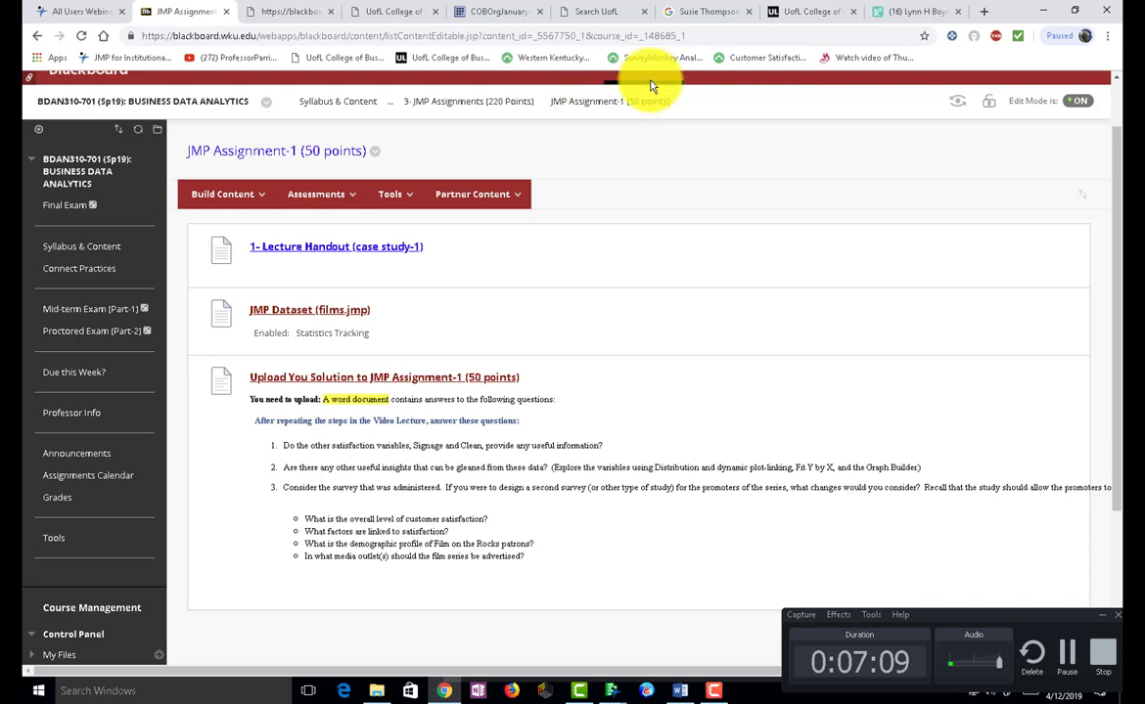
# Step: Download the case study-1 lecture handout and return to the JMP Assignment-1 page
pyautogui.click(361, 253)
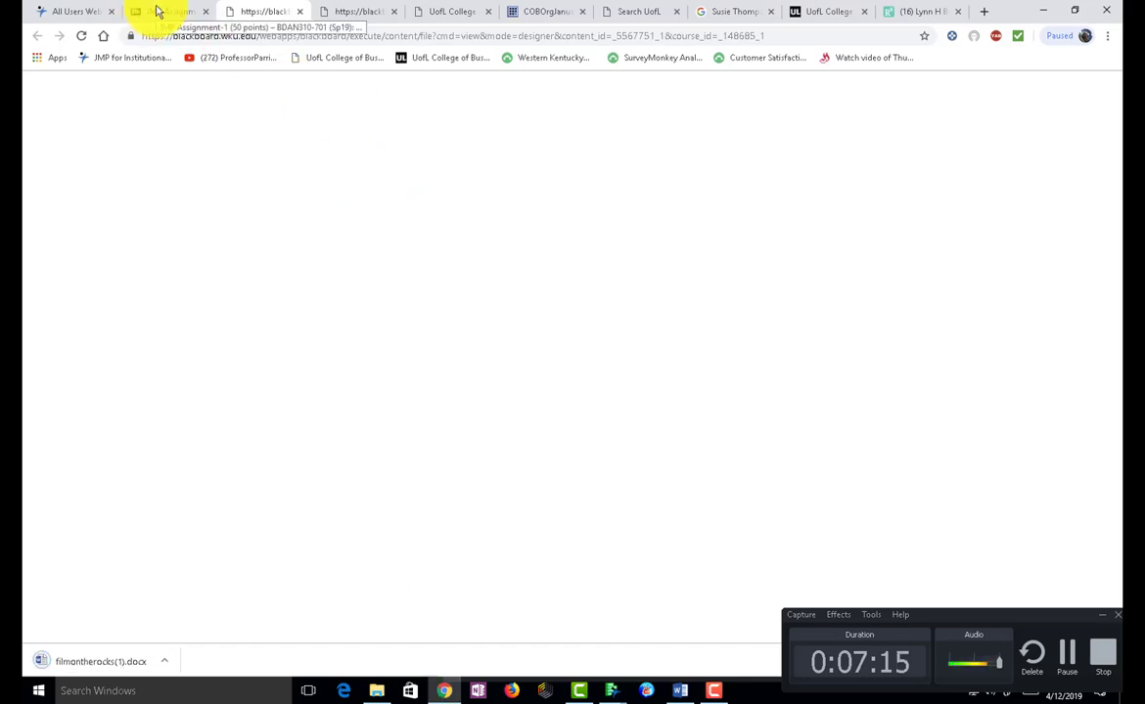
pyautogui.click(155, 12)
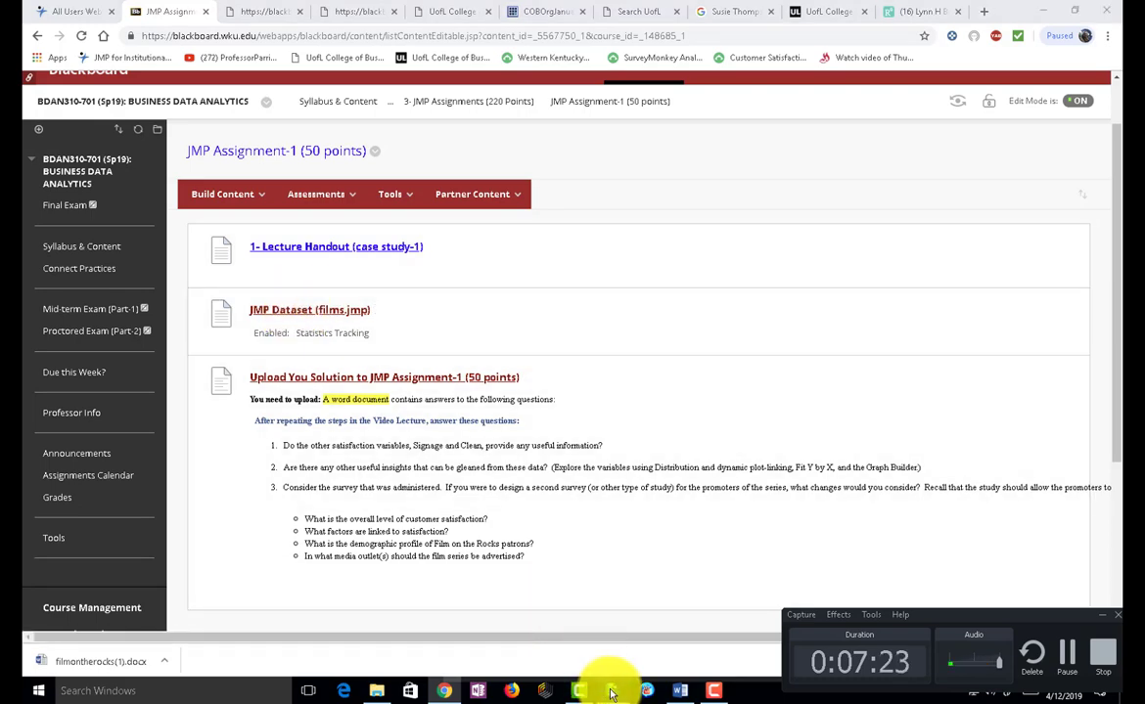
# Step: Switch to the films data table in JMP Pro and examine the row count and the Sinage, Age, Overall, Clean and Income columns
pyautogui.moveTo(609, 688)
pyautogui.click(668, 608)
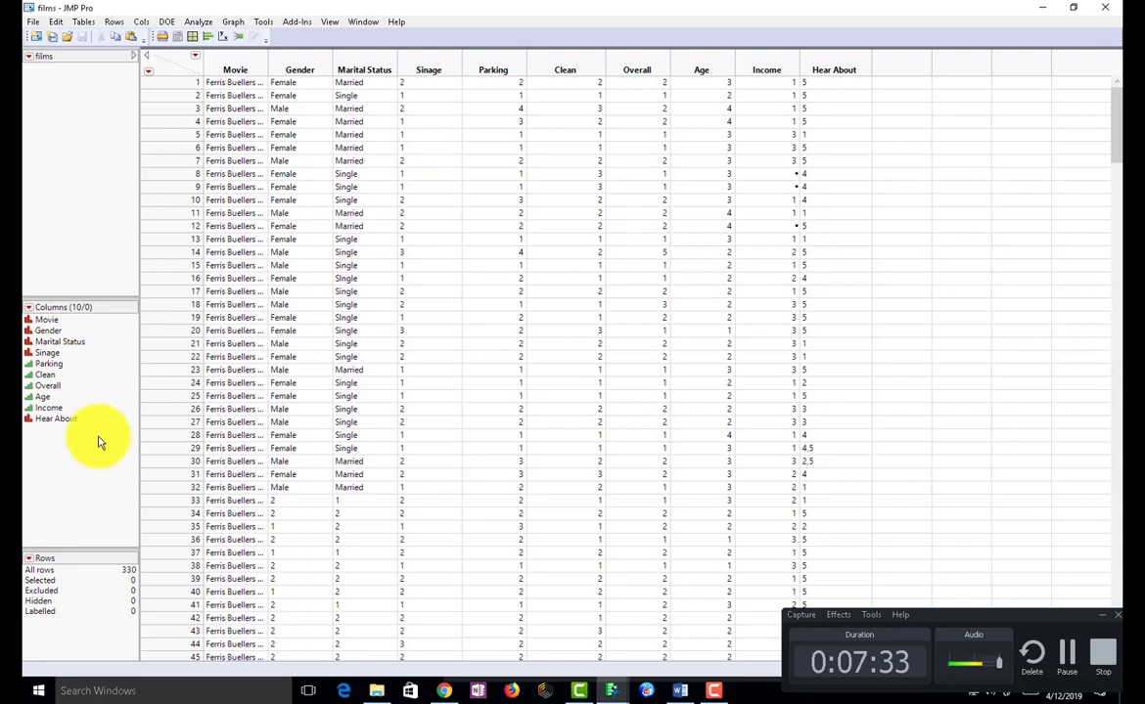
pyautogui.click(131, 571)
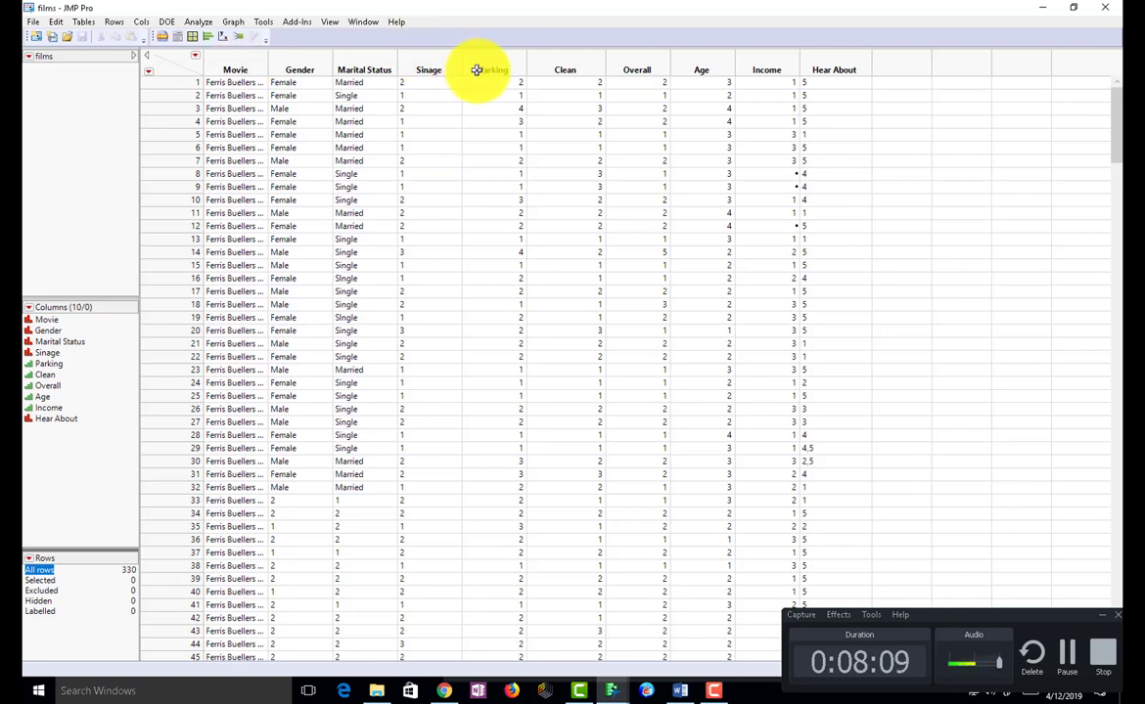
pyautogui.moveTo(423, 76); pyautogui.dragTo(424, 79)
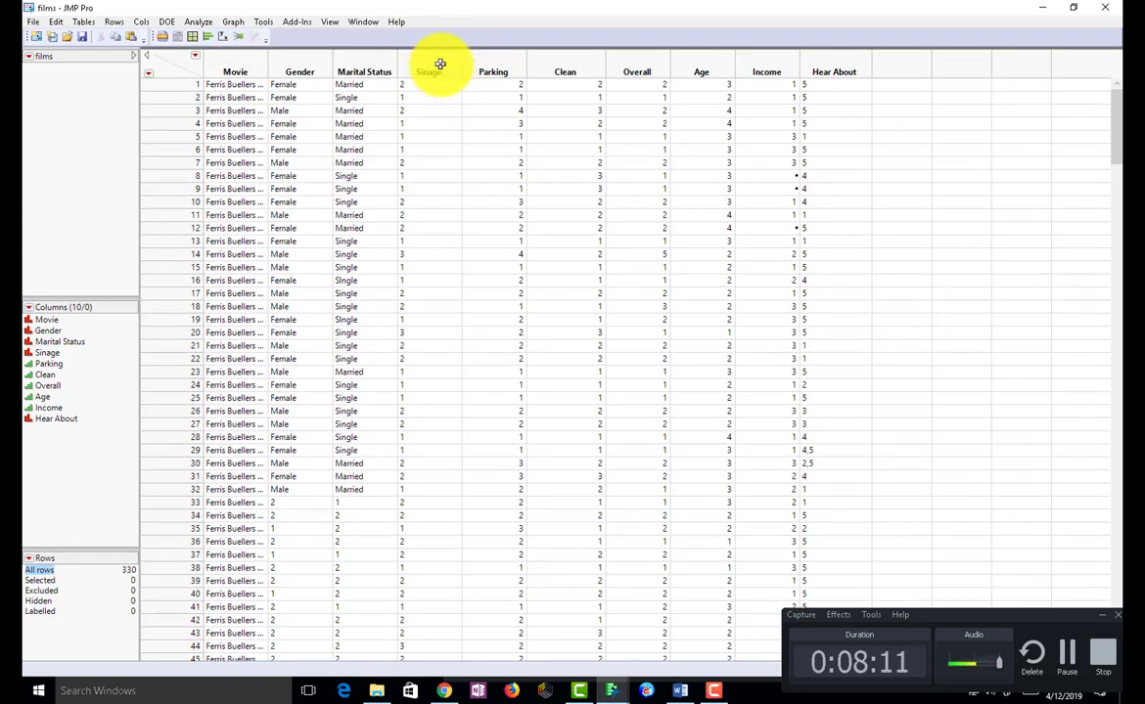
pyautogui.click(439, 69)
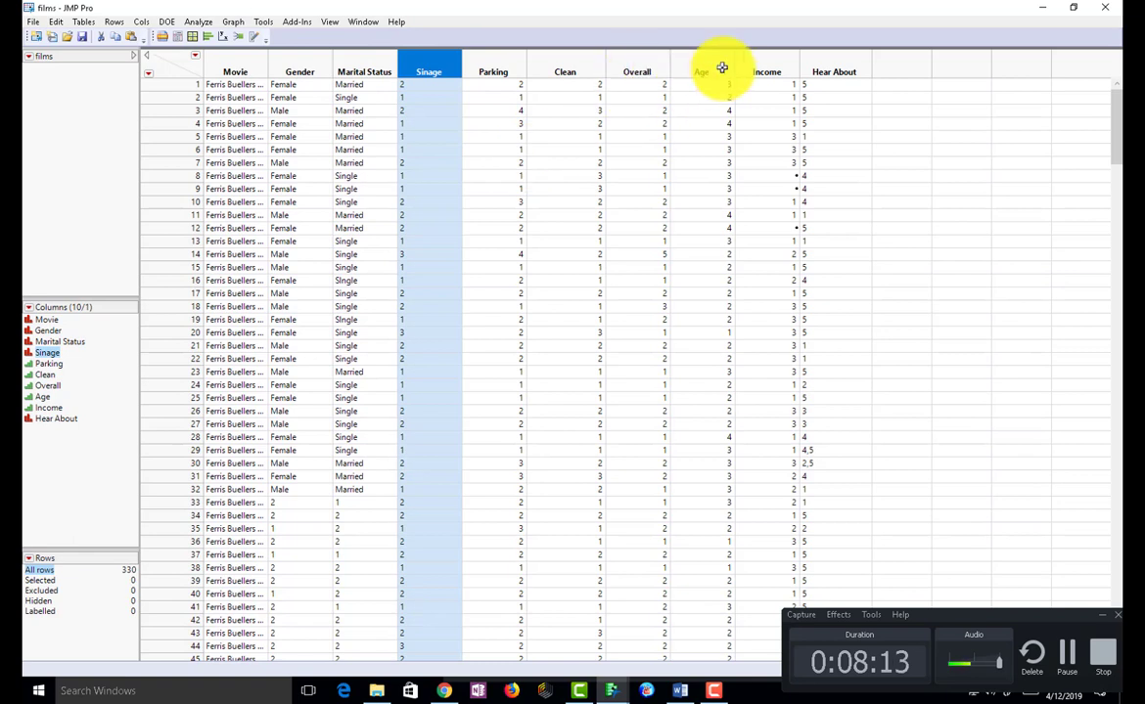
pyautogui.click(722, 72)
pyautogui.click(728, 86)
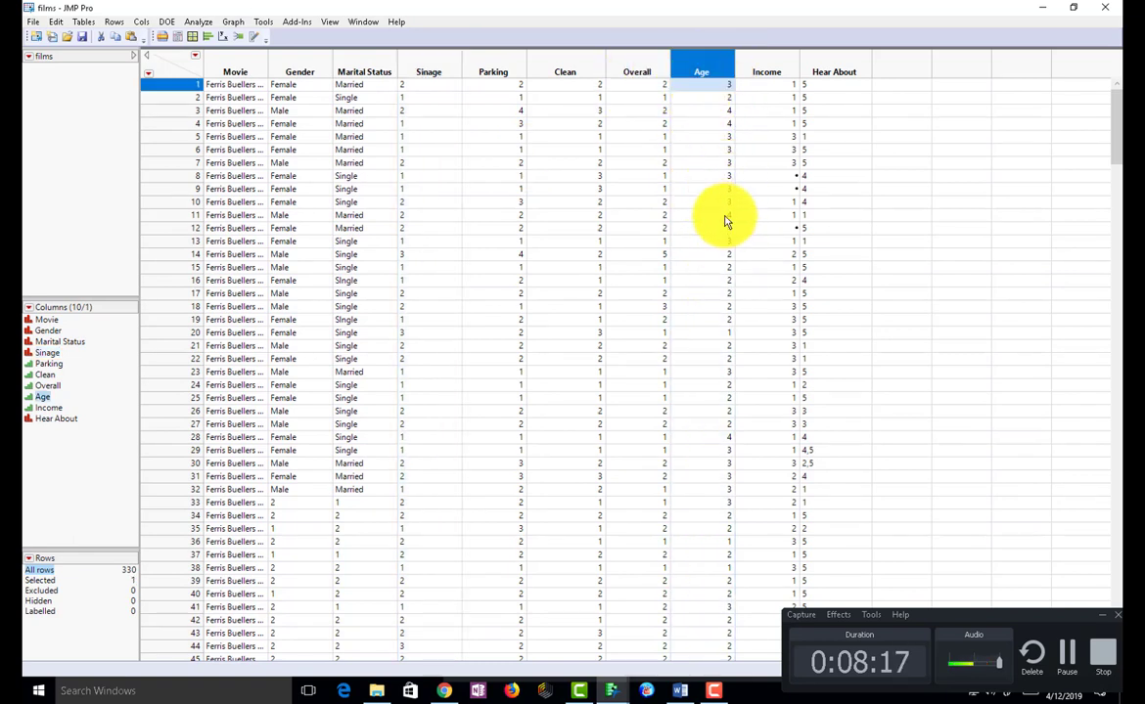
pyautogui.click(721, 218)
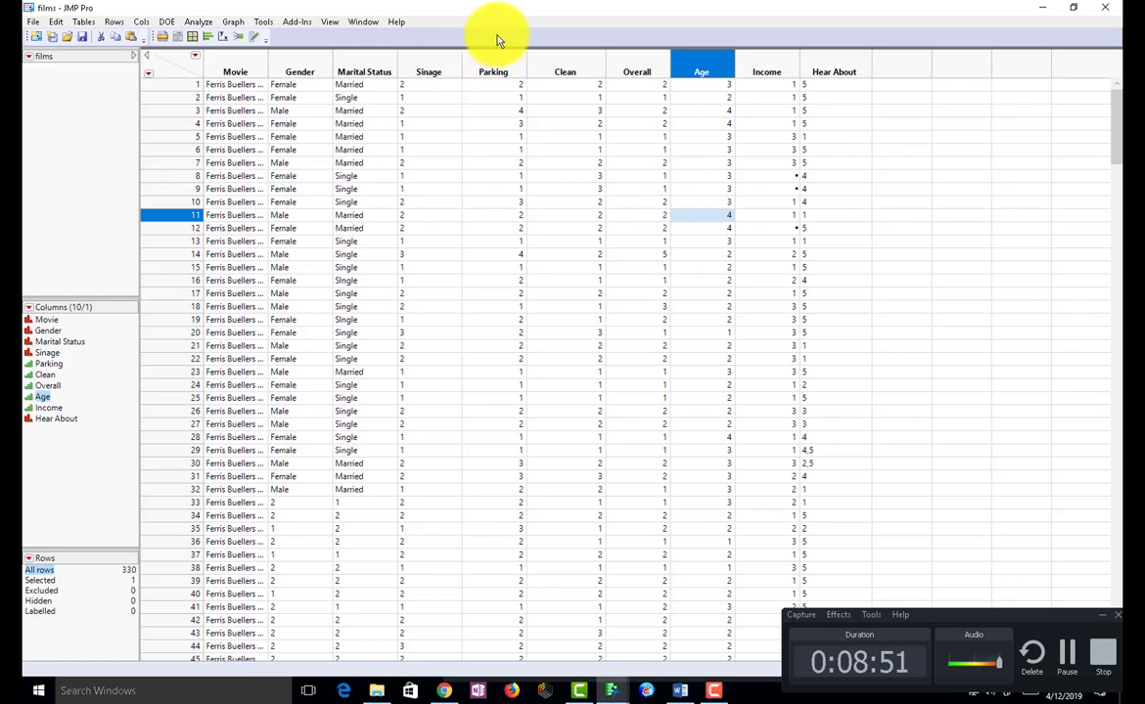
pyautogui.click(638, 72)
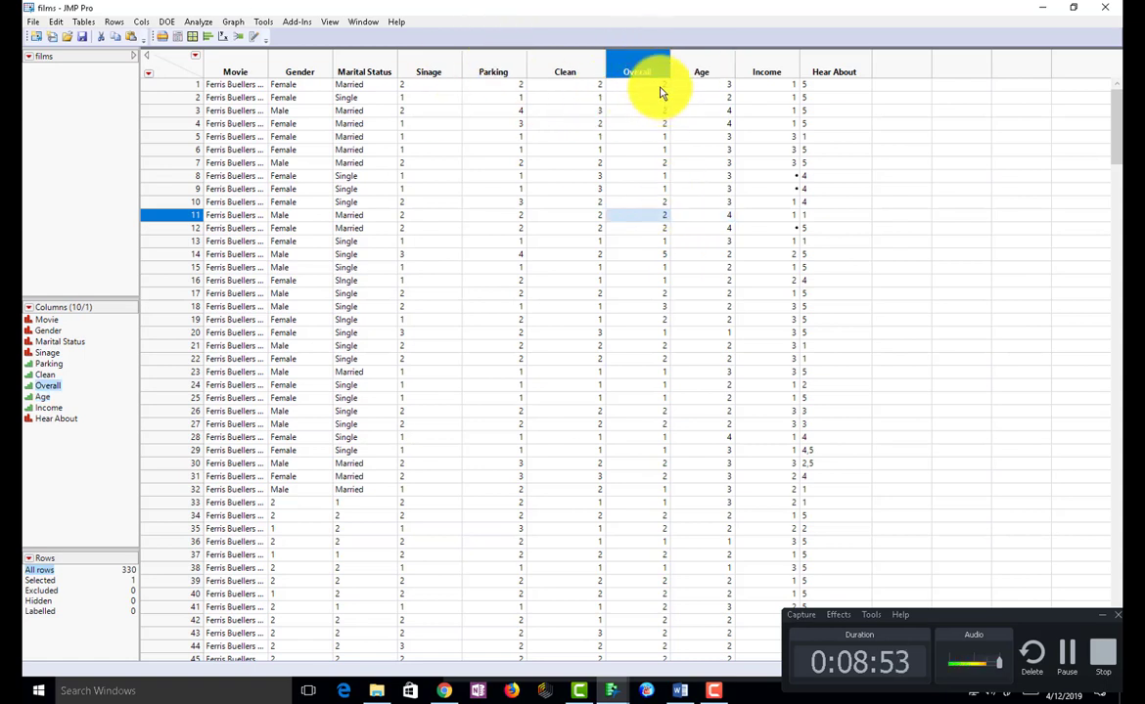
pyautogui.click(660, 84)
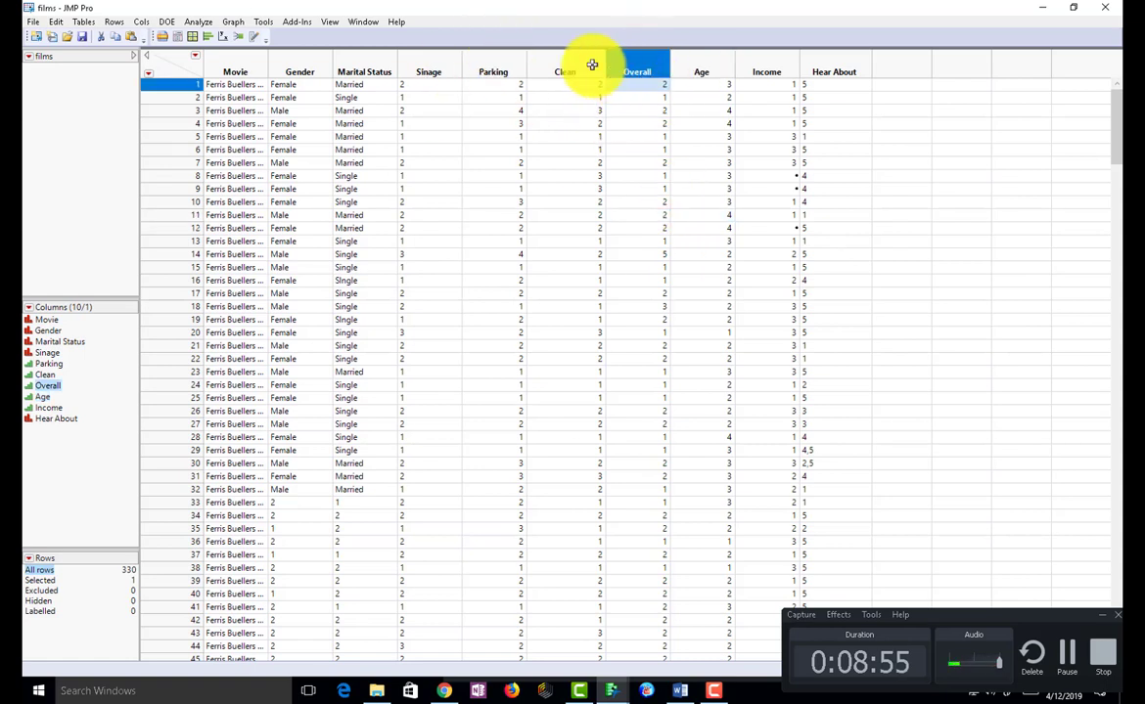
pyautogui.click(560, 66)
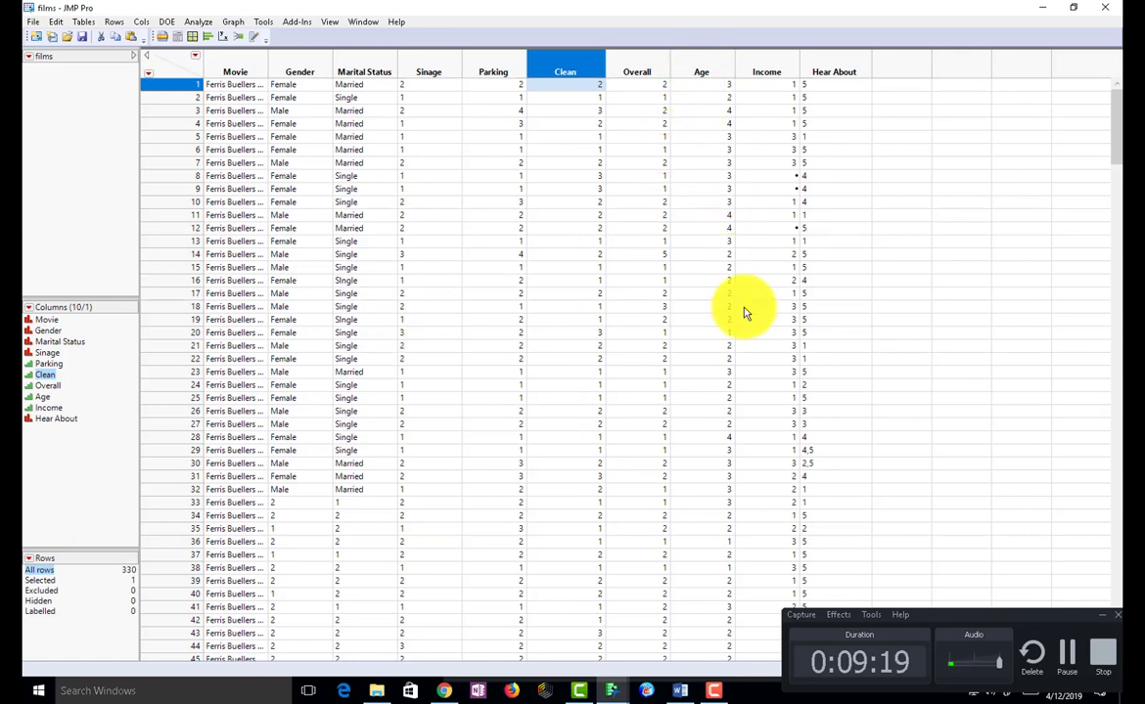
pyautogui.click(766, 73)
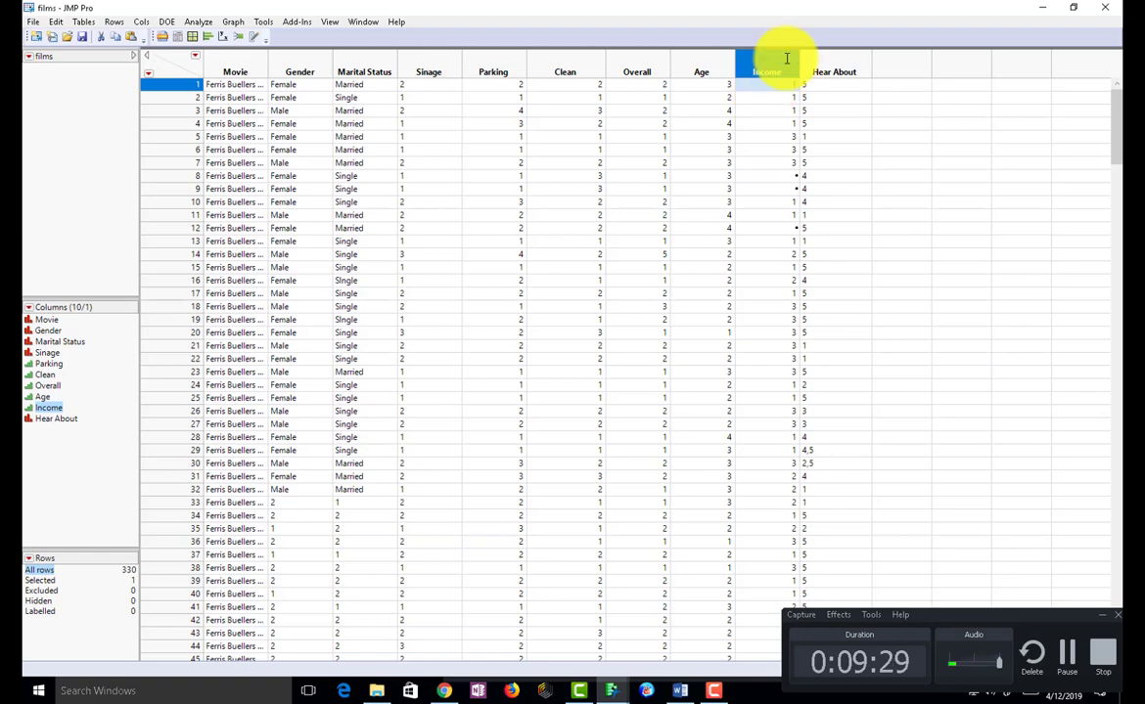
# Step: Switch to filmontherocks.docx in Word, place it over the data table's first columns, and review the variable coding in The Data section
pyautogui.click(682, 688)
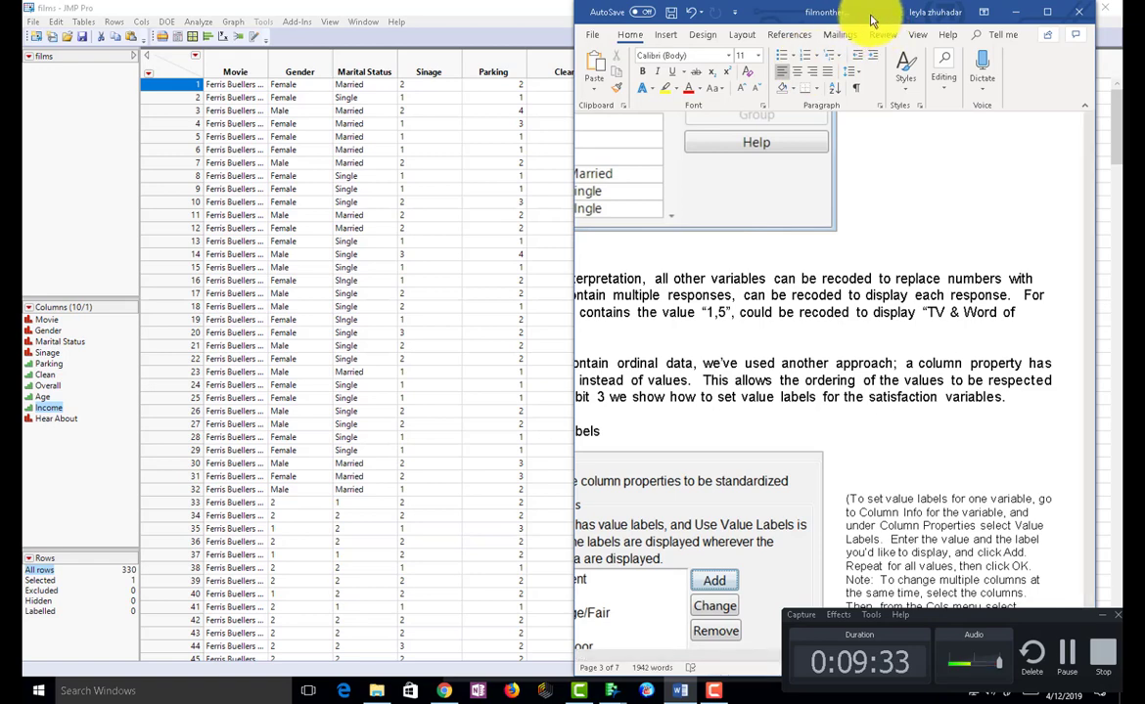
pyautogui.moveTo(876, 20); pyautogui.dragTo(441, 20)
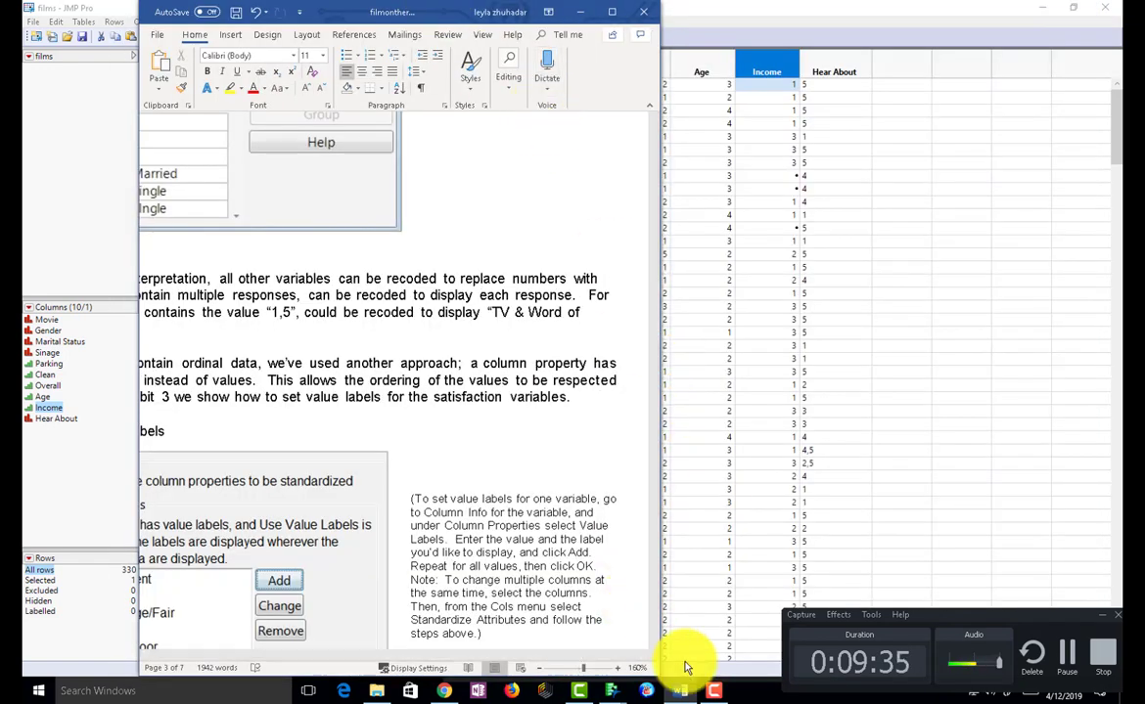
pyautogui.click(568, 669)
pyautogui.moveTo(569, 670); pyautogui.dragTo(571, 669)
pyautogui.scroll(3, 534, 528)
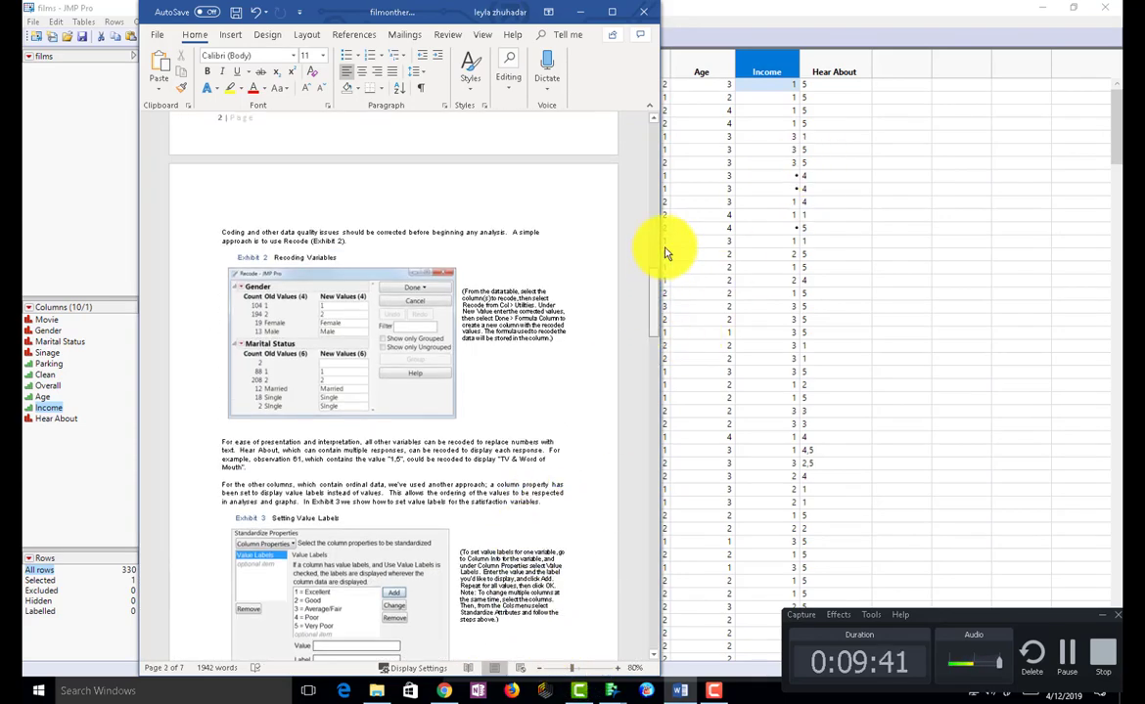
pyautogui.moveTo(654, 245); pyautogui.dragTo(636, 225)
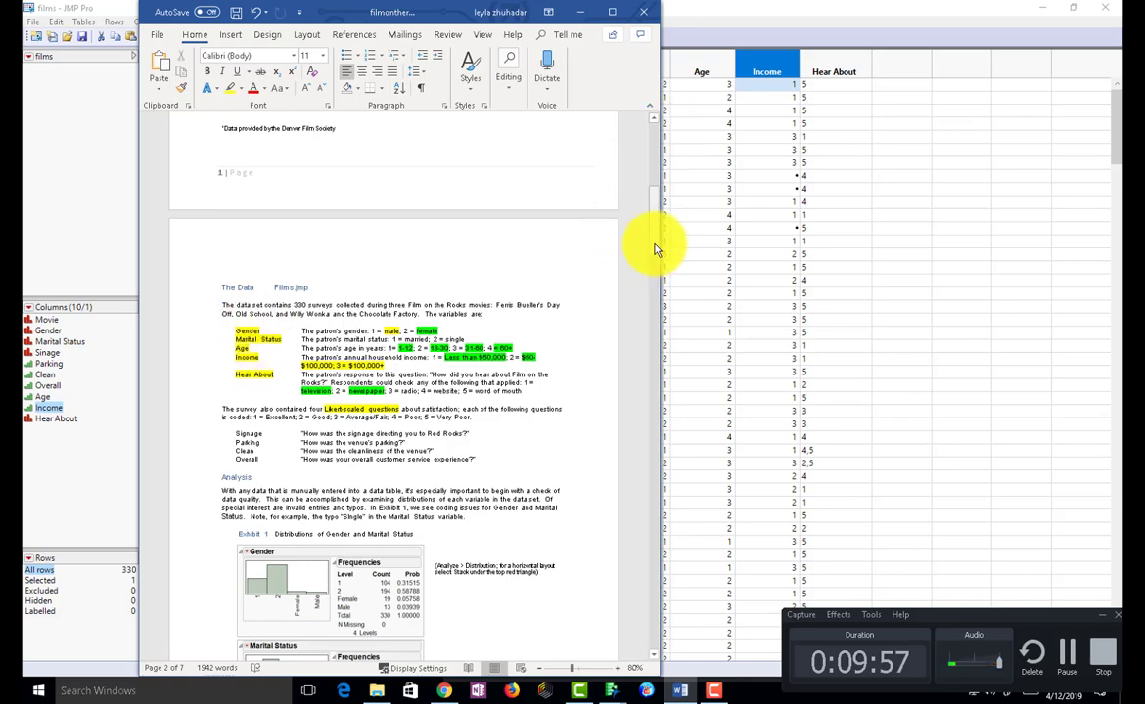
pyautogui.moveTo(655, 248); pyautogui.dragTo(672, 142)
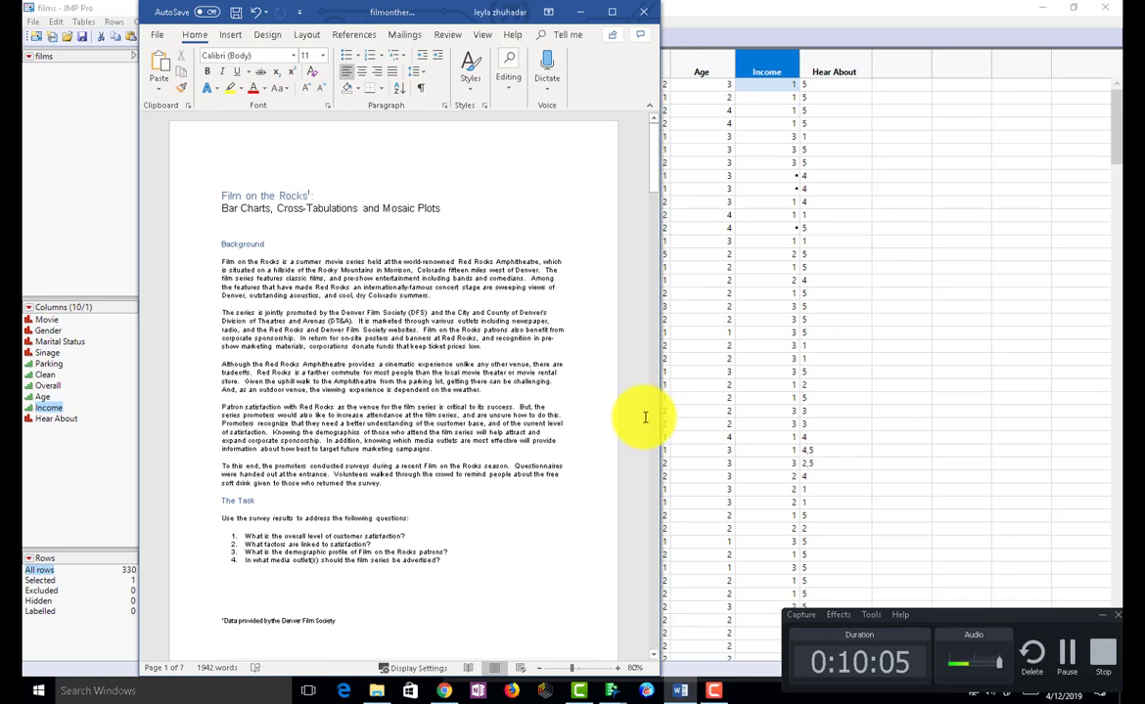
# Step: Maximize the Word window with the document at 100% zoom and move the recorder panel off the page text
pyautogui.moveTo(660, 673); pyautogui.dragTo(773, 673)
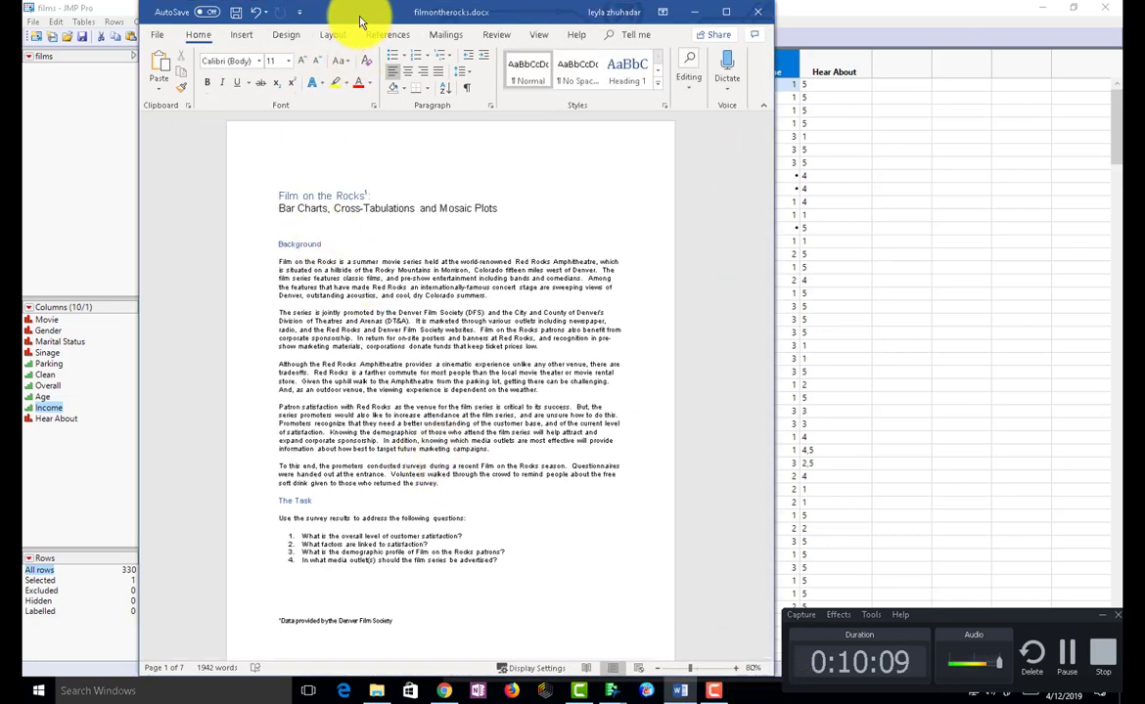
pyautogui.moveTo(359, 22); pyautogui.dragTo(234, 24)
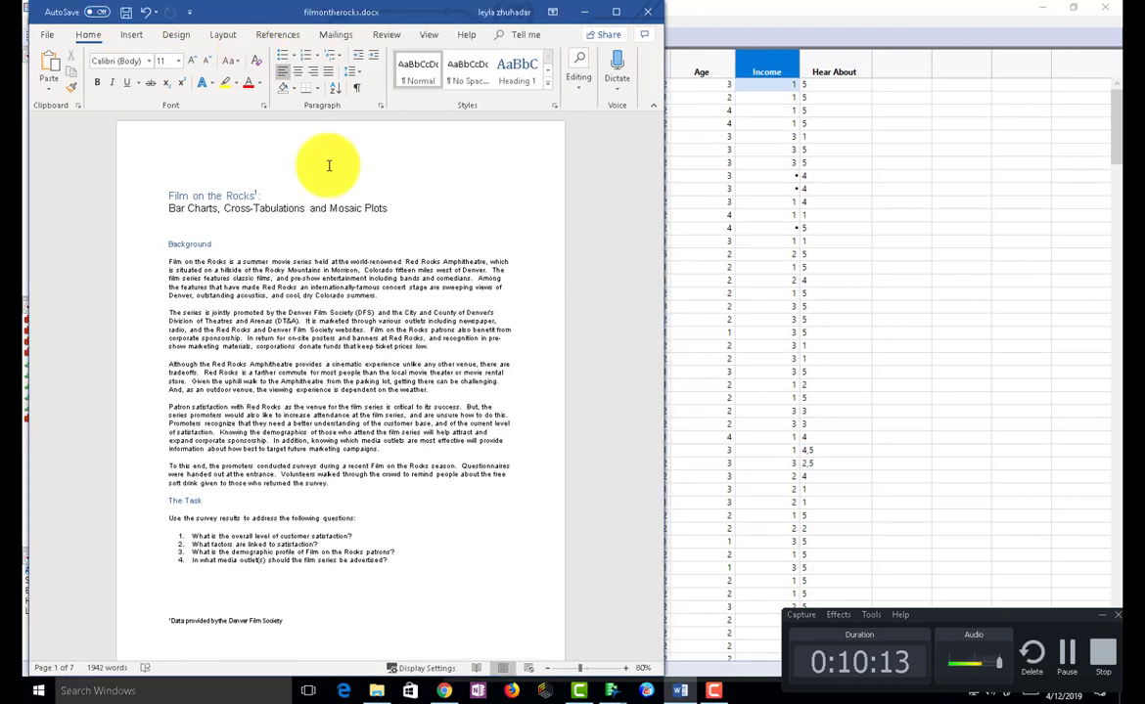
pyautogui.click(623, 669)
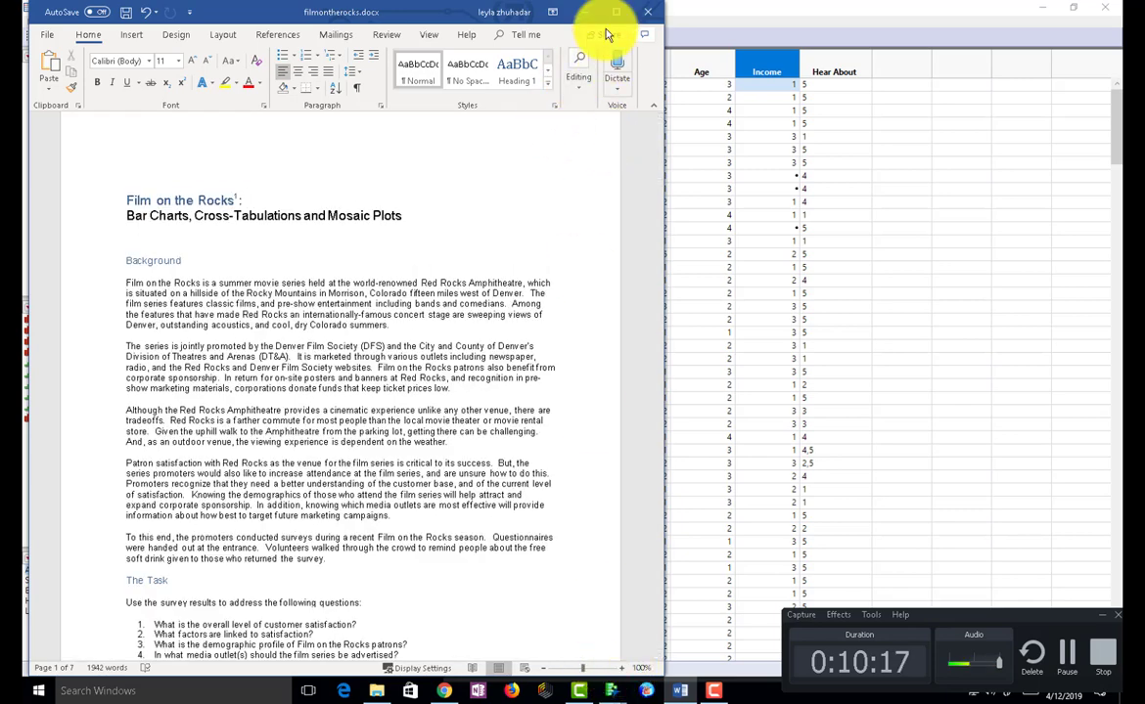
pyautogui.click(614, 12)
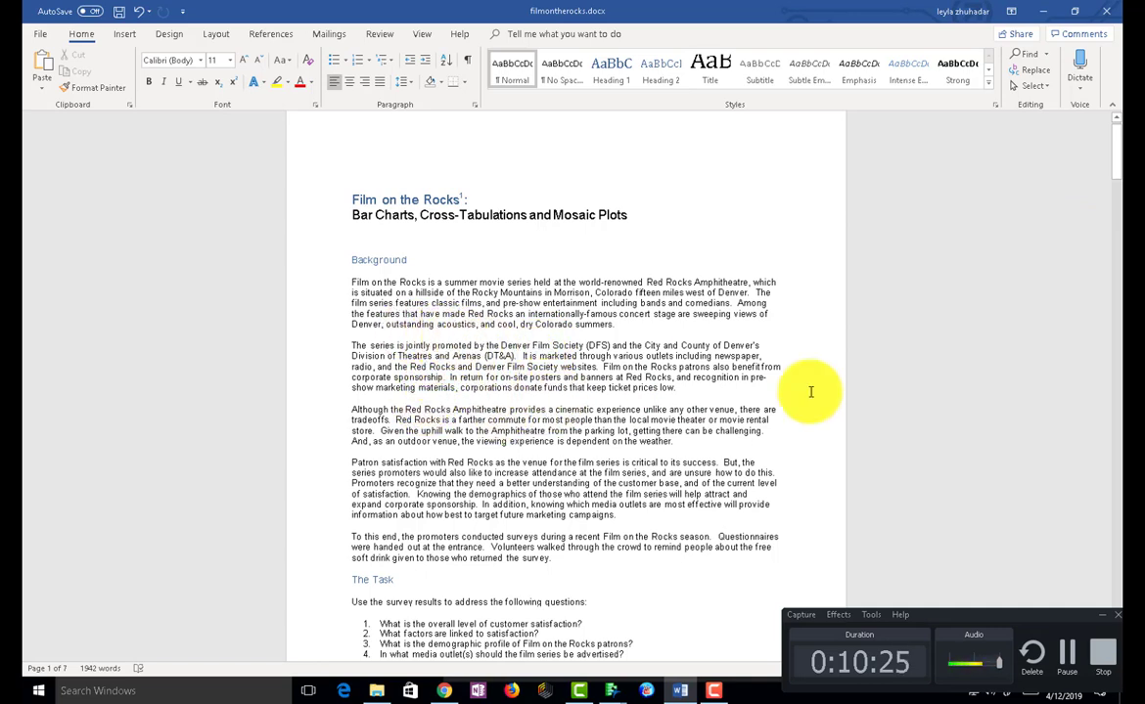
pyautogui.moveTo(966, 620); pyautogui.dragTo(962, 15)
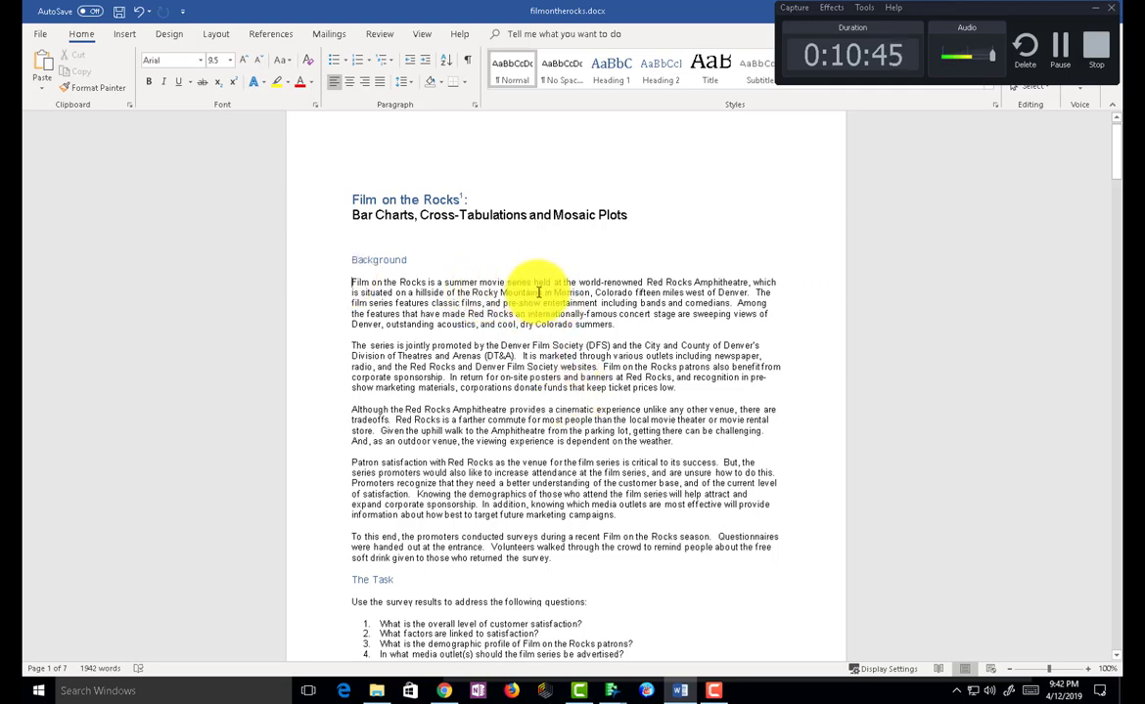
# Step: Examine where the film series takes place in the first Background paragraph, marking the Rocky Mountains and Colorado mentions
pyautogui.moveTo(471, 293); pyautogui.dragTo(549, 291)
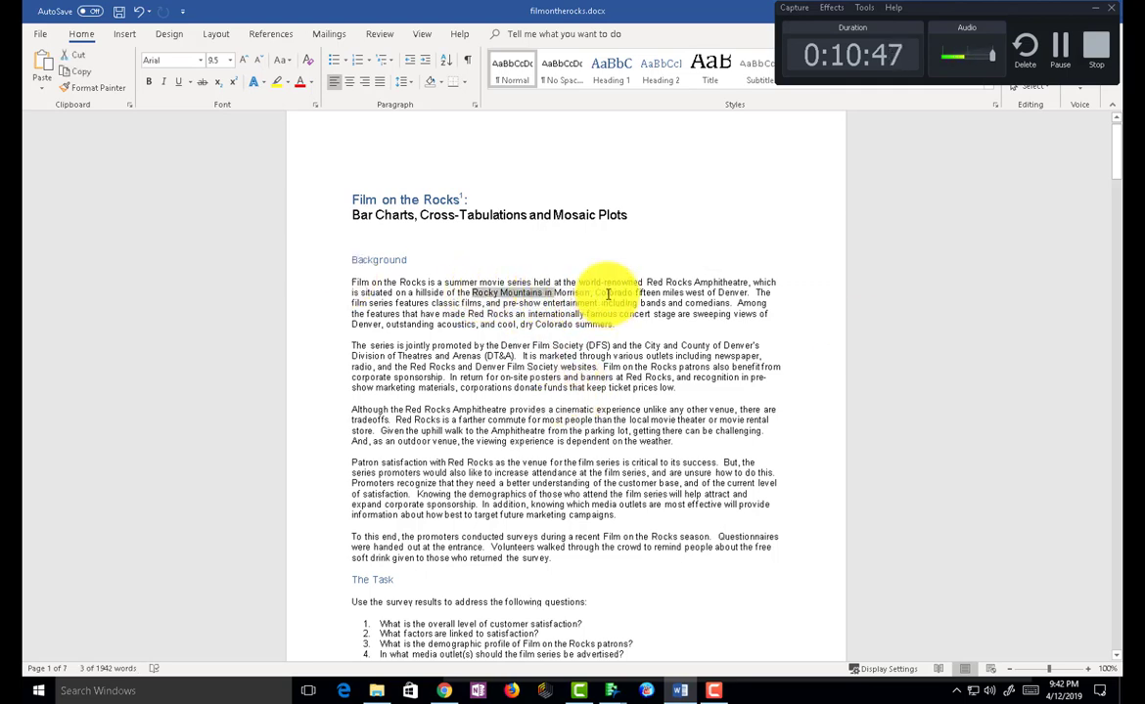
pyautogui.doubleClick(607, 293)
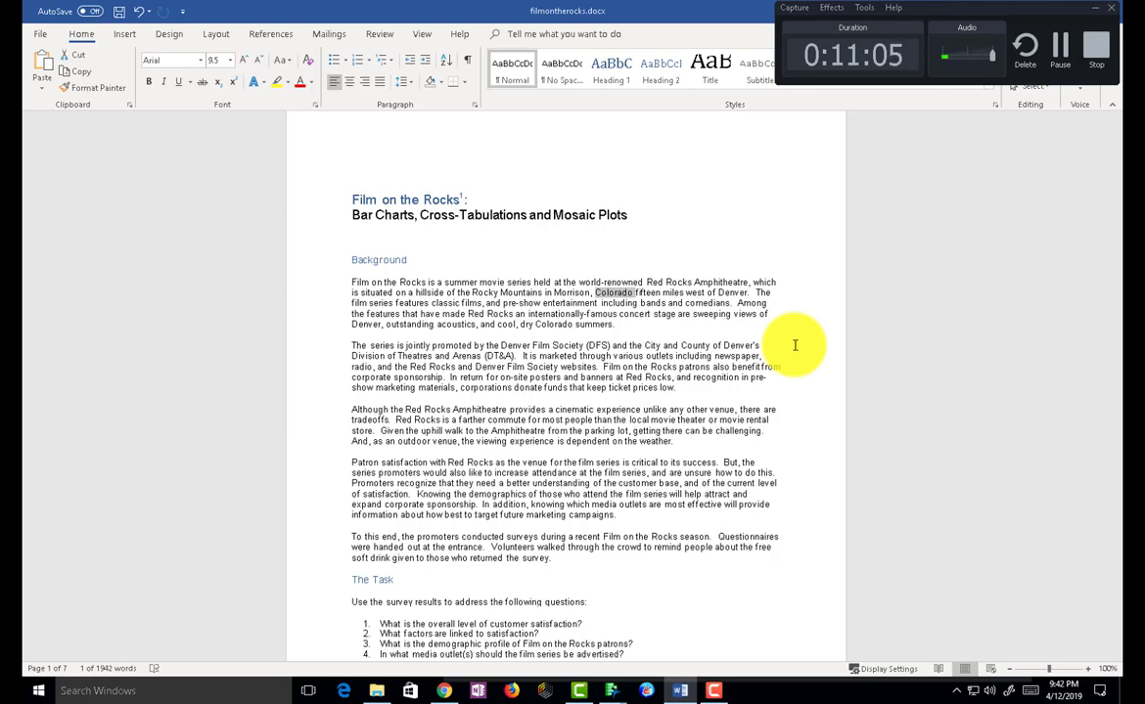
pyautogui.click(601, 302)
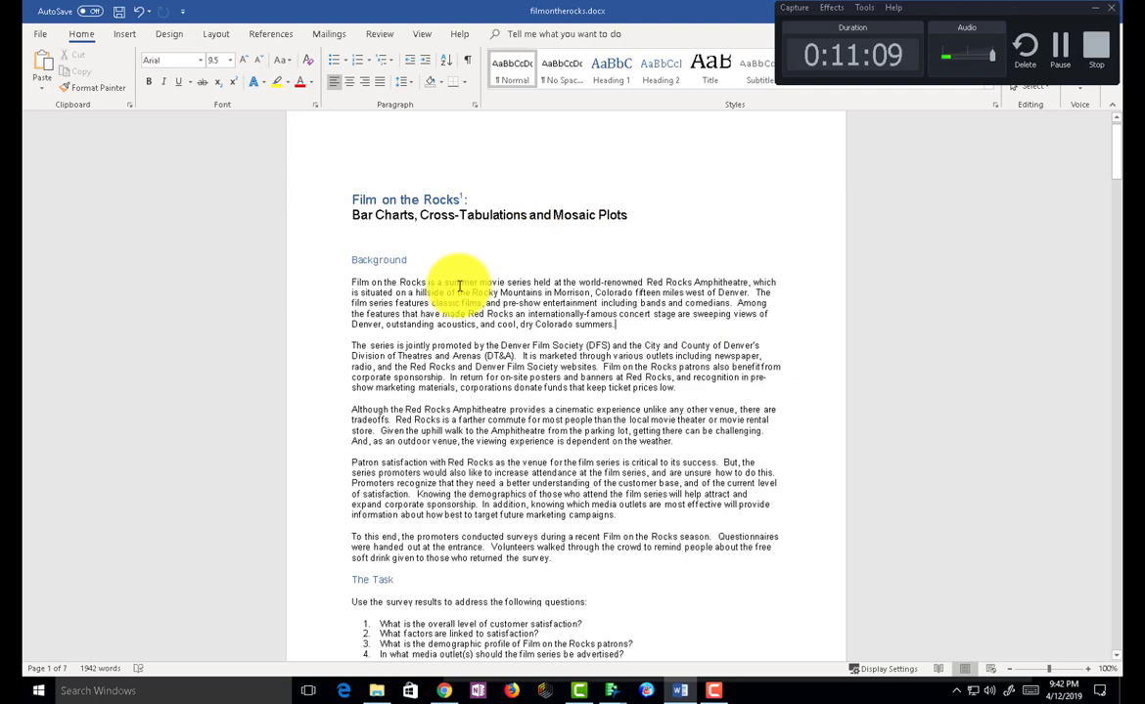
# Step: Read the enlarged handout's title and opening sentence, marking "Film on the Rocks", "summer movie series" and "Red Rocks Amphitheatre"
pyautogui.click(1089, 670)
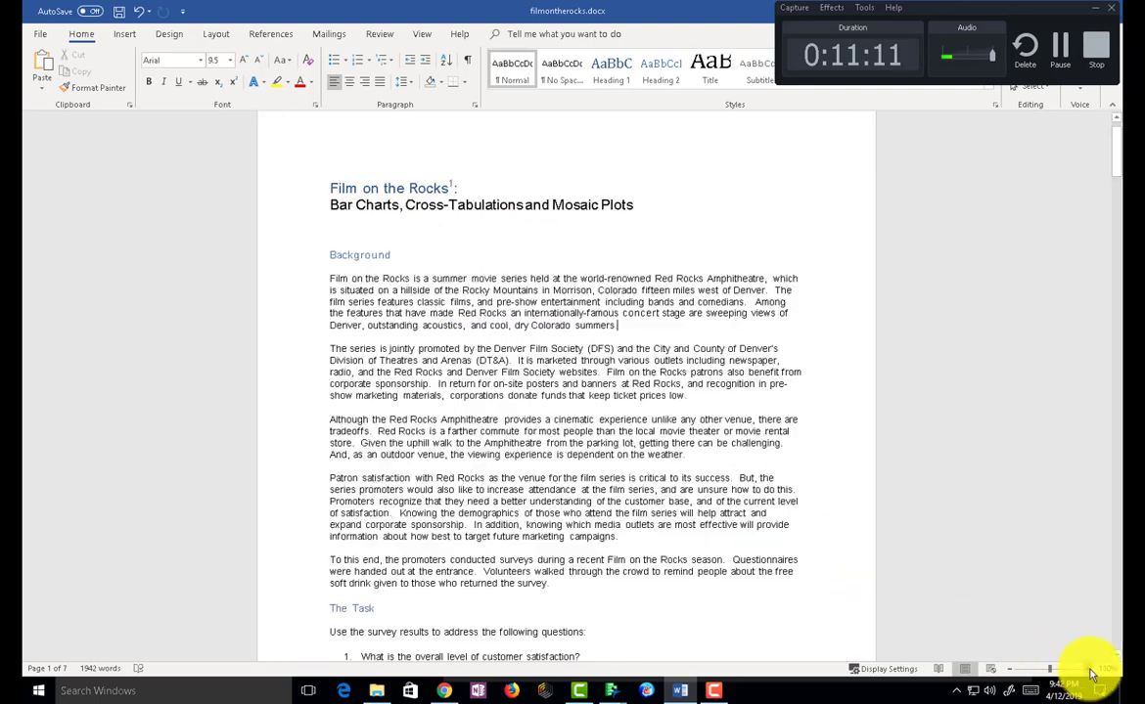
pyautogui.click(1089, 670)
pyautogui.click(1089, 670)
pyautogui.click(1089, 670)
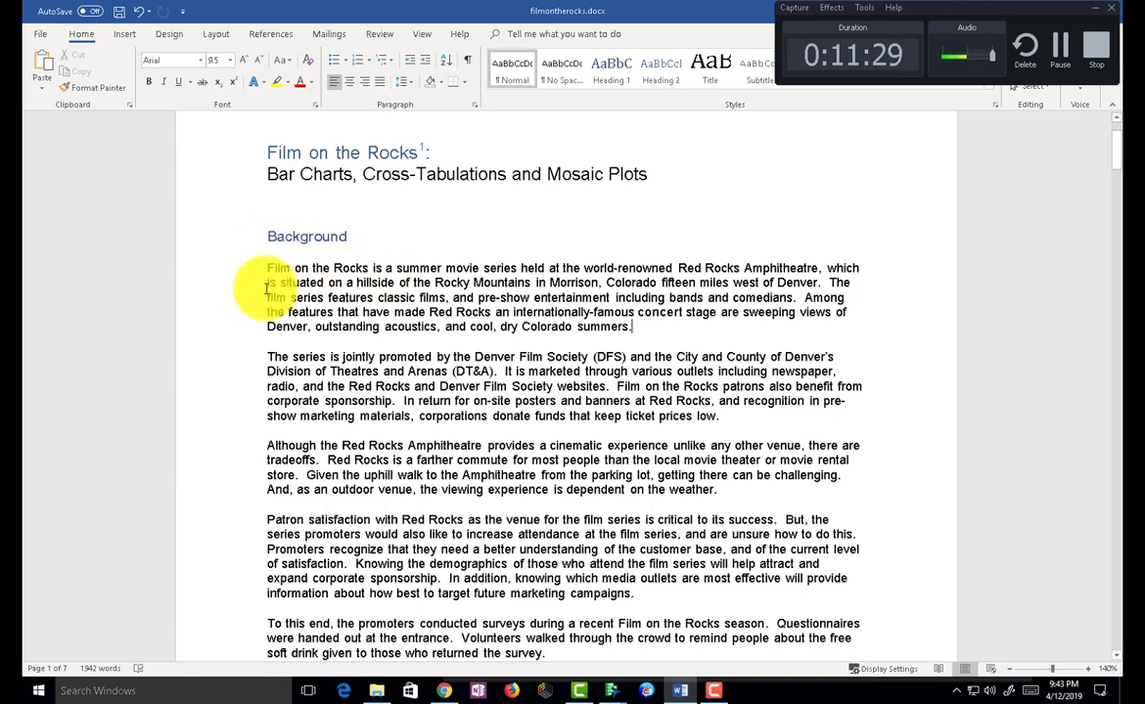
pyautogui.moveTo(425, 148); pyautogui.dragTo(260, 143)
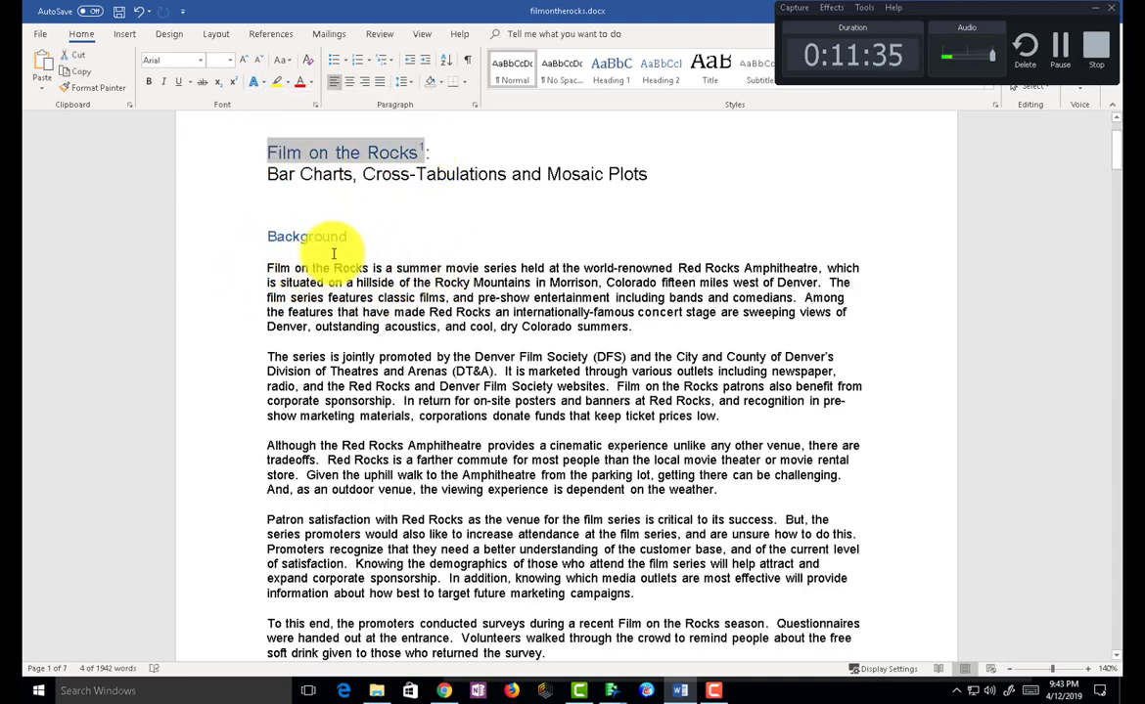
pyautogui.moveTo(396, 268); pyautogui.dragTo(494, 268)
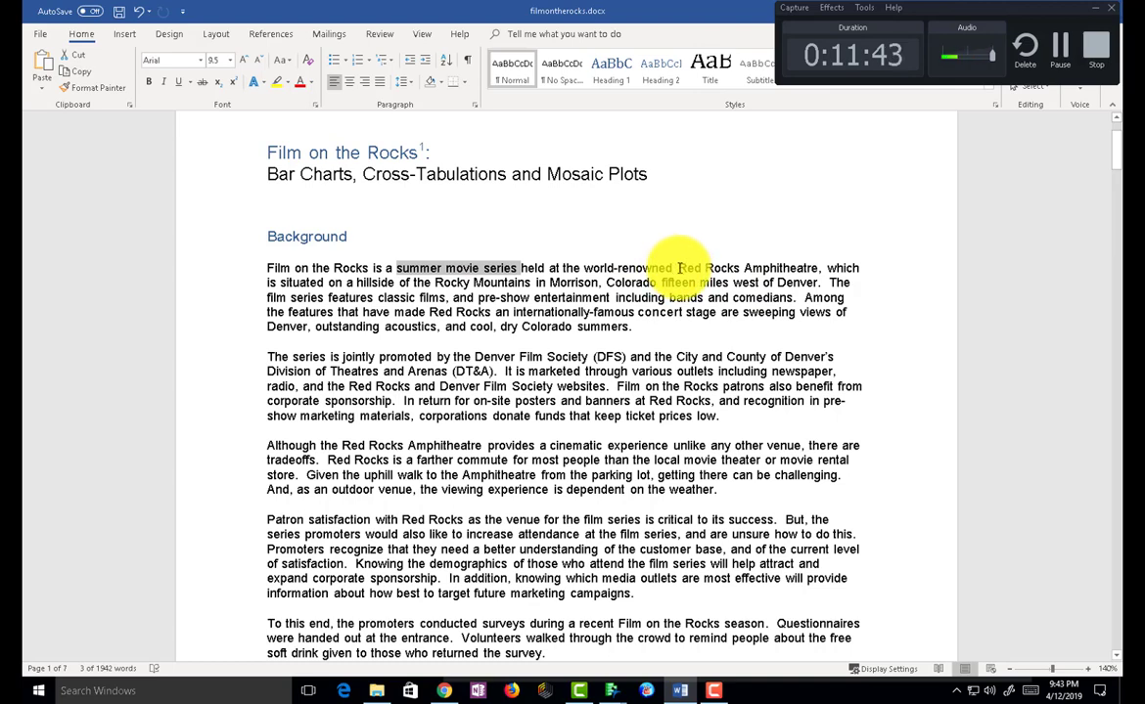
pyautogui.moveTo(679, 268); pyautogui.dragTo(735, 265)
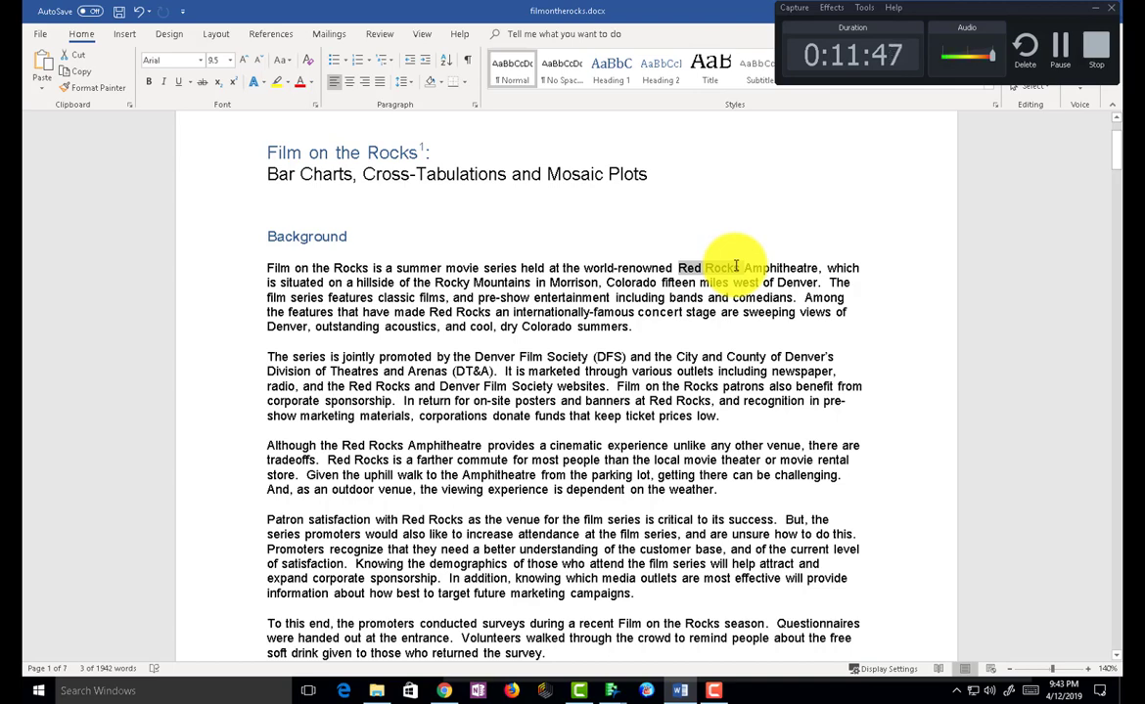
pyautogui.moveTo(741, 260); pyautogui.dragTo(791, 265)
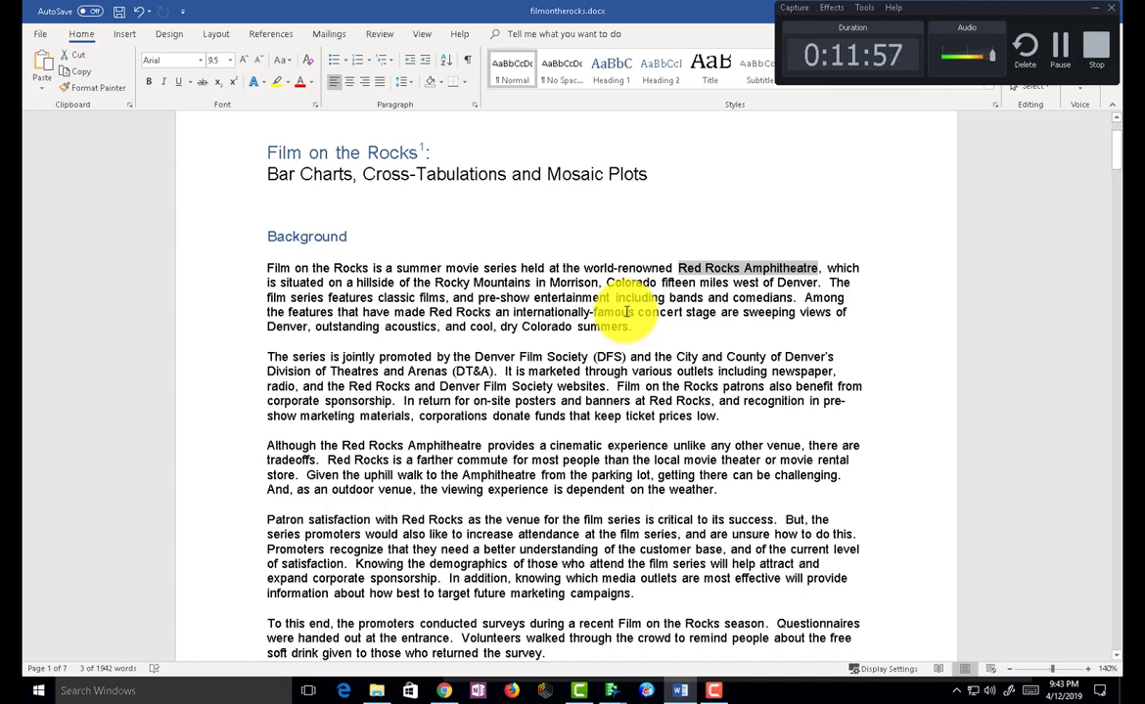
# Step: Examine who promotes the series in the second Background paragraph, marking the Denver Film Society sentence, and continue towards The Task
pyautogui.click(270, 358)
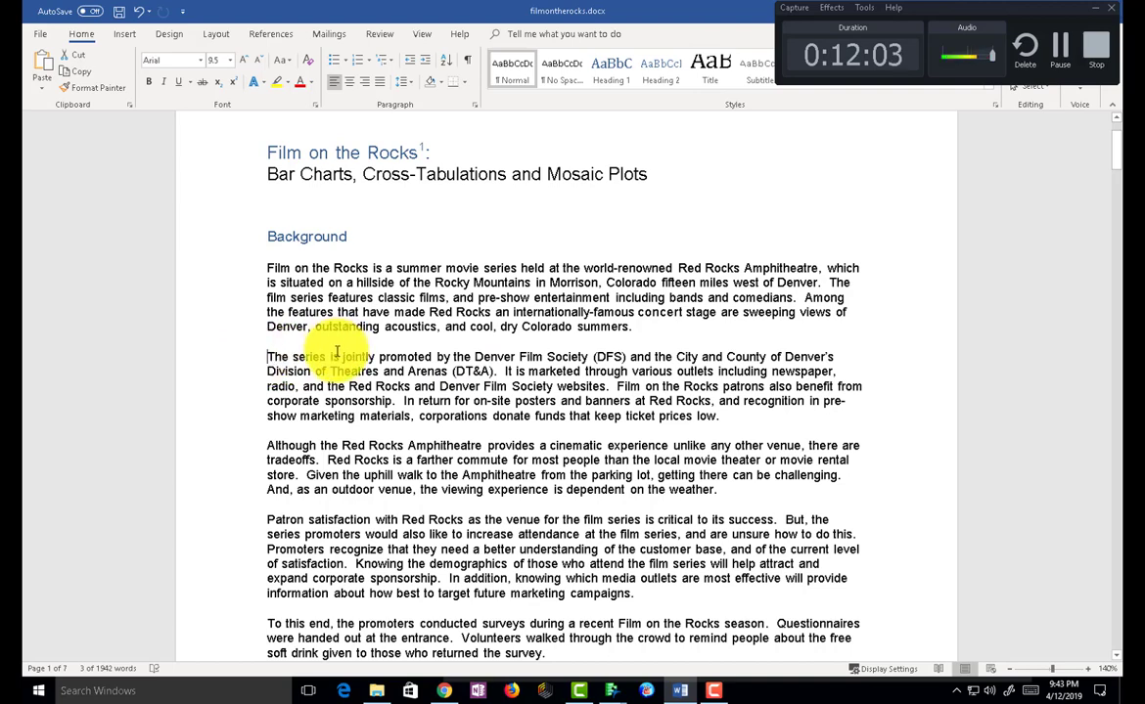
pyautogui.moveTo(270, 358); pyautogui.dragTo(621, 357)
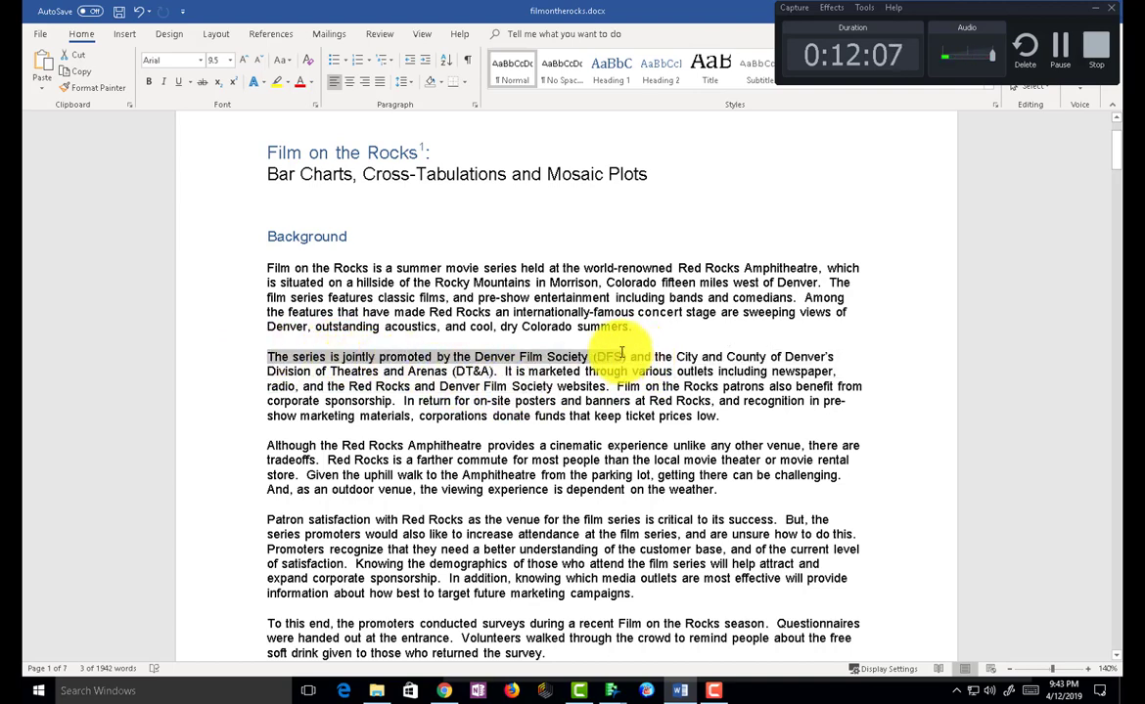
pyautogui.moveTo(621, 352); pyautogui.dragTo(622, 356)
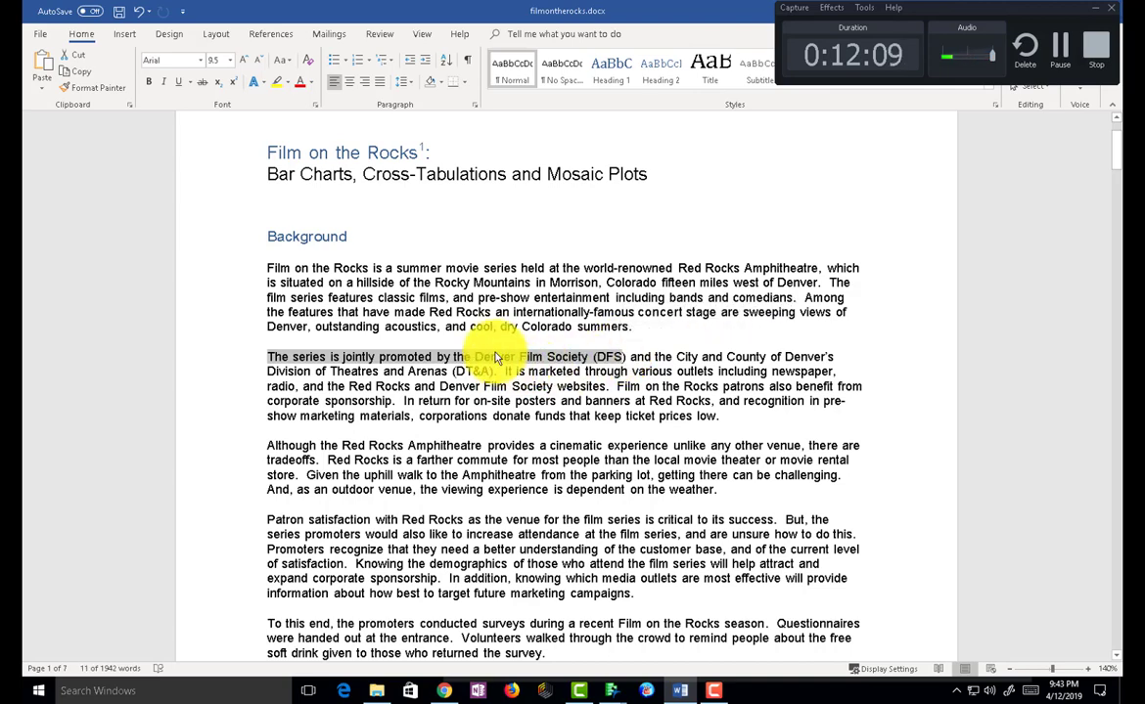
pyautogui.moveTo(1115, 152); pyautogui.dragTo(1114, 165)
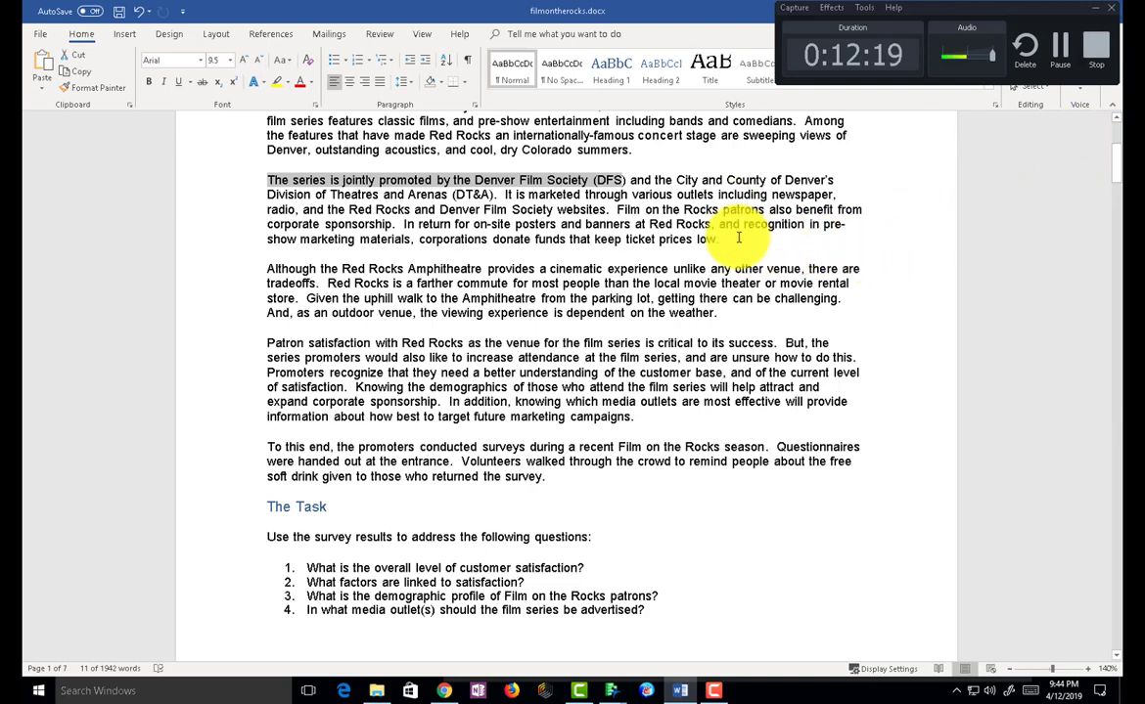
# Step: Examine how the series is marketed in the second Background paragraph, marking the newspaper, radio, and Red Rocks and Denver Film Society websites
pyautogui.click(538, 196)
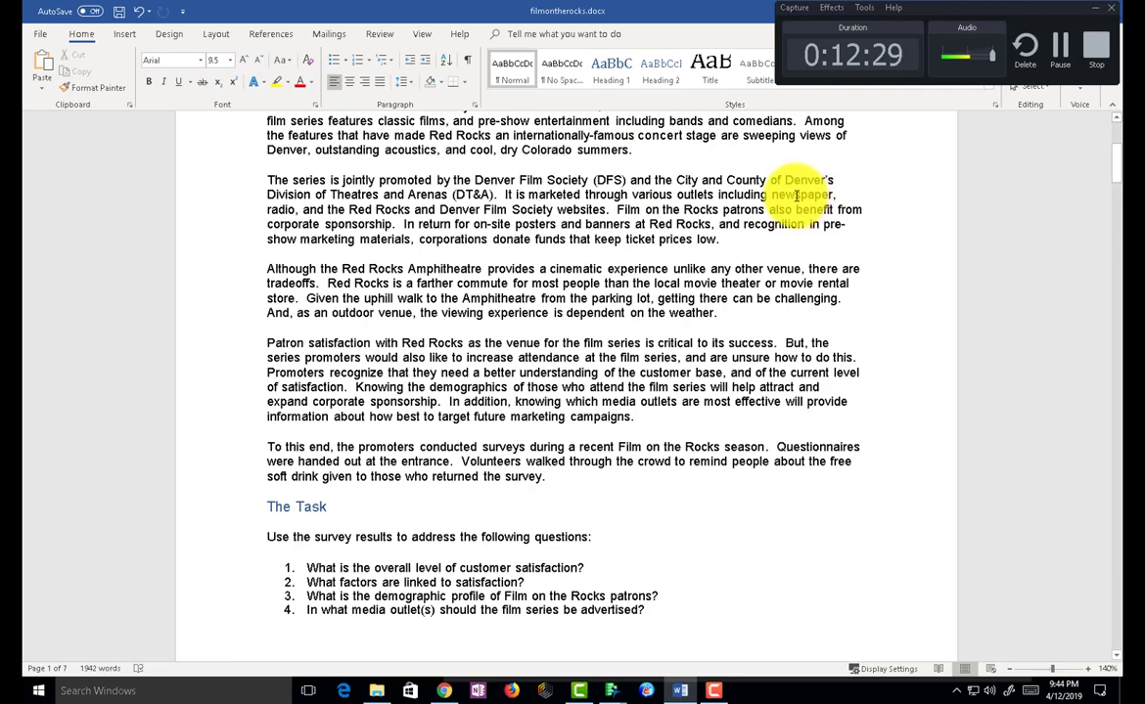
pyautogui.moveTo(839, 194); pyautogui.dragTo(771, 195)
pyautogui.moveTo(268, 210); pyautogui.dragTo(598, 210)
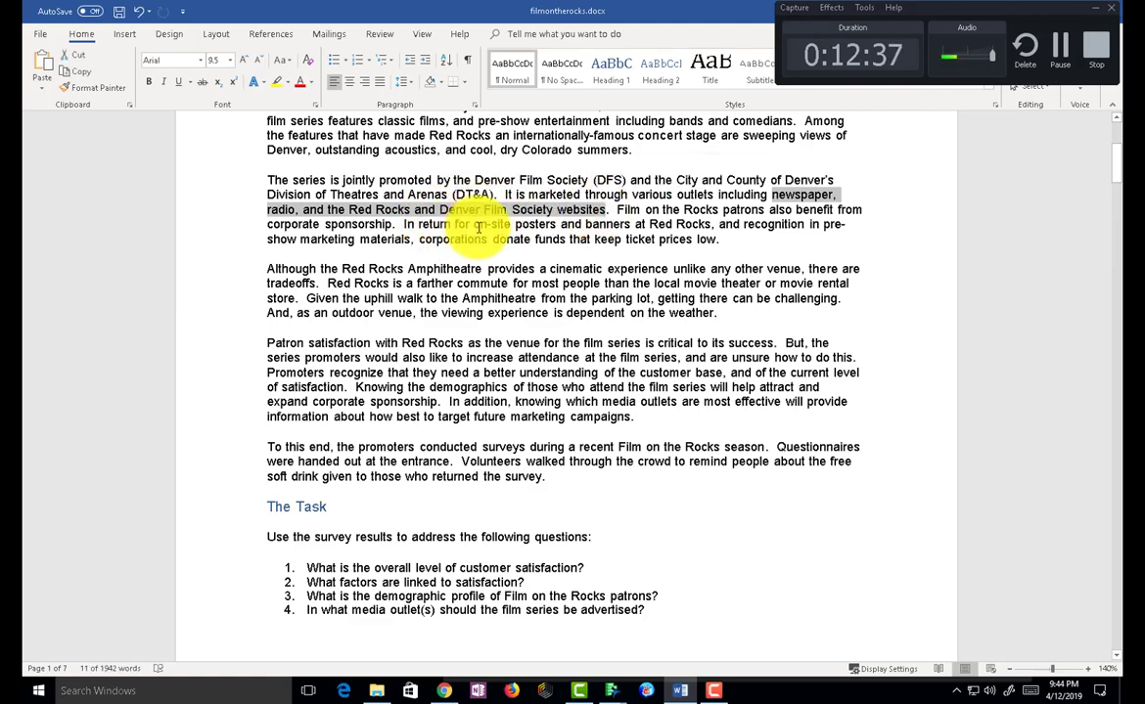
pyautogui.click(735, 211)
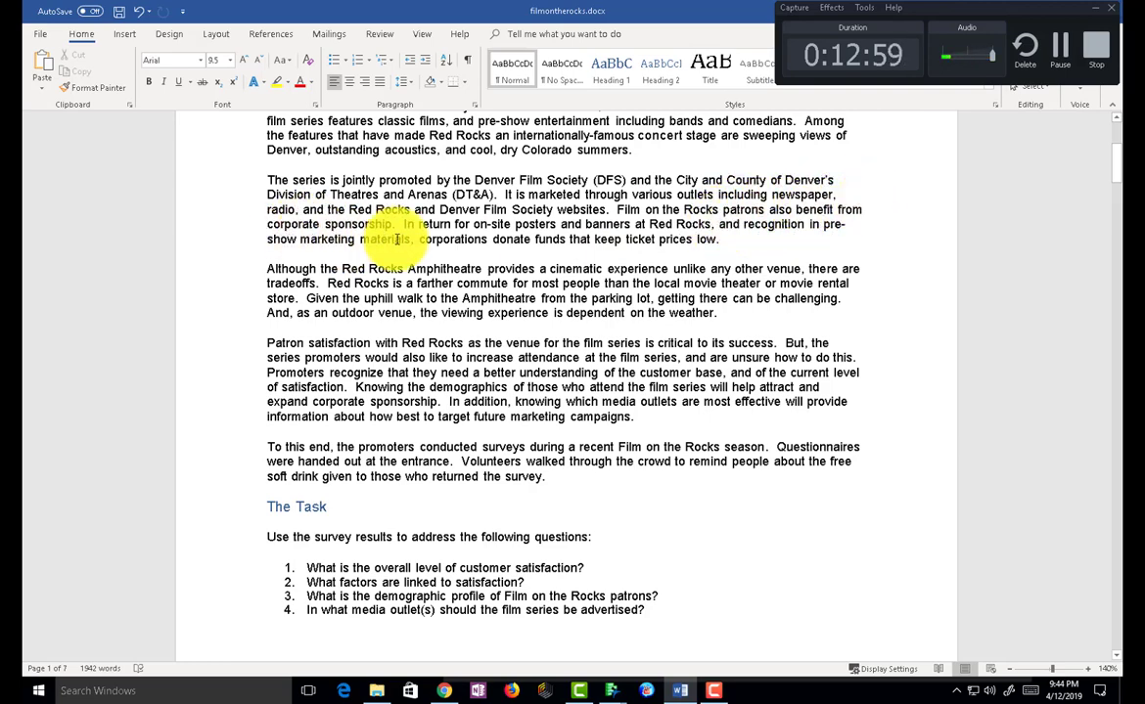
# Step: Read about the series' sponsorship and venue tradeoffs, marking "corporate sponsorship", "keep ticket prices low" and "dependent on the weather"
pyautogui.moveTo(396, 225); pyautogui.dragTo(226, 218)
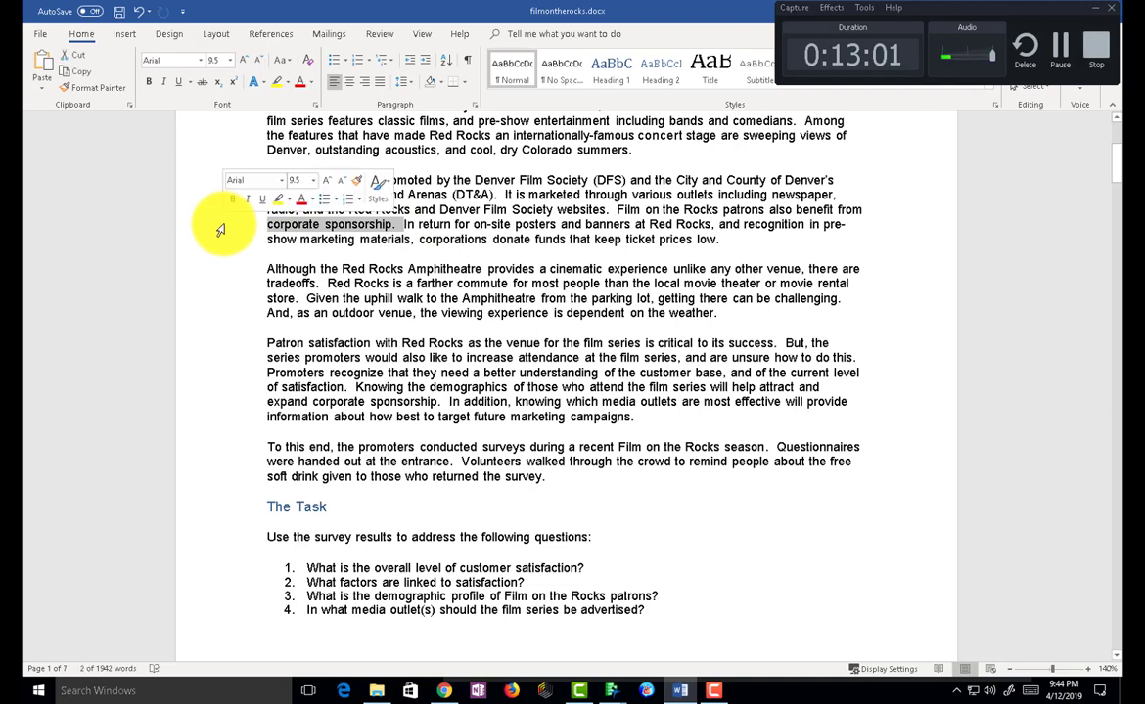
pyautogui.click(441, 268)
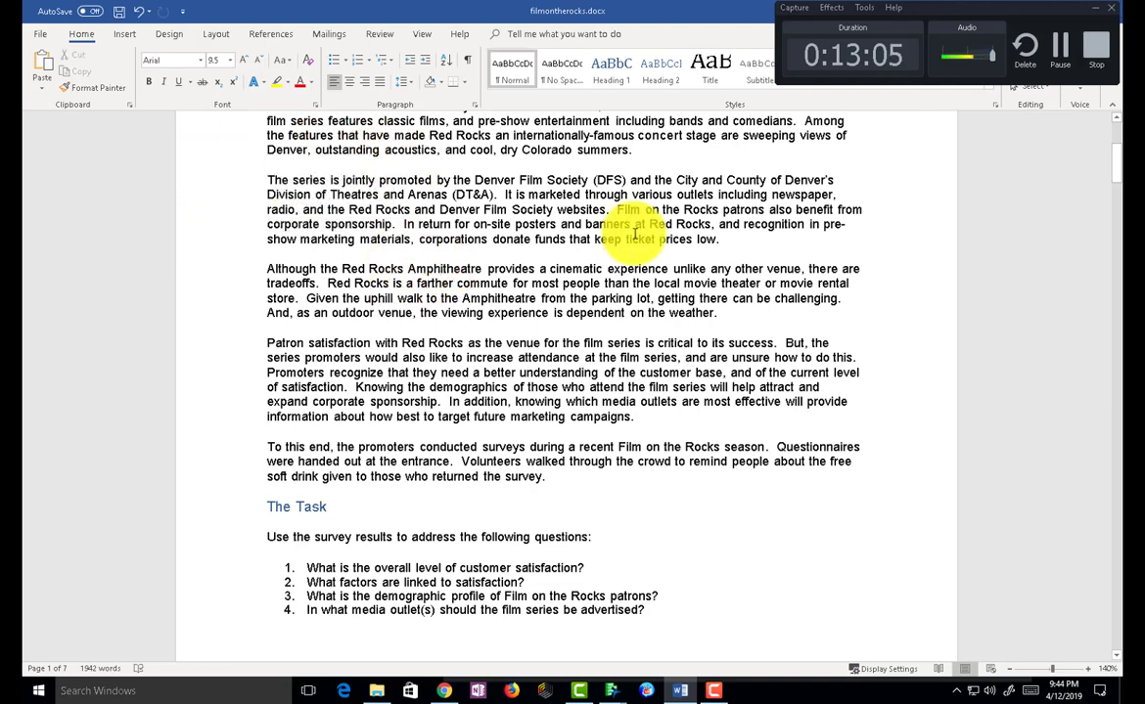
pyautogui.moveTo(704, 238); pyautogui.dragTo(627, 239)
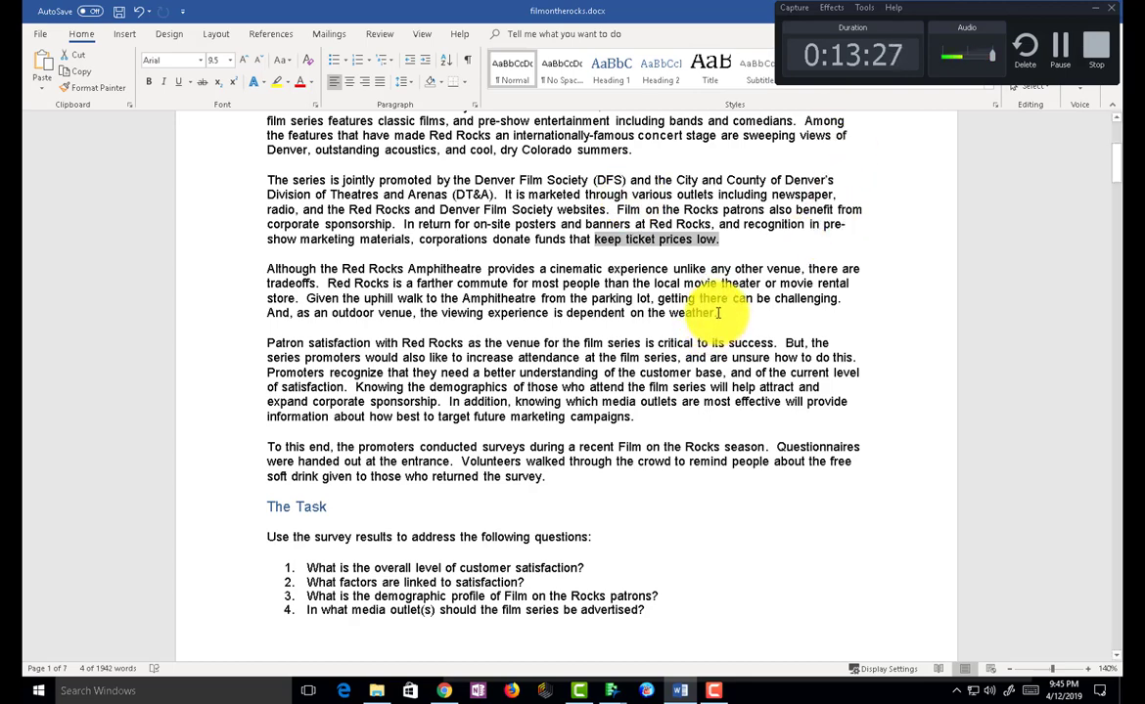
pyautogui.moveTo(717, 313); pyautogui.dragTo(603, 309)
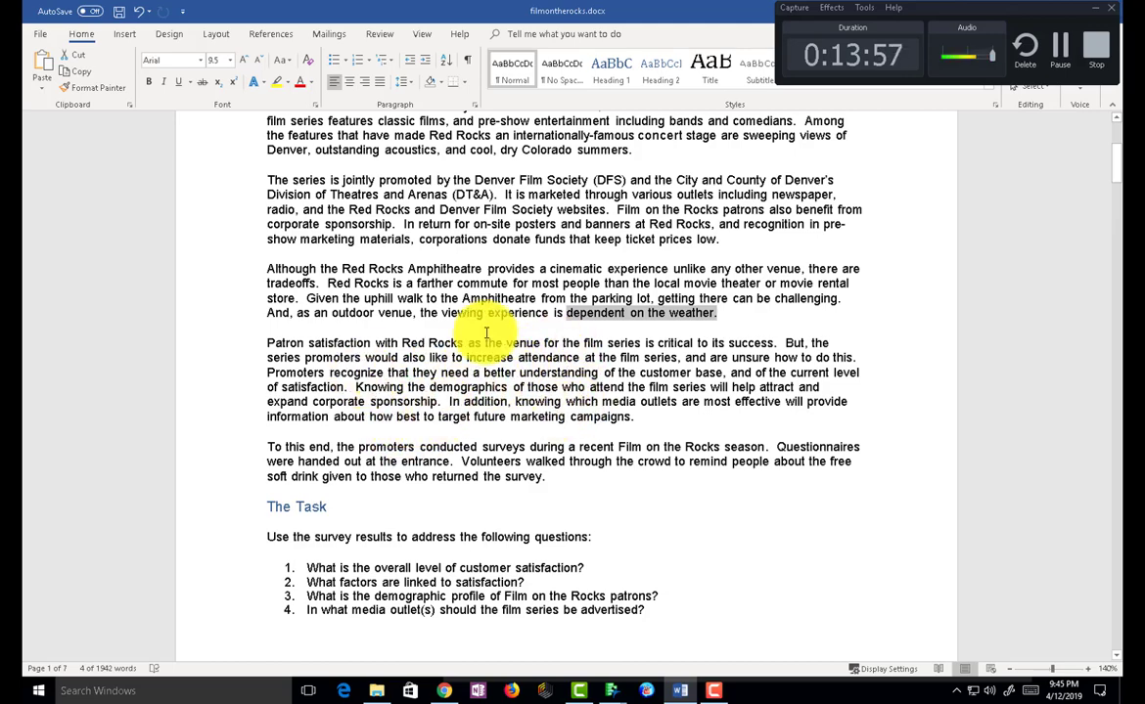
pyautogui.moveTo(617, 336); pyautogui.dragTo(585, 321)
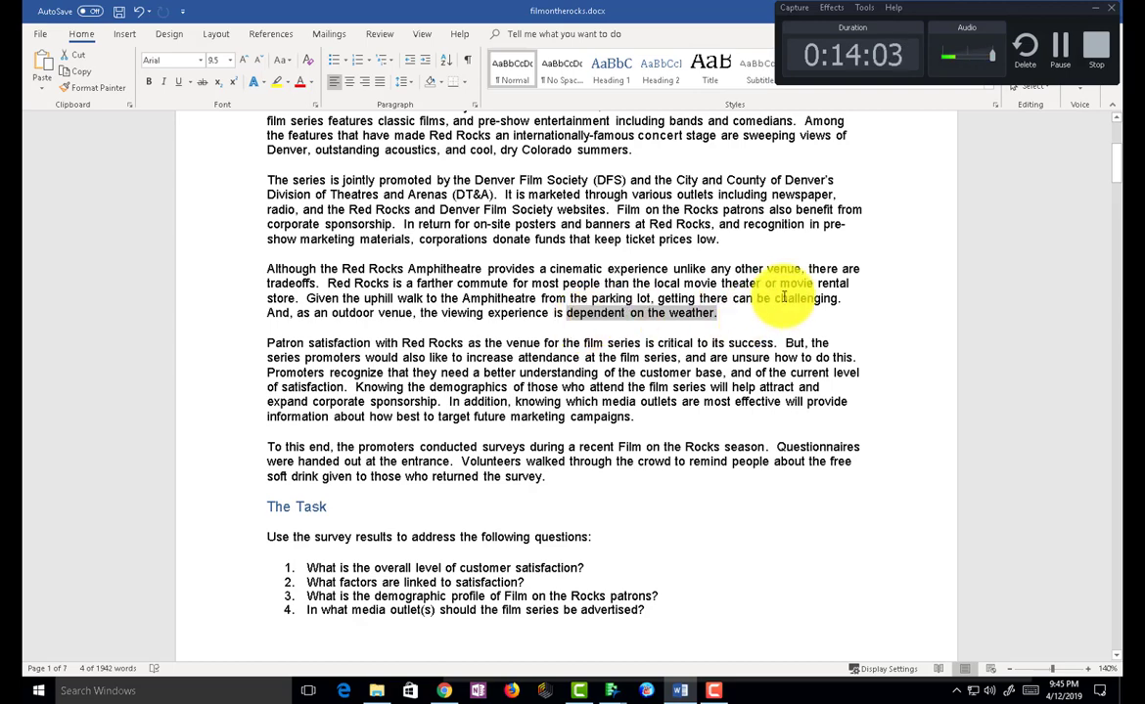
# Step: Examine how the surveys were conducted in the last Background paragraph, marking the questionnaires, the free soft drink and the Volunteers sentence
pyautogui.moveTo(725, 447); pyautogui.dragTo(847, 447)
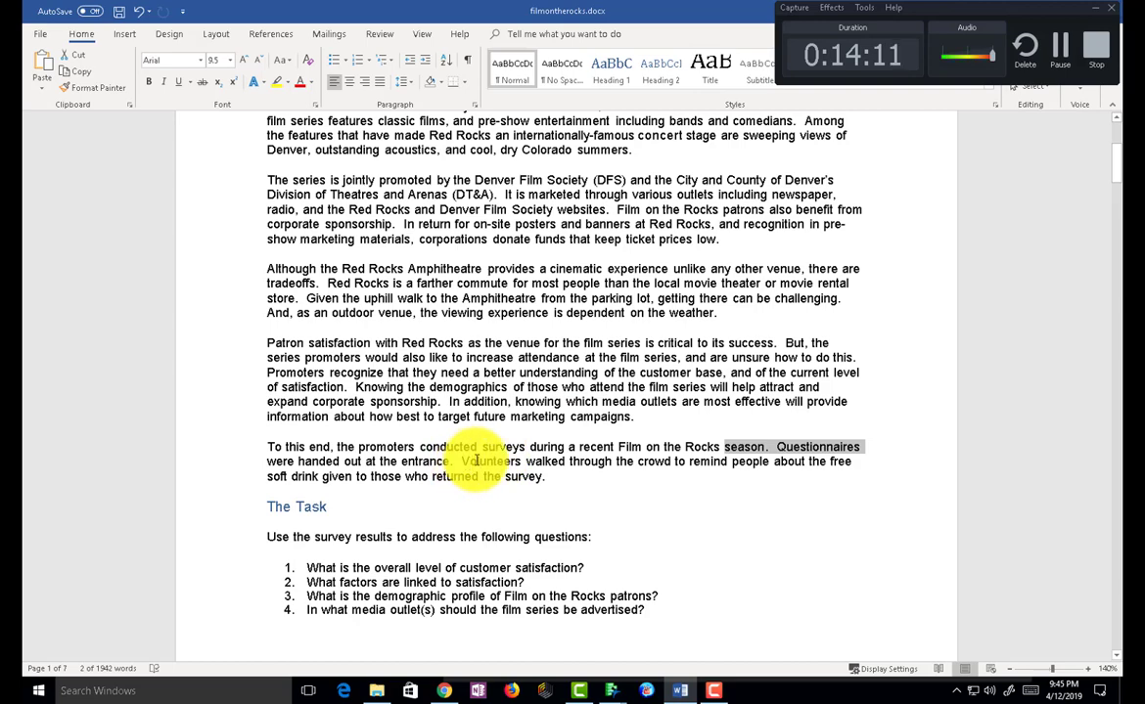
pyautogui.click(766, 458)
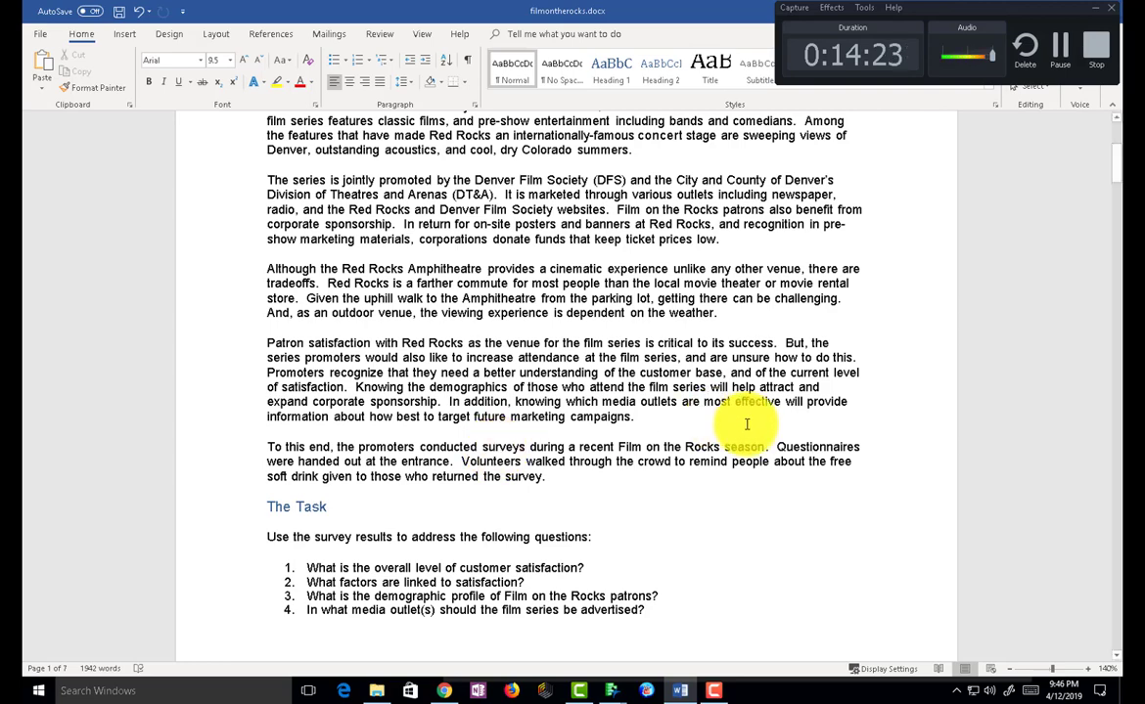
pyautogui.moveTo(829, 461); pyautogui.dragTo(363, 475)
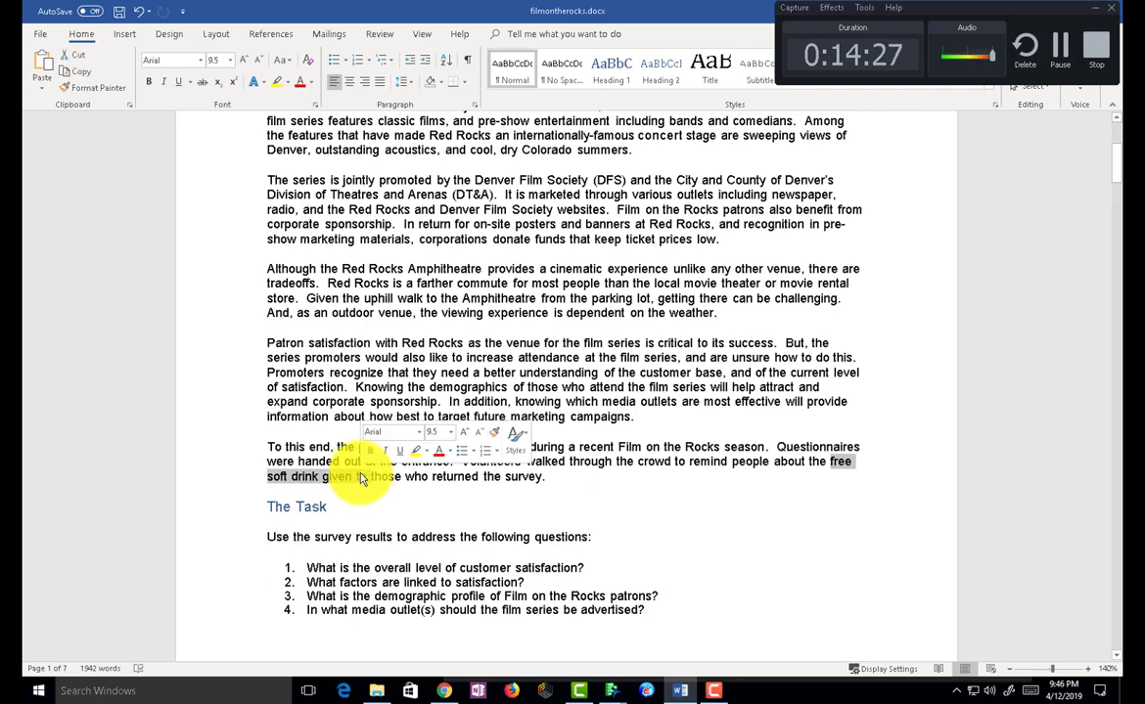
pyautogui.click(754, 491)
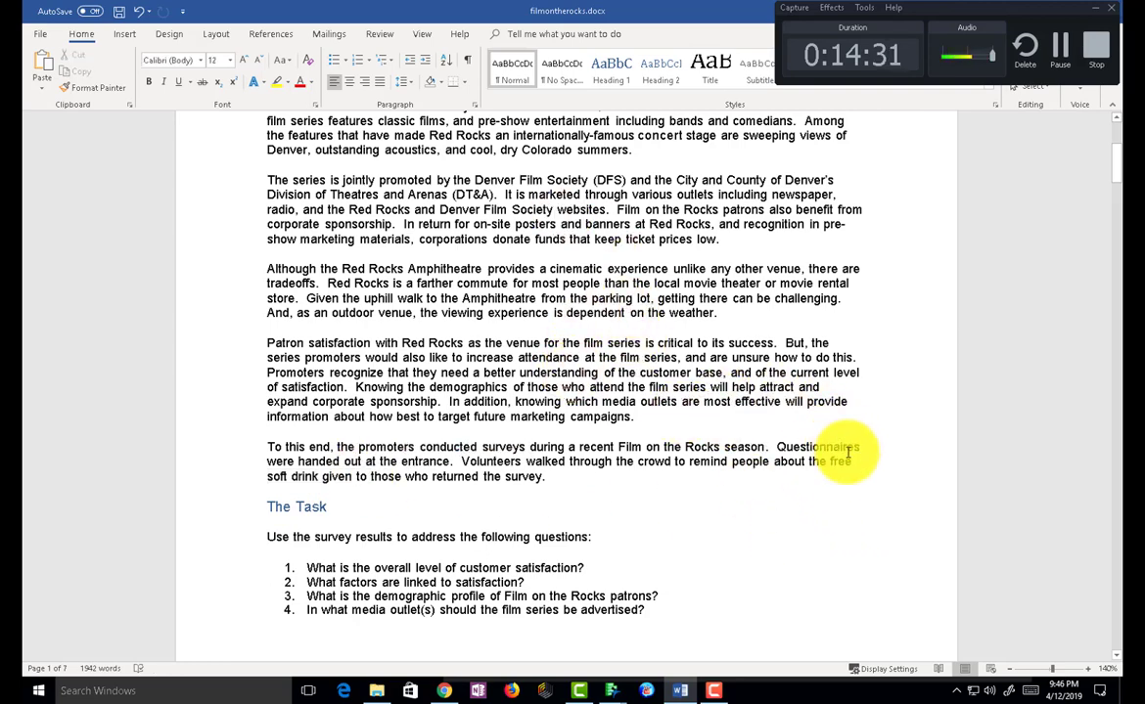
pyautogui.moveTo(546, 480); pyautogui.dragTo(227, 449)
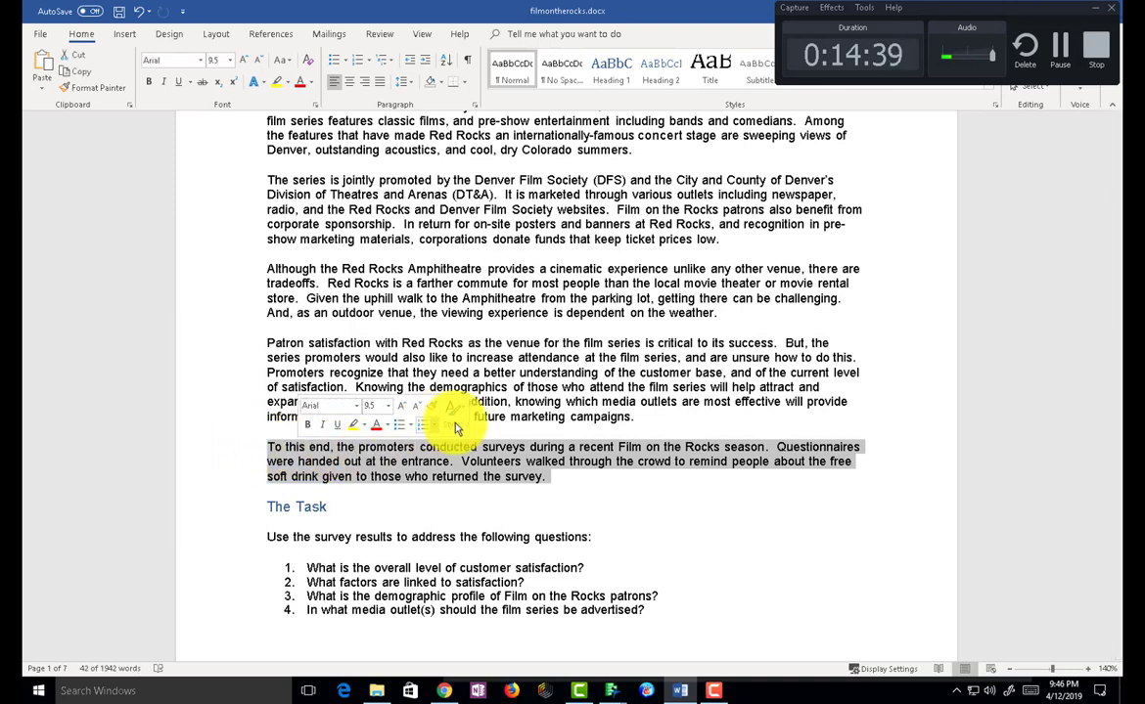
pyautogui.click(677, 478)
pyautogui.moveTo(462, 461); pyautogui.dragTo(544, 476)
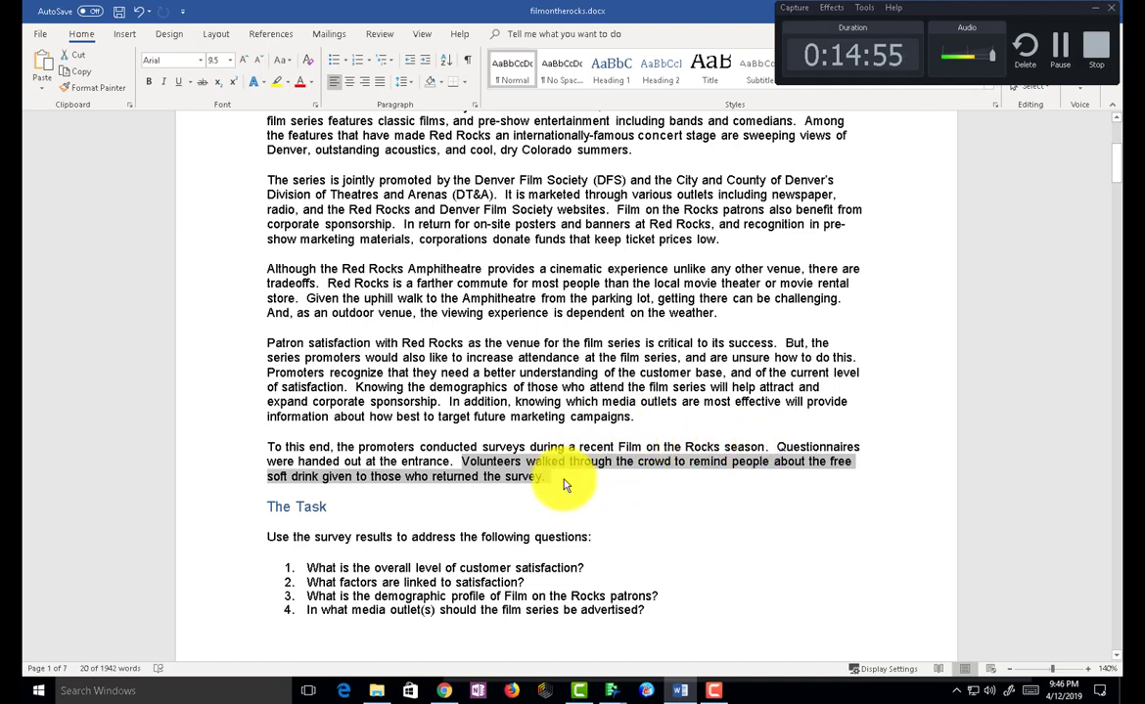
pyautogui.click(508, 461)
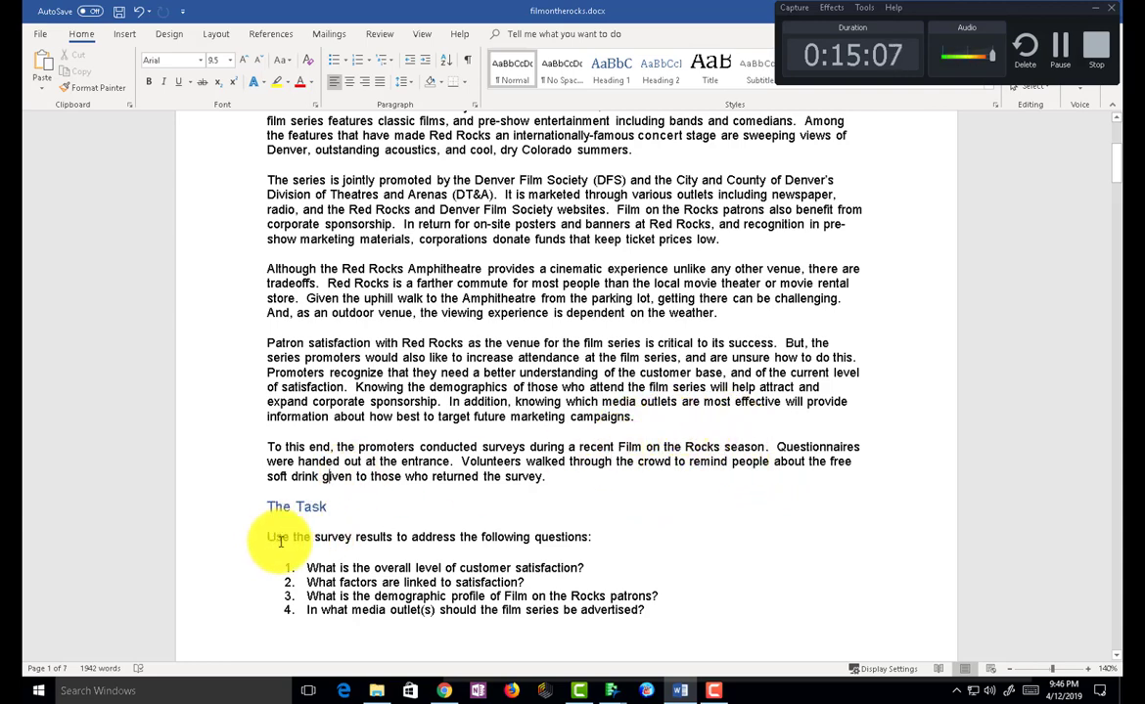
# Step: Read the four questions under The Task, marking "of customer satisfaction?" and "demographic profile of Film on the Rocks patrons", and continue to The Data section
pyautogui.moveTo(585, 567); pyautogui.dragTo(447, 566)
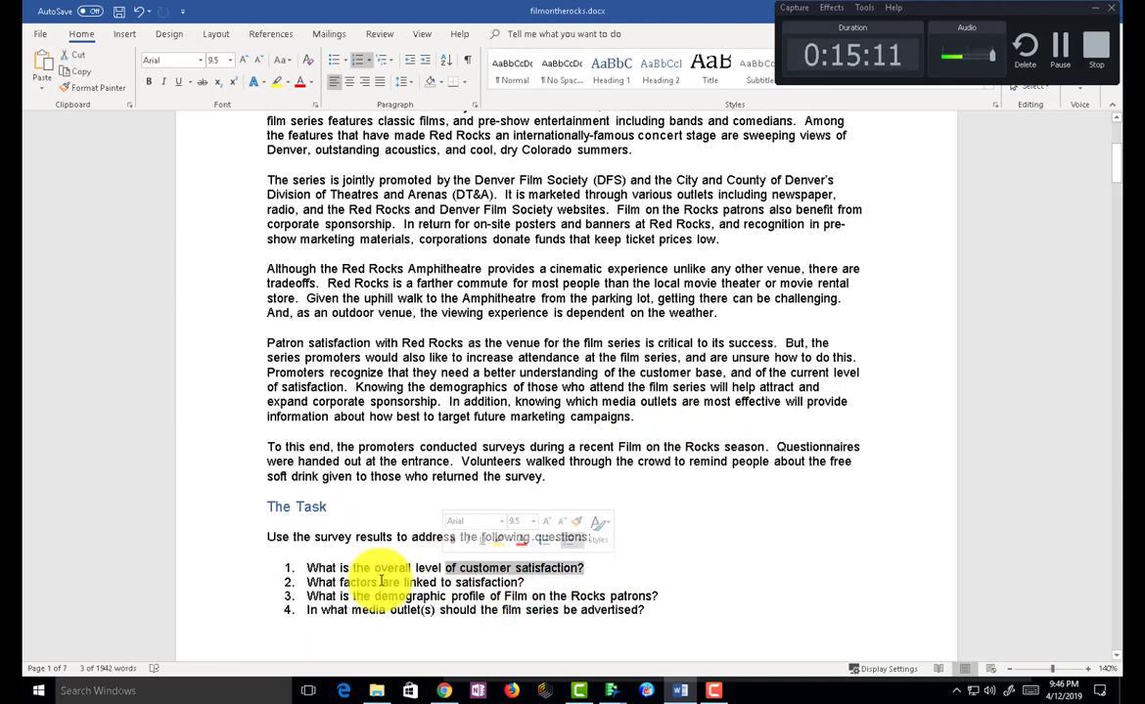
pyautogui.click(344, 582)
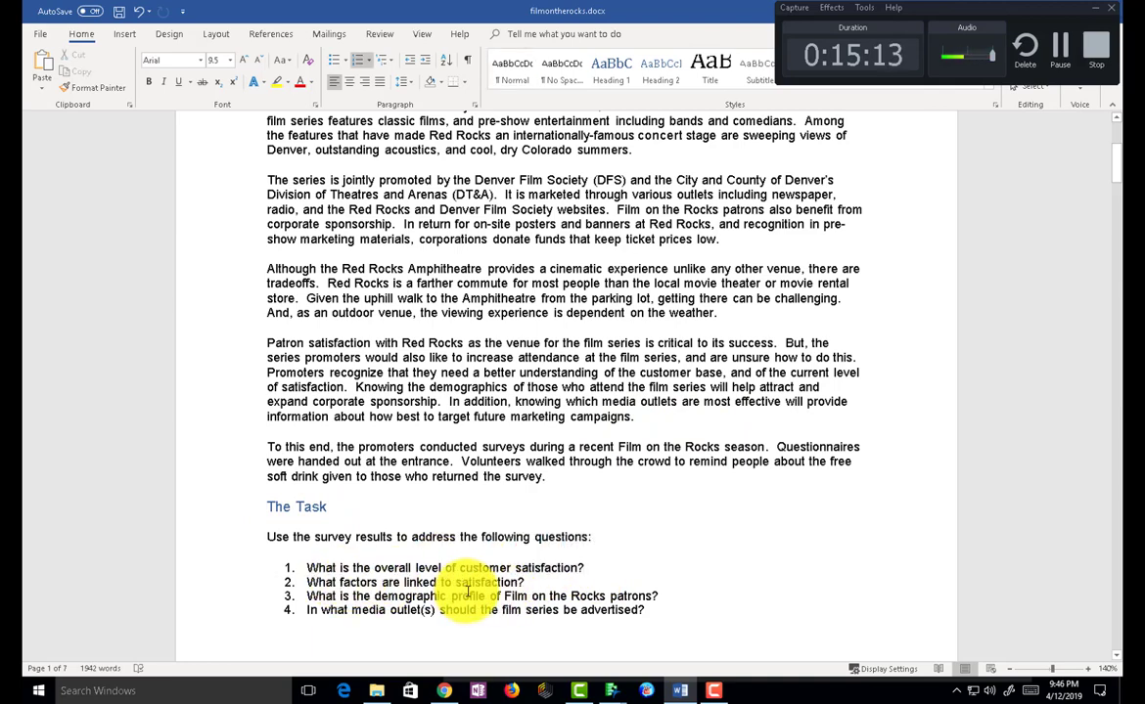
pyautogui.doubleClick(470, 585)
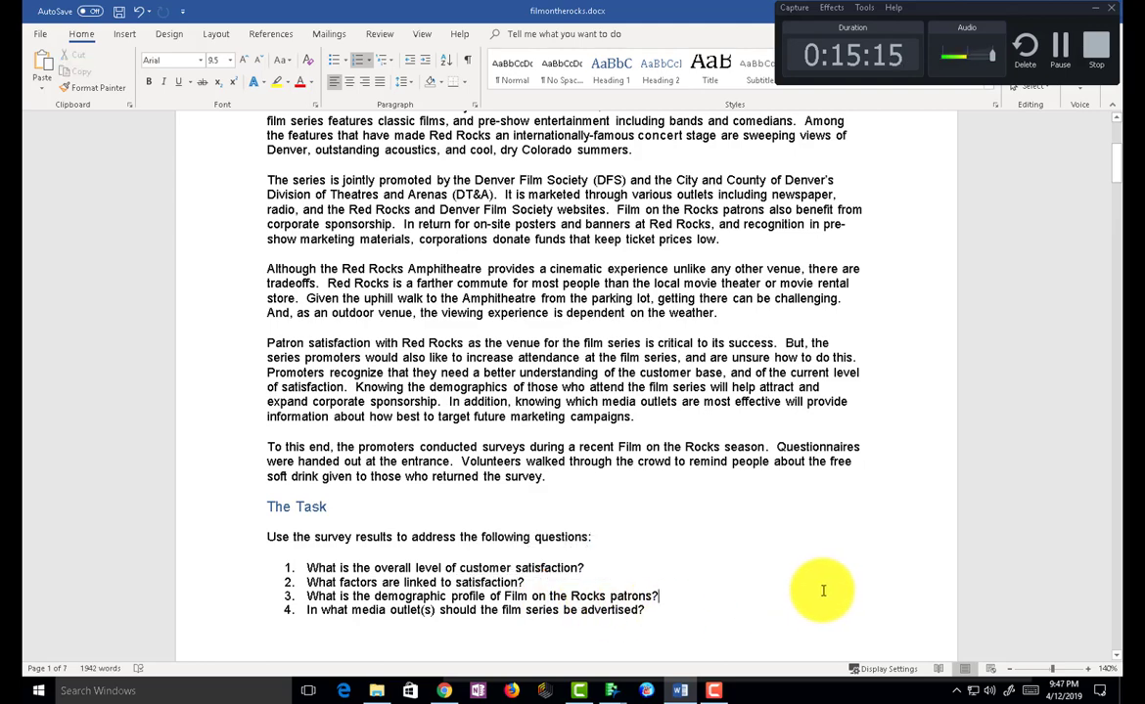
pyautogui.click(467, 619)
pyautogui.moveTo(374, 598); pyautogui.dragTo(650, 598)
pyautogui.scroll(-3, 836, 406)
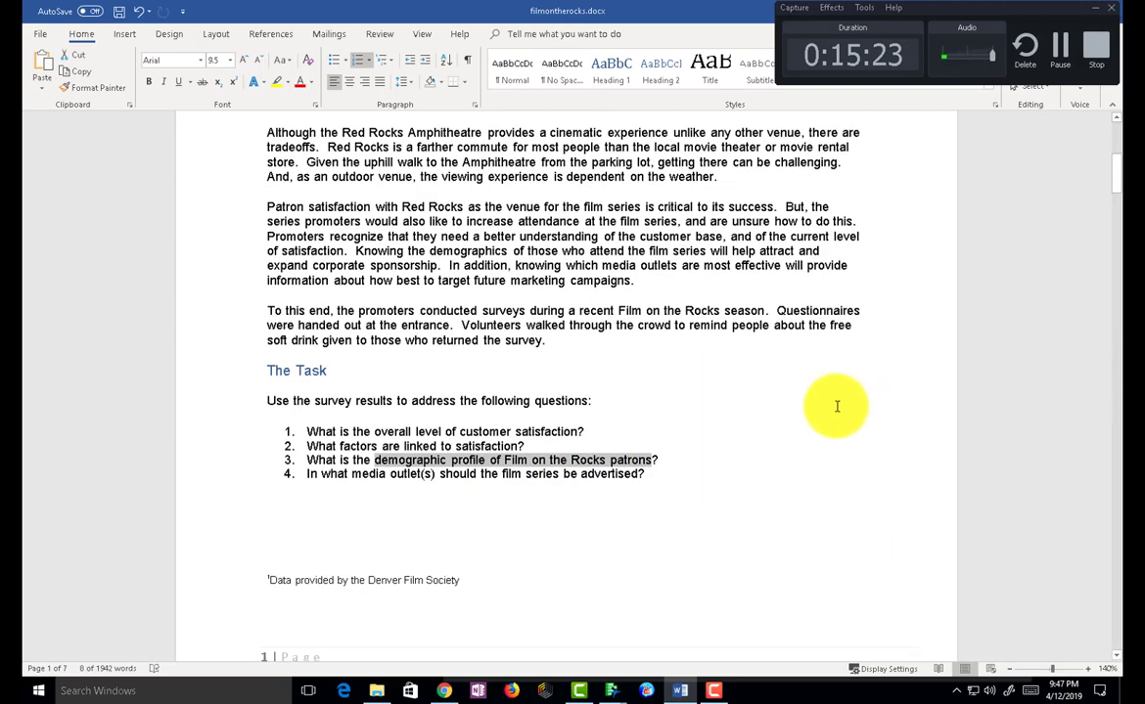
pyautogui.scroll(-2, 832, 397)
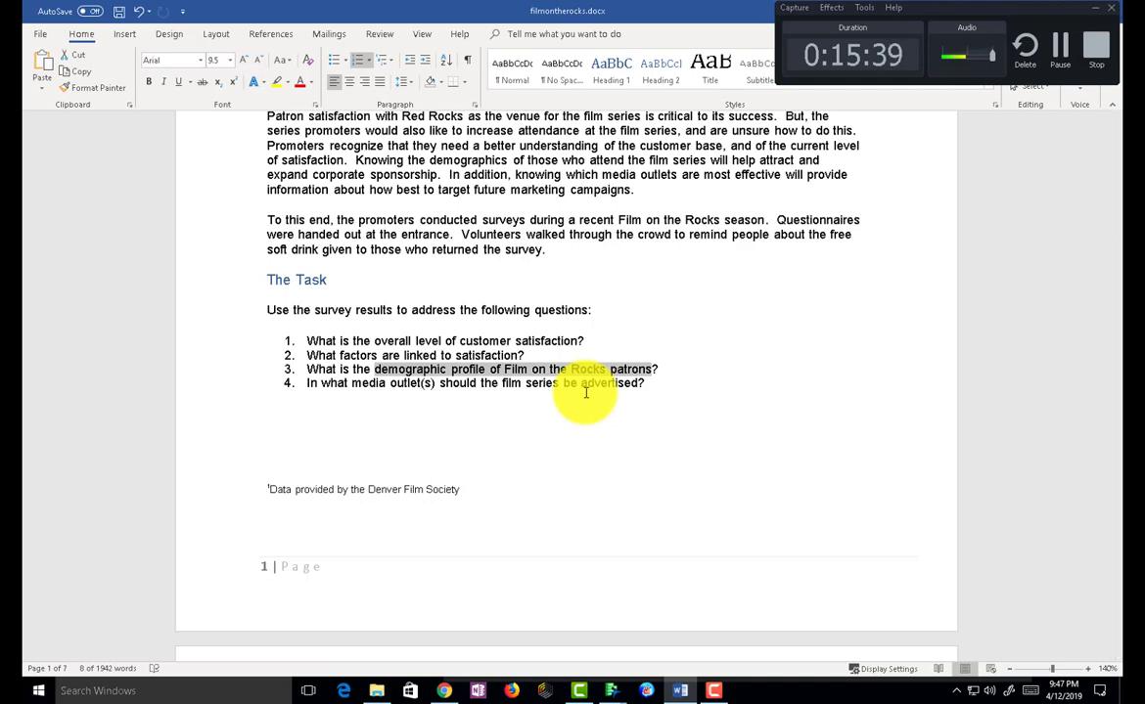
pyautogui.scroll(-8, 541, 317)
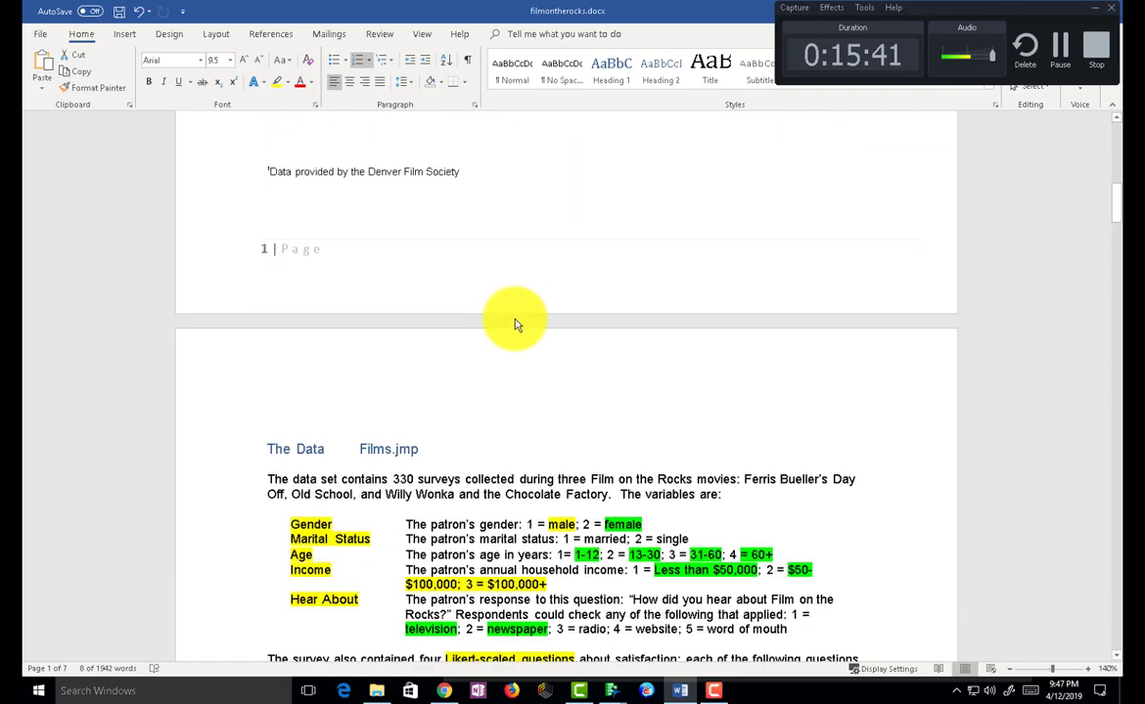
pyautogui.scroll(-1, 490, 310)
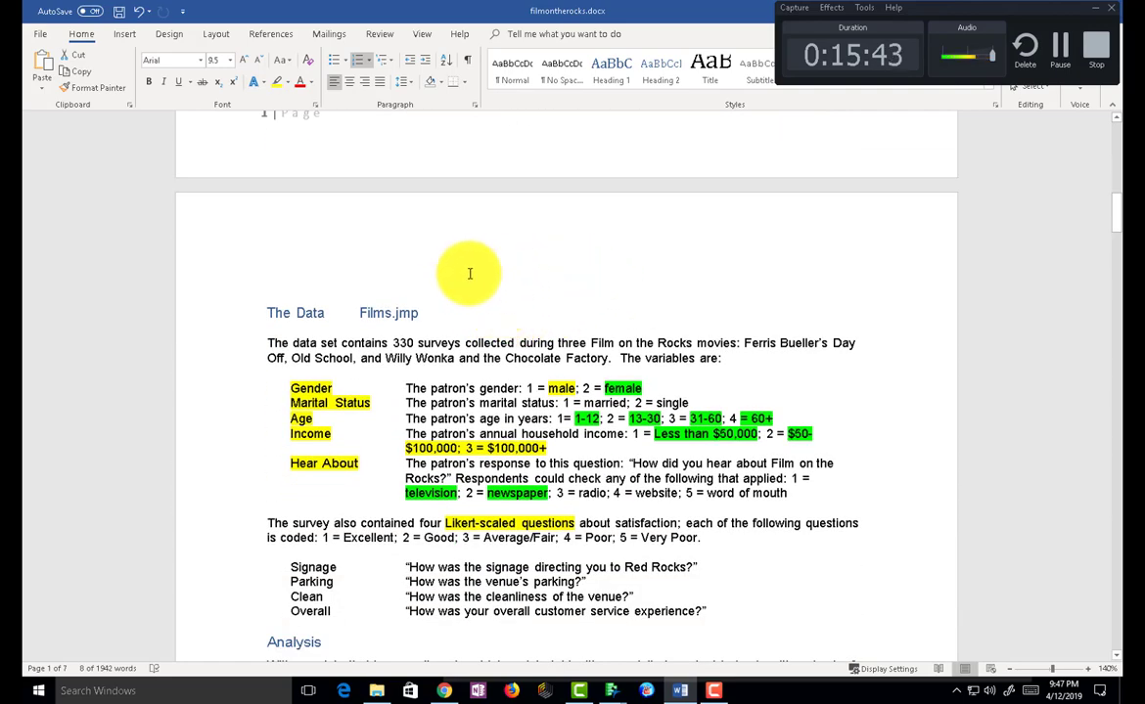
# Step: Switch to the films data table in JMP and widen the Movie column to fit the full film titles
pyautogui.moveTo(612, 687)
pyautogui.click(626, 612)
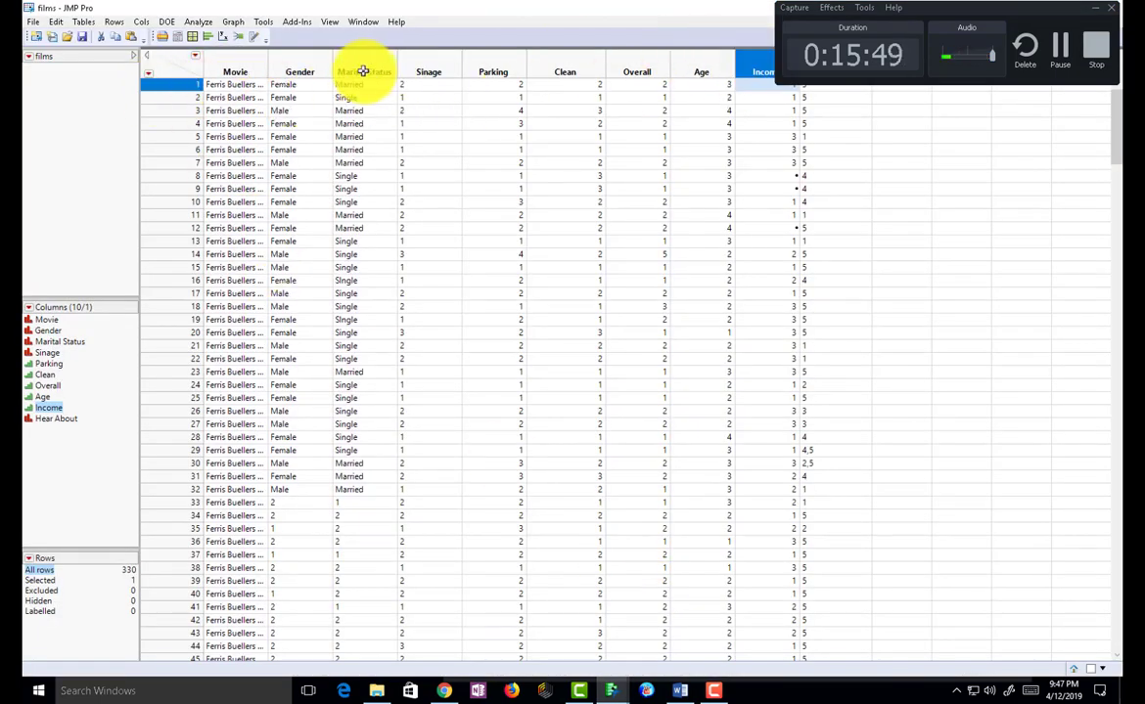
pyautogui.click(236, 68)
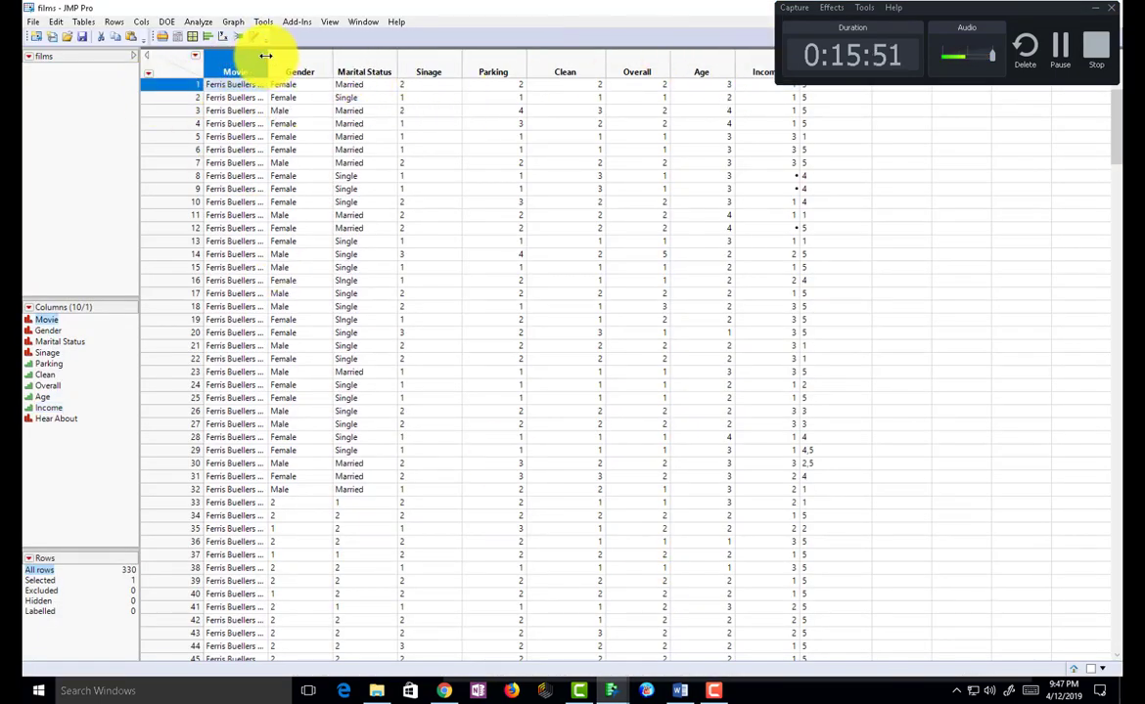
pyautogui.moveTo(265, 56); pyautogui.dragTo(339, 61)
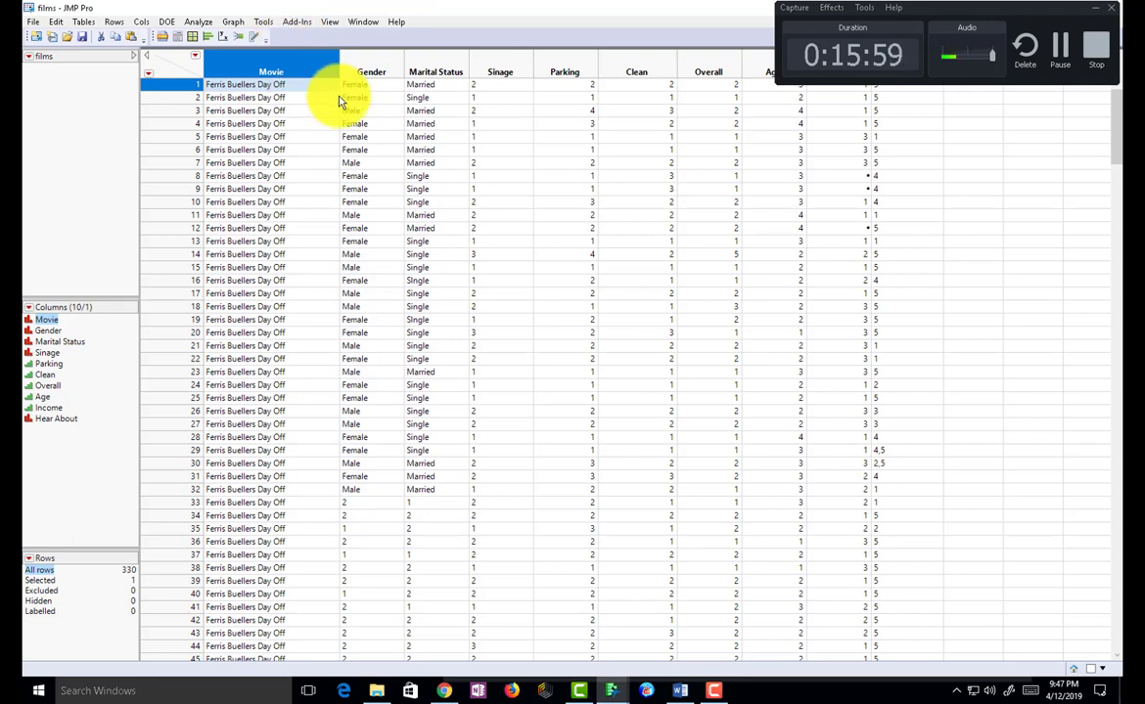
# Step: Review the films table's columns from Gender and Marital Status through Parking, Clean, Overall and Hear About, moving the recorder panel off the last headers
pyautogui.click(371, 62)
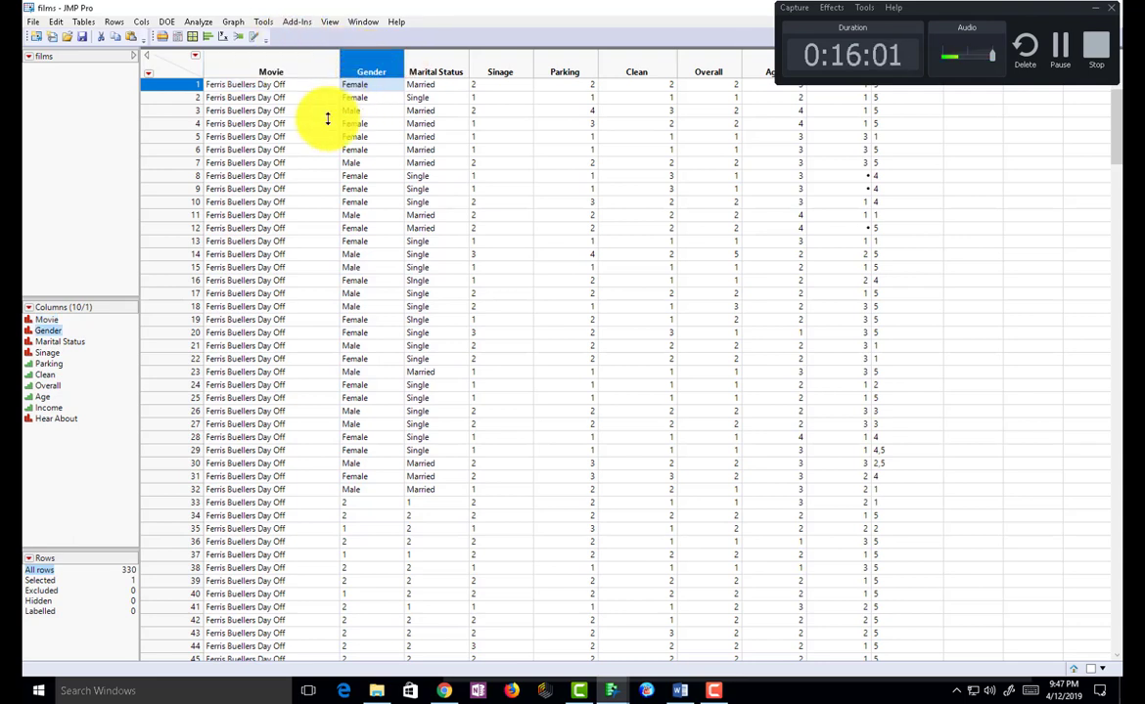
pyautogui.click(431, 61)
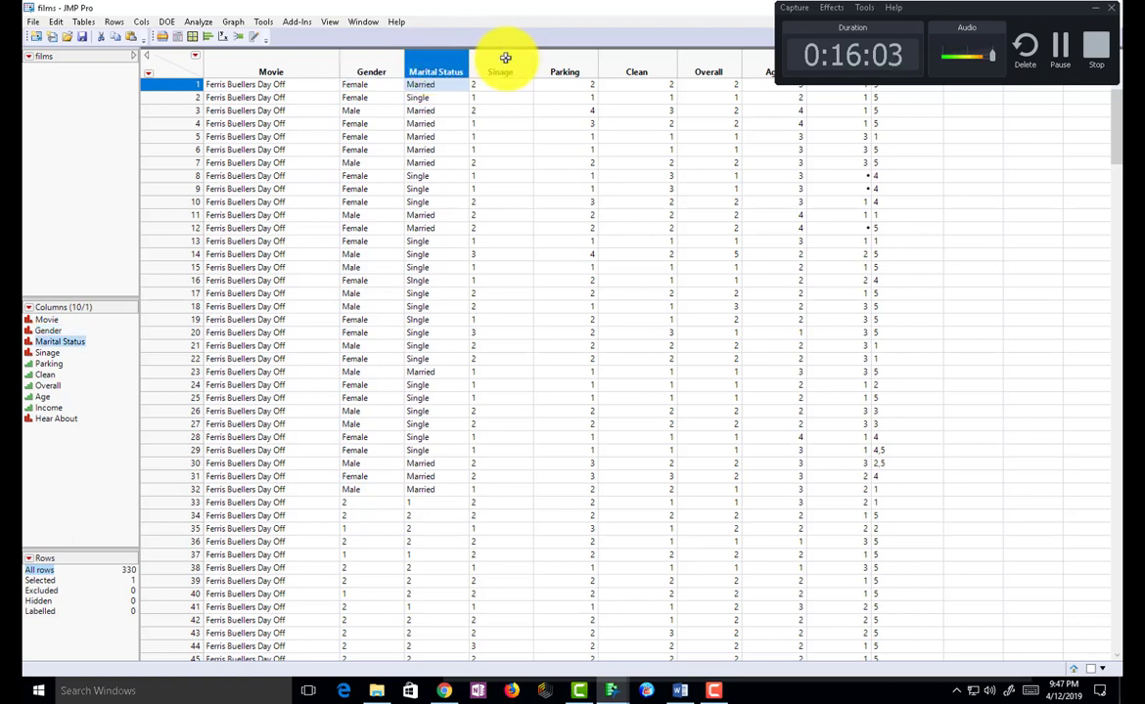
pyautogui.click(557, 59)
pyautogui.click(649, 70)
pyautogui.click(710, 70)
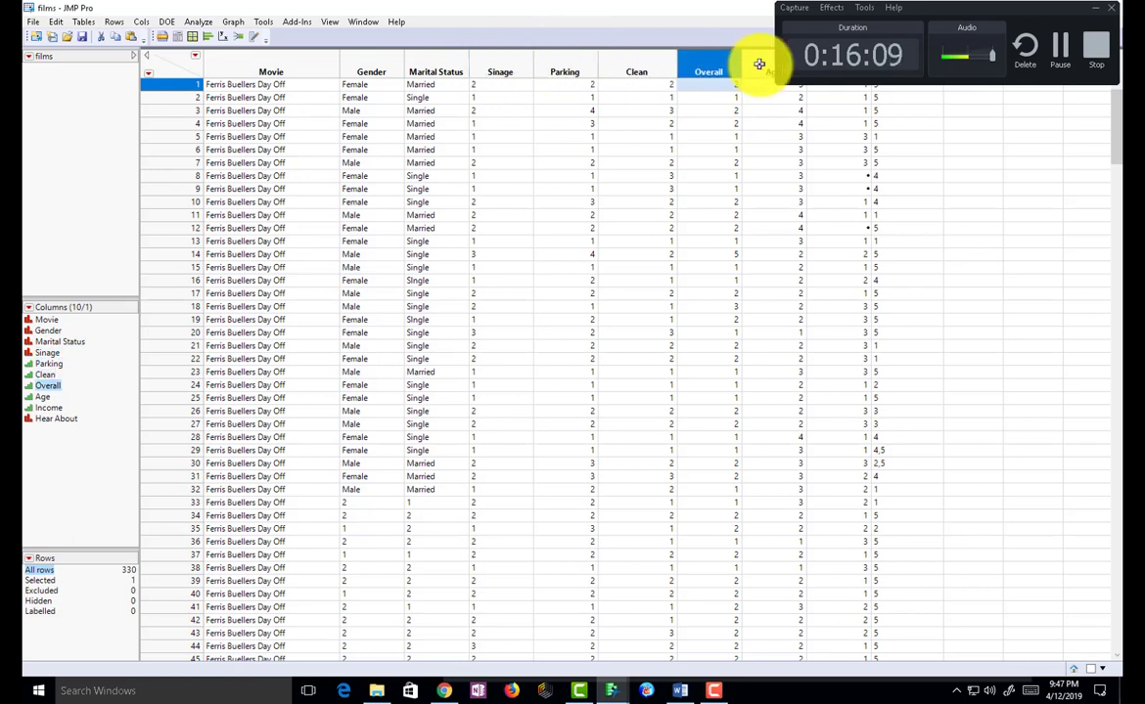
pyautogui.moveTo(850, 18); pyautogui.dragTo(171, 7)
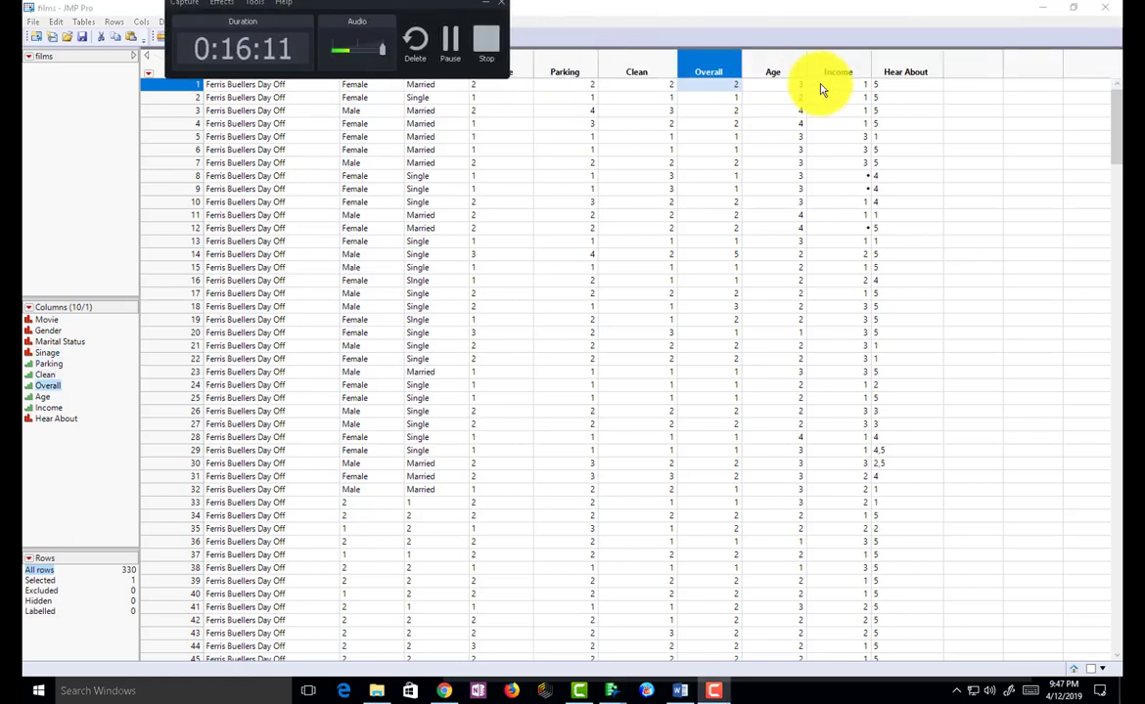
pyautogui.click(908, 63)
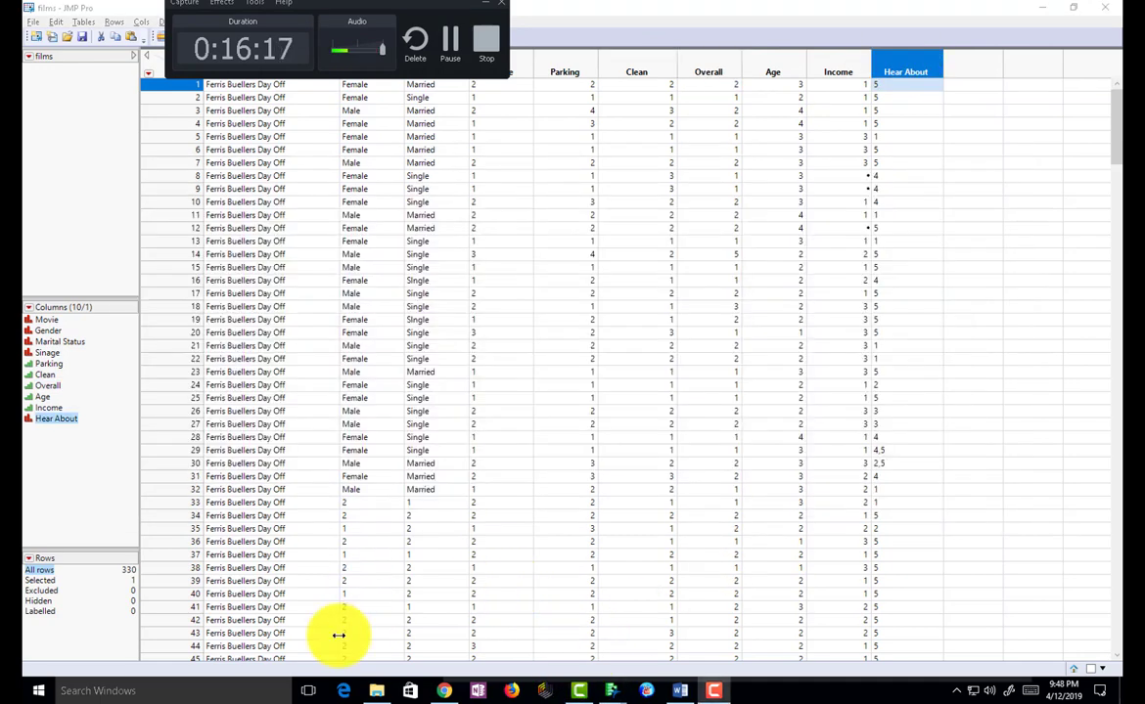
# Step: Switch back to the Word handout and examine the Gender coding under The Data, marking the code 1 and "female"
pyautogui.hotkey('alt', 'Tab')
pyautogui.hotkey('alt', 'Tab')
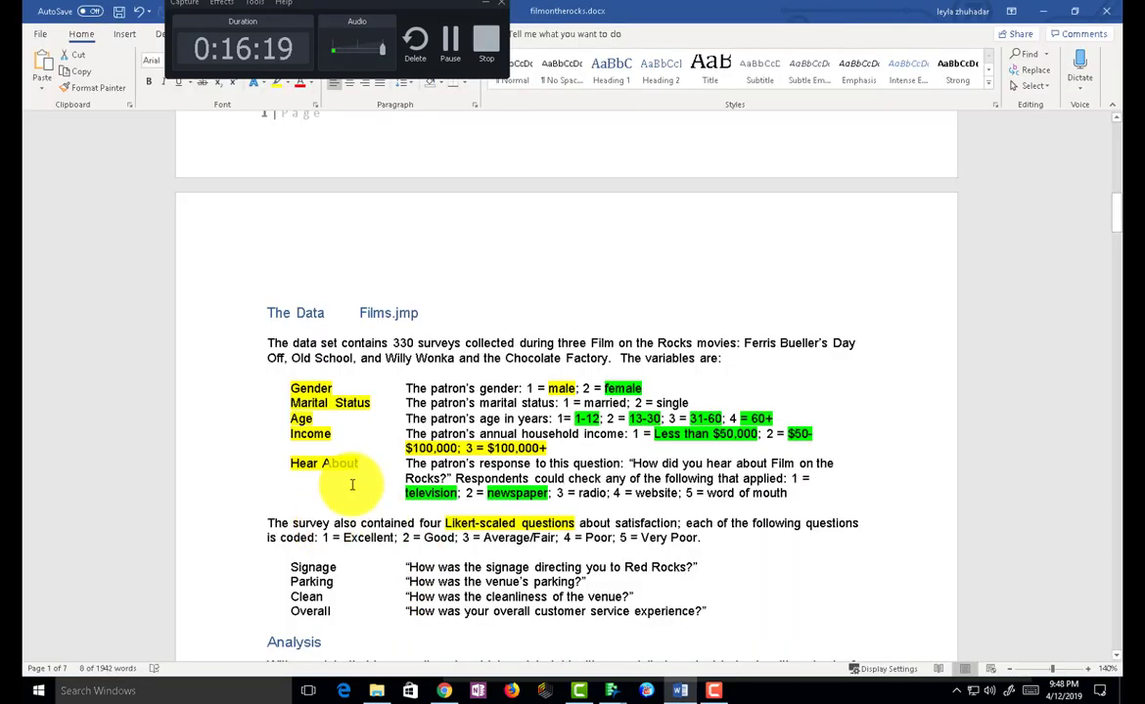
pyautogui.click(561, 391)
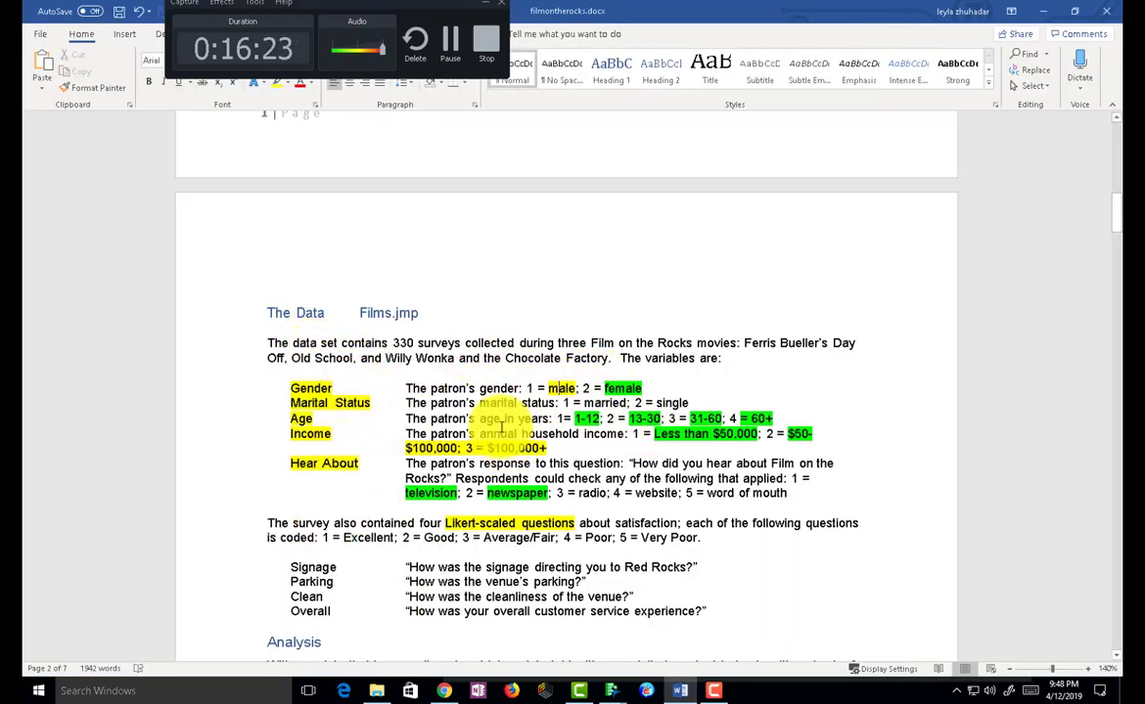
pyautogui.doubleClick(534, 388)
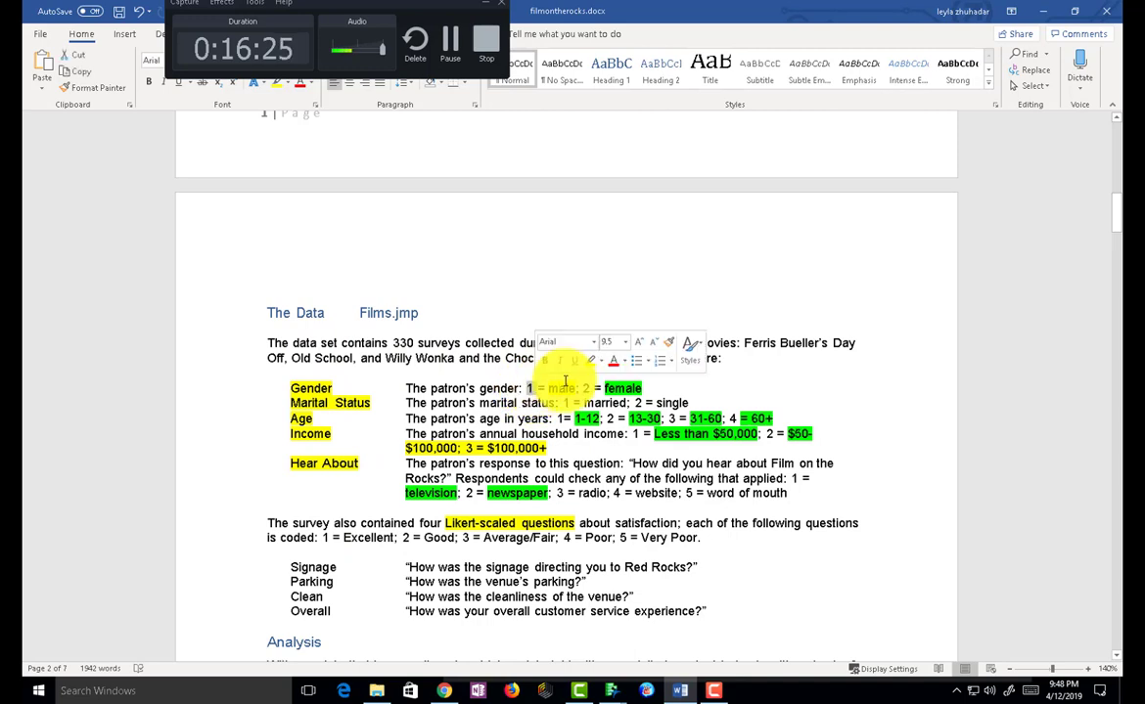
pyautogui.click(562, 387)
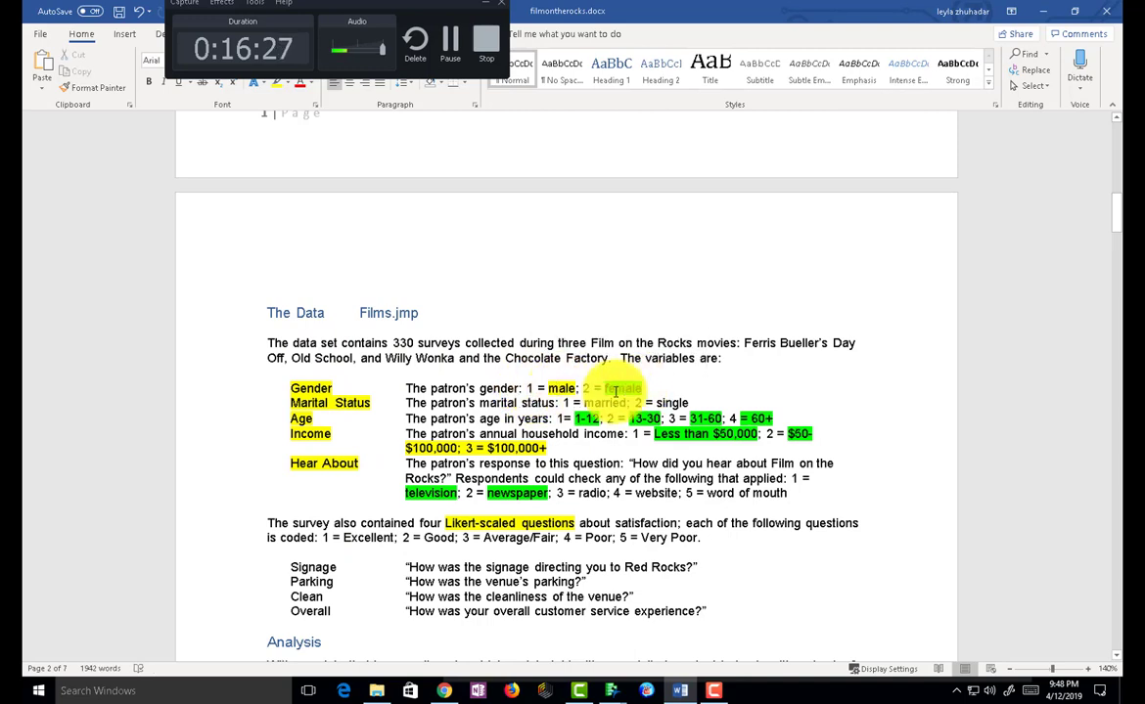
pyautogui.moveTo(604, 389); pyautogui.dragTo(638, 389)
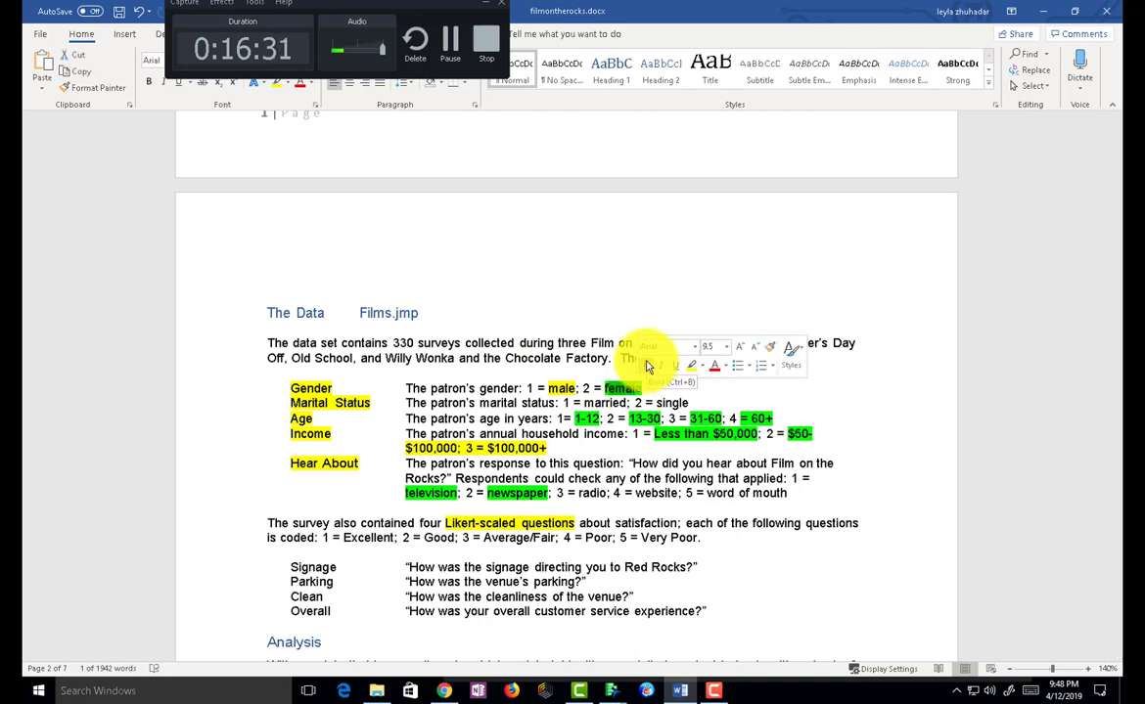
# Step: Examine the Marital Status coding under The Data, marking the variable name and the code 1 for married
pyautogui.moveTo(274, 401); pyautogui.dragTo(376, 402)
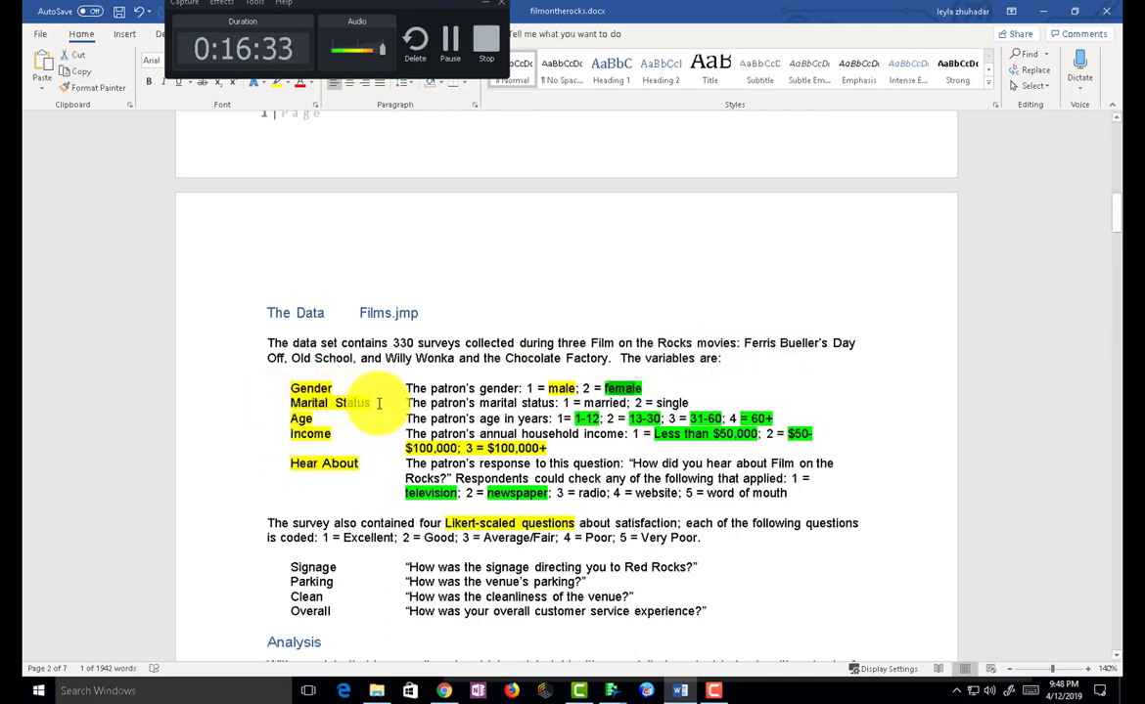
pyautogui.click(575, 401)
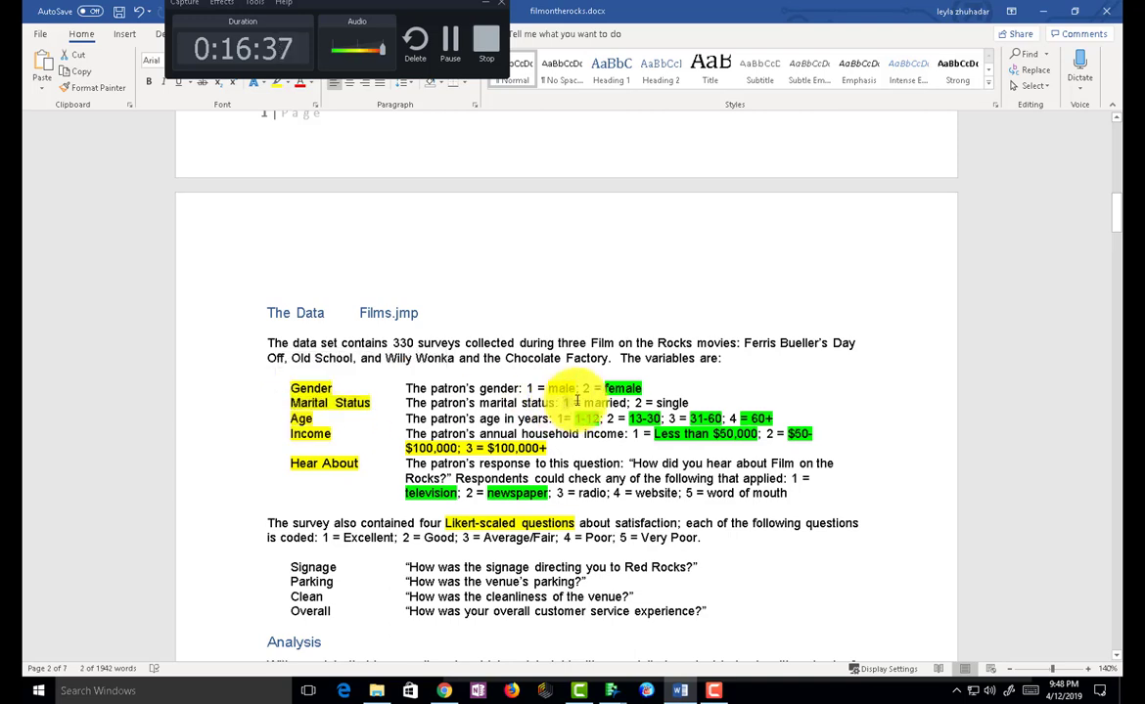
pyautogui.moveTo(575, 402); pyautogui.dragTo(563, 402)
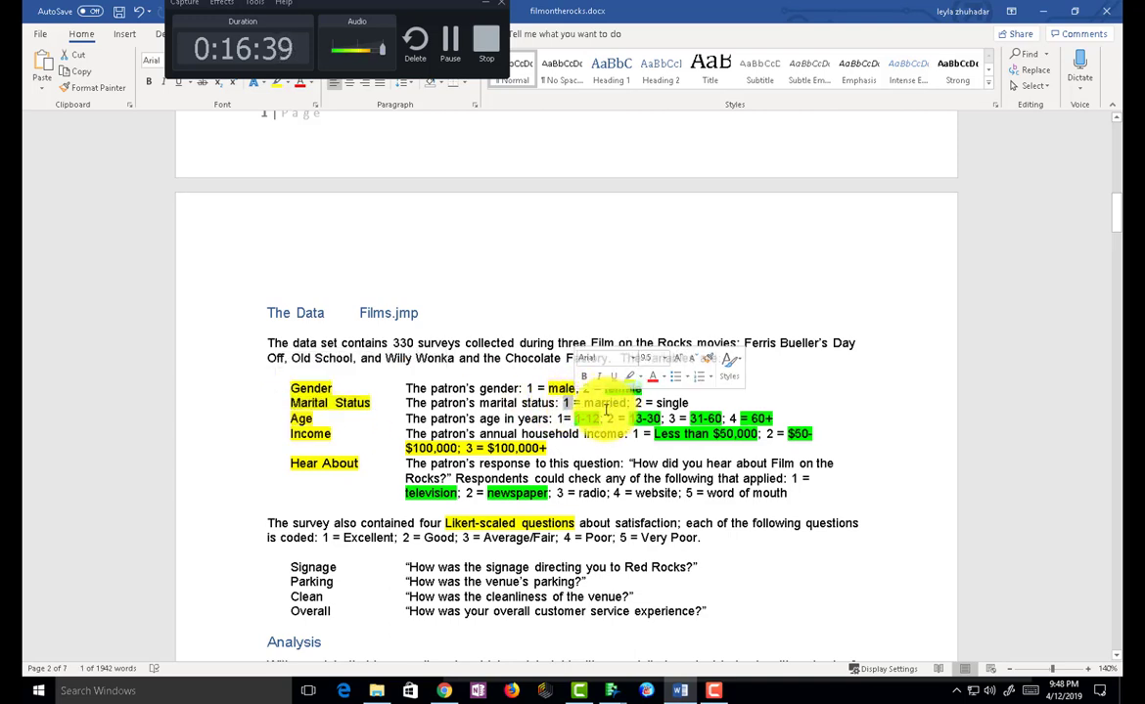
pyautogui.click(656, 403)
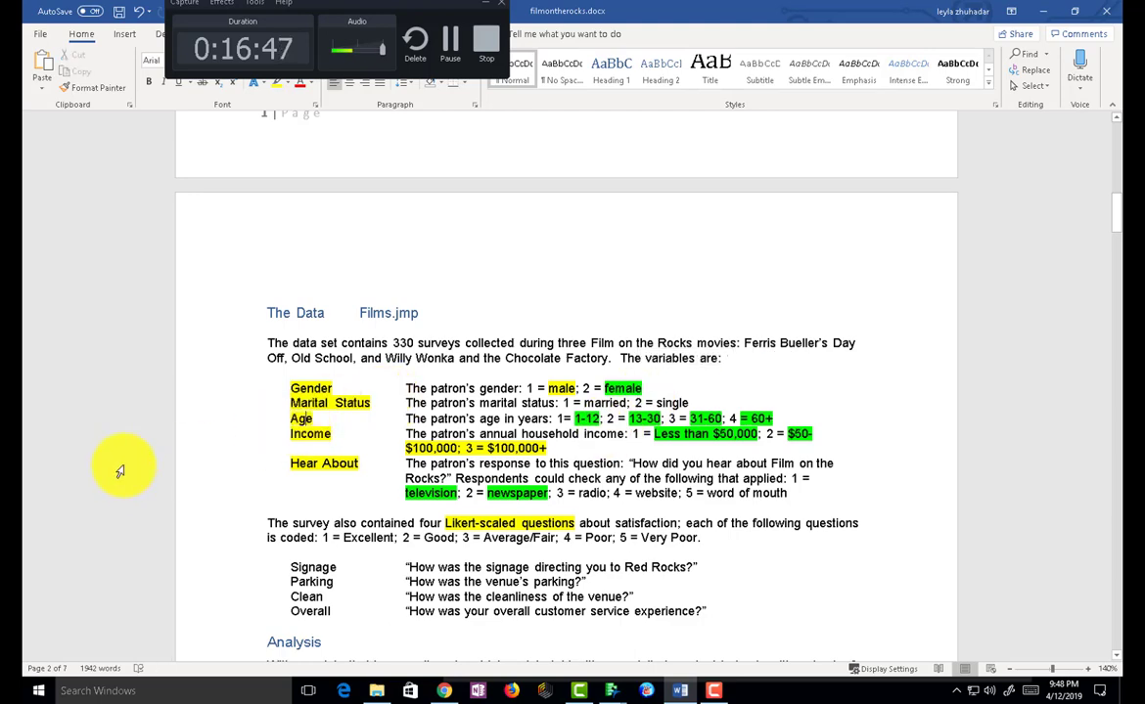
# Step: Switch to the films data table in JMP to compare its coded columns with the handout, and return to the Word document
pyautogui.hotkey('alt', 'Tab')
pyautogui.press('Tab')
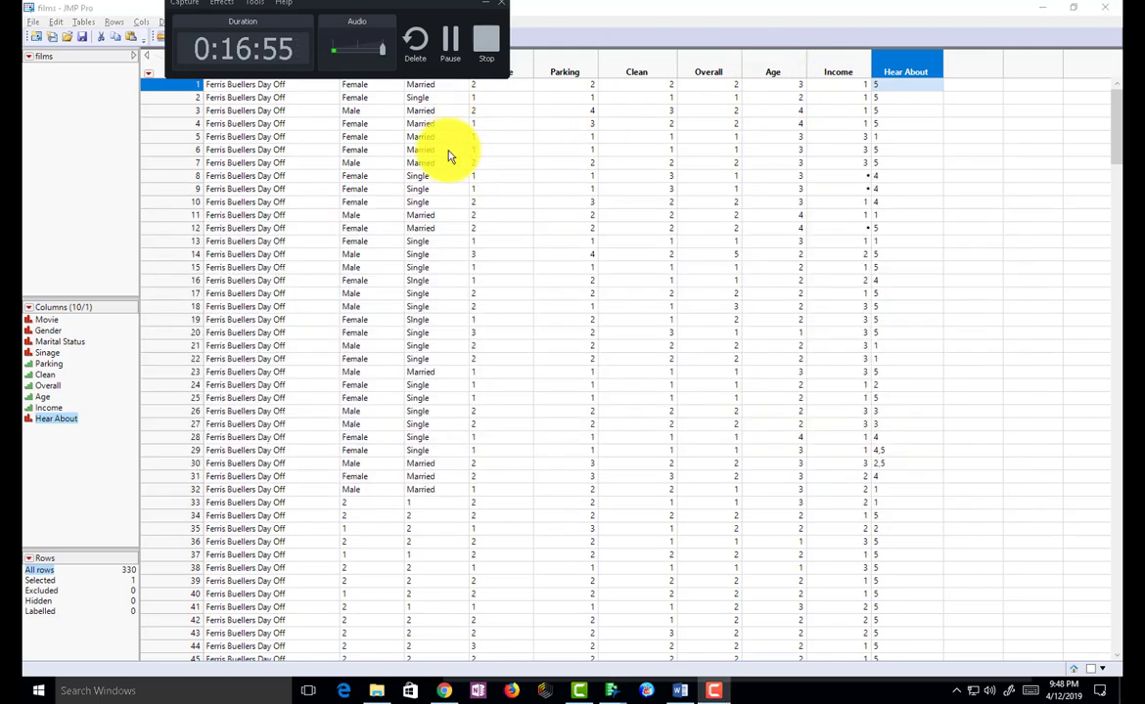
pyautogui.hotkey('alt', 'Tab')
pyautogui.press('Tab')
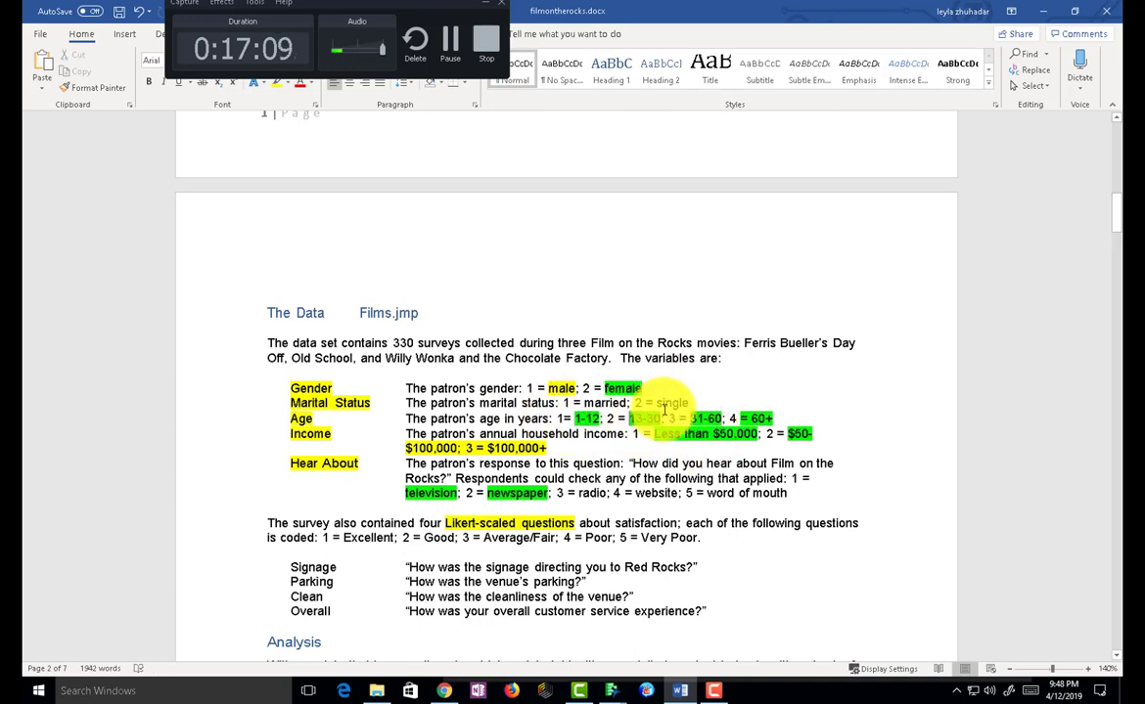
# Step: Examine the Age coding under The Data, marking the age ranges and codes up to 4 for 60+
pyautogui.doubleClick(590, 421)
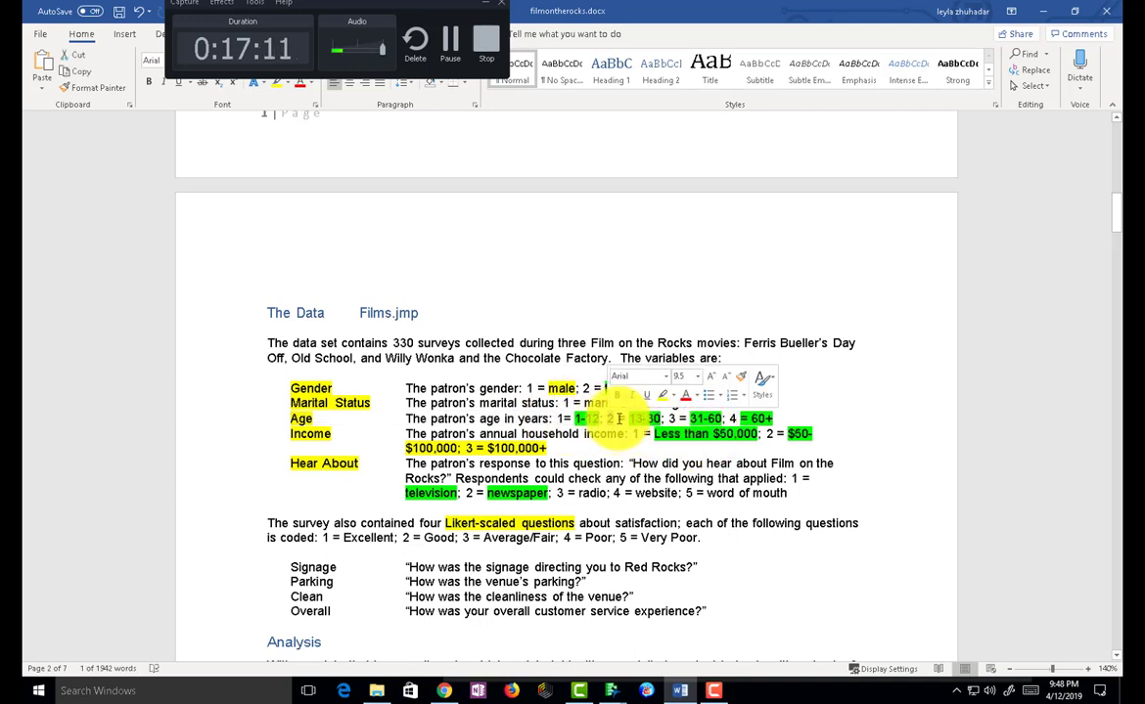
pyautogui.doubleClick(716, 419)
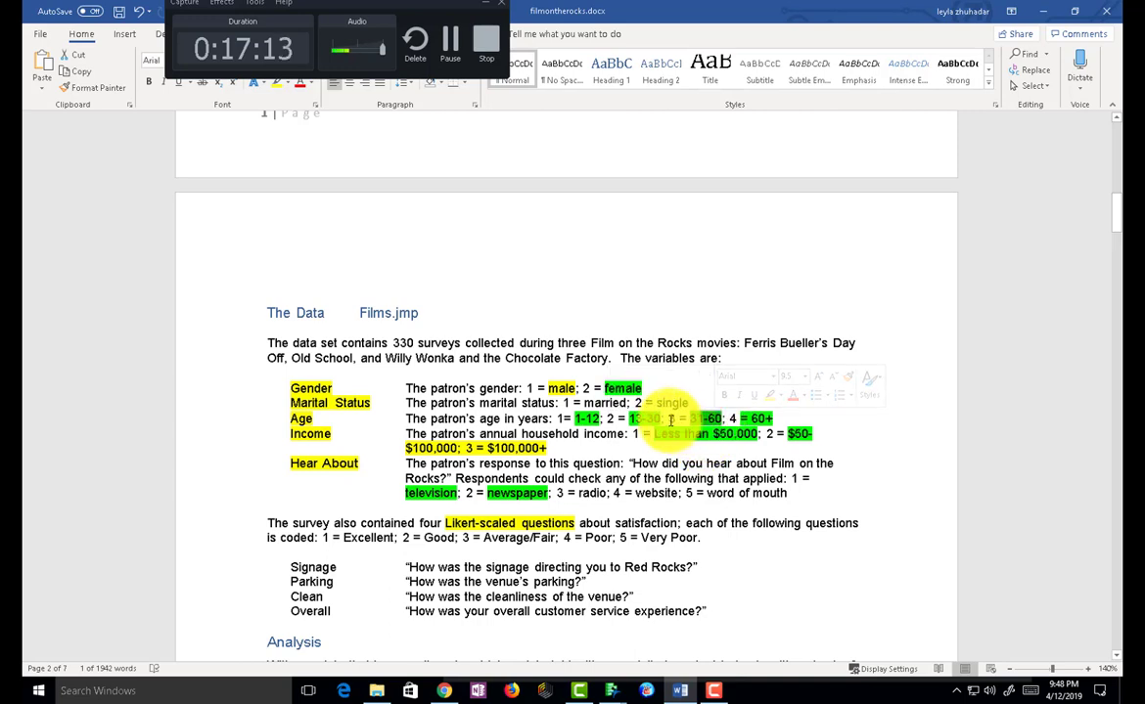
pyautogui.doubleClick(672, 419)
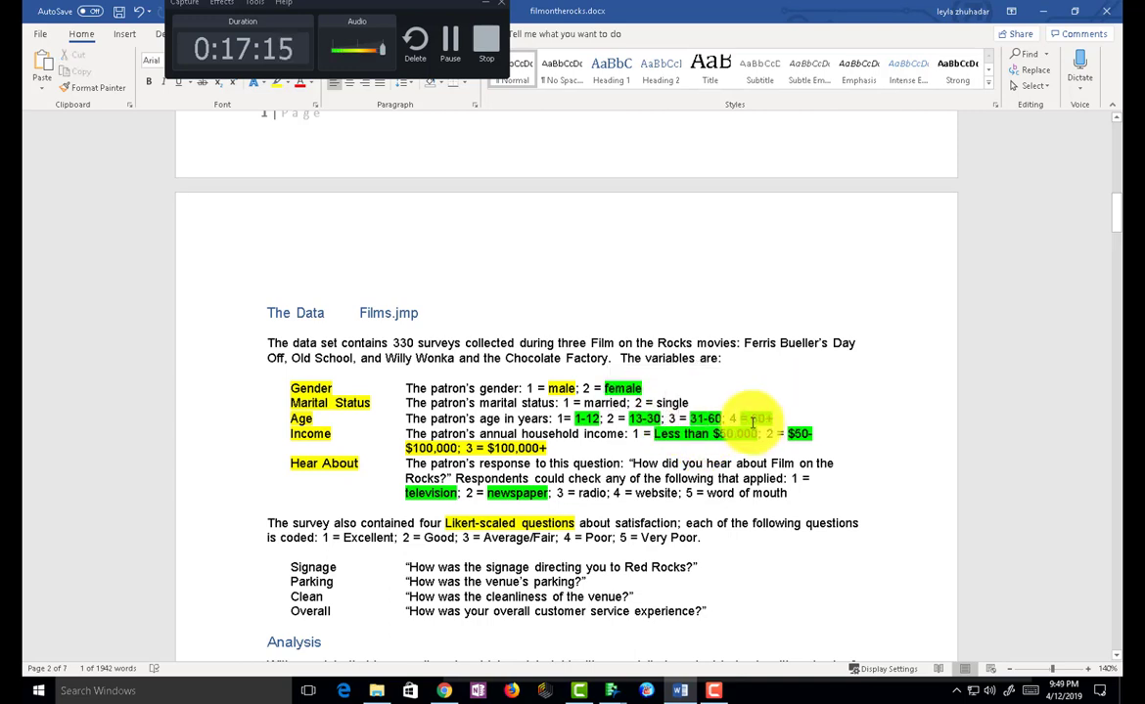
pyautogui.doubleClick(732, 419)
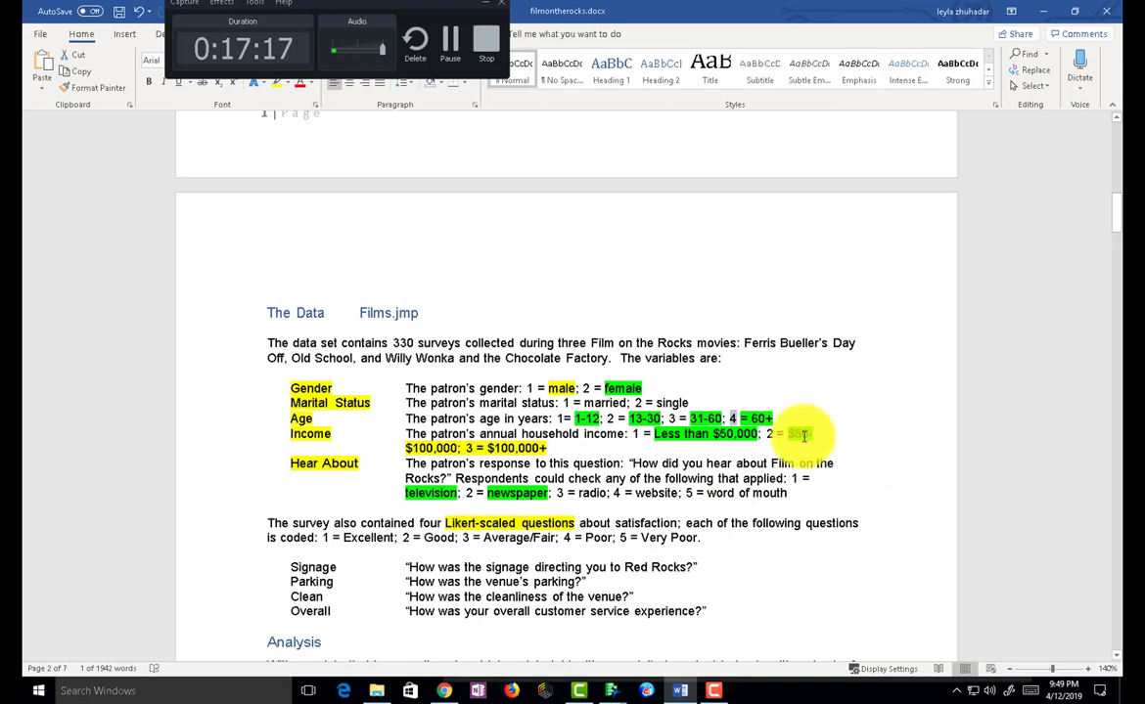
# Step: Examine the Income coding under The Data, marking code 1 for less than $50,000 and going through codes 2 and 3
pyautogui.click(657, 438)
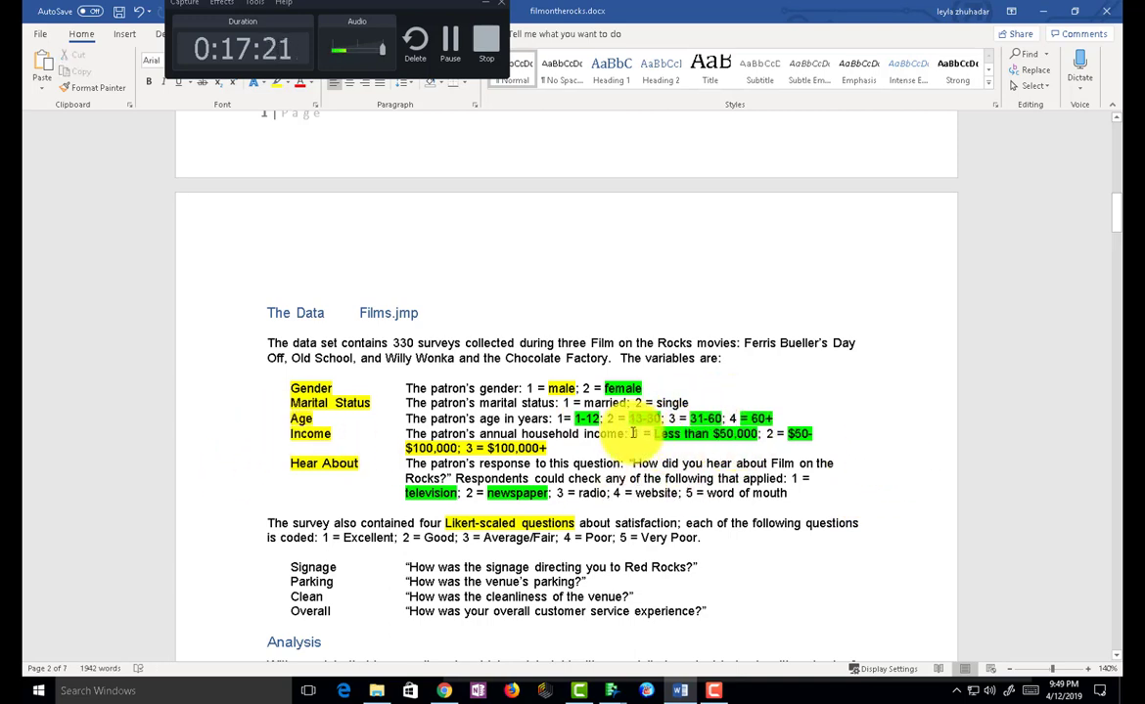
pyautogui.doubleClick(633, 434)
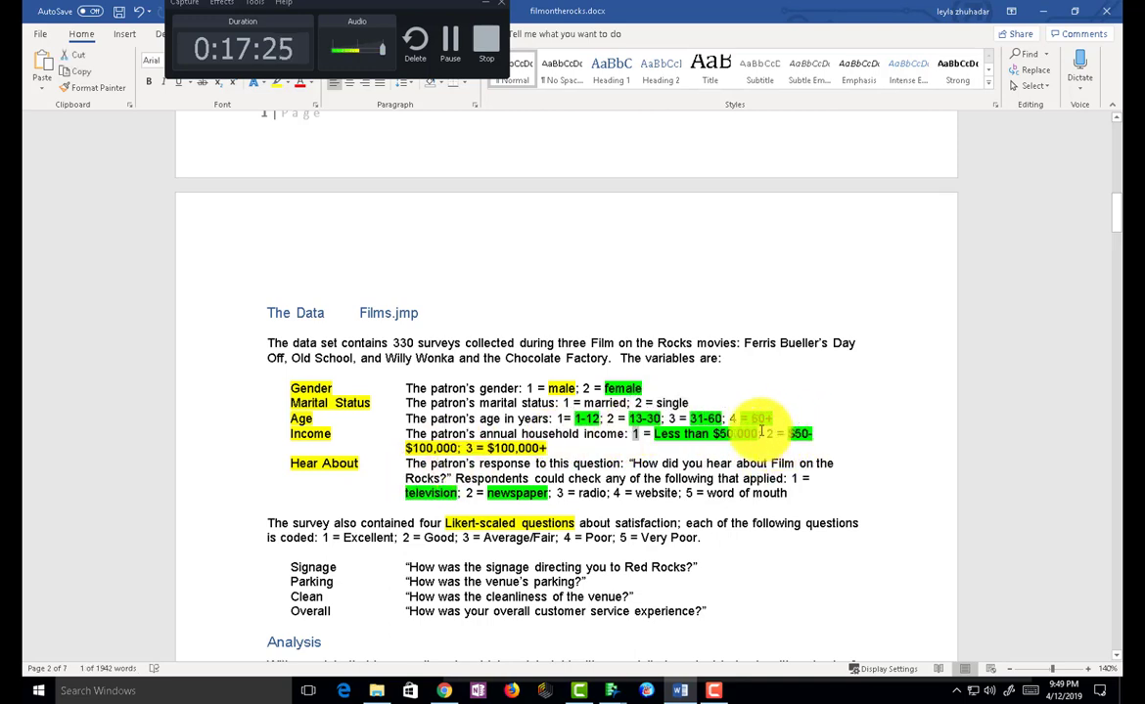
pyautogui.moveTo(760, 433); pyautogui.dragTo(772, 434)
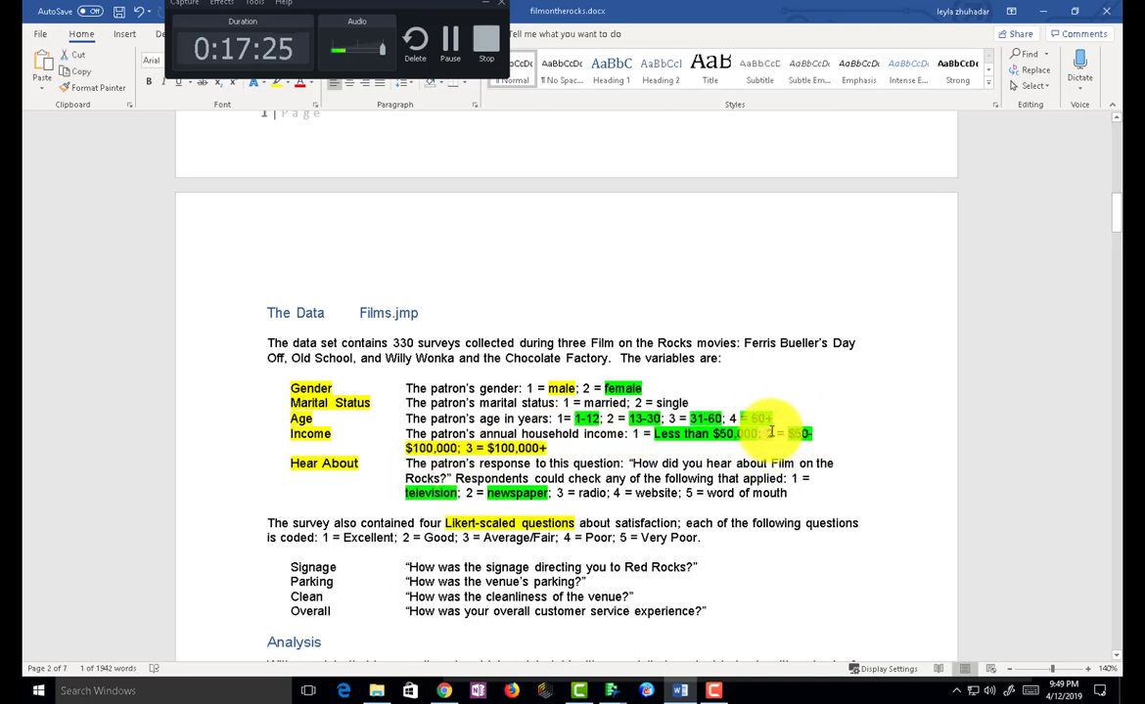
pyautogui.click(471, 450)
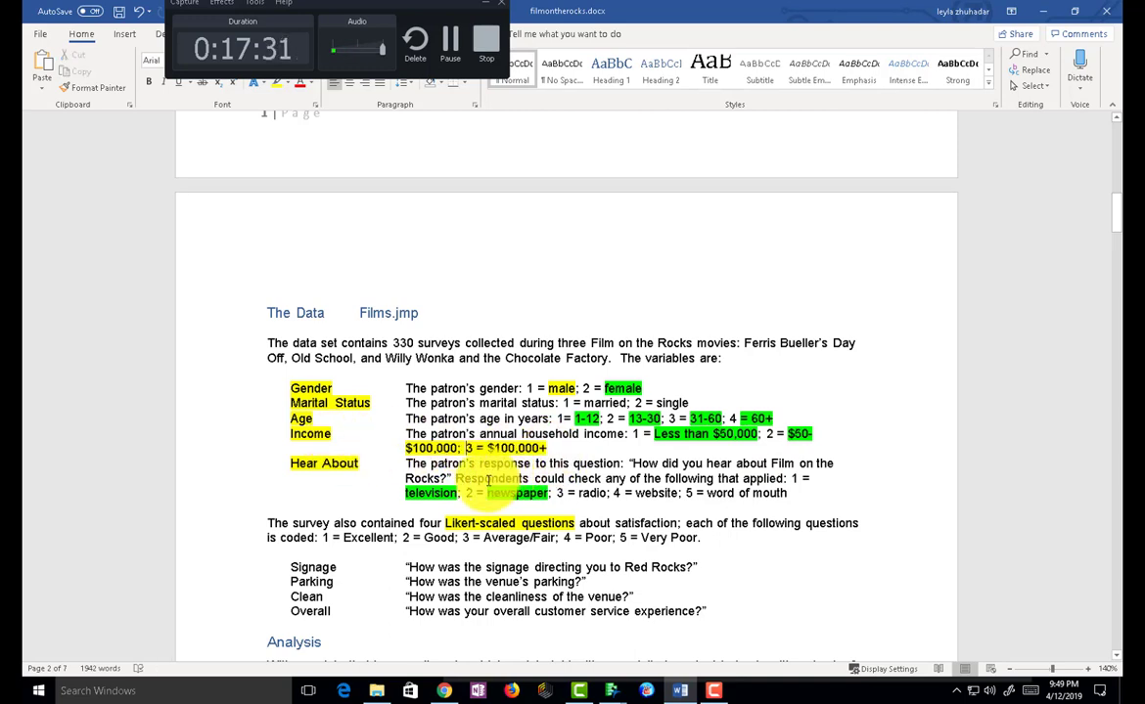
# Step: Check the Age and Income values in the JMP films table against the handout's codes, and switch back to Word
pyautogui.press('alt')
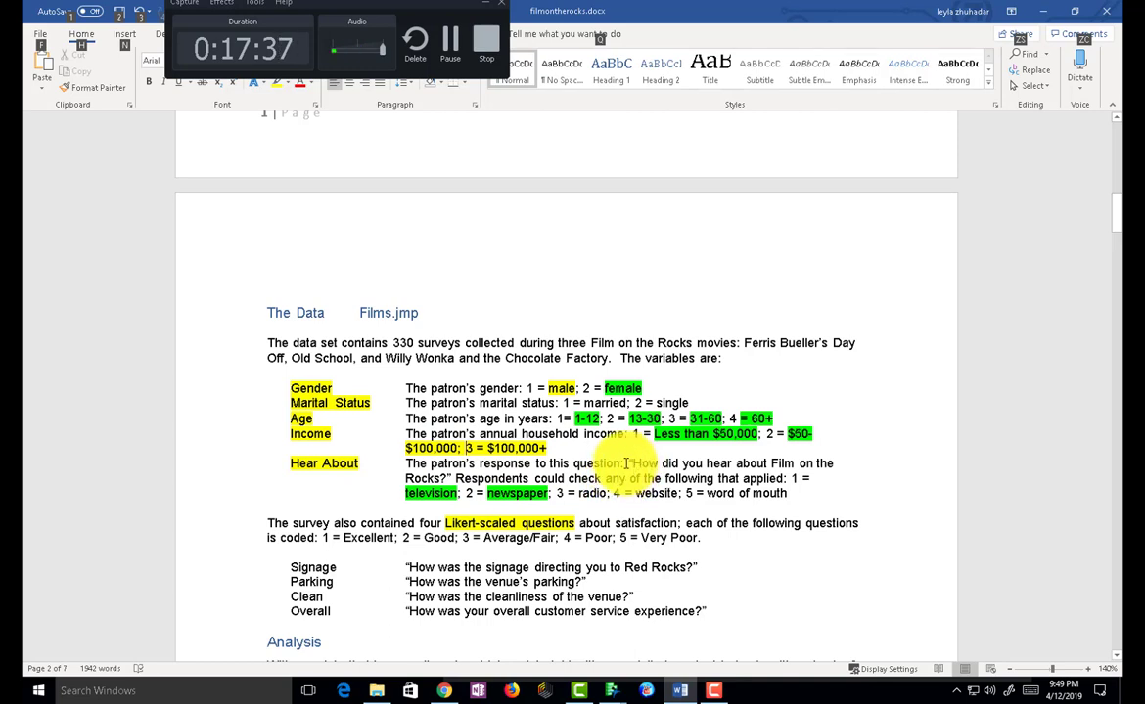
pyautogui.hotkey('alt', 'Tab')
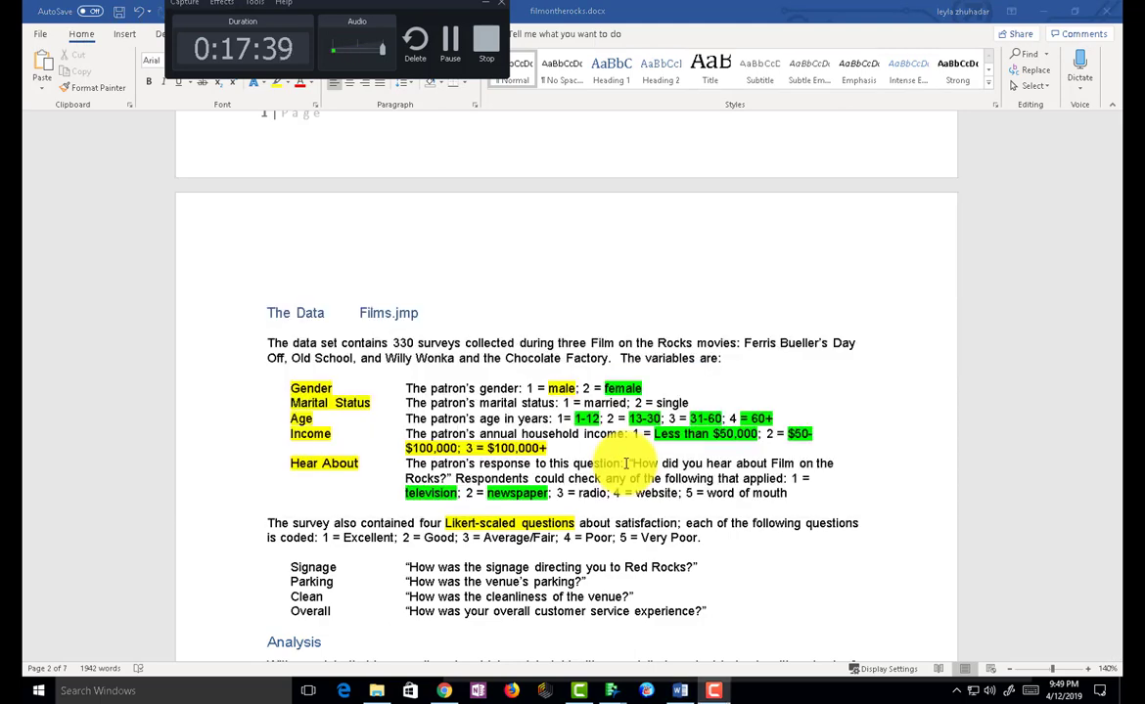
pyautogui.hotkey('alt', 'Tab')
pyautogui.hotkey('alt', 'Tab')
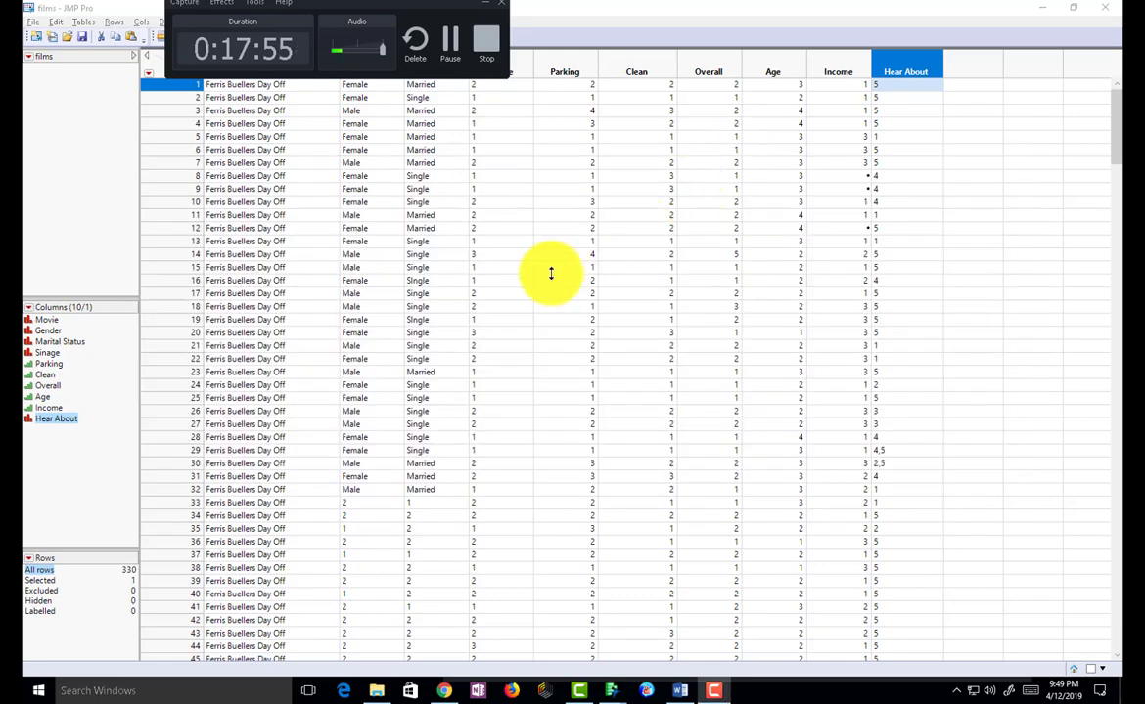
pyautogui.hotkey('alt', 'Tab')
pyautogui.hotkey('alt', 'Tab')
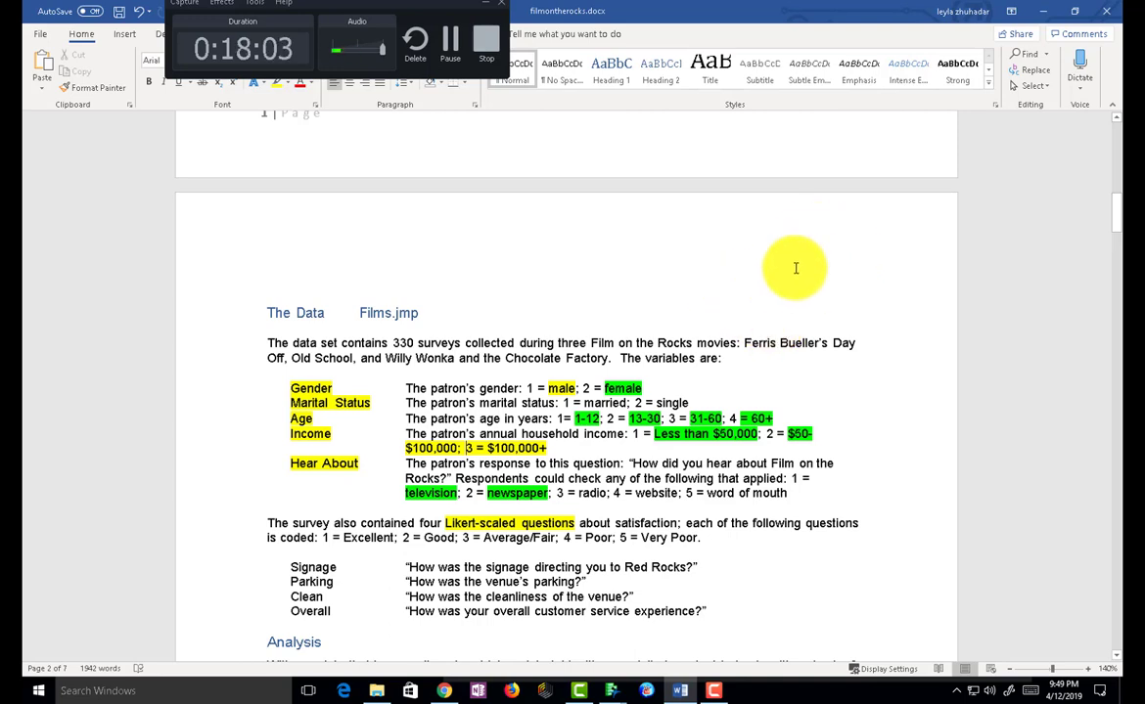
# Step: Examine the Hear About coding from television to word of mouth, marking the variable name and the code 5
pyautogui.scroll(-2, 409, 471)
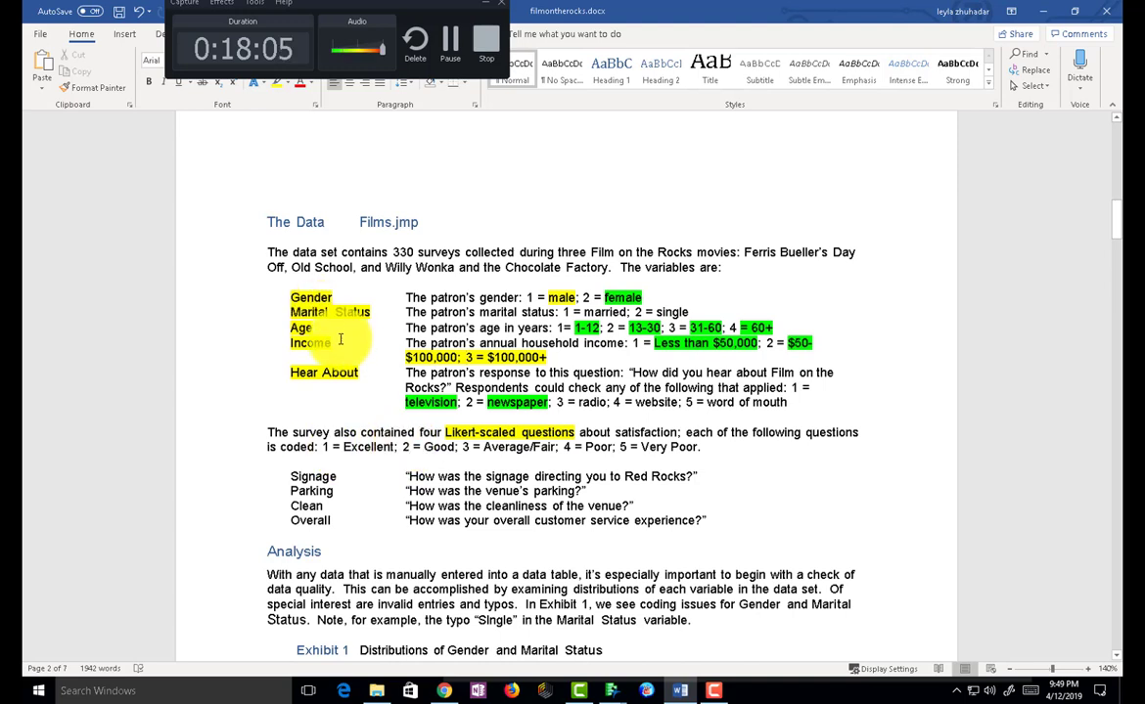
pyautogui.moveTo(360, 373); pyautogui.dragTo(287, 372)
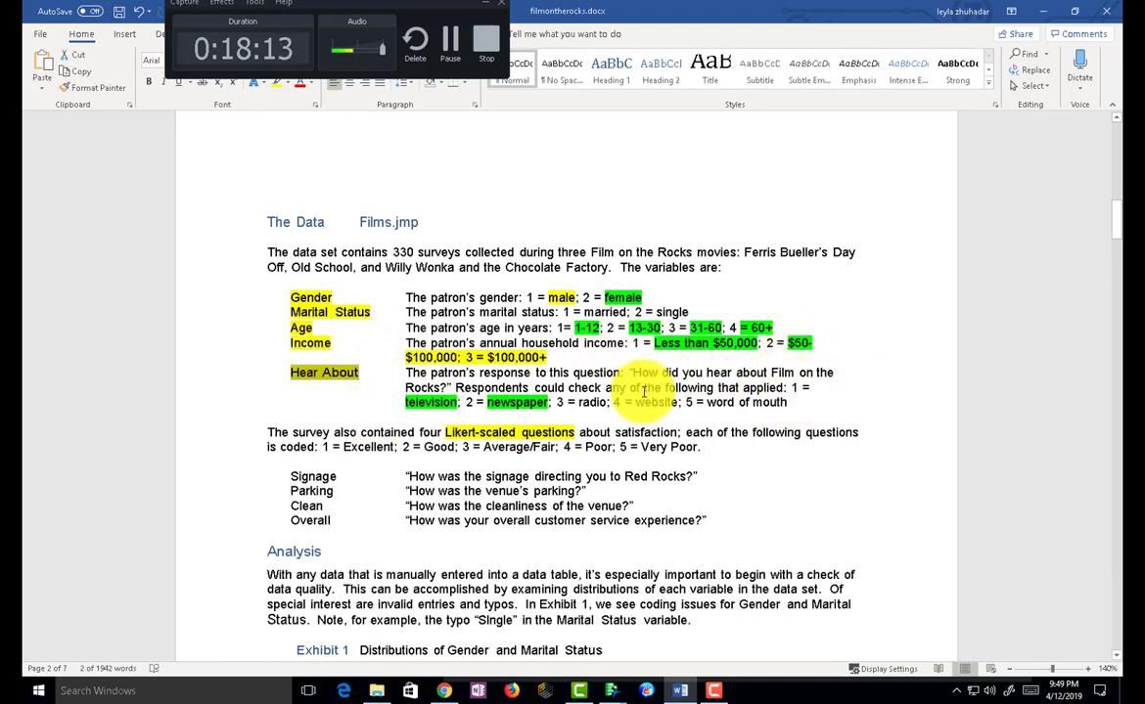
pyautogui.click(422, 402)
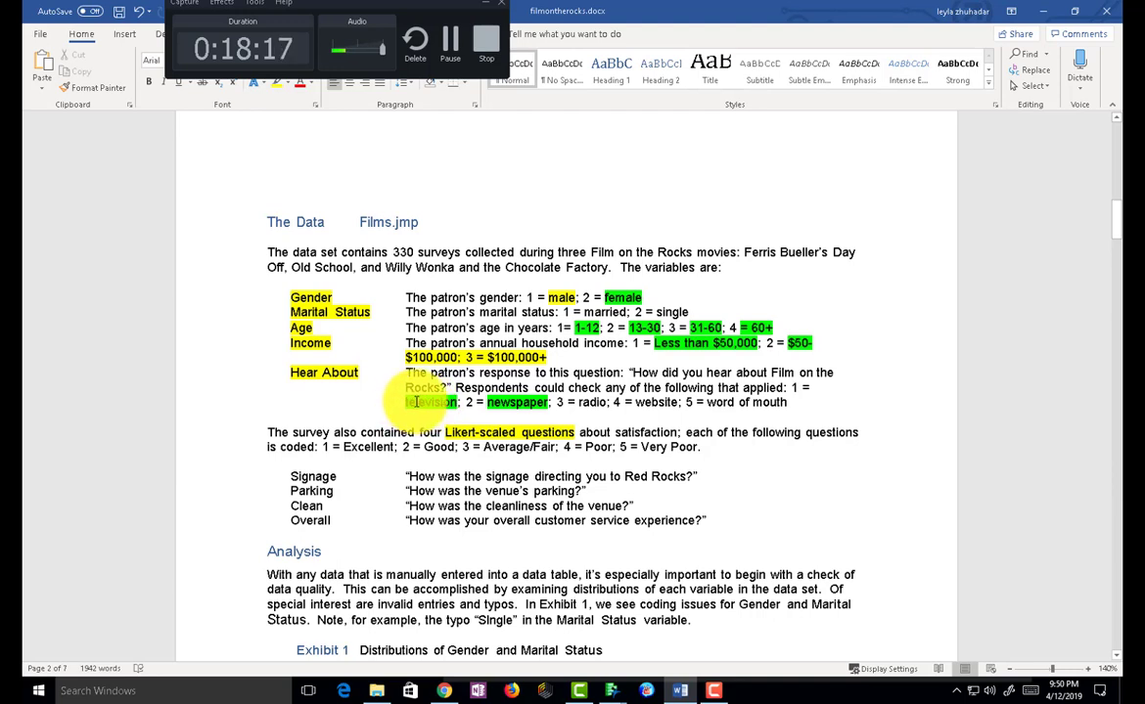
pyautogui.doubleClick(416, 401)
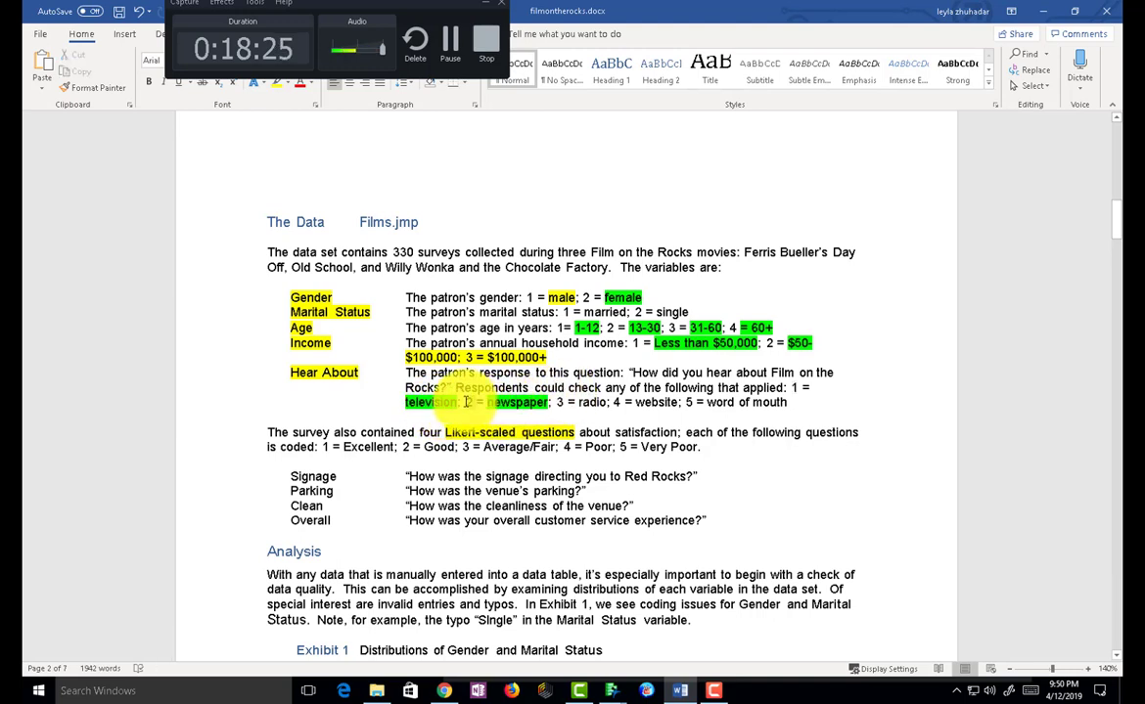
pyautogui.click(554, 402)
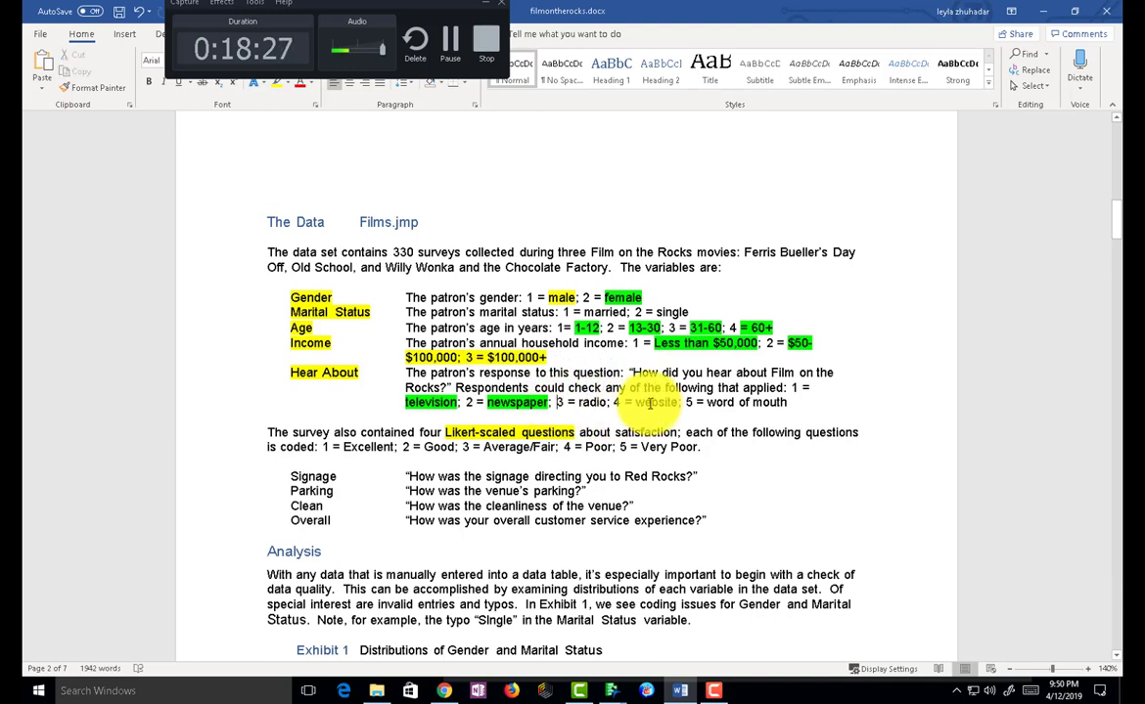
pyautogui.click(776, 402)
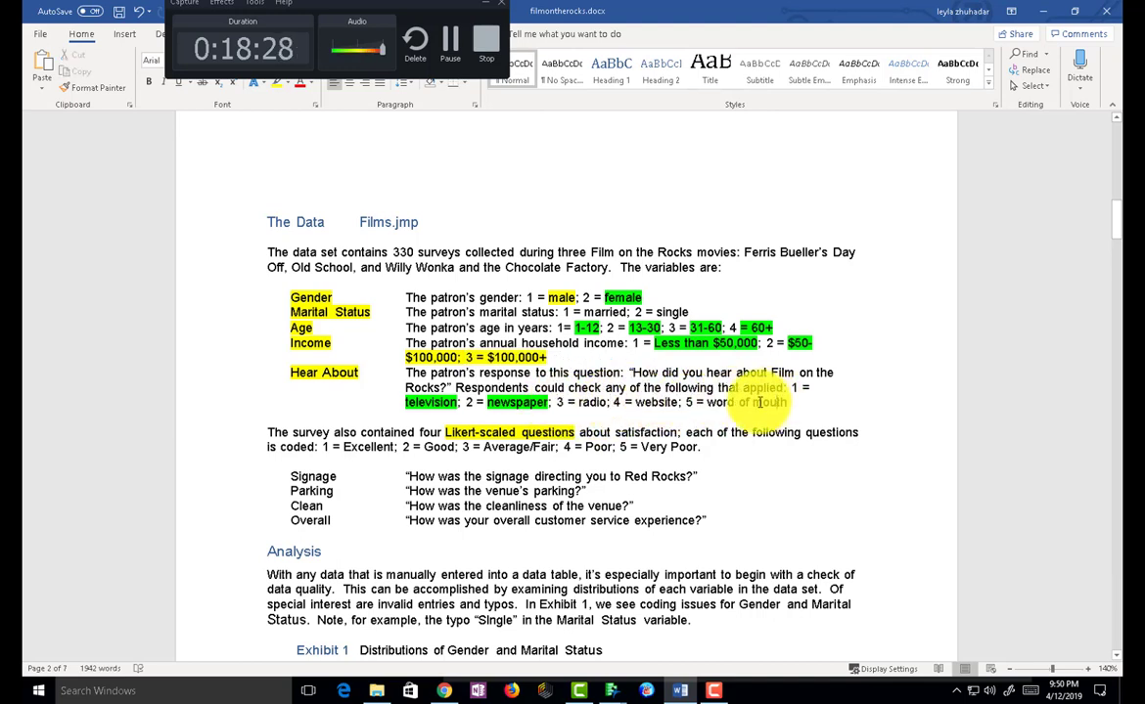
pyautogui.doubleClick(689, 402)
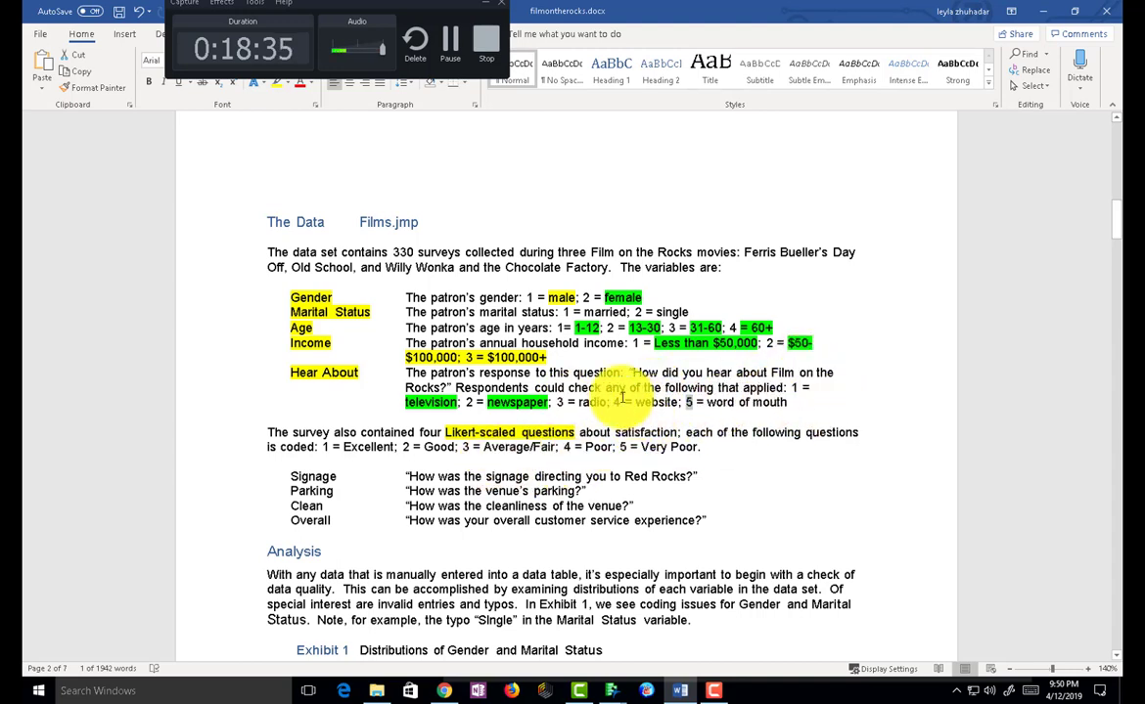
# Step: Read the Likert-scaled questions paragraph, marking codes 1 for Excellent and 5 for Very Poor, and select the whole paragraph
pyautogui.click(276, 435)
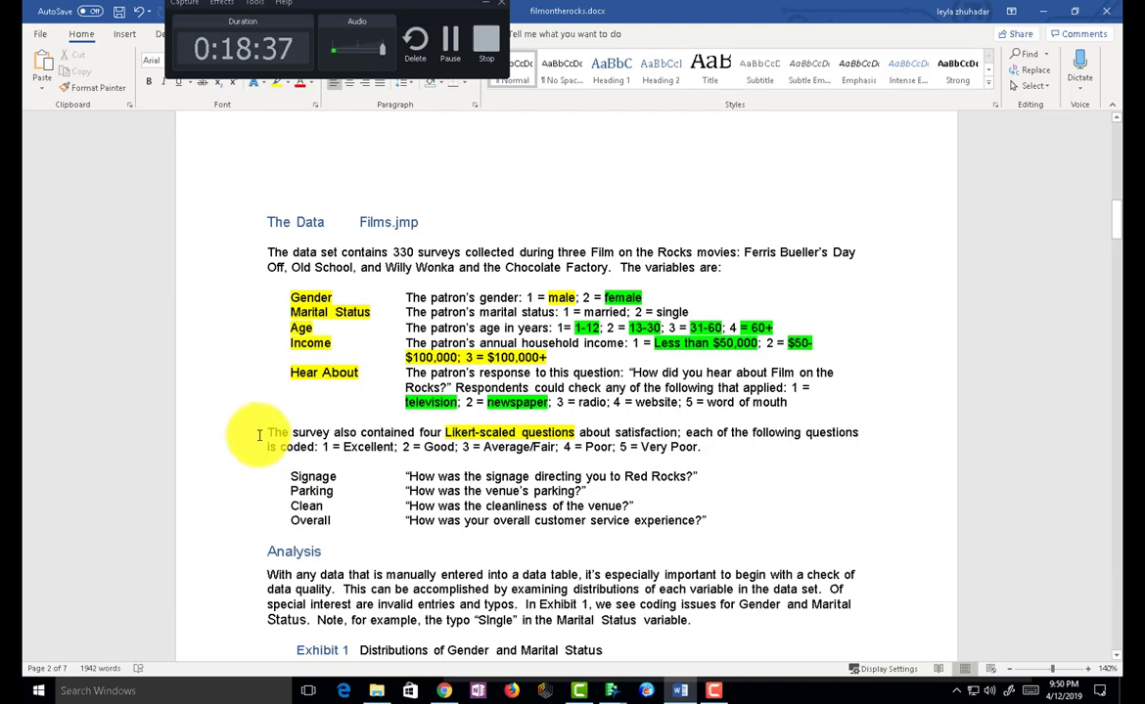
pyautogui.scroll(-1, 280, 431)
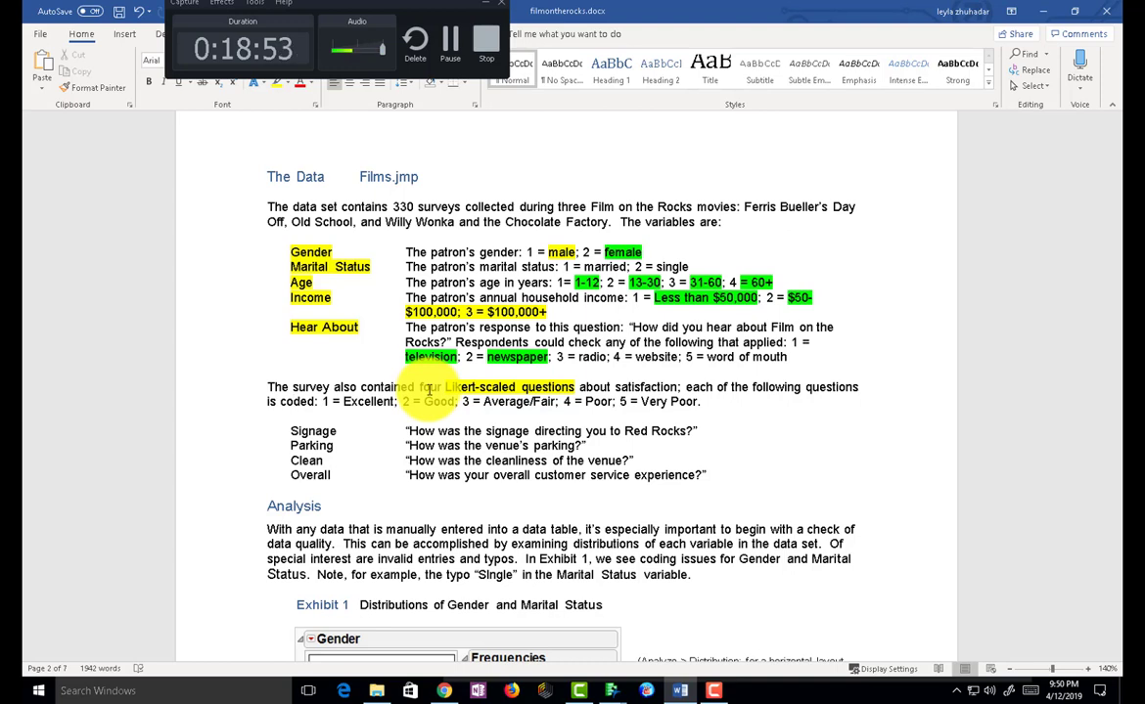
pyautogui.doubleClick(323, 401)
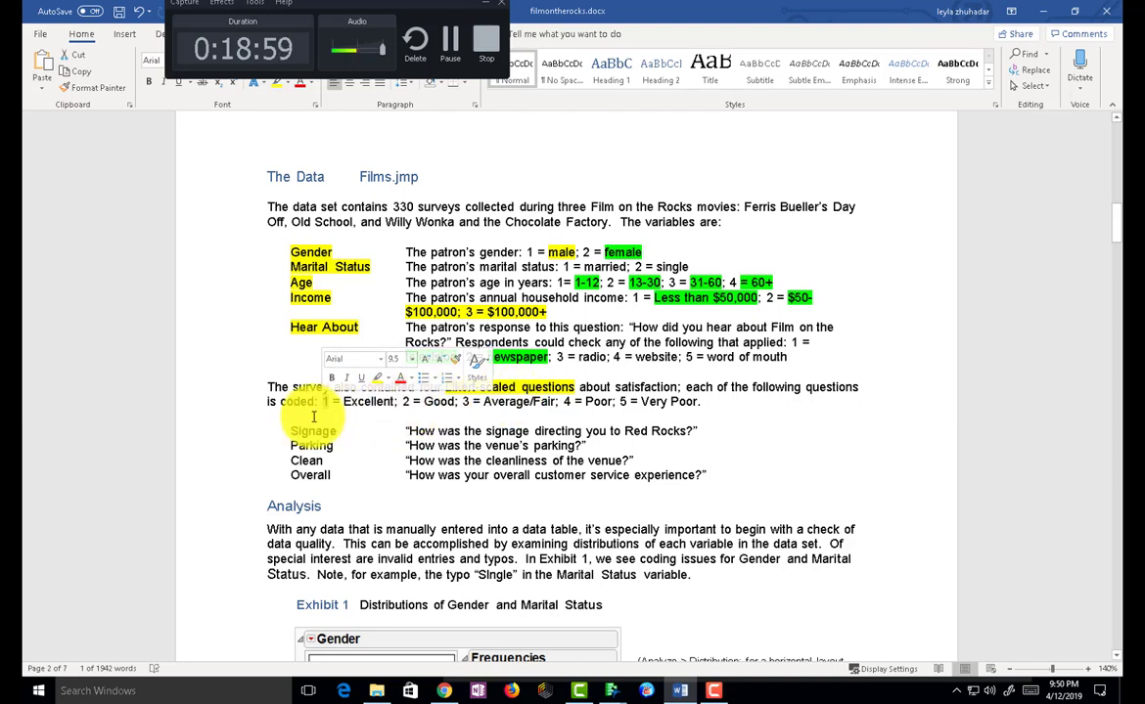
pyautogui.click(406, 402)
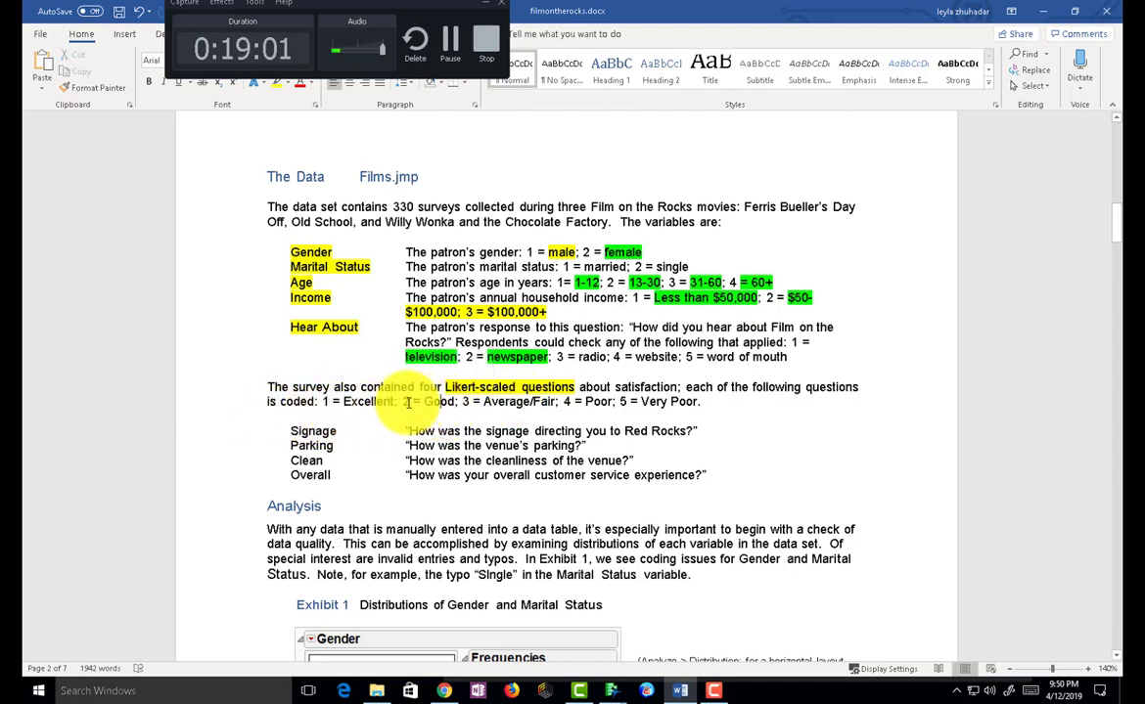
pyautogui.doubleClick(402, 402)
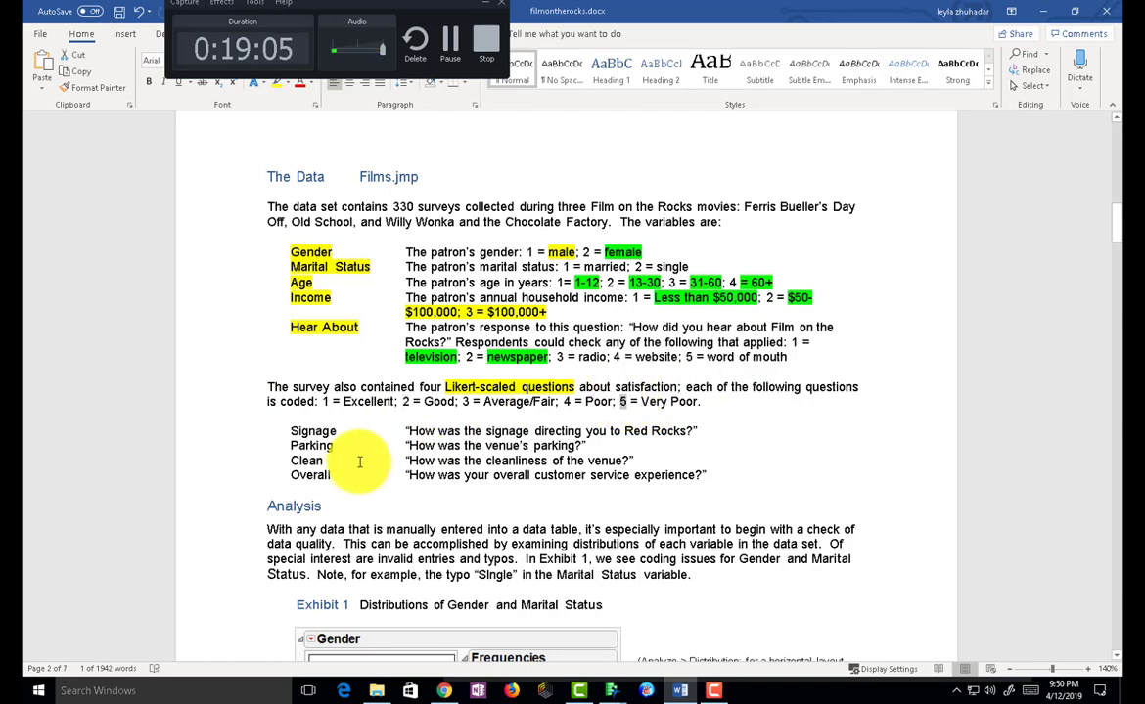
pyautogui.doubleClick(622, 401)
pyautogui.moveTo(713, 402); pyautogui.dragTo(259, 386)
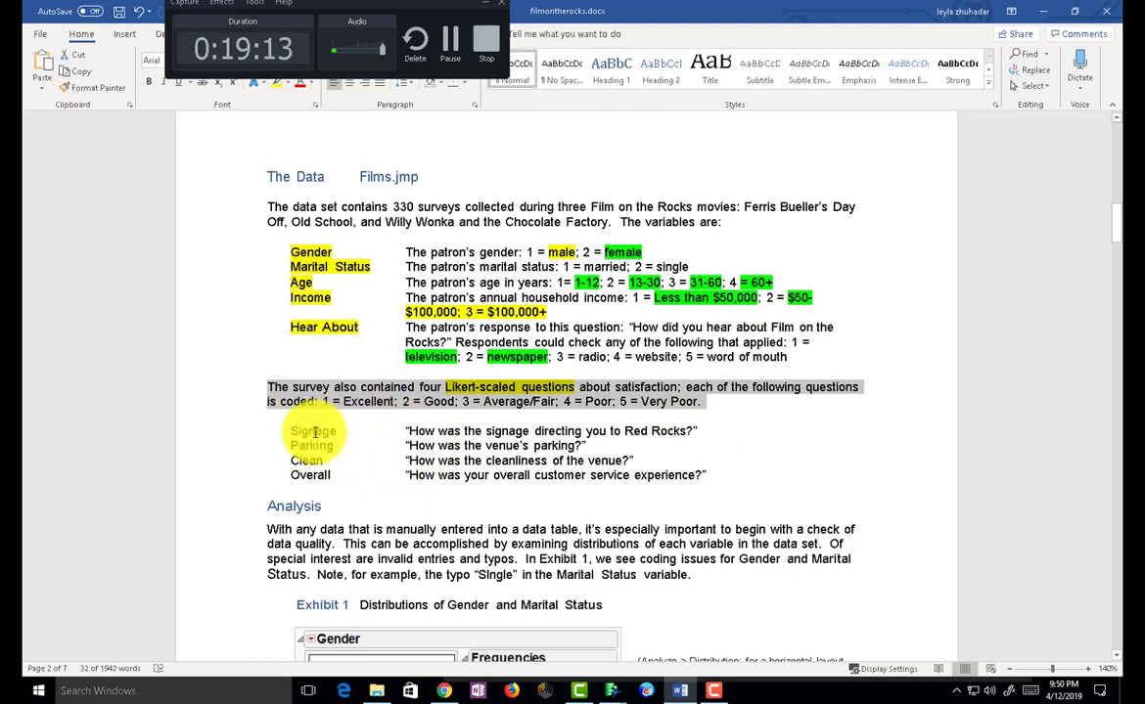
# Step: Examine the Signage and Parking satisfaction items, marking the question "How was the signage directing you to Red Rocks?"
pyautogui.click(313, 431)
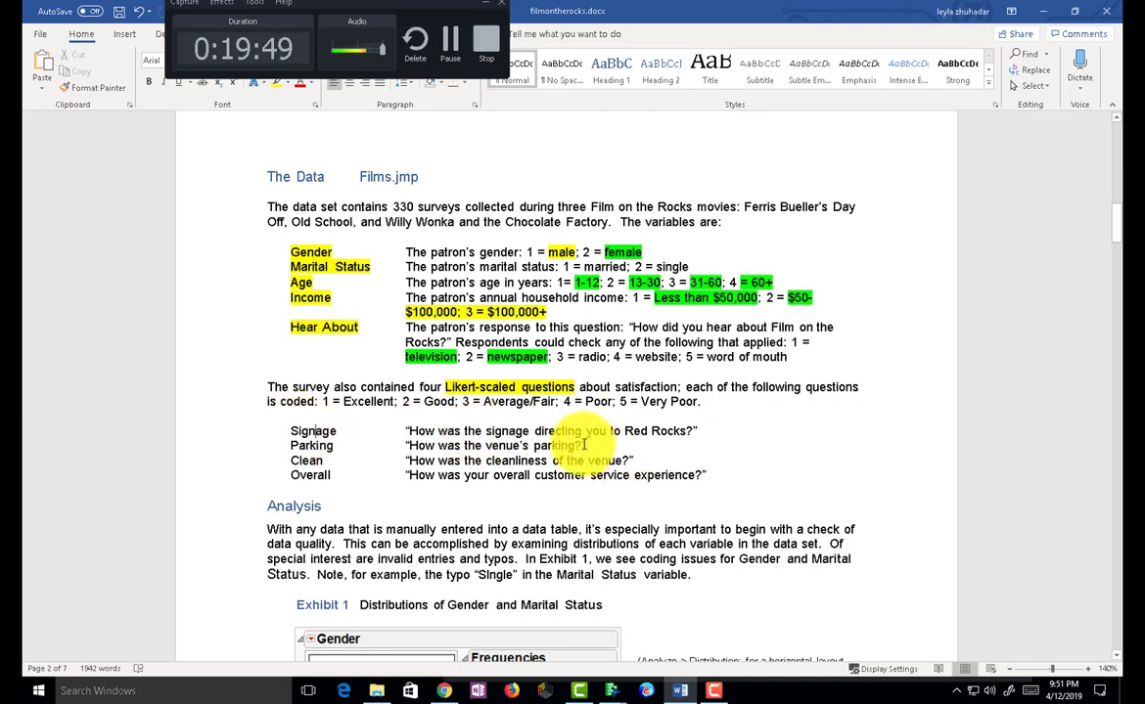
pyautogui.moveTo(584, 447); pyautogui.dragTo(423, 442)
pyautogui.click(698, 423)
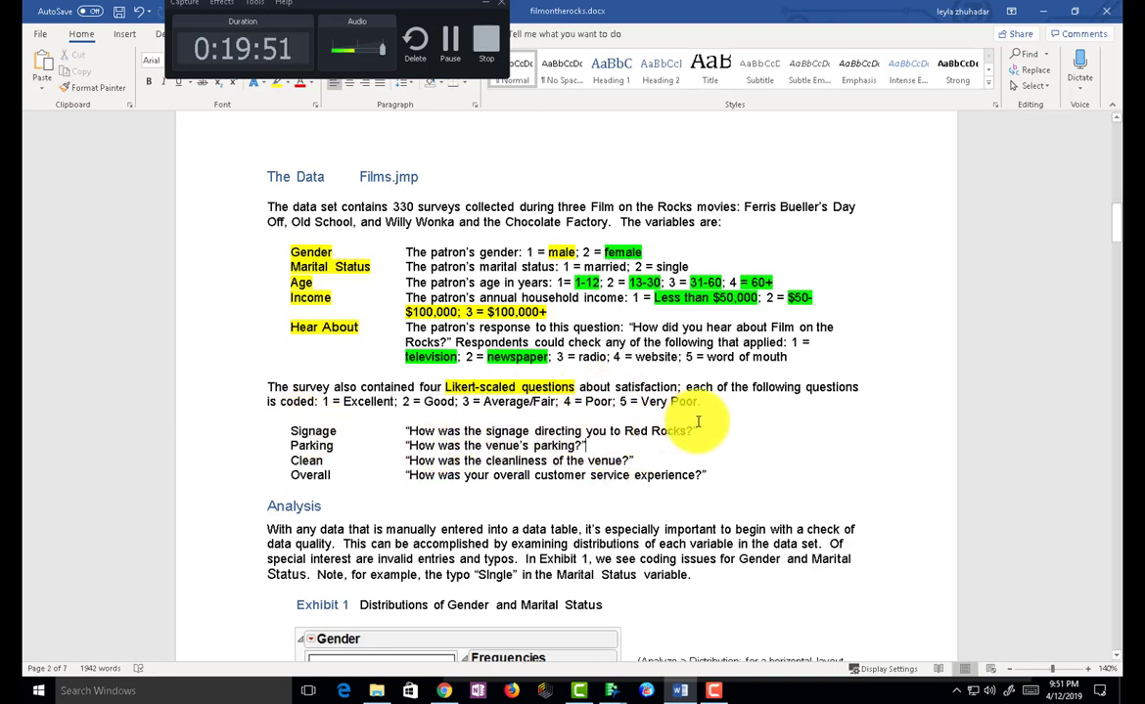
pyautogui.moveTo(700, 430); pyautogui.dragTo(409, 433)
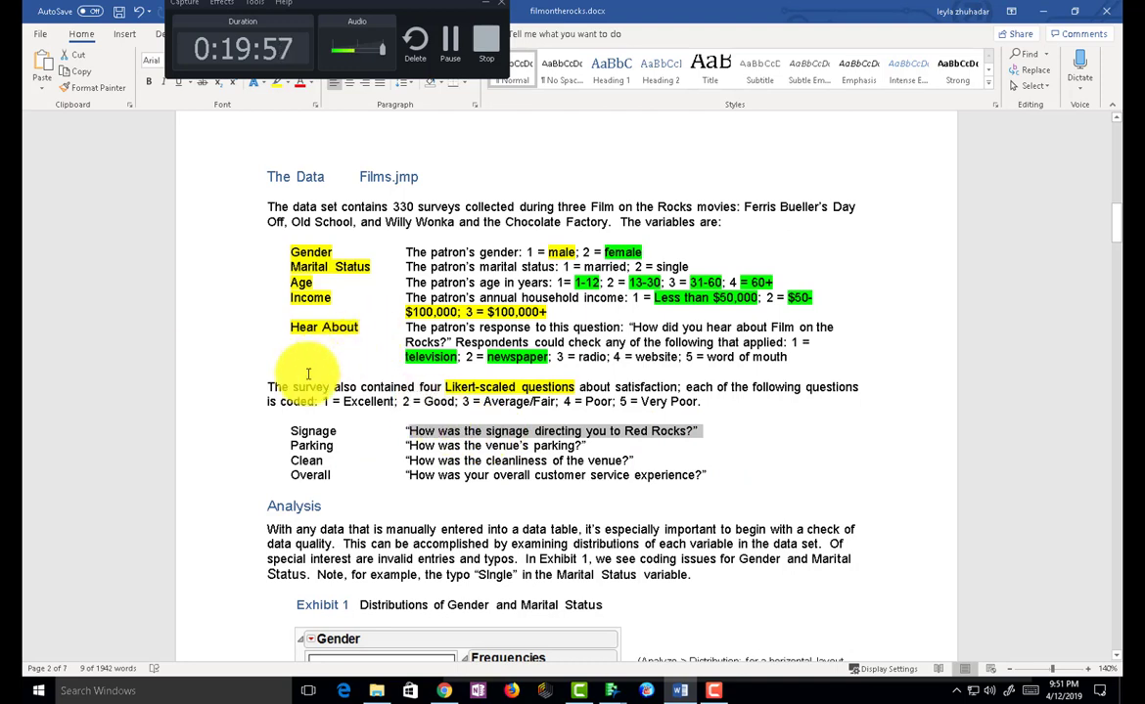
pyautogui.click(430, 401)
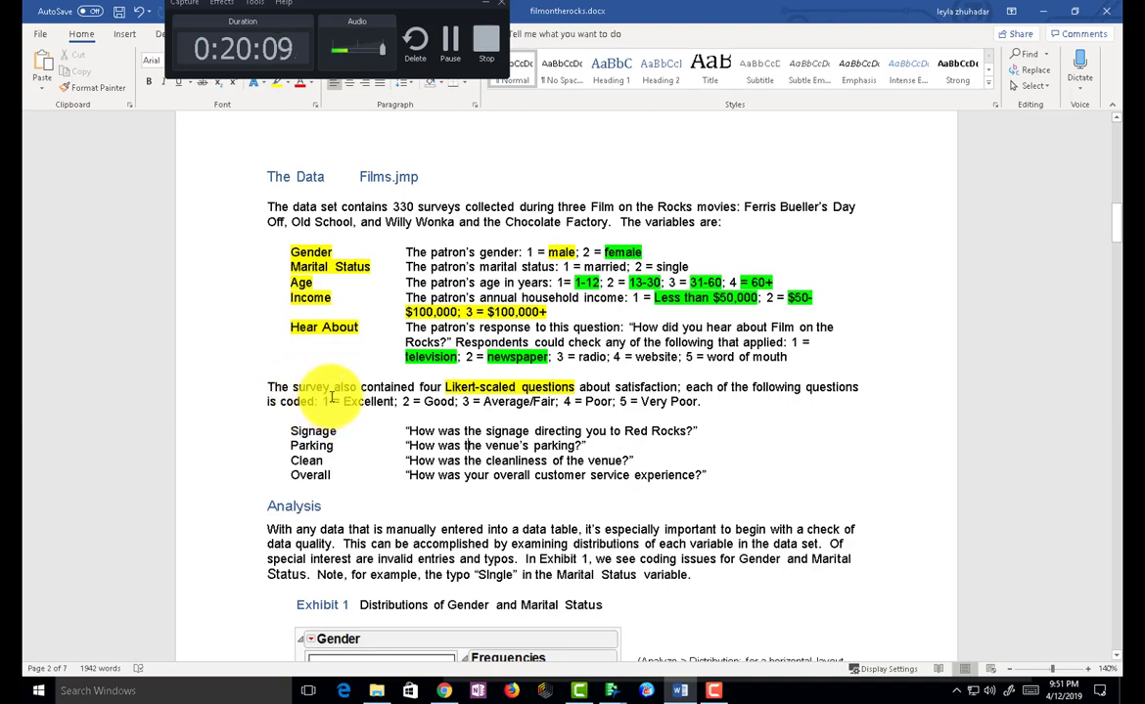
# Step: Reread the Likert-scaled items, marking the coding sentence, the Overall question and the scale from 1 = Excellent to 5 = Very Poor
pyautogui.moveTo(325, 407); pyautogui.dragTo(717, 389)
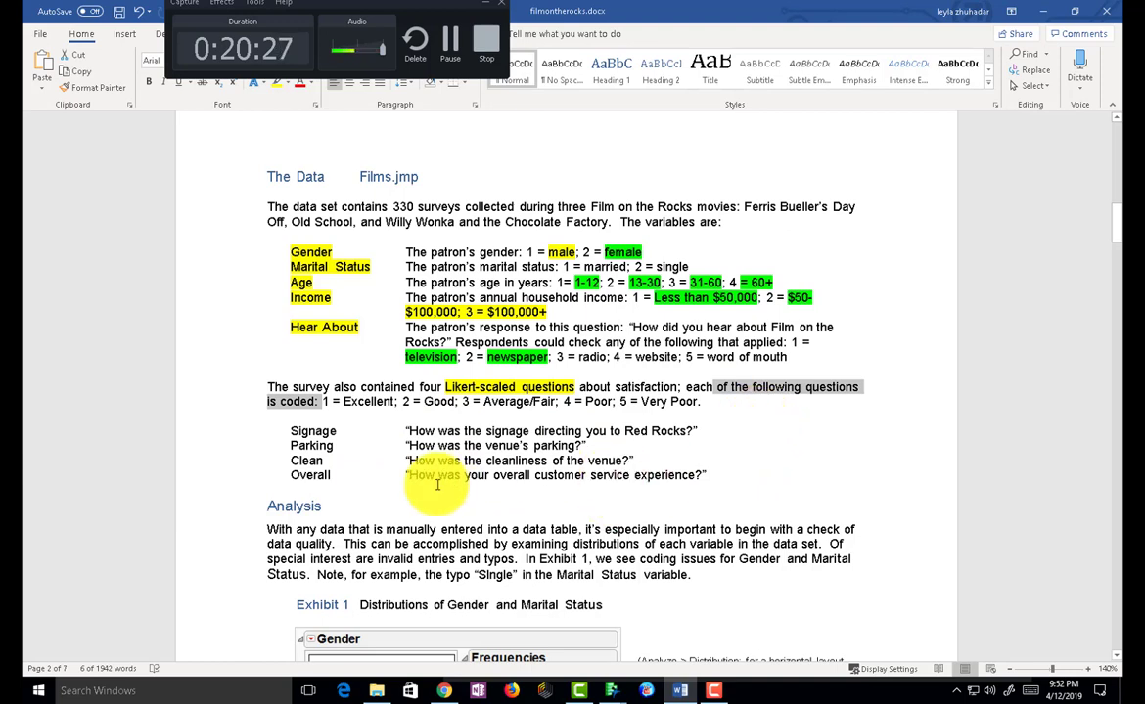
pyautogui.moveTo(405, 475); pyautogui.dragTo(726, 475)
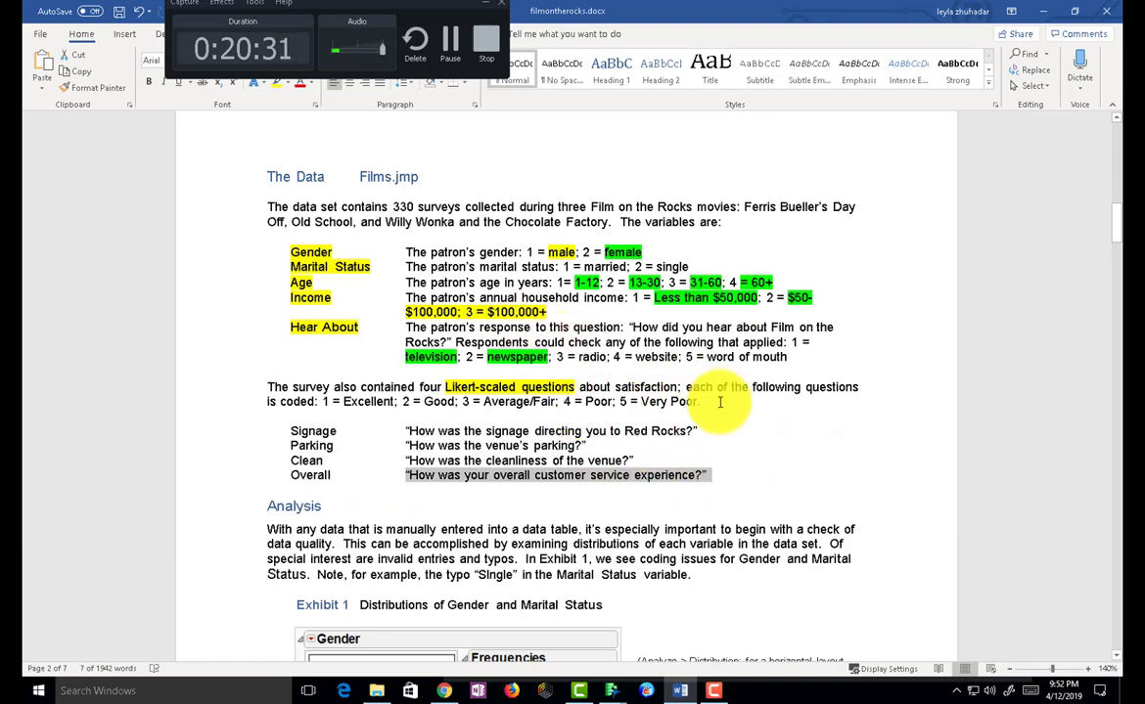
pyautogui.moveTo(720, 402); pyautogui.dragTo(323, 401)
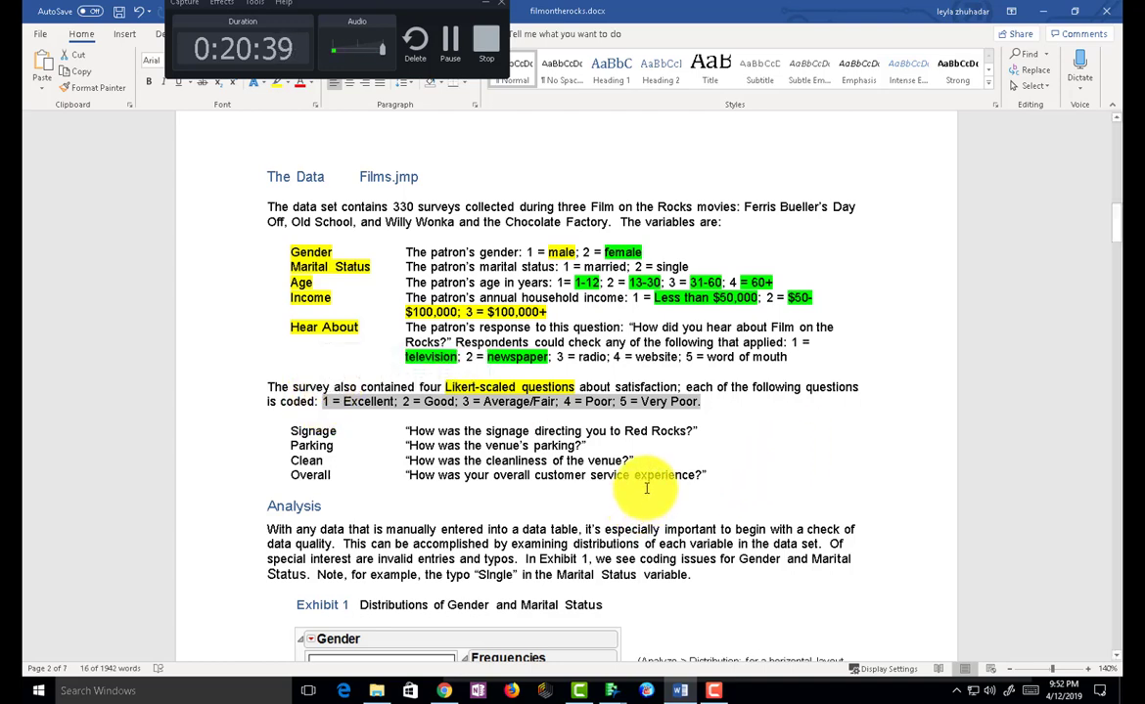
# Step: Examine the Exhibit 1 distributions of Gender and Marital Status, marking the accompanying note about Analyze > Distribution and the horizontal Stack layout
pyautogui.scroll(-3, 646, 488)
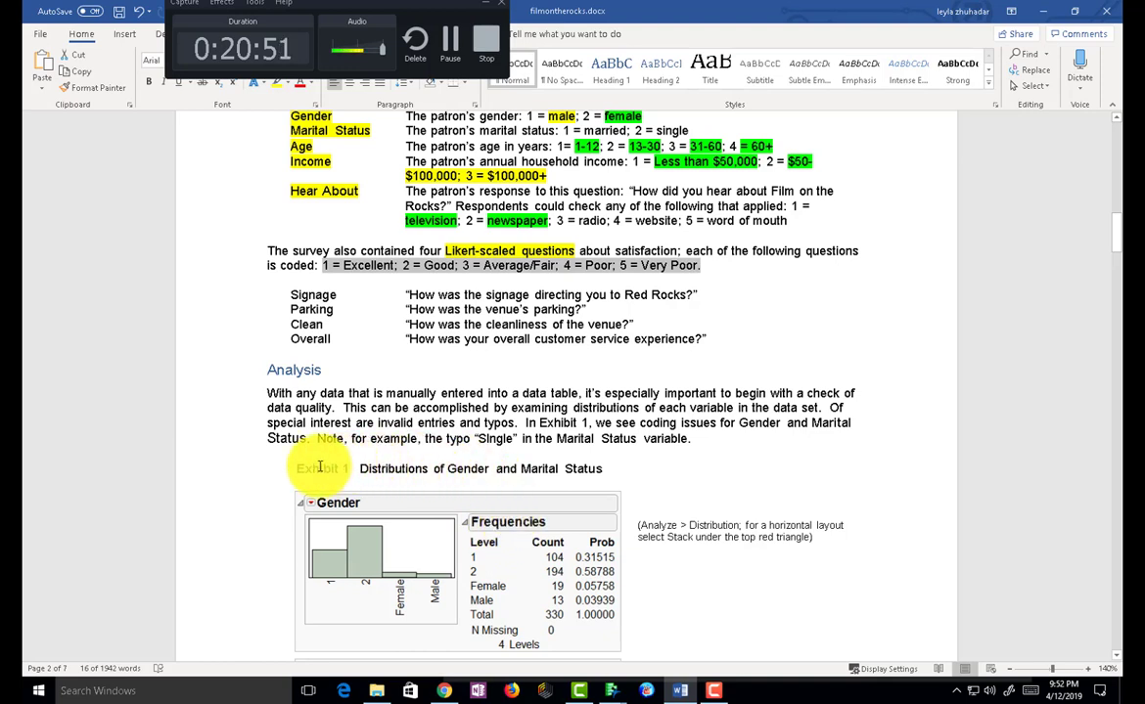
pyautogui.moveTo(638, 529); pyautogui.dragTo(831, 538)
pyautogui.click(745, 556)
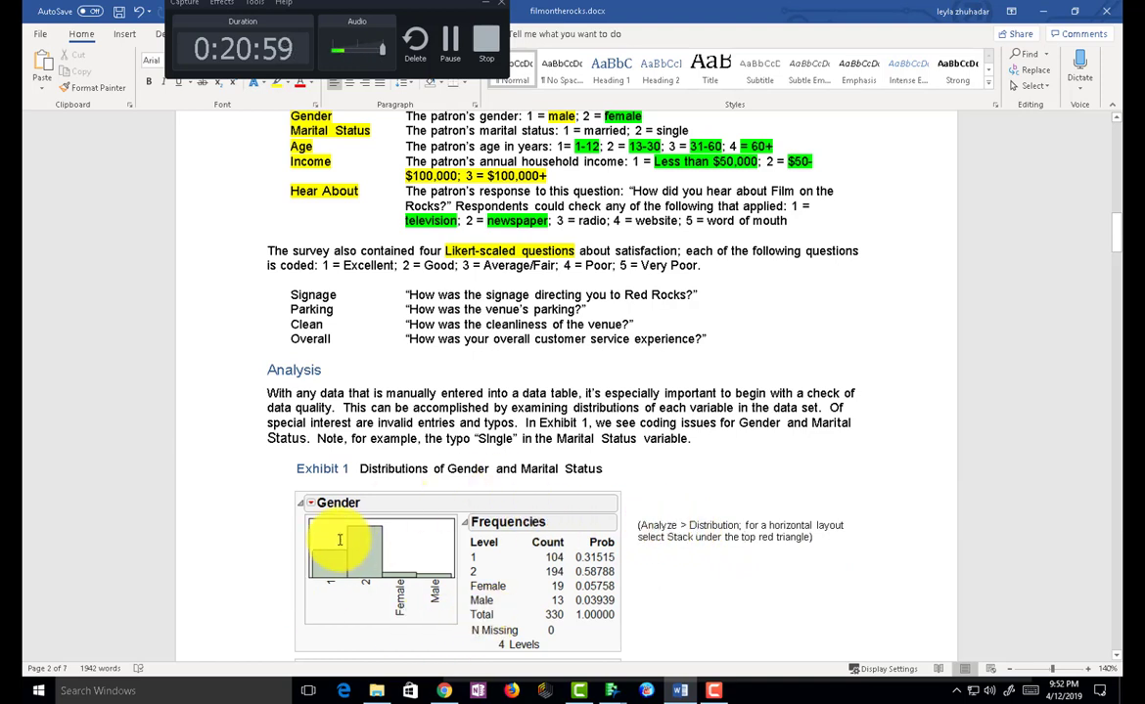
pyautogui.doubleClick(654, 526)
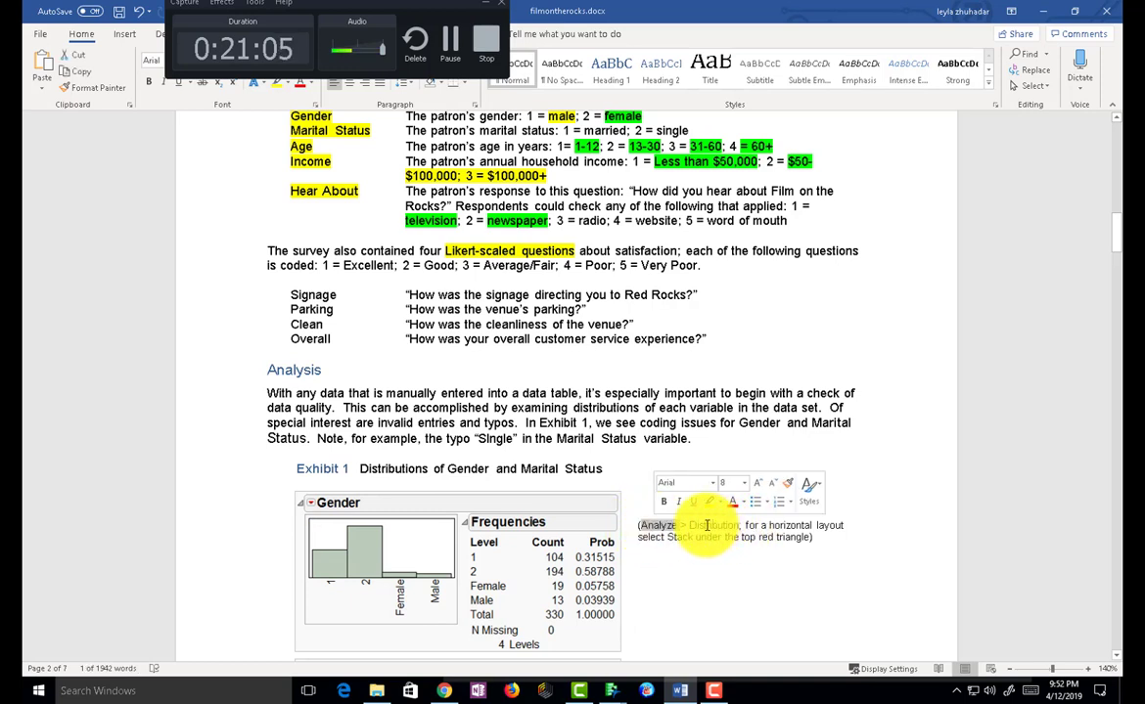
pyautogui.doubleClick(705, 528)
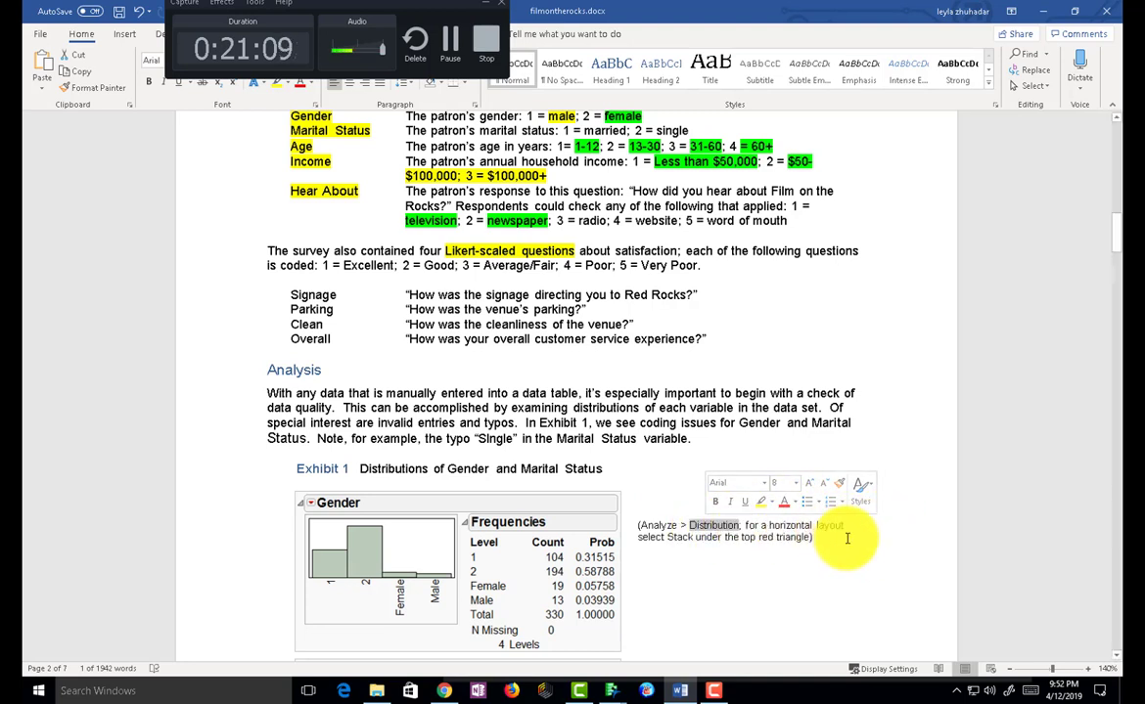
pyautogui.doubleClick(790, 525)
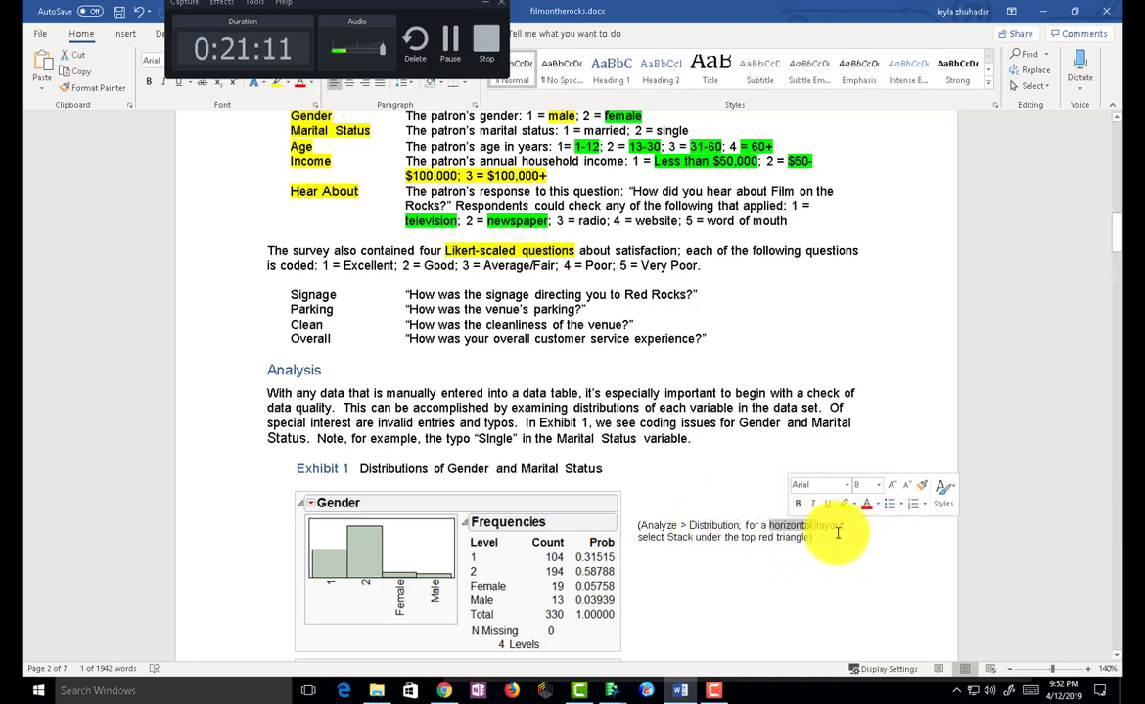
pyautogui.tripleClick(664, 536)
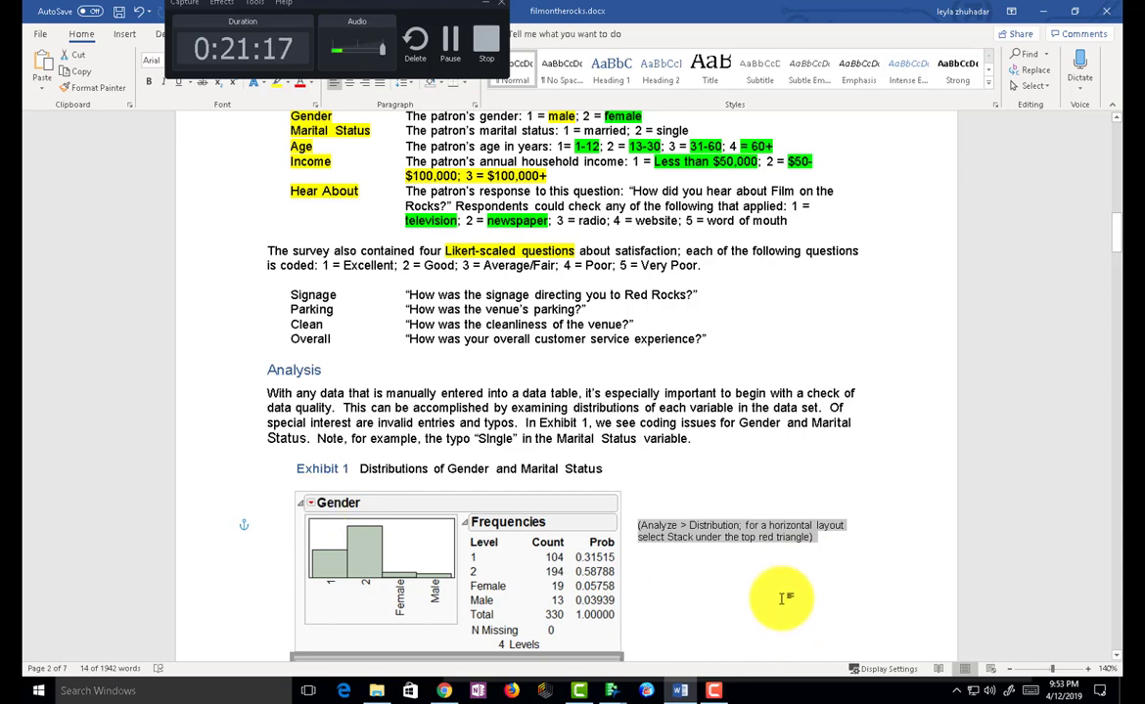
pyautogui.scroll(-3, 740, 544)
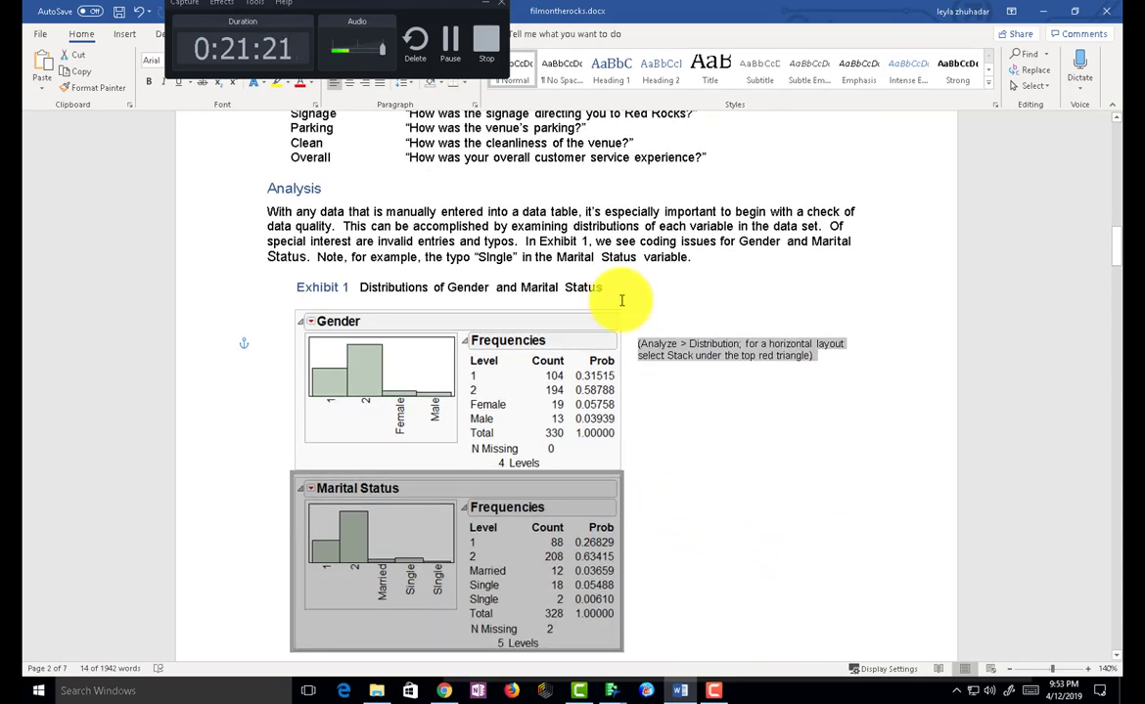
pyautogui.click(694, 399)
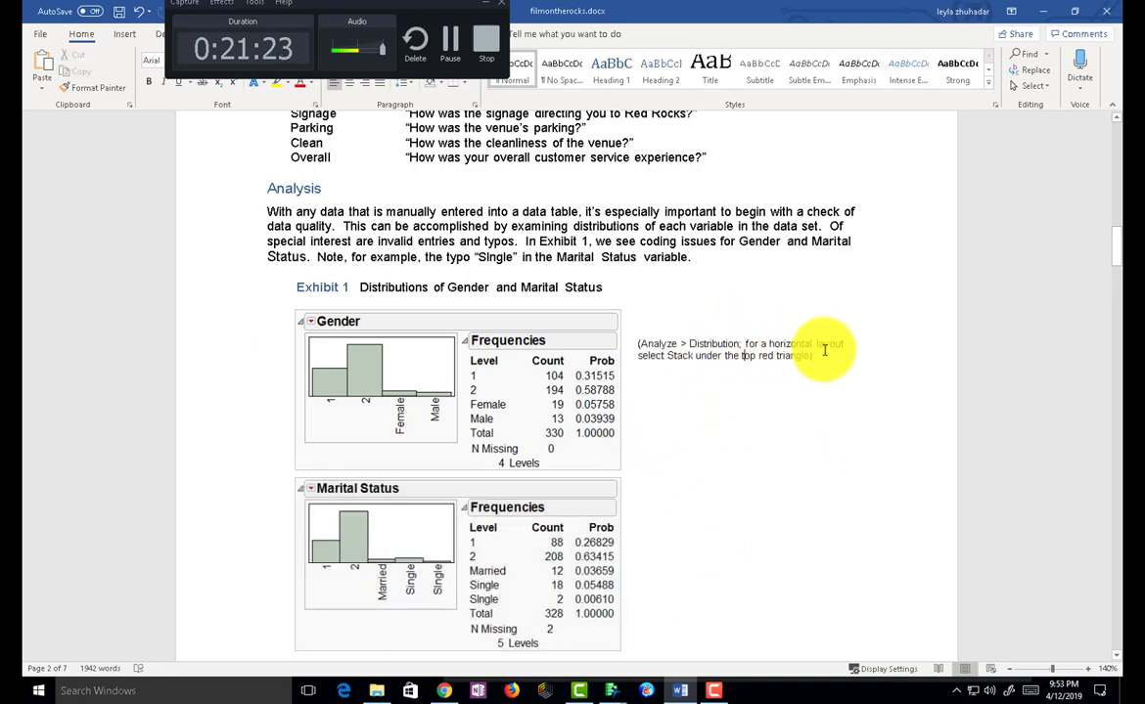
# Step: Switch to the films data table in JMP and inspect the Movie, Gender and Marital Status columns one by one
pyautogui.hotkey('alt', 'Tab')
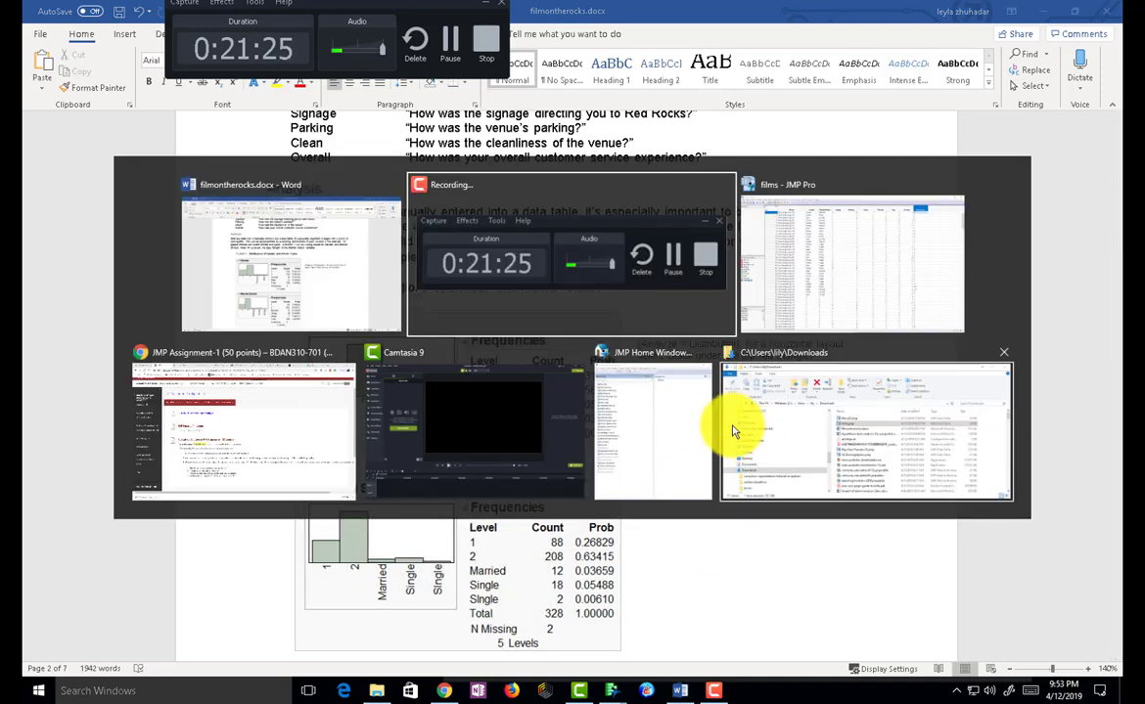
pyautogui.hotkey('alt', 'Tab')
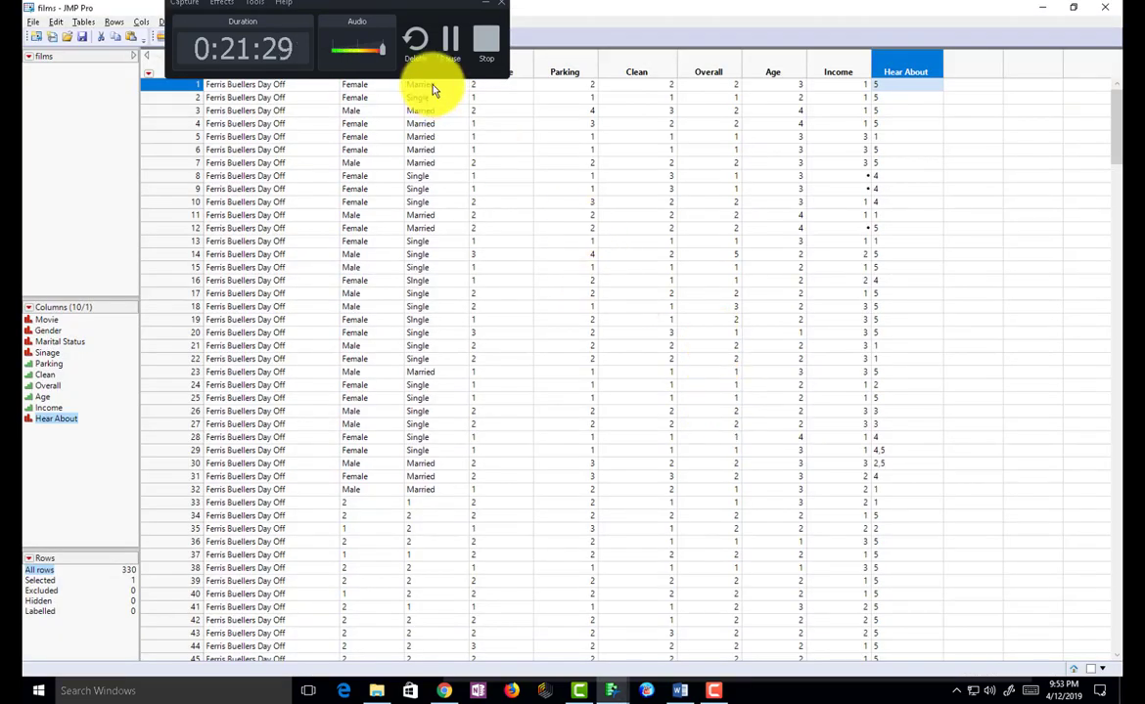
pyautogui.moveTo(367, 8); pyautogui.dragTo(976, 565)
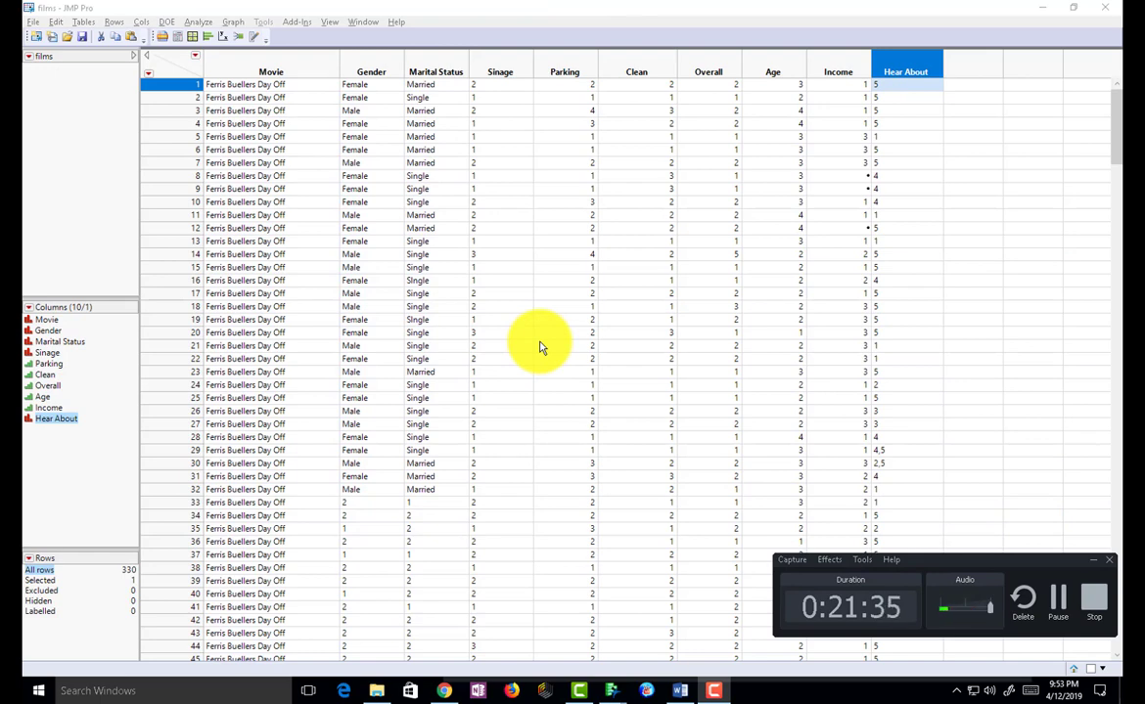
pyautogui.click(322, 61)
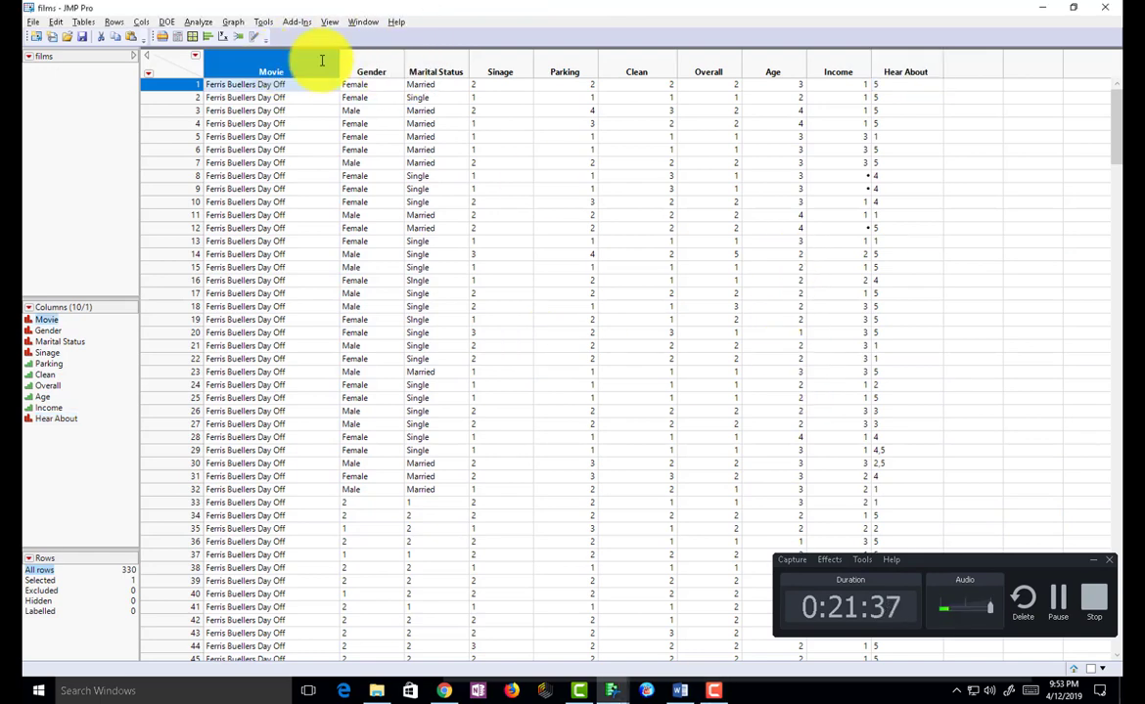
pyautogui.click(152, 64)
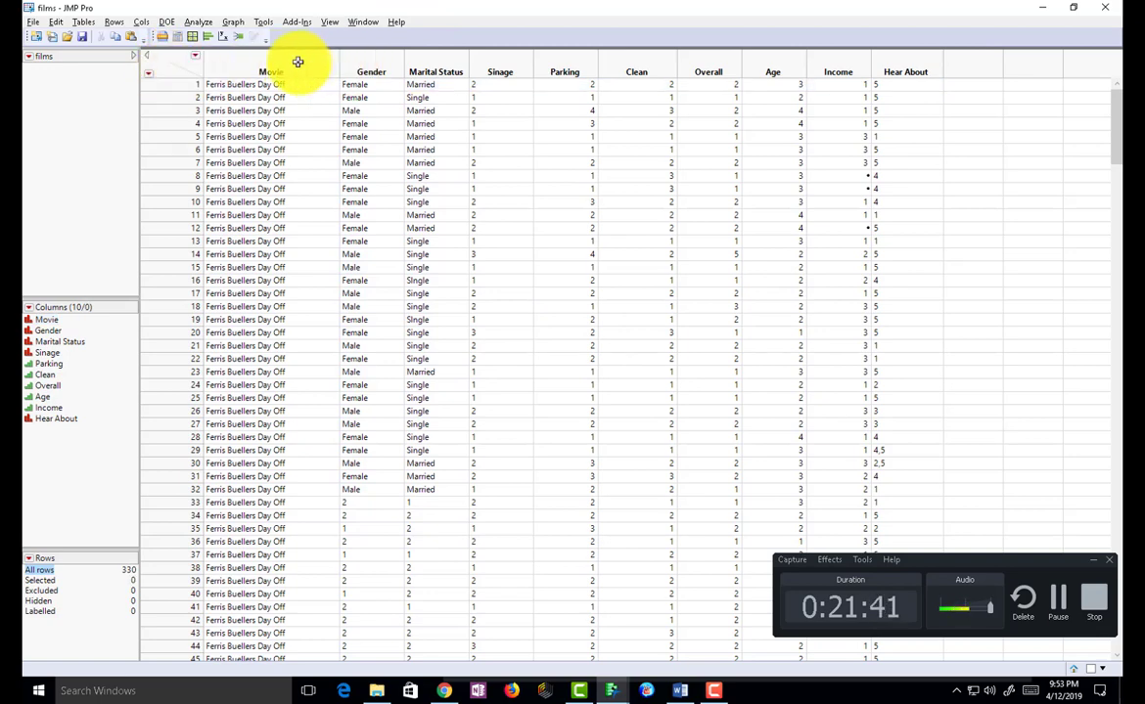
pyautogui.click(288, 60)
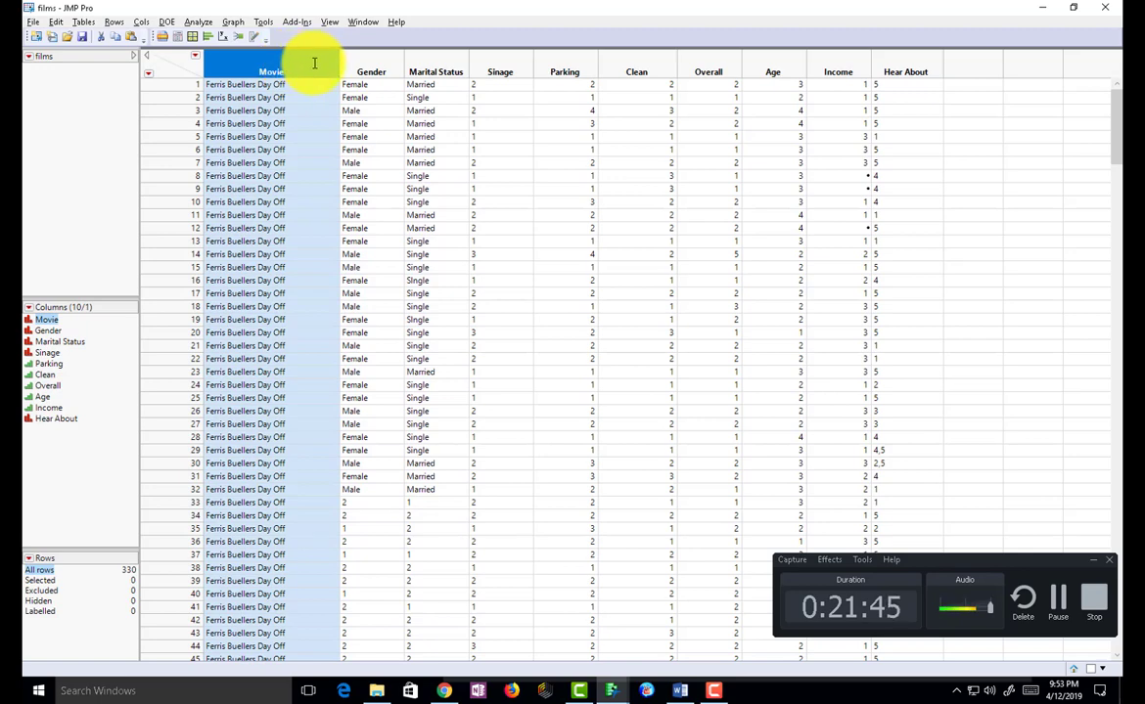
pyautogui.click(382, 60)
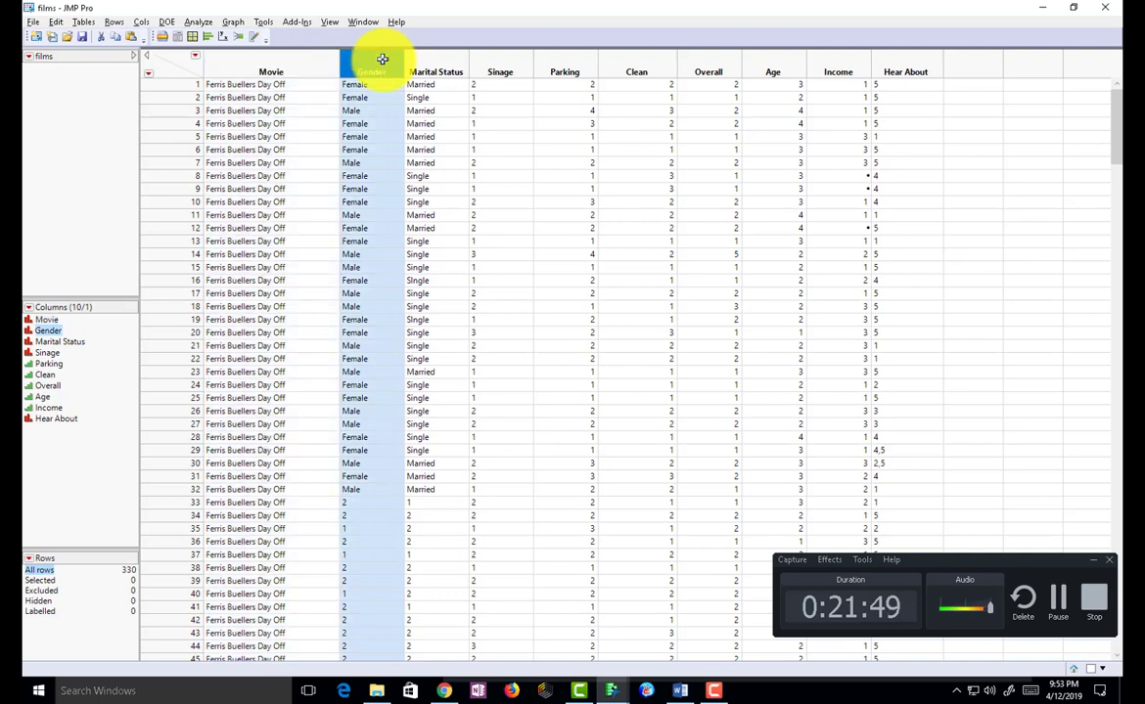
pyautogui.click(1056, 608)
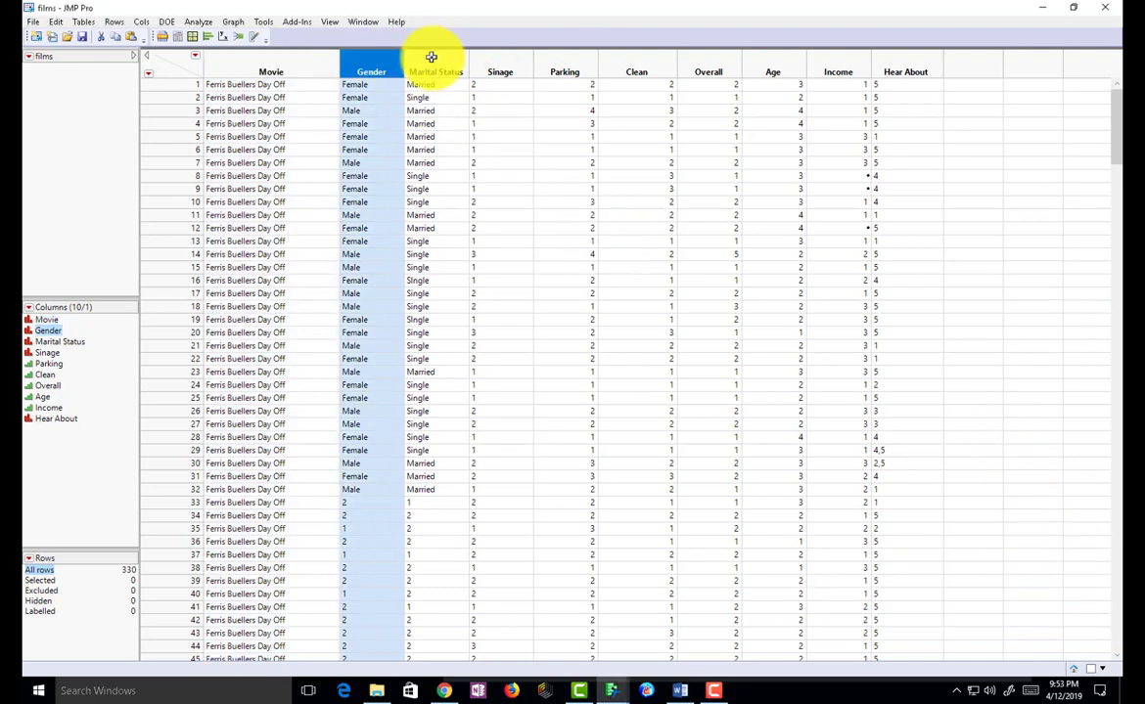
pyautogui.click(425, 57)
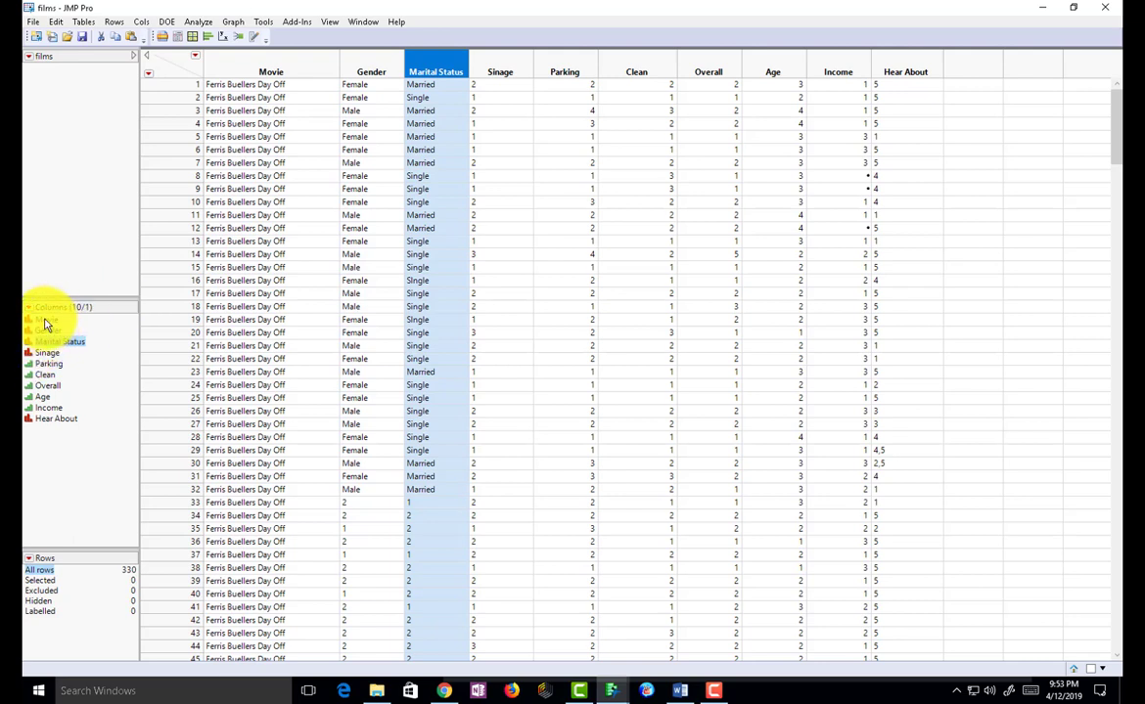
# Step: Check the modeling type options of the Movie and Age columns, leaving both types as they are
pyautogui.click(35, 364)
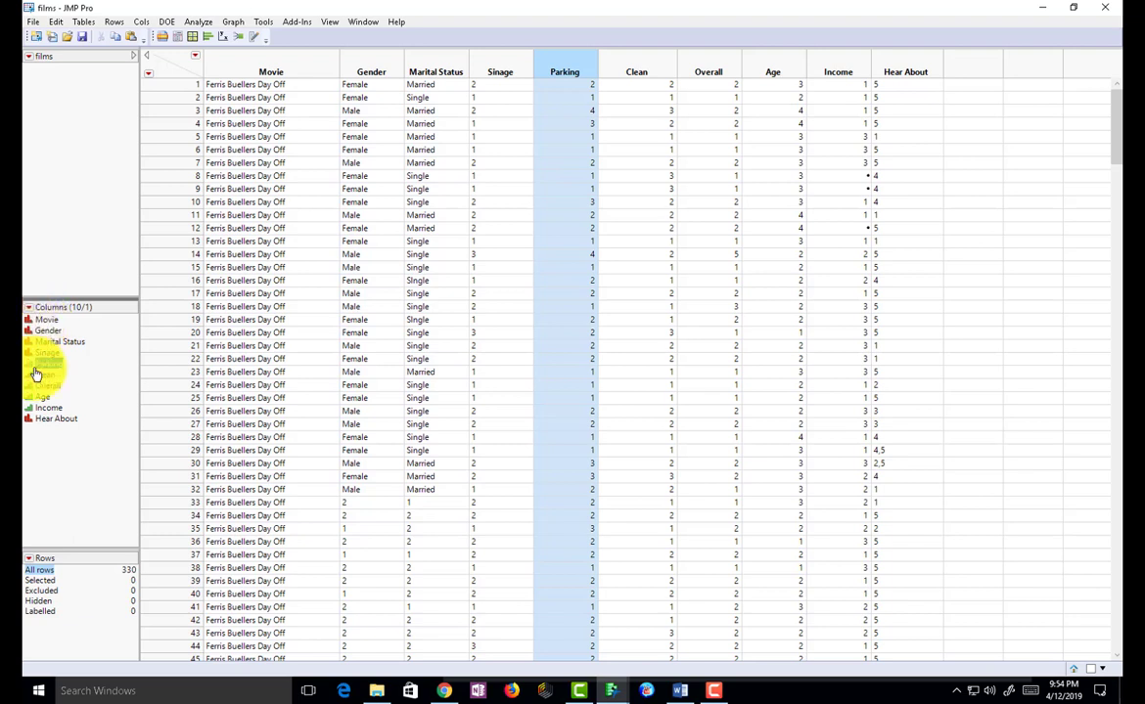
pyautogui.click(28, 321)
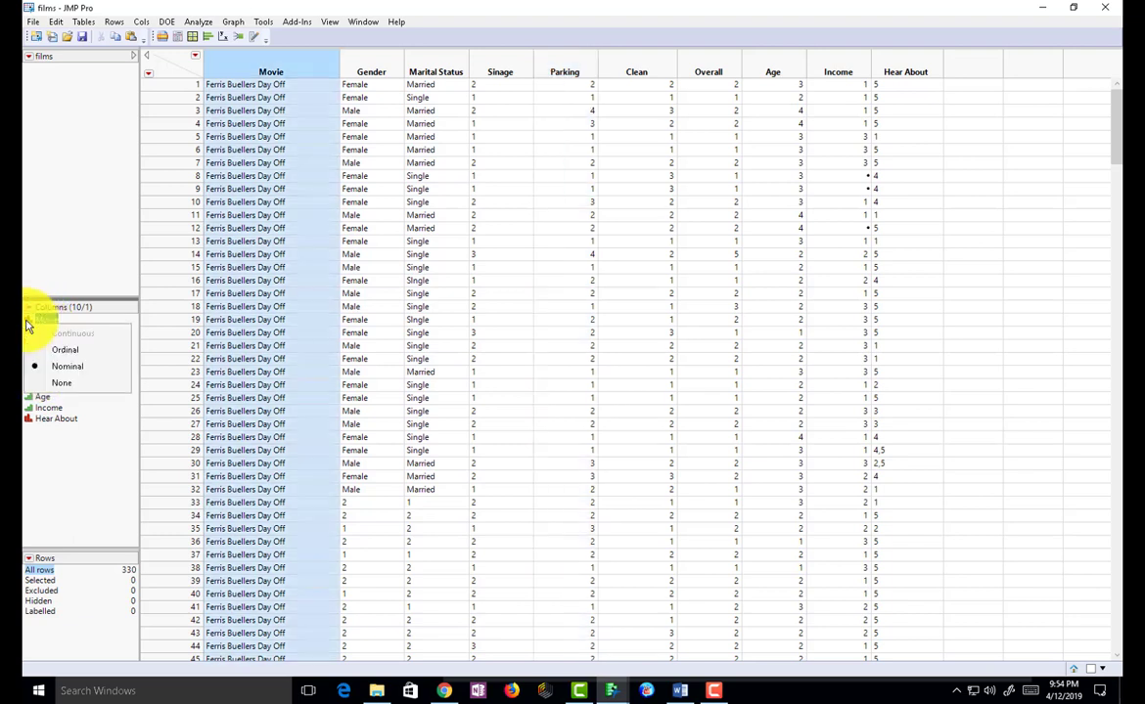
pyautogui.click(67, 370)
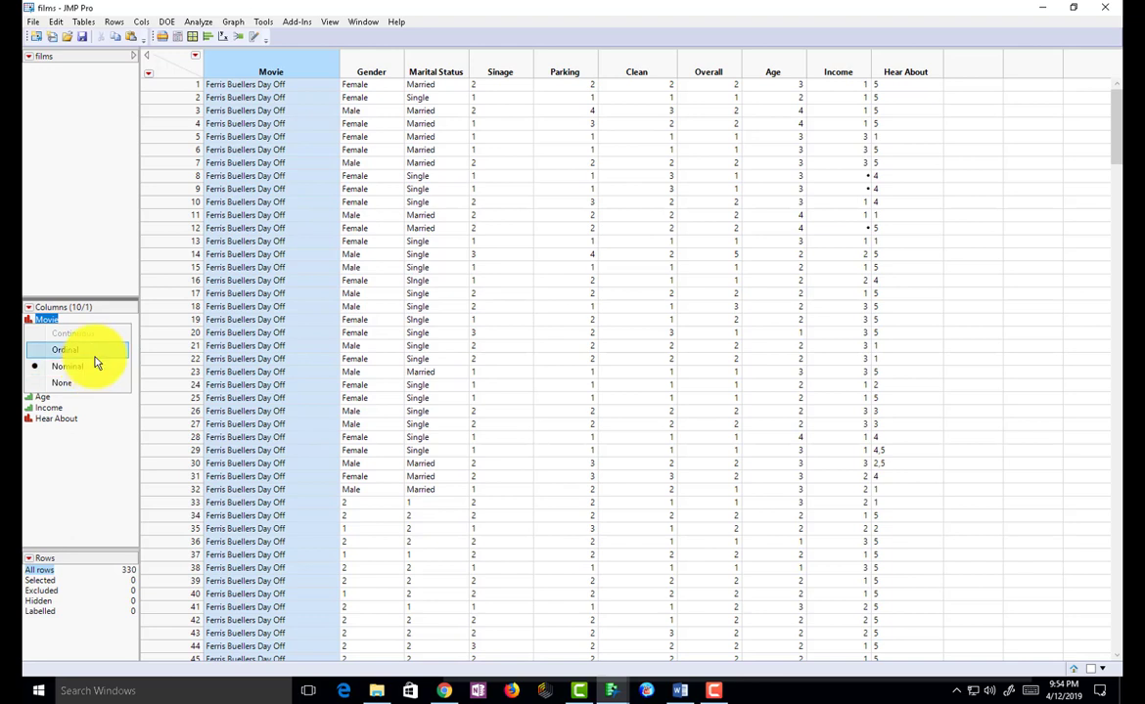
pyautogui.click(37, 451)
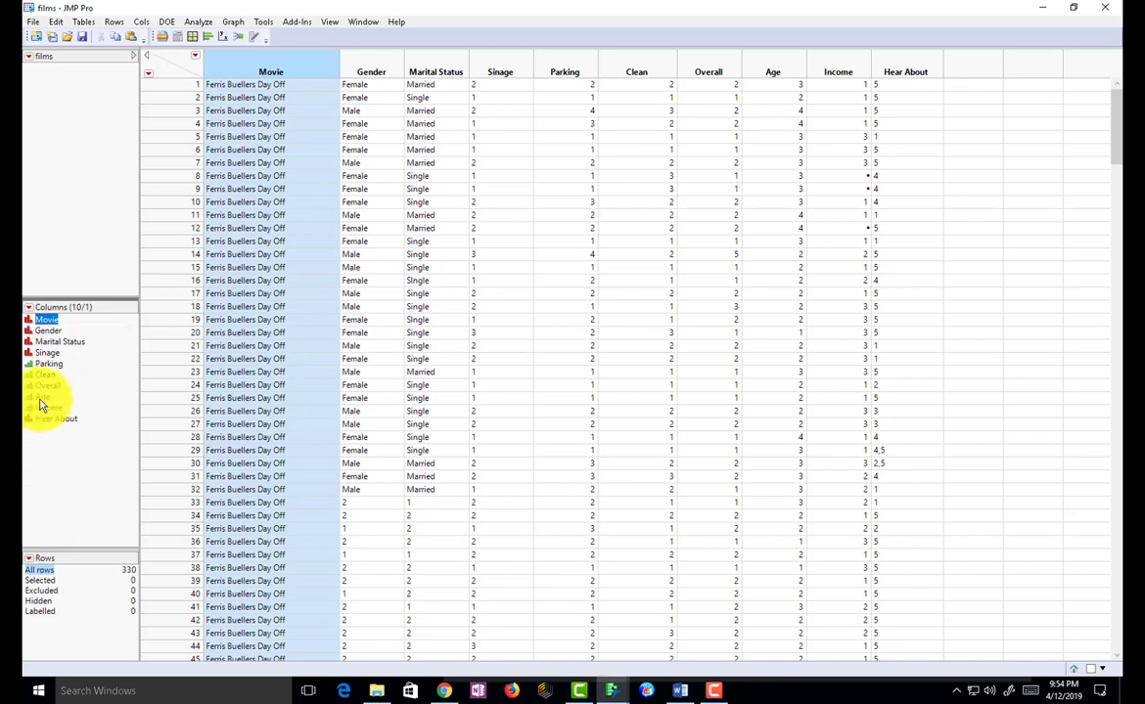
pyautogui.click(30, 401)
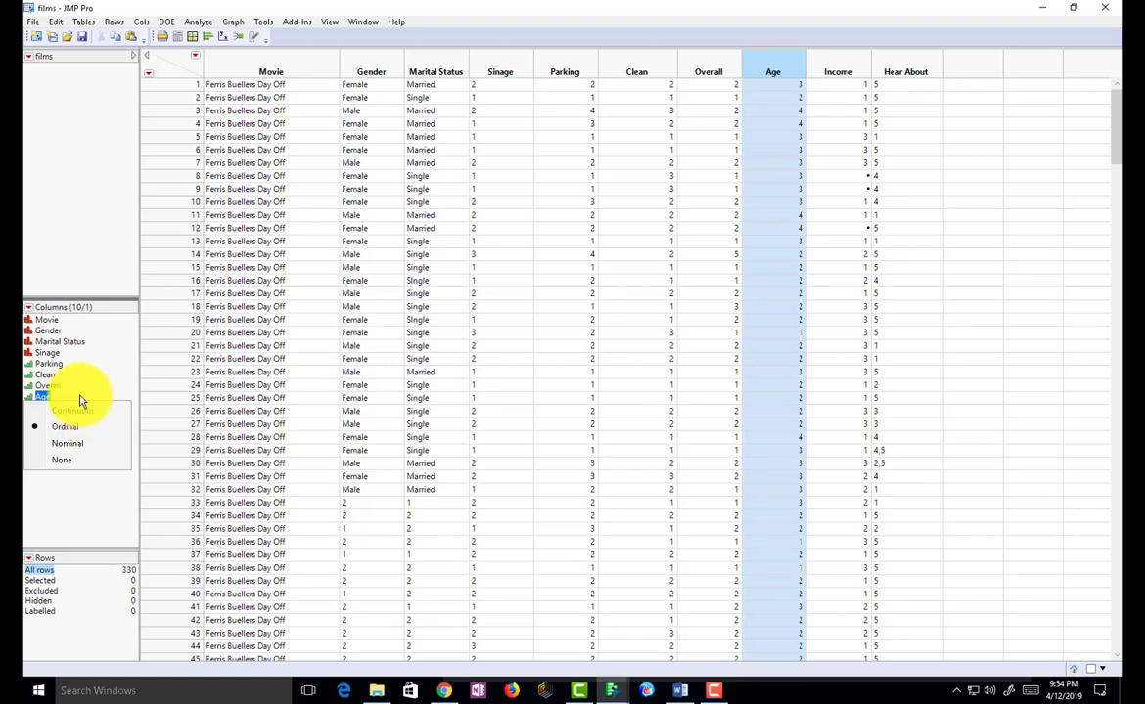
pyautogui.click(95, 220)
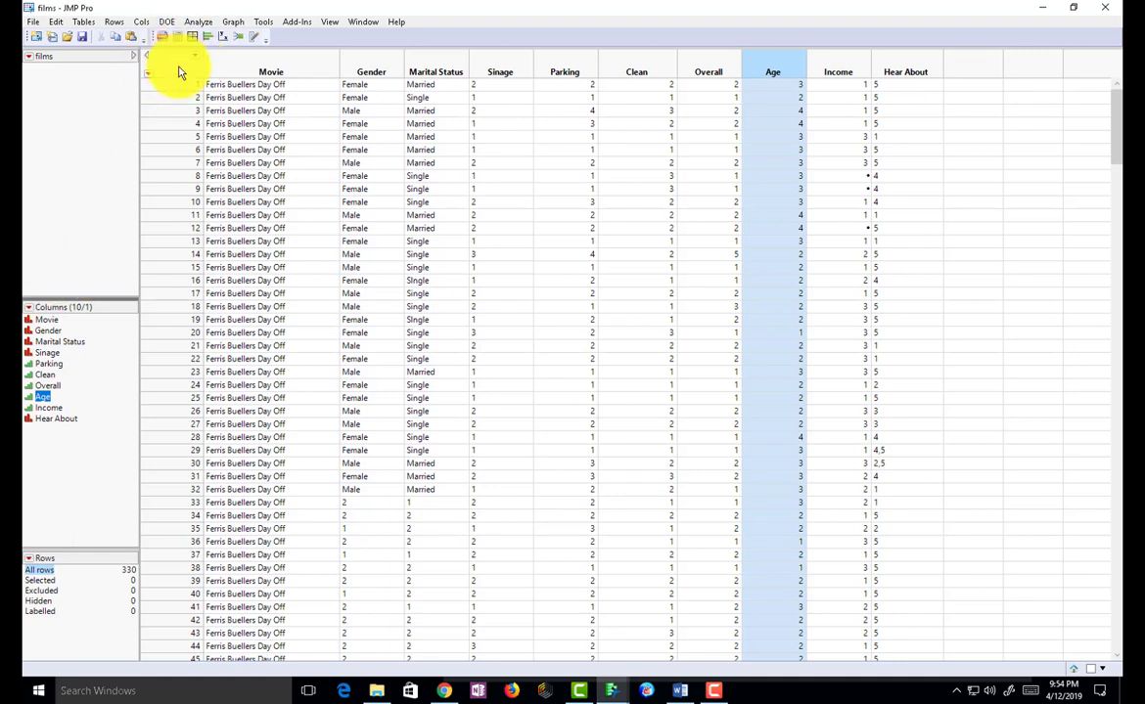
# Step: Inspect the Sinage and Parking columns, and clear the column selection
pyautogui.click(499, 71)
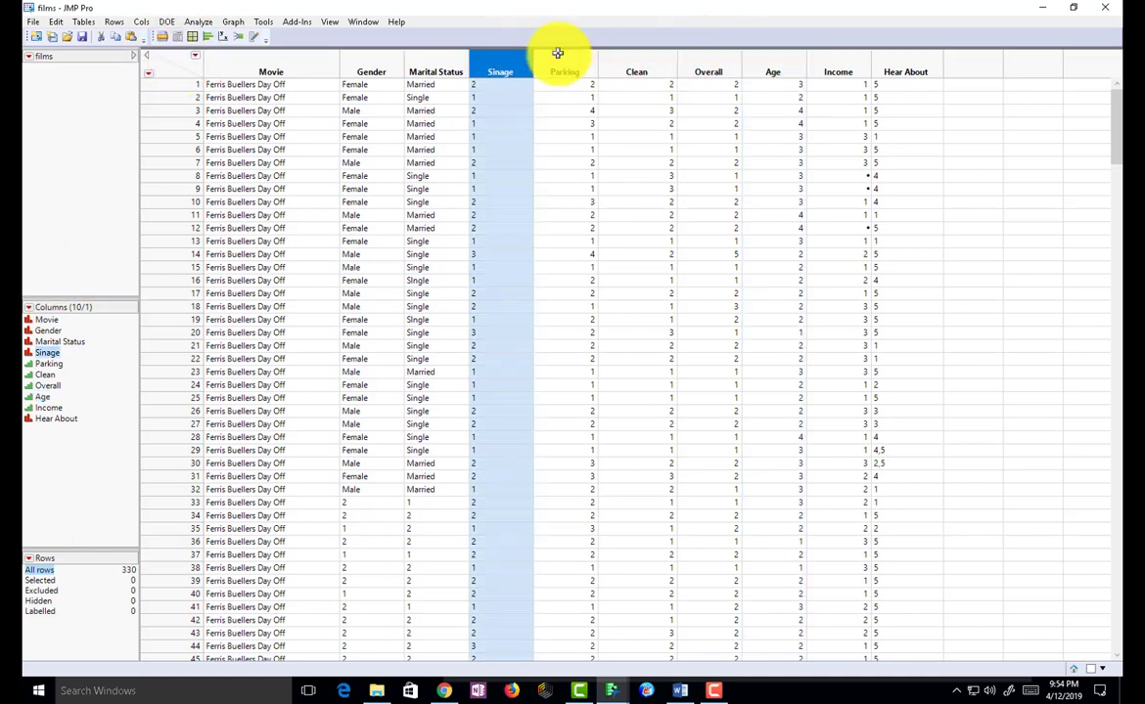
pyautogui.click(557, 71)
pyautogui.click(178, 65)
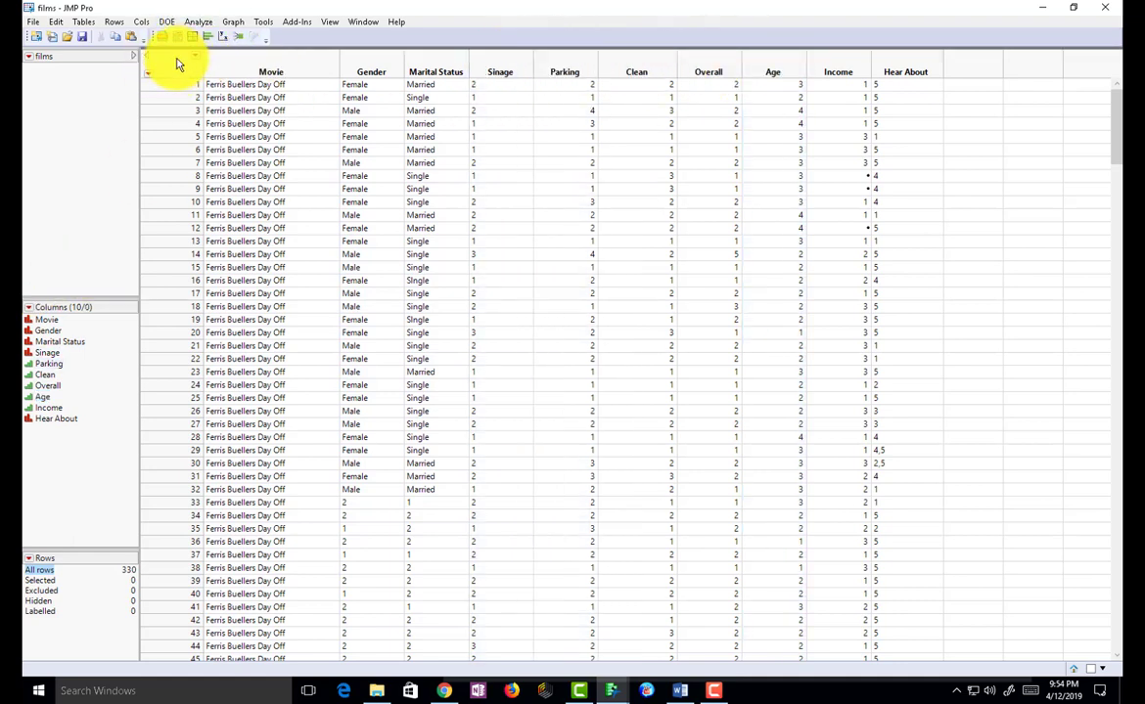
pyautogui.click(348, 111)
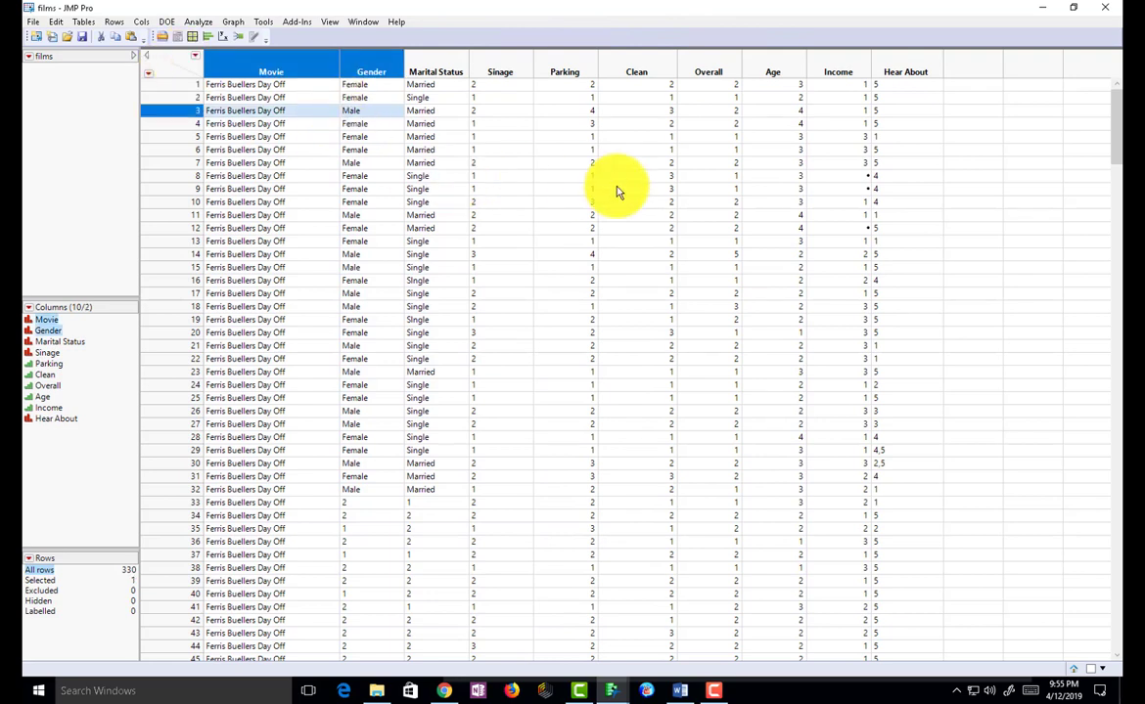
pyautogui.rightClick(617, 189)
pyautogui.click(333, 256)
pyautogui.moveTo(320, 138); pyautogui.dragTo(689, 255)
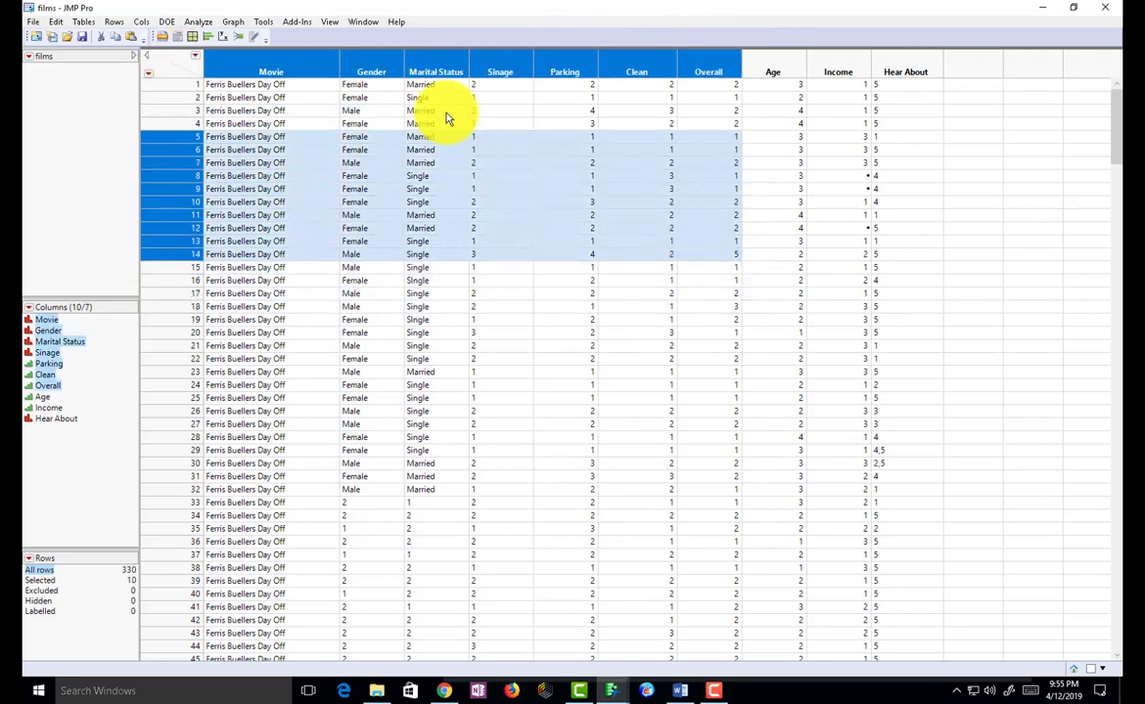
pyautogui.doubleClick(174, 63)
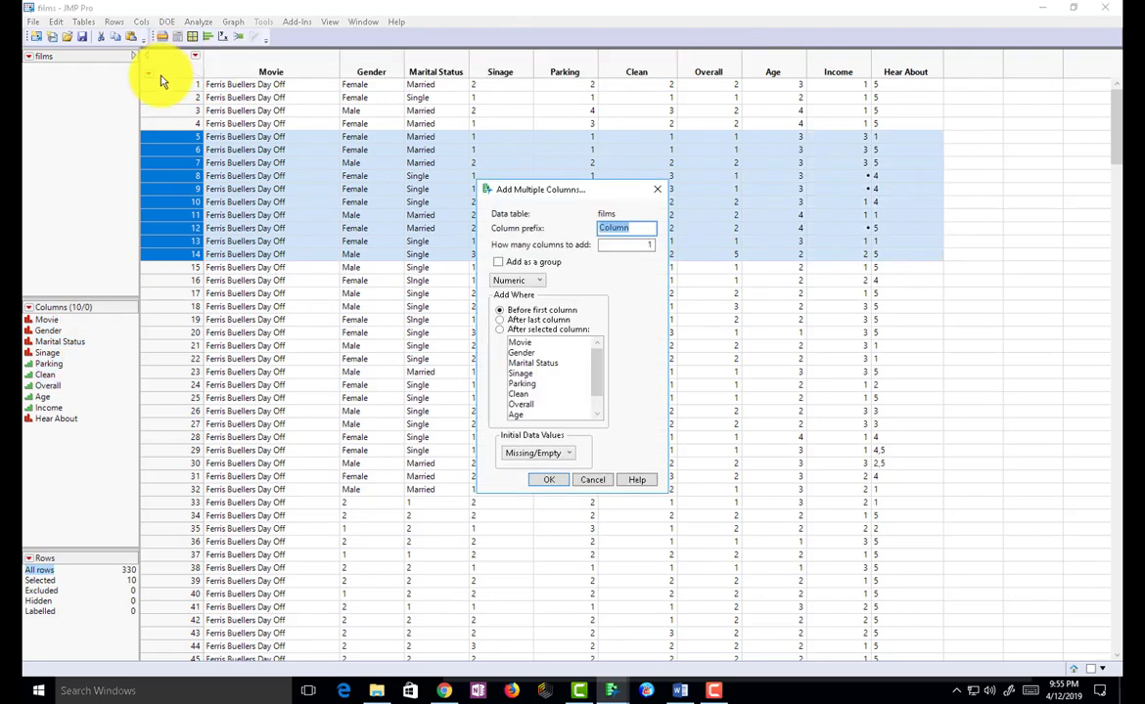
pyautogui.click(655, 195)
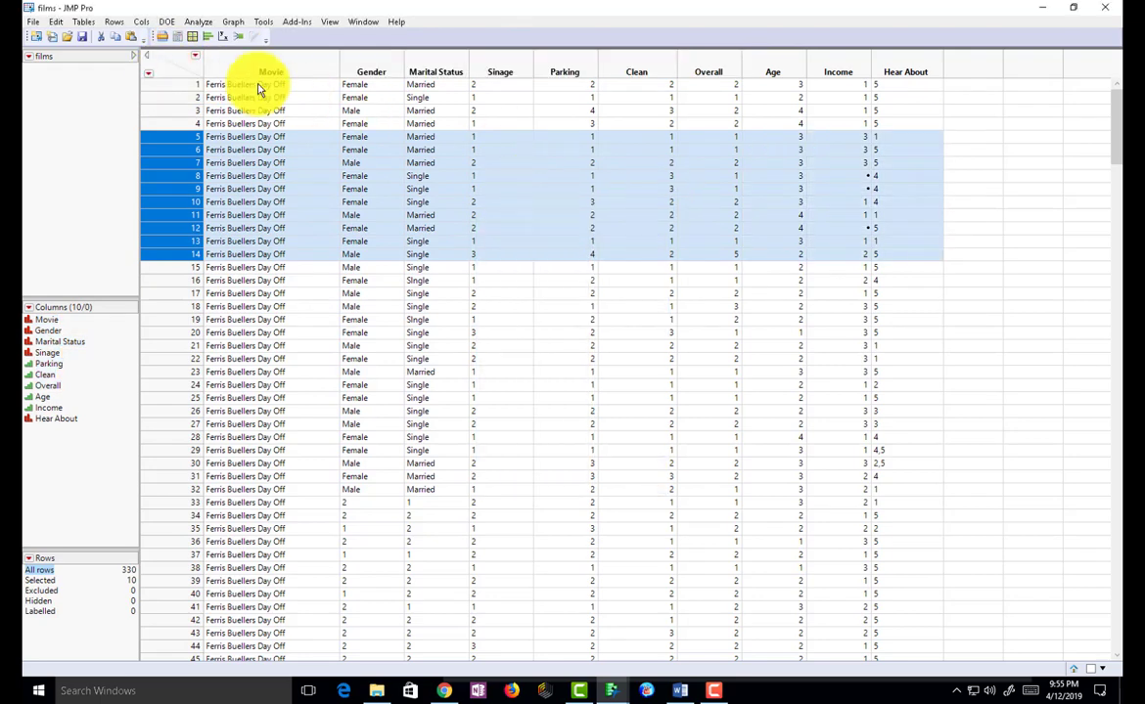
pyautogui.click(179, 69)
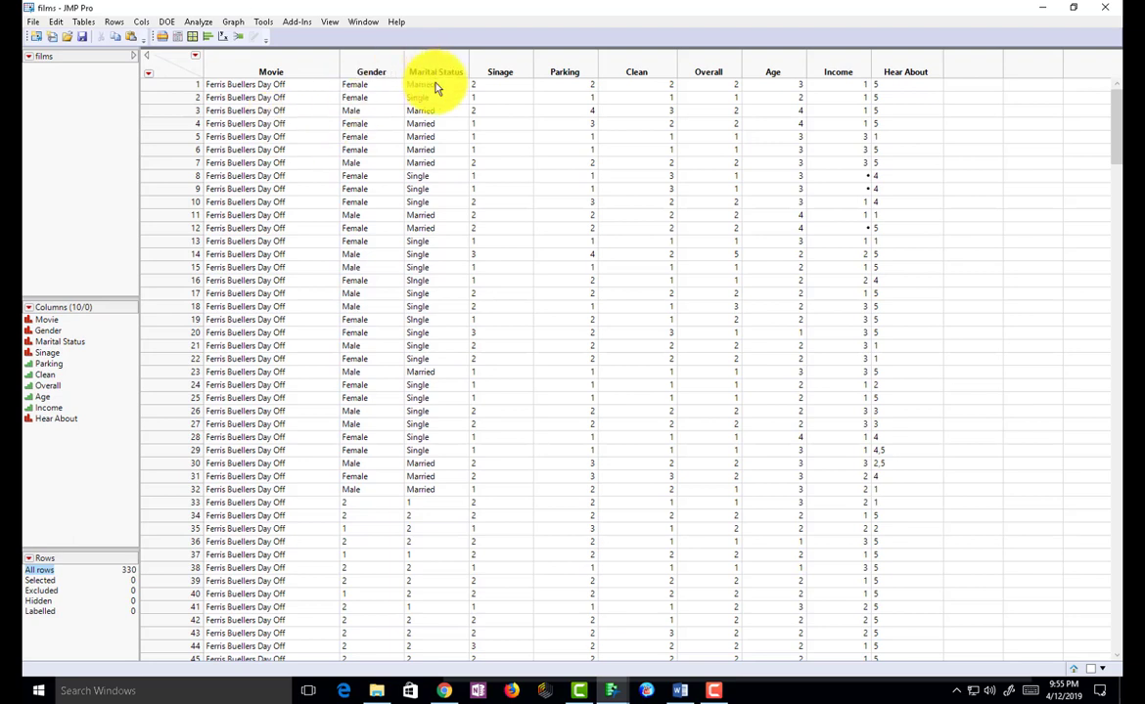
# Step: Switch back to the Word handout to consult the Exhibit 1 distributions of Gender and Marital Status
pyautogui.click(194, 23)
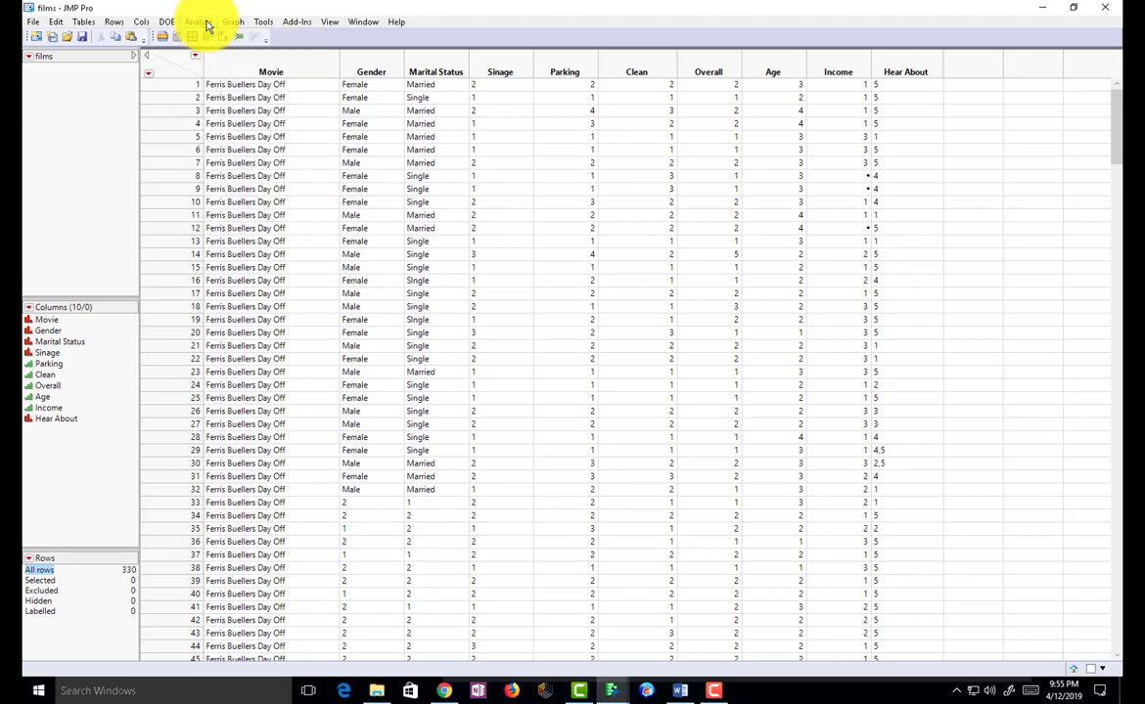
pyautogui.hotkey('alt', 'Tab')
pyautogui.hotkey('alt', 'Tab')
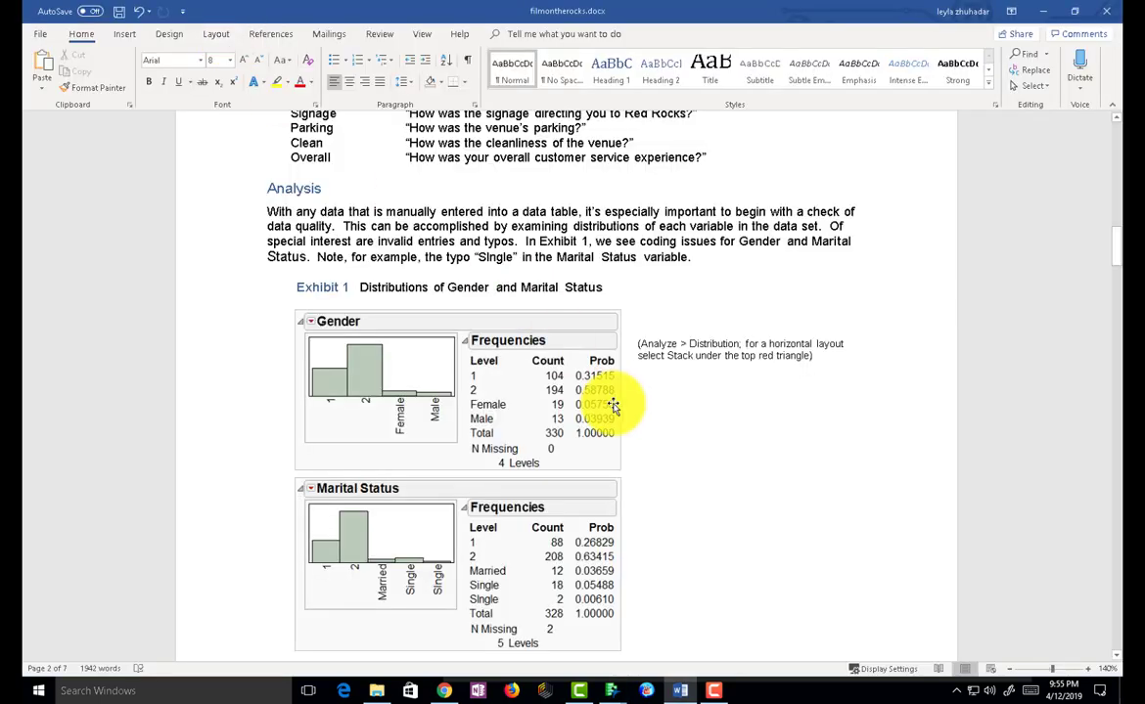
# Step: Switch from the handout to the films table in JMP and run a Distribution of all ten columns, Movie through Hear About
pyautogui.doubleClick(660, 344)
pyautogui.click(717, 344)
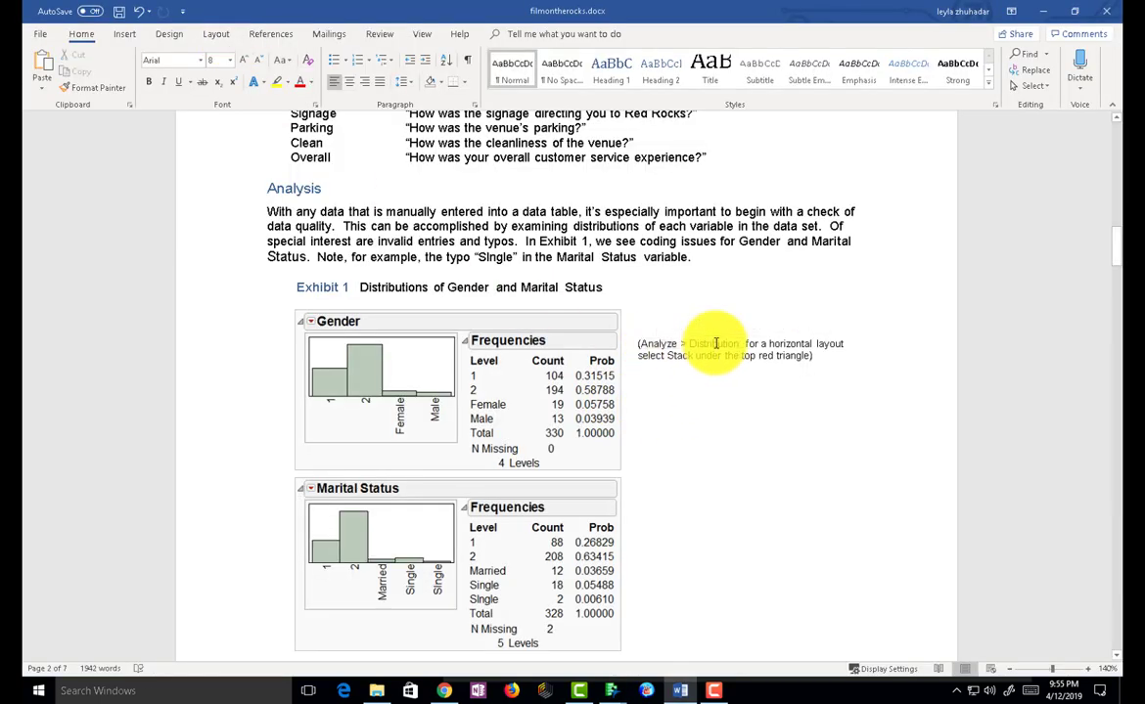
pyautogui.hotkey('alt', 'Tab')
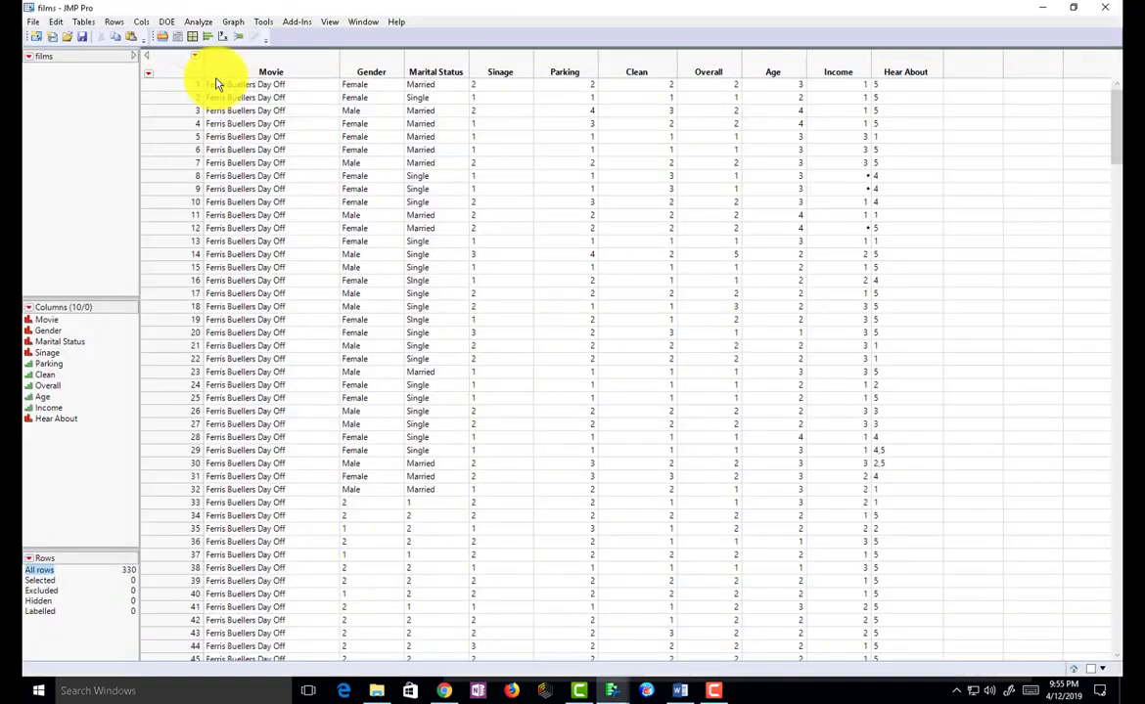
pyautogui.click(198, 21)
pyautogui.click(202, 39)
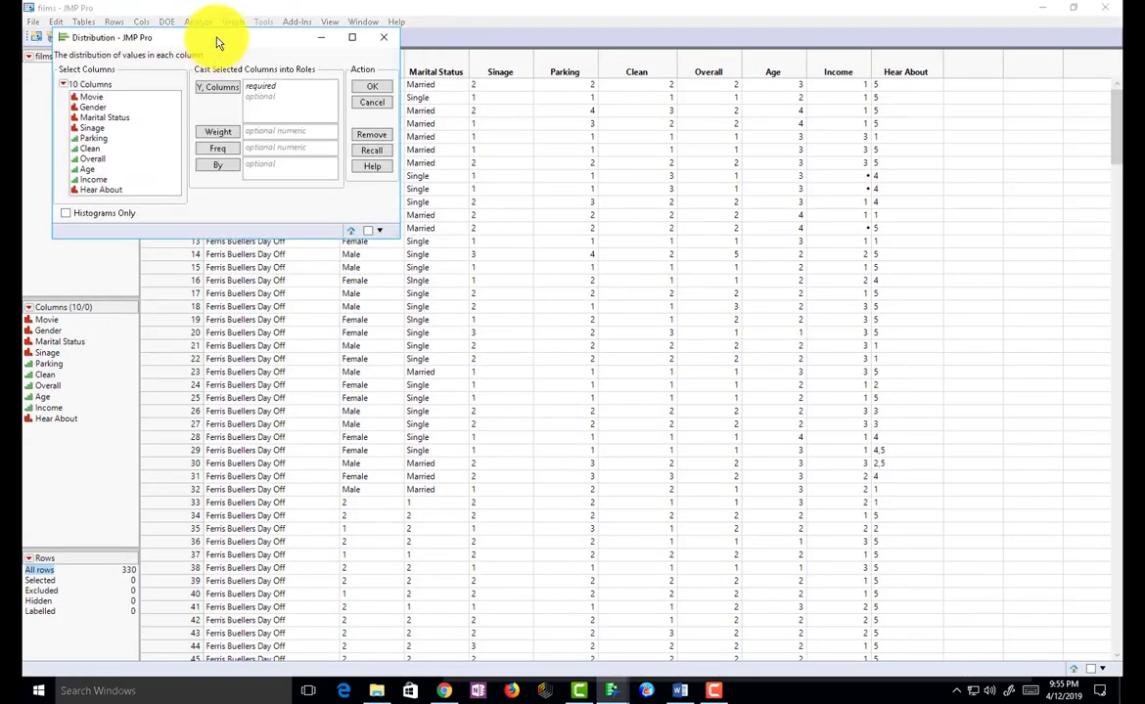
pyautogui.moveTo(558, 78); pyautogui.dragTo(636, 127)
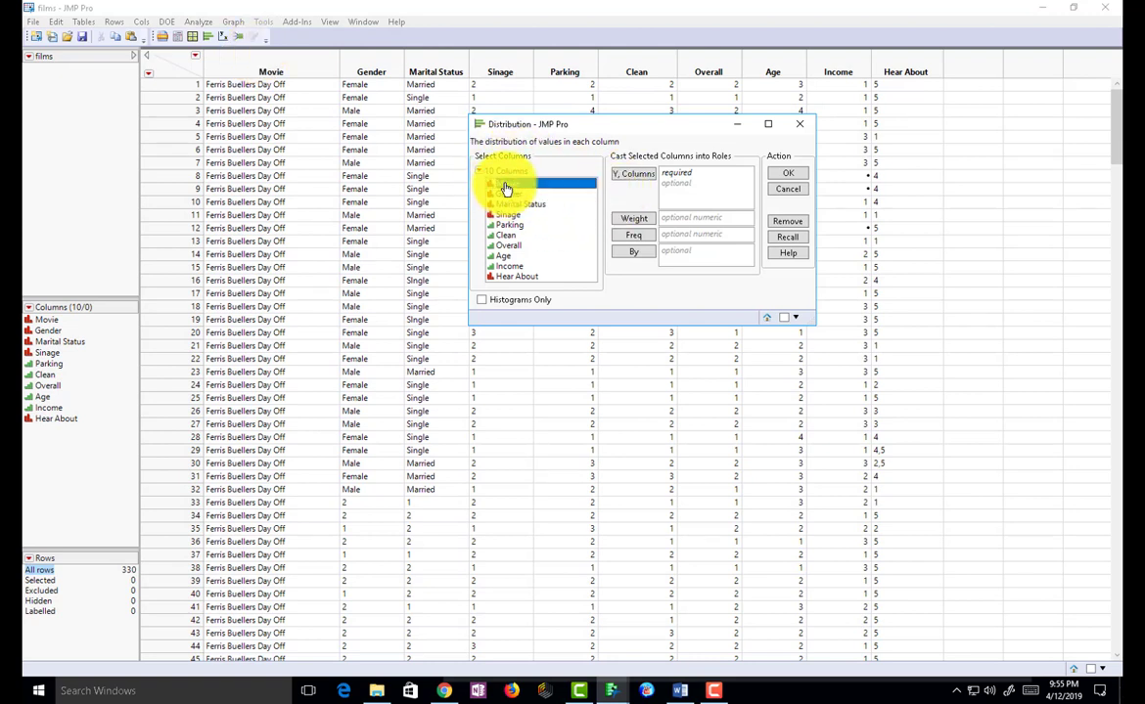
pyautogui.keyDown('shift'); pyautogui.click(506, 278); pyautogui.keyUp('shift')
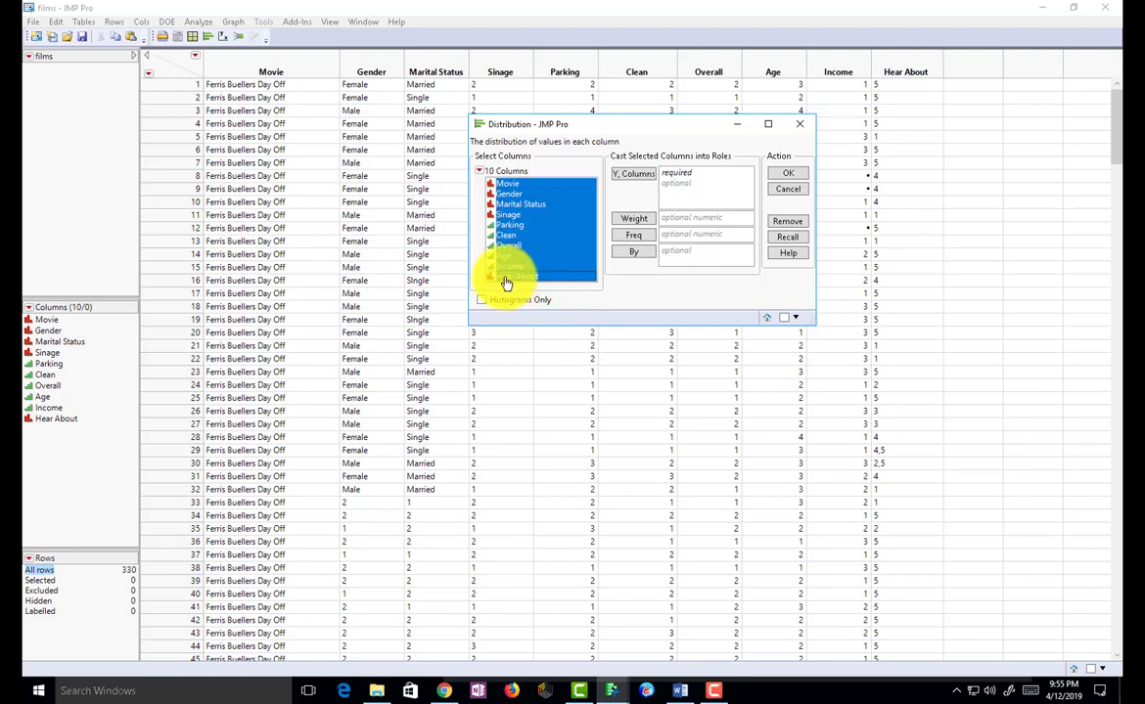
pyautogui.click(631, 179)
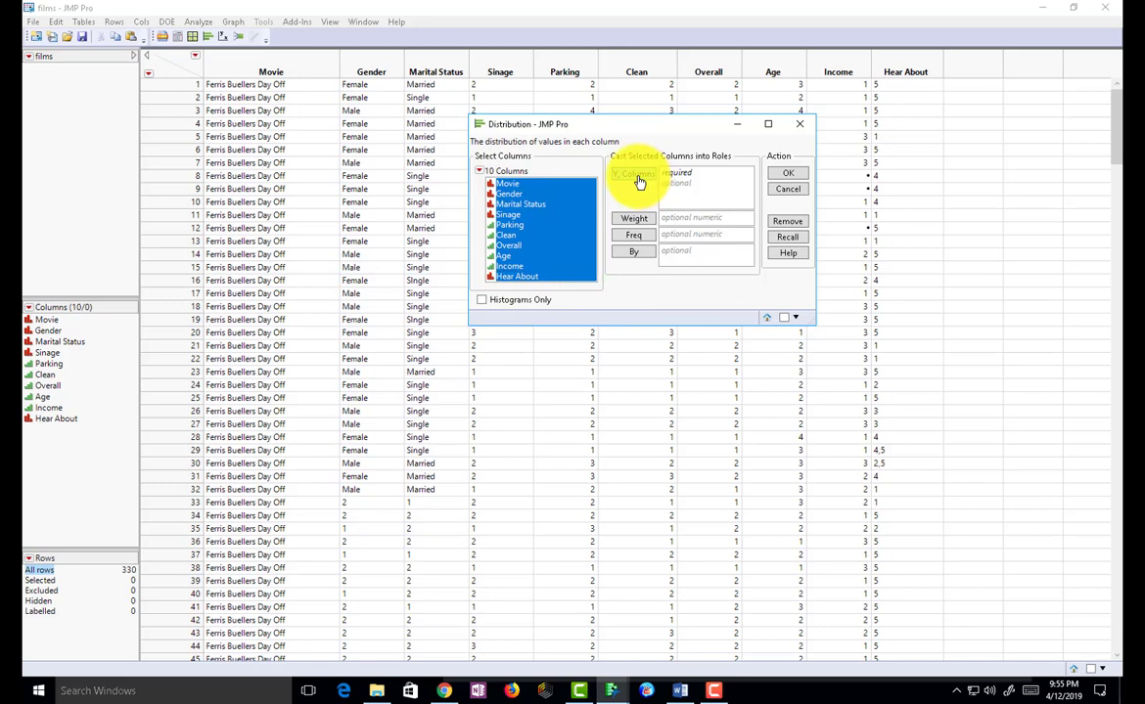
pyautogui.click(791, 174)
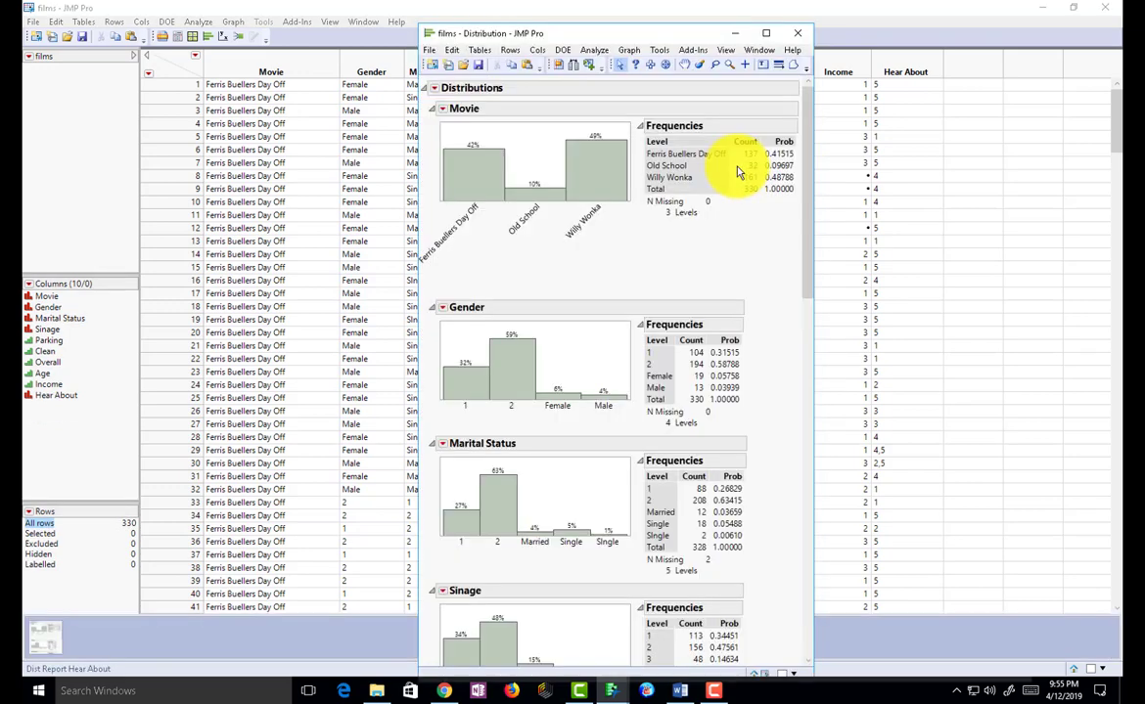
# Step: Unstack the Distribution report so the variables are arranged side by side, and move its window higher on the screen
pyautogui.click(437, 89)
pyautogui.click(461, 108)
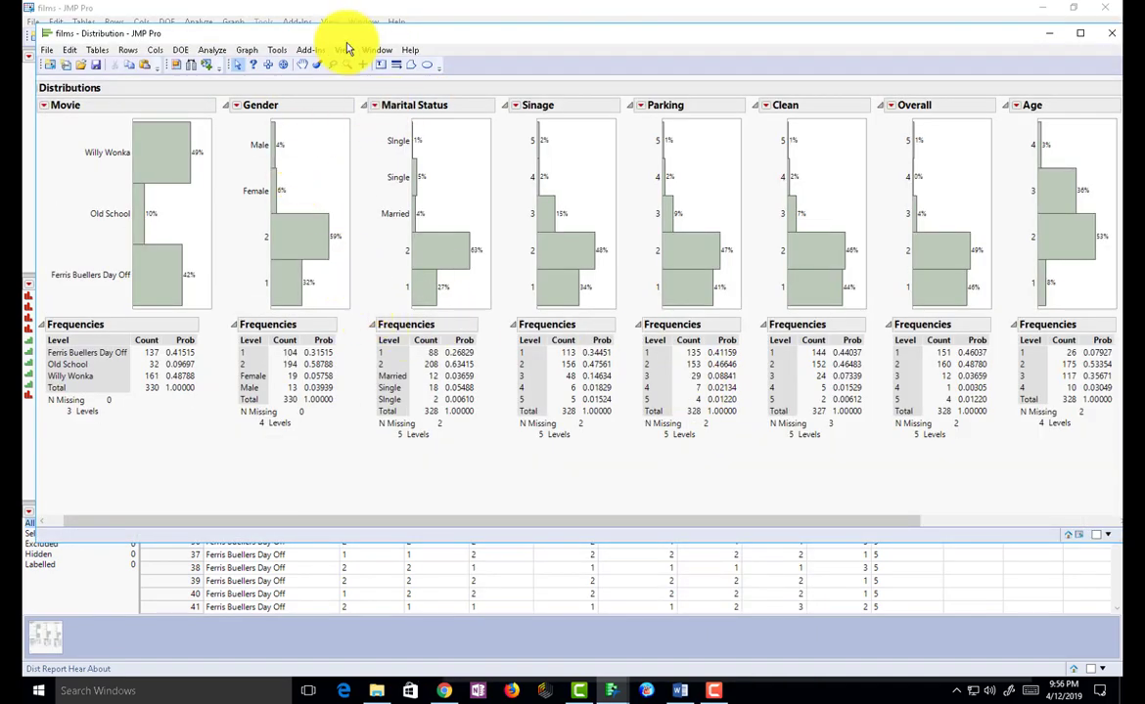
pyautogui.moveTo(421, 36)
pyautogui.mouseDown()
pyautogui.moveTo(411, 32)
pyautogui.moveTo(416, 17)
pyautogui.mouseUp()
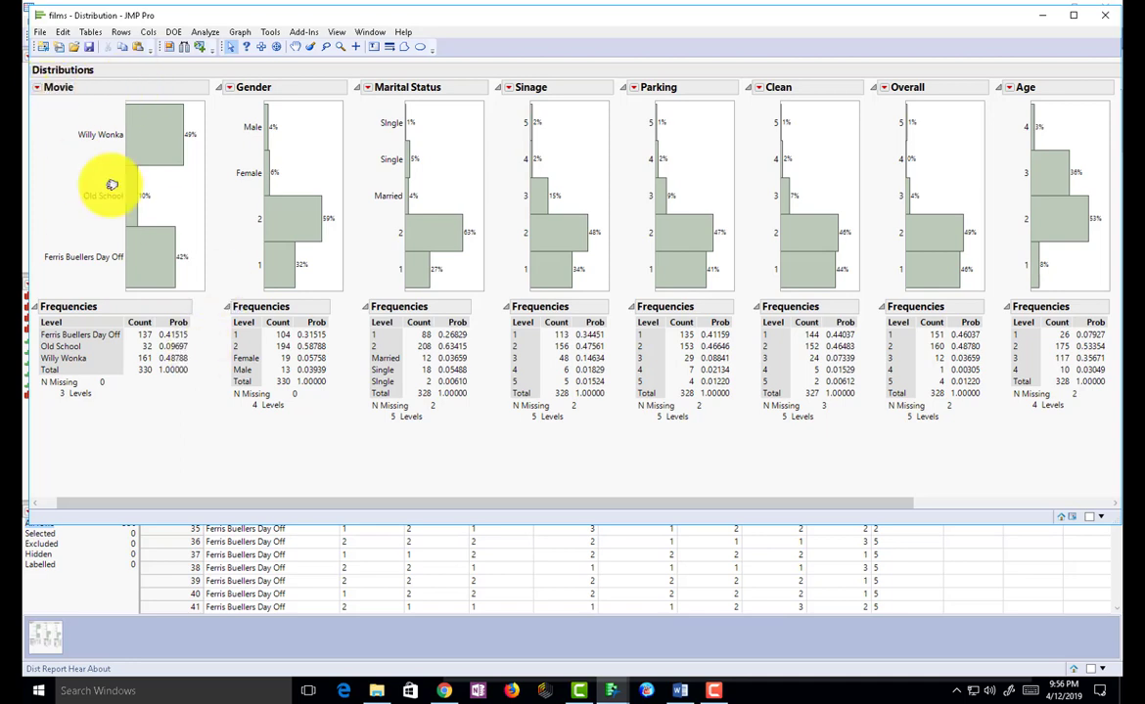
# Step: Collapse the Movie section of the Distribution report
pyautogui.click(41, 93)
pyautogui.click(203, 440)
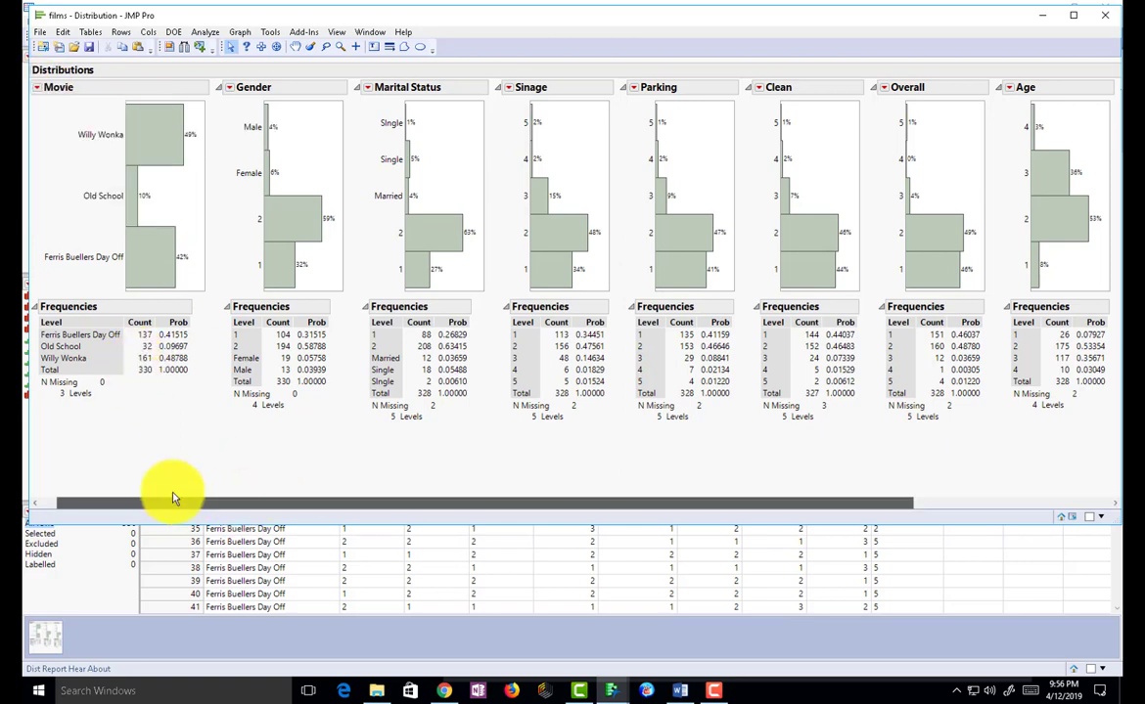
pyautogui.moveTo(173, 499); pyautogui.dragTo(50, 485)
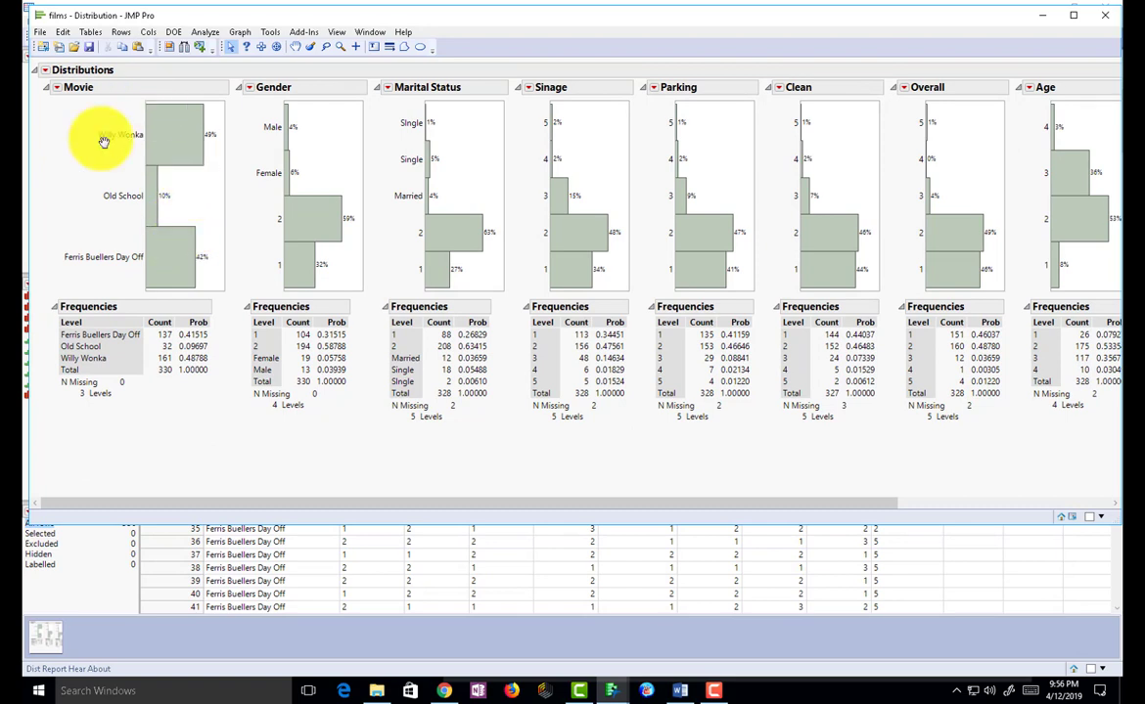
pyautogui.click(46, 91)
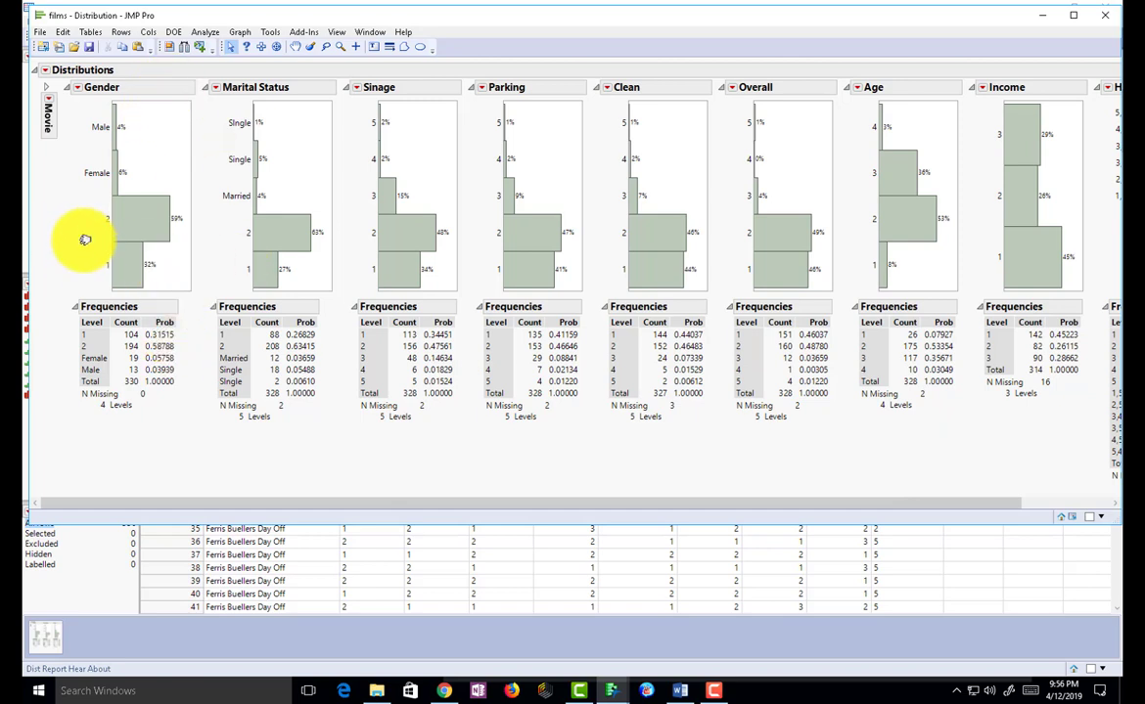
# Step: Look up the codes for male and female in the Word handout's variable list, and return to the Distribution report in JMP
pyautogui.hotkey('alt', 'Tab')
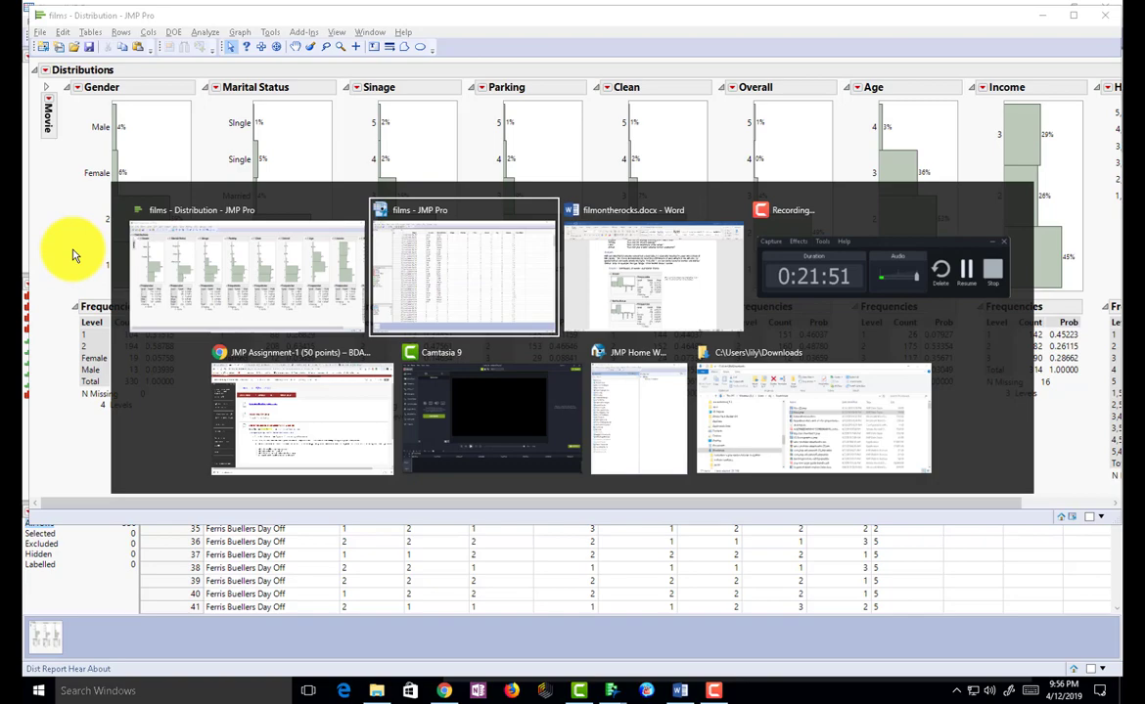
pyautogui.hotkey('alt', 'Tab')
pyautogui.scroll(5, 415, 439)
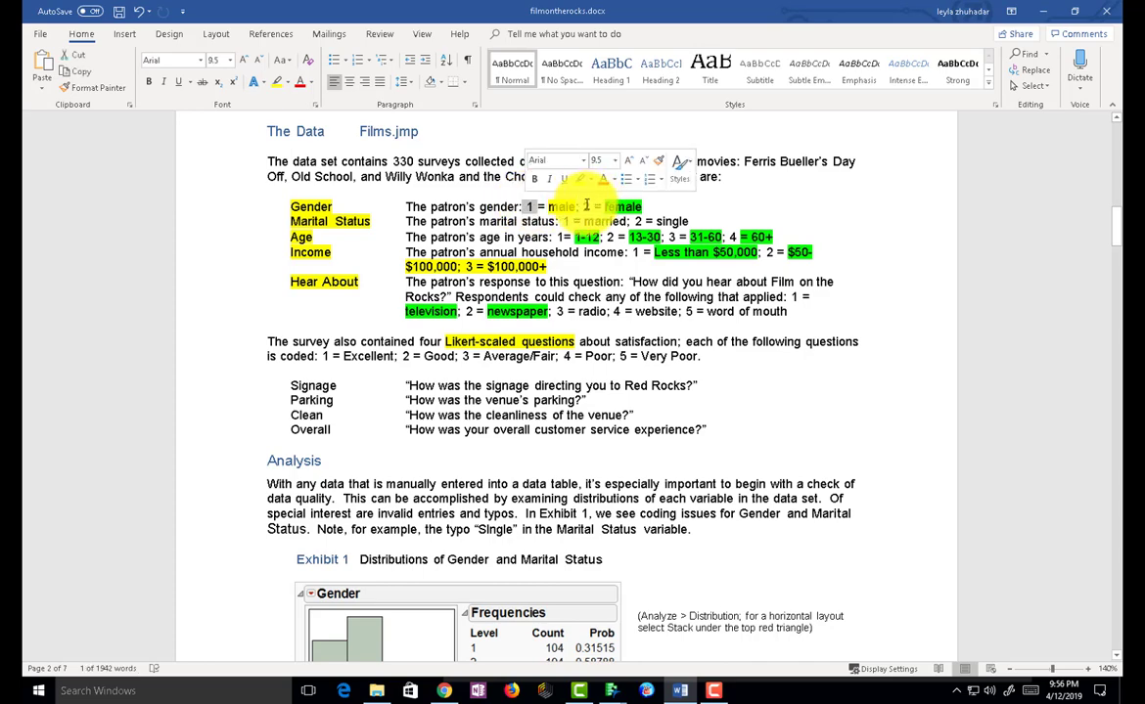
pyautogui.moveTo(583, 206); pyautogui.dragTo(594, 206)
pyautogui.hotkey('alt', 'Tab')
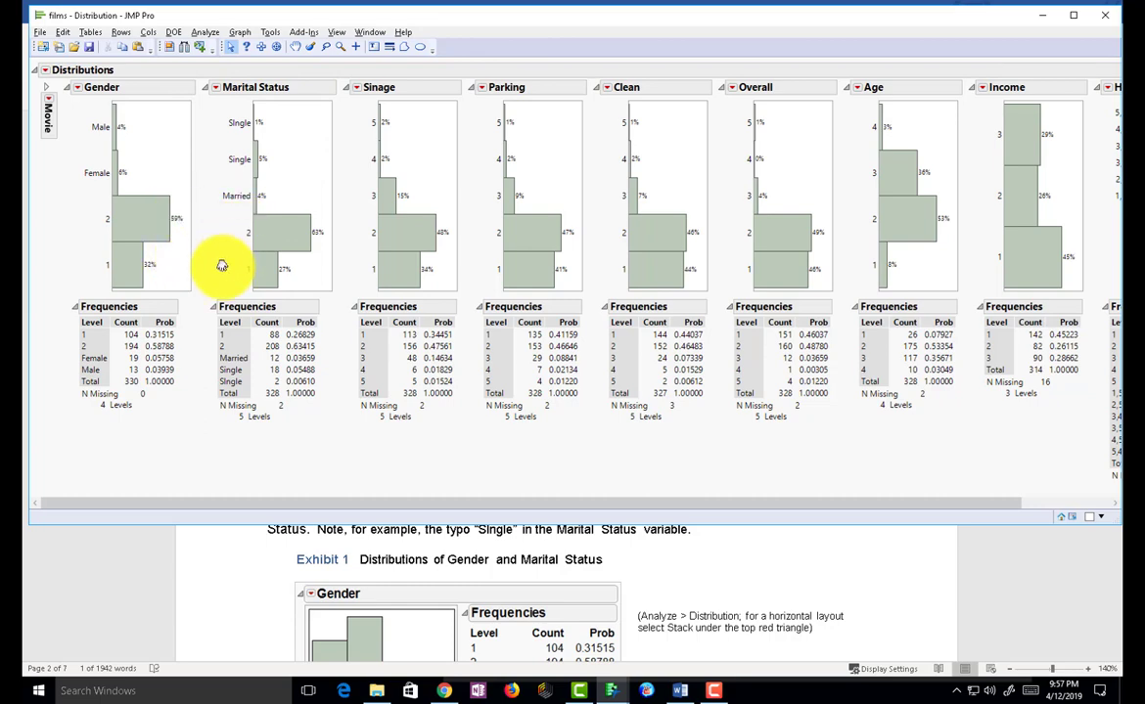
# Step: Compare the Marital Status levels in the Distribution report with the married and single codes listed in the Word handout
pyautogui.hotkey('alt', 'Tab')
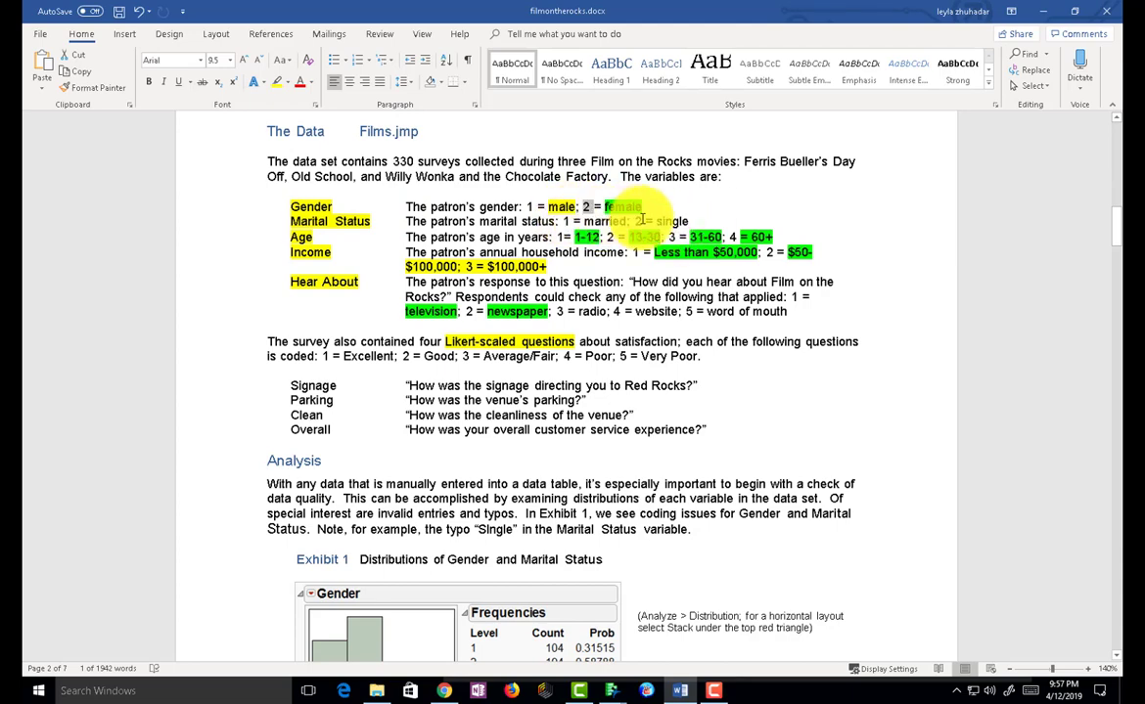
pyautogui.hotkey('alt', 'Tab')
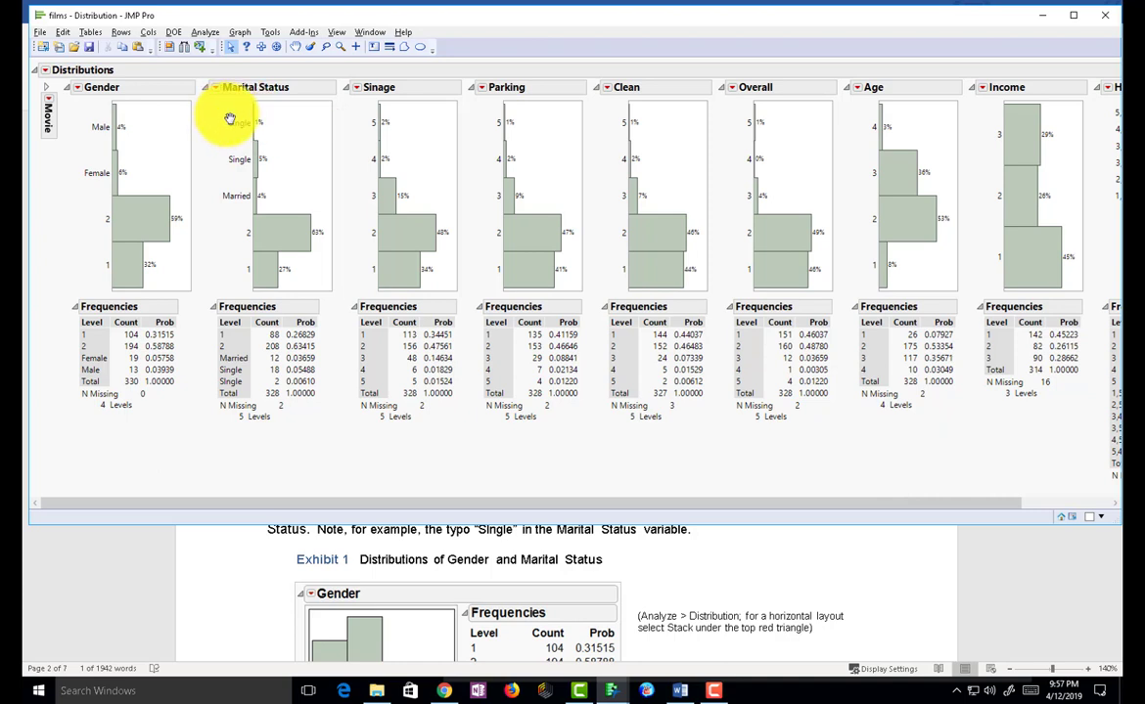
pyautogui.moveTo(226, 119); pyautogui.dragTo(248, 157)
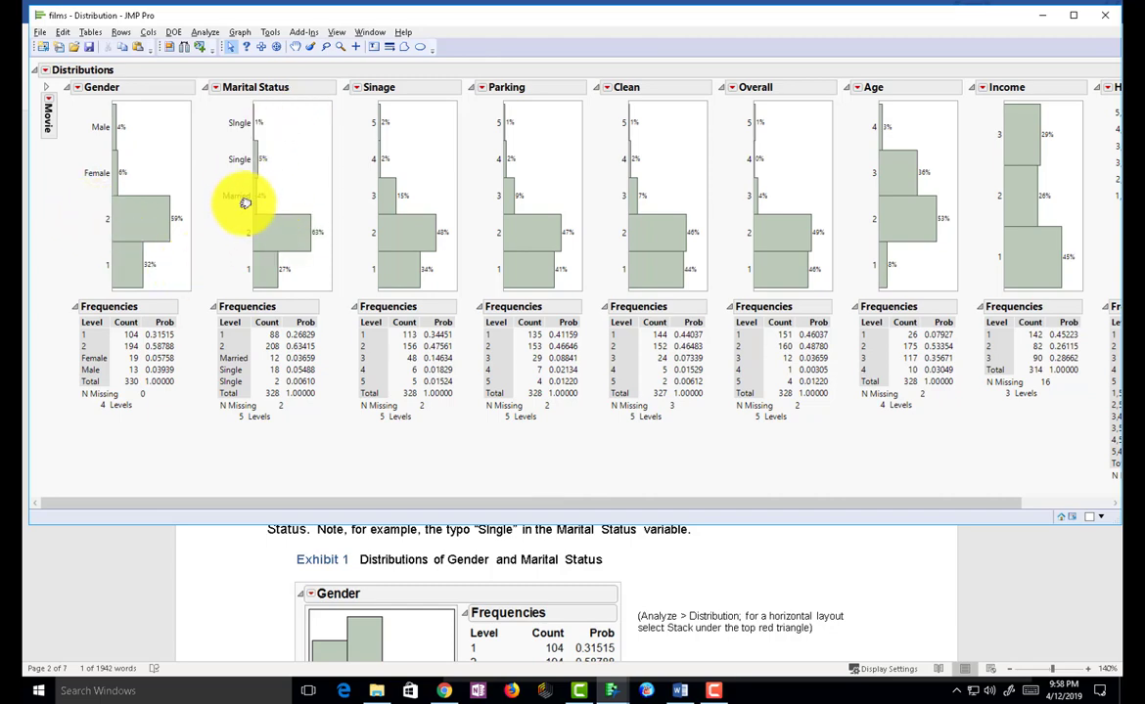
pyautogui.hotkey('alt', 'Tab')
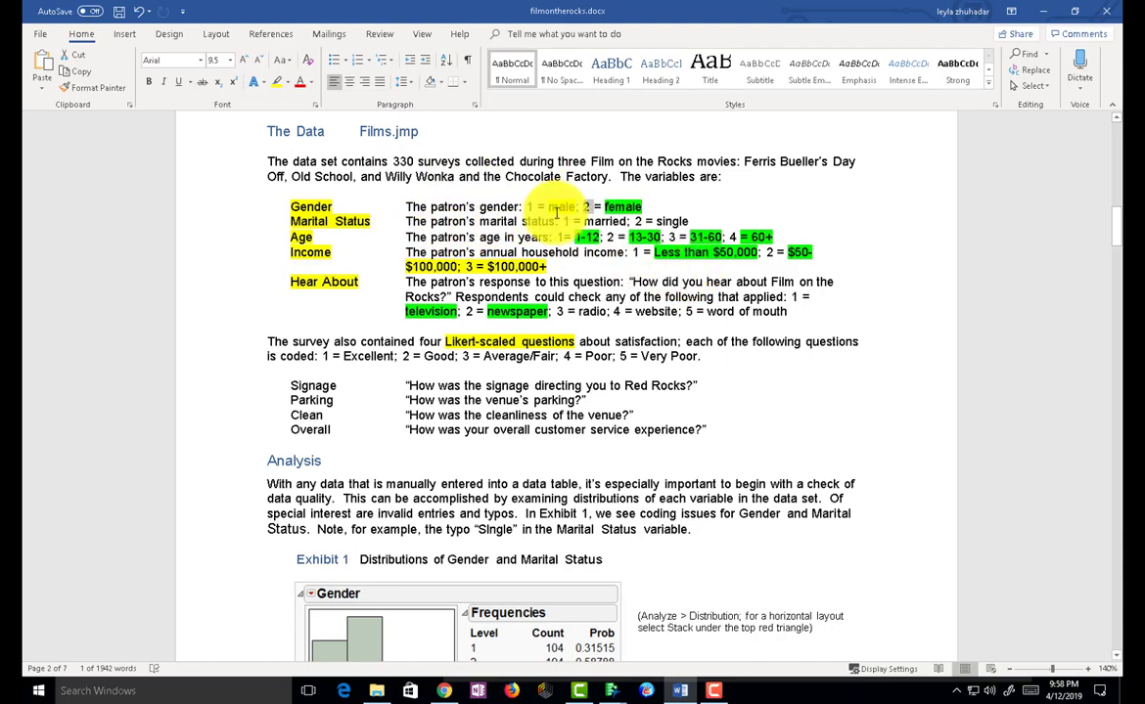
pyautogui.hotkey('alt', 'Tab')
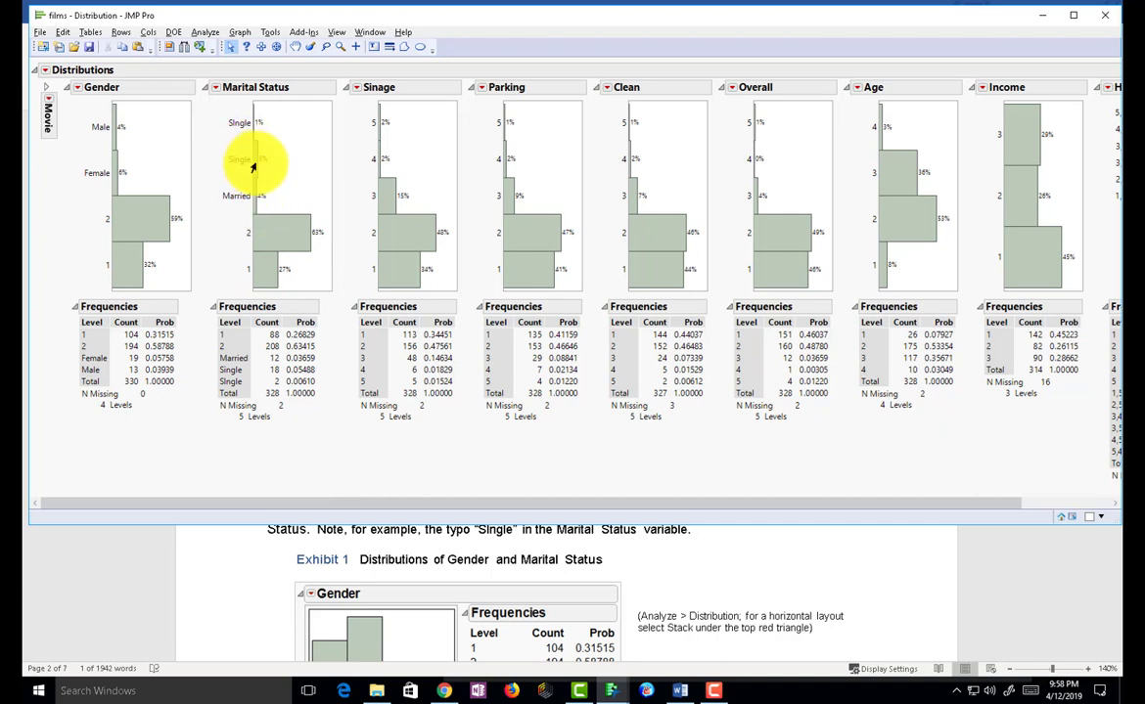
pyautogui.moveTo(253, 167)
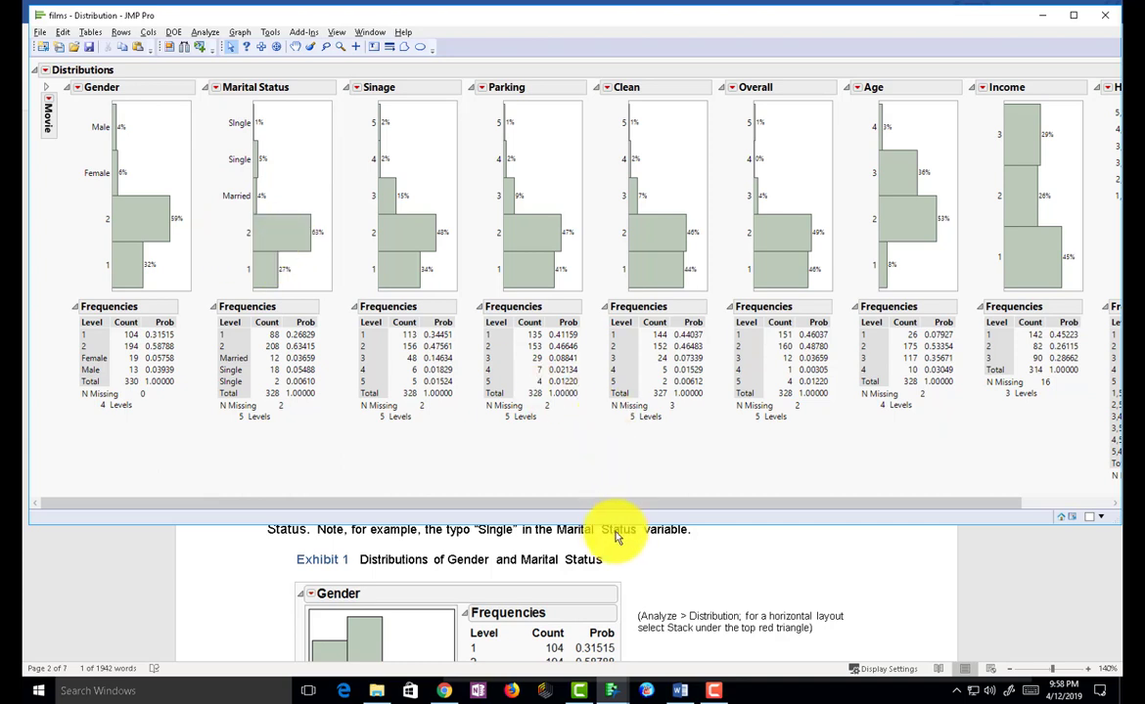
# Step: Review the remaining distributions through Hear About, and close the Distribution report
pyautogui.moveTo(614, 510); pyautogui.dragTo(754, 512)
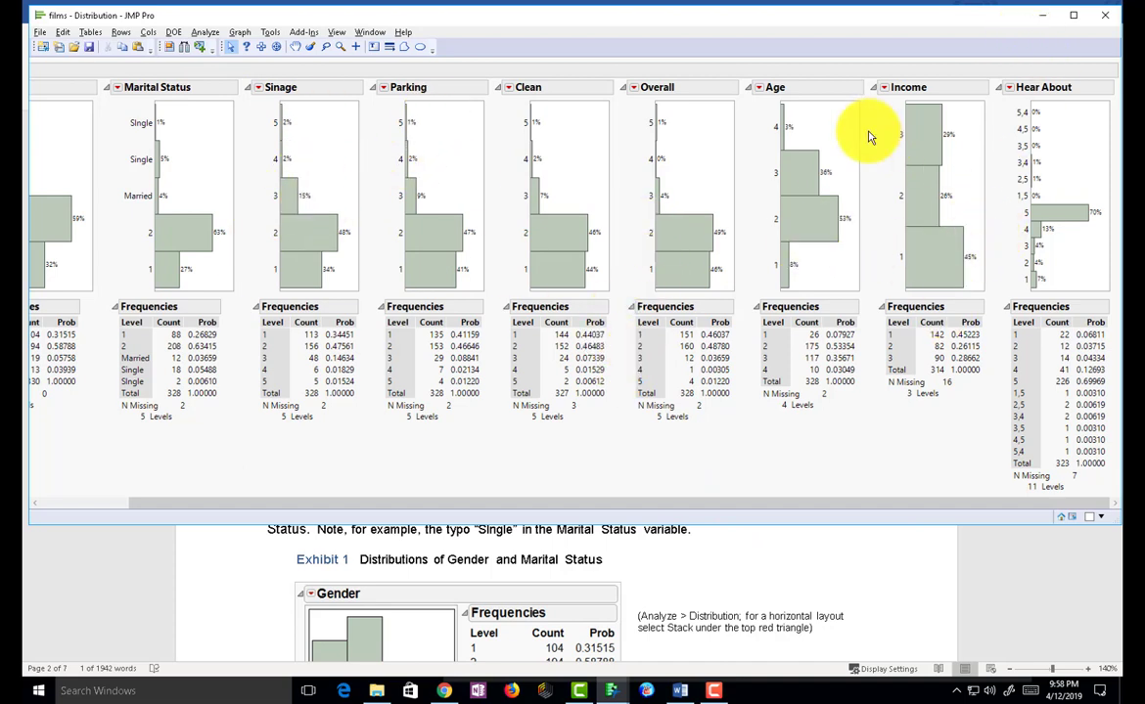
pyautogui.moveTo(733, 506); pyautogui.dragTo(307, 486)
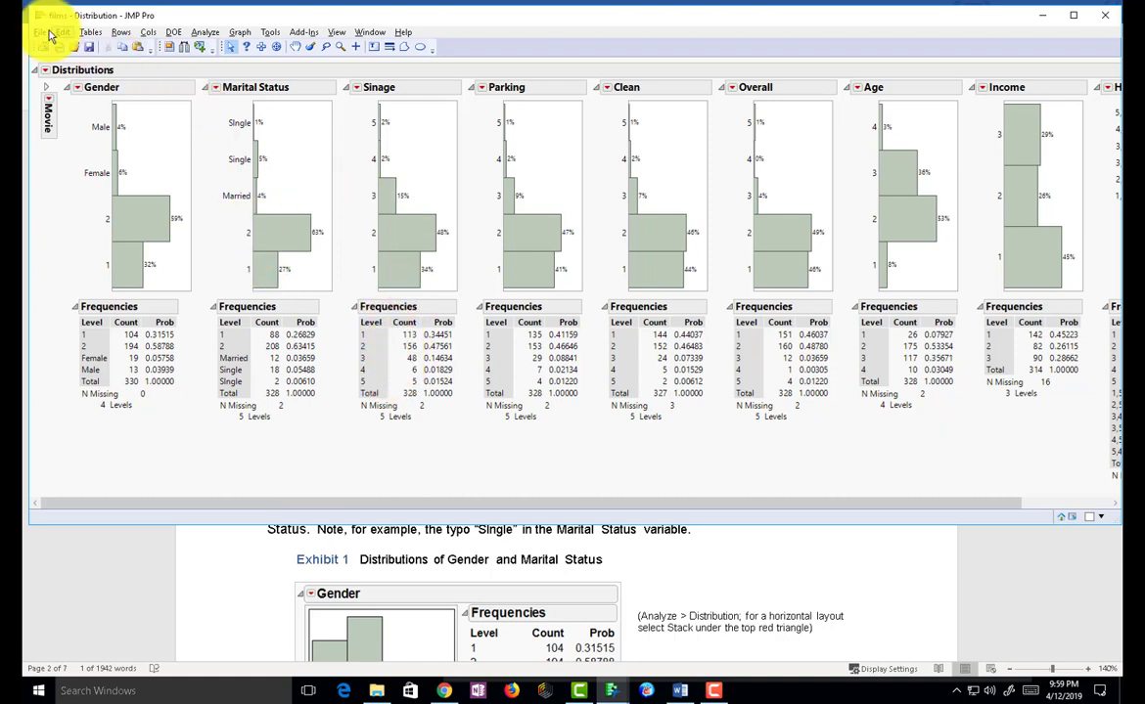
pyautogui.click(1108, 17)
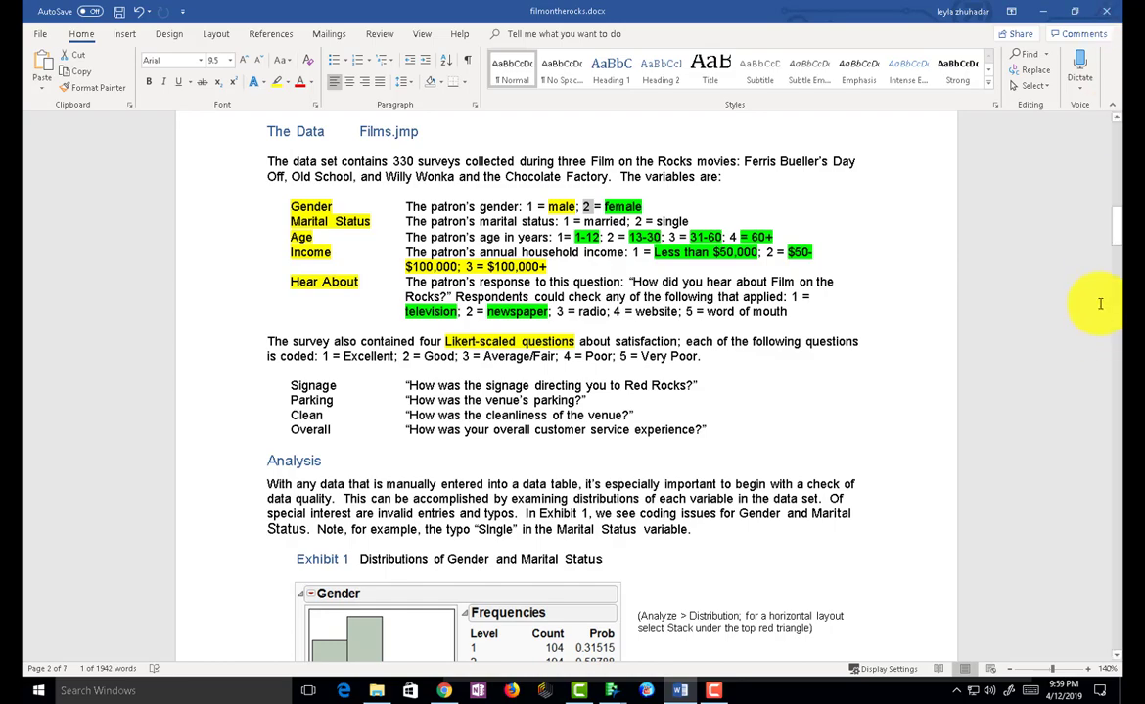
# Step: Read on in the Word handout past Exhibit 1 to the instructions for setting value labels
pyautogui.scroll(-5, 705, 353)
pyautogui.scroll(-12, 651, 360)
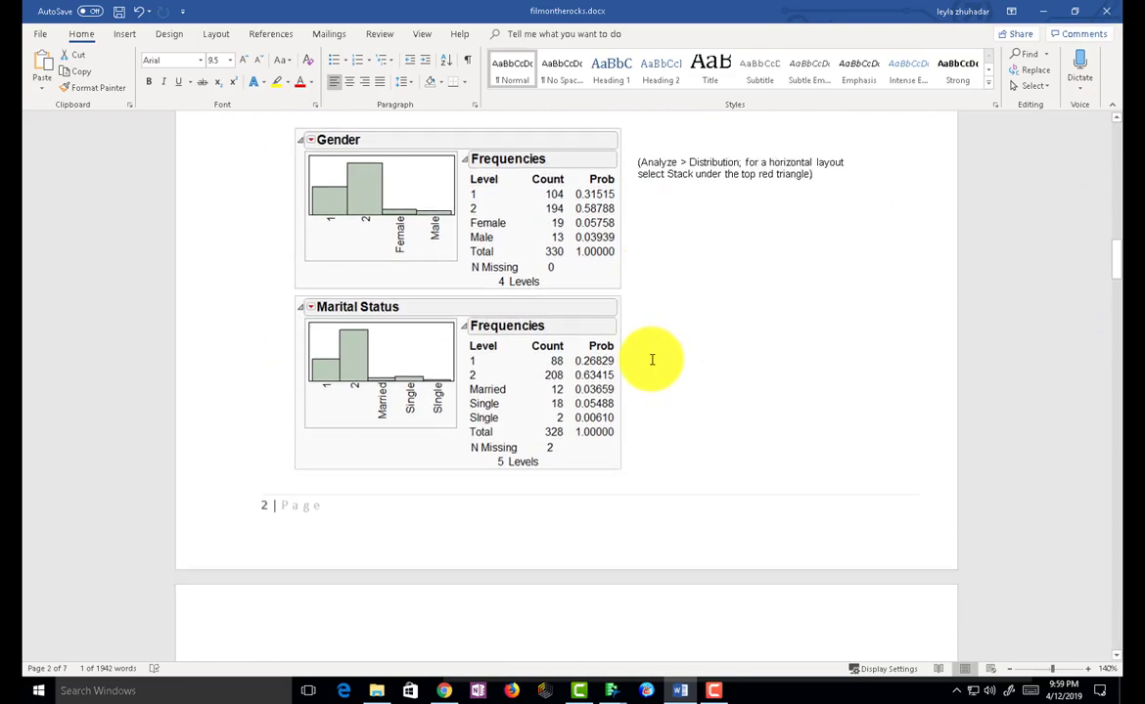
pyautogui.scroll(-15, 663, 360)
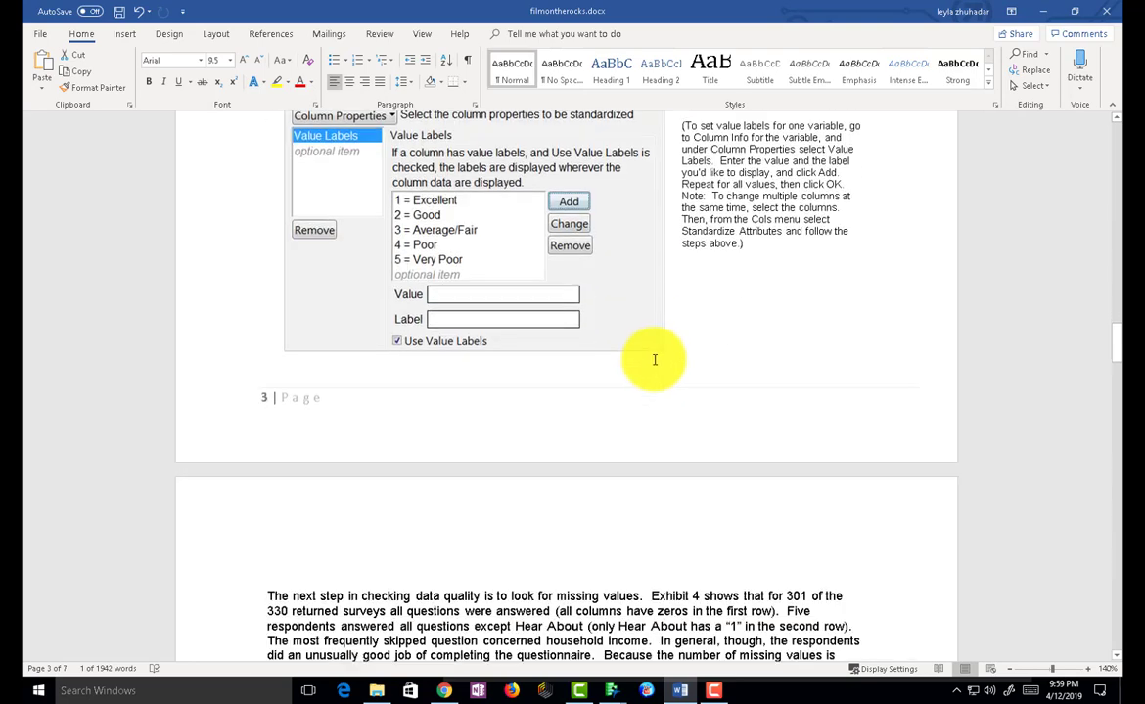
# Step: Switch to the films table in JMP and open Recode for the Gender column, moving the dialog clear of that column
pyautogui.hotkey('alt', 'Tab')
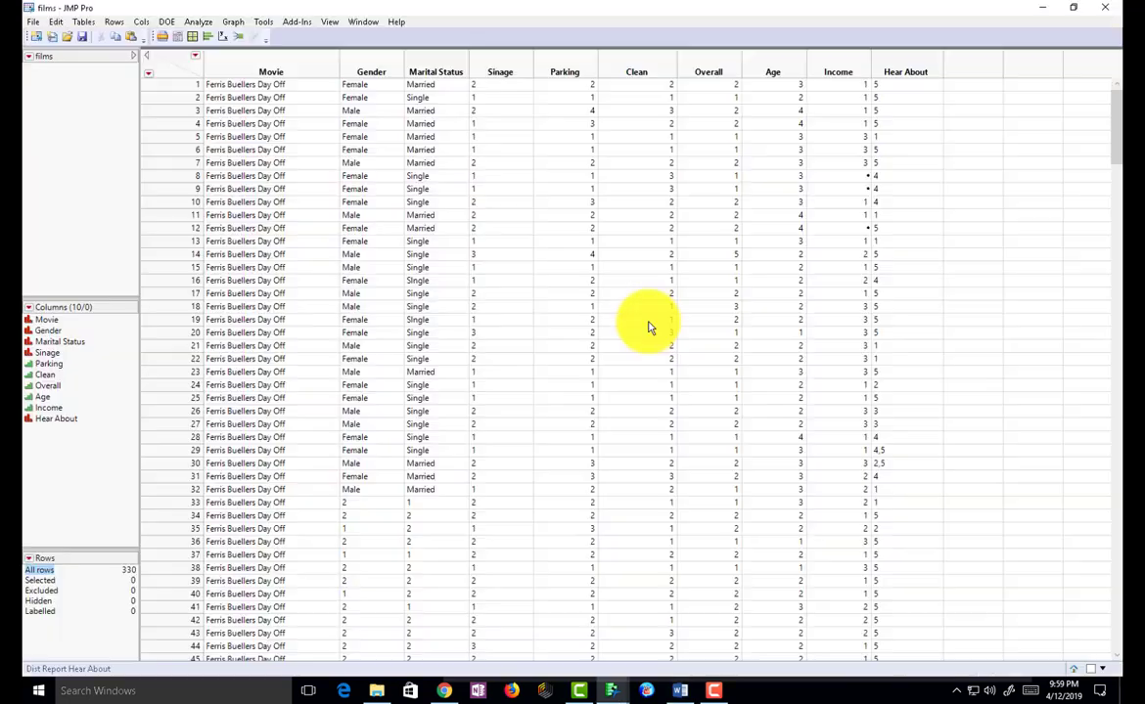
pyautogui.click(371, 72)
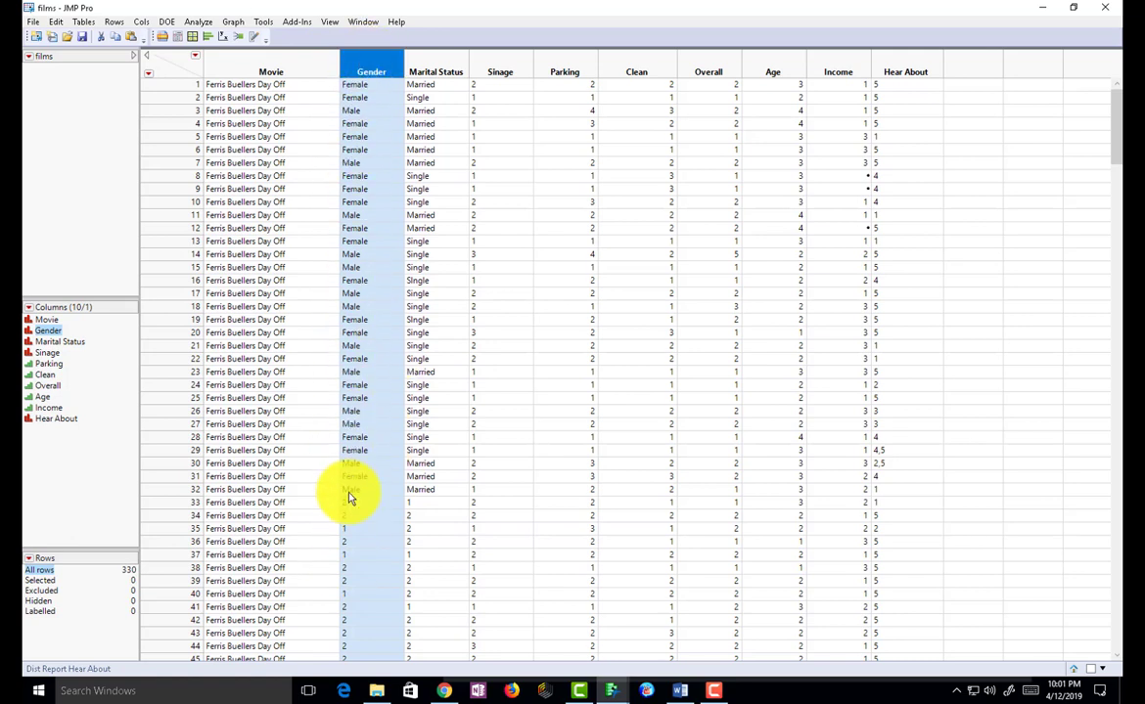
pyautogui.rightClick(361, 61)
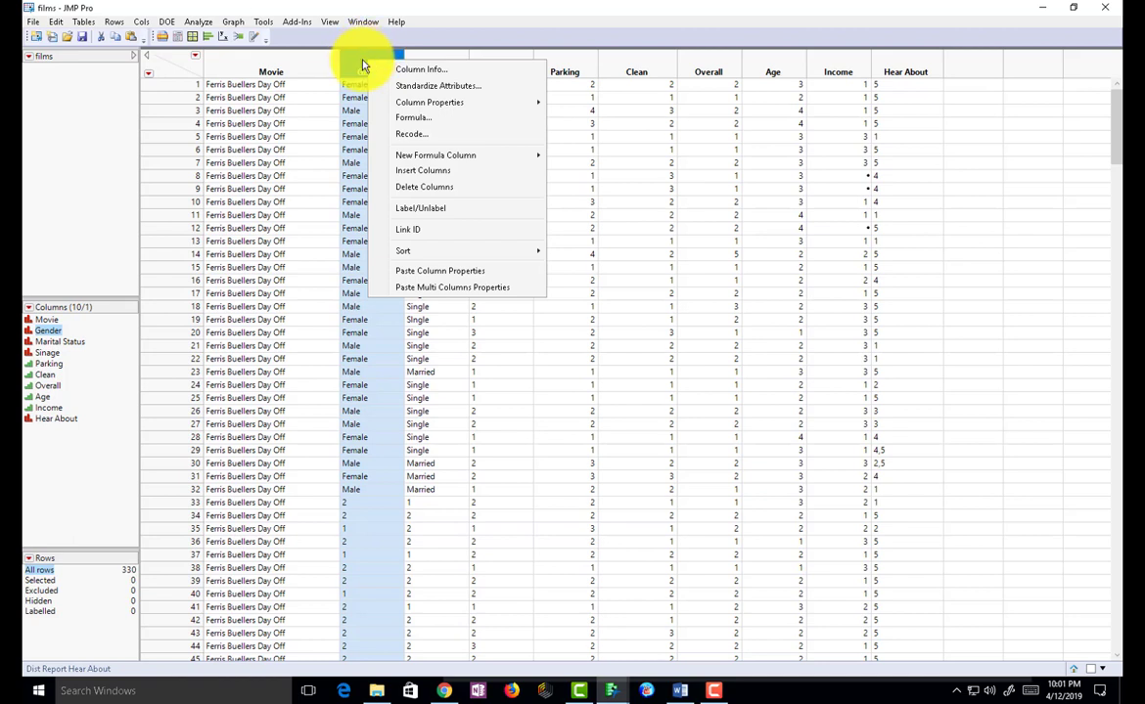
pyautogui.click(431, 138)
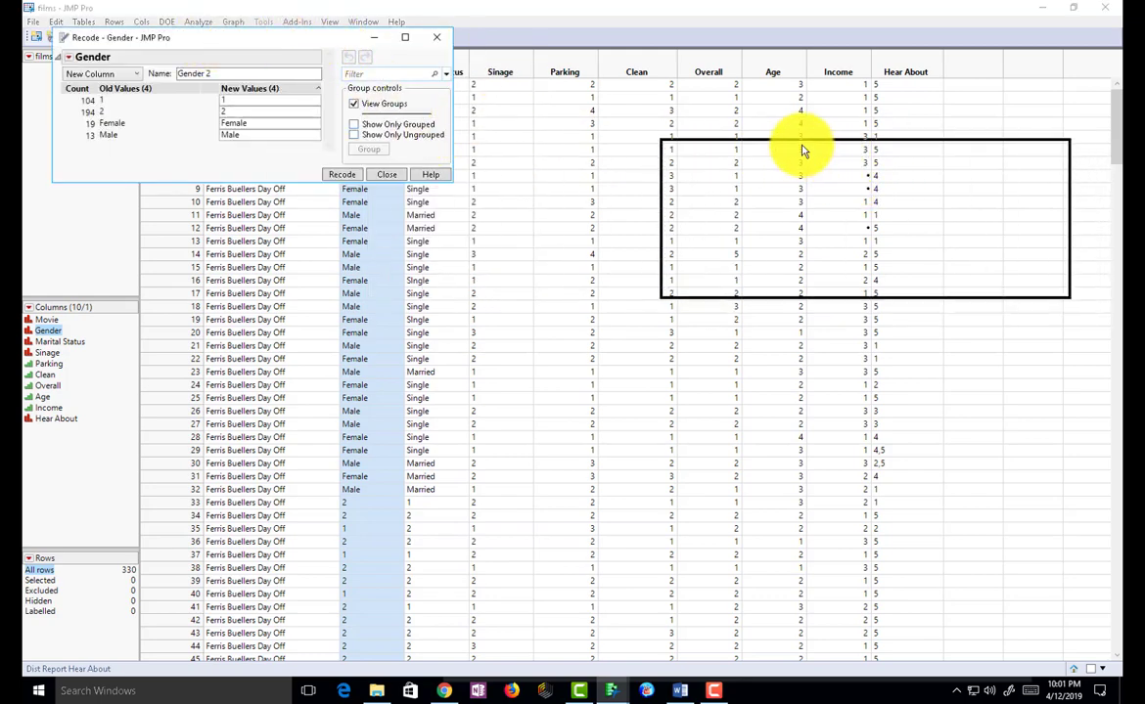
pyautogui.moveTo(147, 37); pyautogui.dragTo(656, 99)
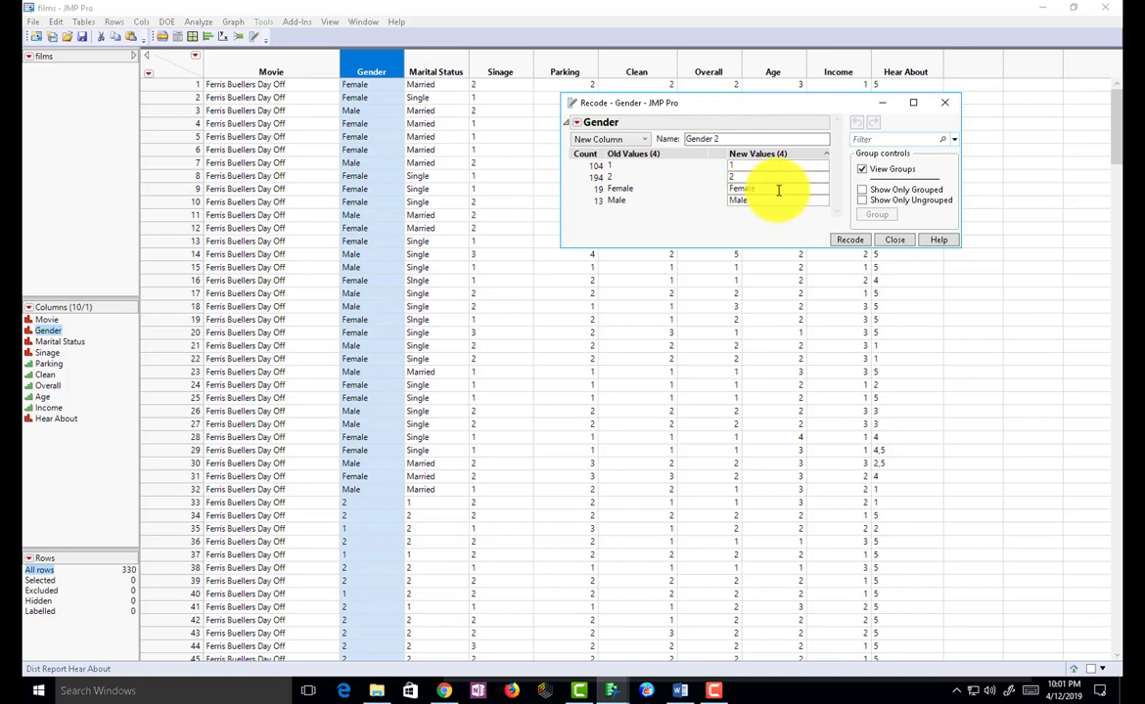
# Step: Recode the Gender values Female to 2 and Male to 1, saving them in the new column Gender 2
pyautogui.click(849, 243)
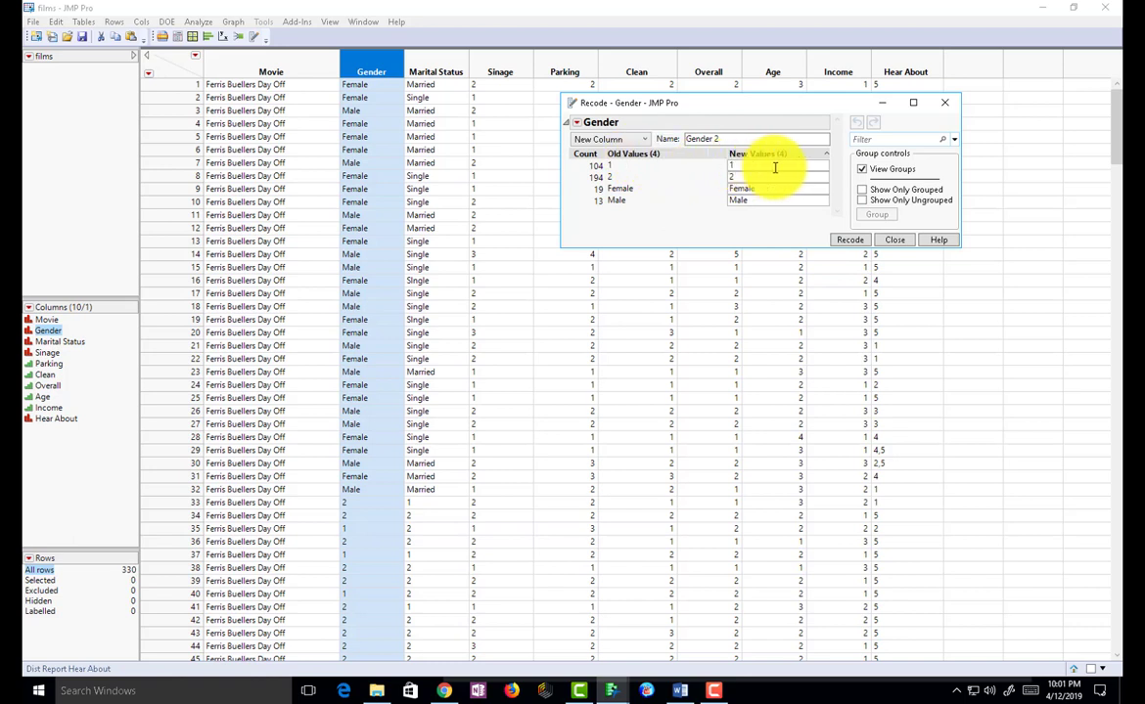
pyautogui.click(740, 190)
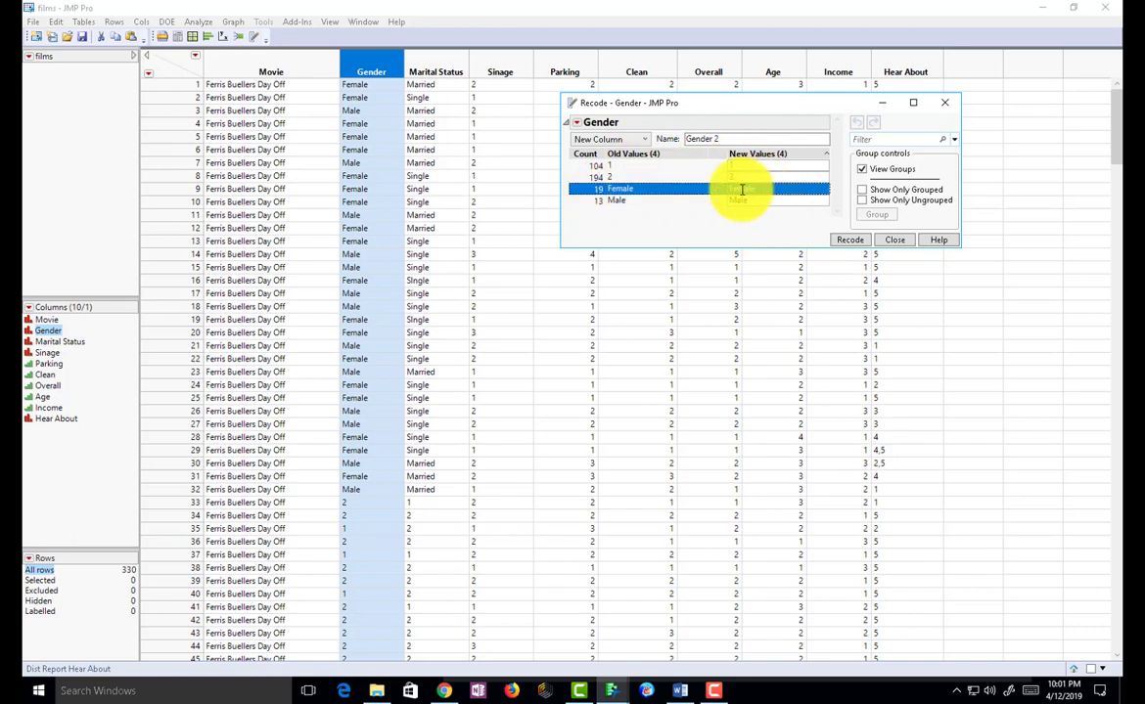
pyautogui.click(718, 190)
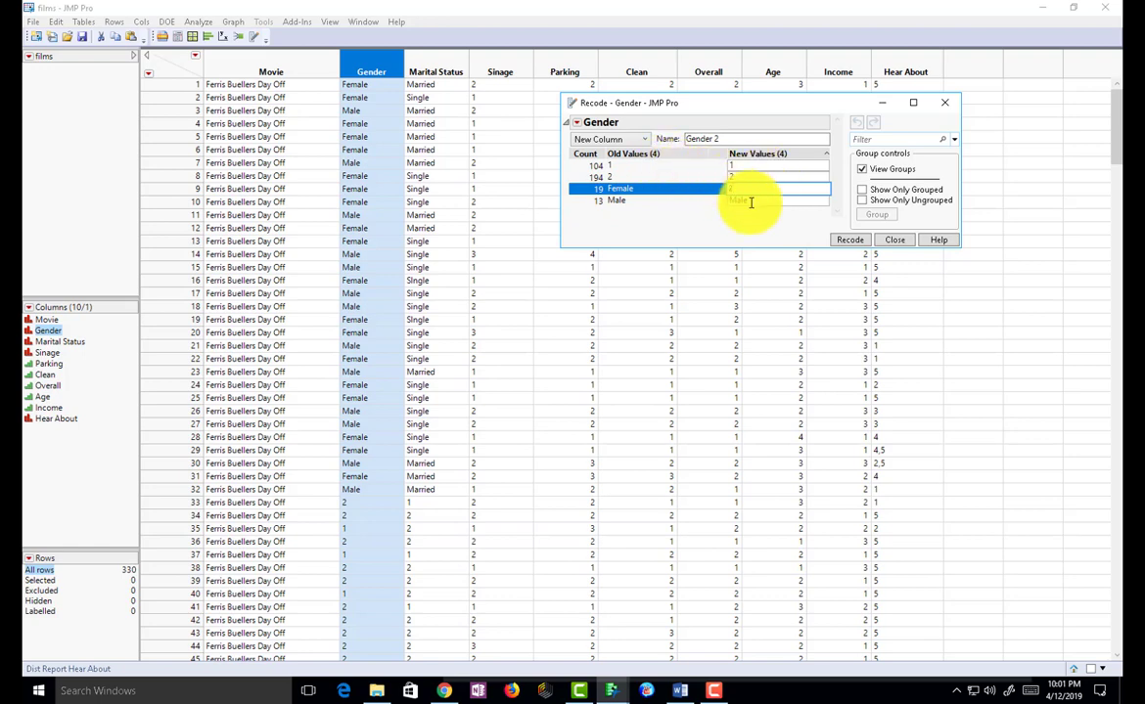
pyautogui.click(748, 200)
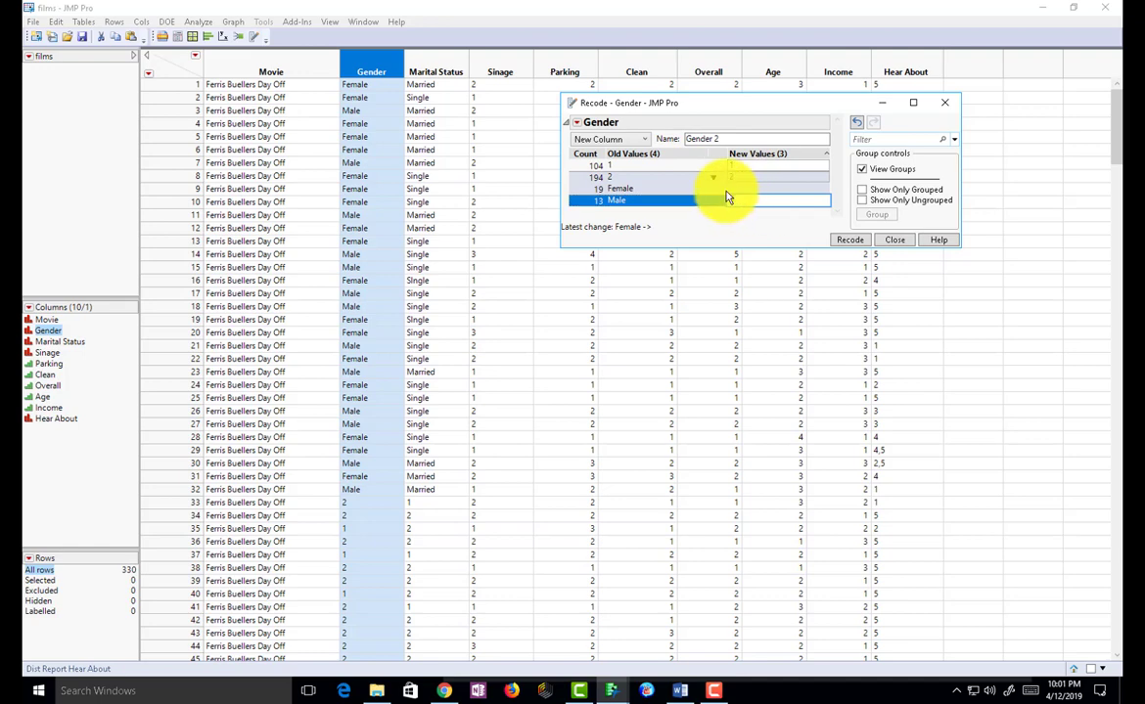
pyautogui.click(735, 224)
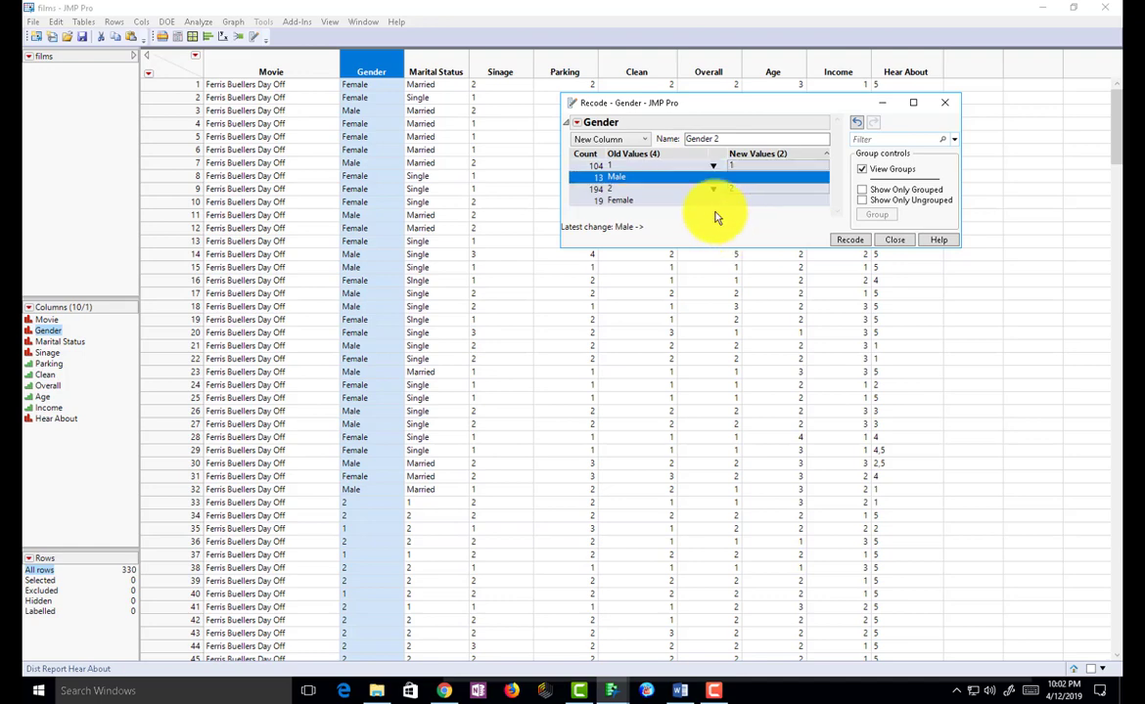
pyautogui.click(857, 245)
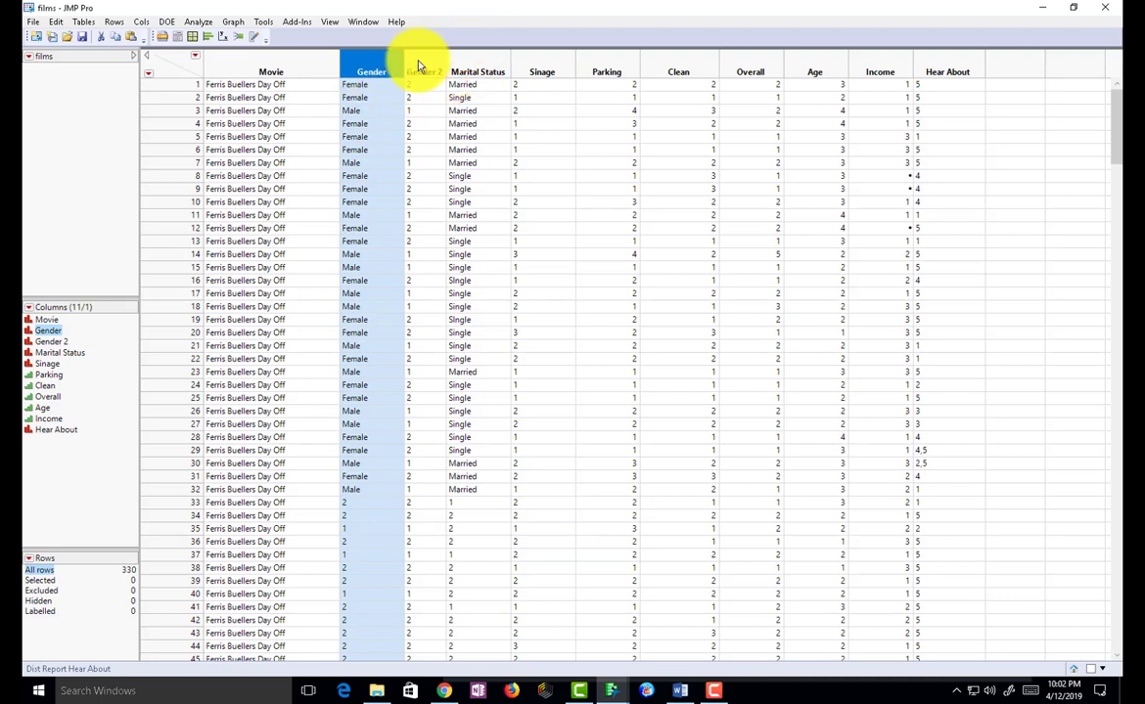
# Step: Delete the original Gender column and rename the Gender 2 column as Gender
pyautogui.rightClick(377, 71)
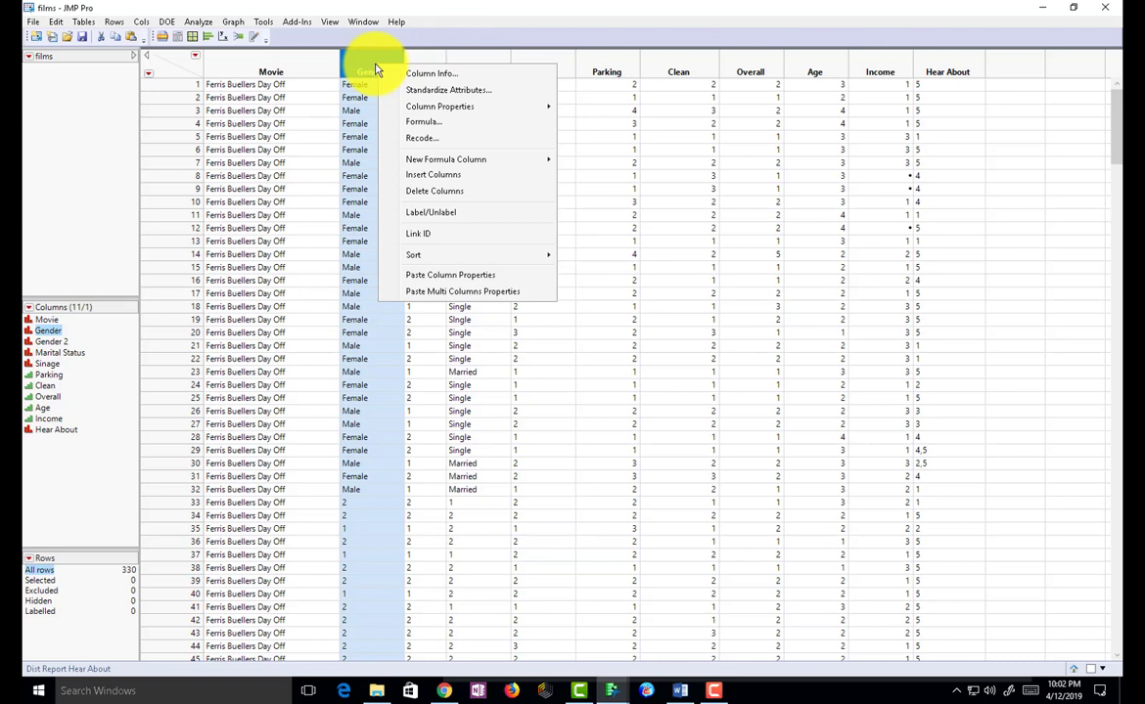
pyautogui.click(370, 65)
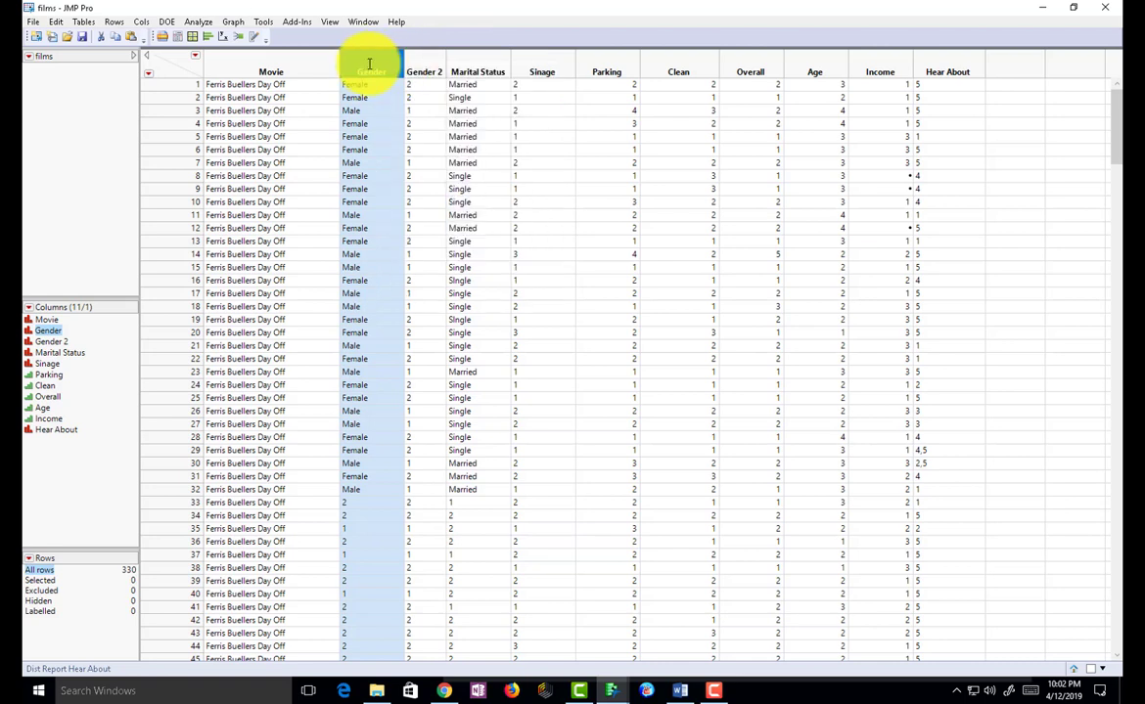
pyautogui.rightClick(371, 63)
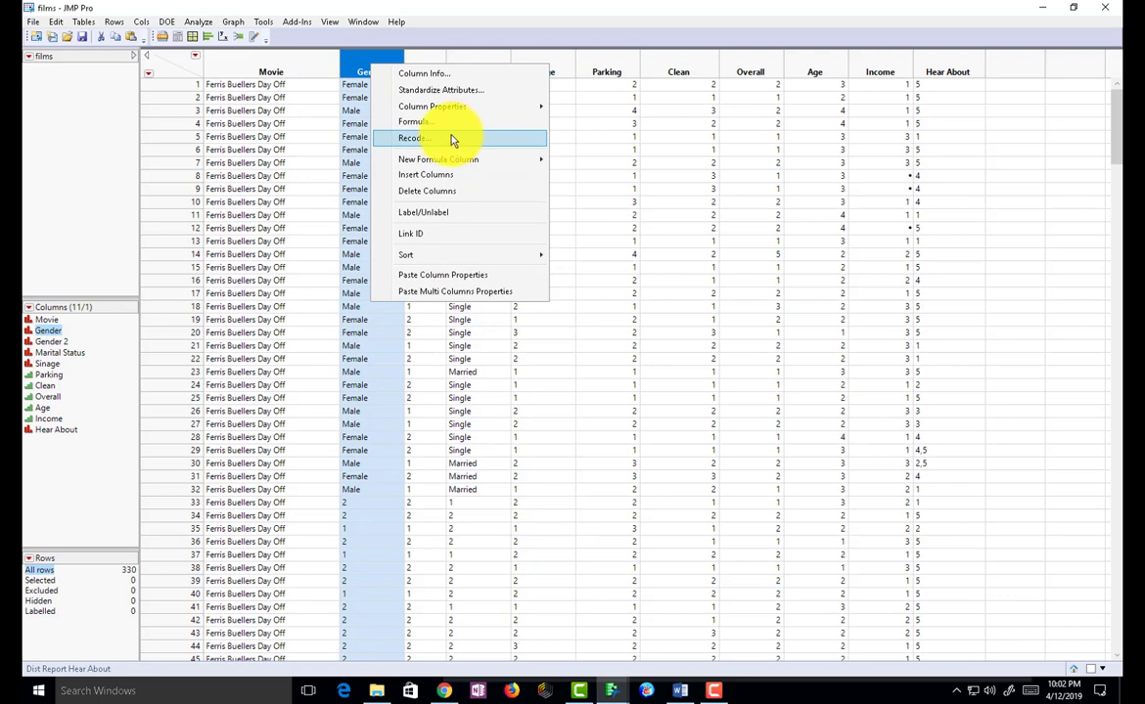
pyautogui.click(452, 190)
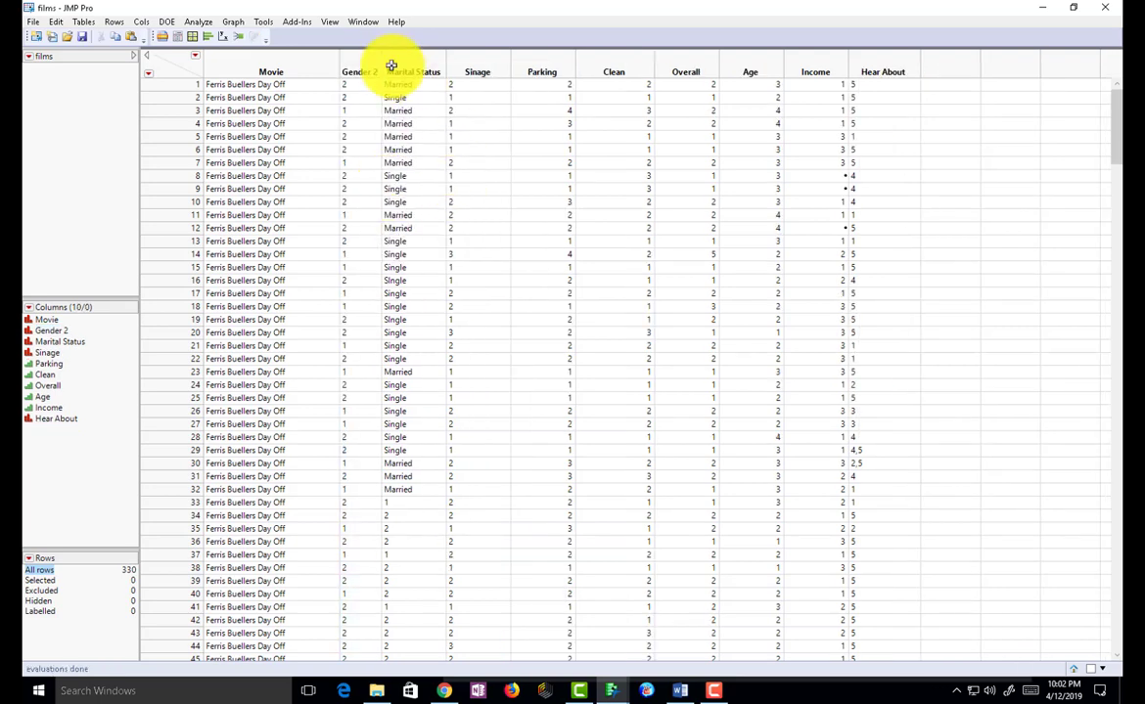
pyautogui.rightClick(362, 67)
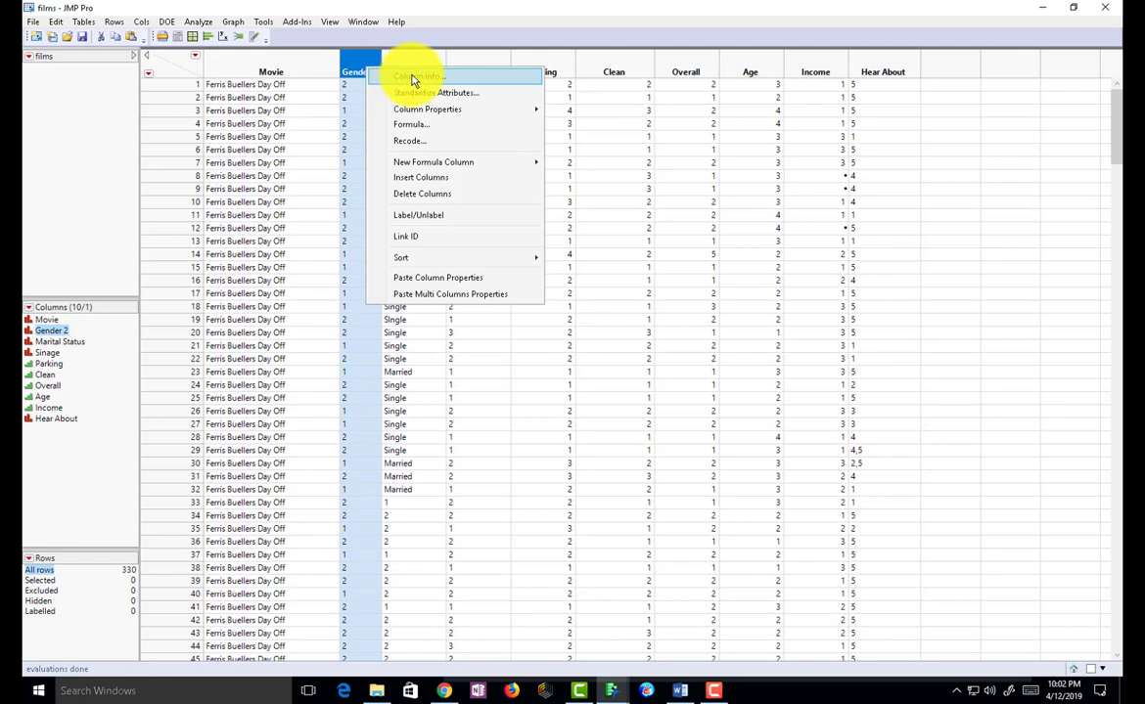
pyautogui.click(411, 79)
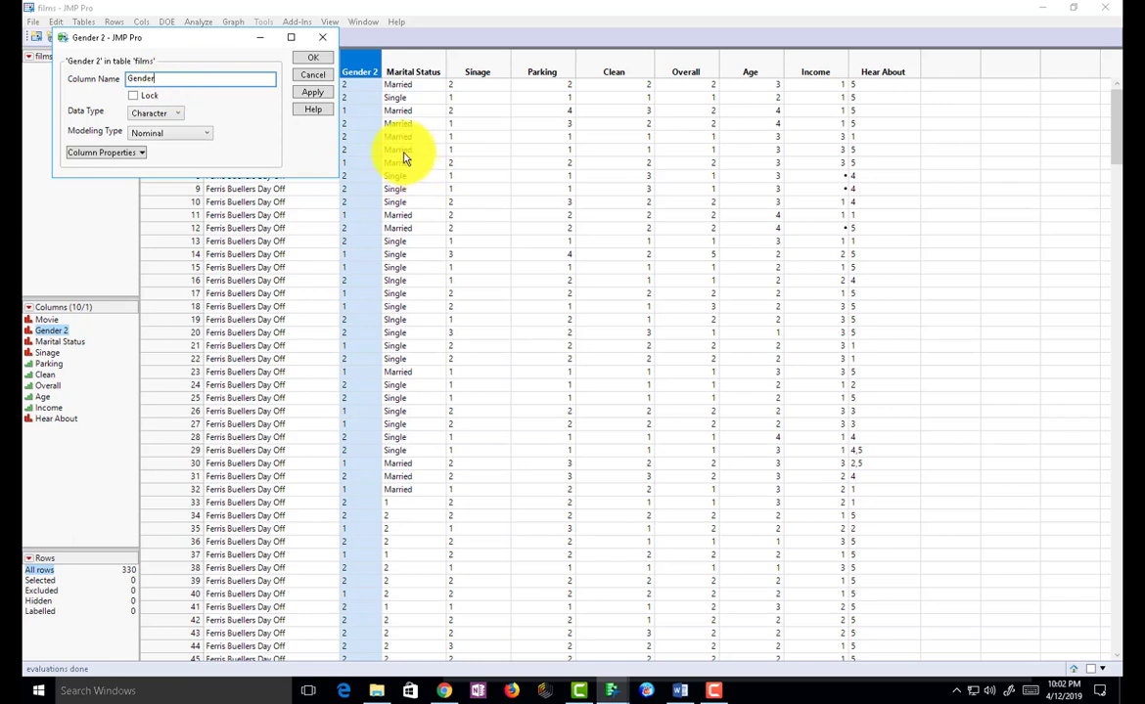
pyautogui.click(313, 57)
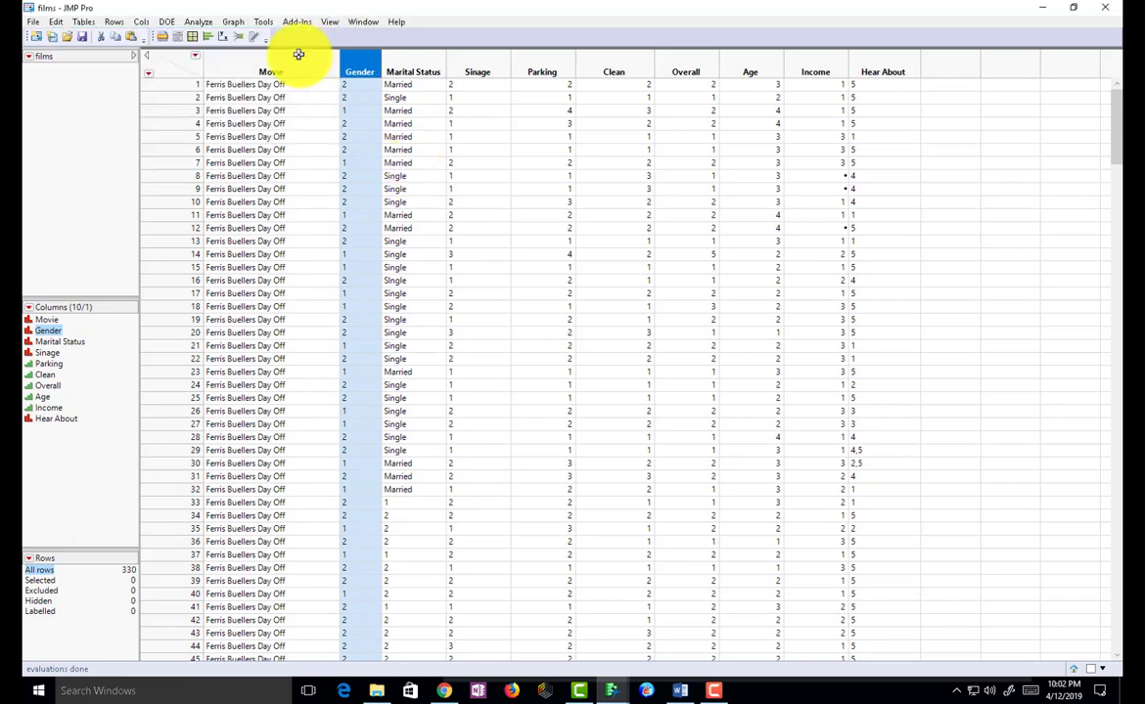
# Step: Open Recode for the Marital Status column, move the dialog clear of that column, and set Married to 1
pyautogui.click(426, 65)
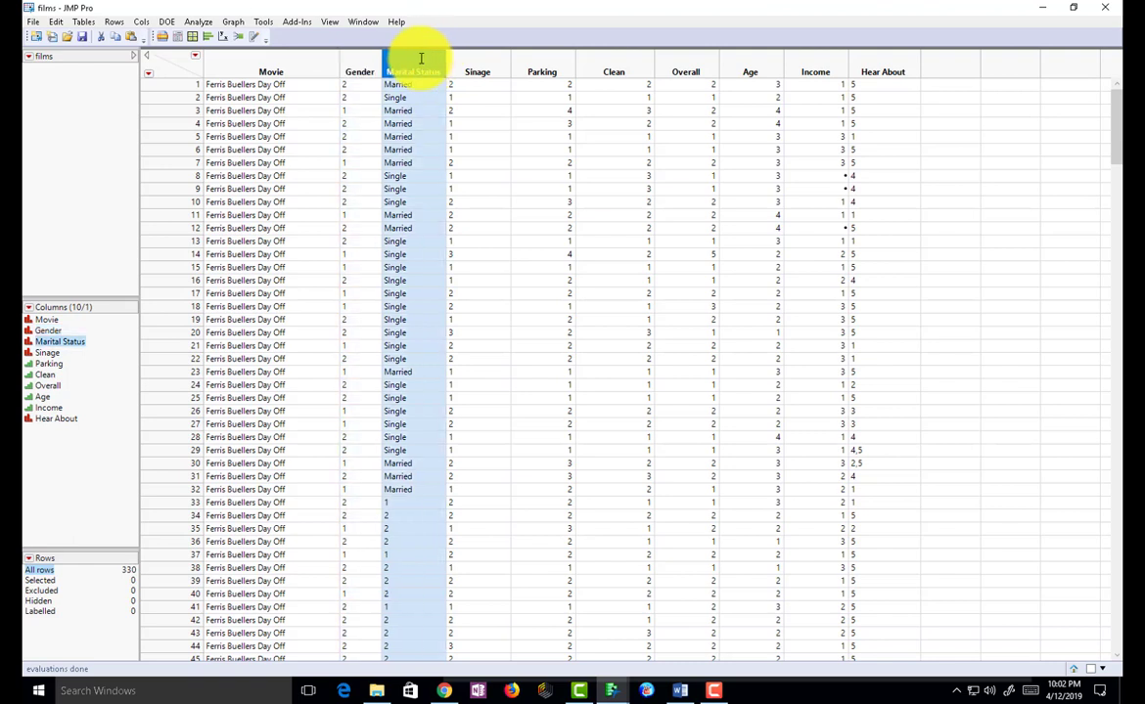
pyautogui.rightClick(416, 67)
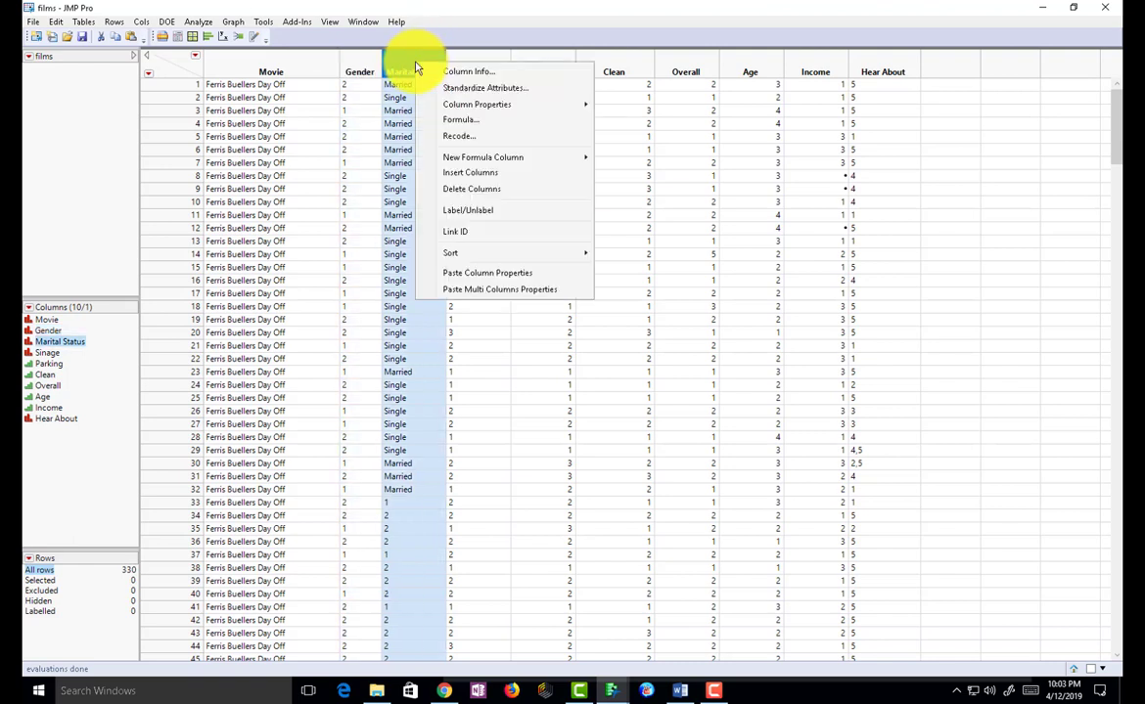
pyautogui.click(459, 136)
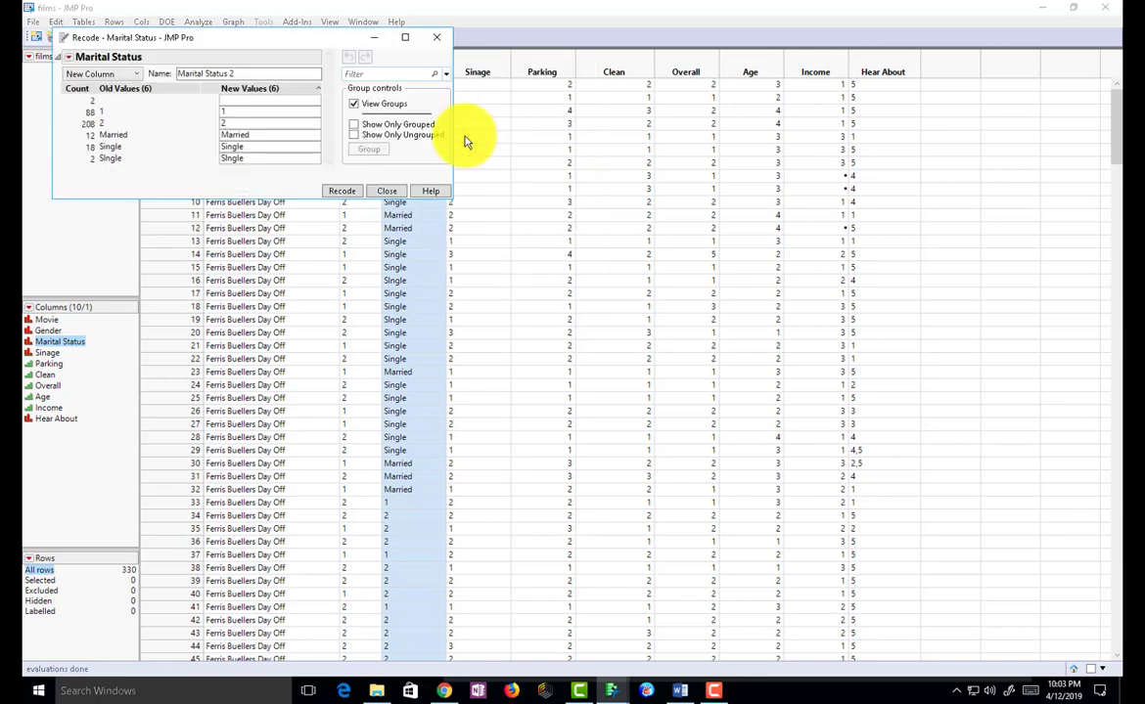
pyautogui.moveTo(413, 102); pyautogui.dragTo(689, 89)
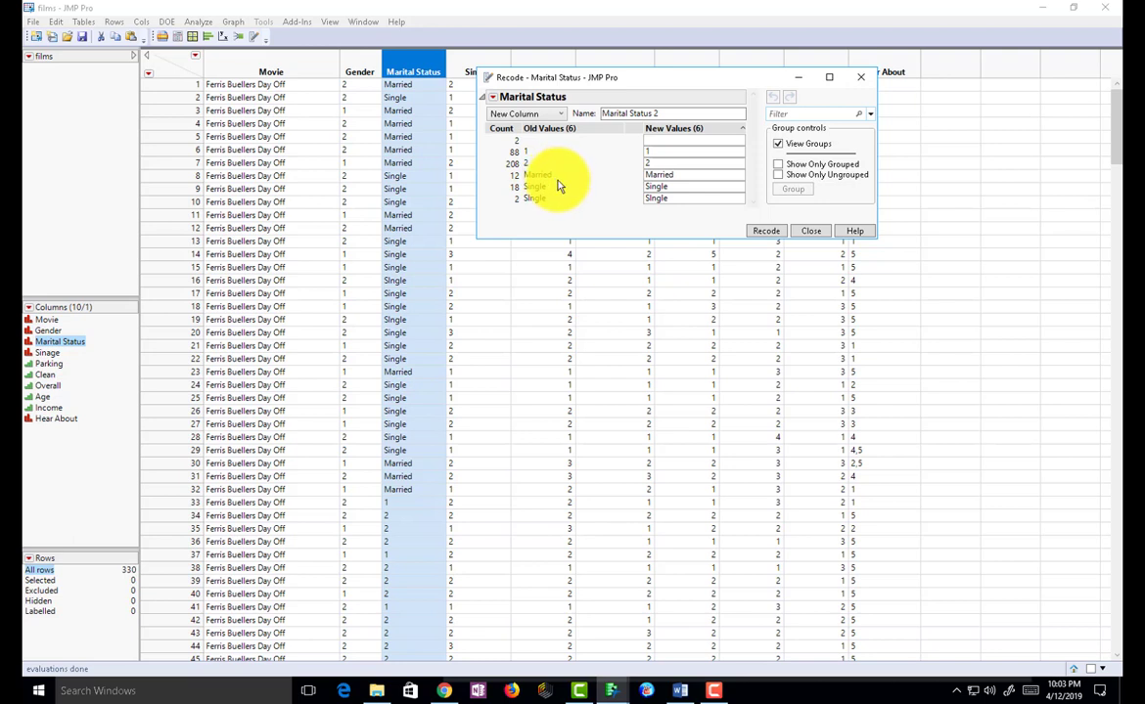
pyautogui.click(694, 173)
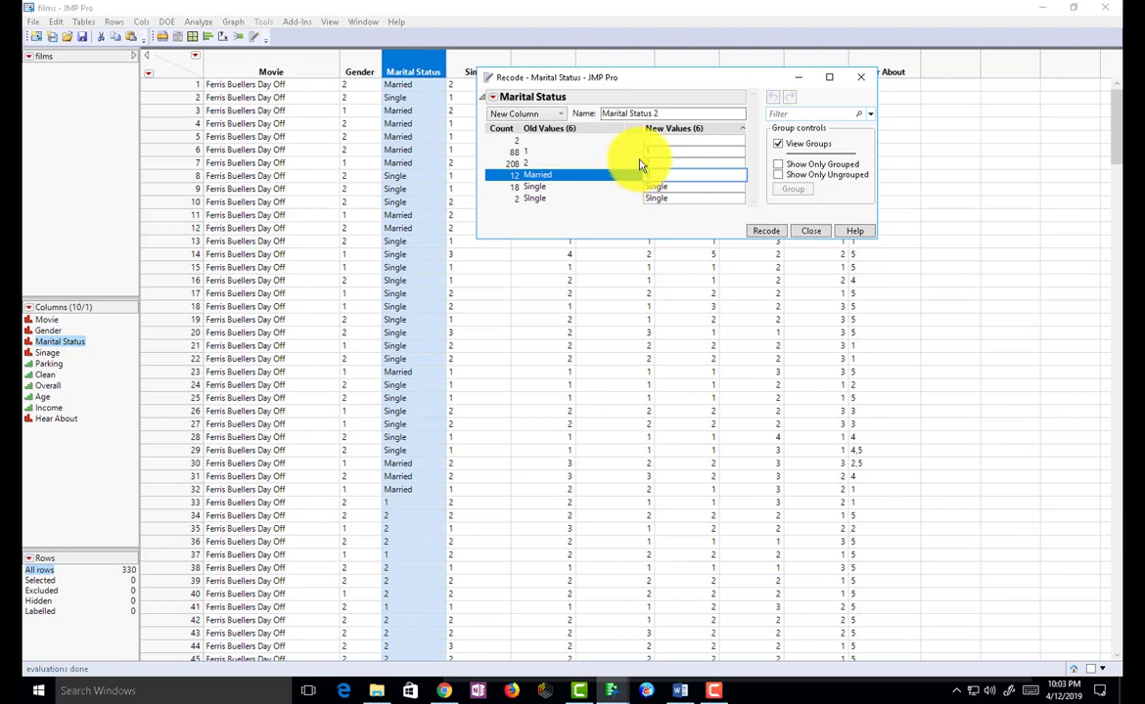
pyautogui.write('2')
pyautogui.press('Return')
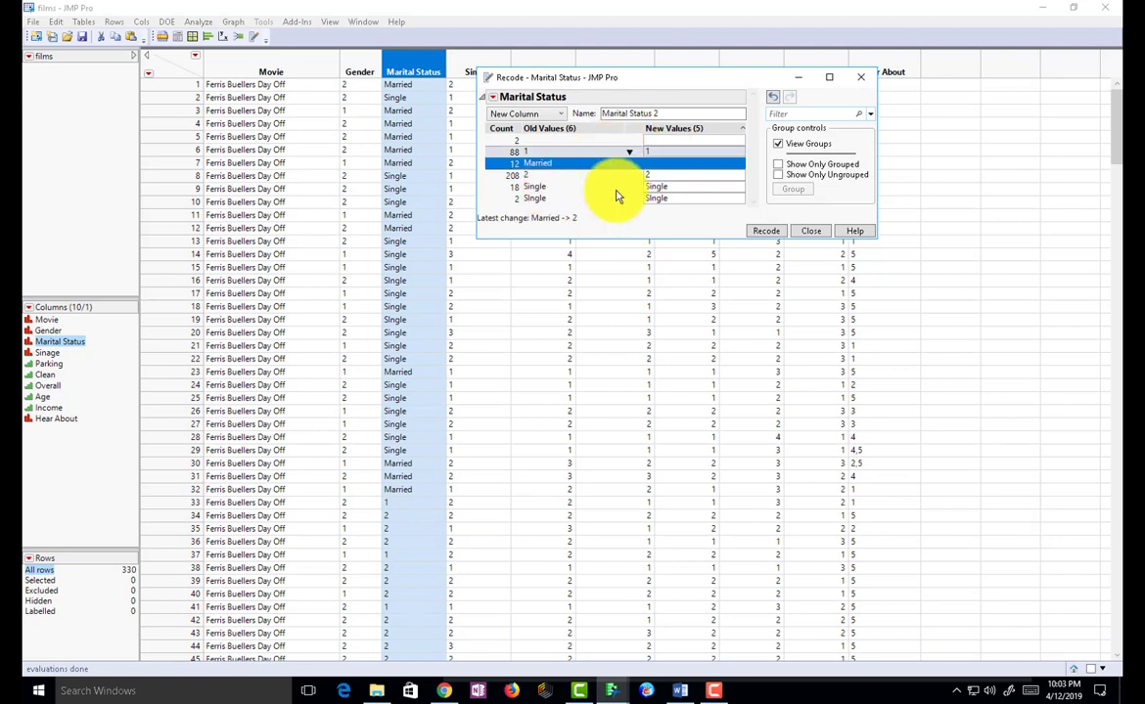
# Step: Set both spellings of Single to 2 and save the recoded values in the new column Marital Status 2
pyautogui.click(628, 183)
pyautogui.click(688, 186)
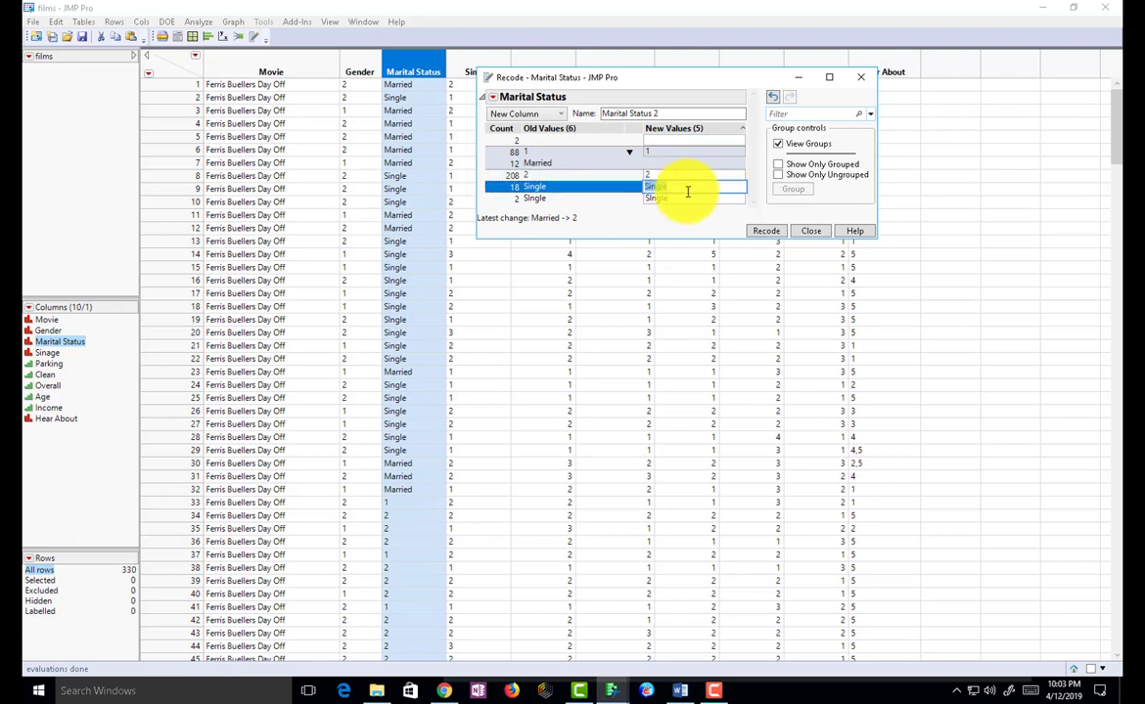
pyautogui.press('Return')
pyautogui.click(612, 197)
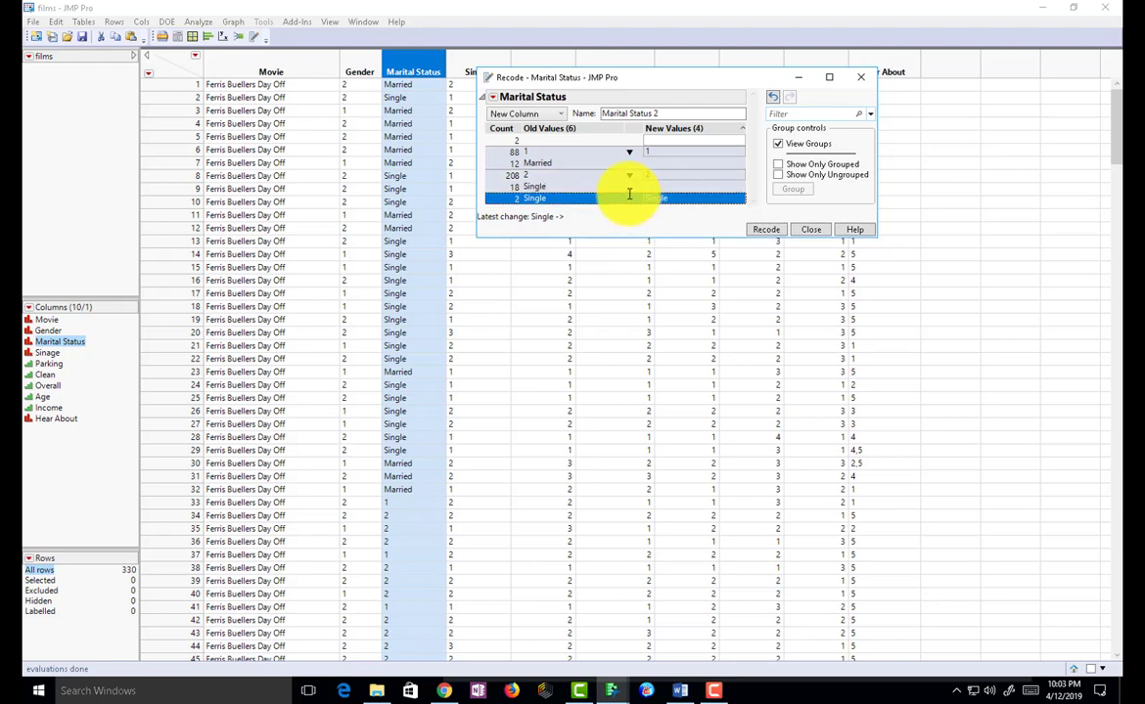
pyautogui.click(628, 197)
pyautogui.write('2')
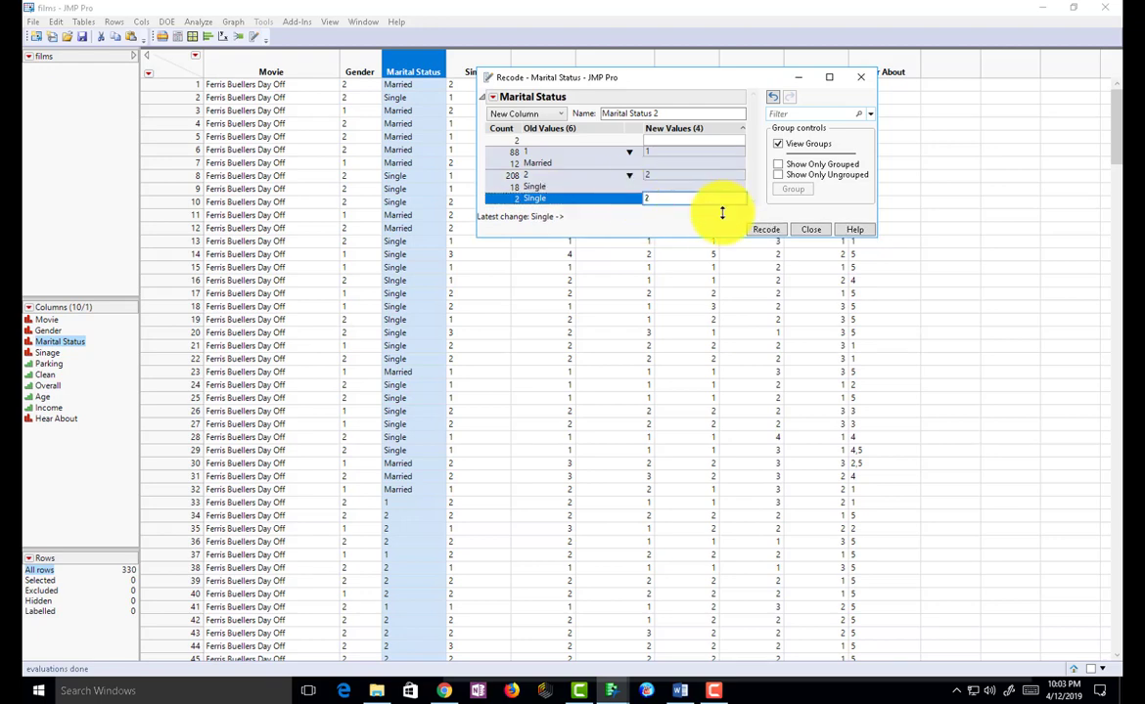
pyautogui.click(763, 231)
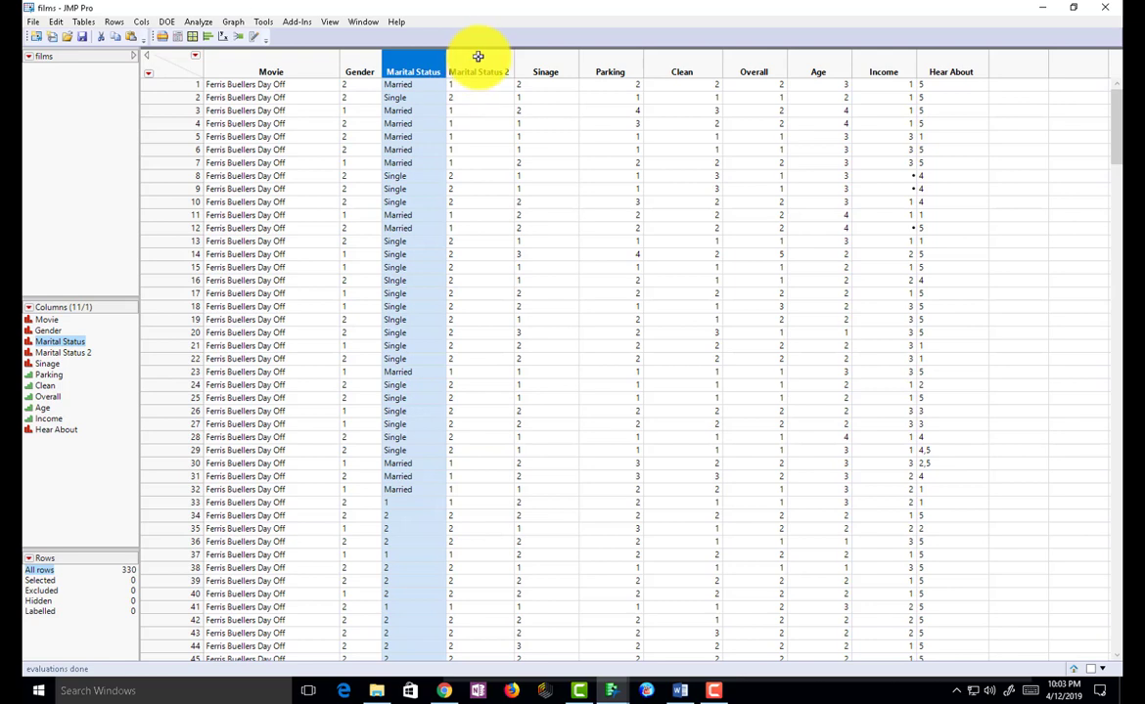
# Step: Delete the original Marital Status column and rename Marital Status 2 as Marital Status
pyautogui.rightClick(419, 65)
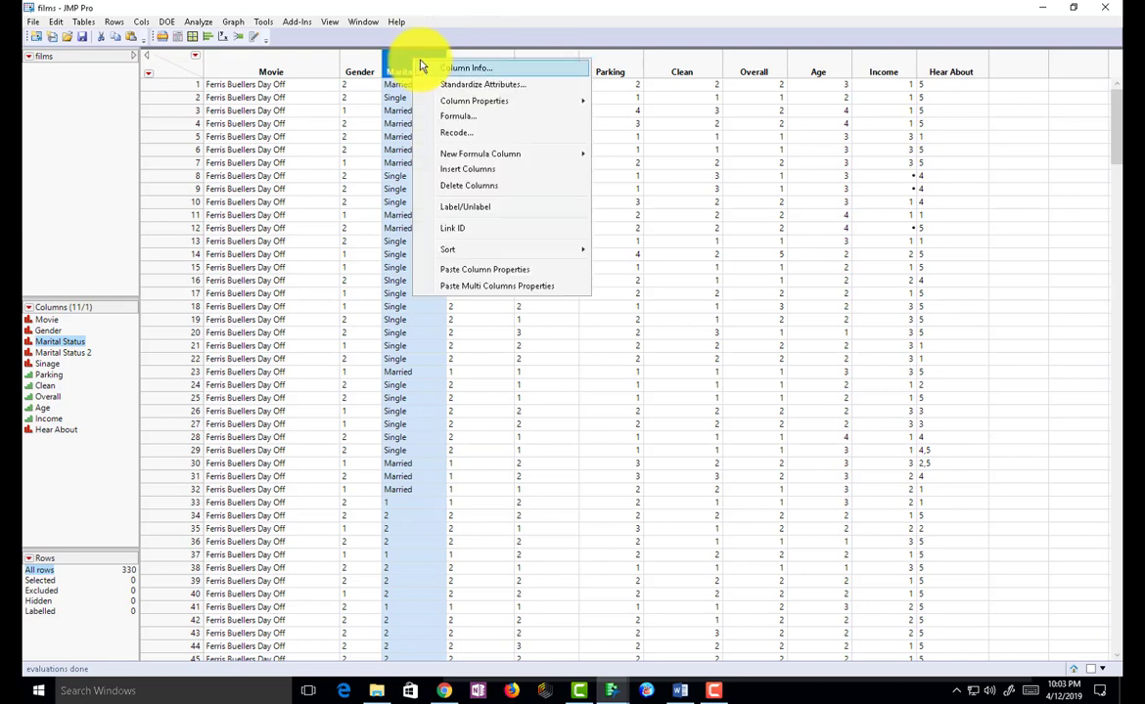
pyautogui.click(484, 186)
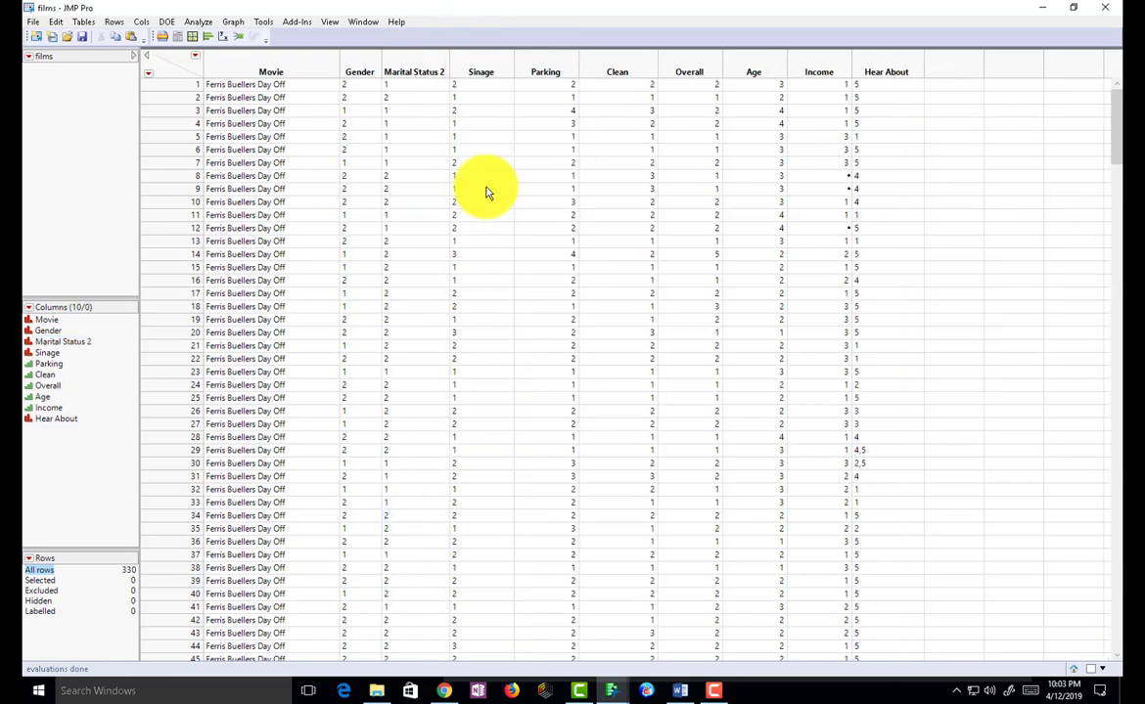
pyautogui.rightClick(417, 64)
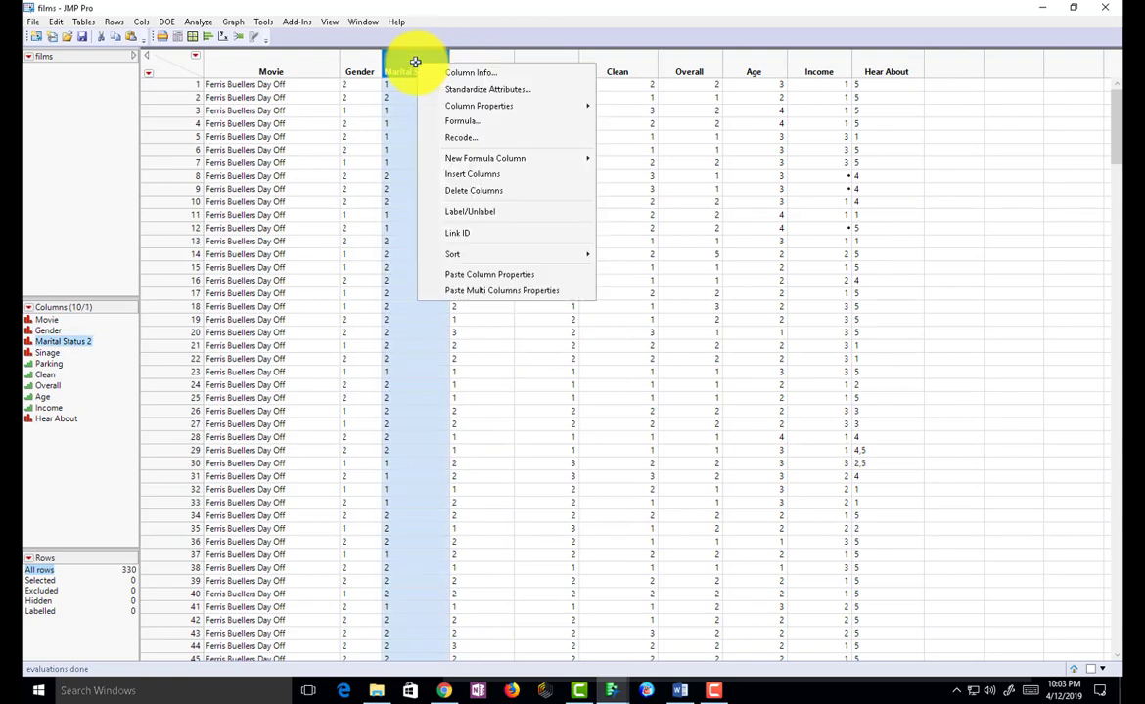
pyautogui.click(481, 78)
pyautogui.click(204, 77)
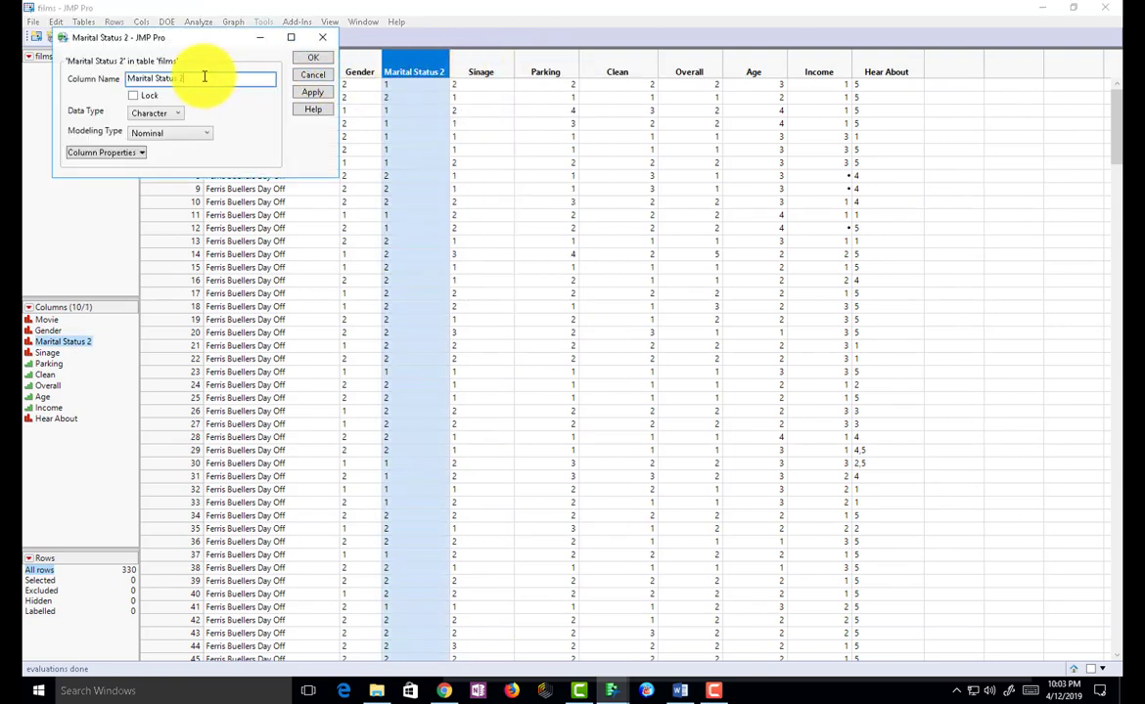
pyautogui.press('BackSpace')
pyautogui.press('BackSpace')
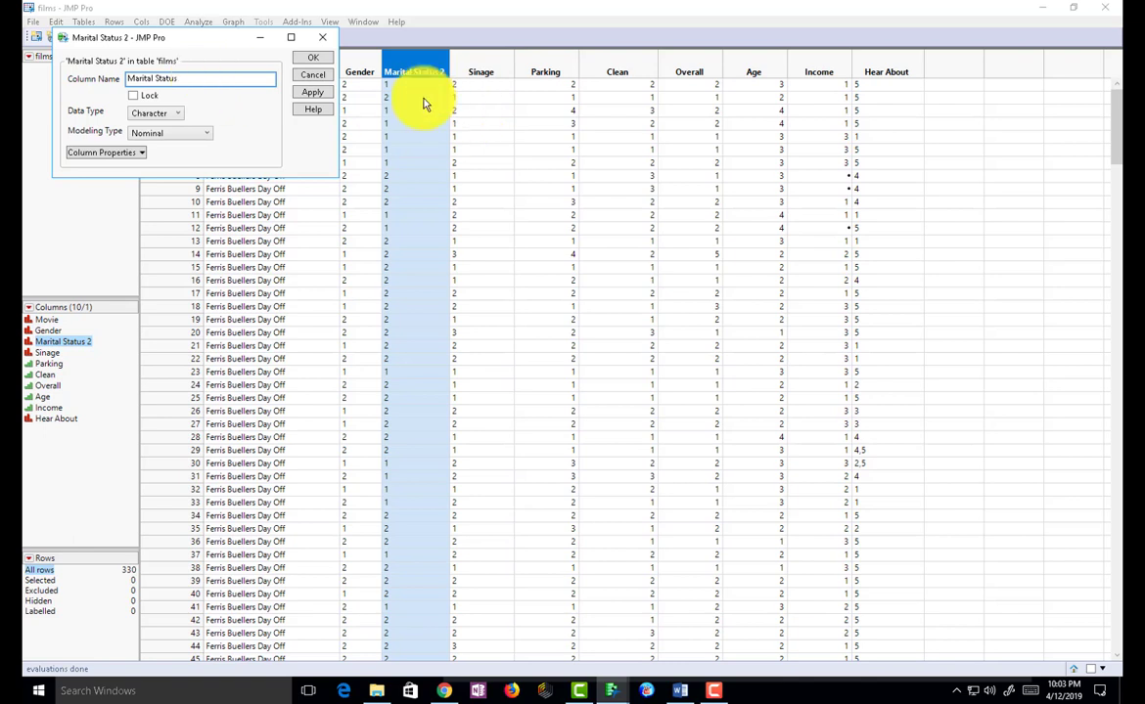
pyautogui.click(313, 56)
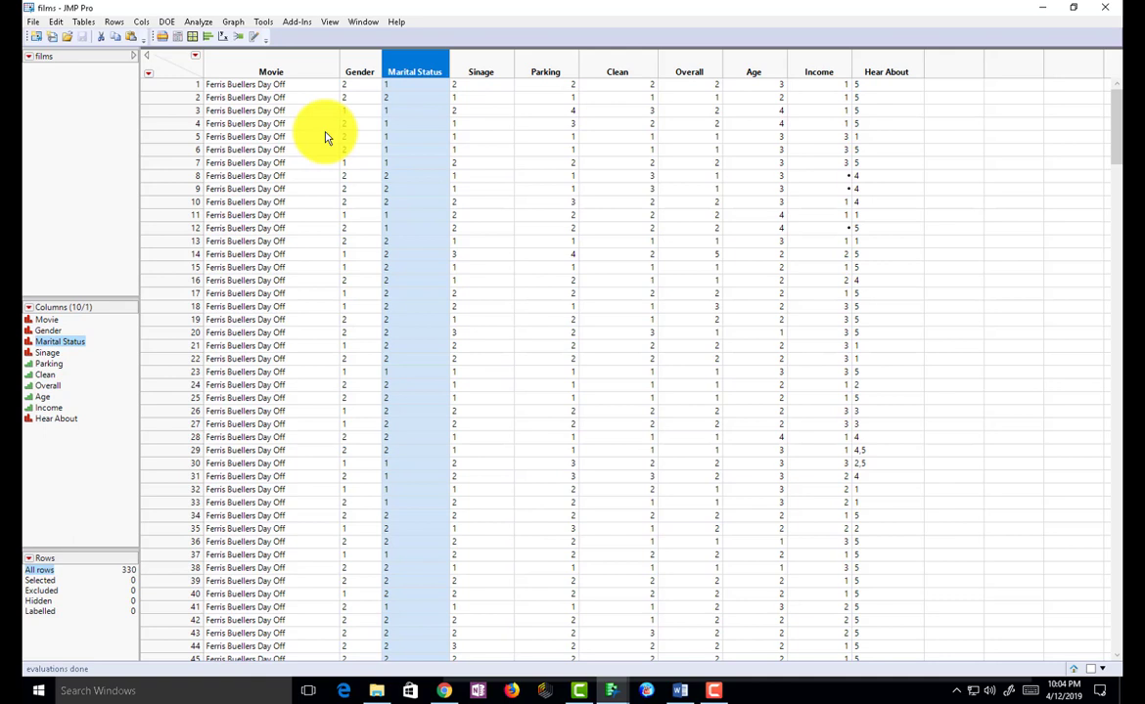
pyautogui.press('XF86AudioLowerVolume')
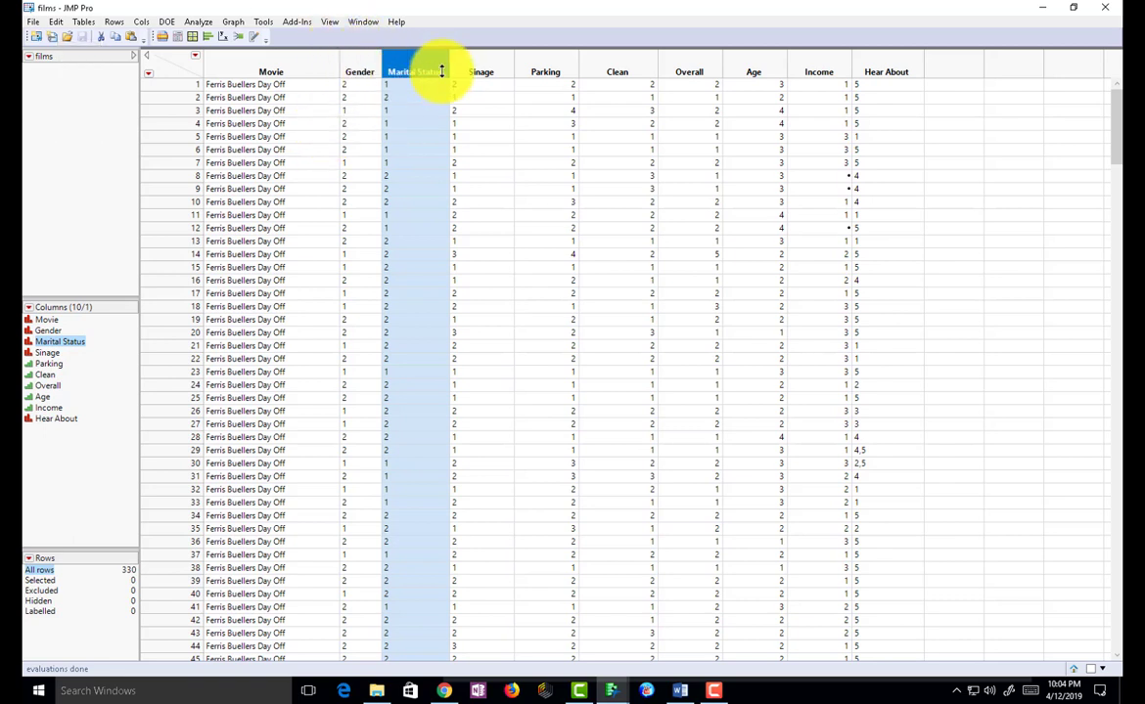
pyautogui.click(359, 65)
pyautogui.click(403, 64)
pyautogui.click(358, 64)
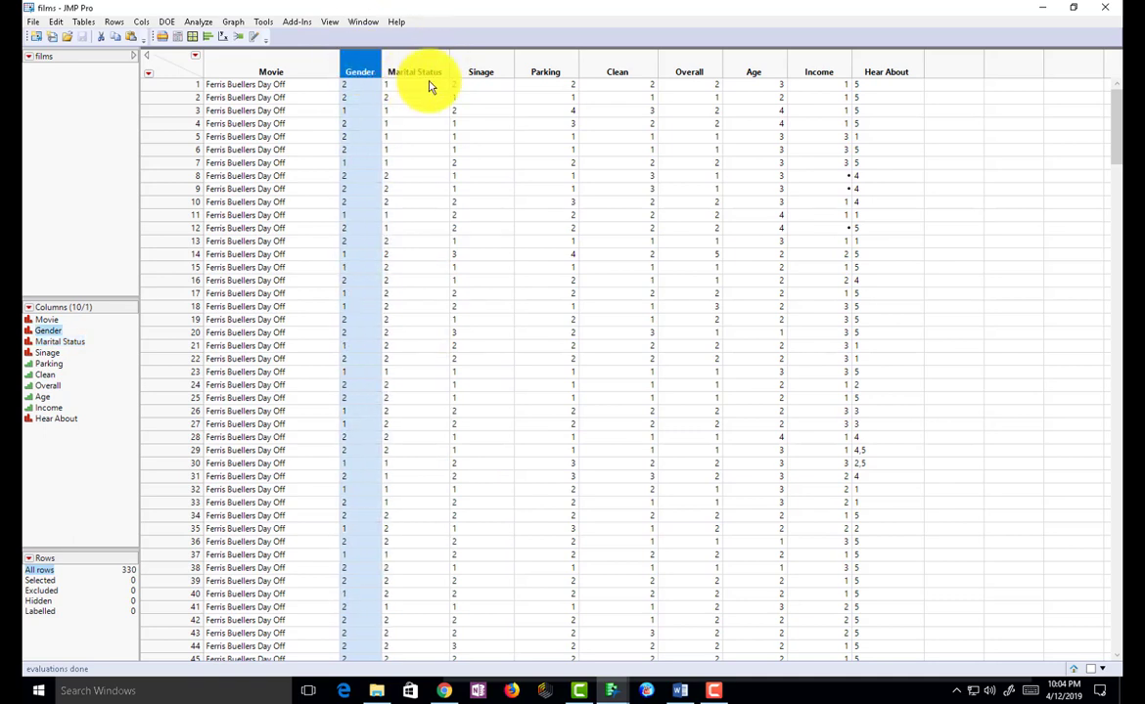
pyautogui.click(177, 60)
# Step: Create a Distribution report with Gender and Marital Status as the Y columns
pyautogui.click(196, 22)
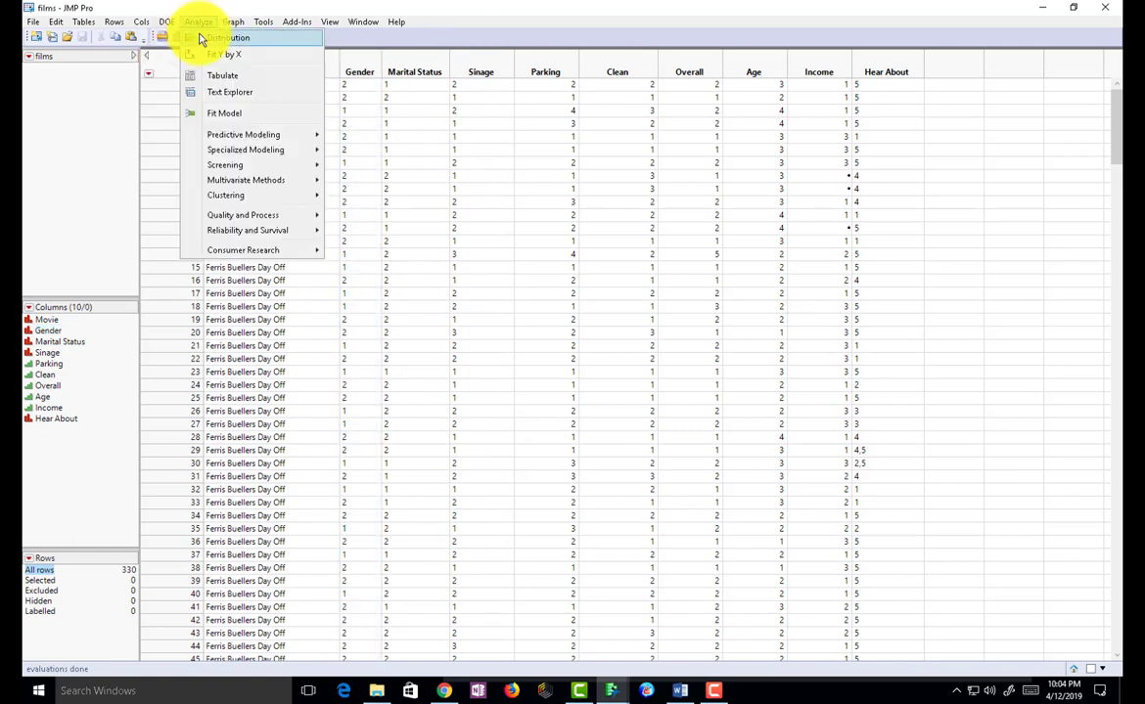
pyautogui.click(228, 38)
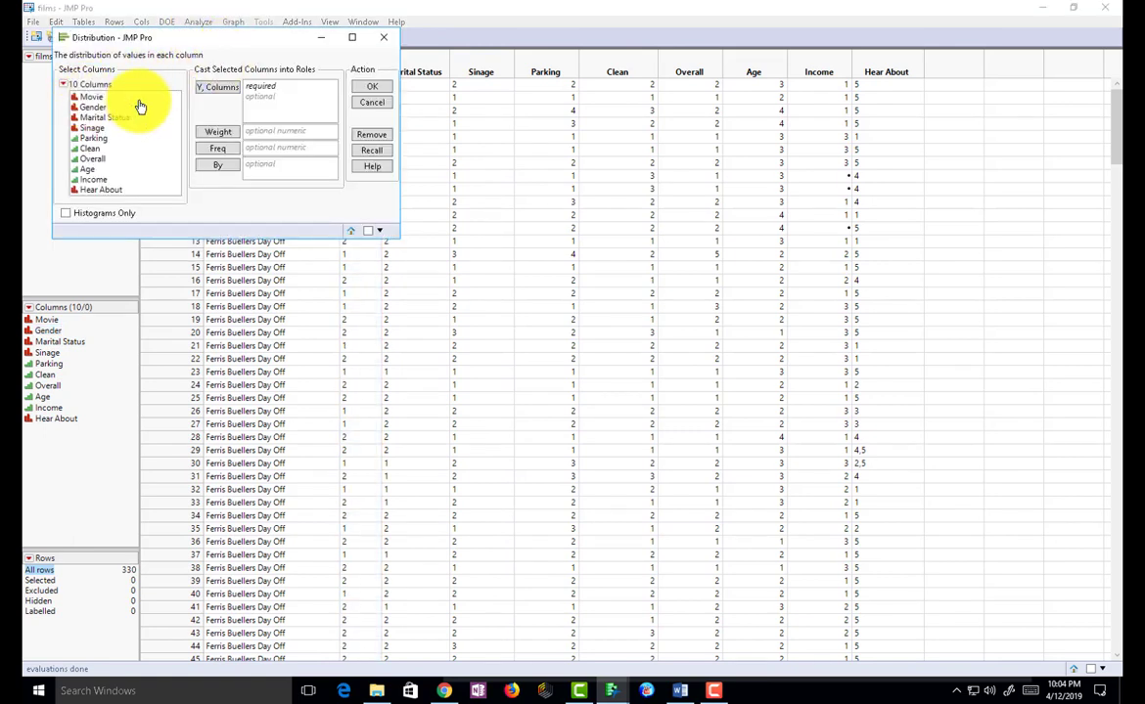
pyautogui.click(98, 108)
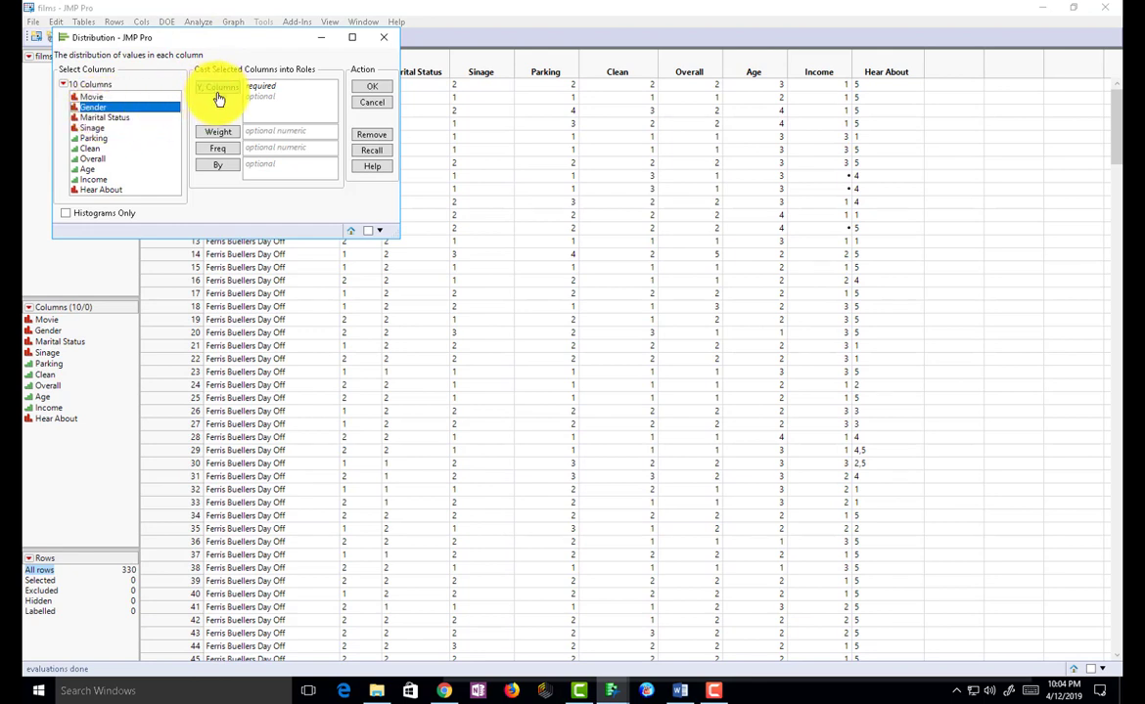
pyautogui.click(219, 91)
pyautogui.click(102, 117)
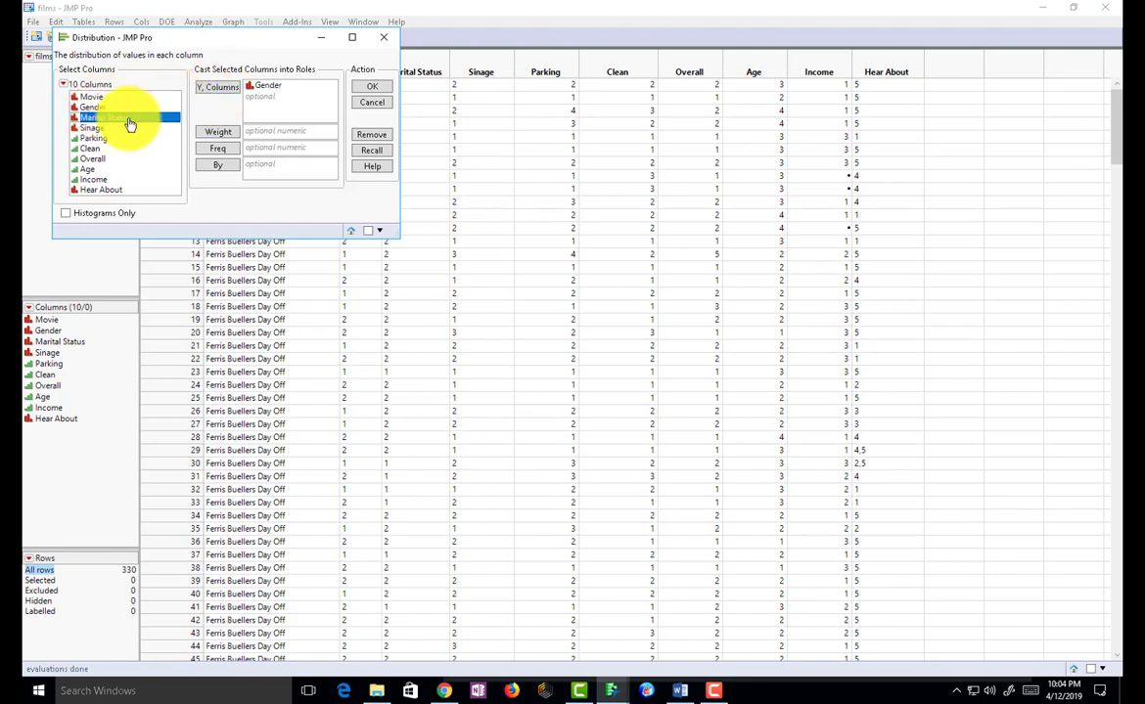
pyautogui.click(219, 91)
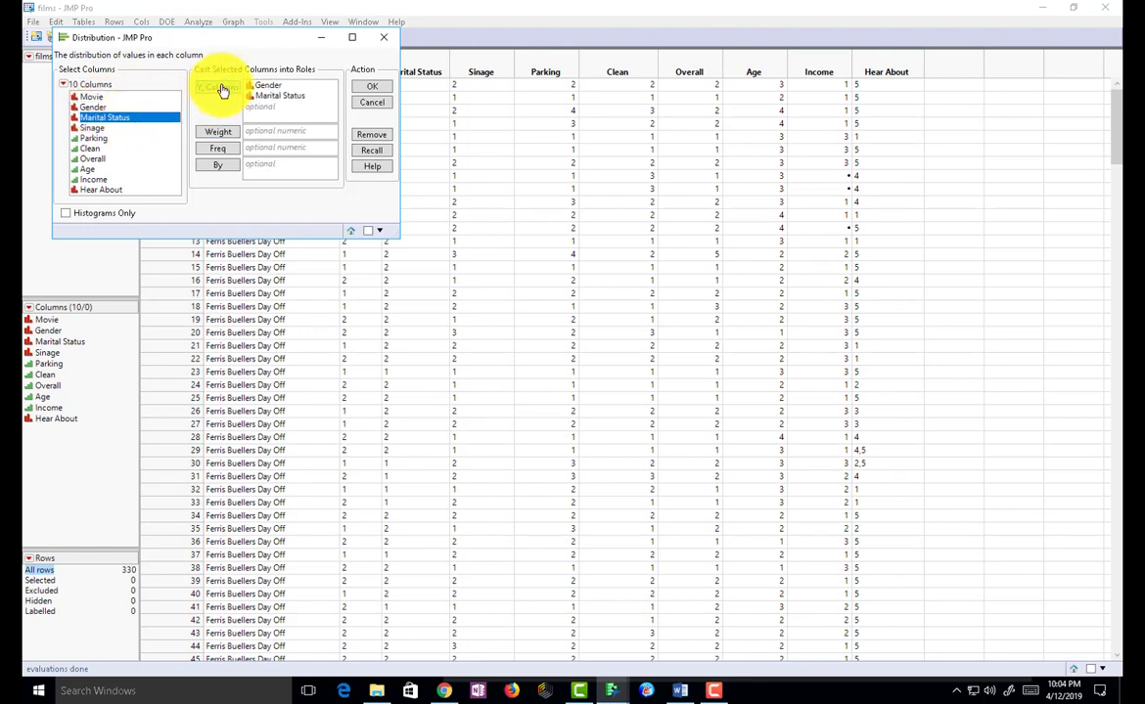
pyautogui.click(367, 89)
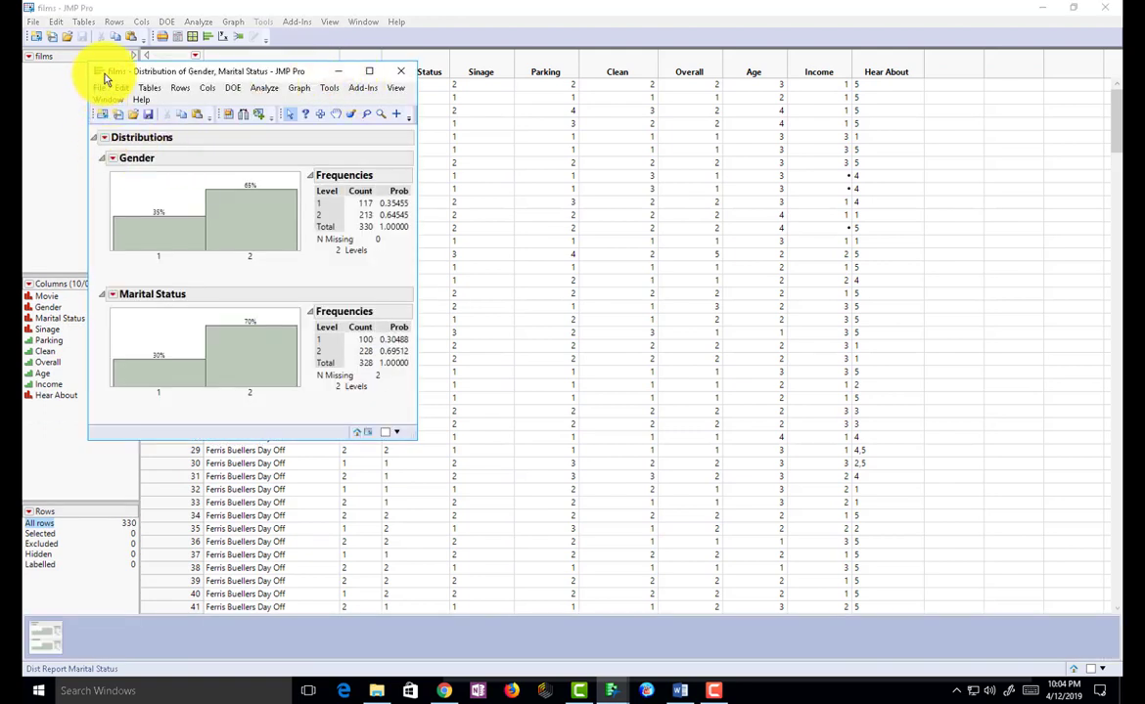
# Step: Turn off stacking so the two distributions stand side by side, and enlarge the report window to fit them
pyautogui.click(104, 137)
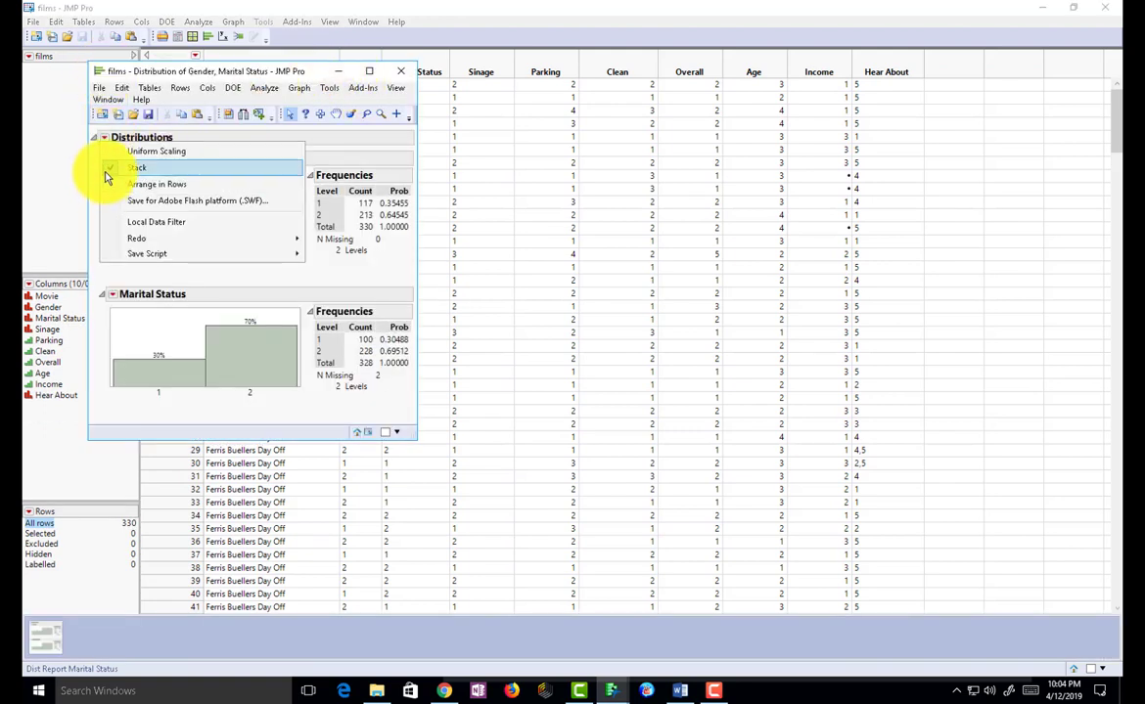
pyautogui.click(107, 177)
pyautogui.moveTo(354, 476); pyautogui.dragTo(510, 533)
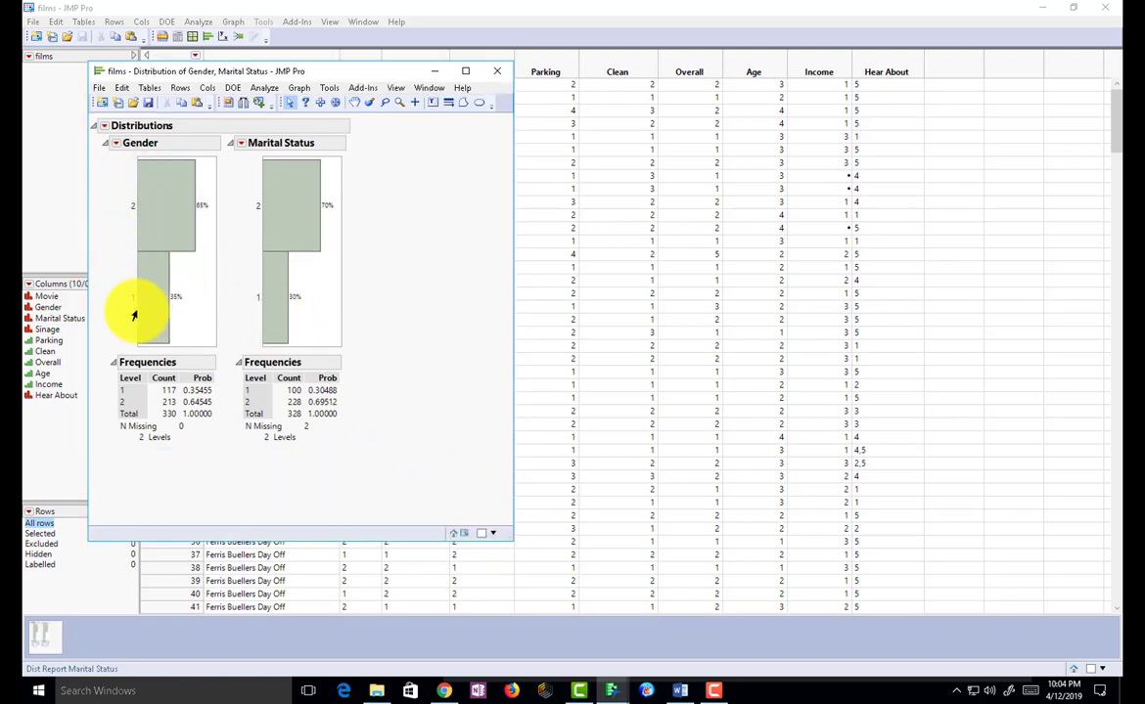
pyautogui.moveTo(172, 315)
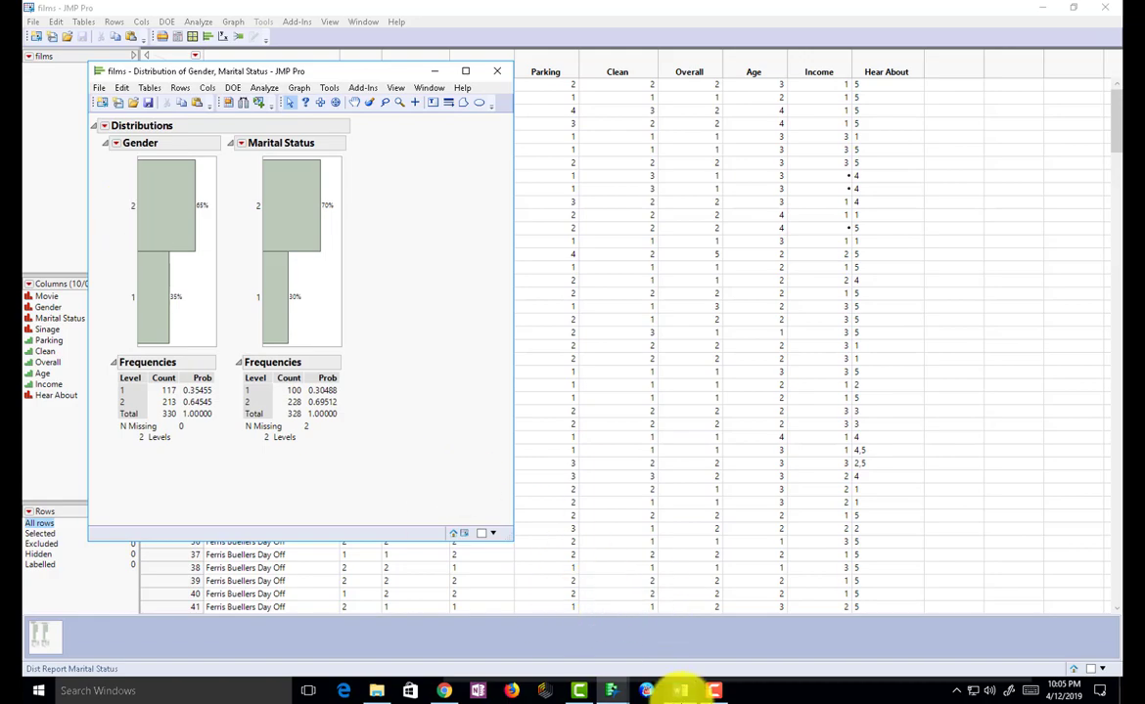
# Step: Switch to the Word document, find the variable definitions, and shrink its window to compare the Gender and Marital Status codes with the report
pyautogui.click(680, 689)
pyautogui.scroll(20, 646, 321)
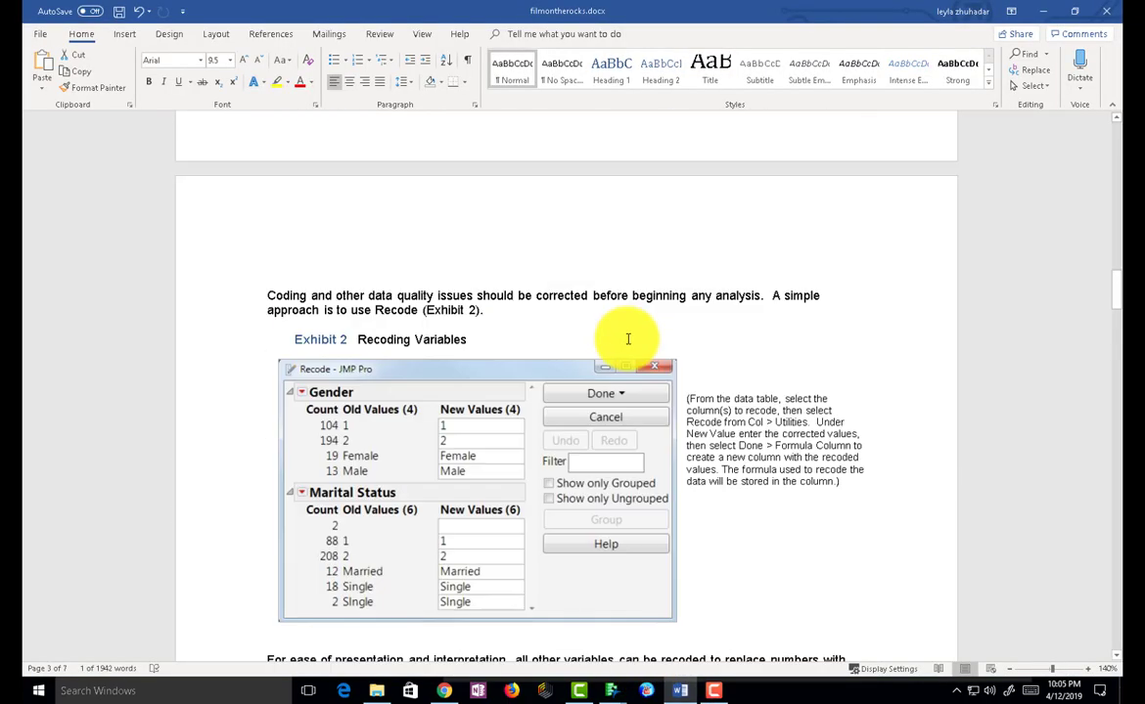
pyautogui.scroll(10, 622, 331)
pyautogui.scroll(-1, 544, 390)
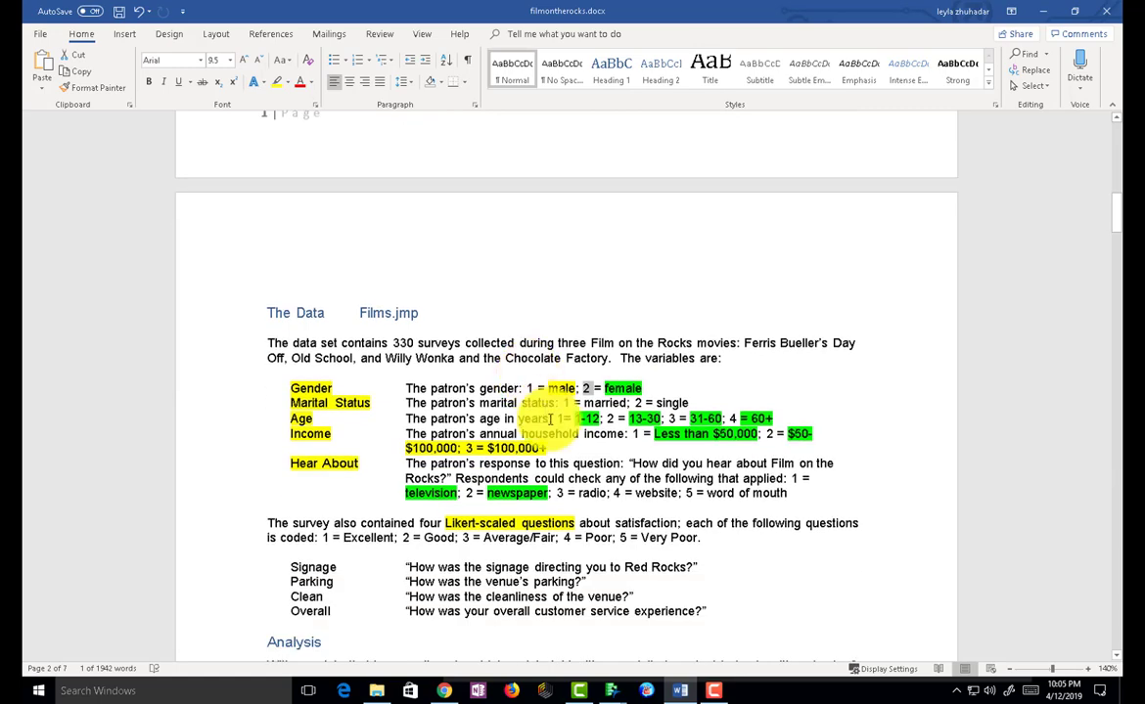
pyautogui.click(1074, 11)
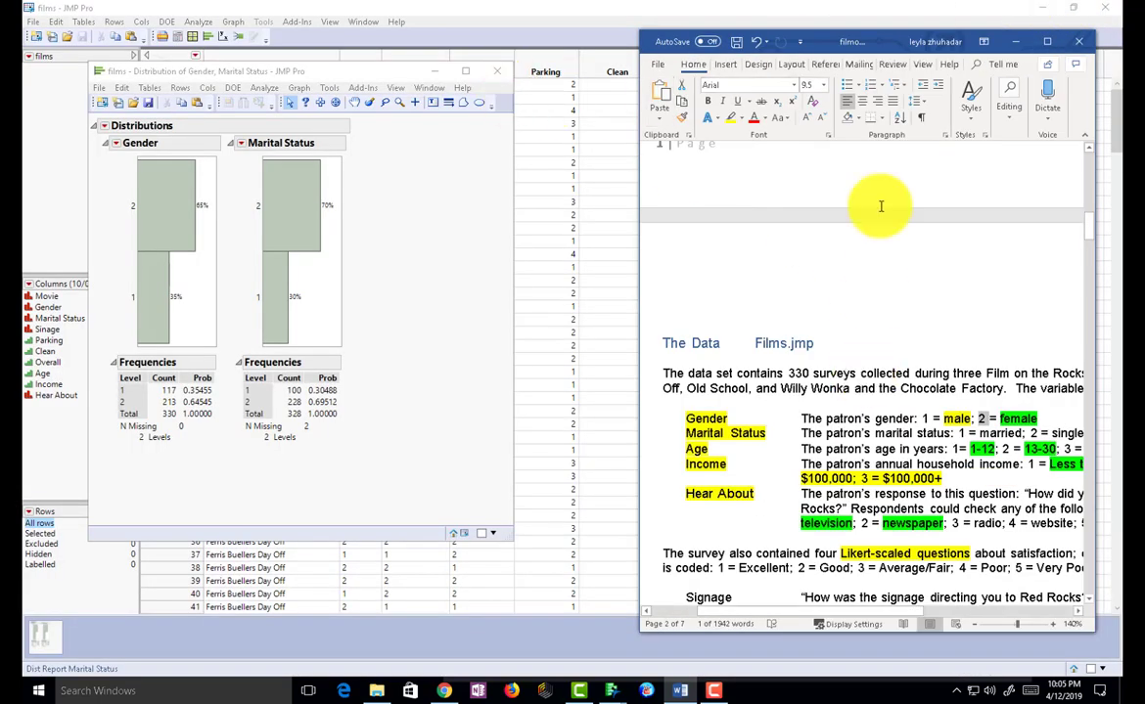
pyautogui.click(800, 41)
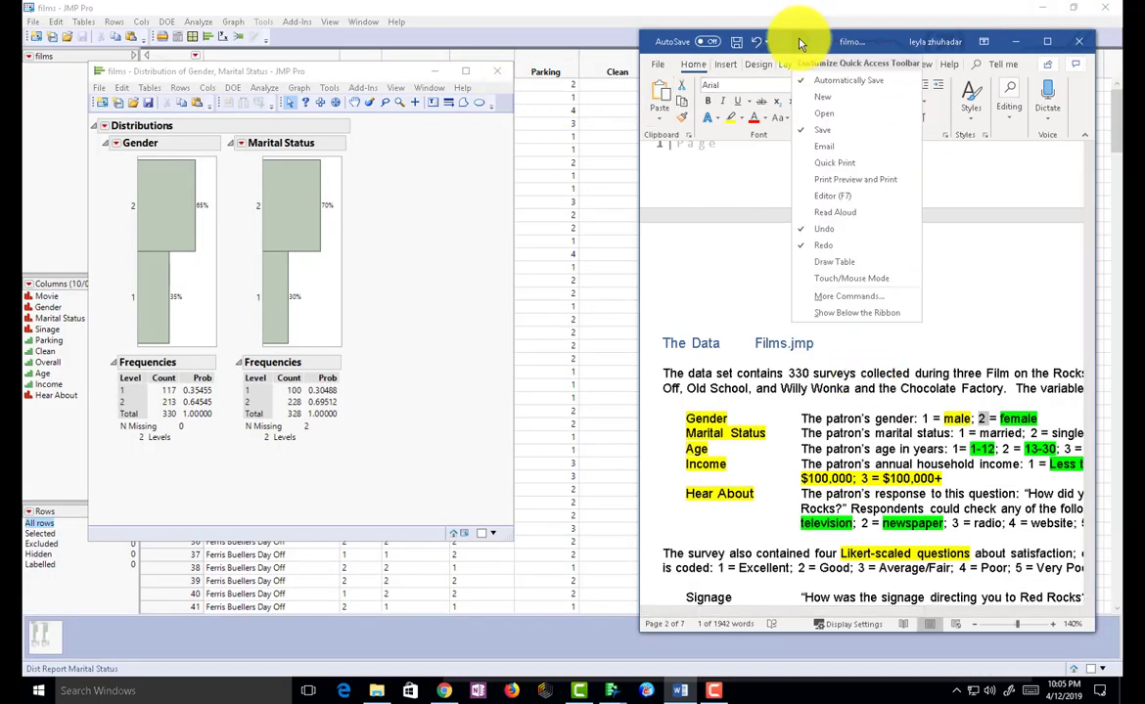
pyautogui.click(655, 39)
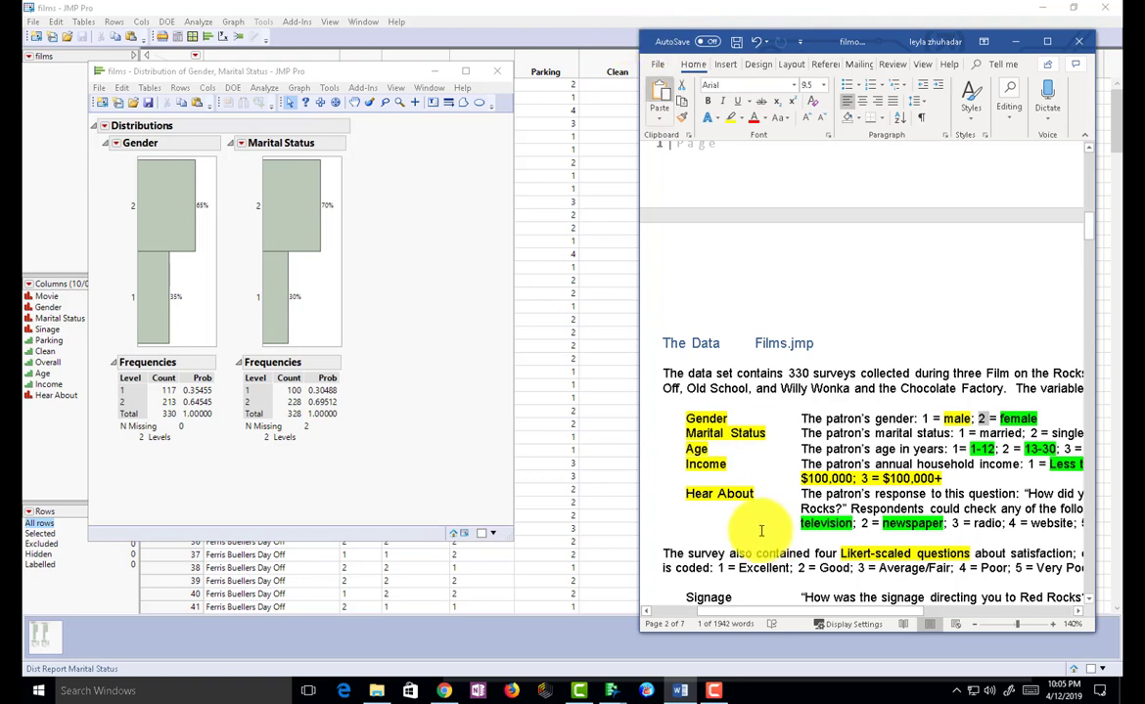
pyautogui.click(984, 419)
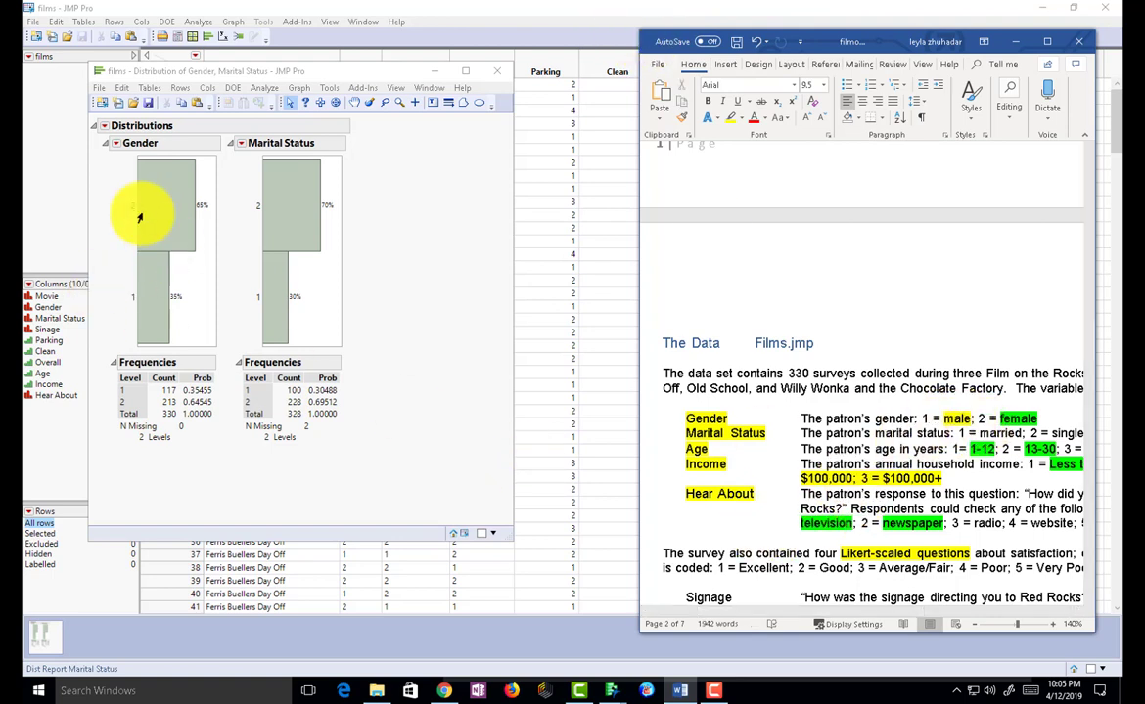
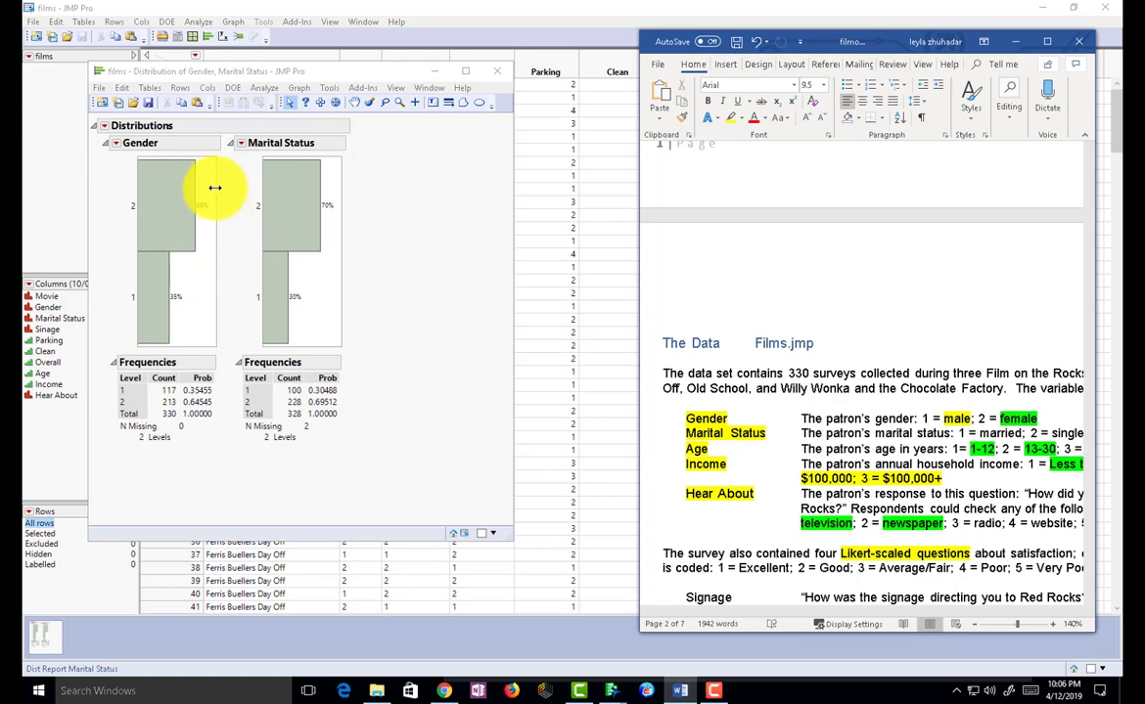
# Step: Save the report's script to the data table under the name Distribution of Gender, Marital Status
pyautogui.click(106, 130)
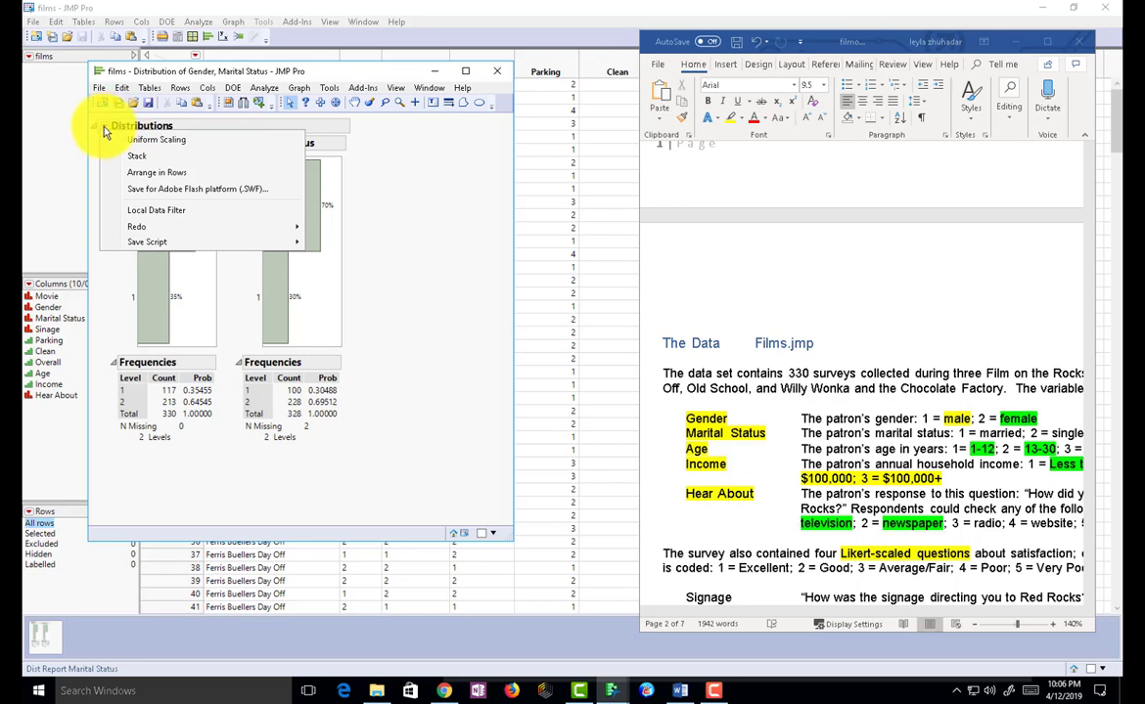
pyautogui.moveTo(179, 249)
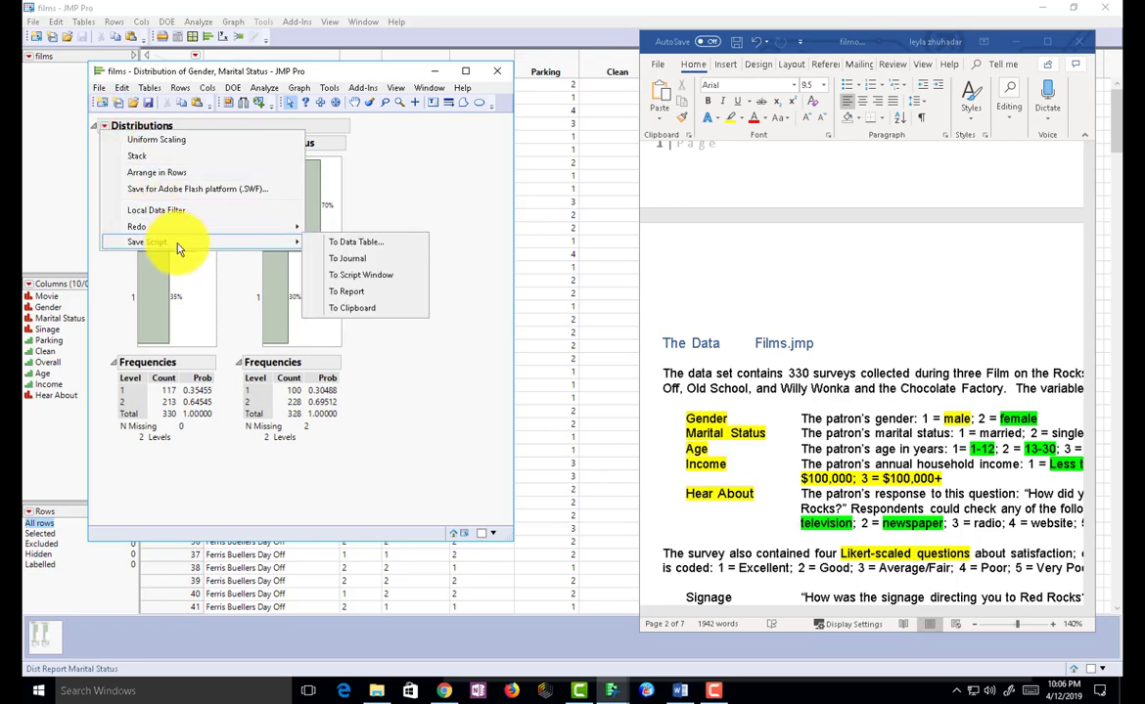
pyautogui.click(389, 252)
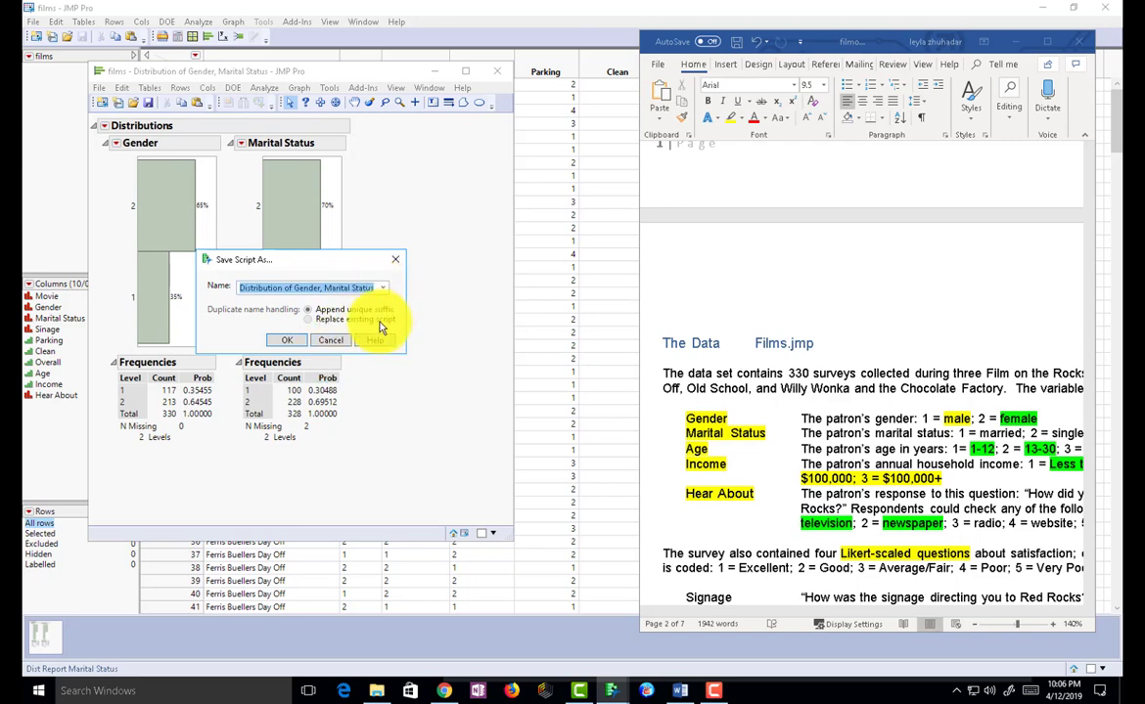
pyautogui.click(286, 342)
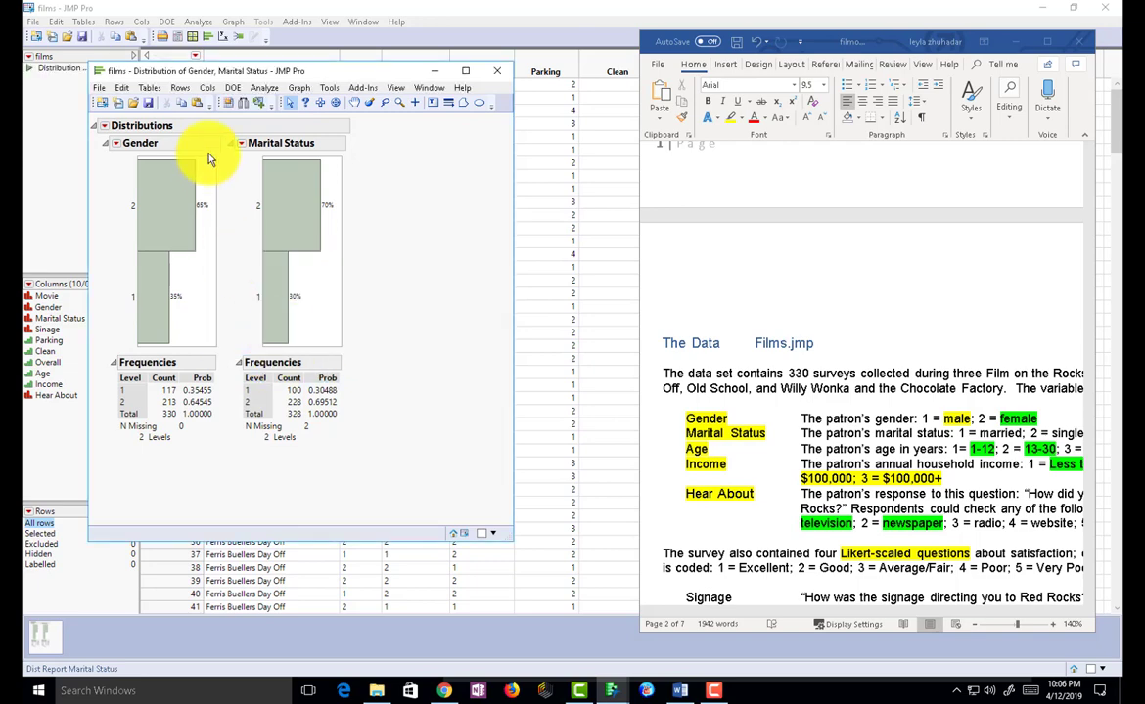
# Step: Move the distribution report aside, close it, and save the films data table
pyautogui.moveTo(307, 69); pyautogui.dragTo(480, 75)
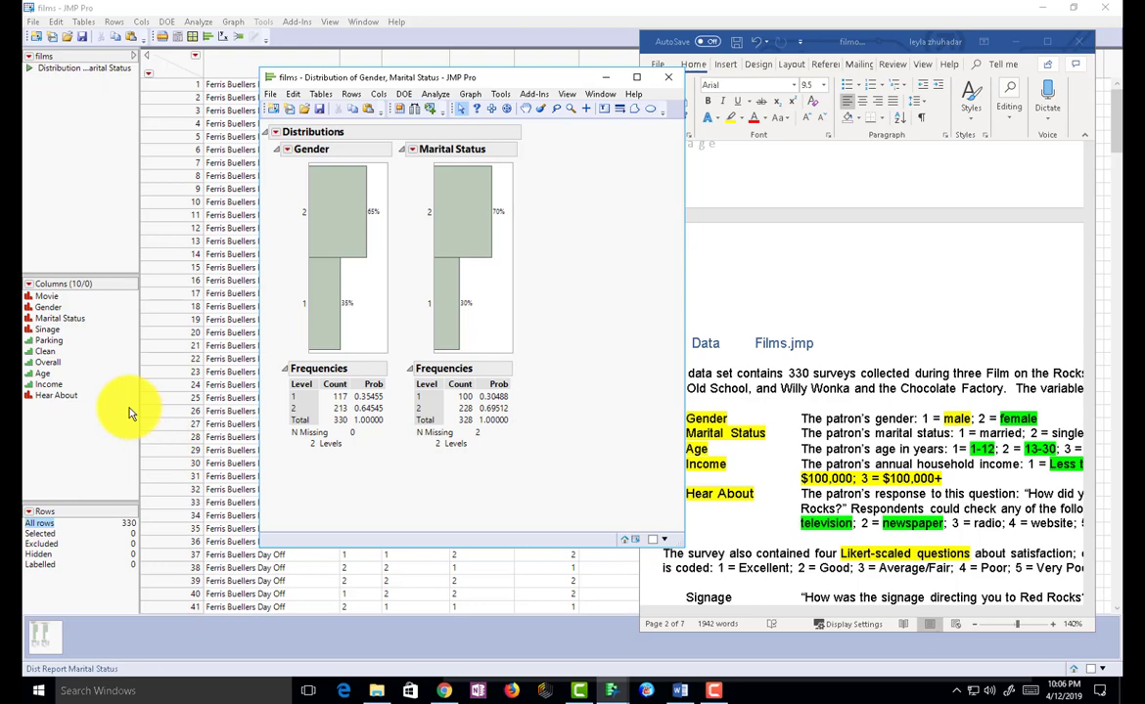
pyautogui.click(669, 78)
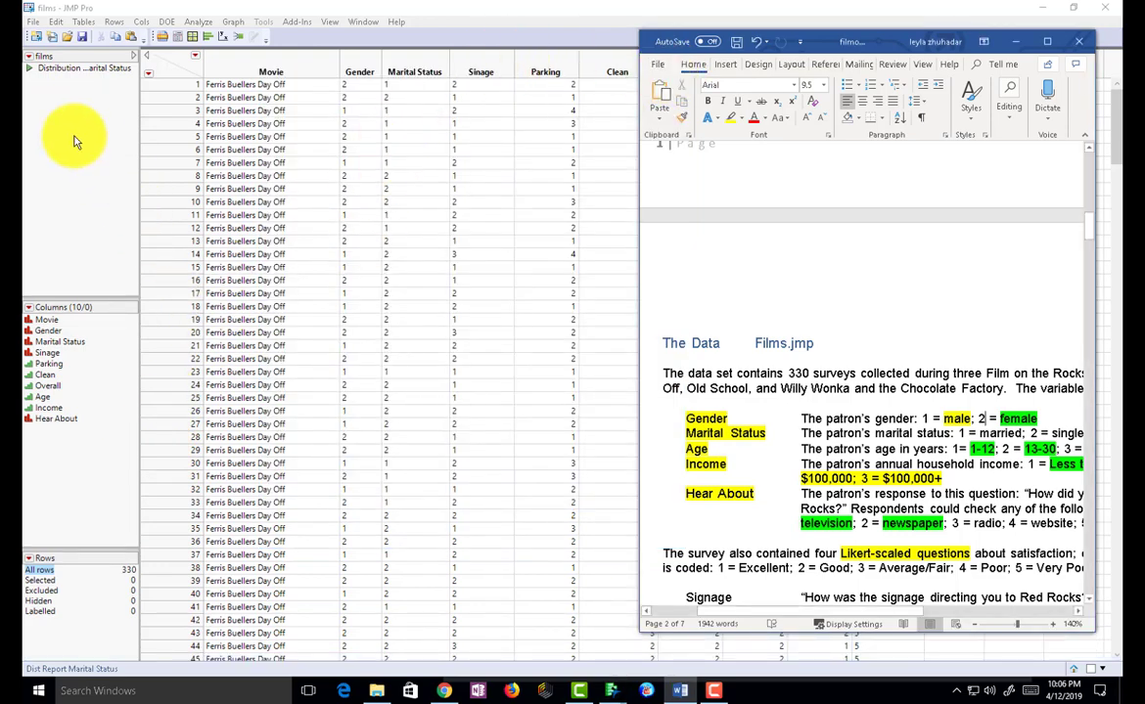
pyautogui.click(79, 36)
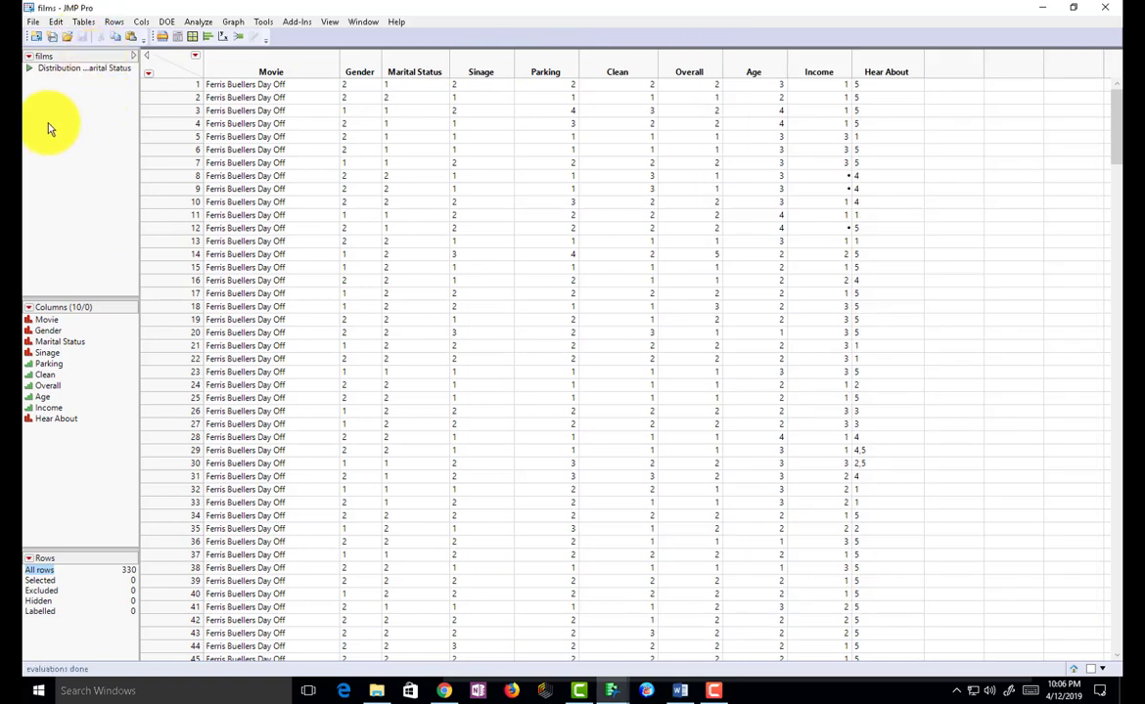
# Step: Test the saved distribution script by running it from the table and from its script window, closing each report and the script window
pyautogui.click(29, 67)
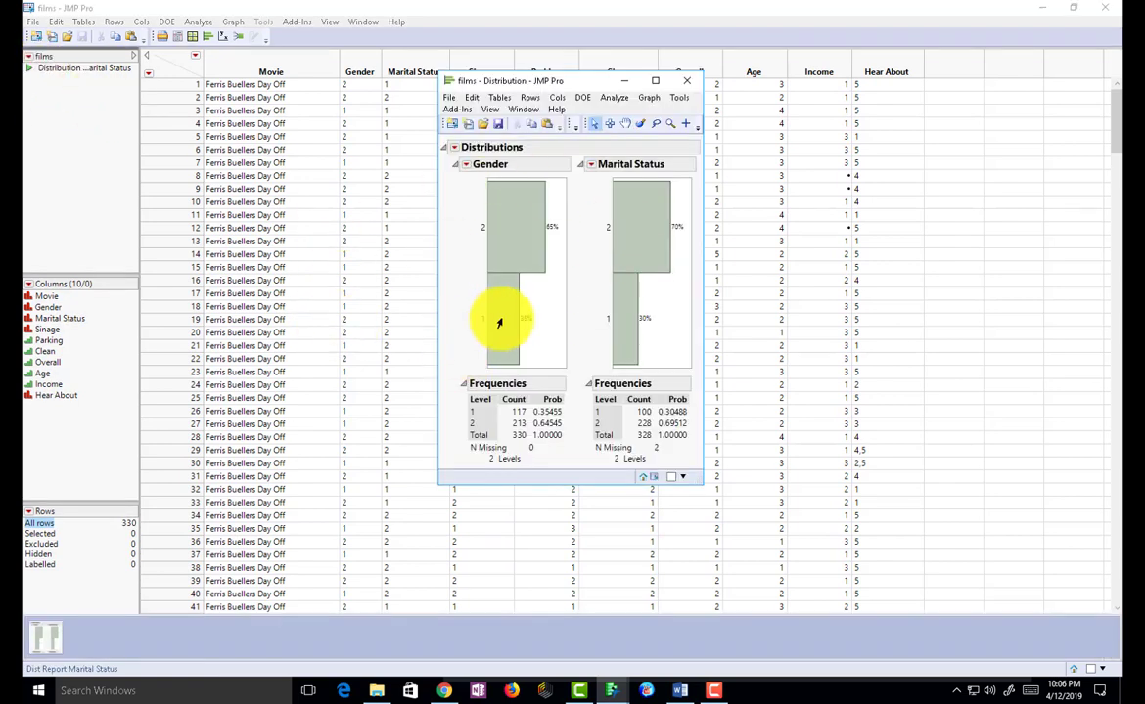
pyautogui.click(689, 82)
pyautogui.doubleClick(82, 75)
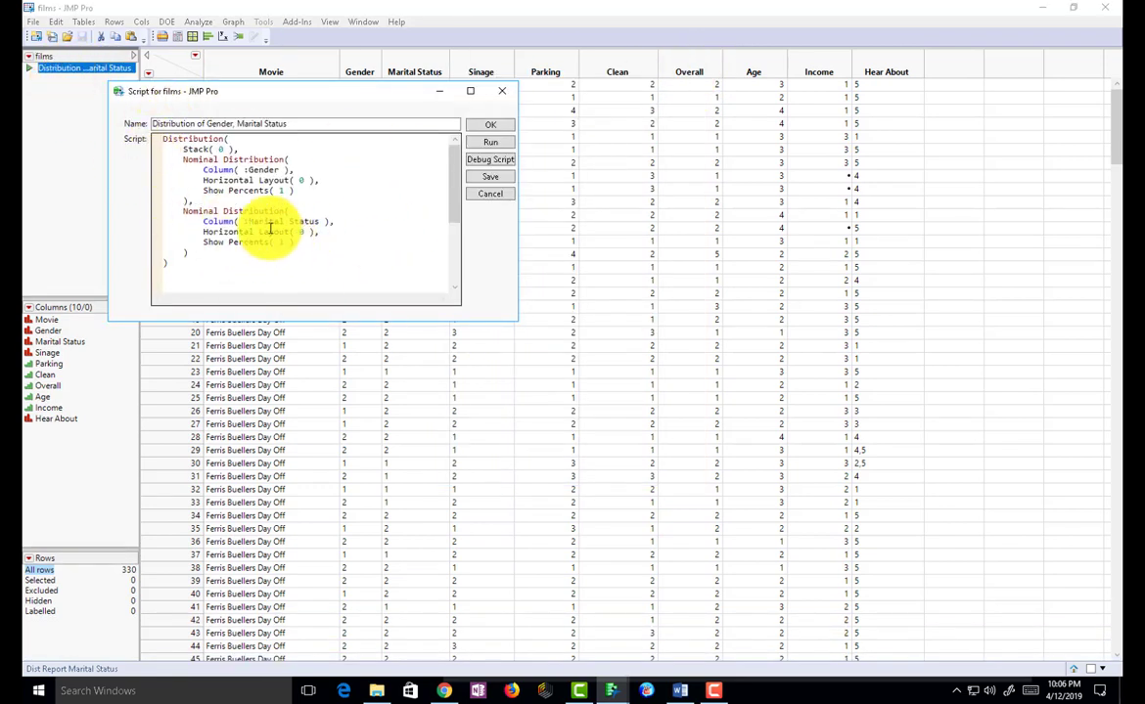
pyautogui.click(491, 147)
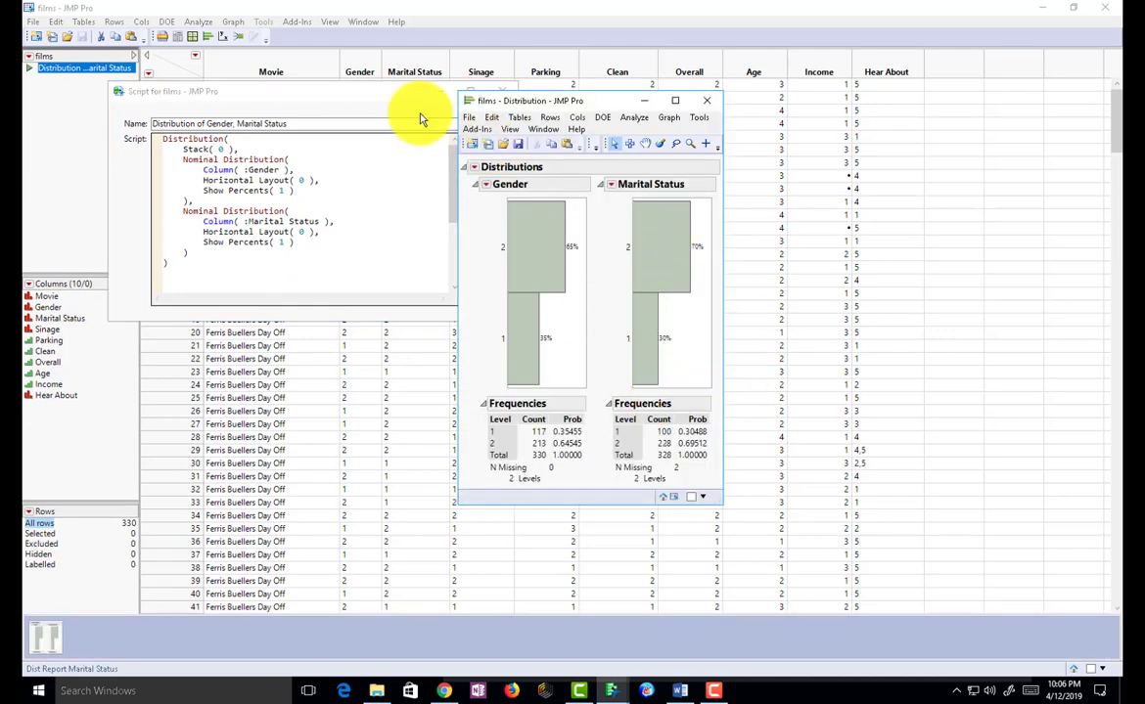
pyautogui.moveTo(378, 99); pyautogui.dragTo(335, 93)
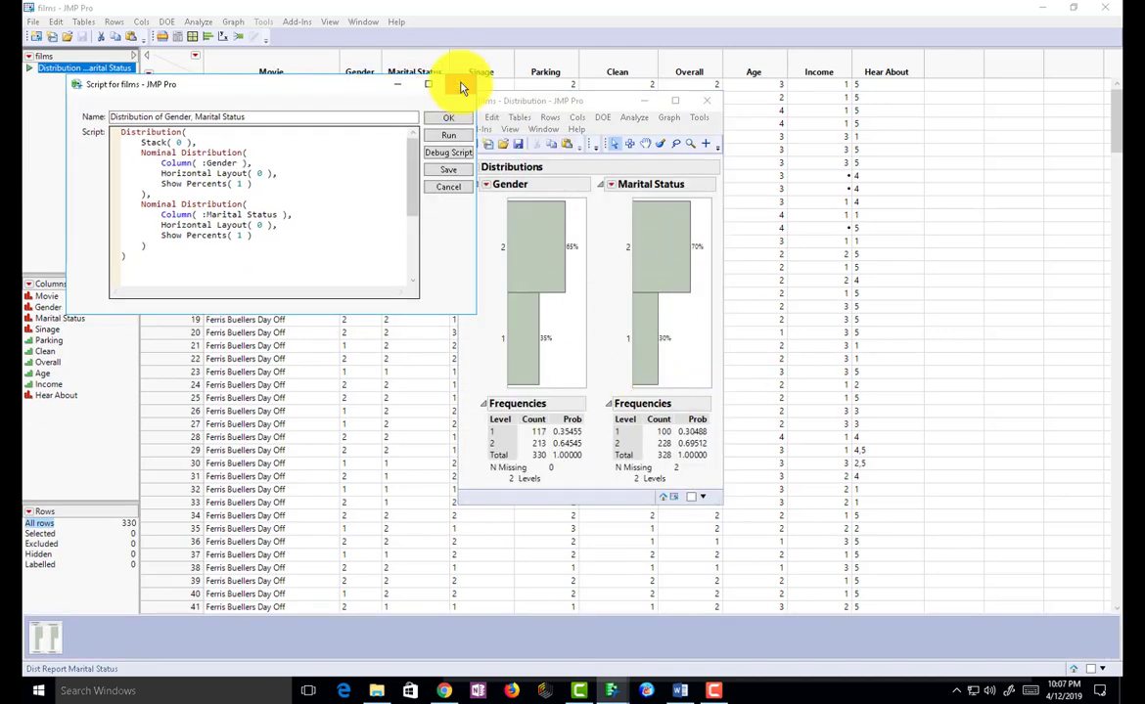
pyautogui.click(460, 88)
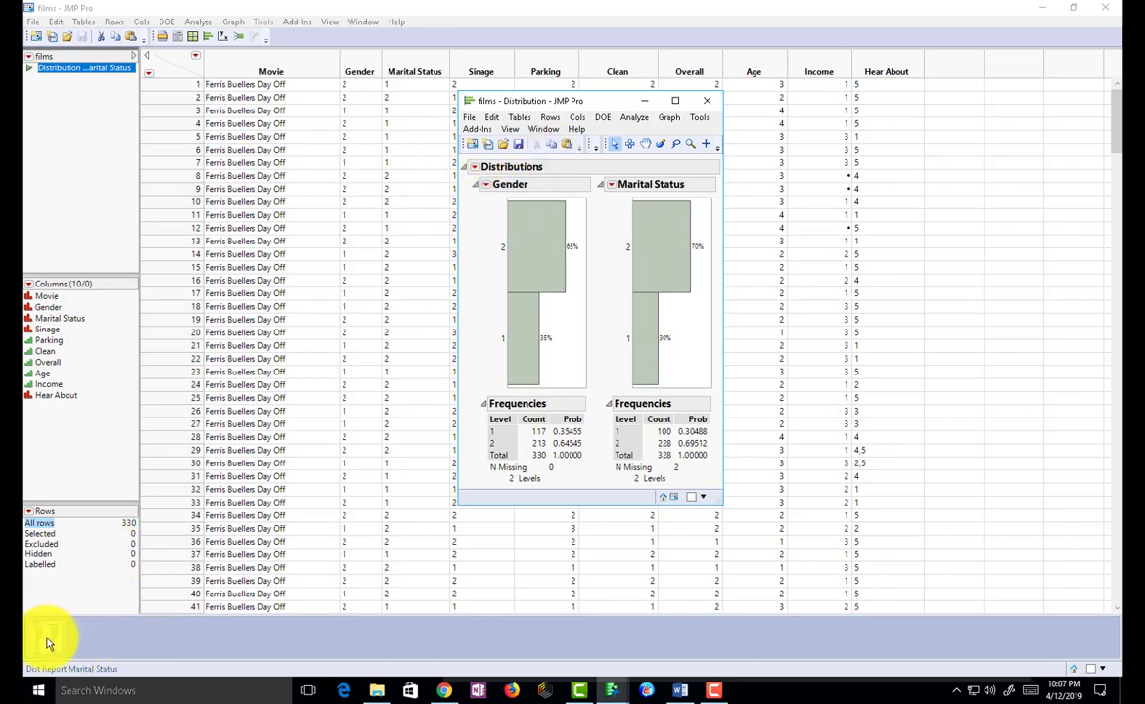
pyautogui.moveTo(41, 648)
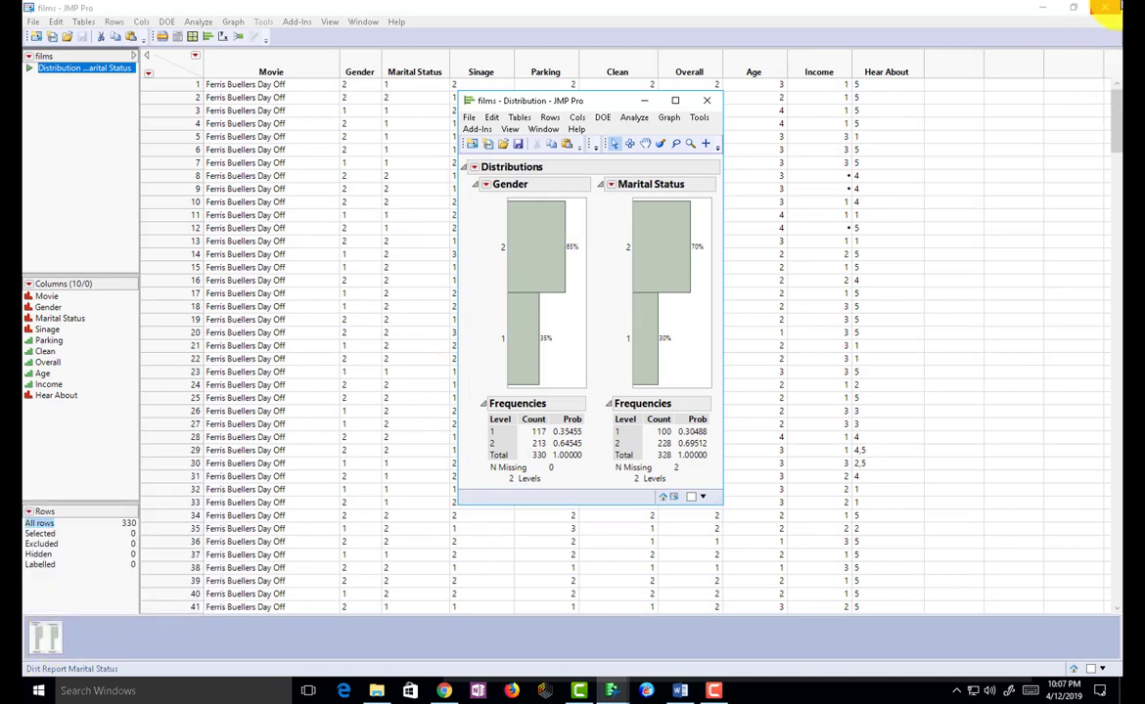
pyautogui.click(707, 100)
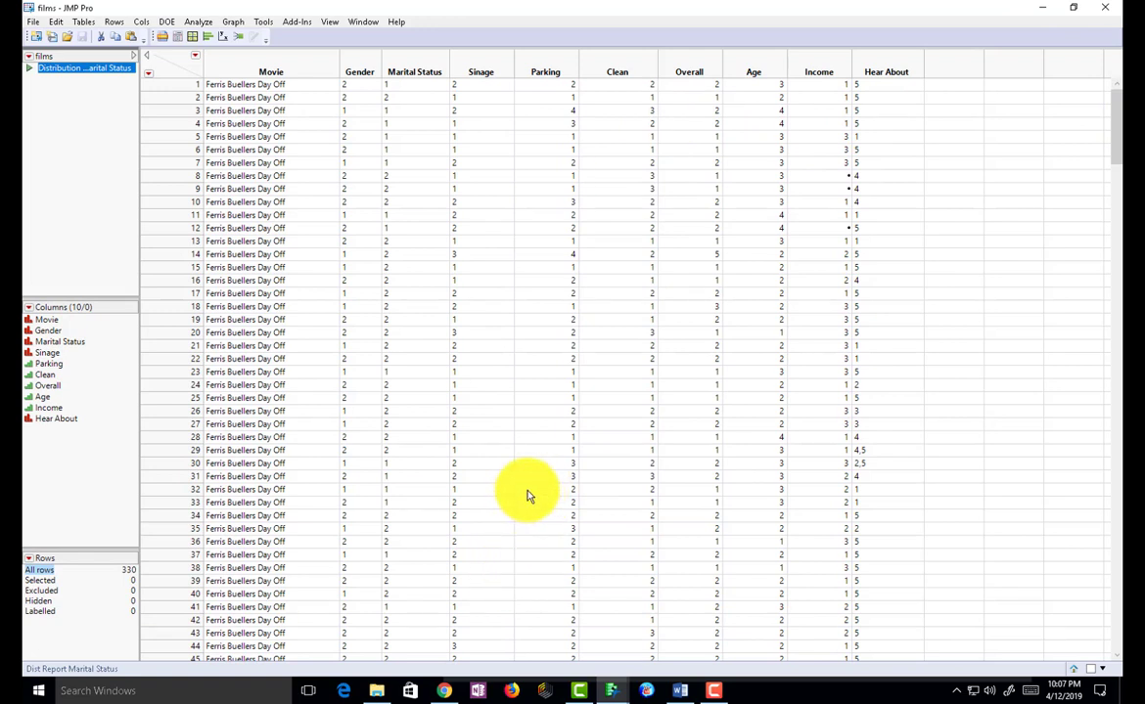
# Step: Run the saved distribution script from the films table once more, rerun it from its code window, and close that window
pyautogui.click(29, 70)
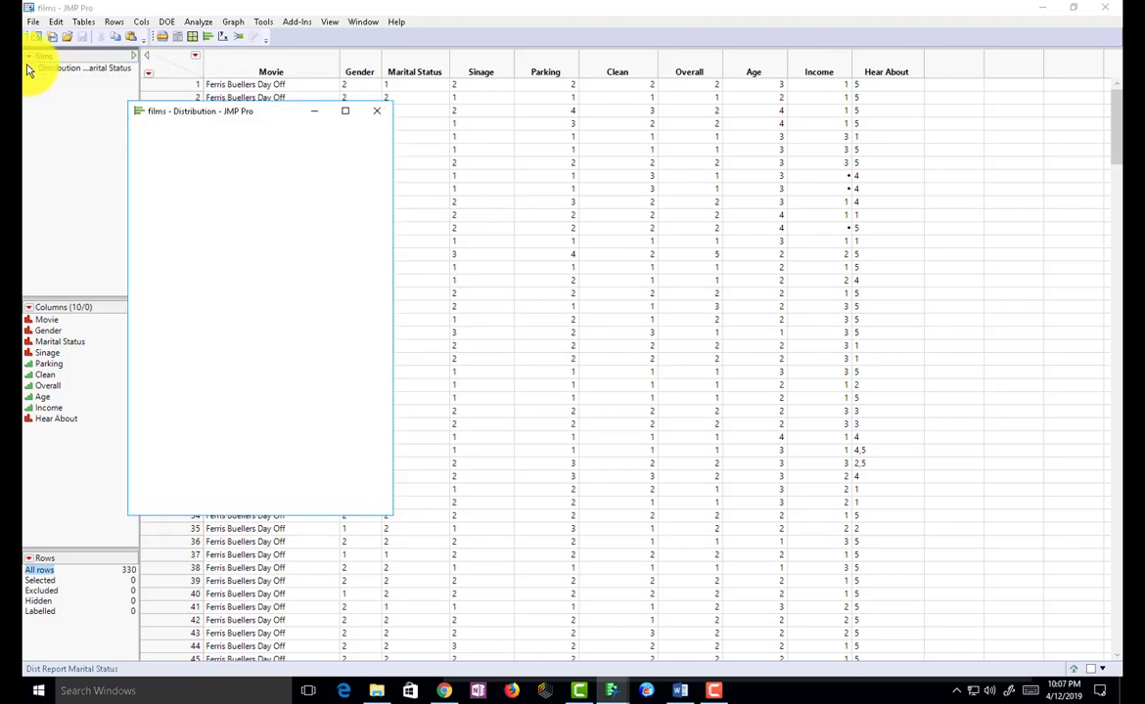
pyautogui.doubleClick(29, 70)
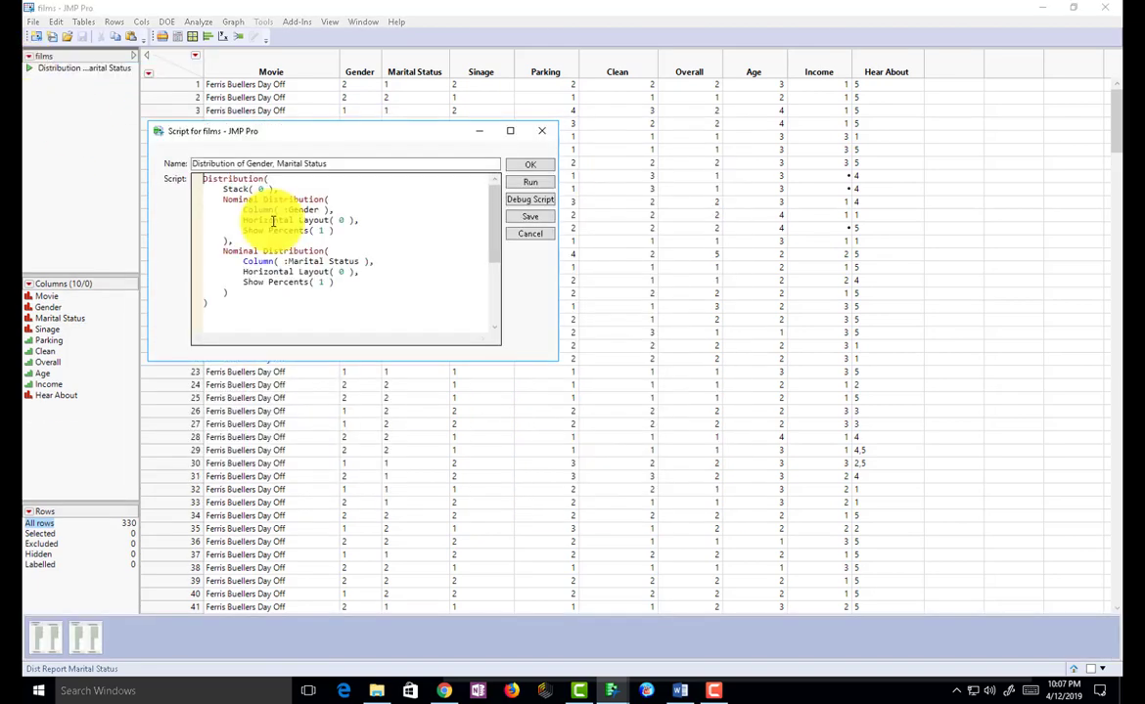
pyautogui.click(541, 188)
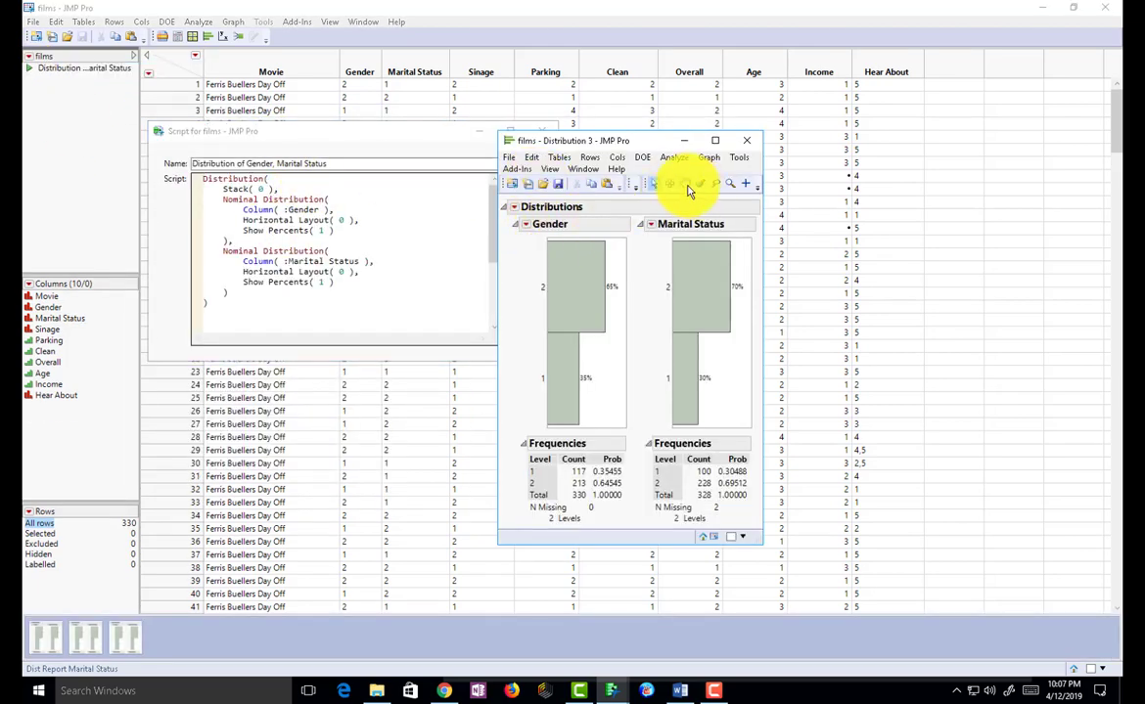
pyautogui.click(460, 133)
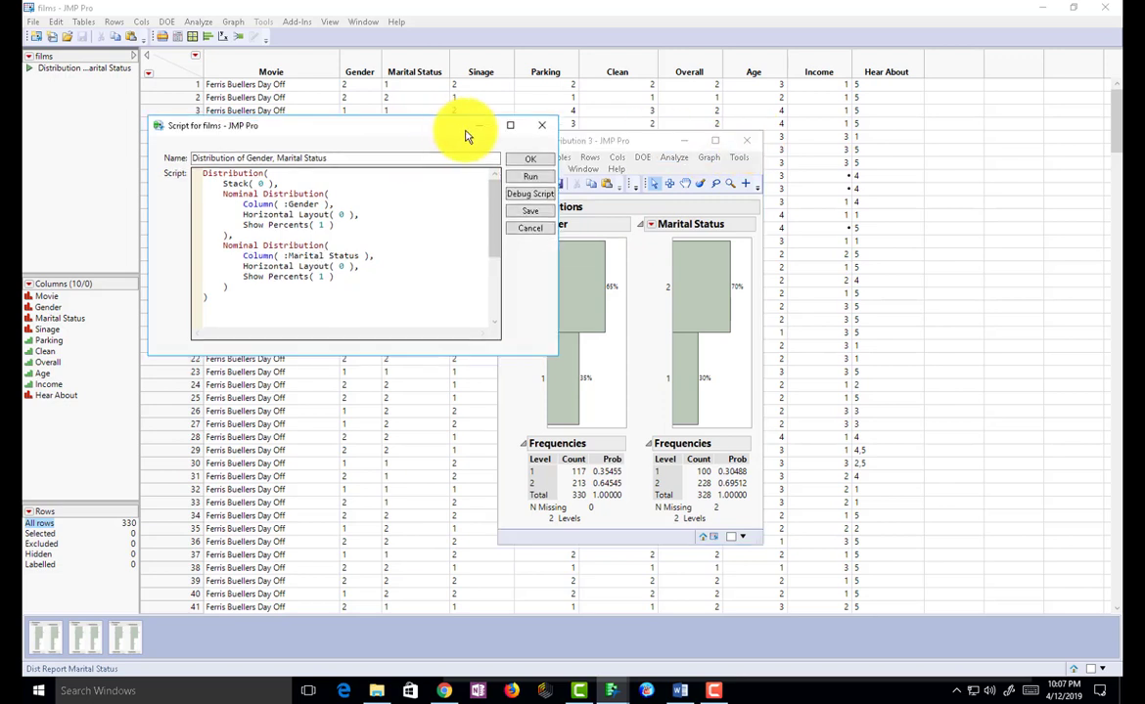
pyautogui.click(538, 129)
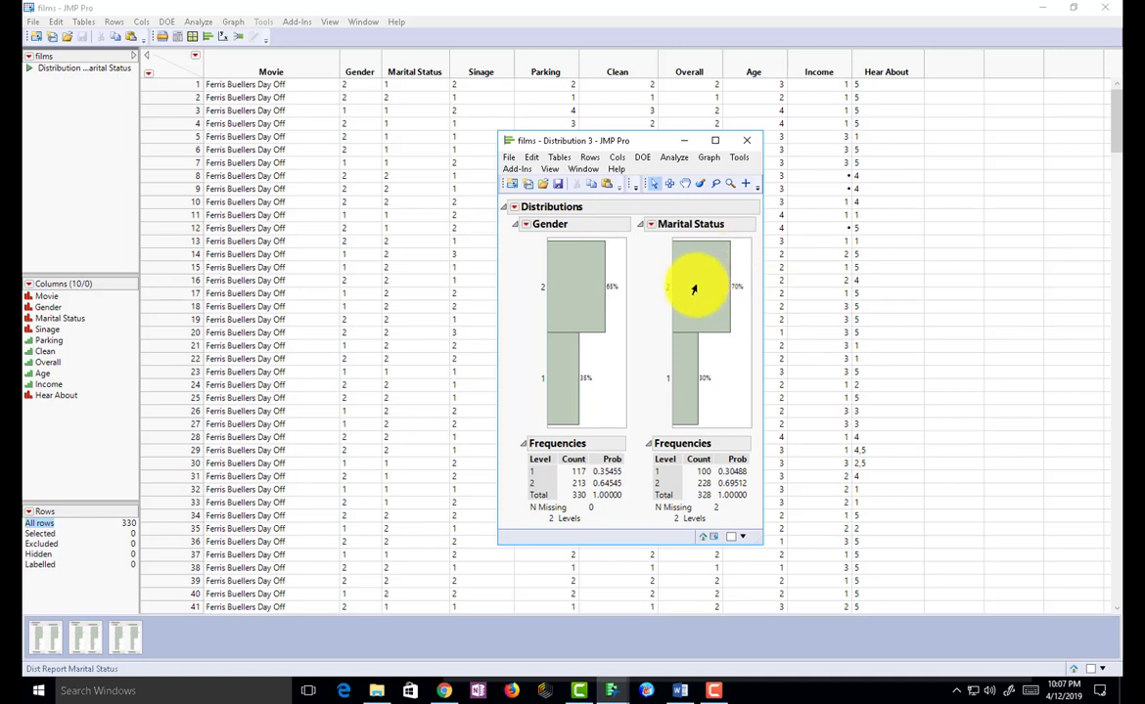
# Step: Close the distribution report and switch to the Word case document to review the satisfaction questions' Likert coding
pyautogui.moveTo(693, 286)
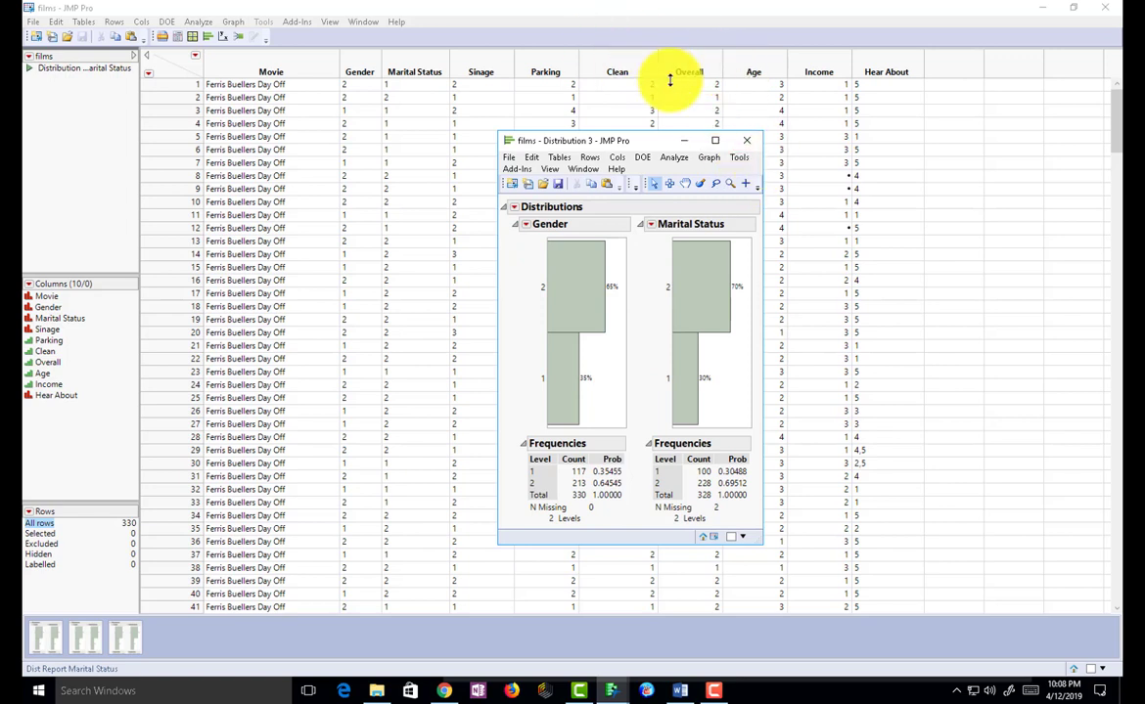
pyautogui.click(748, 144)
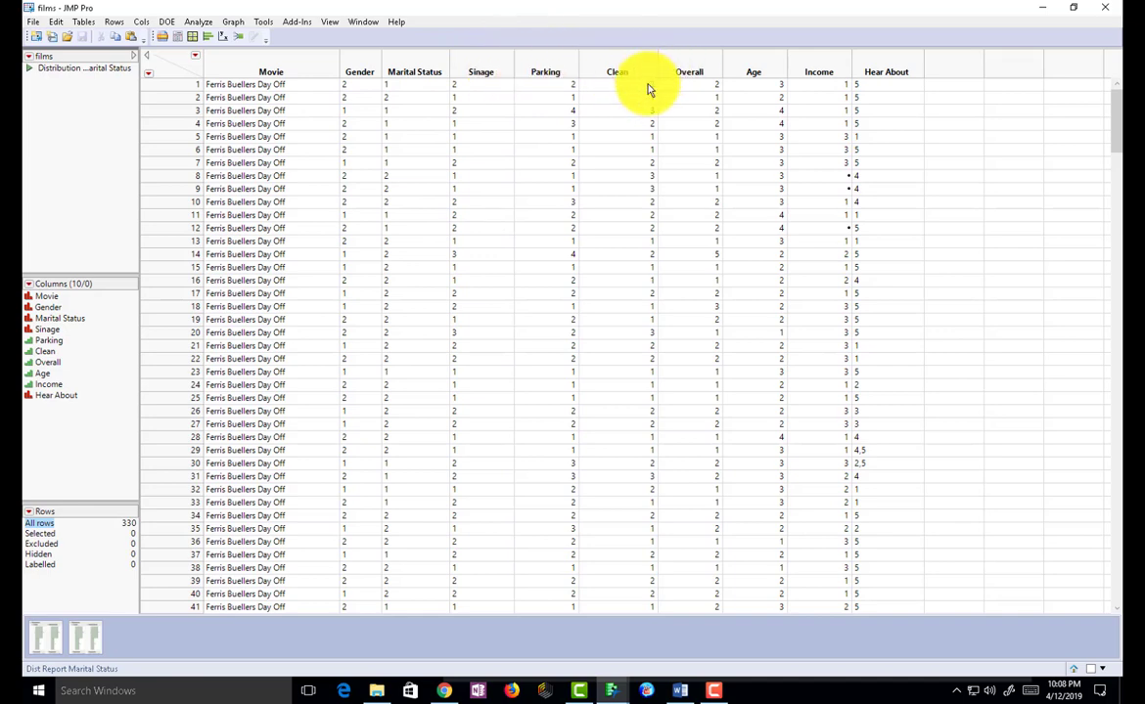
pyautogui.hotkey('alt', 'Tab')
pyautogui.hotkey('alt', 'Tab')
pyautogui.hotkey('alt', 'Tab')
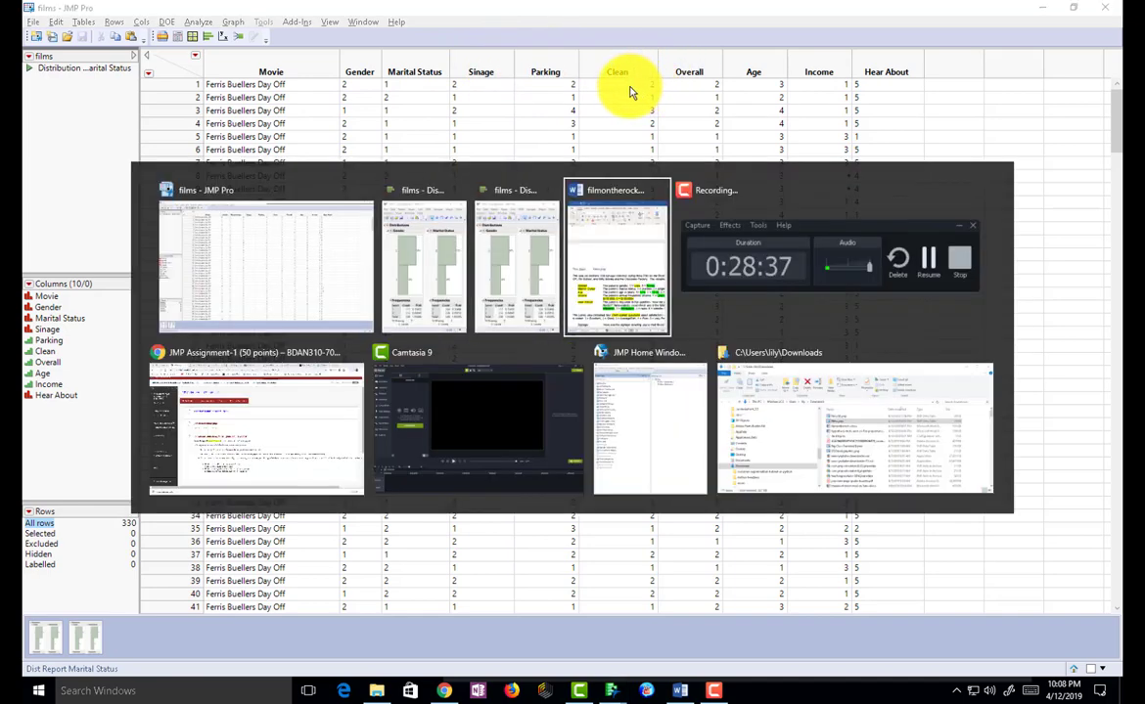
pyautogui.scroll(-2, 856, 489)
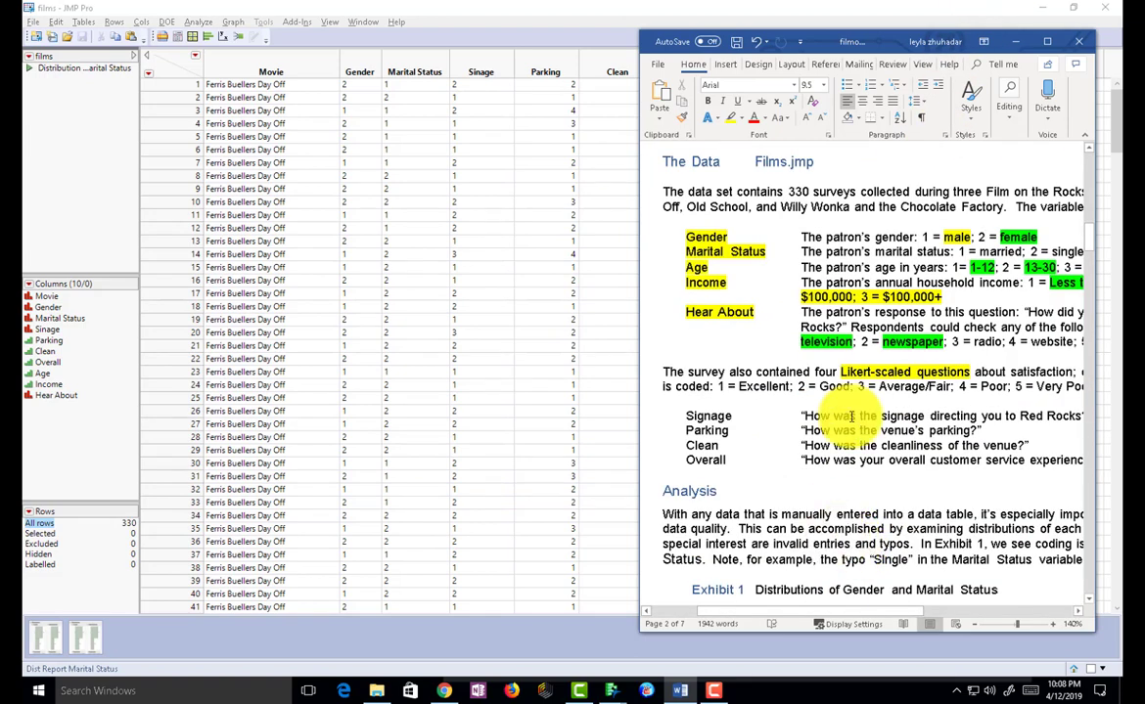
pyautogui.scroll(-1, 734, 489)
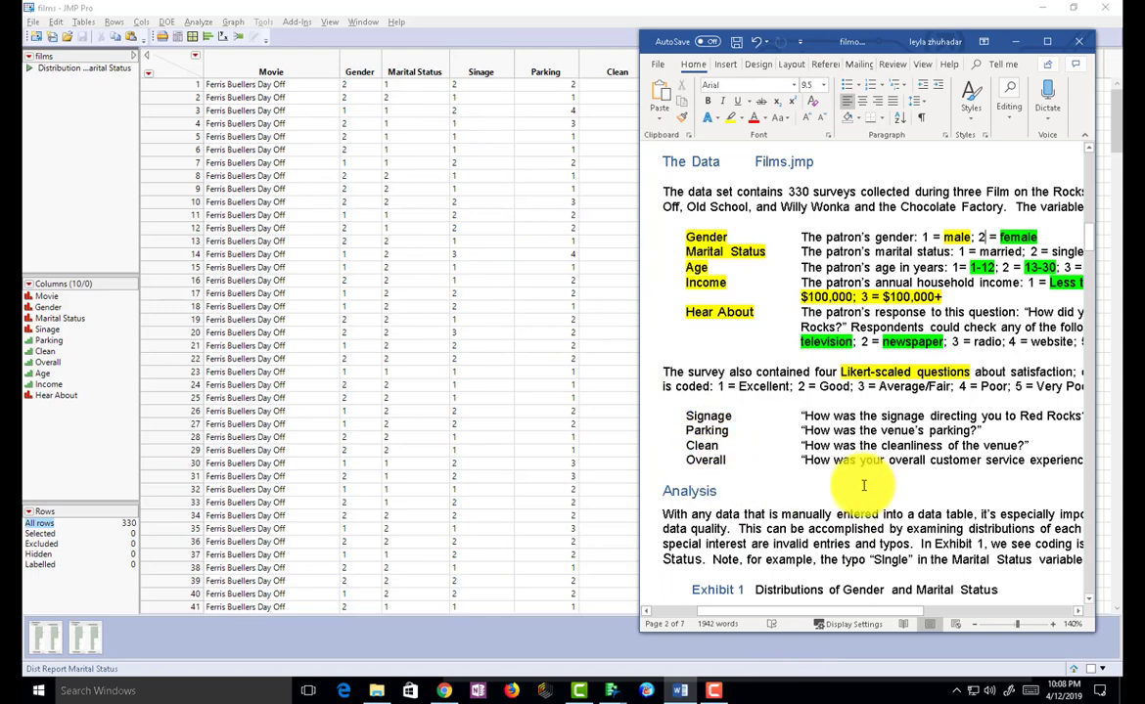
pyautogui.moveTo(1061, 387); pyautogui.dragTo(717, 389)
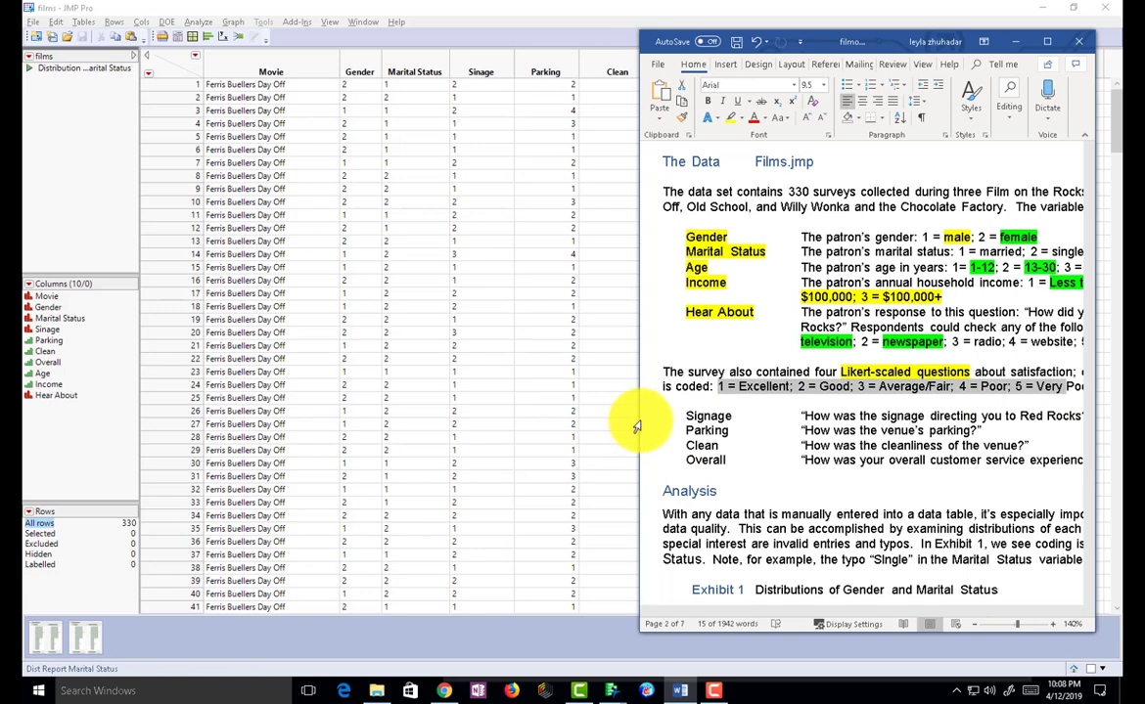
pyautogui.moveTo(639, 422); pyautogui.dragTo(564, 413)
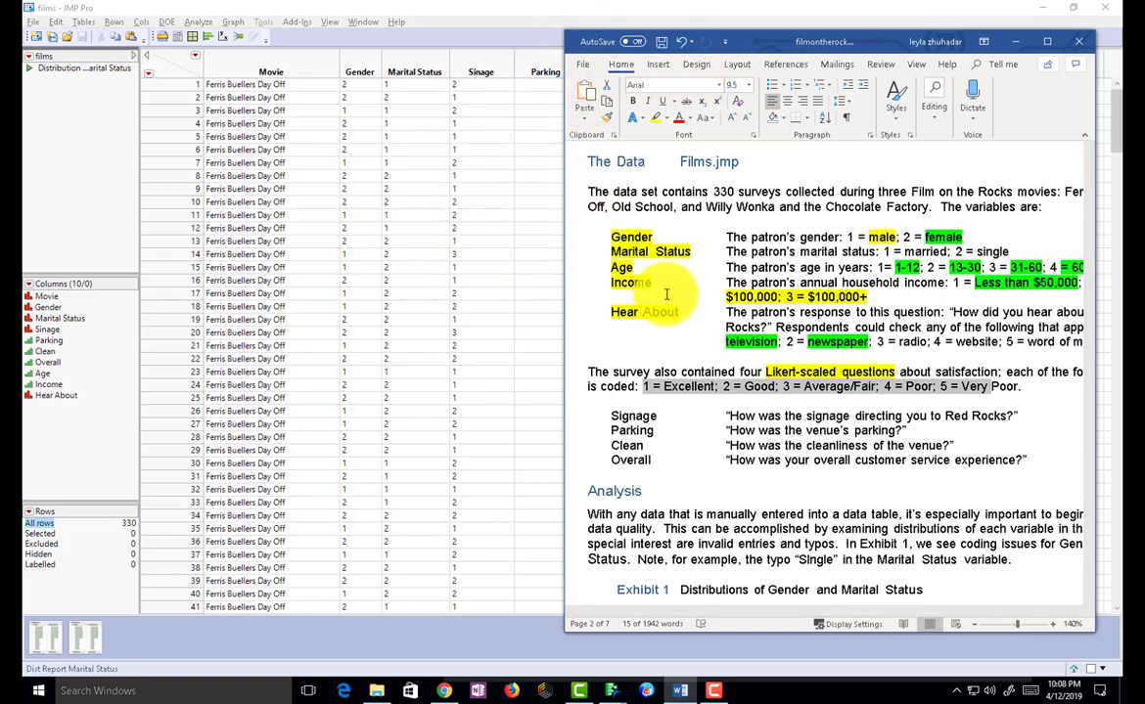
pyautogui.click(478, 42)
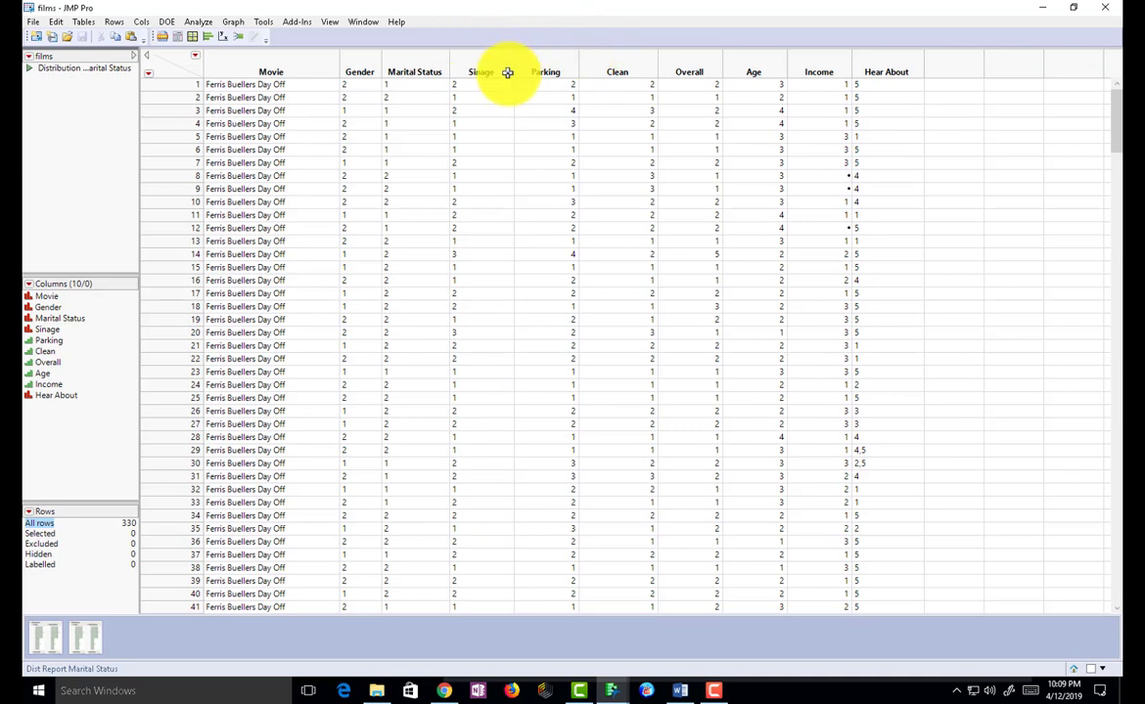
pyautogui.click(474, 70)
pyautogui.click(141, 21)
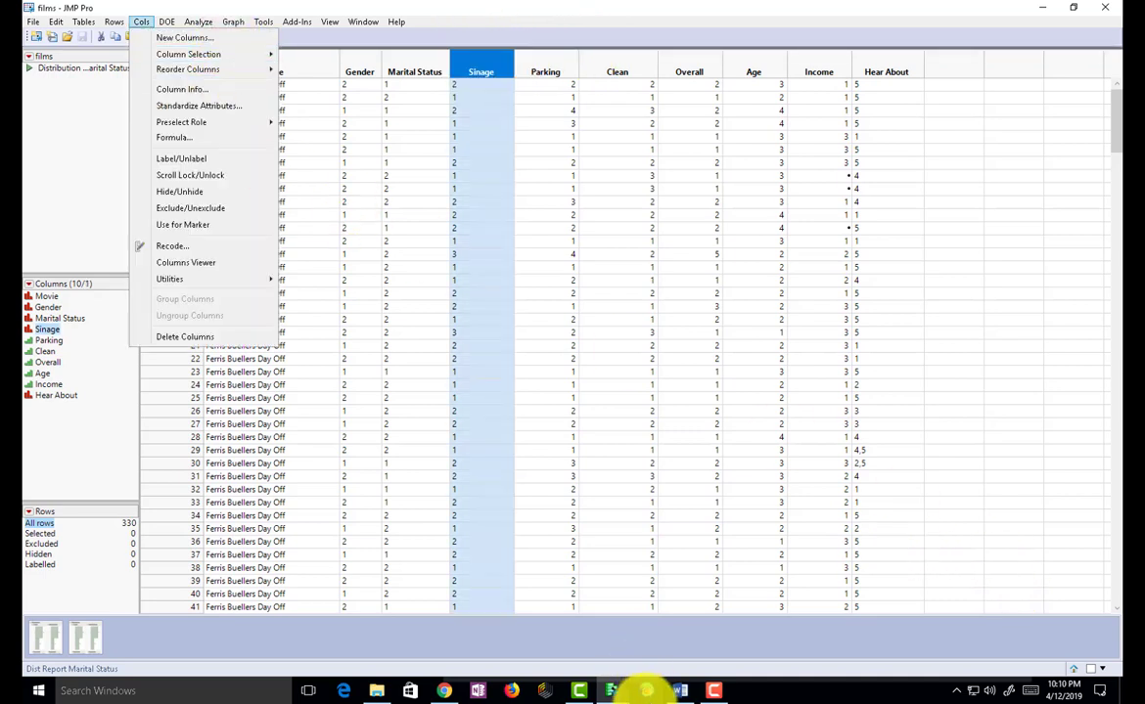
pyautogui.click(714, 692)
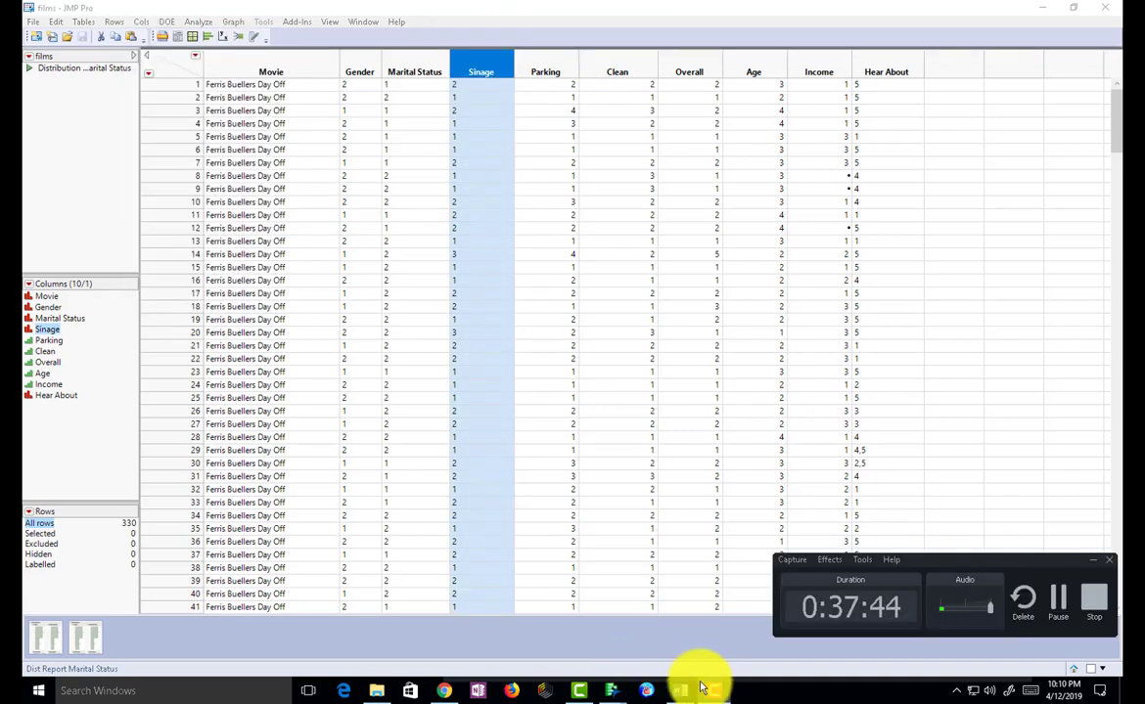
pyautogui.click(1061, 605)
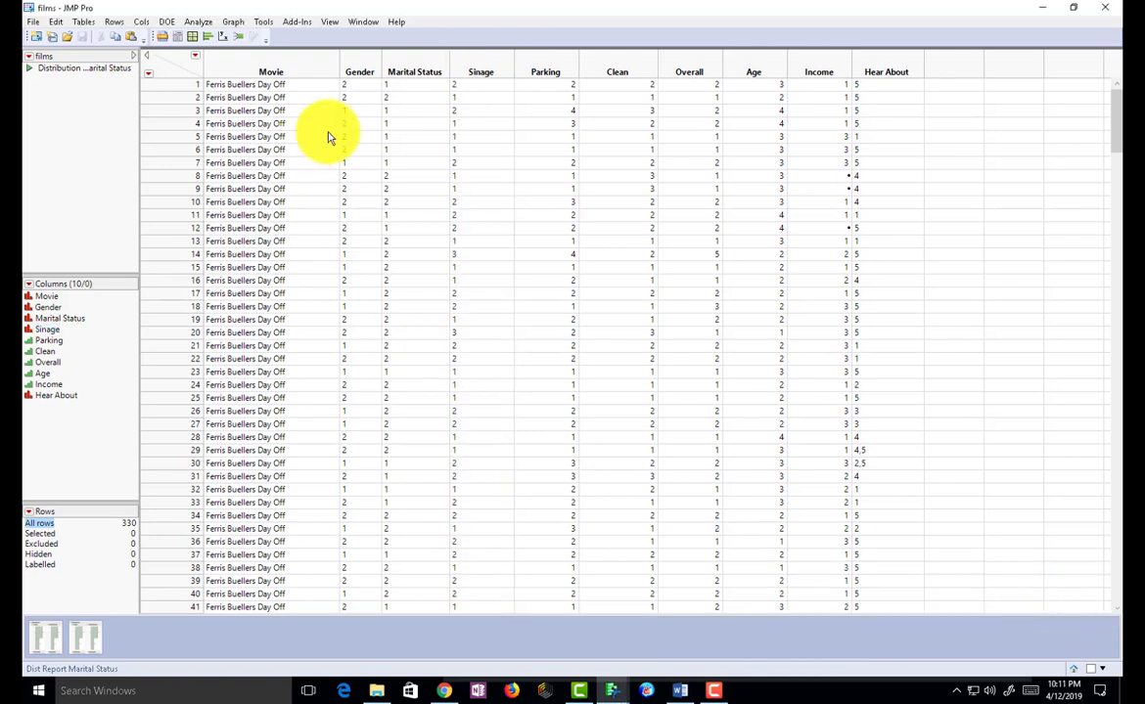
# Step: Try adding a Value Labels property to the Sinage column alone and discard the column changes
pyautogui.click(497, 62)
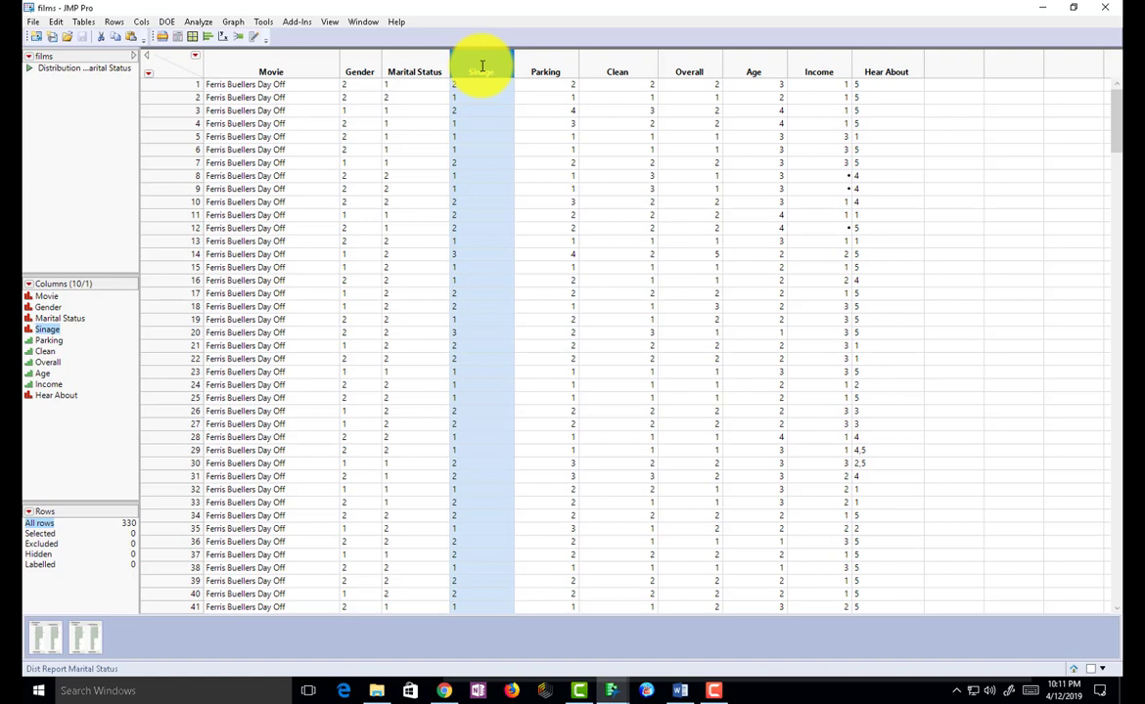
pyautogui.rightClick(482, 69)
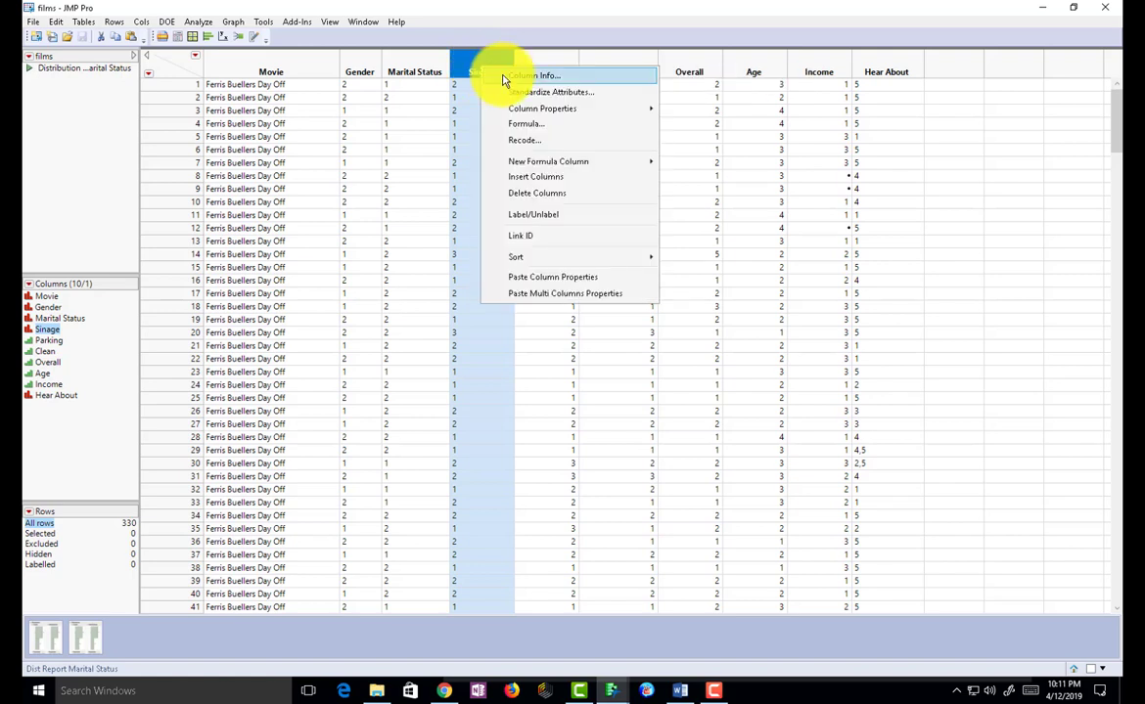
pyautogui.click(503, 75)
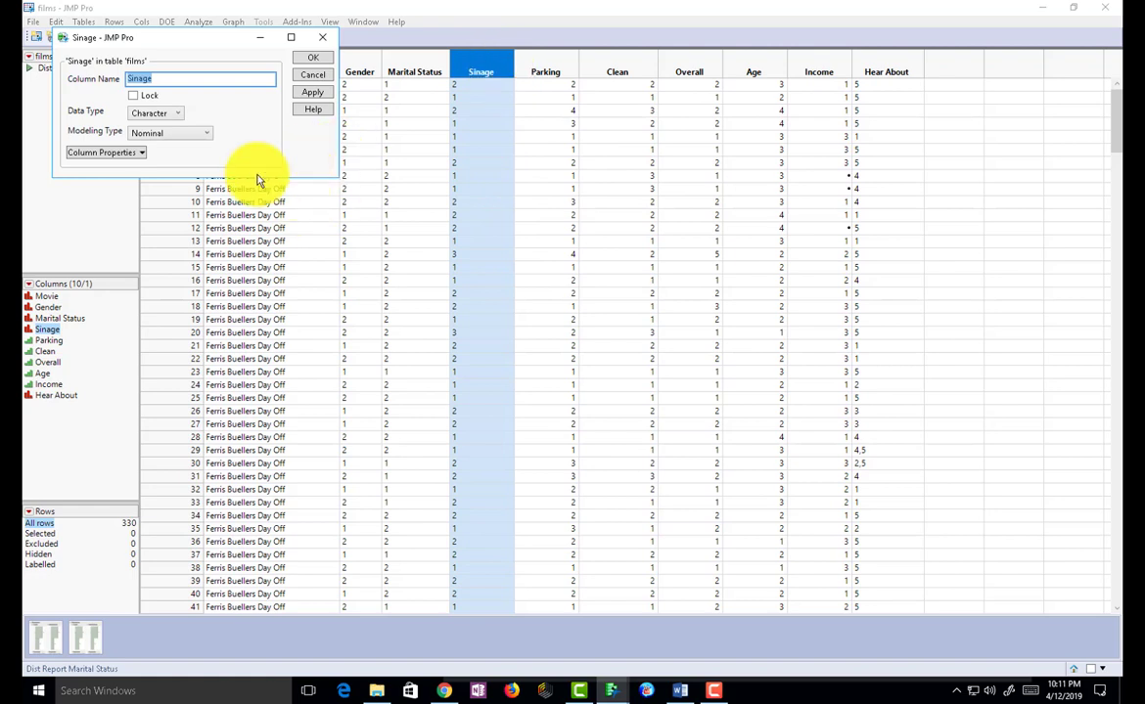
pyautogui.click(146, 157)
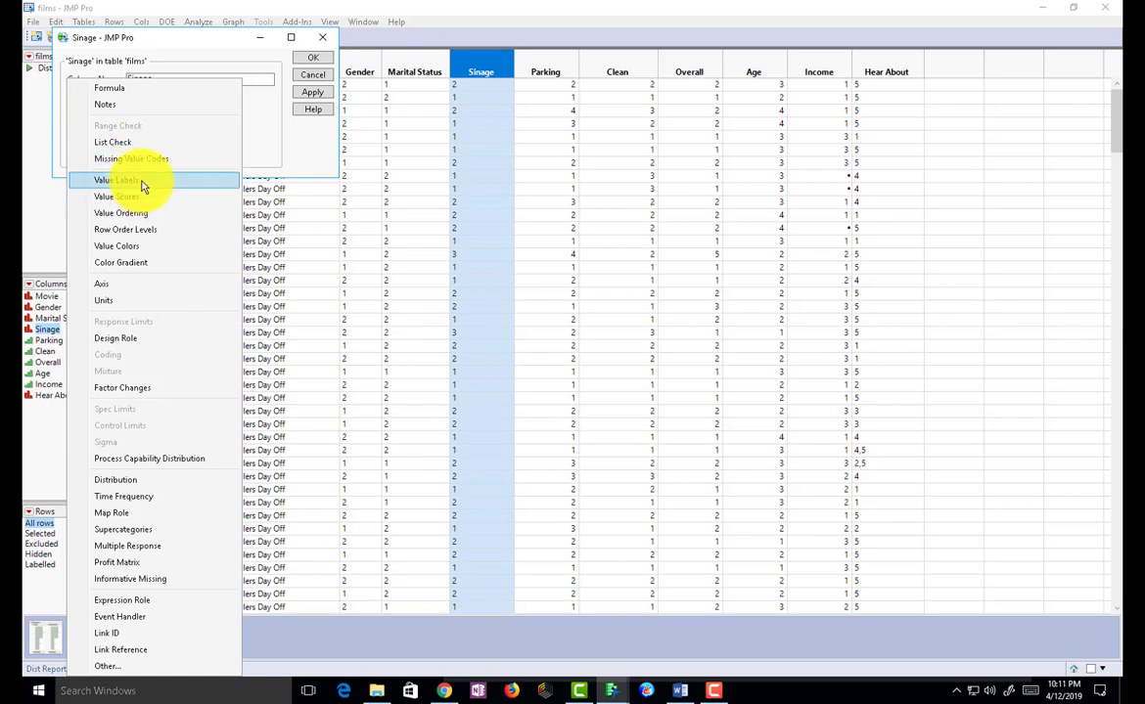
pyautogui.click(142, 184)
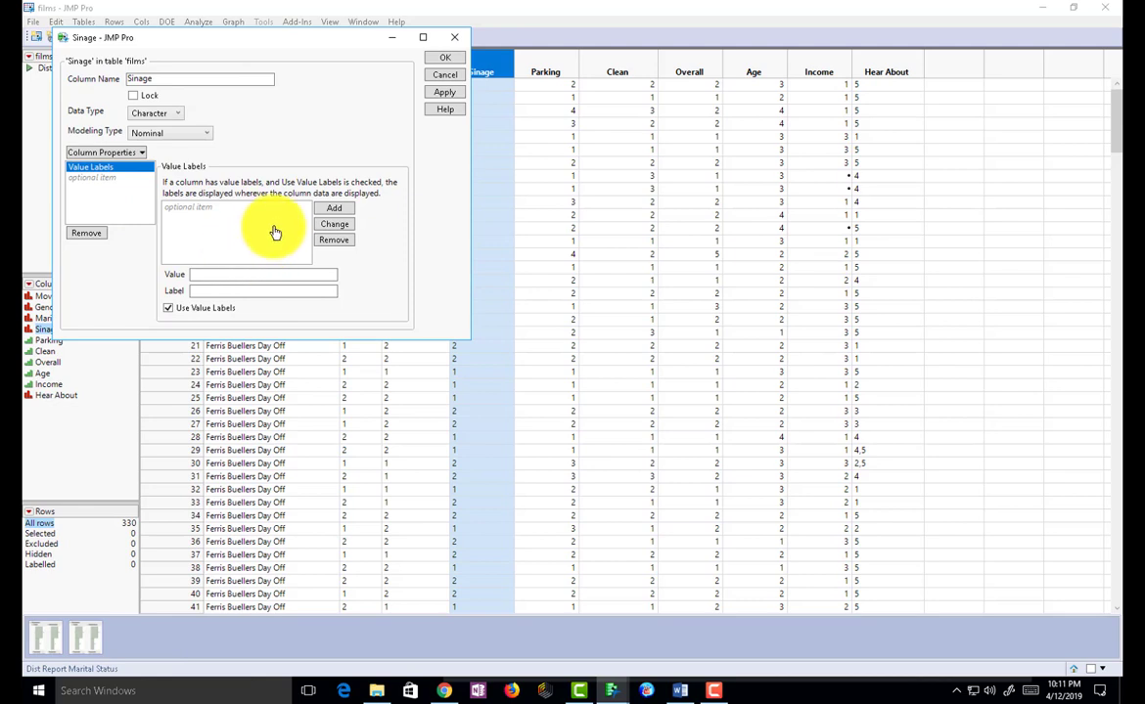
pyautogui.click(462, 38)
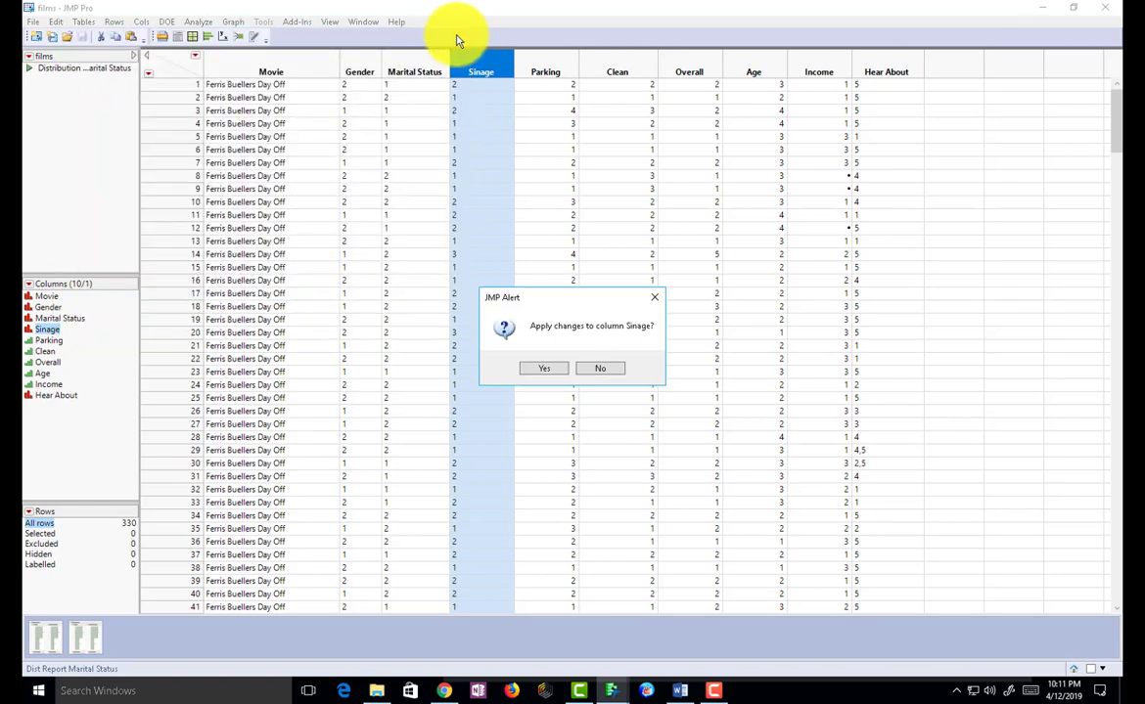
pyautogui.click(602, 369)
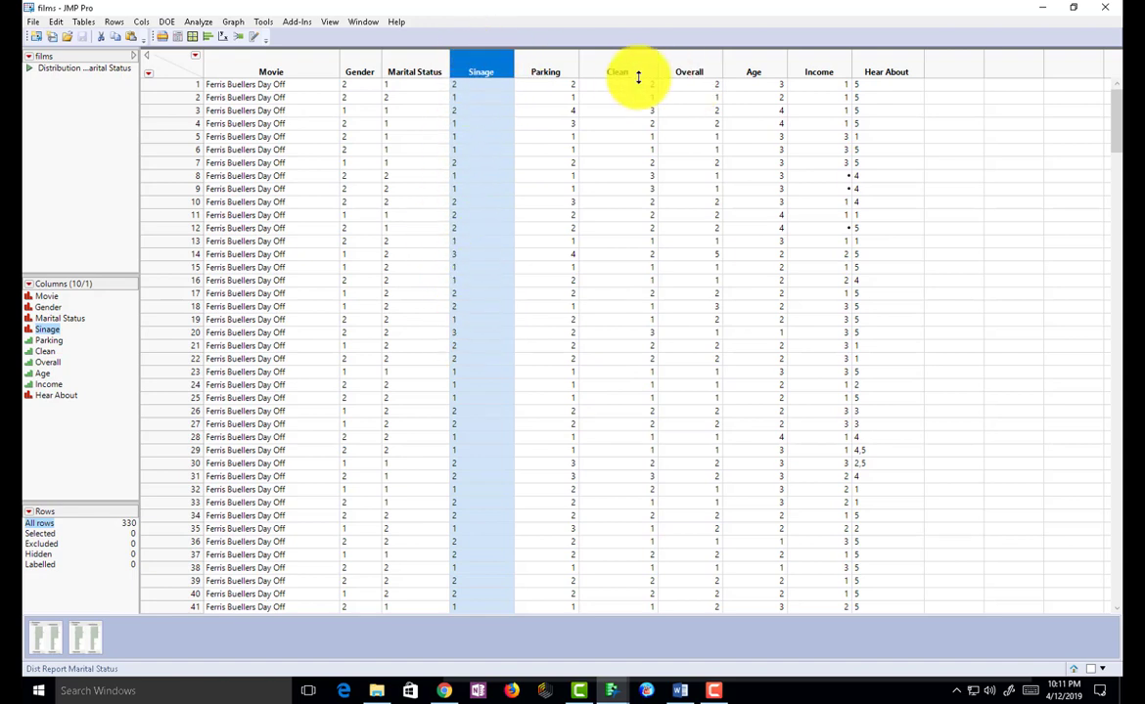
# Step: Go through the Parking, Clean and Overall columns and check their rating codes in the Word document before returning to the films table
pyautogui.click(545, 65)
pyautogui.click(621, 69)
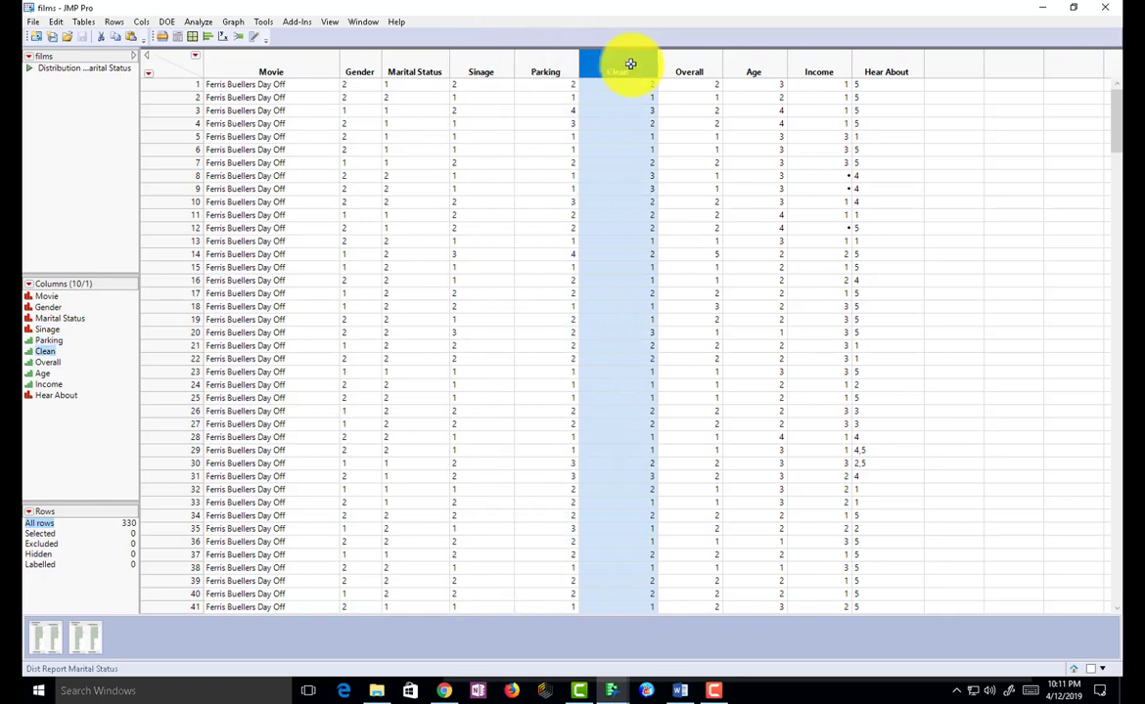
pyautogui.click(704, 66)
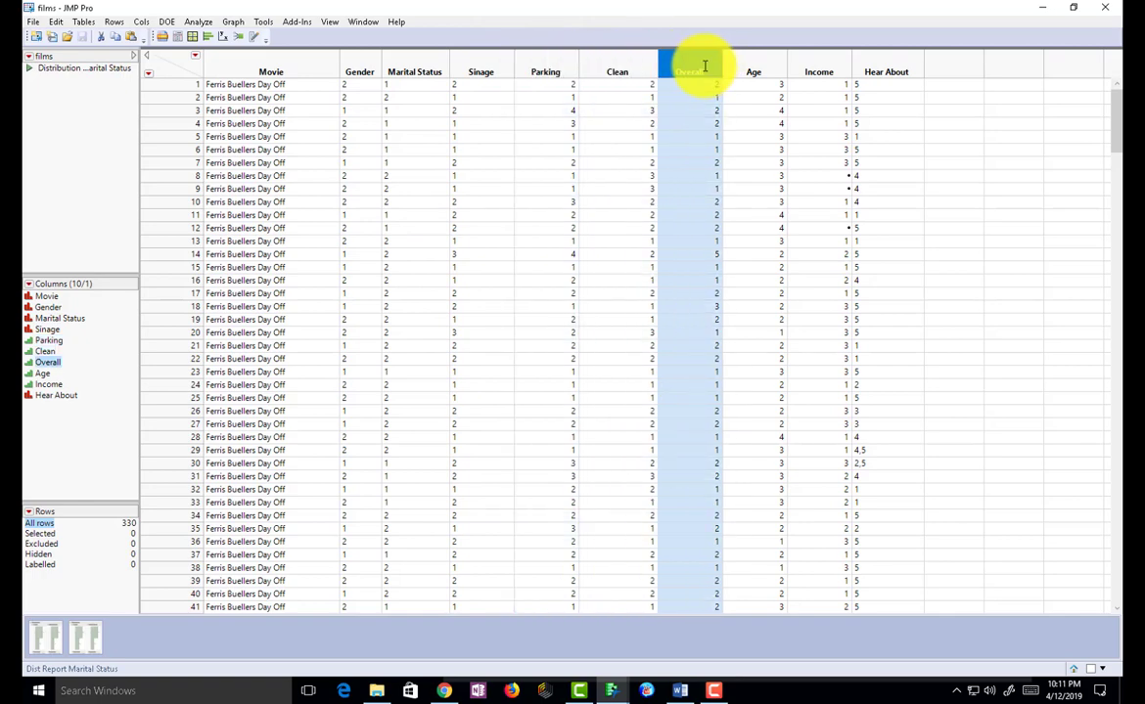
pyautogui.hotkey('alt', 'Tab')
pyautogui.hotkey('alt', 'Tab')
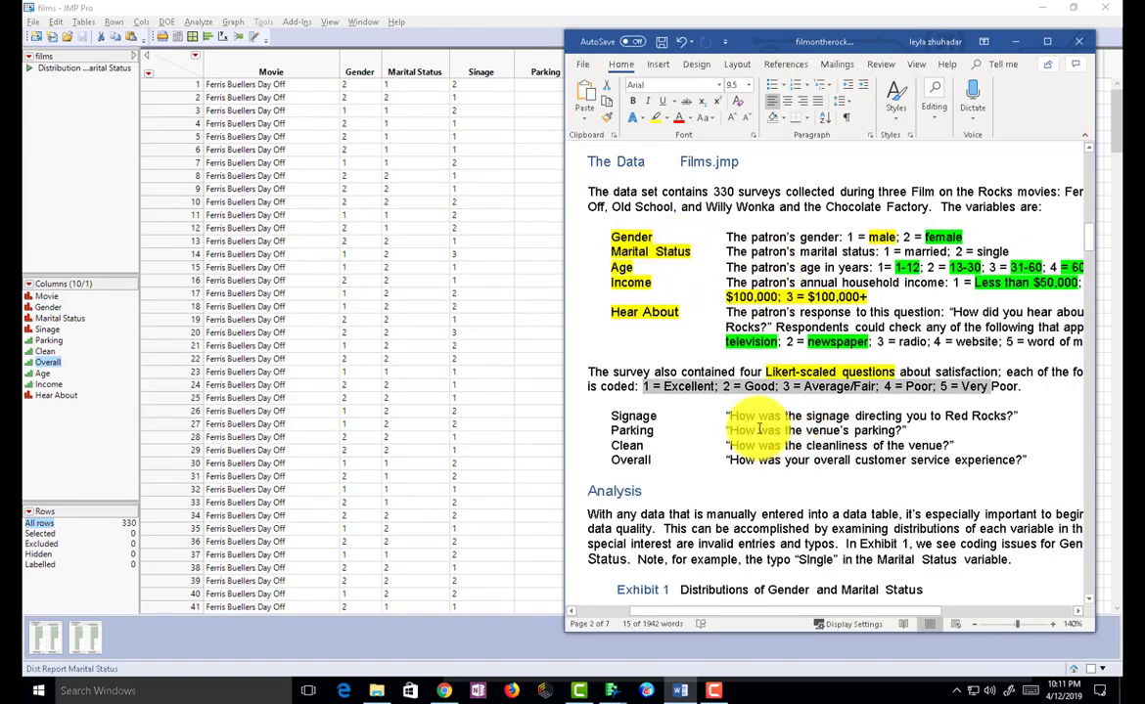
pyautogui.click(688, 385)
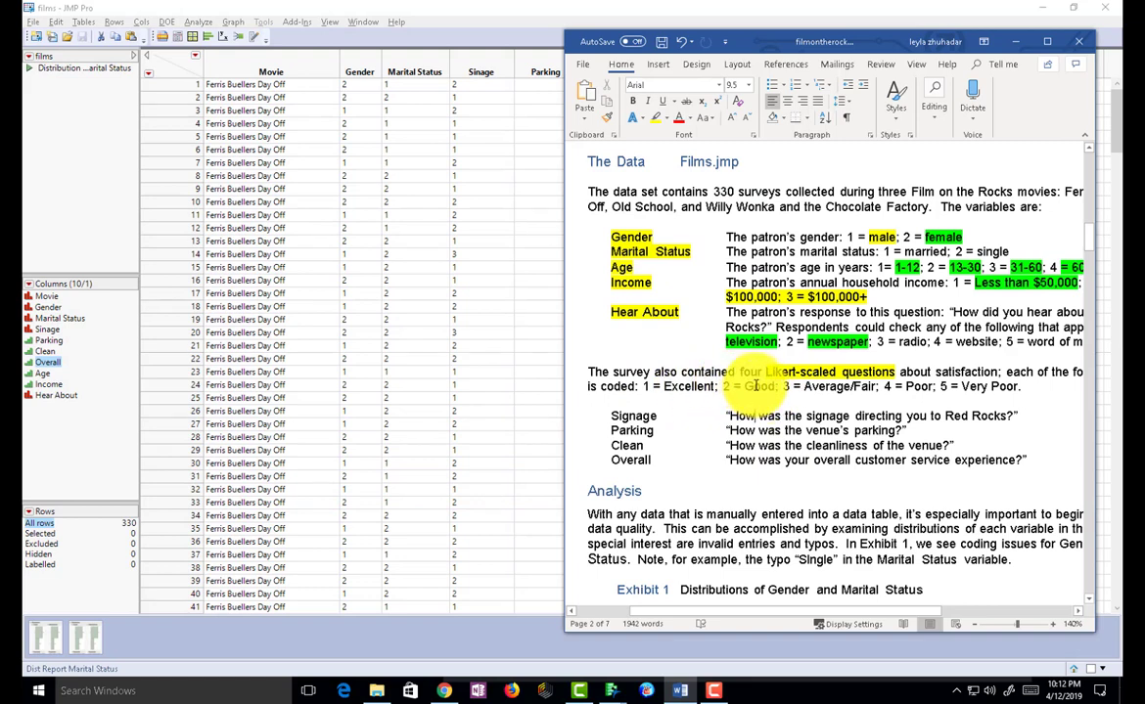
pyautogui.click(535, 44)
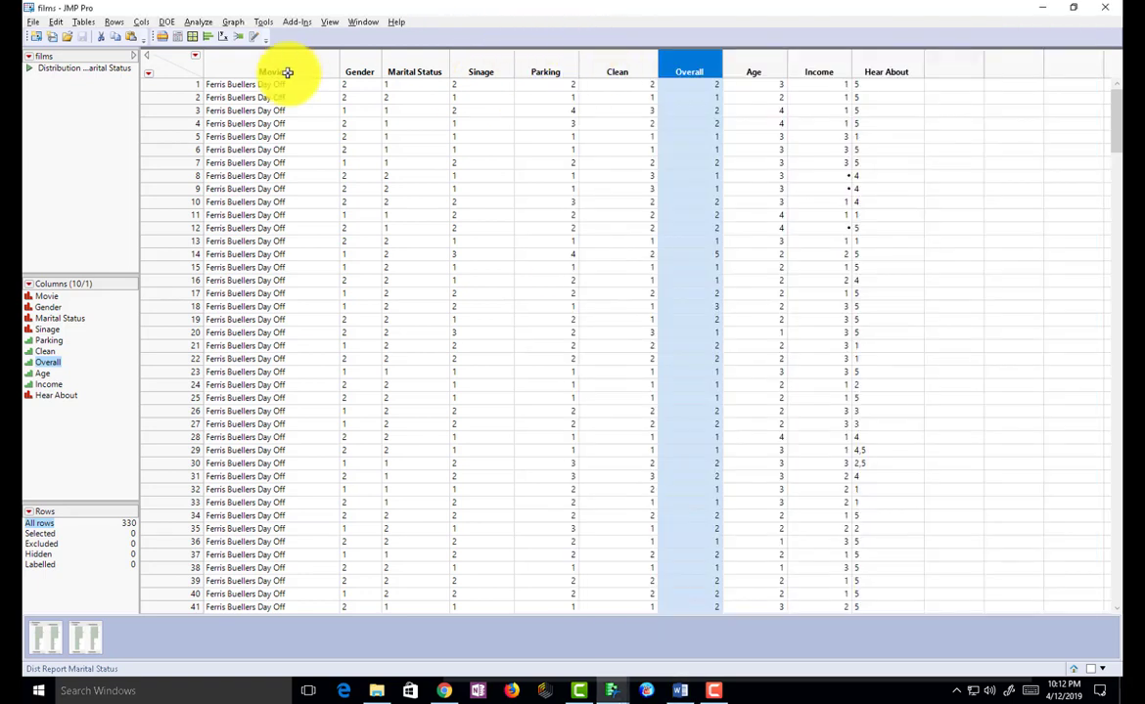
# Step: Run a Distribution of the Overall column, enlarge the report to examine its rating levels, and close it
pyautogui.click(200, 24)
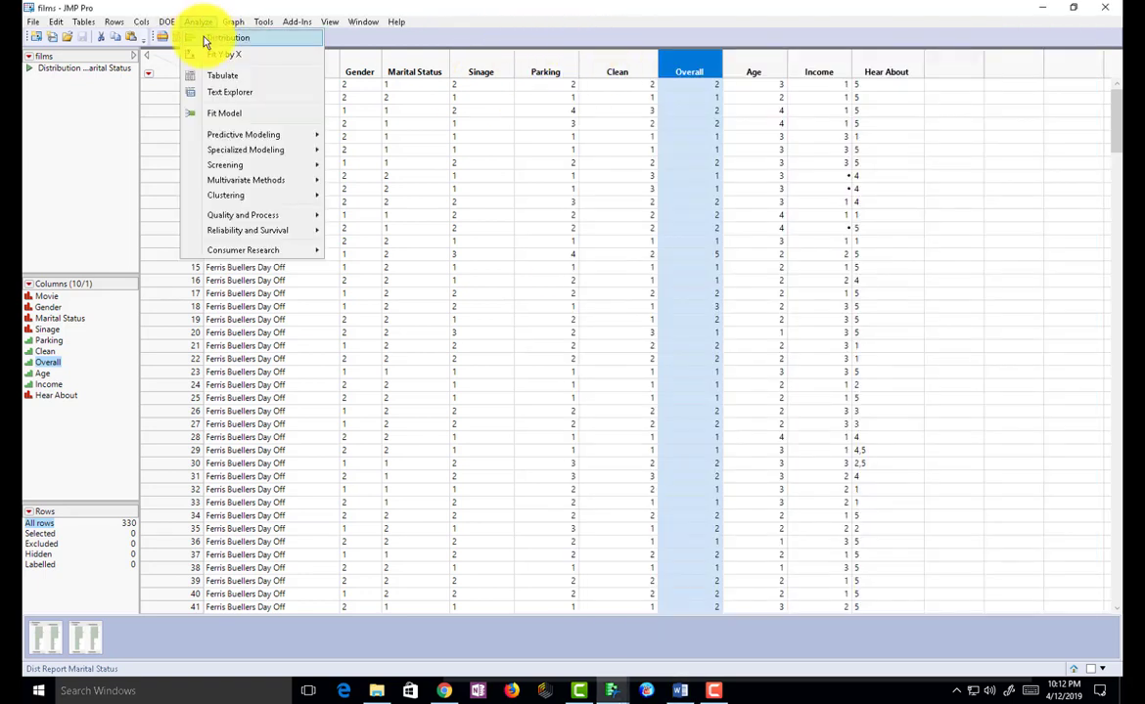
pyautogui.click(205, 38)
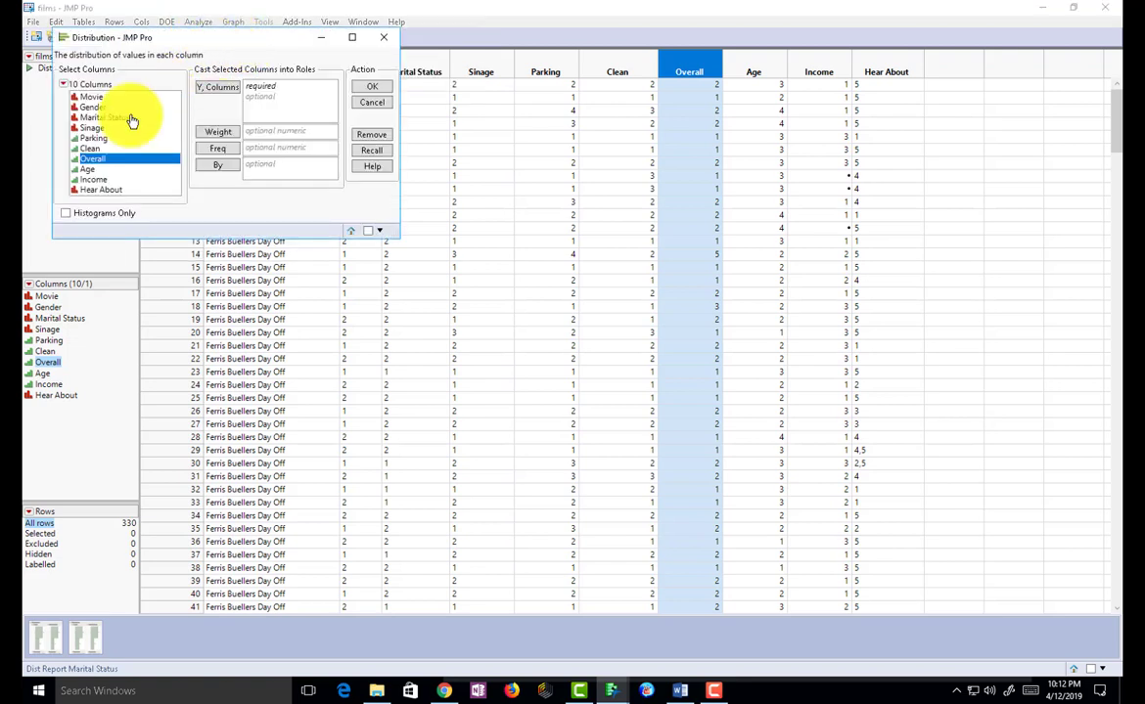
pyautogui.click(216, 87)
pyautogui.click(373, 89)
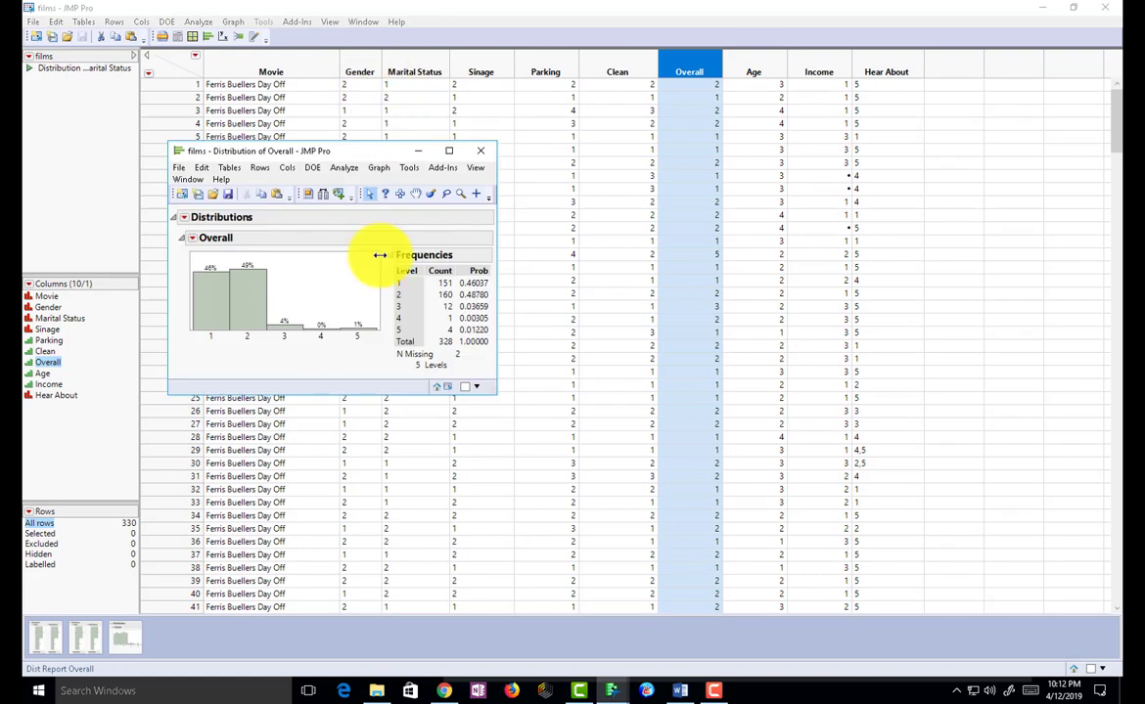
pyautogui.moveTo(496, 395); pyautogui.dragTo(607, 456)
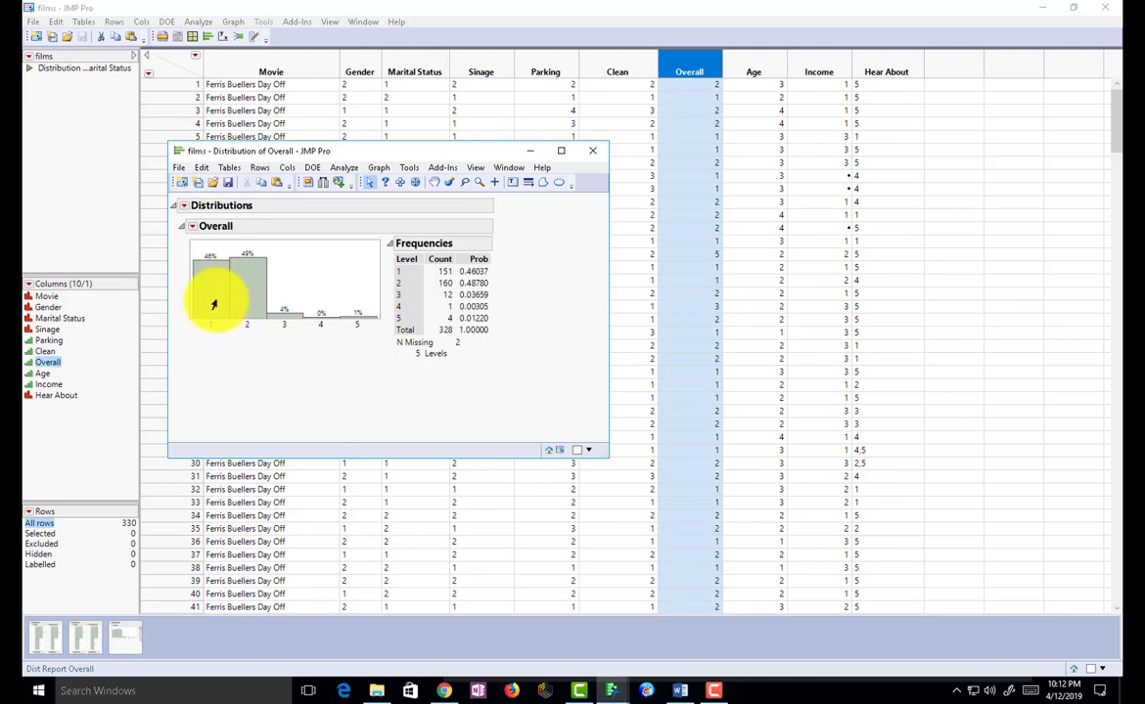
pyautogui.moveTo(213, 304)
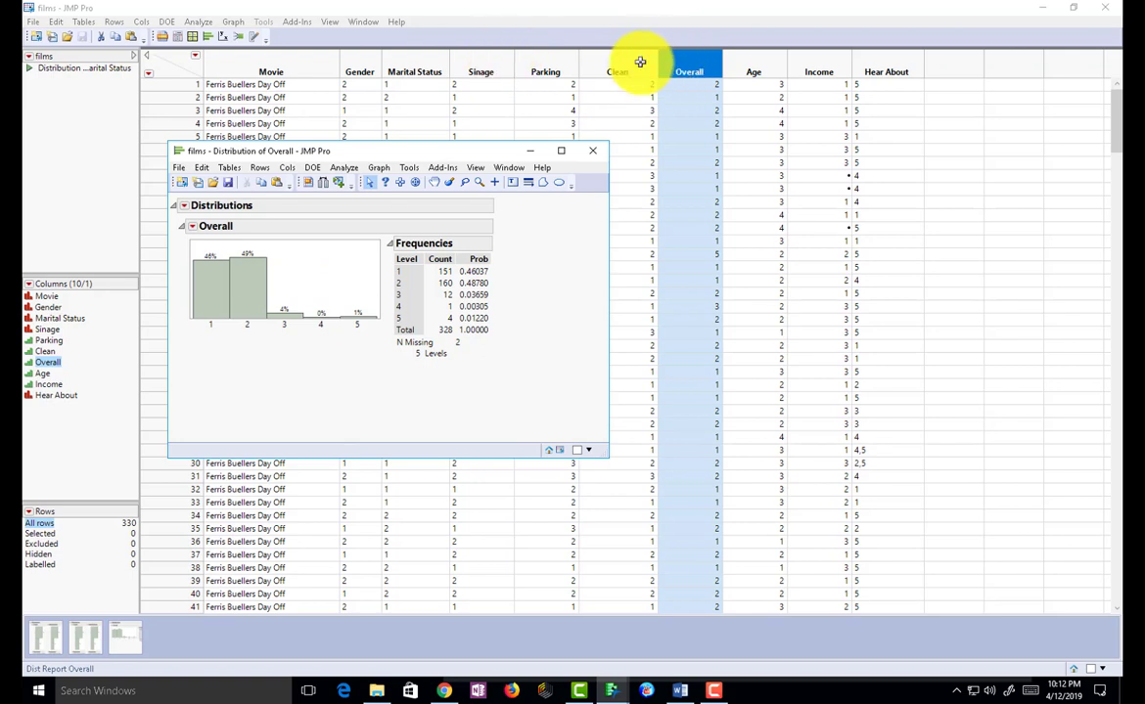
pyautogui.click(592, 149)
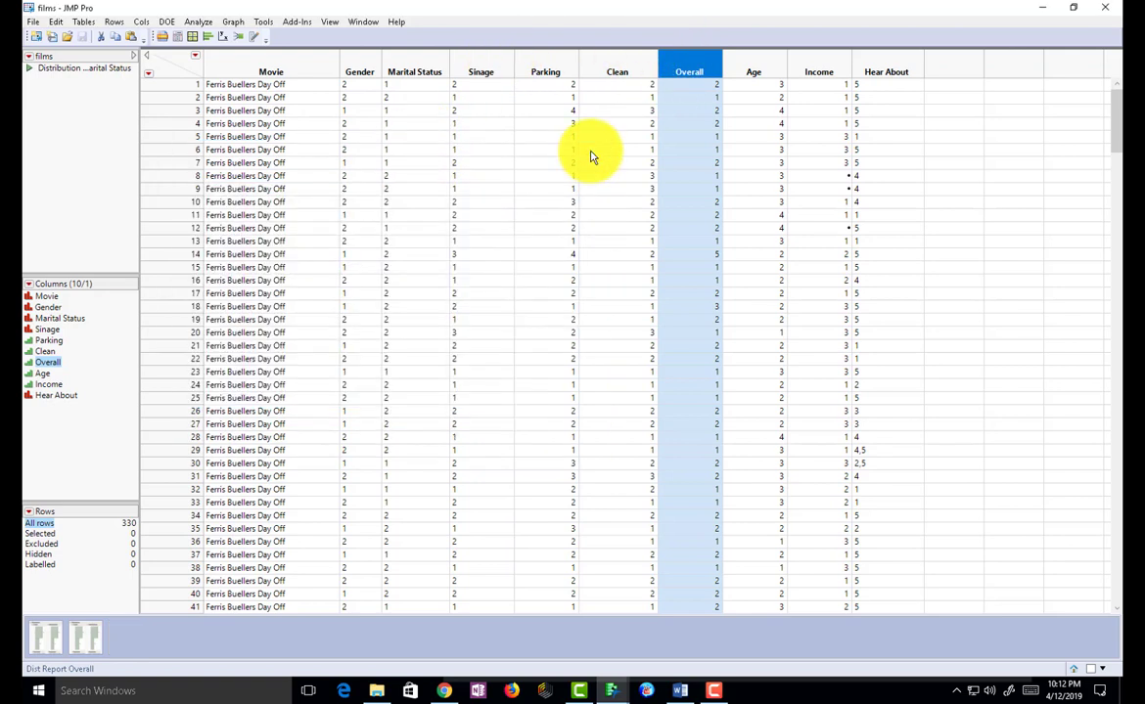
# Step: Open Standardize Attributes for the Sinage, Parking, Clean and Overall columns together and list the column properties available to standardize
pyautogui.click(179, 65)
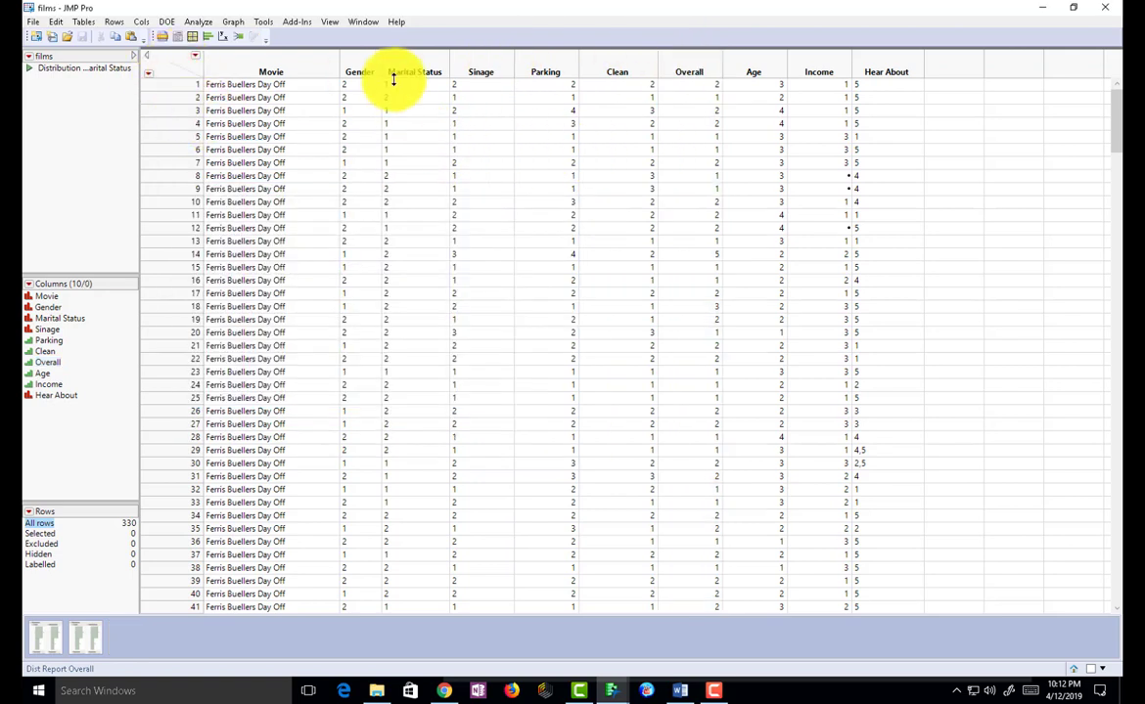
pyautogui.click(483, 61)
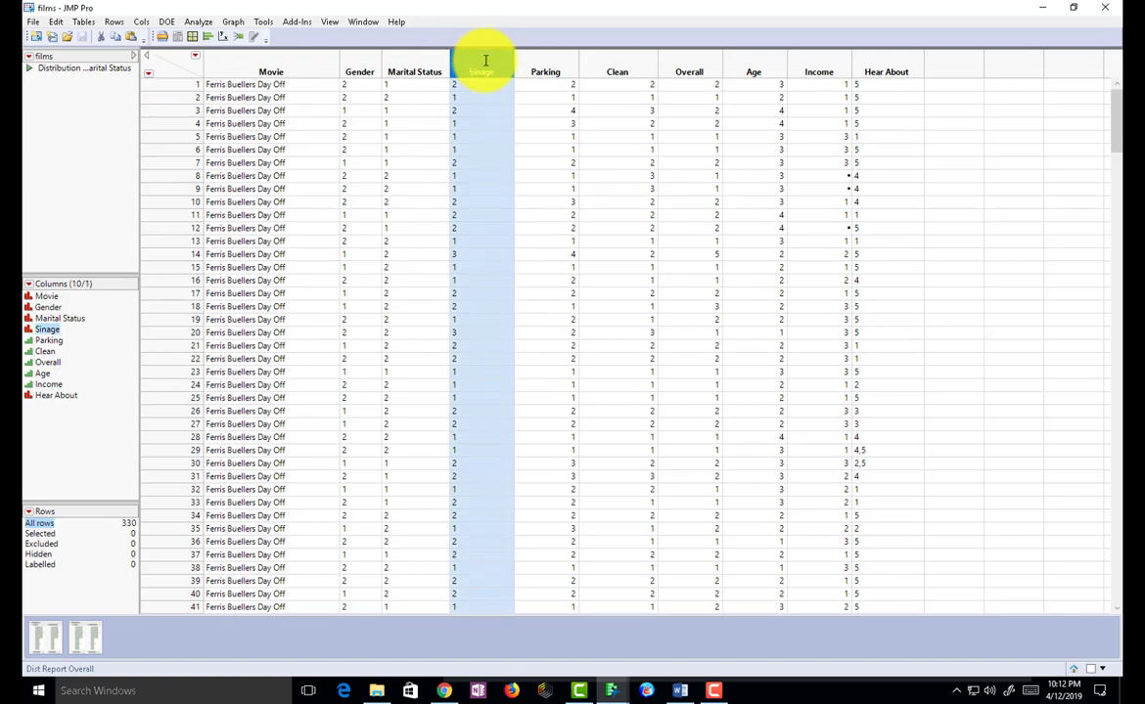
pyautogui.keyDown('shift'); pyautogui.click(544, 56); pyautogui.keyUp('shift')
pyautogui.keyDown('shift'); pyautogui.click(610, 54); pyautogui.keyUp('shift')
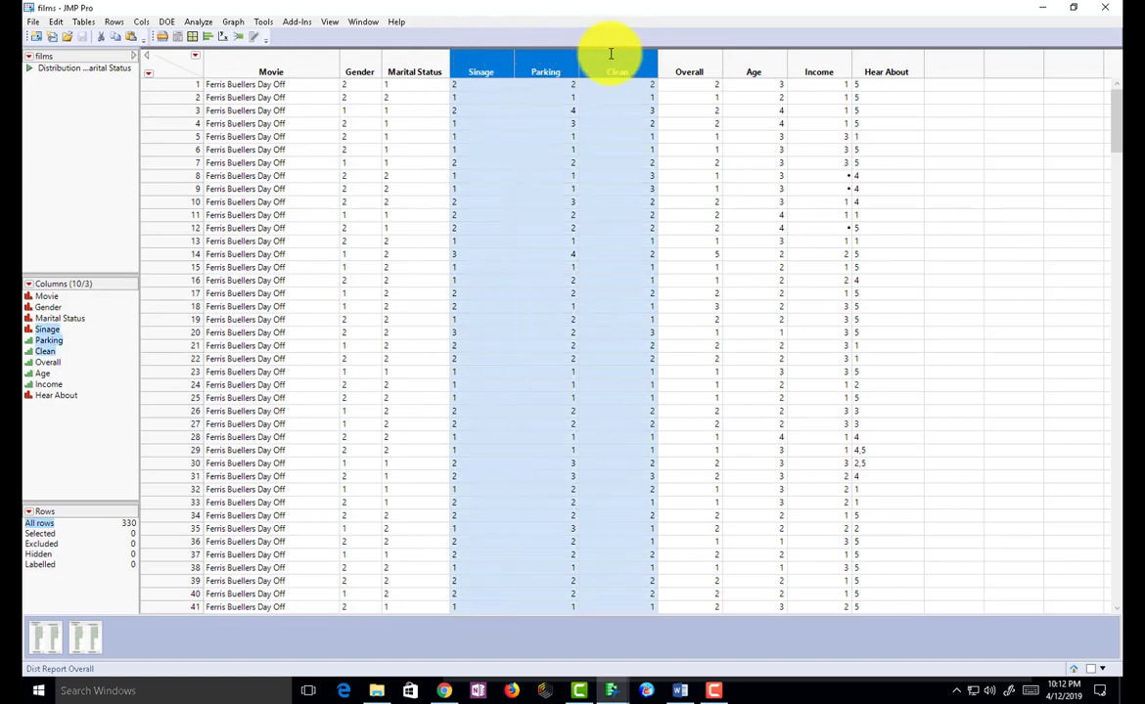
pyautogui.keyDown('shift'); pyautogui.click(700, 56); pyautogui.keyUp('shift')
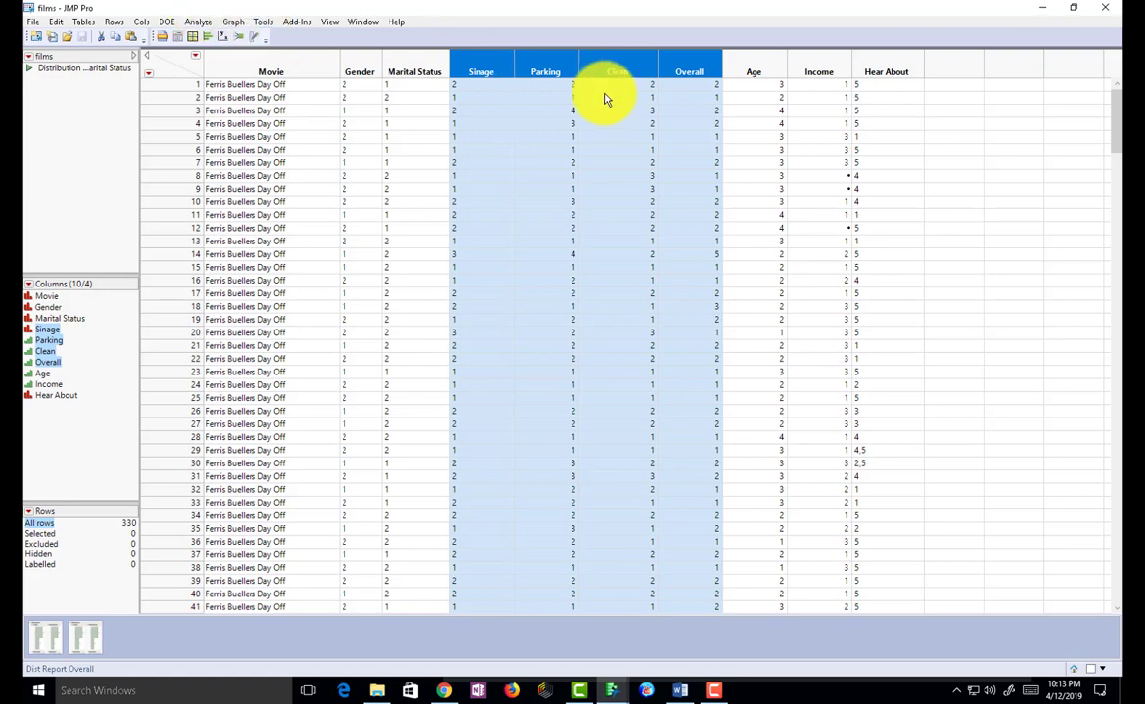
pyautogui.click(143, 23)
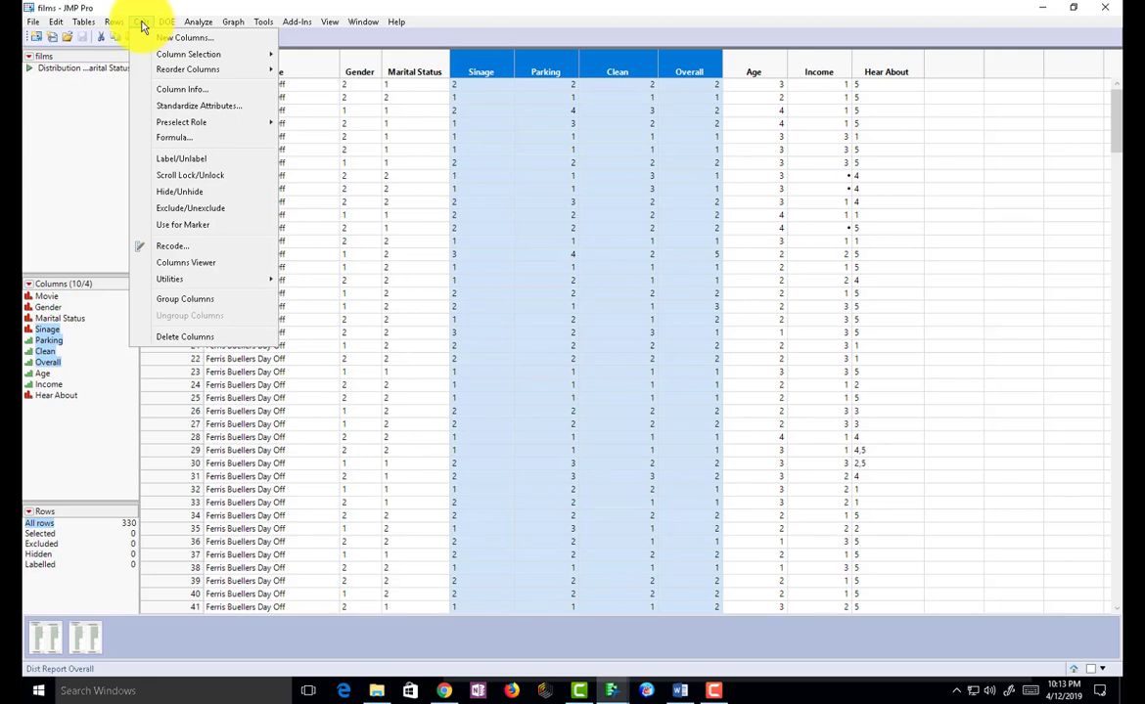
pyautogui.click(217, 110)
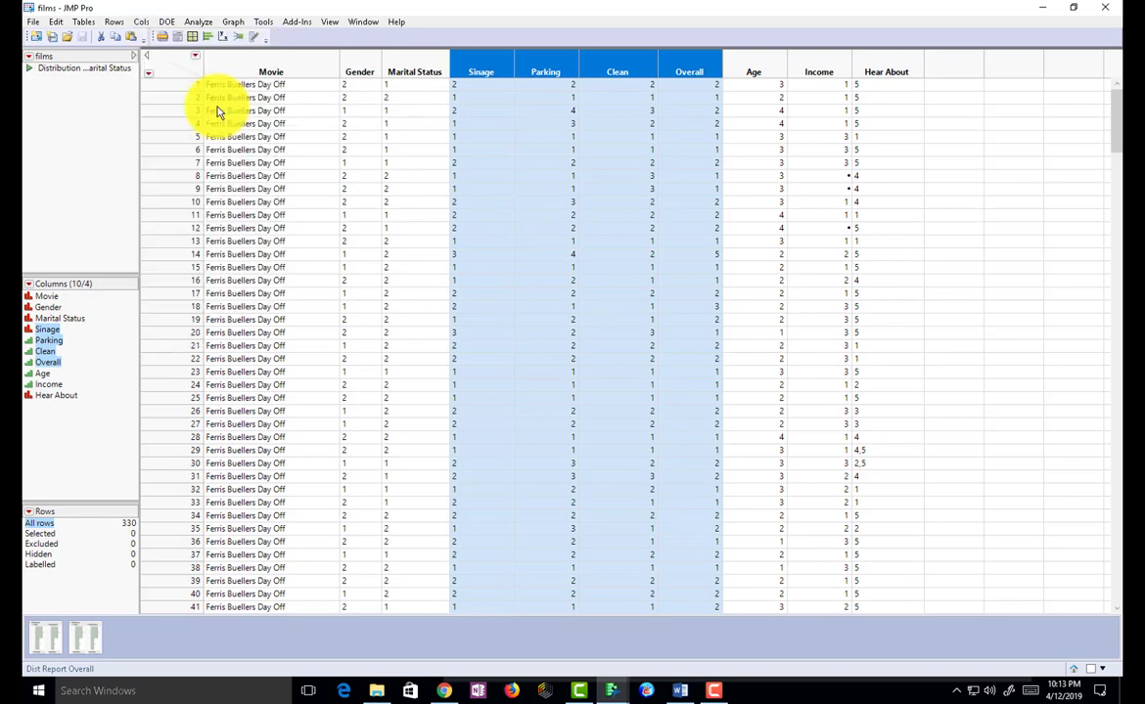
pyautogui.moveTo(232, 41); pyautogui.dragTo(283, 67)
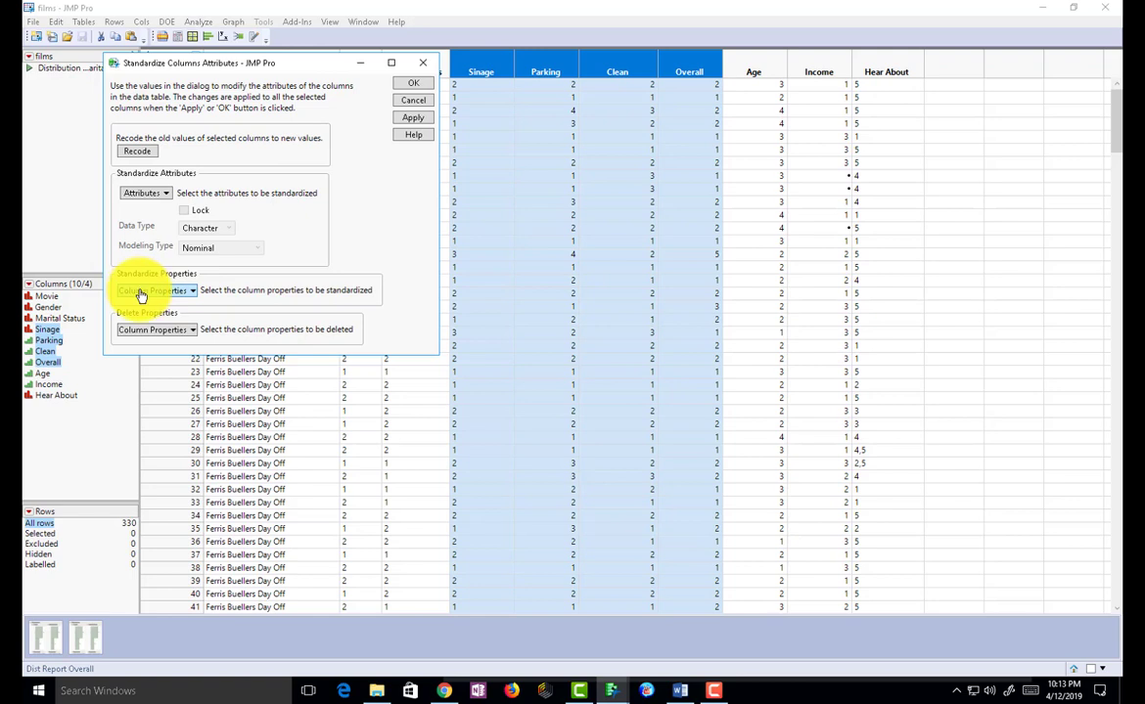
pyautogui.click(192, 294)
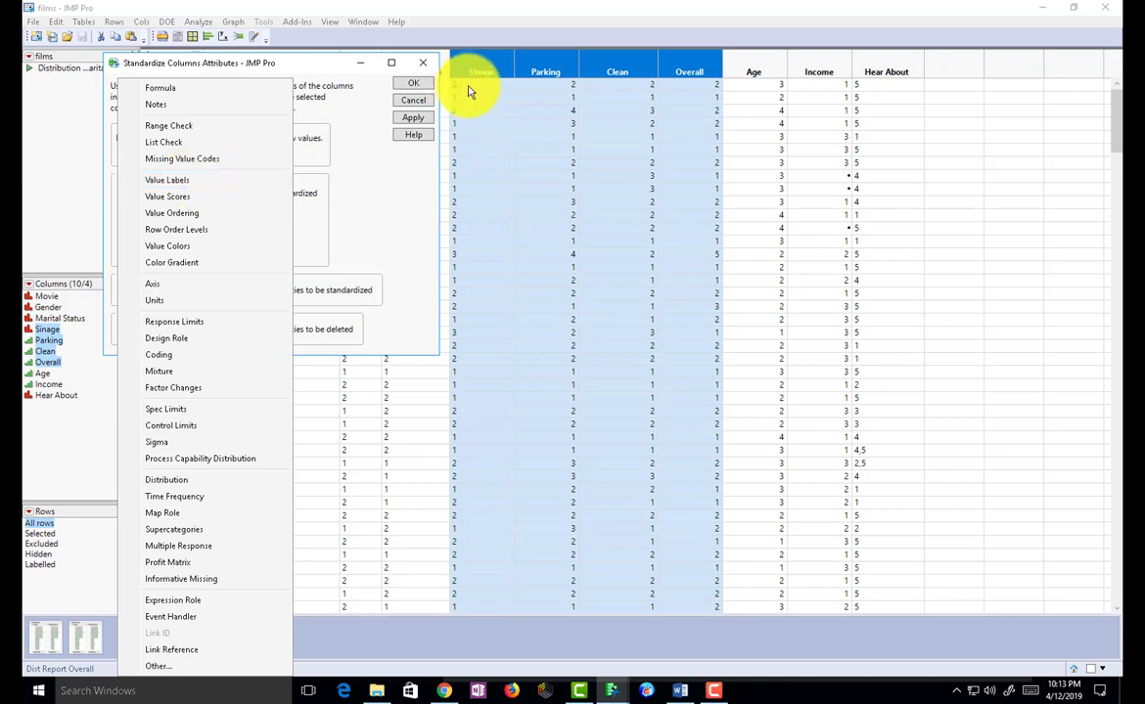
# Step: Add the Value Labels property to the selected rating columns, with labels 1 = Excellent and 2 = Good
pyautogui.click(200, 182)
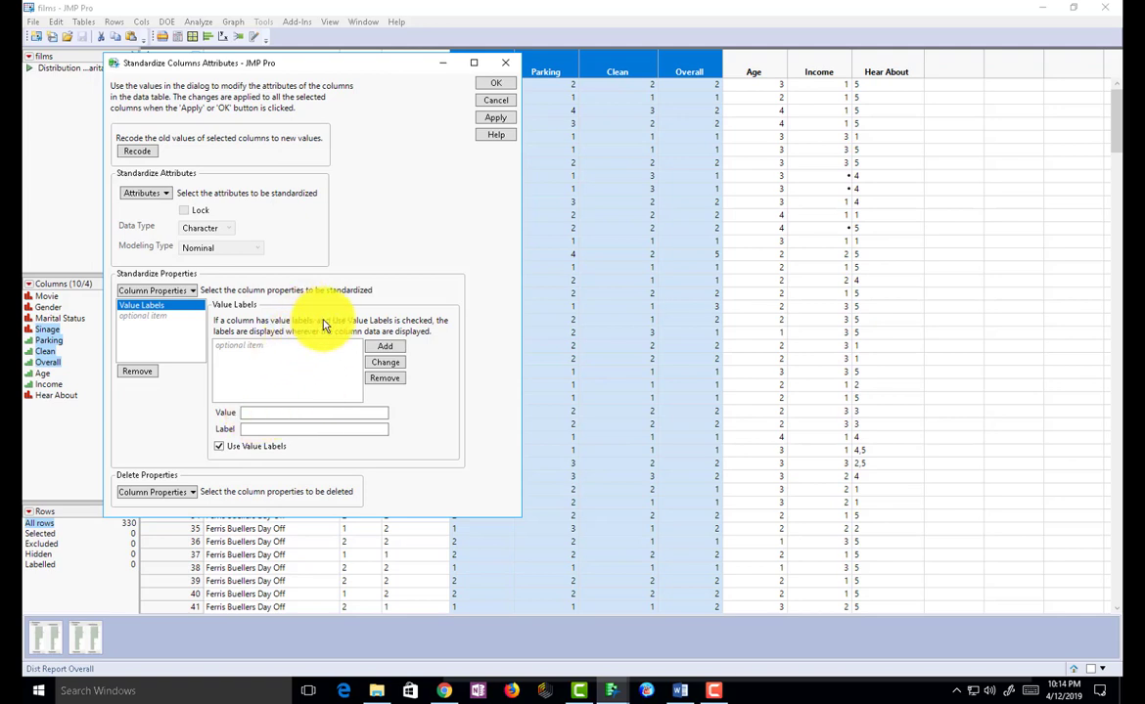
pyautogui.click(250, 412)
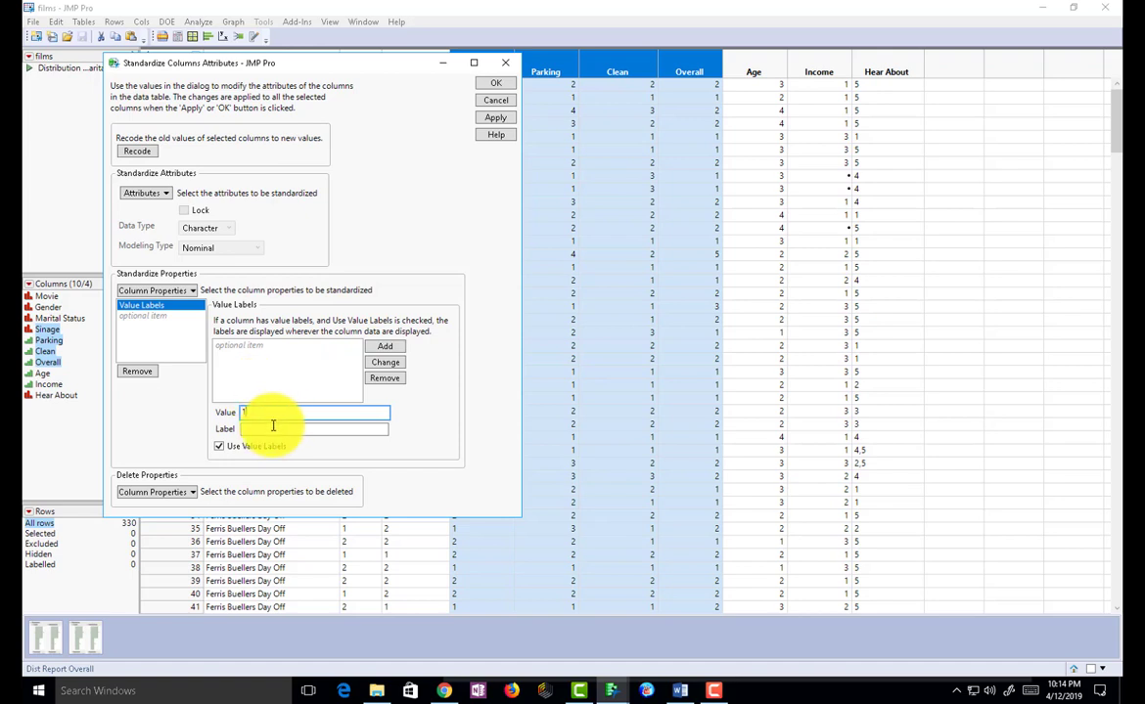
pyautogui.click(284, 428)
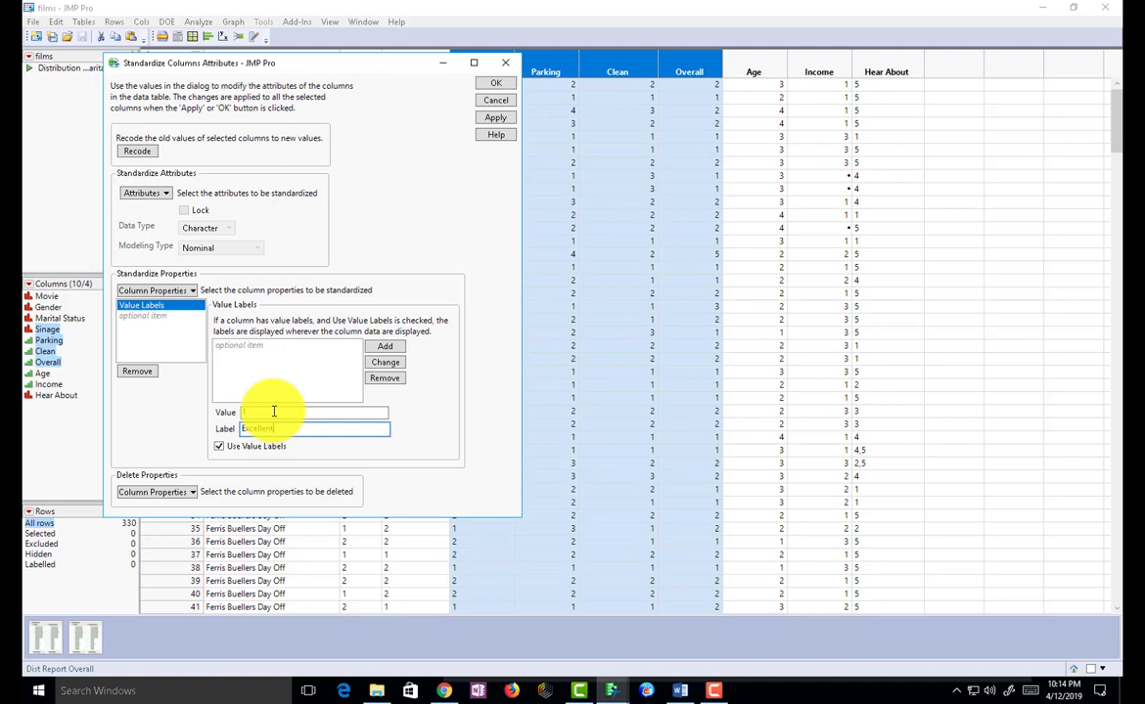
pyautogui.click(383, 348)
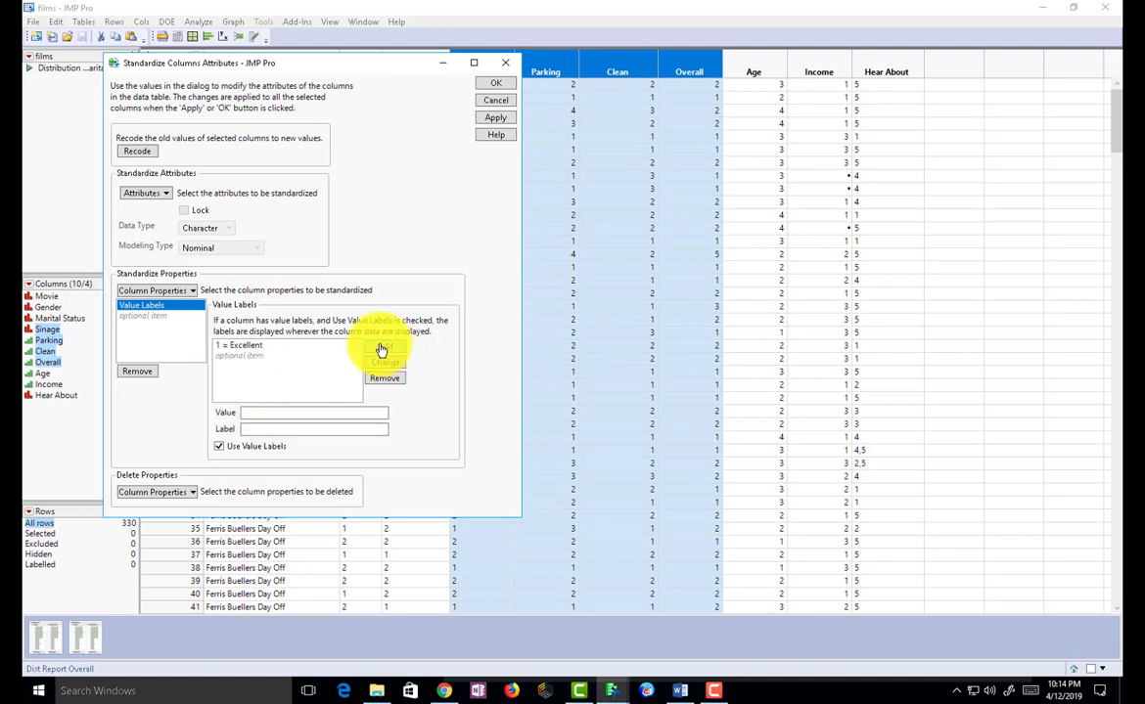
pyautogui.click(256, 412)
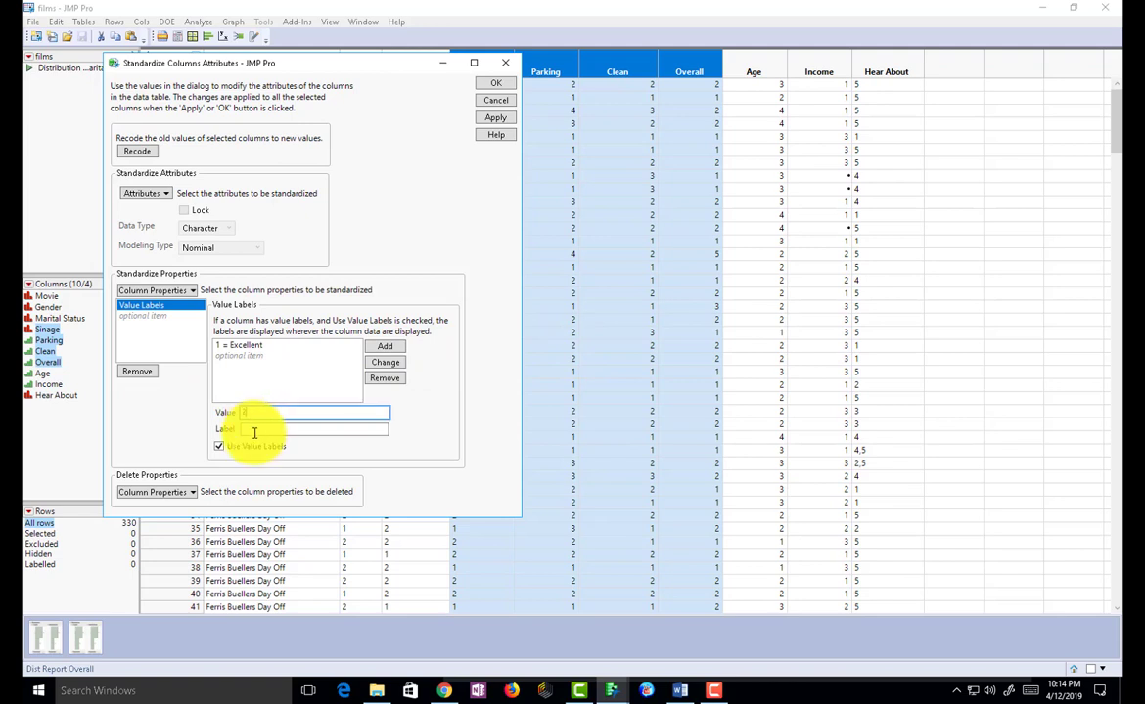
pyautogui.write('2')
pyautogui.click(340, 426)
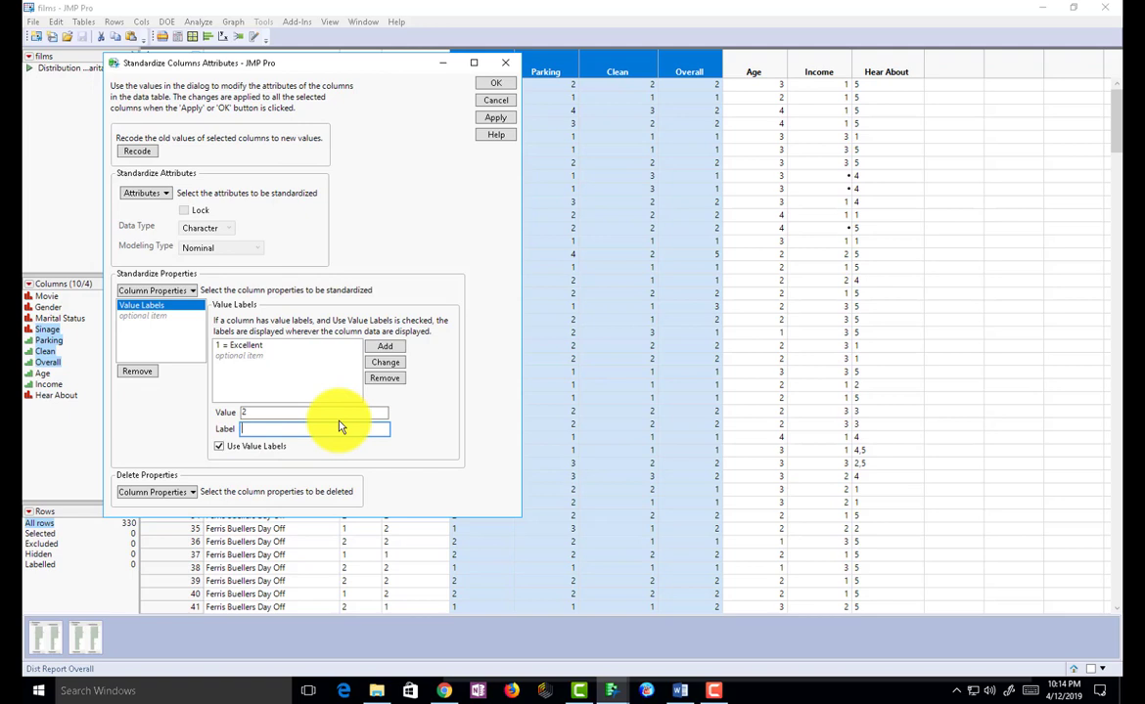
pyautogui.click(384, 347)
# Step: Add the value labels 3 = Average/Fair and 4 = Poor for the selected rating columns
pyautogui.click(279, 410)
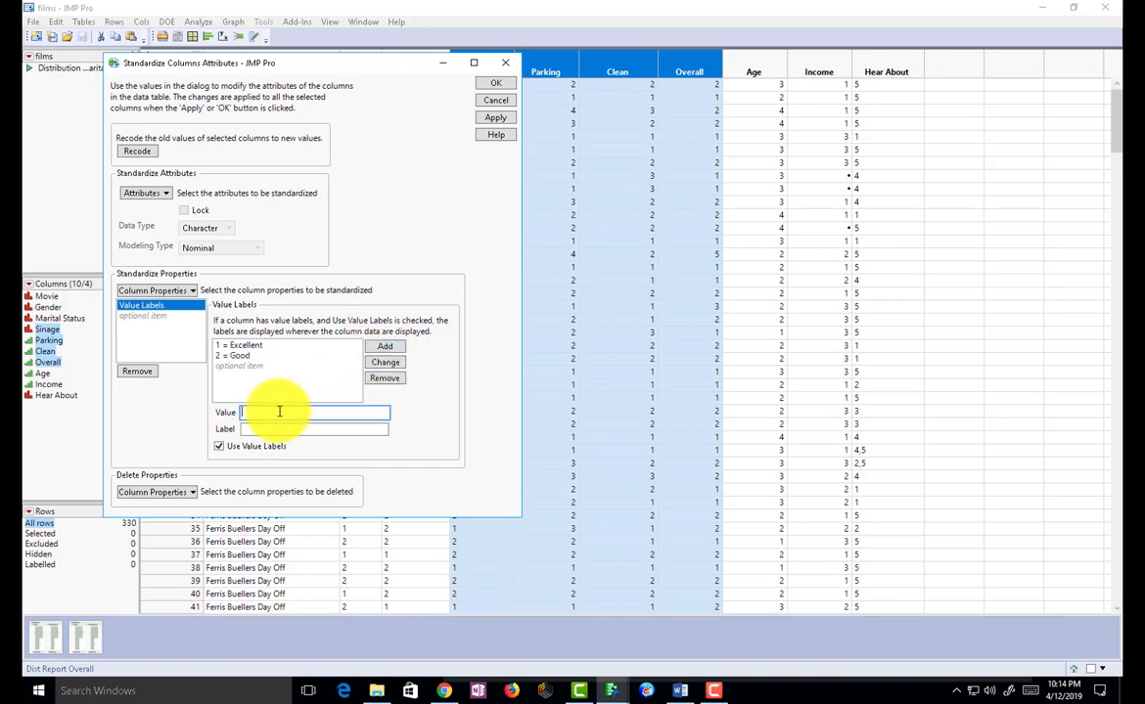
pyautogui.write('3')
pyautogui.click(266, 430)
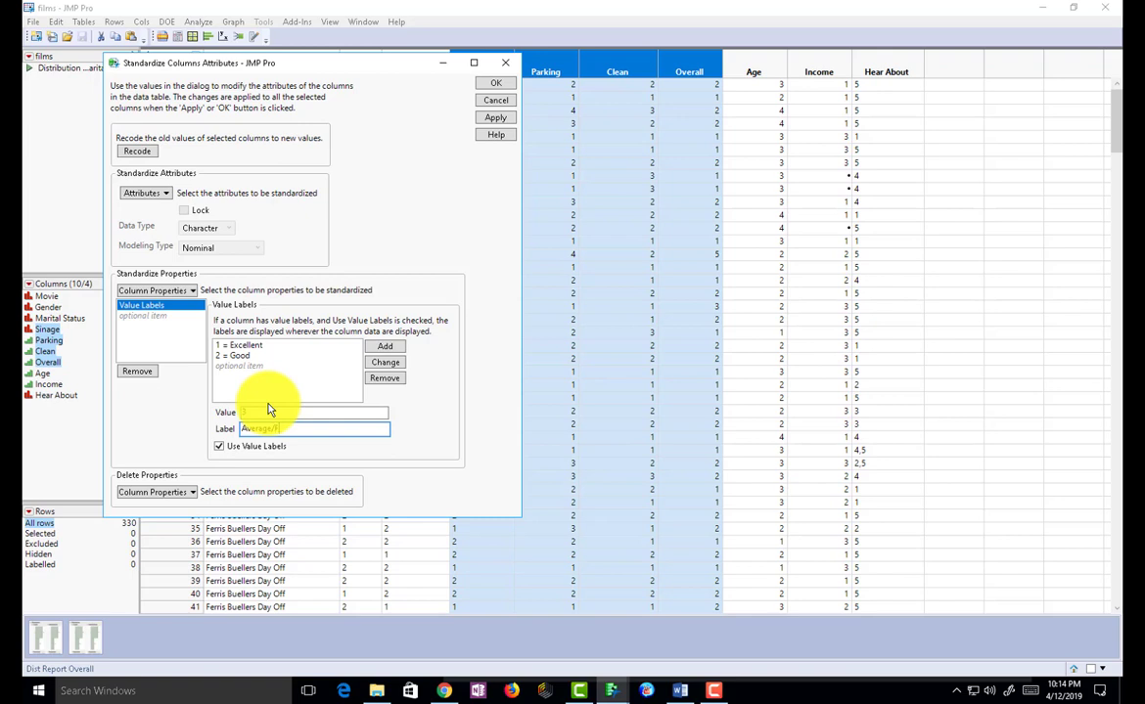
pyautogui.click(386, 348)
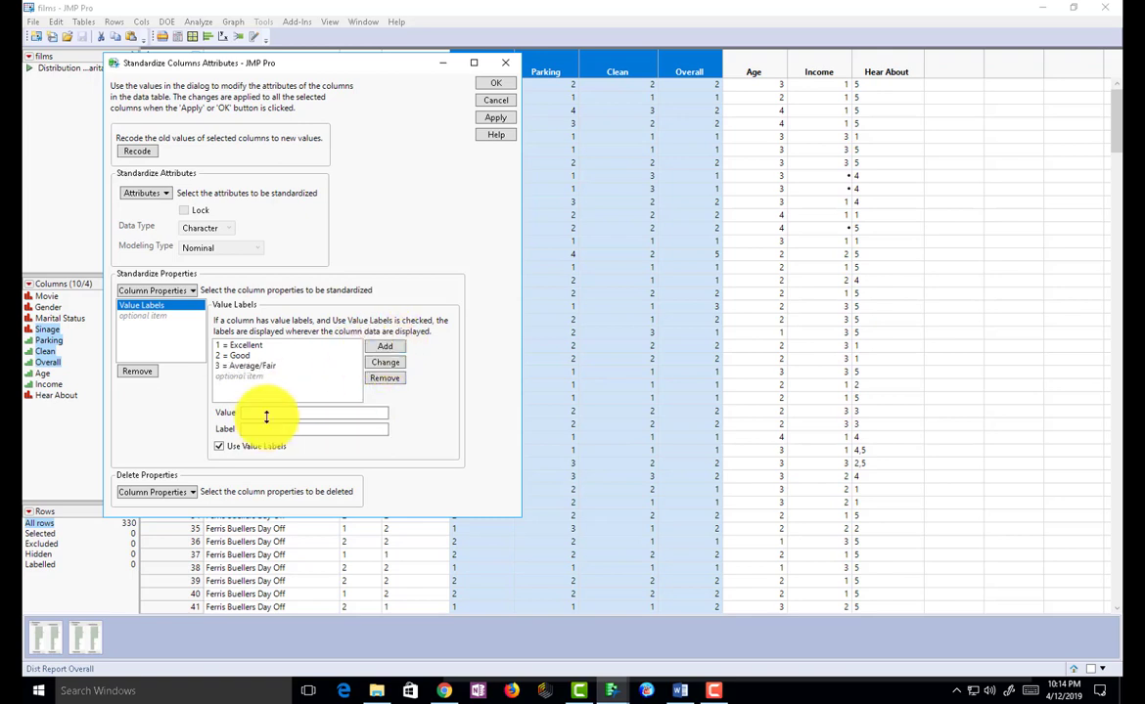
pyautogui.write('4')
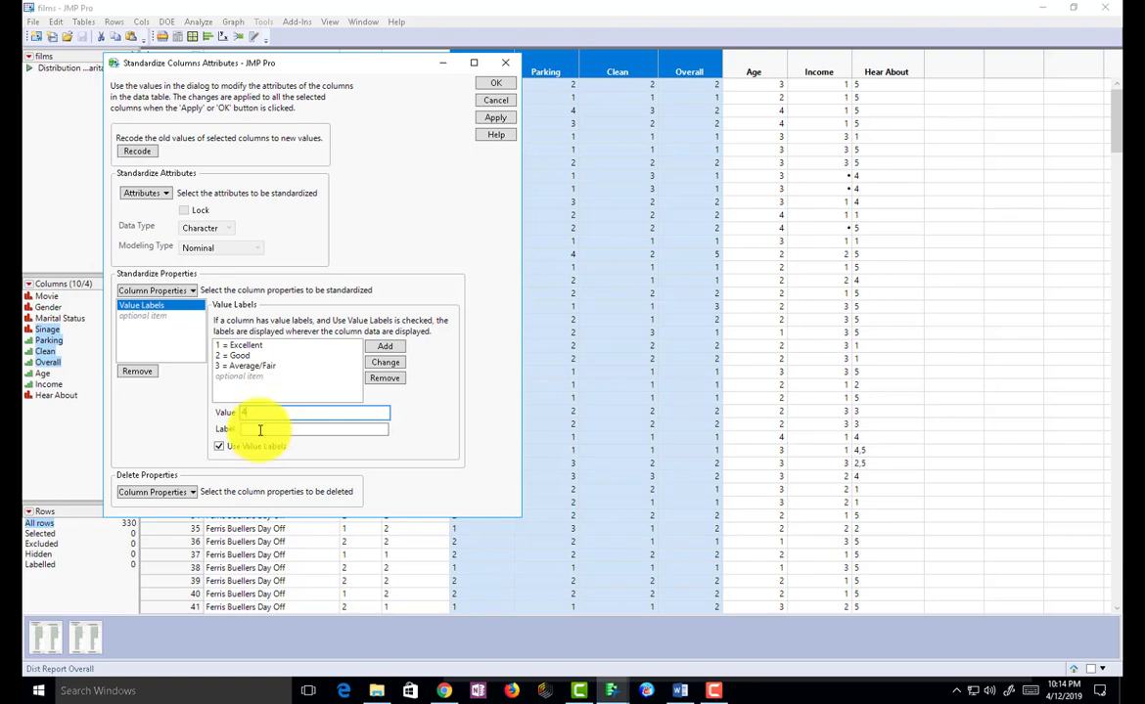
pyautogui.click(256, 428)
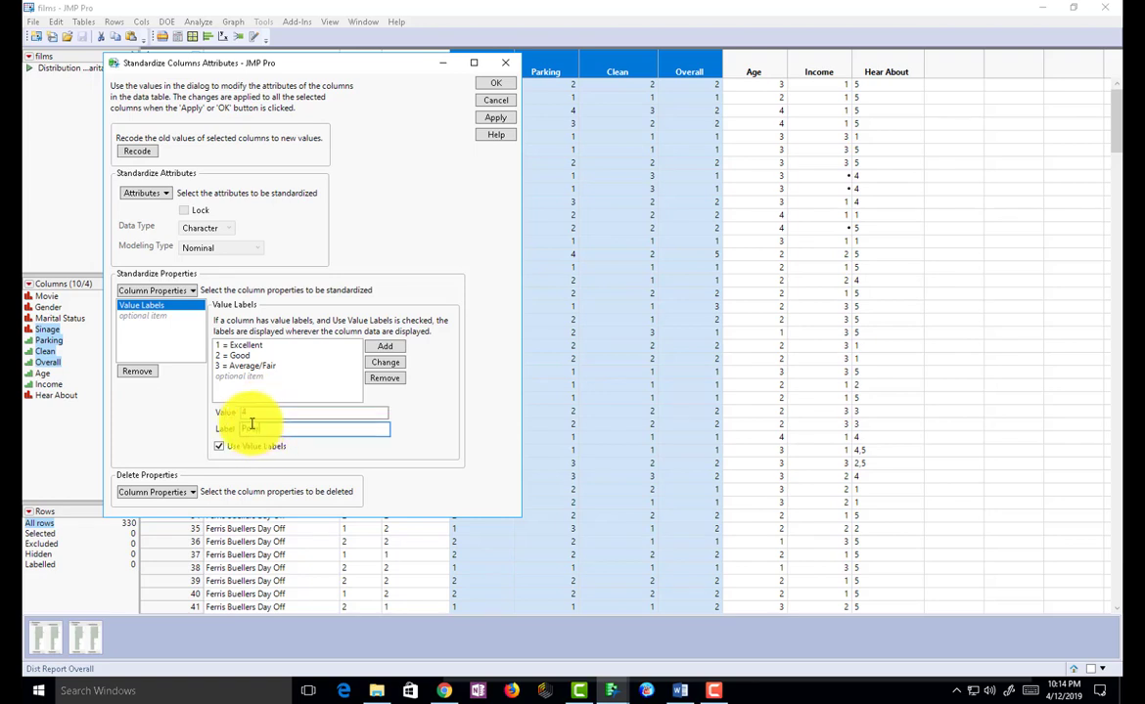
pyautogui.write('Poor')
pyautogui.click(387, 348)
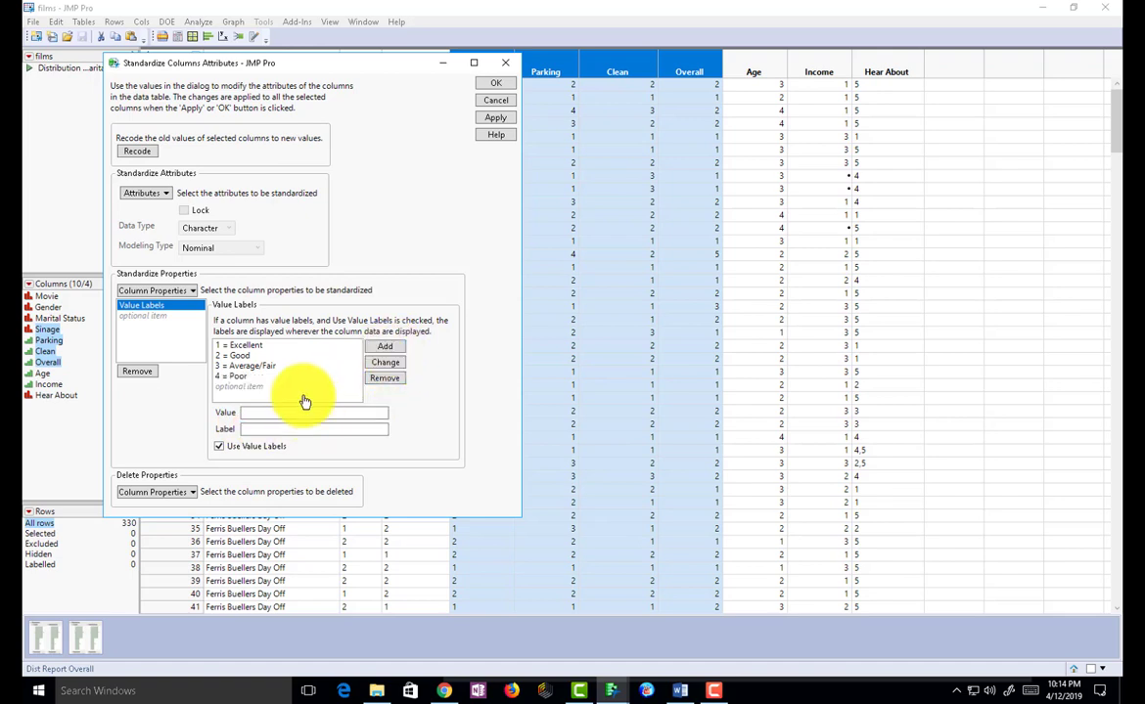
# Step: Add the value label 5 = Very Poor and apply the label set to the Sinage, Parking, Clean and Overall columns
pyautogui.write('5')
pyautogui.click(255, 428)
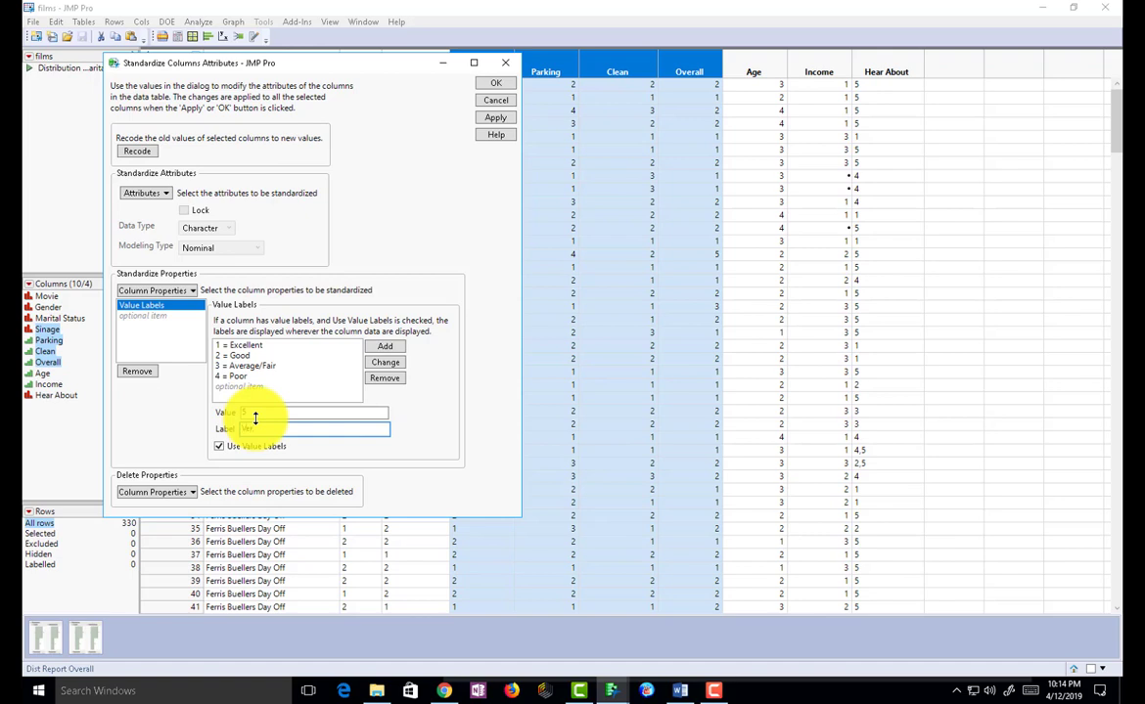
pyautogui.write('Poor')
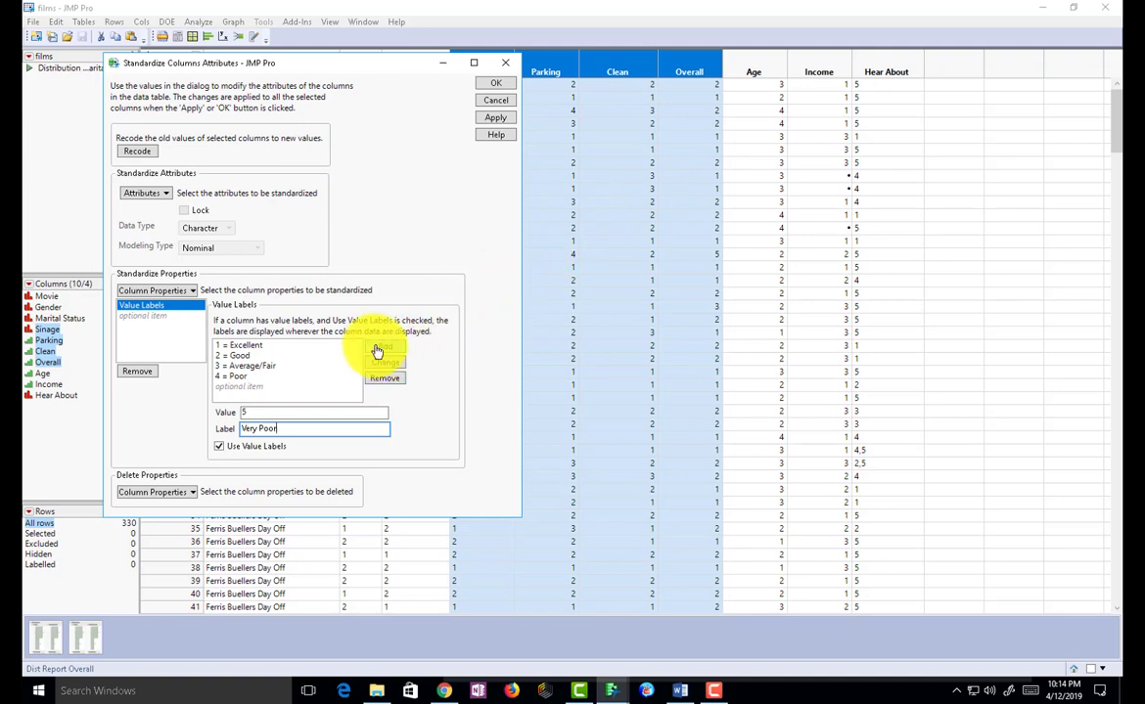
pyautogui.click(377, 350)
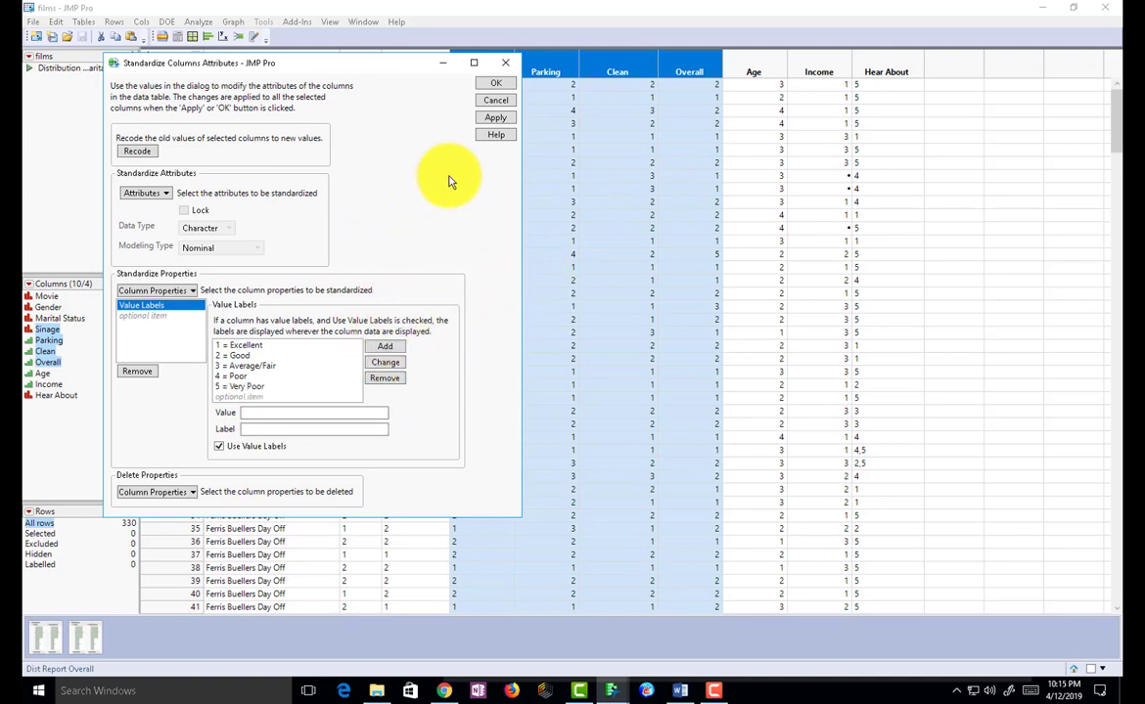
pyautogui.click(504, 84)
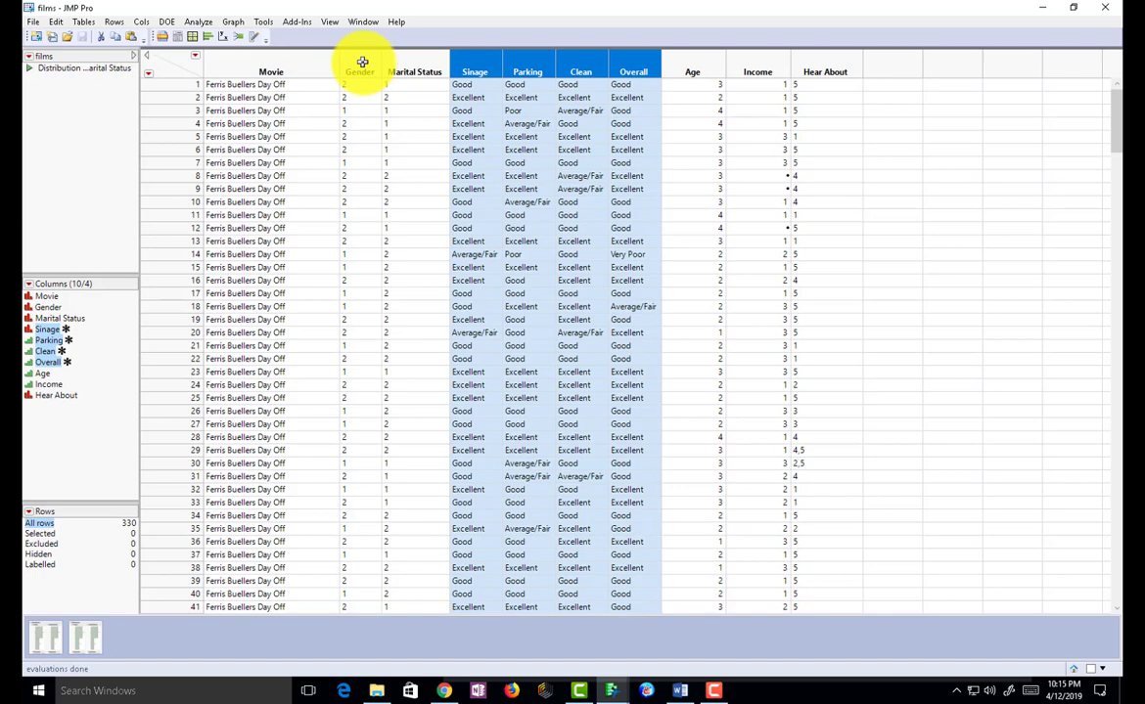
# Step: Open the column info for Gender and add the Value Labels property to that column
pyautogui.click(172, 64)
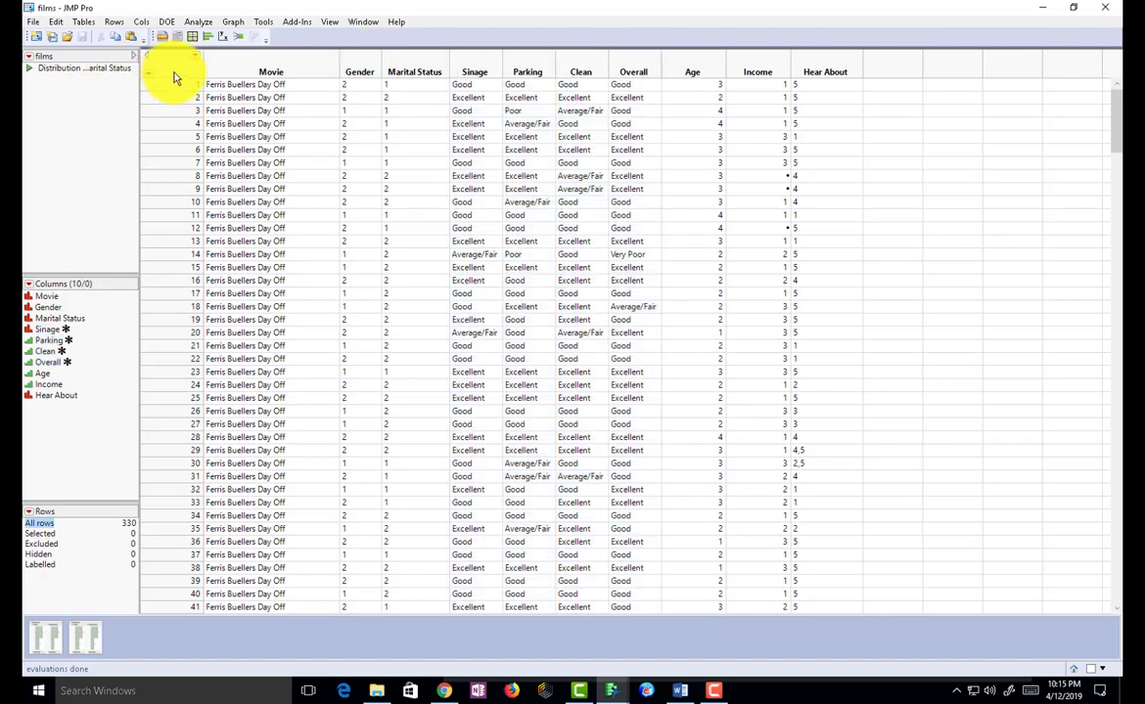
pyautogui.click(355, 64)
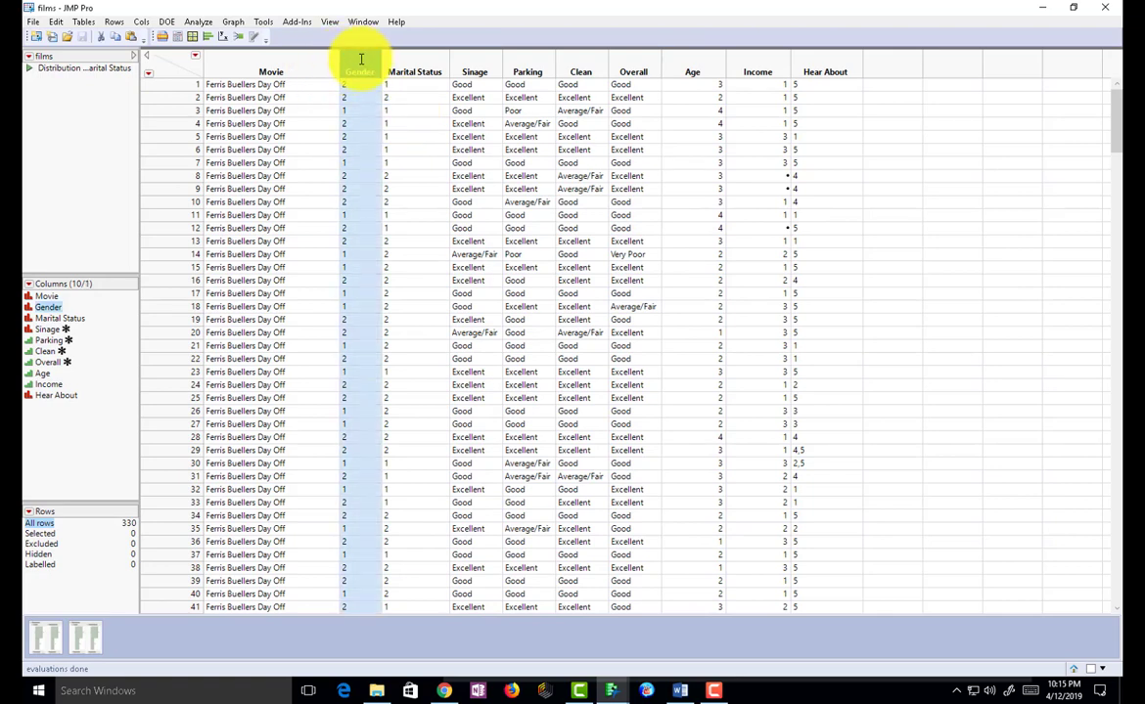
pyautogui.click(144, 24)
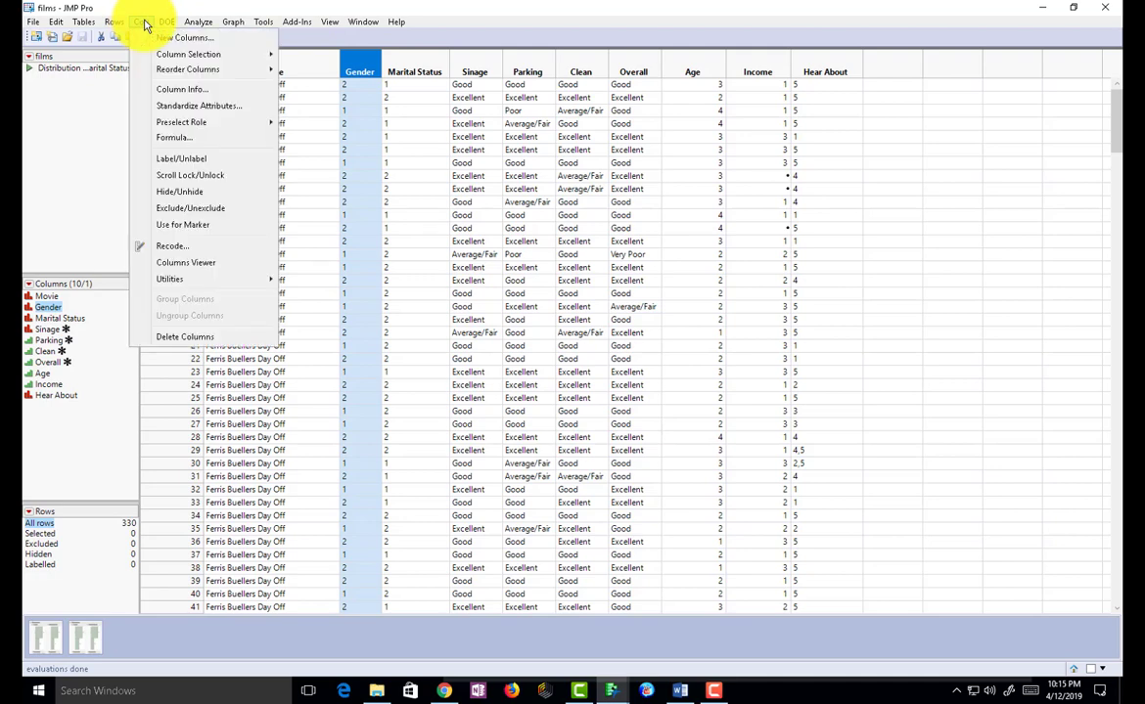
pyautogui.click(357, 64)
pyautogui.rightClick(365, 64)
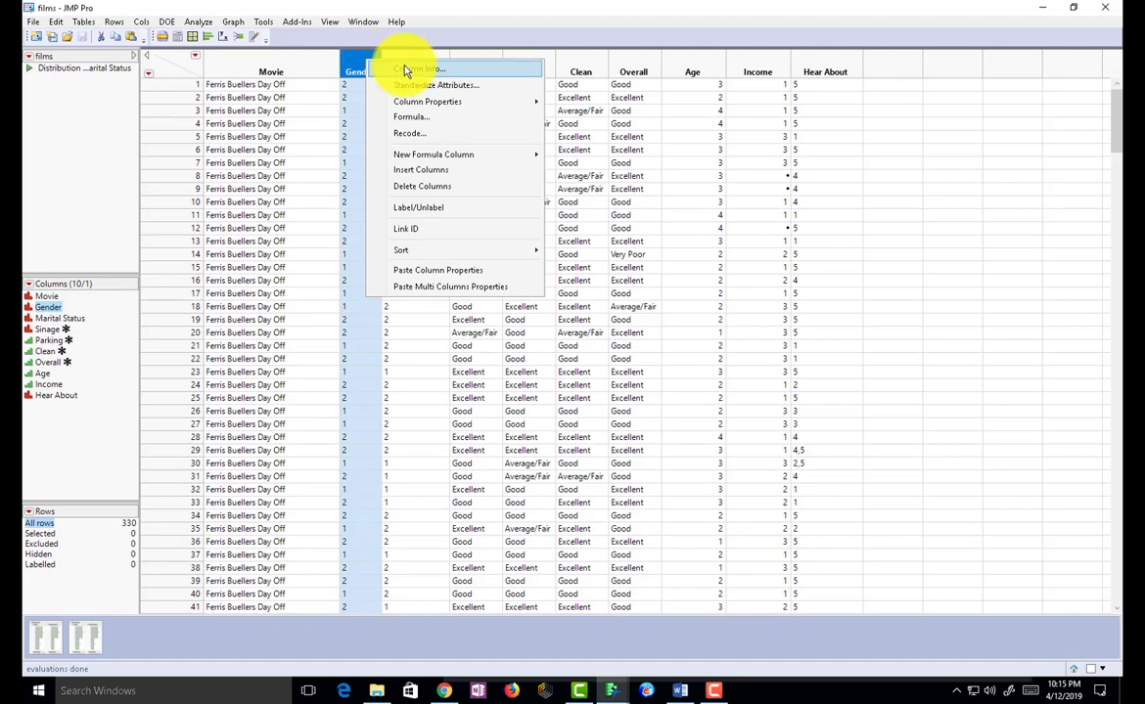
pyautogui.click(404, 69)
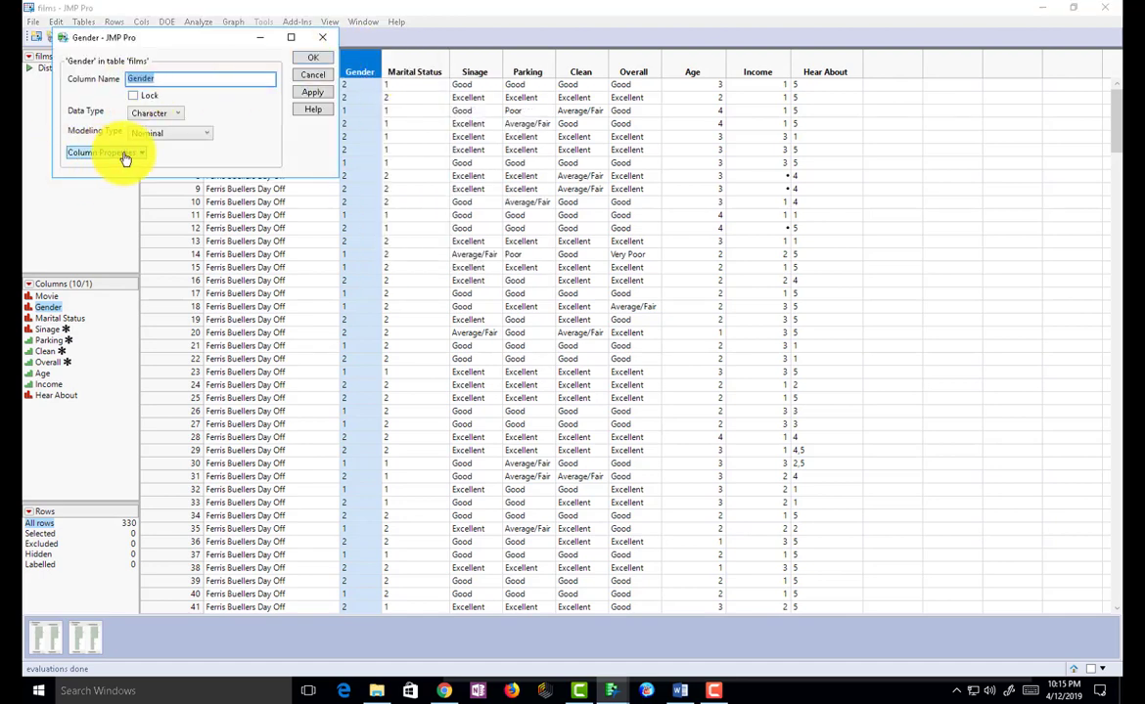
pyautogui.click(144, 159)
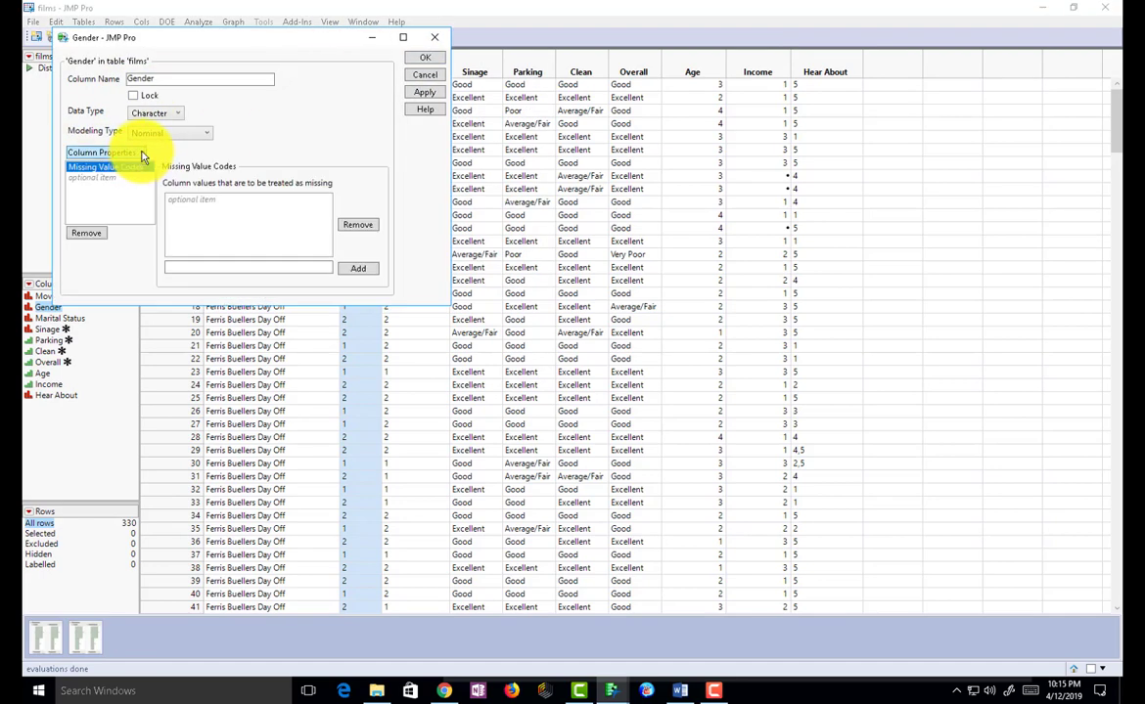
pyautogui.click(117, 155)
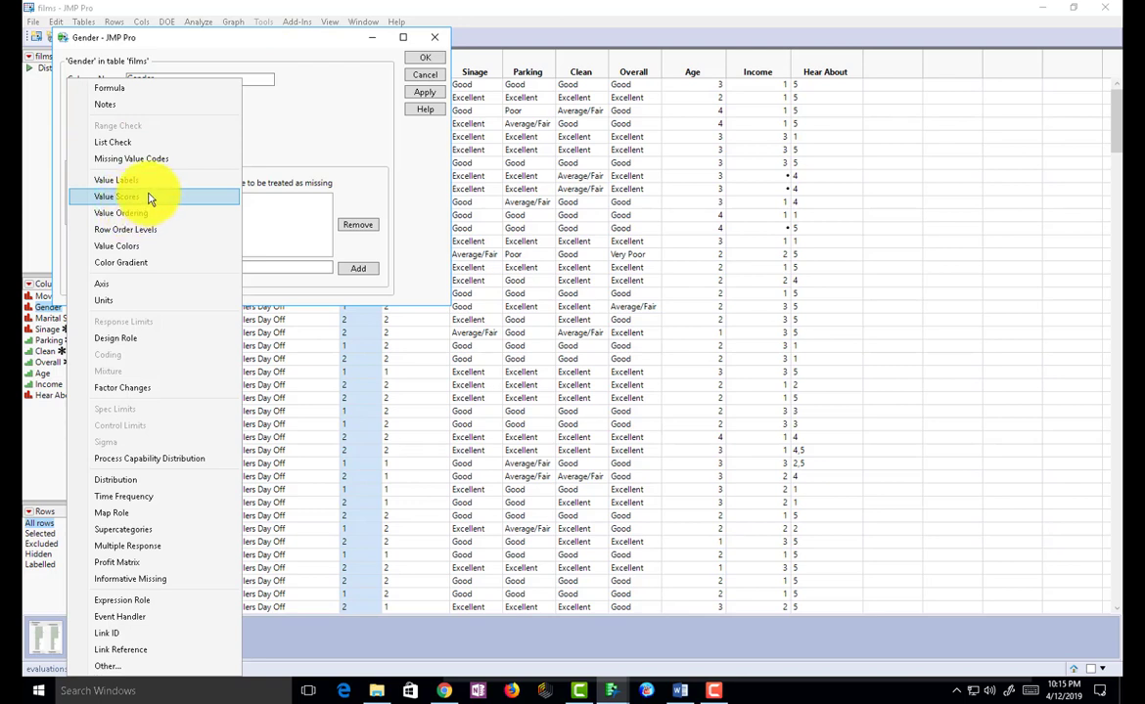
pyautogui.click(143, 181)
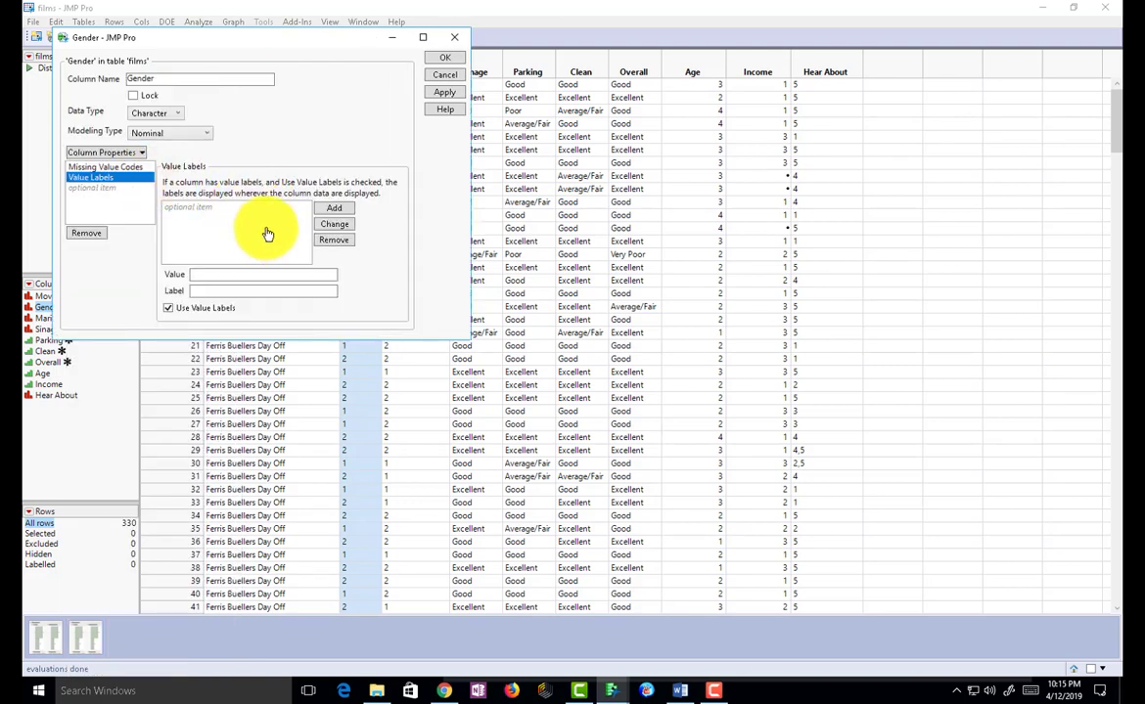
# Step: Add the value label 1 = Male to the Gender column
pyautogui.click(207, 276)
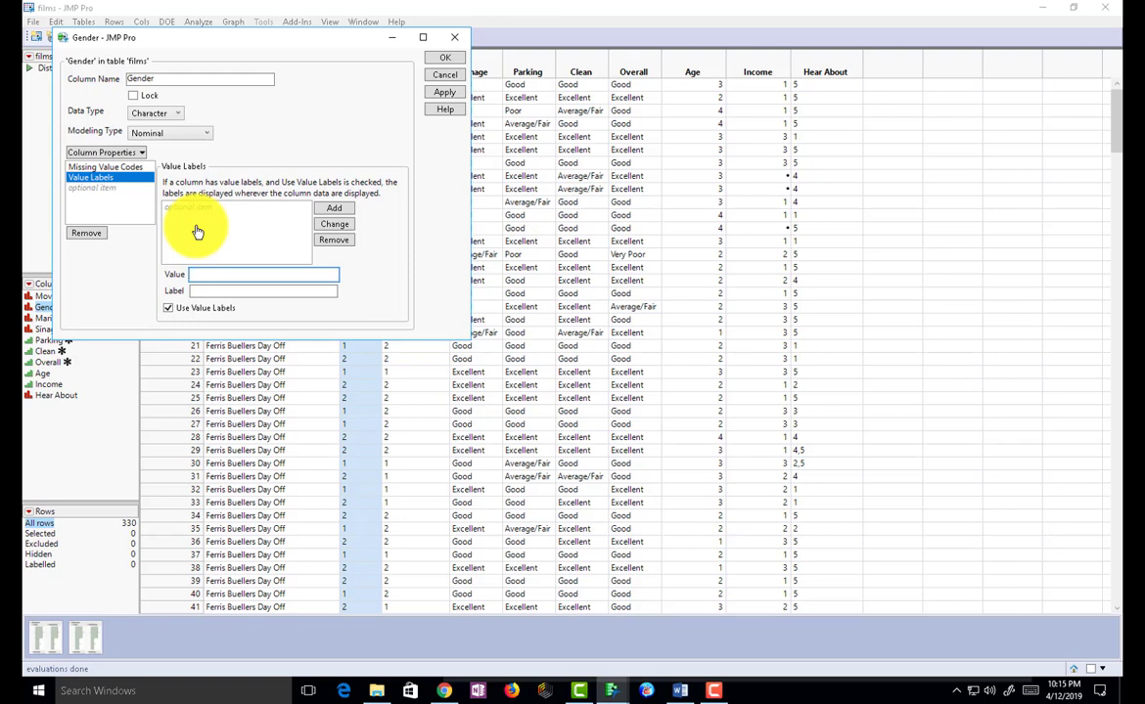
pyautogui.write('1')
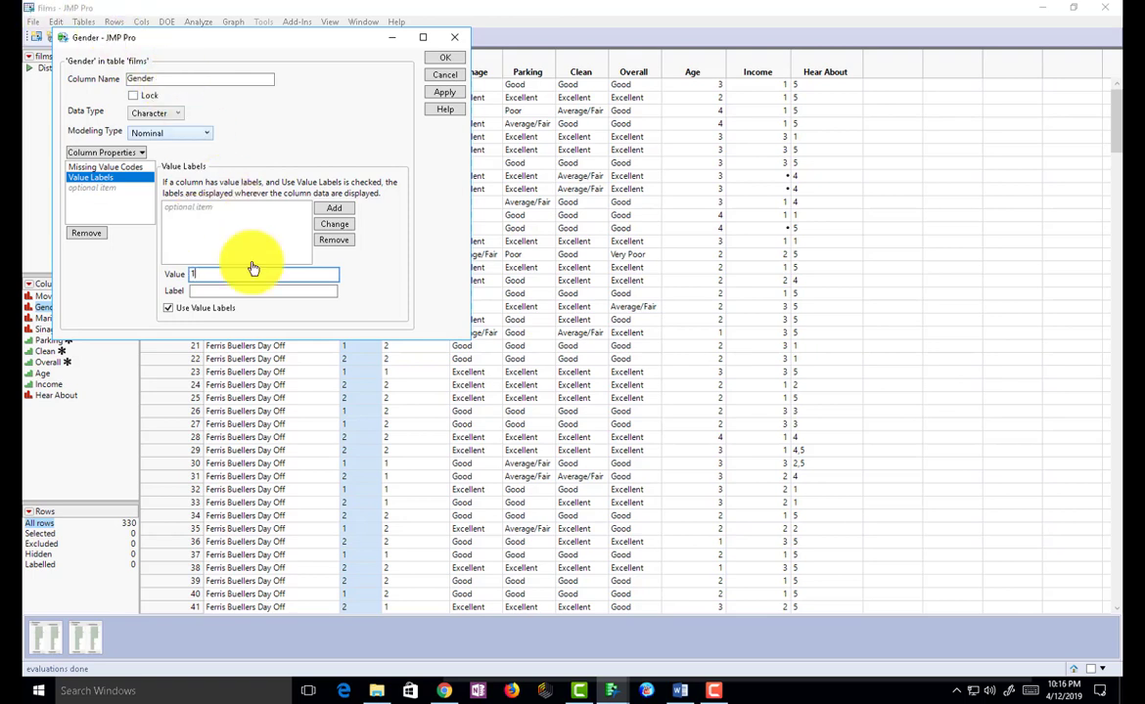
pyautogui.click(197, 291)
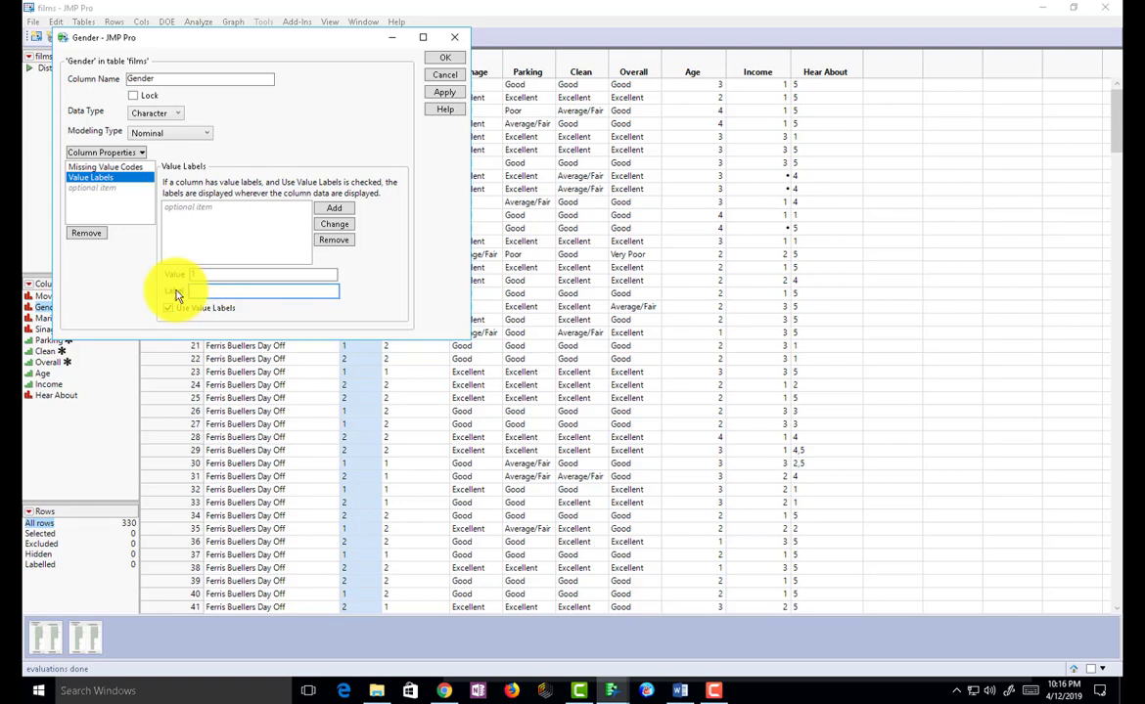
pyautogui.write('Male')
pyautogui.click(334, 209)
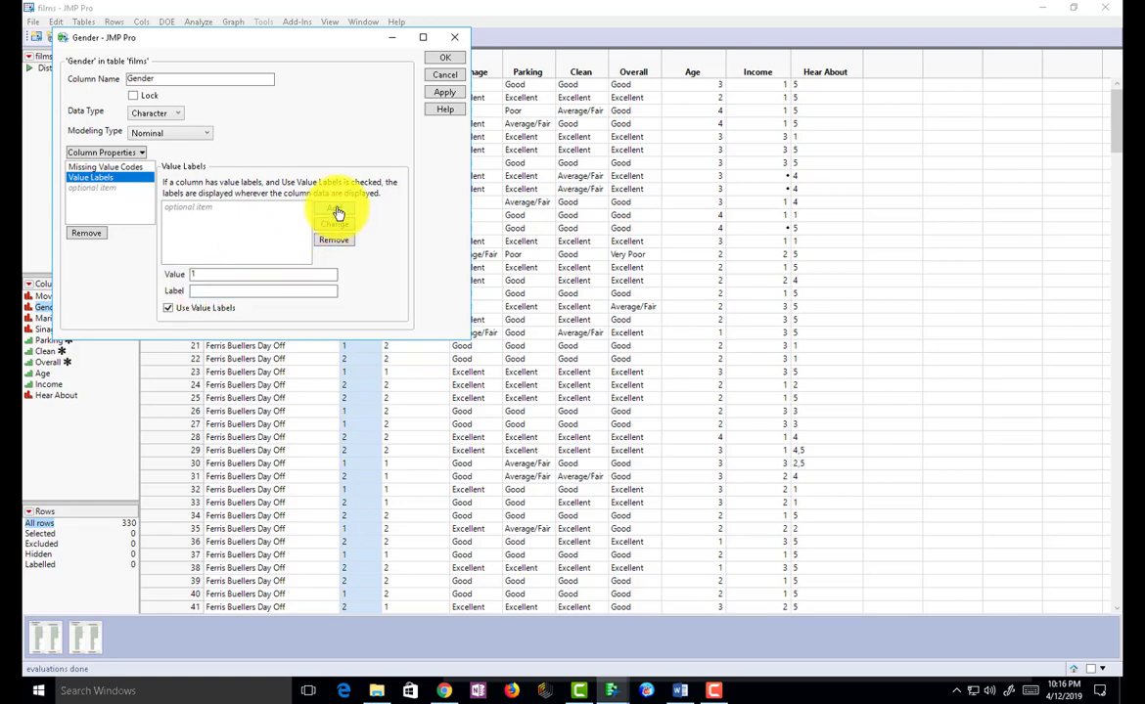
# Step: Add the value label 2 = Female to the Gender column and apply the column's labels
pyautogui.click(213, 274)
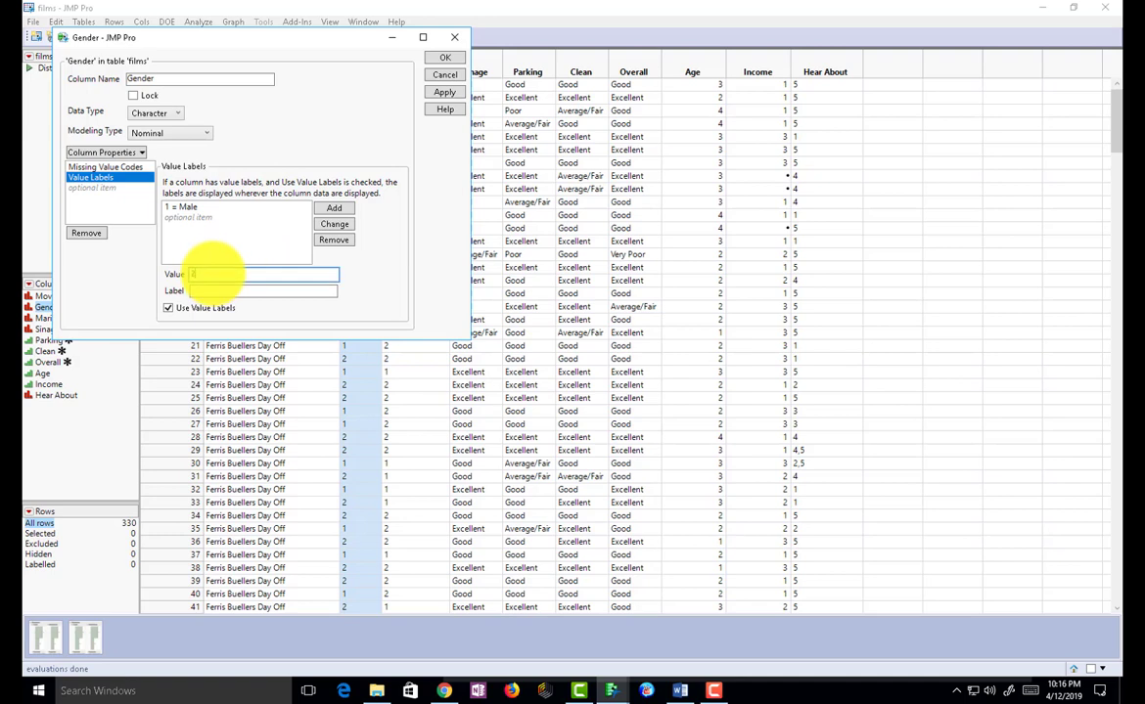
pyautogui.click(213, 287)
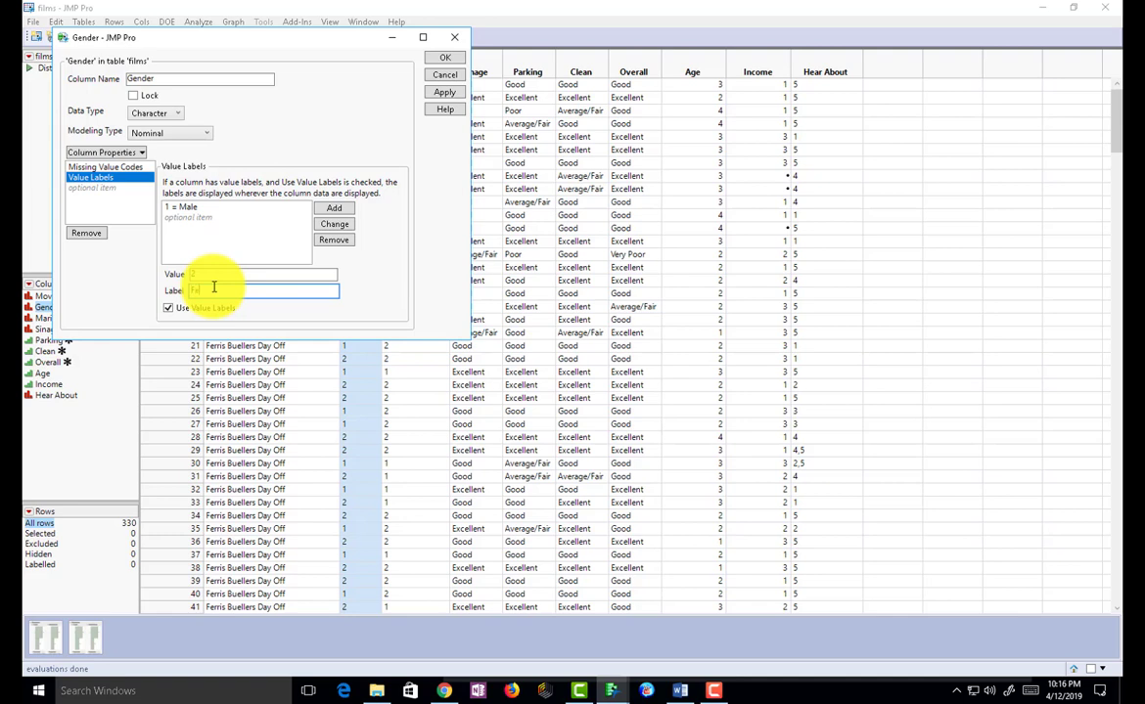
pyautogui.write('Female')
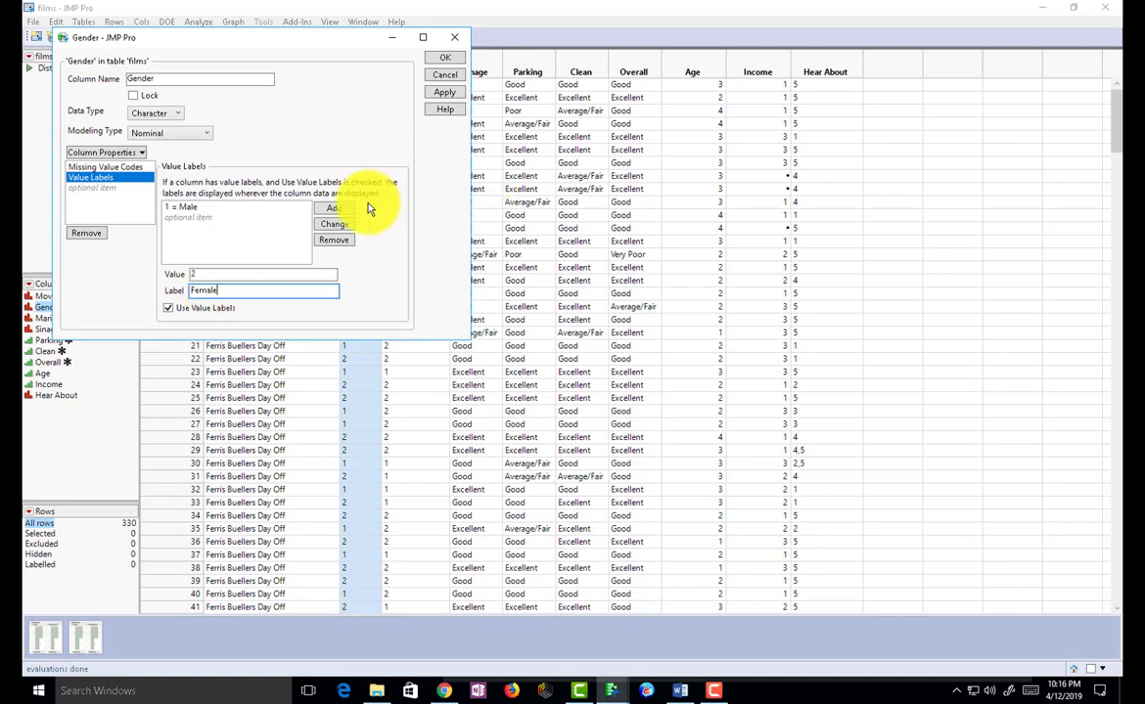
pyautogui.click(342, 210)
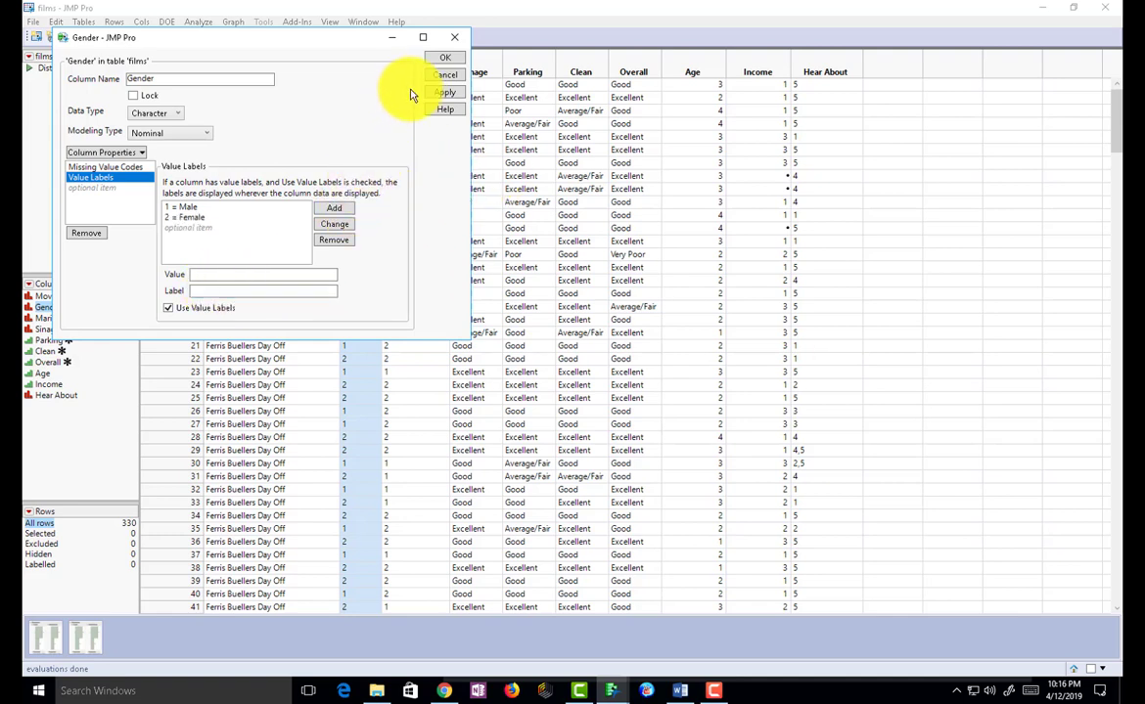
pyautogui.click(448, 60)
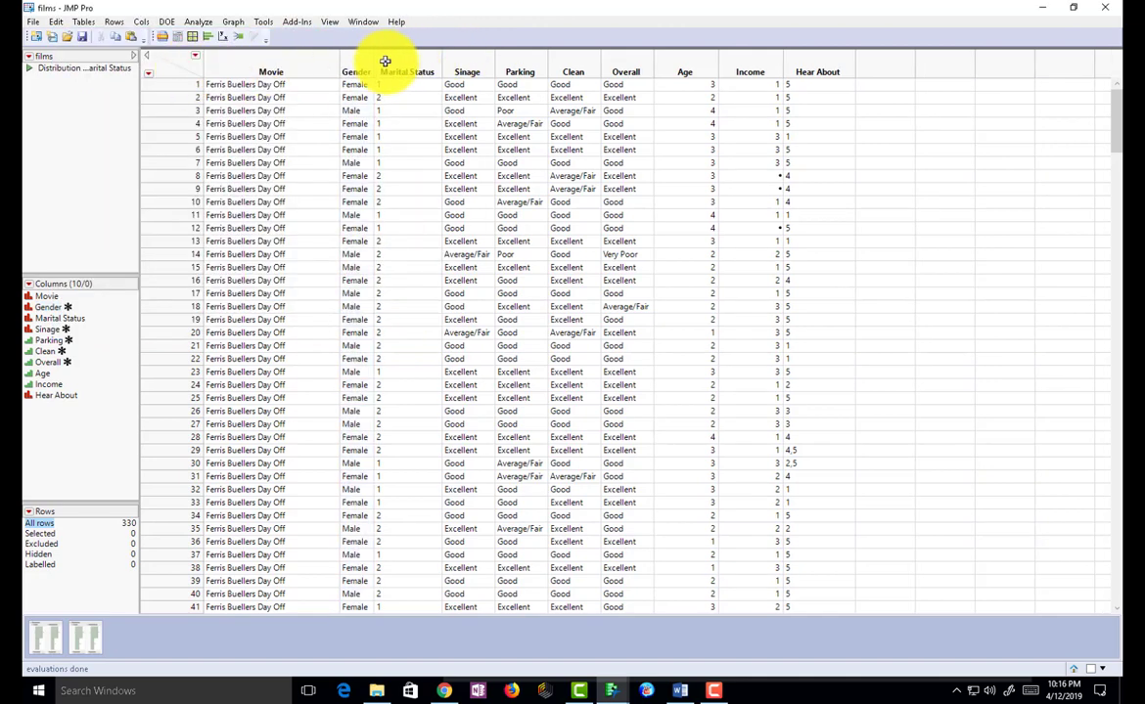
# Step: Open the column info for Marital Status and add the Value Labels property to that column
pyautogui.click(389, 60)
pyautogui.rightClick(396, 70)
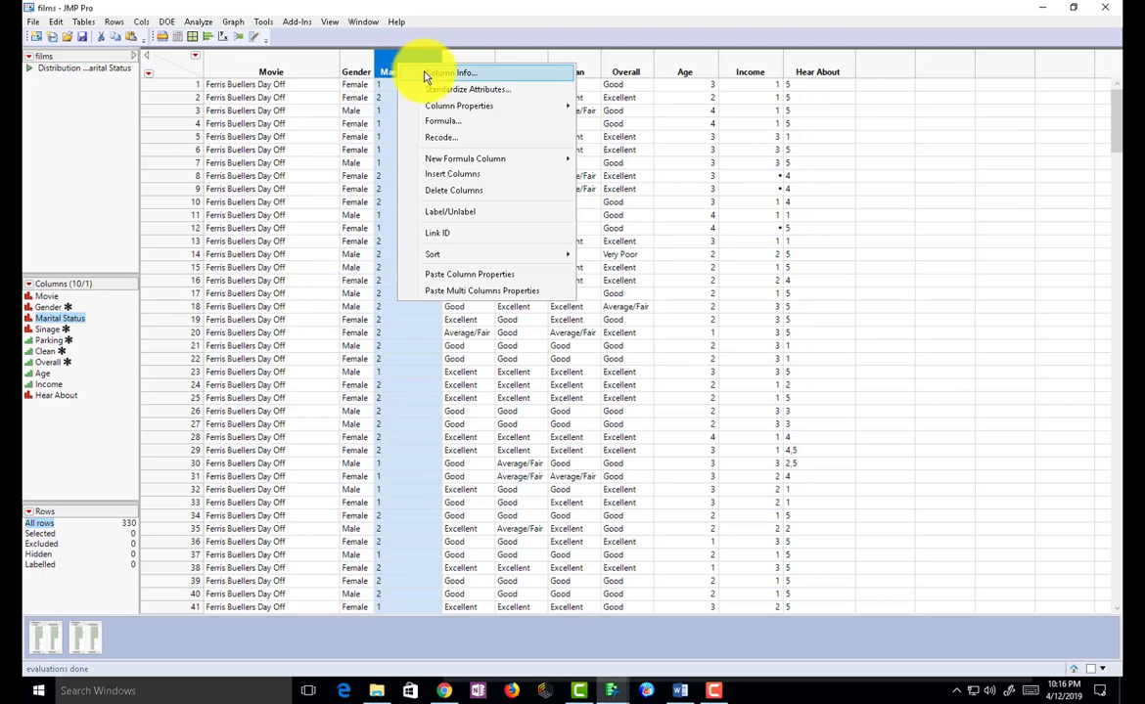
pyautogui.click(426, 72)
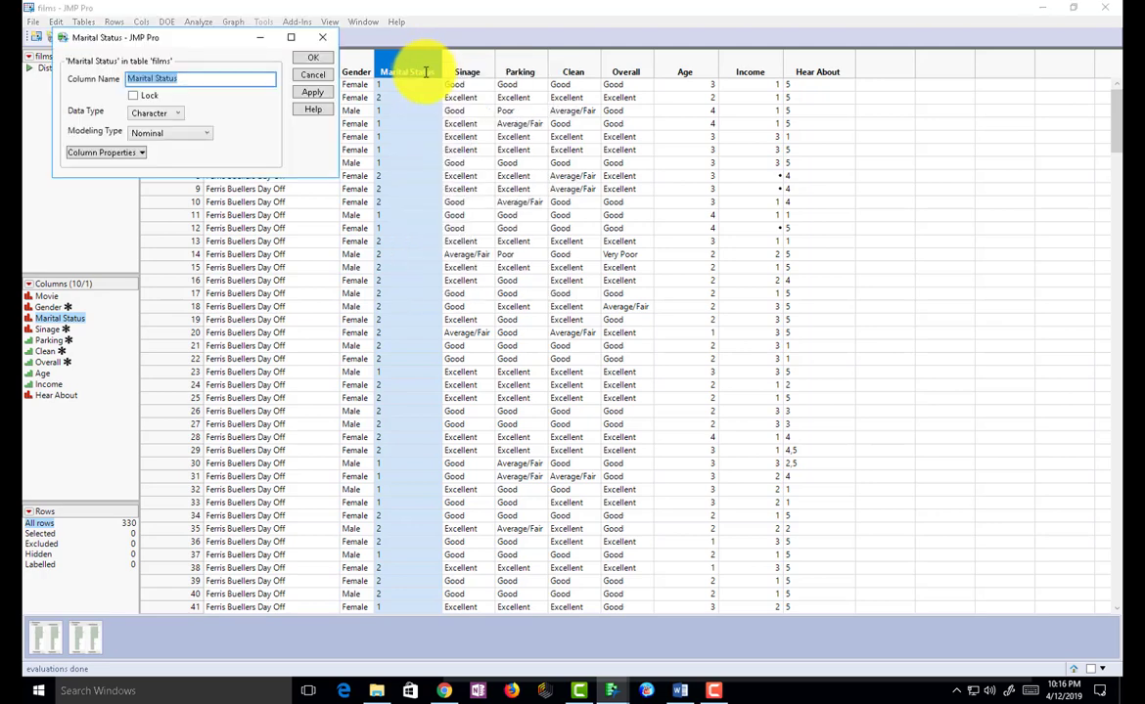
pyautogui.click(140, 154)
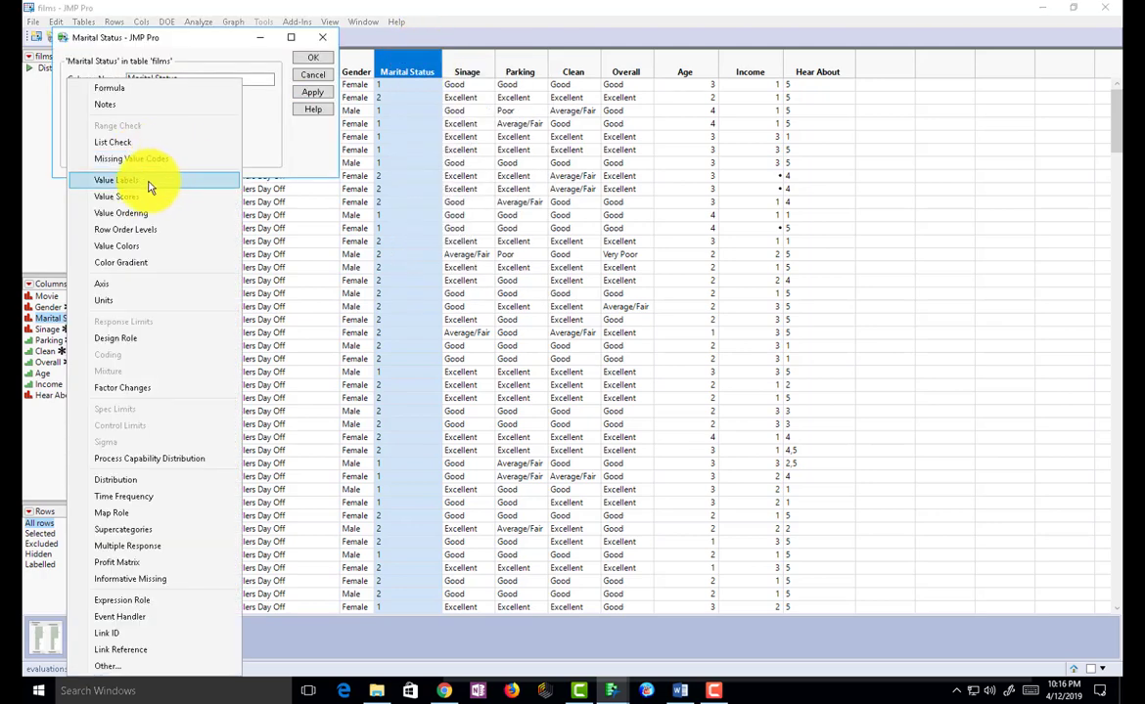
pyautogui.click(145, 182)
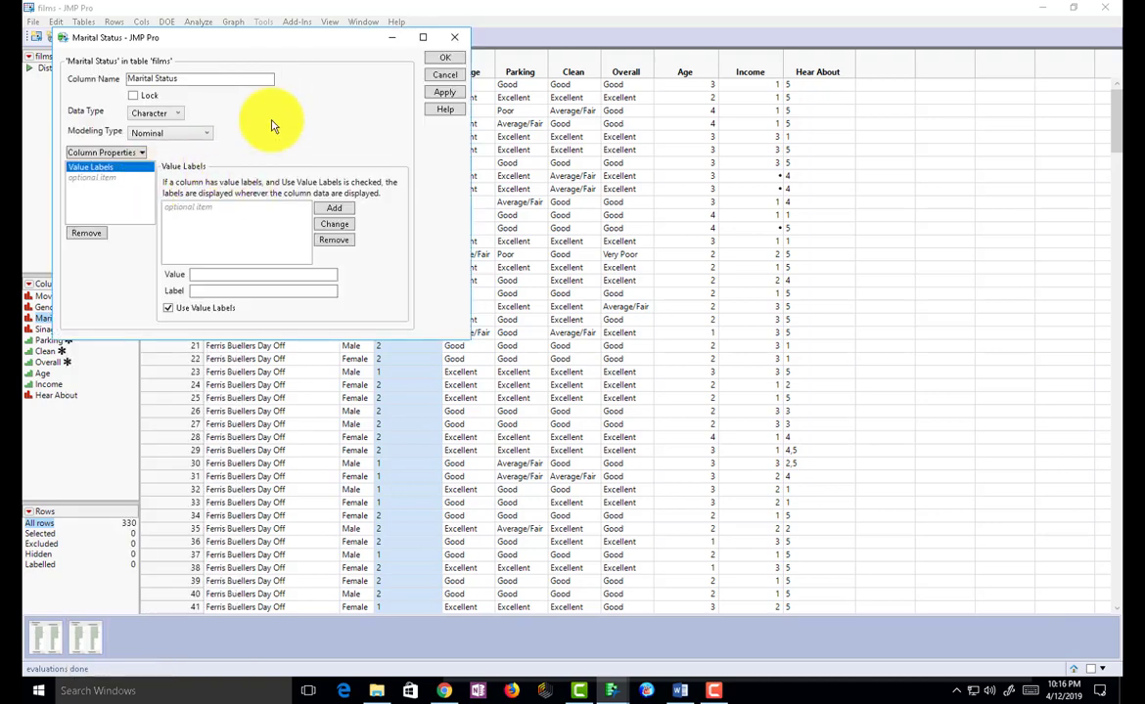
# Step: Add the value label 1 = Married to the Marital Status column
pyautogui.click(229, 274)
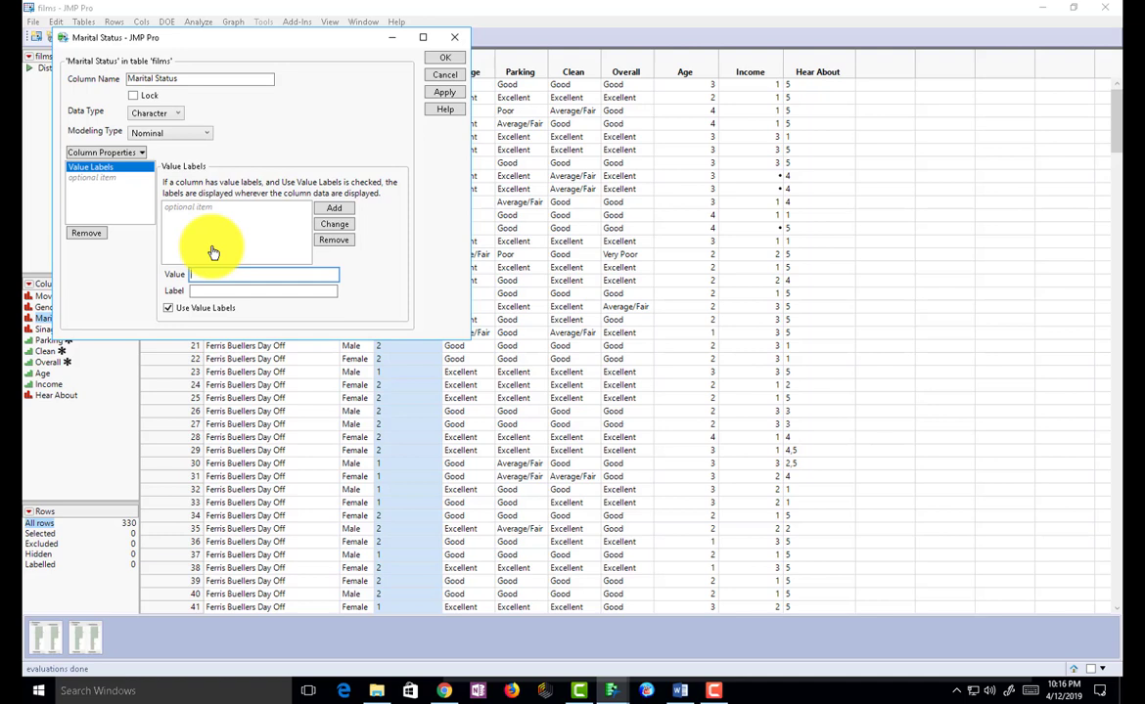
pyautogui.click(187, 290)
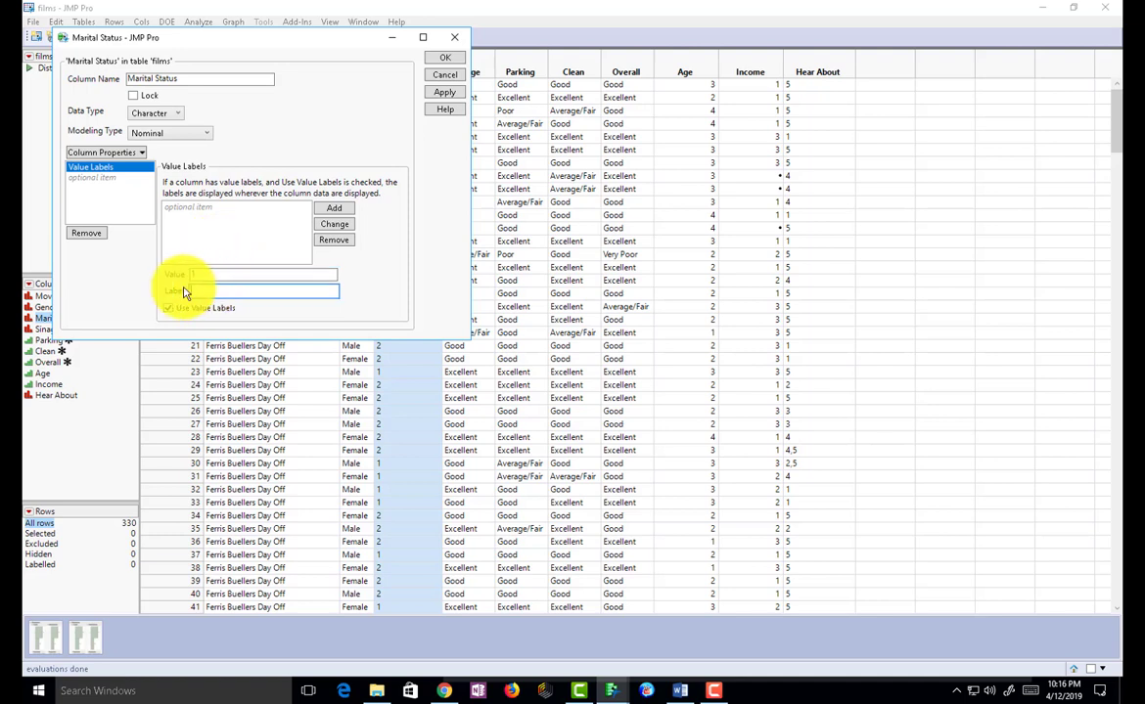
pyautogui.write('Married')
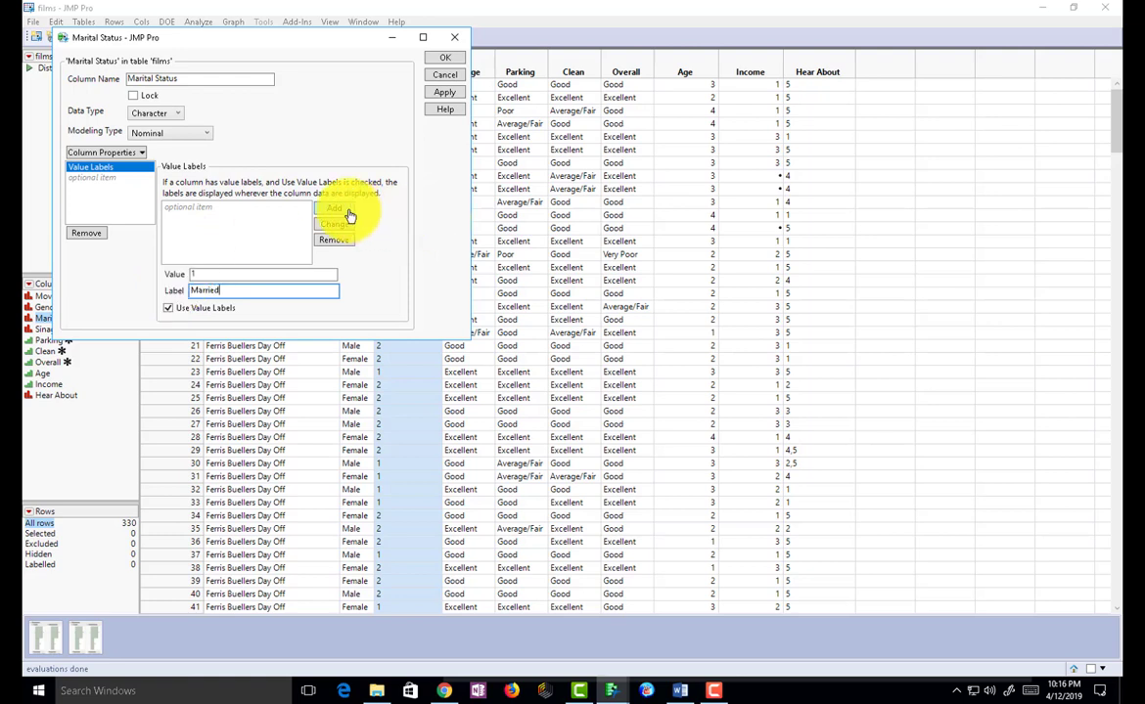
pyautogui.click(347, 214)
# Step: Add the value label 2 = Single to the Marital Status column and apply the column's labels
pyautogui.click(200, 273)
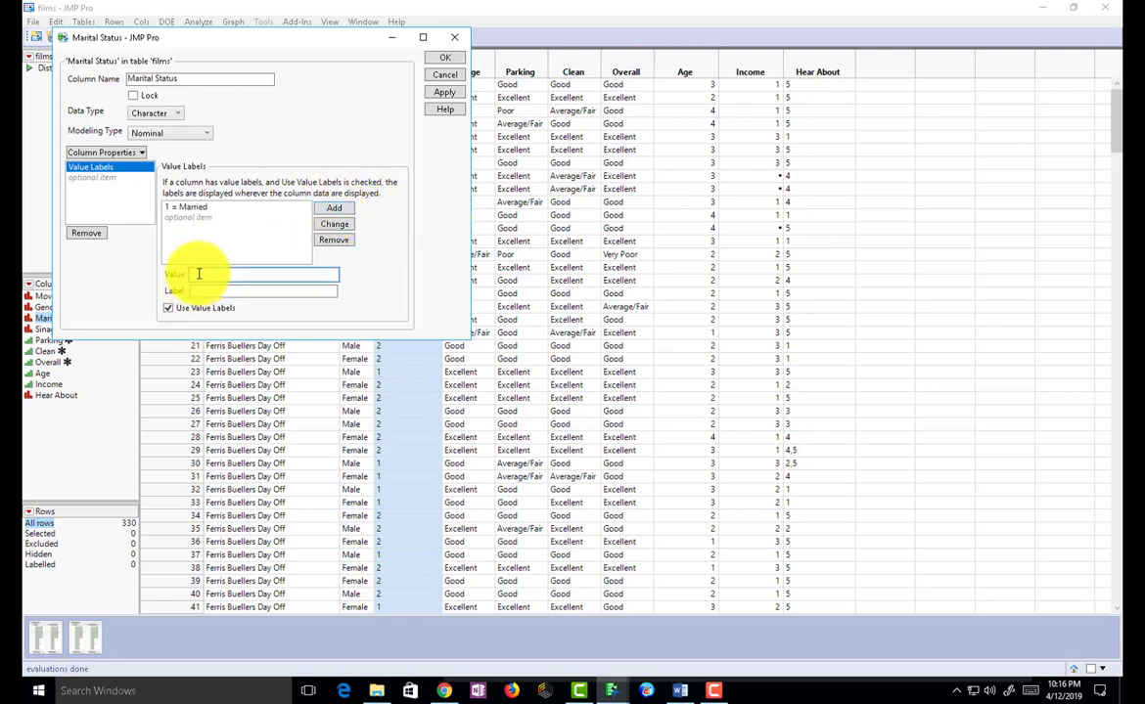
pyautogui.write('2')
pyautogui.press('Tab')
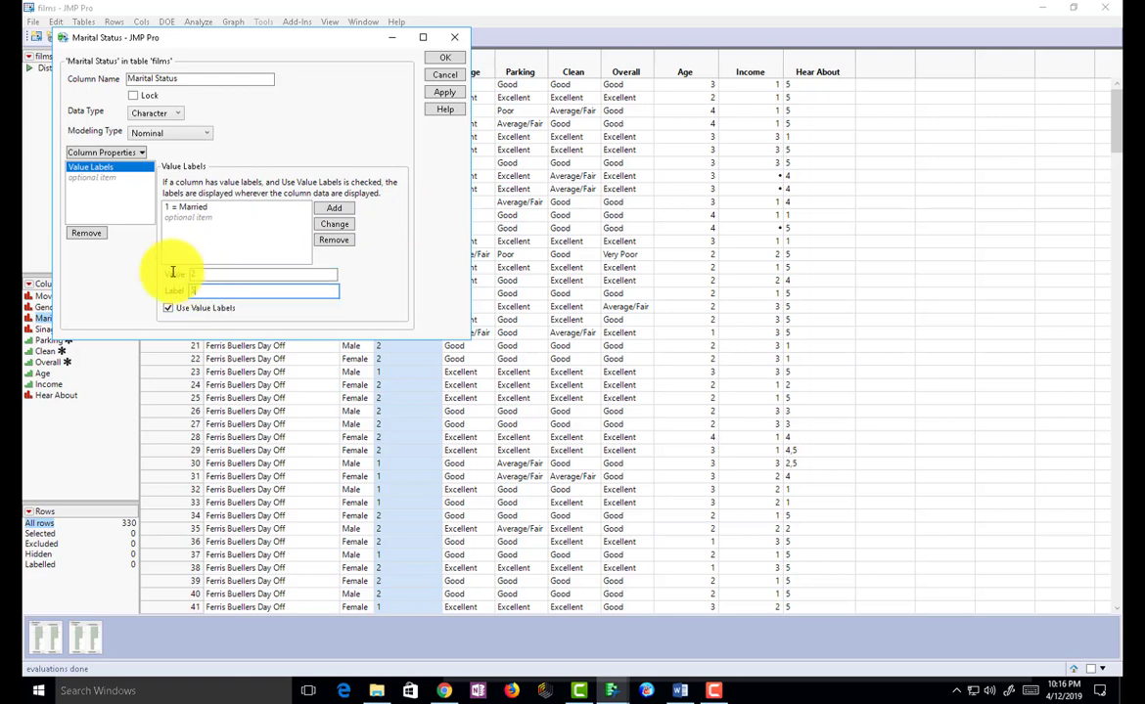
pyautogui.write('Single')
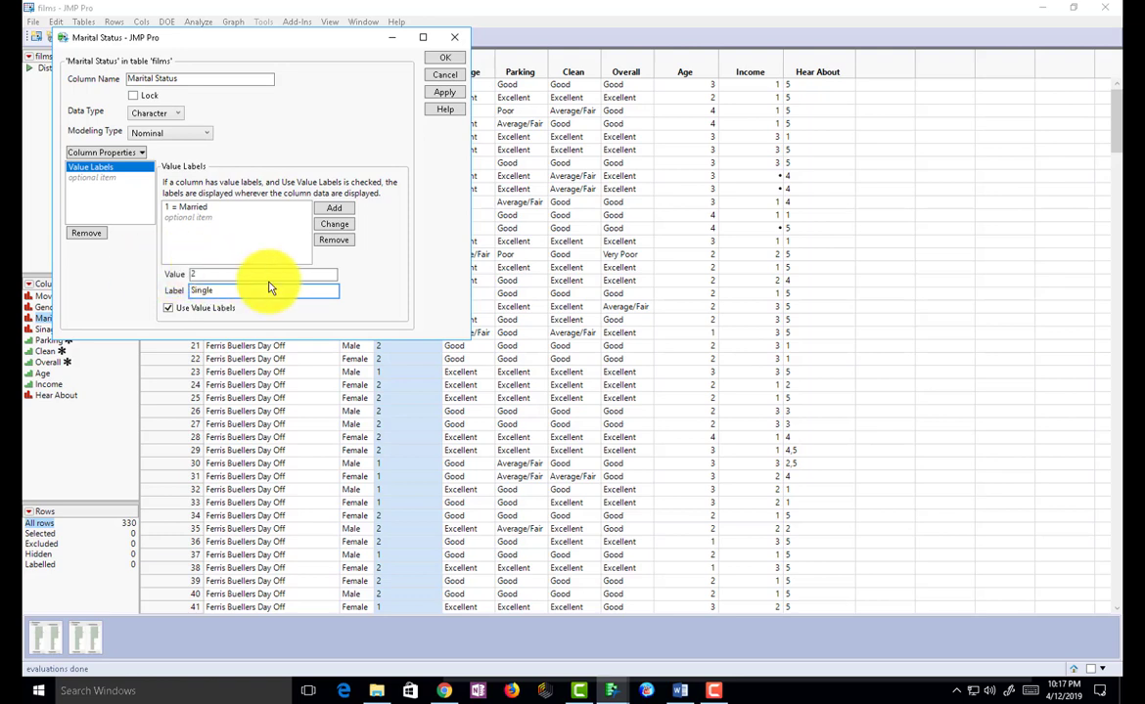
pyautogui.click(336, 212)
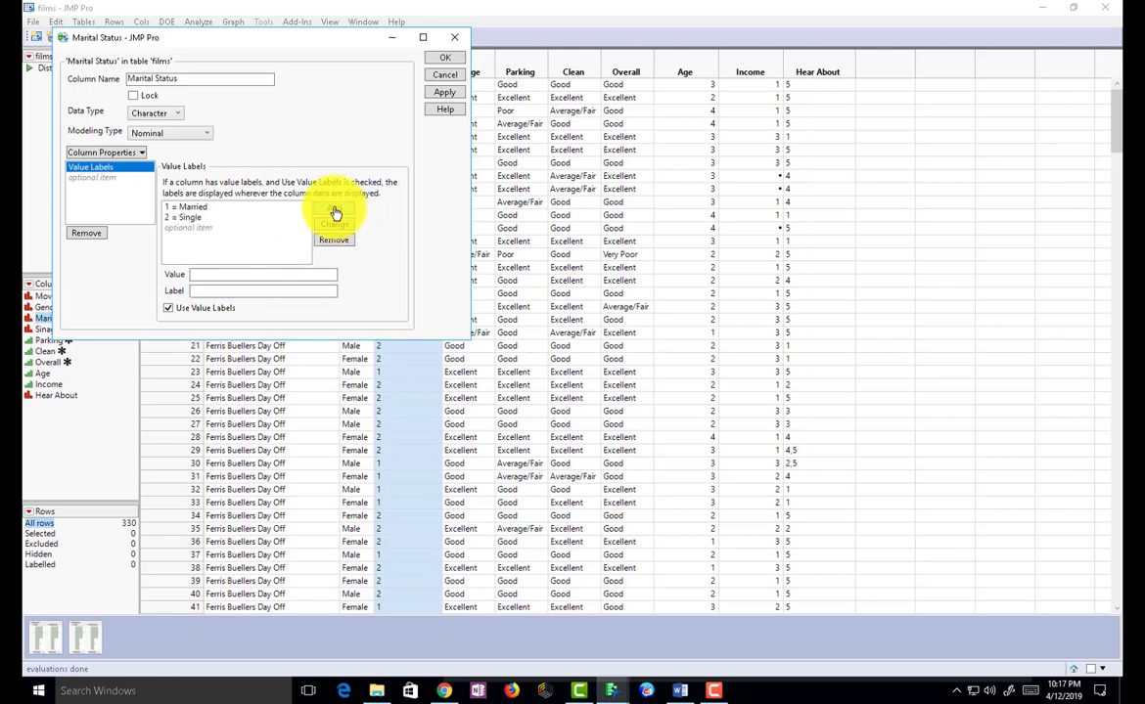
pyautogui.click(456, 57)
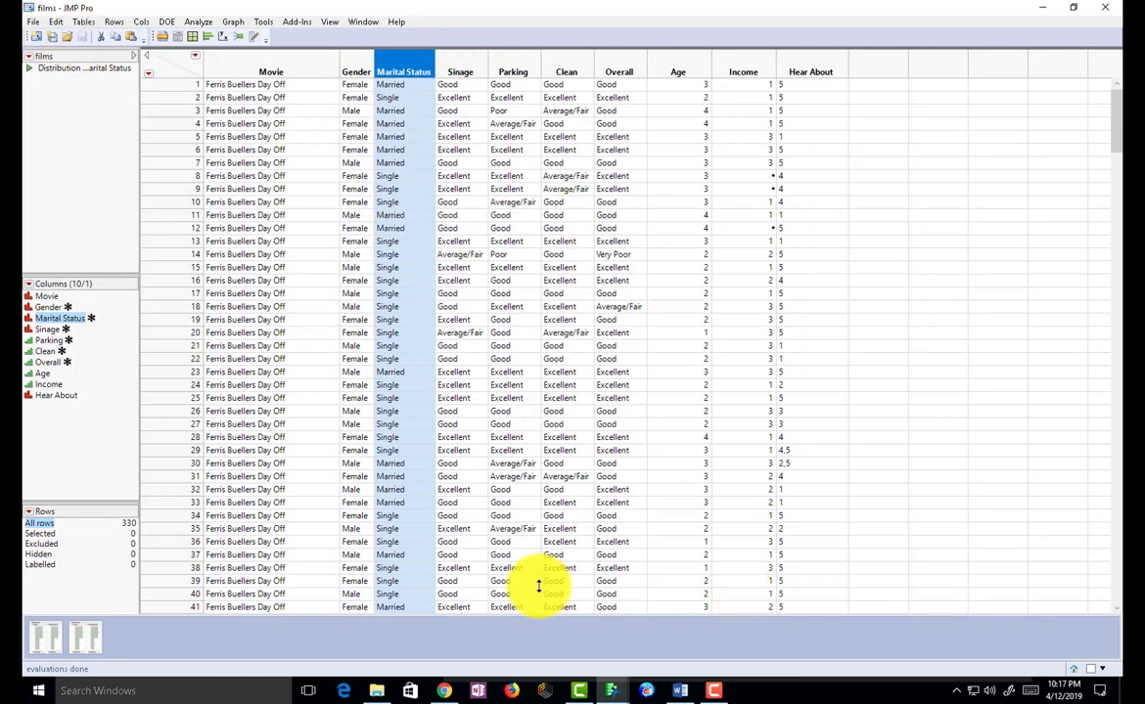
# Step: Run a Distribution analysis with Gender, Marital Status, Sinage, Parking, Clean and Overall as the Y columns
pyautogui.moveTo(344, 214)
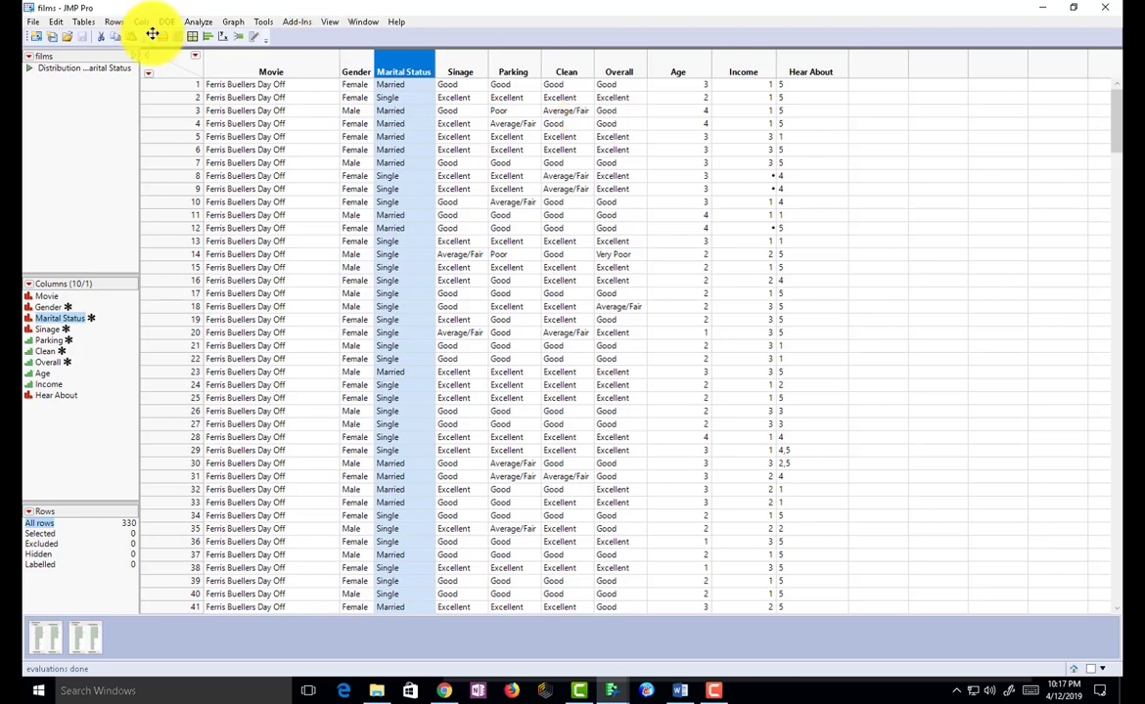
pyautogui.click(207, 27)
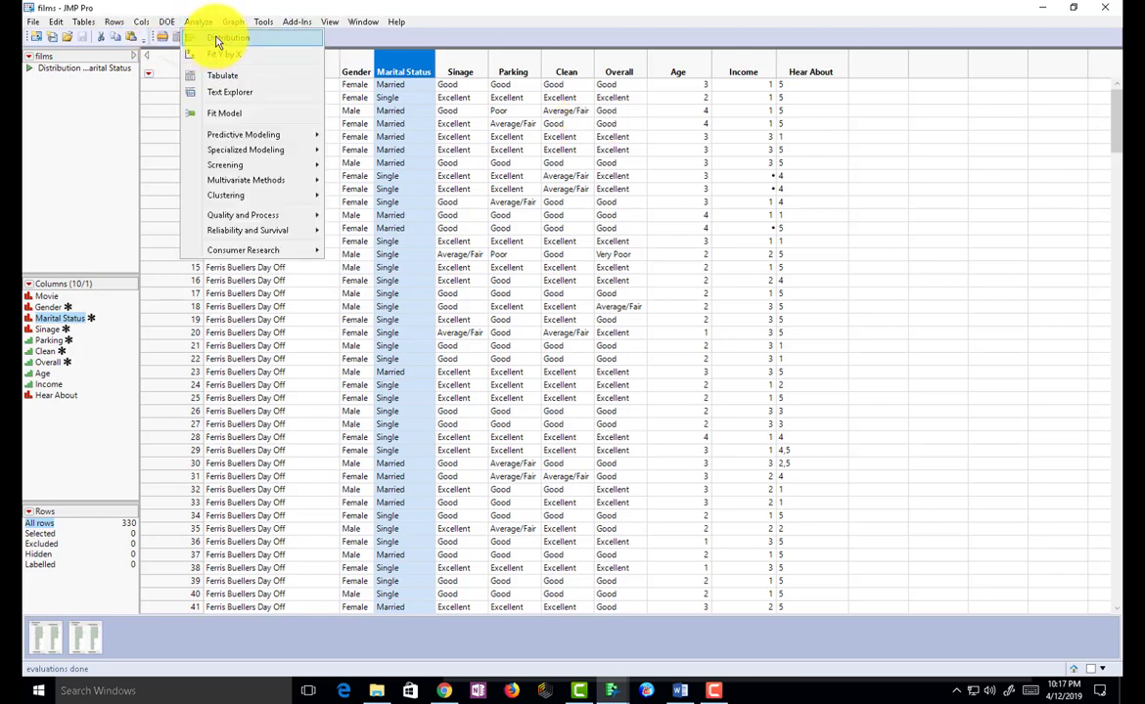
pyautogui.click(221, 44)
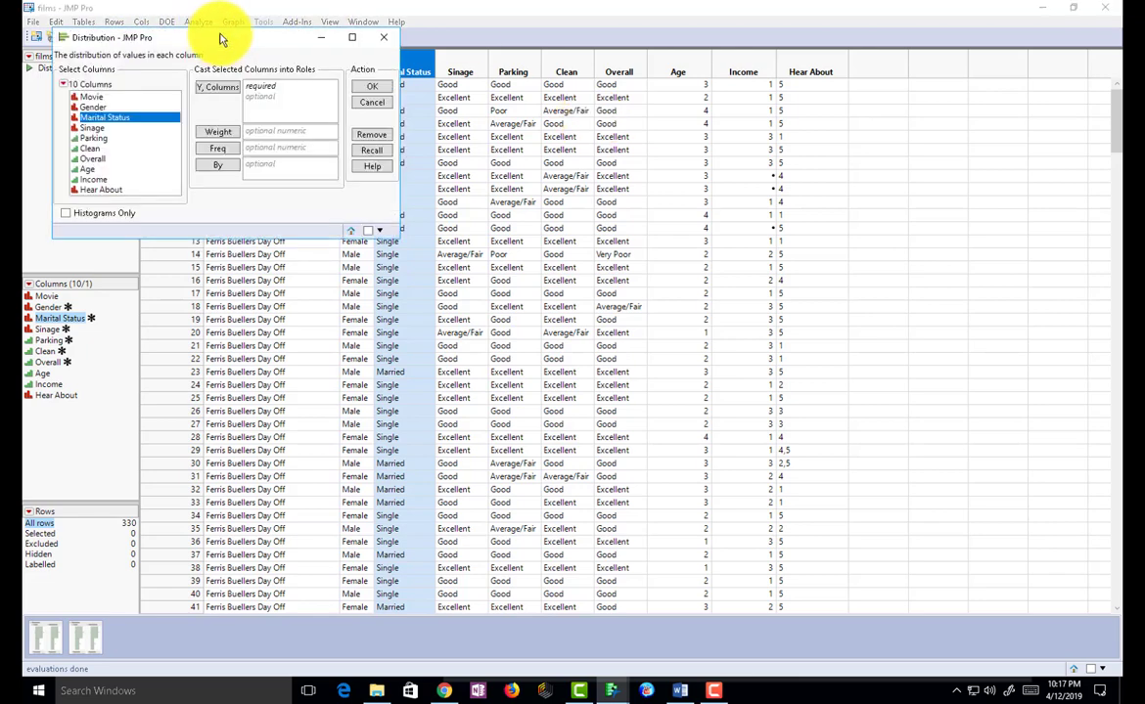
pyautogui.click(113, 107)
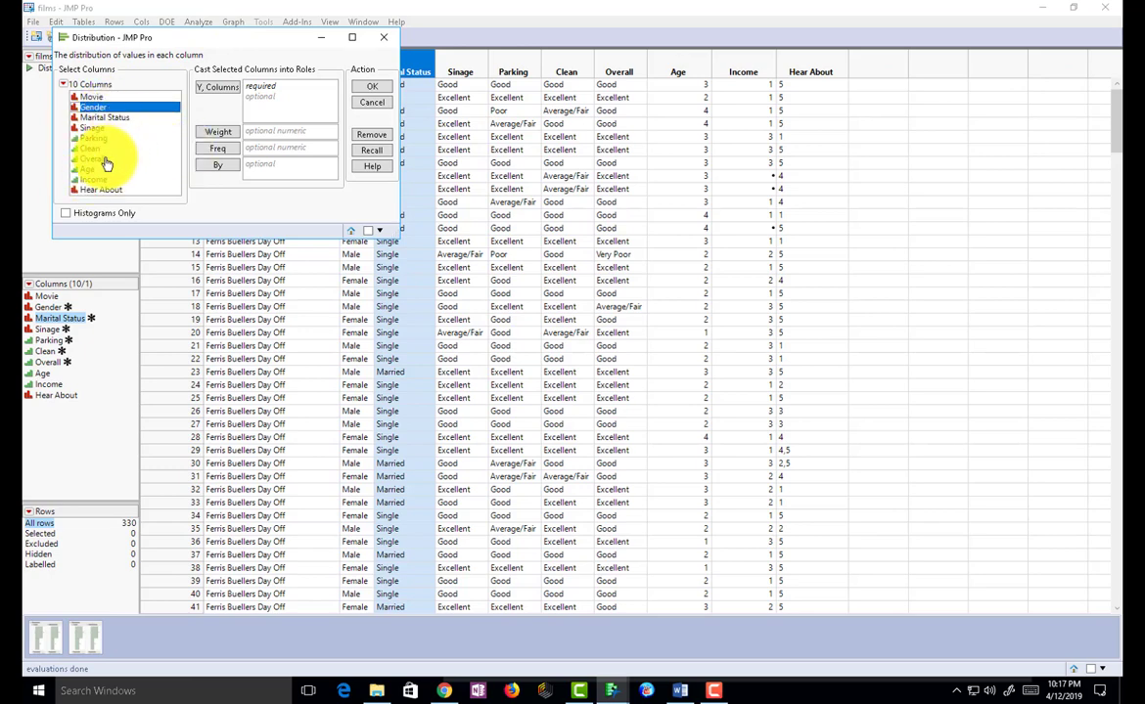
pyautogui.keyDown('shift'); pyautogui.click(111, 159); pyautogui.keyUp('shift')
pyautogui.click(223, 87)
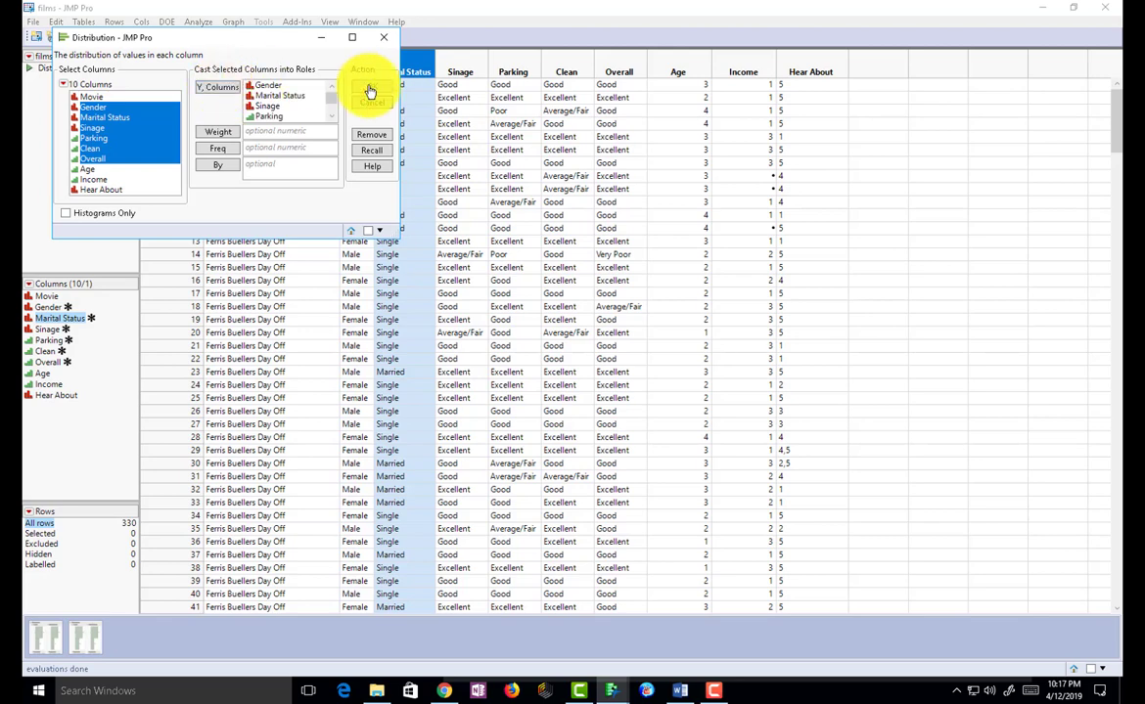
pyautogui.click(372, 86)
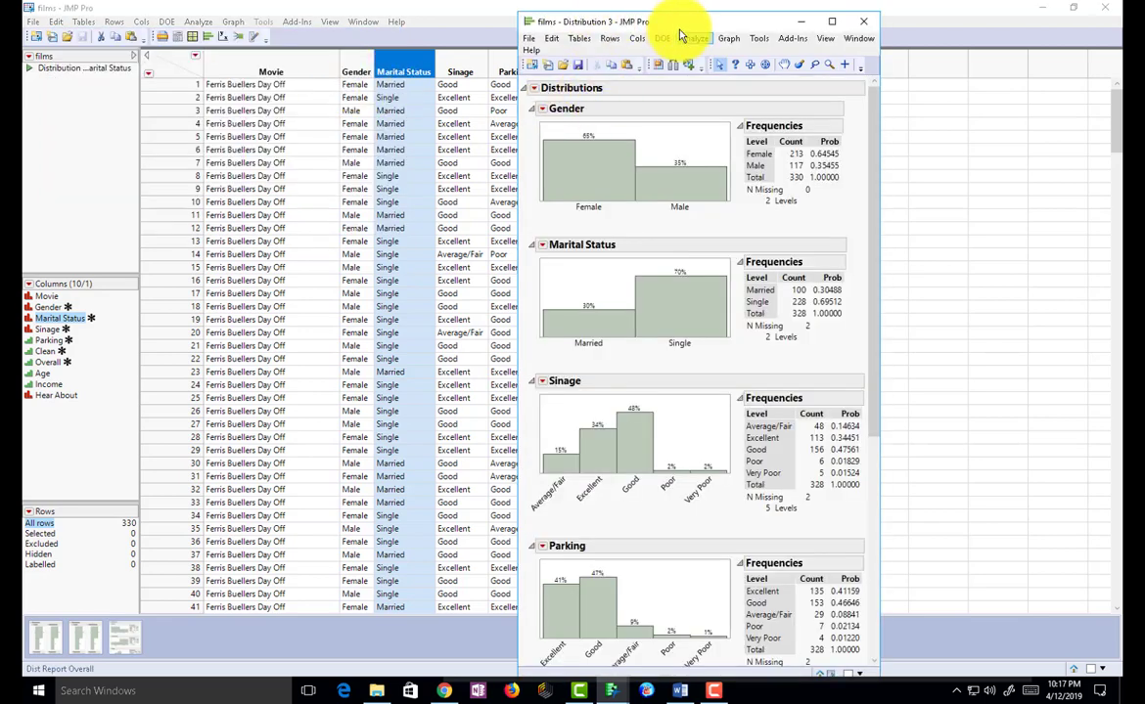
# Step: Turn off stacking in the distribution report so the six distributions sit side by side
pyautogui.moveTo(669, 24); pyautogui.dragTo(342, 34)
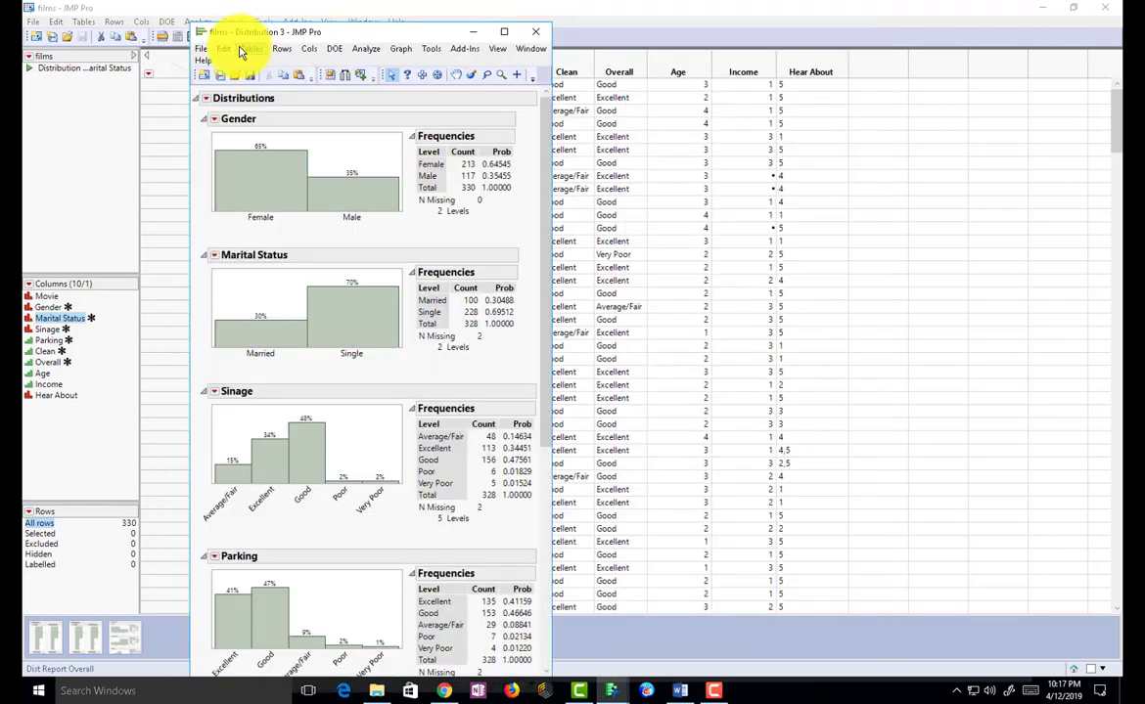
pyautogui.click(206, 99)
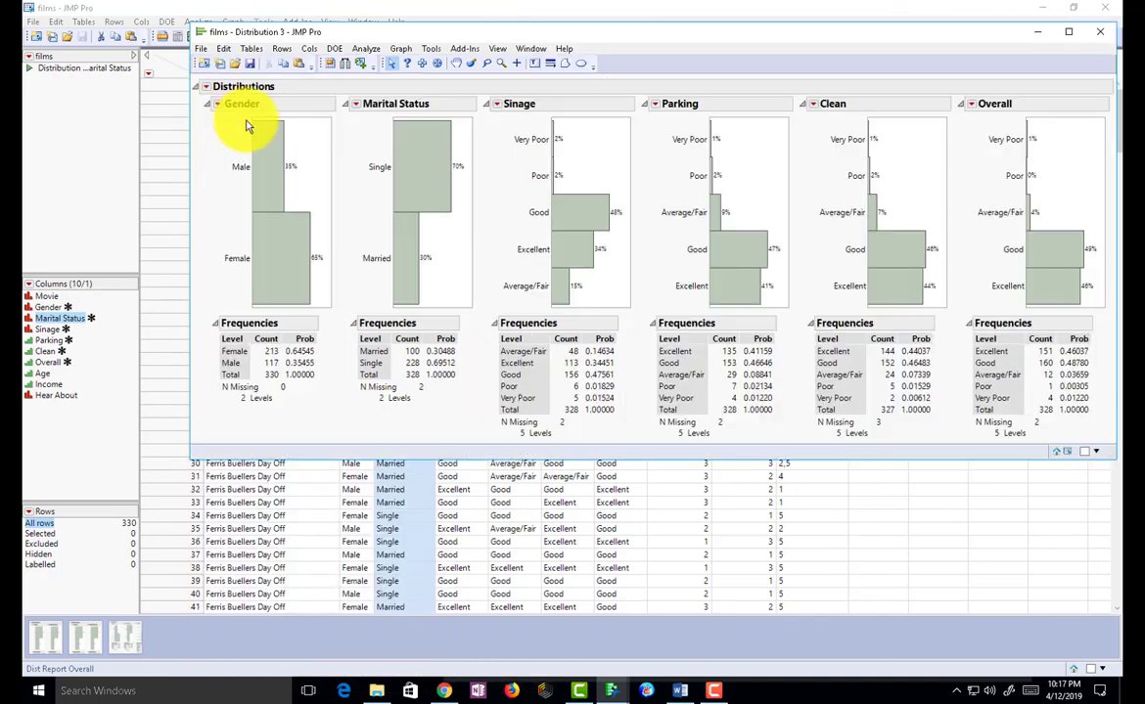
pyautogui.click(217, 131)
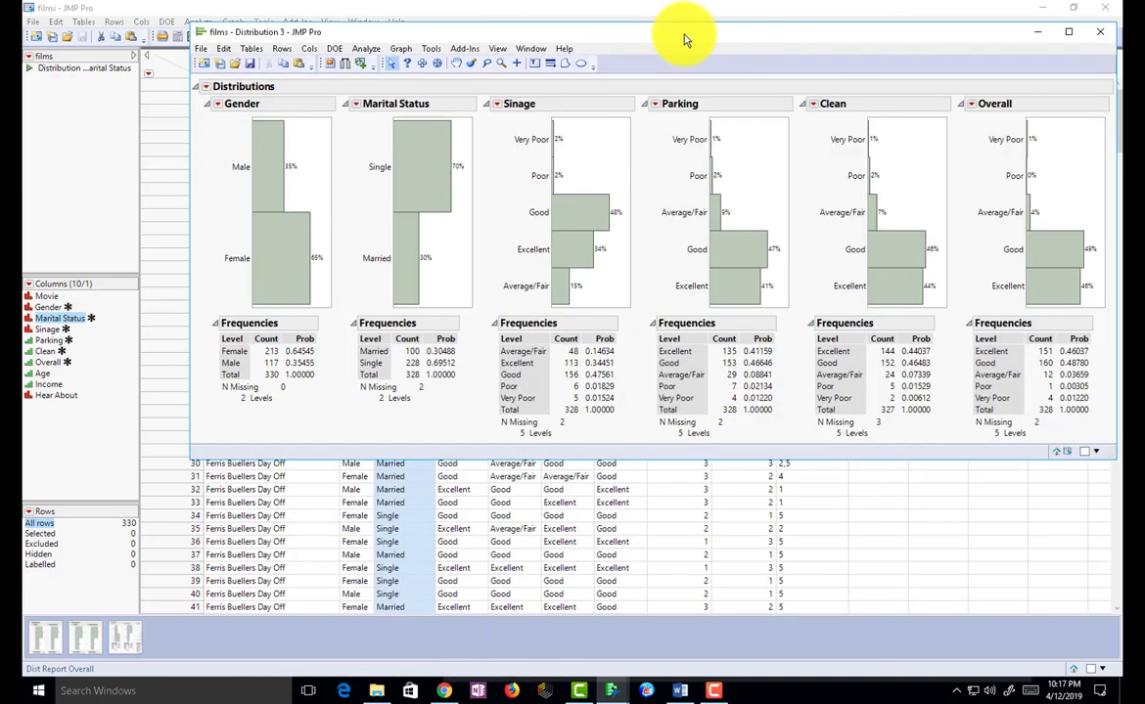
# Step: Enlarge the report window, examine the charts and frequency tables of all six variables, and compare them with the data table's columns
pyautogui.moveTo(676, 34); pyautogui.dragTo(523, 17)
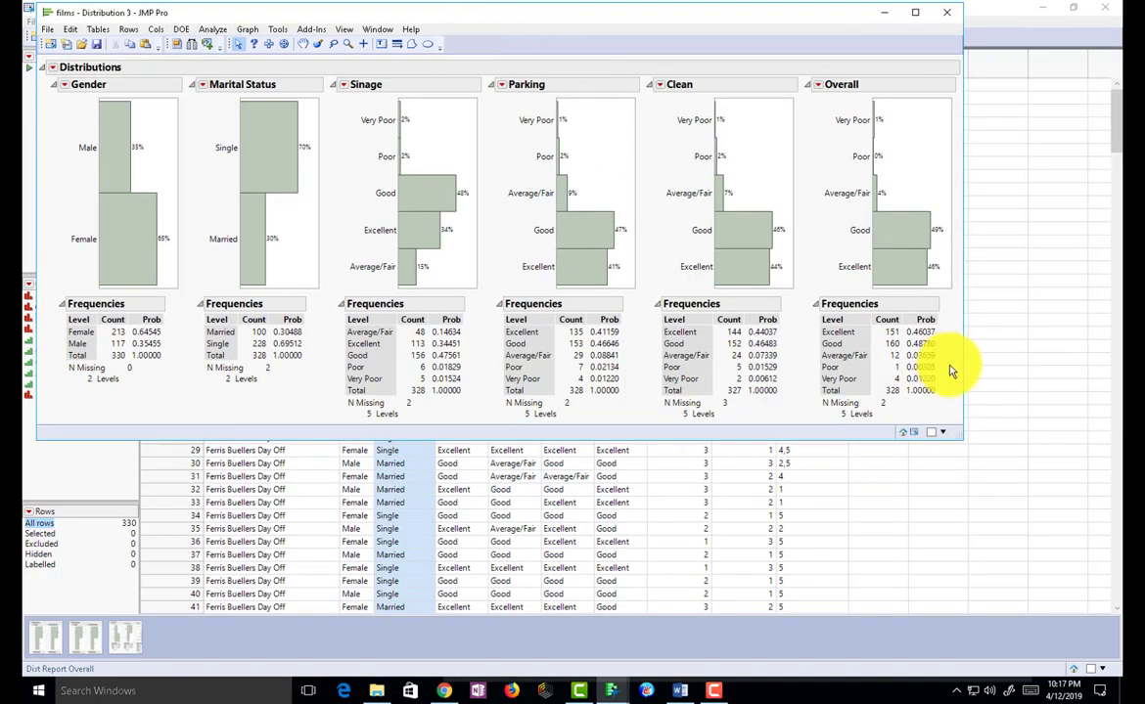
pyautogui.moveTo(958, 442); pyautogui.dragTo(1066, 472)
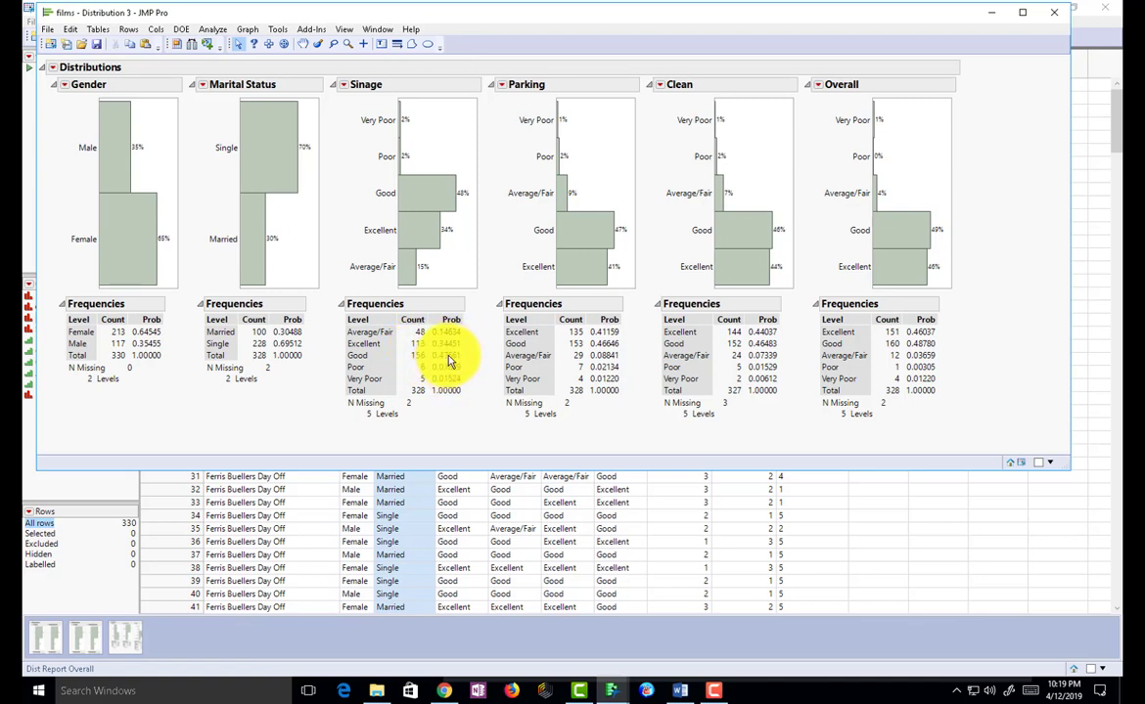
pyautogui.moveTo(452, 347)
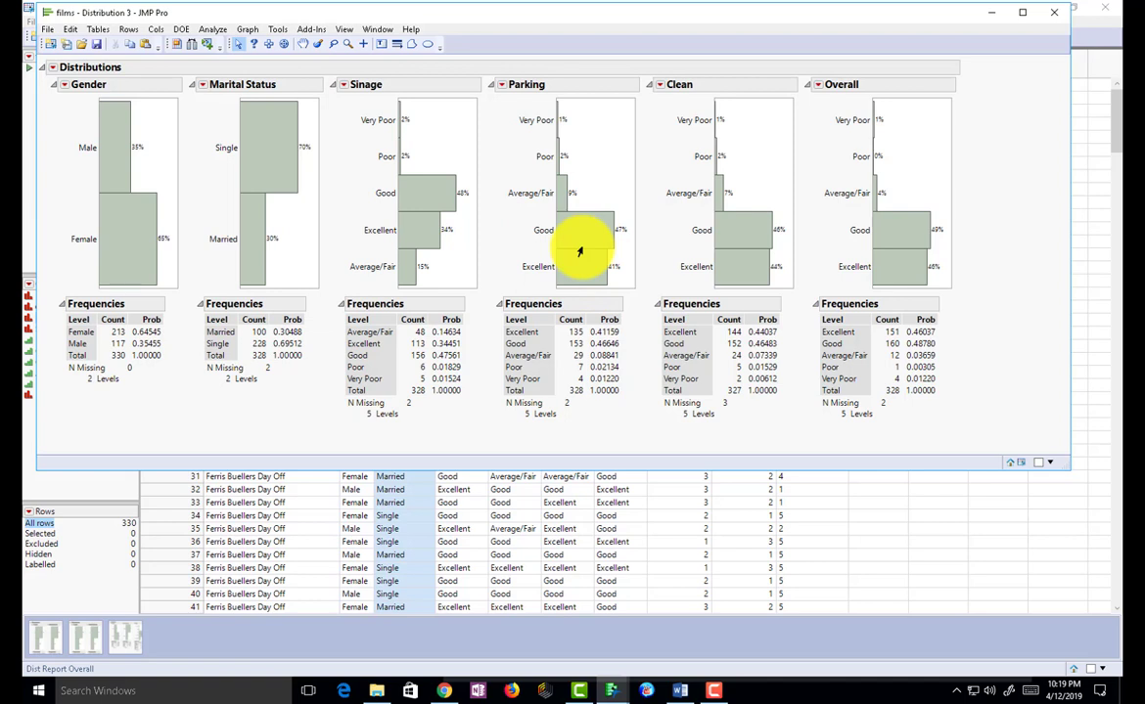
pyautogui.moveTo(579, 252)
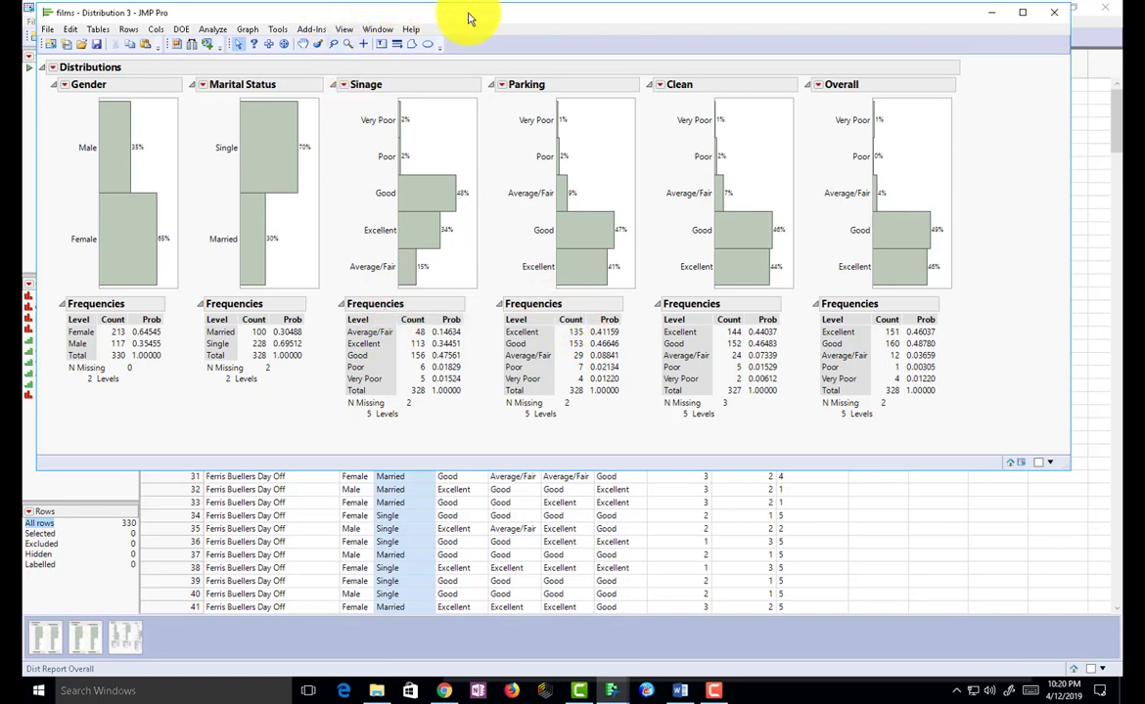
pyautogui.moveTo(468, 17); pyautogui.dragTo(473, 244)
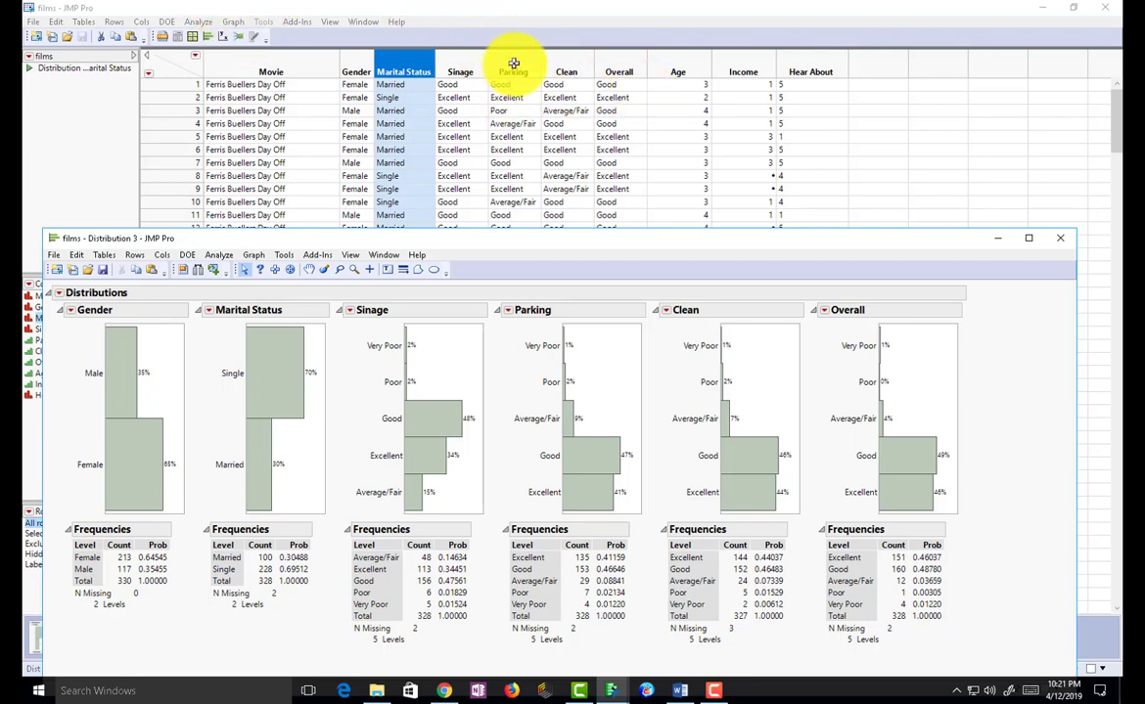
pyautogui.moveTo(528, 237); pyautogui.dragTo(526, 56)
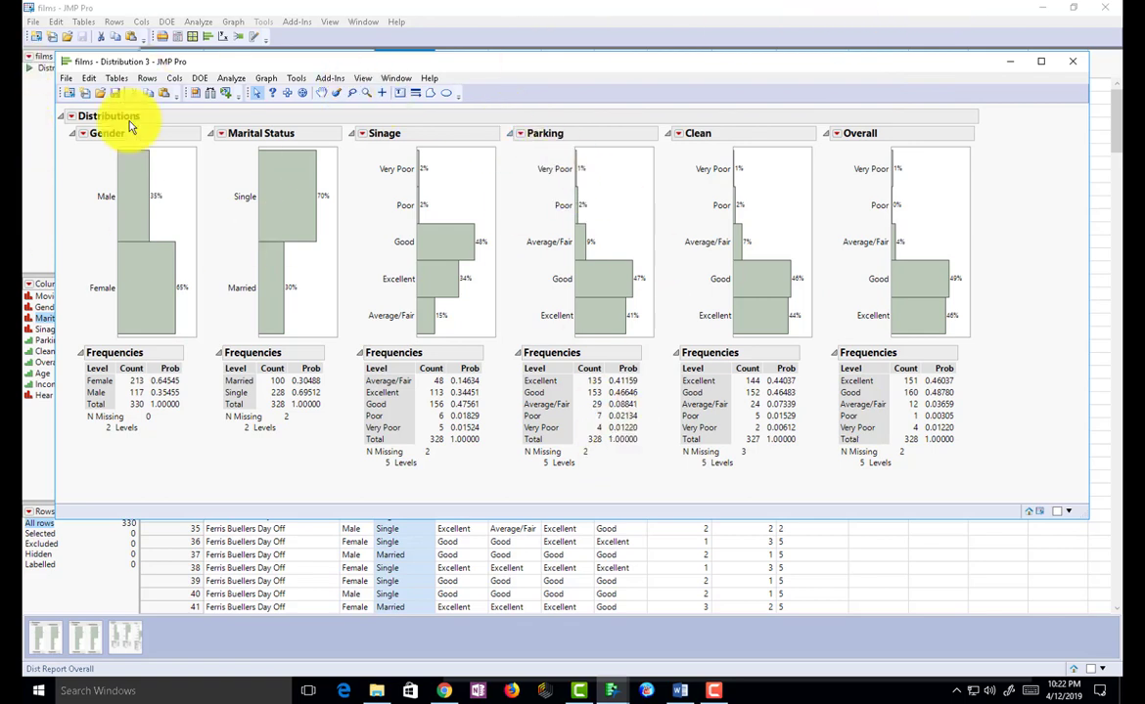
# Step: Save the distribution report's script to the data table under the name Distribution and close the report
pyautogui.click(71, 116)
pyautogui.moveTo(167, 235)
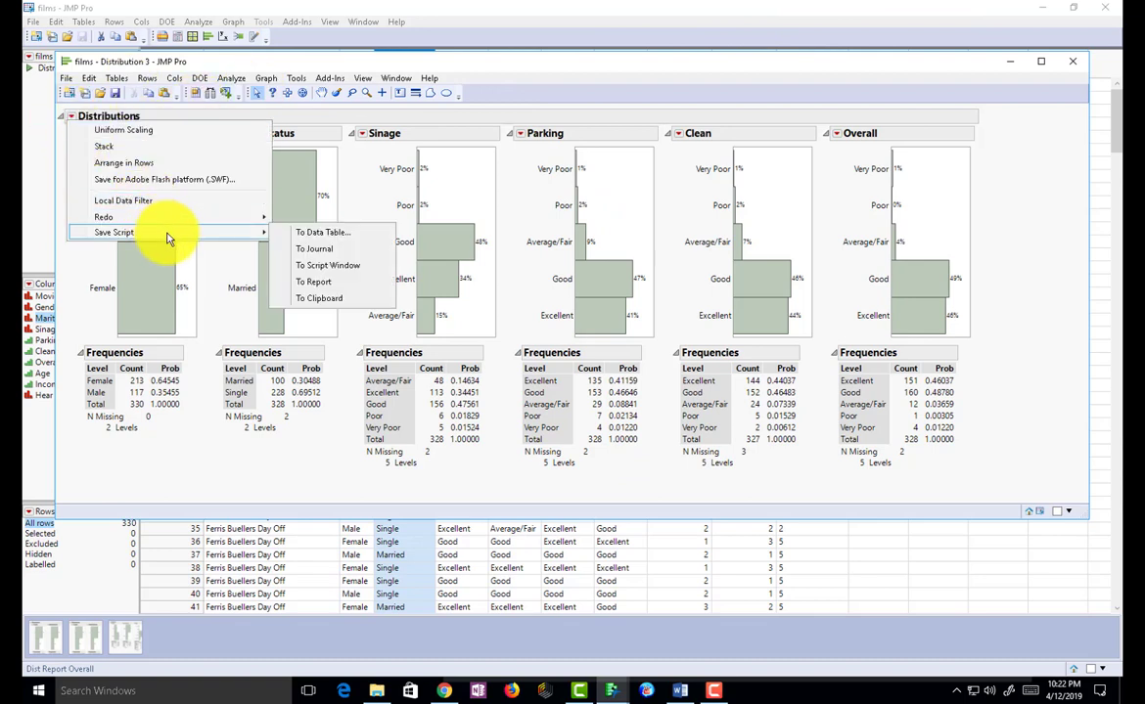
pyautogui.click(343, 239)
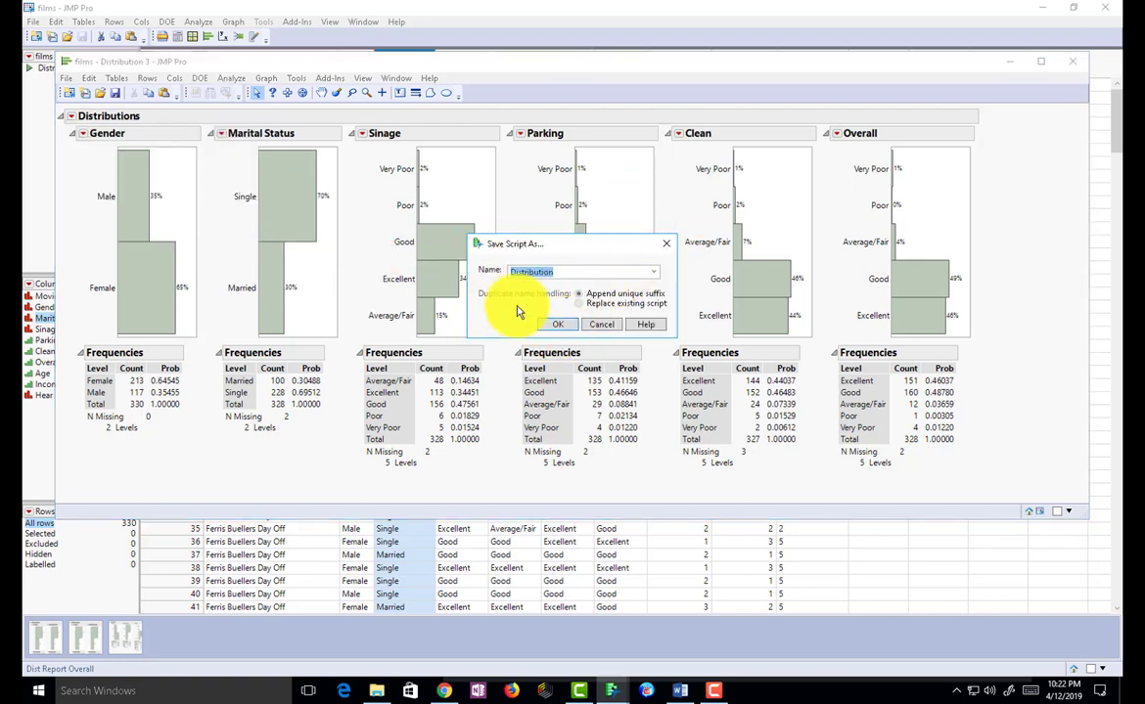
pyautogui.click(565, 329)
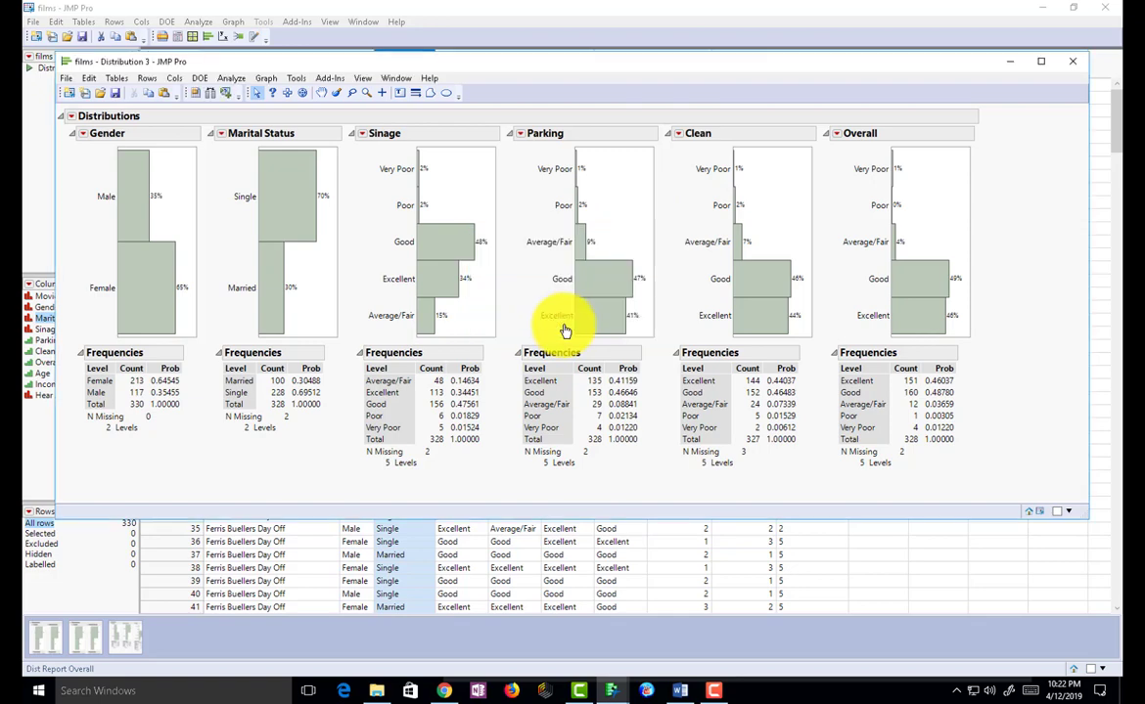
pyautogui.click(1070, 59)
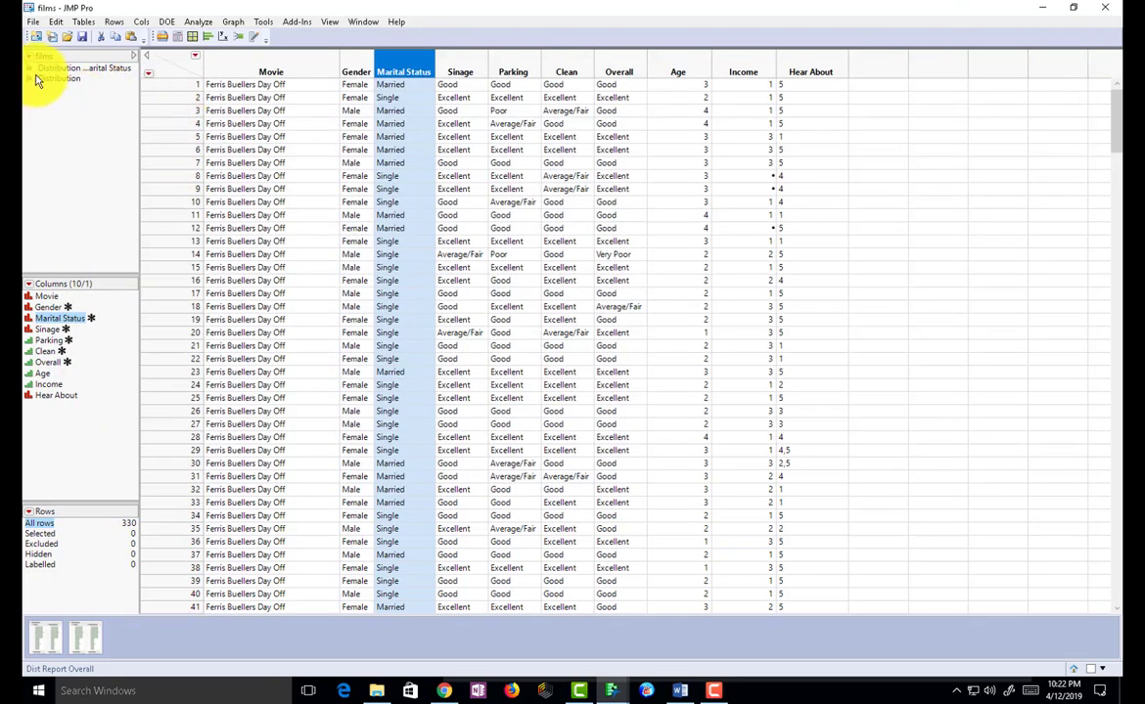
# Step: Run the saved Distribution script from the films table to check it, and close the reopened report
pyautogui.click(29, 78)
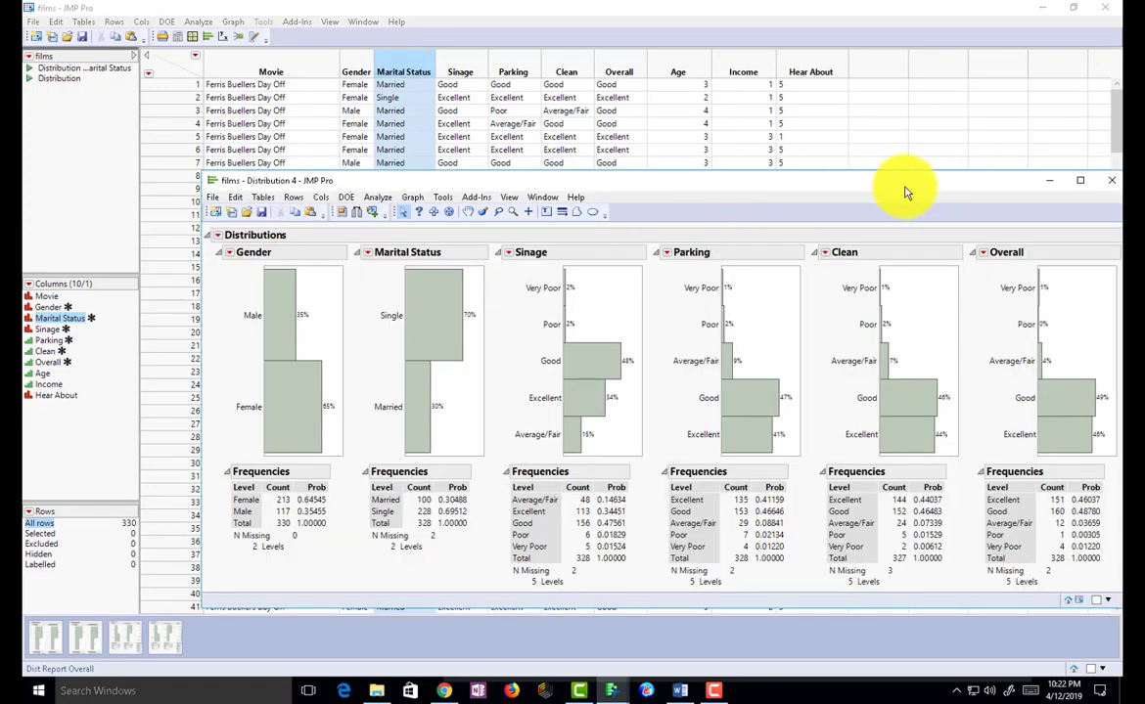
pyautogui.moveTo(899, 182); pyautogui.dragTo(814, 124)
pyautogui.click(1025, 123)
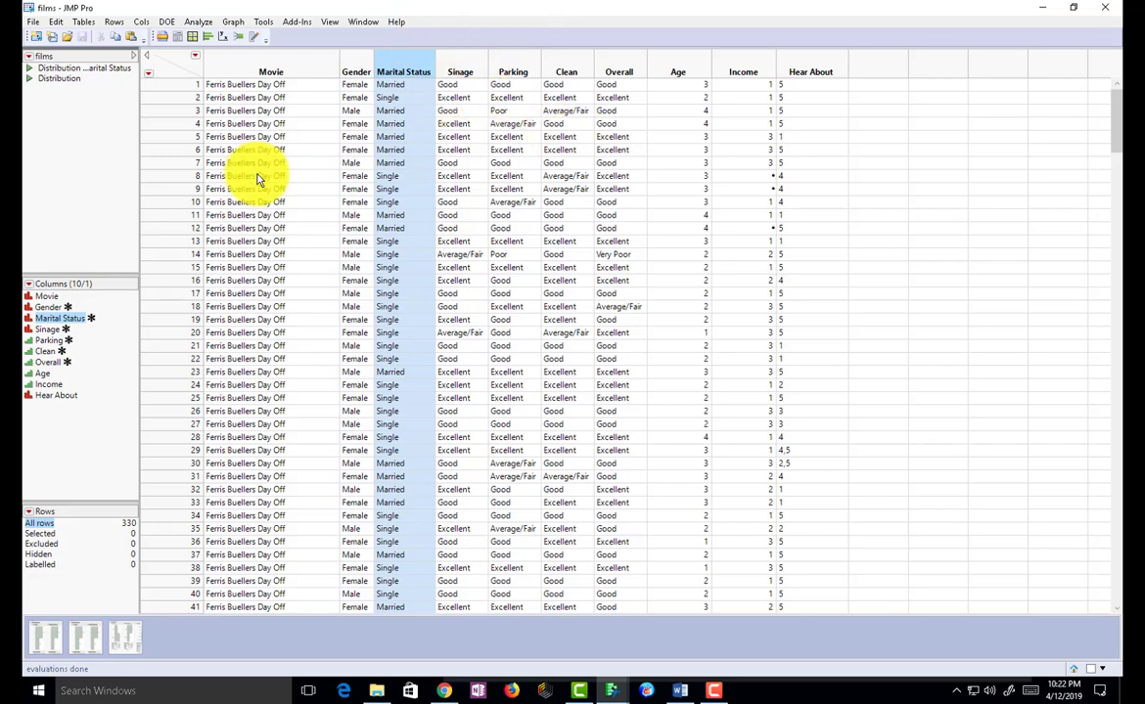
# Step: Switch to the filmontherocks.docx document in Word and look through its exhibits for the analysis of overall satisfaction versus parking in Exhibit 6
pyautogui.click(166, 60)
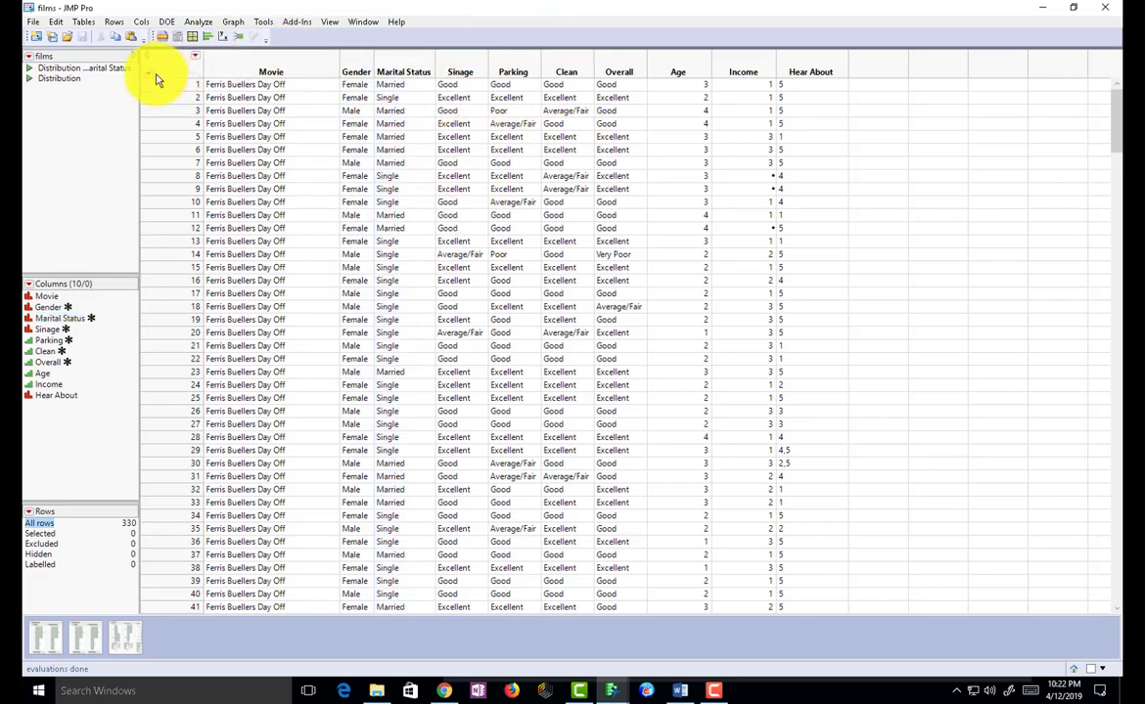
pyautogui.click(204, 23)
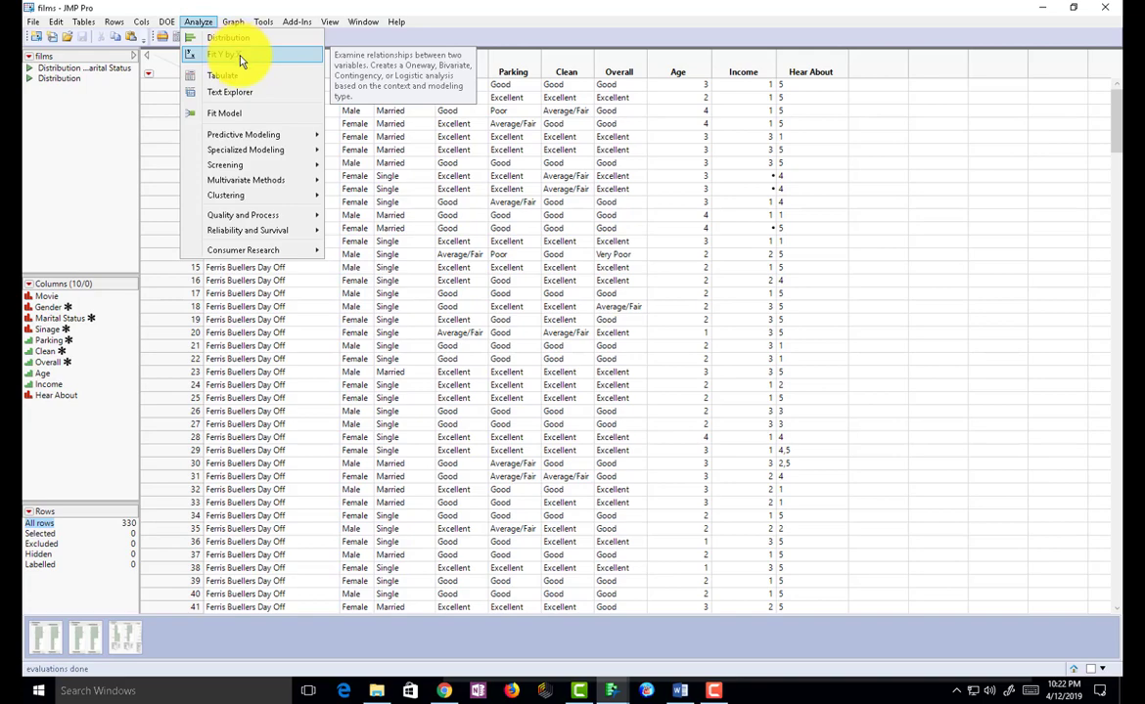
pyautogui.hotkey('alt', 'Tab')
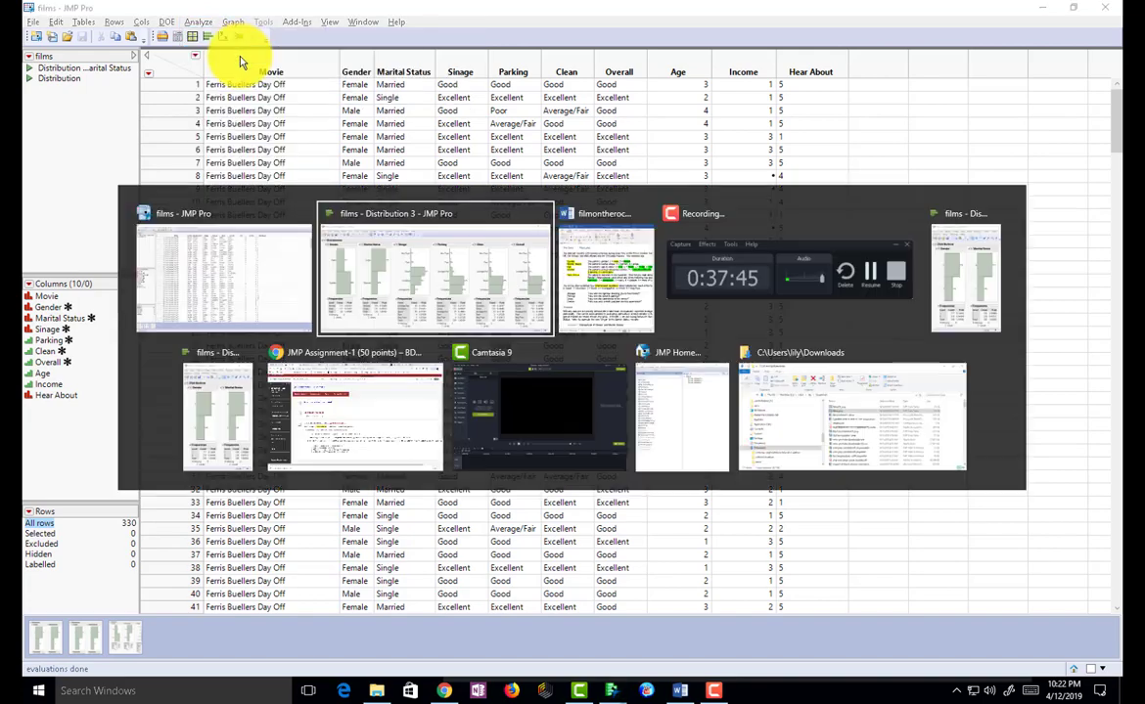
pyautogui.hotkey('alt', 'Tab')
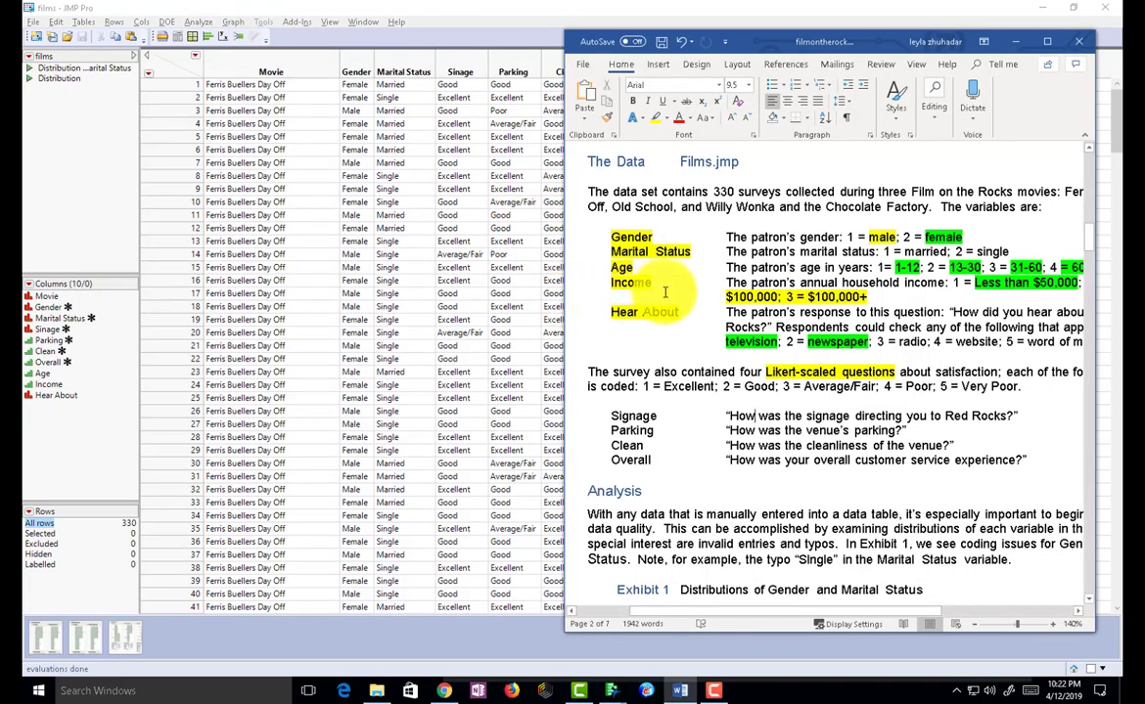
pyautogui.scroll(-5, 669, 294)
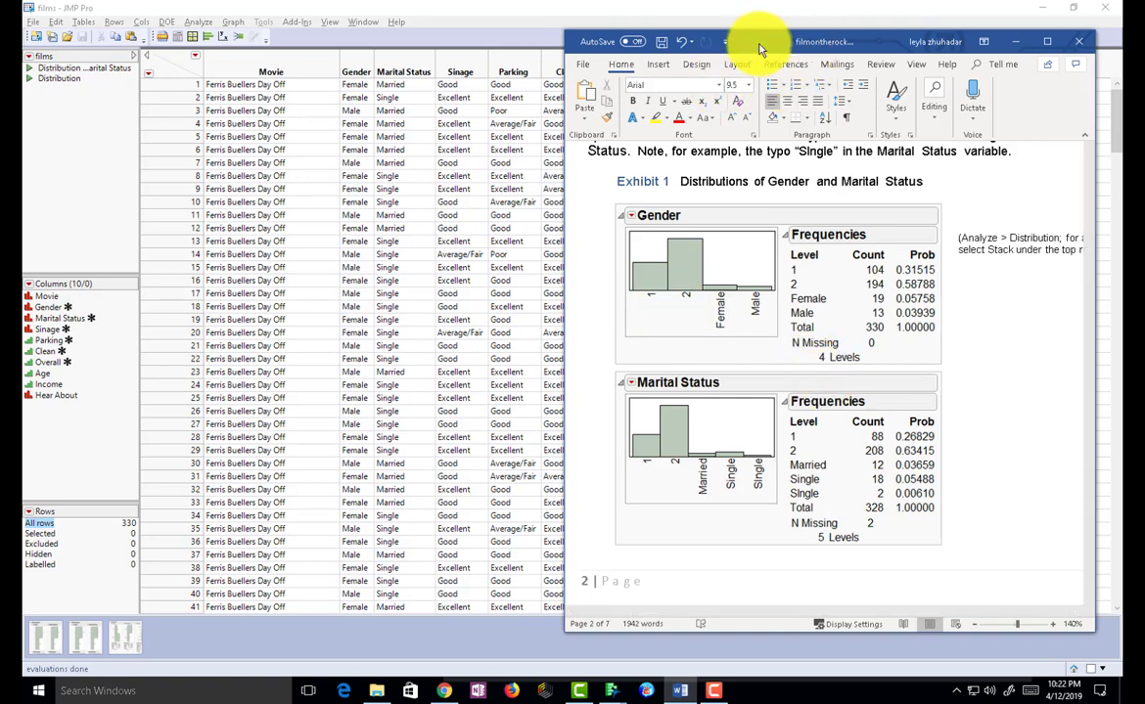
pyautogui.moveTo(669, 38); pyautogui.dragTo(467, 9)
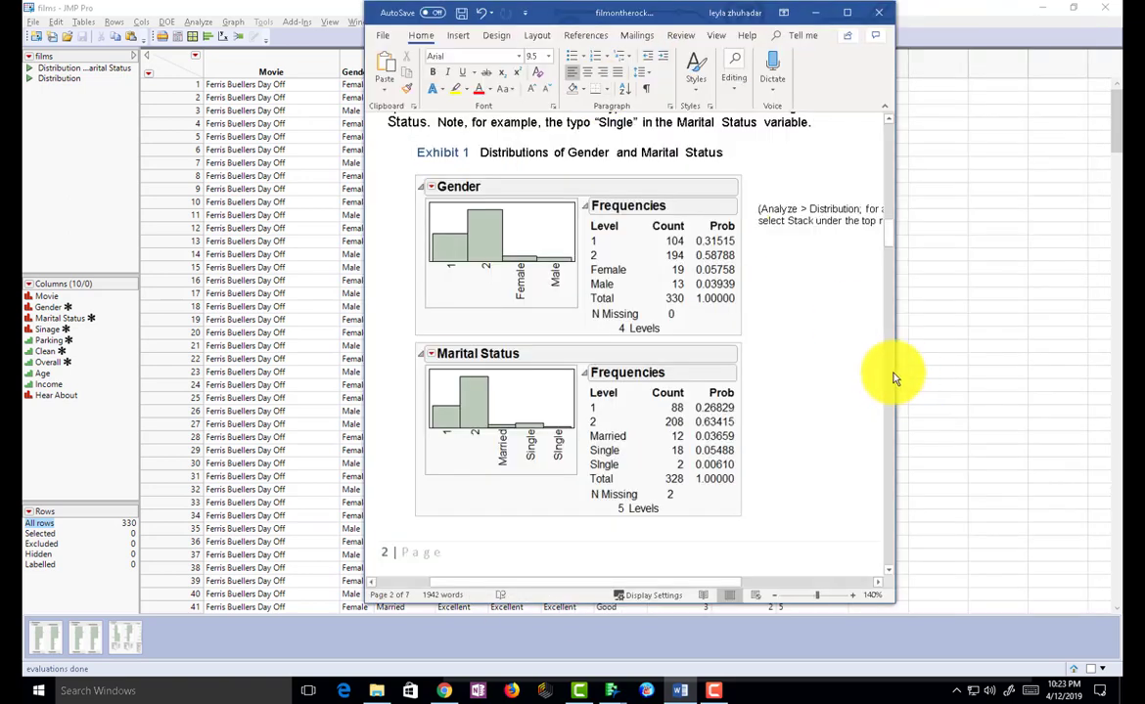
pyautogui.moveTo(934, 367); pyautogui.dragTo(973, 375)
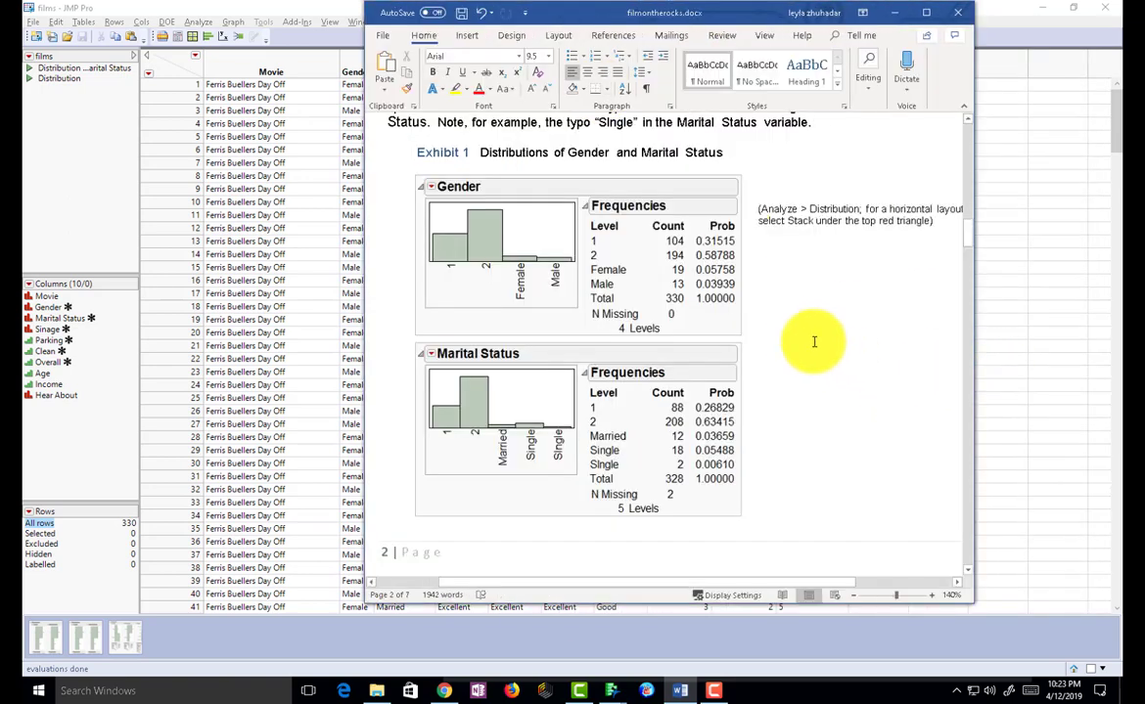
pyautogui.scroll(-5, 797, 335)
pyautogui.scroll(-15, 791, 331)
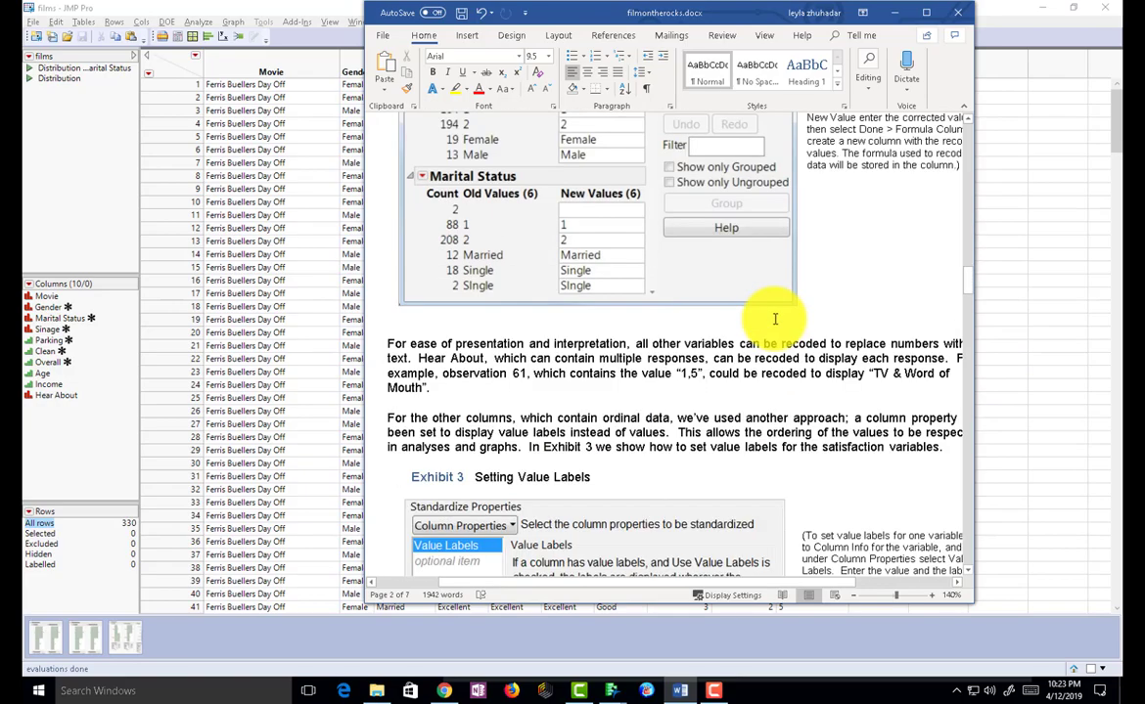
pyautogui.scroll(-10, 722, 315)
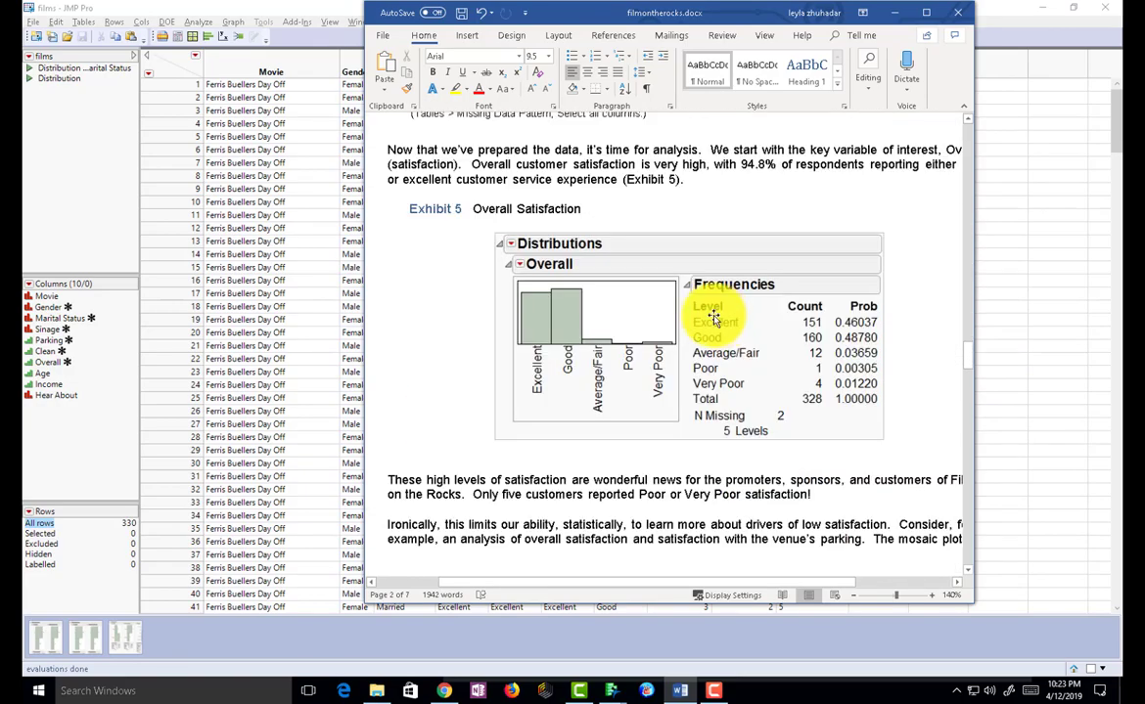
pyautogui.scroll(7, 621, 225)
pyautogui.scroll(1, 616, 225)
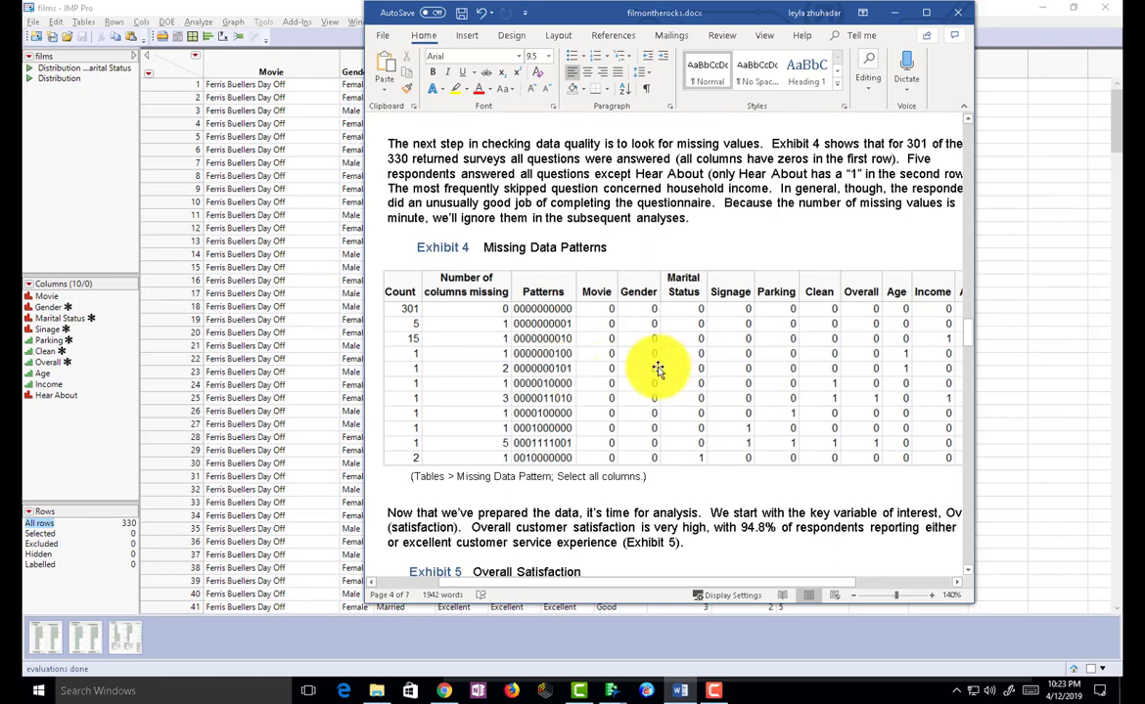
pyautogui.scroll(-10, 638, 357)
pyautogui.scroll(-12, 634, 343)
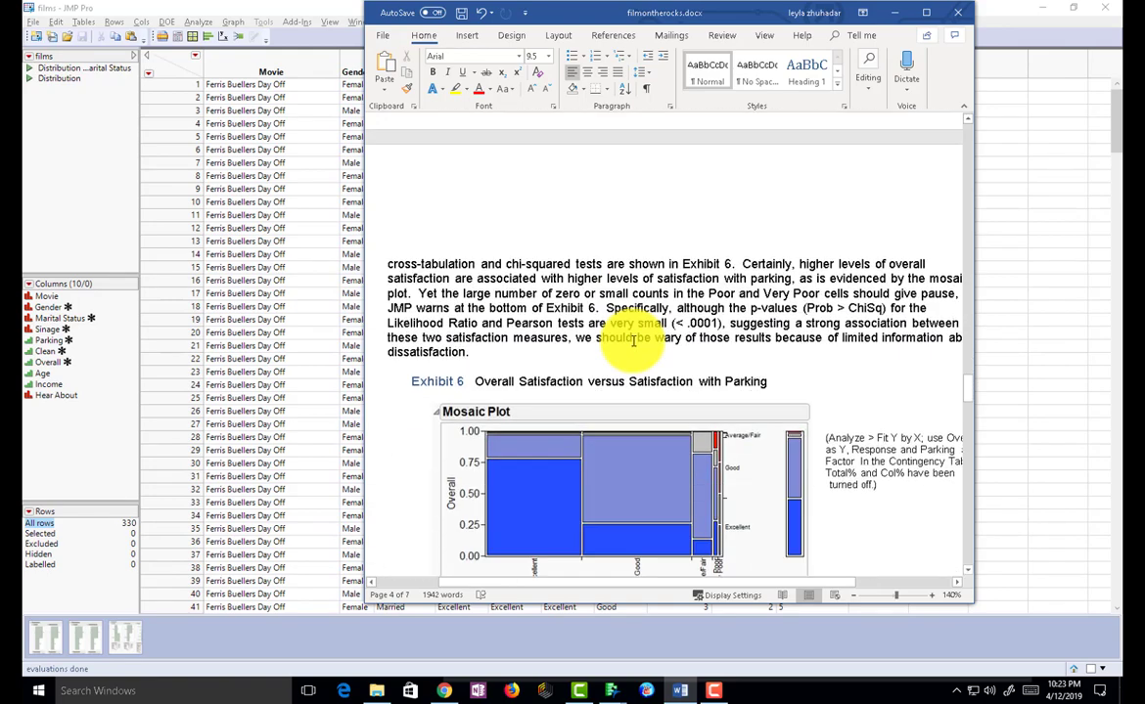
# Step: Widen the Word window to show the full side notes and highlight the Fit Y by X instructions beside Exhibit 6
pyautogui.moveTo(971, 348); pyautogui.dragTo(1075, 322)
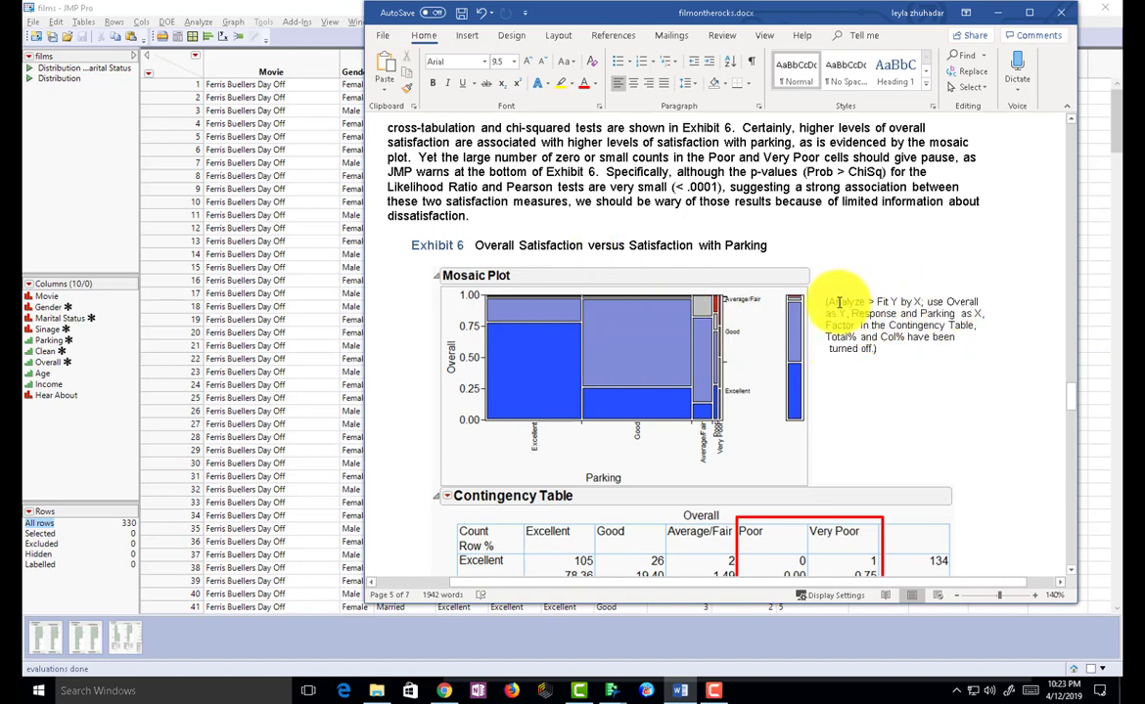
pyautogui.moveTo(870, 303); pyautogui.dragTo(919, 303)
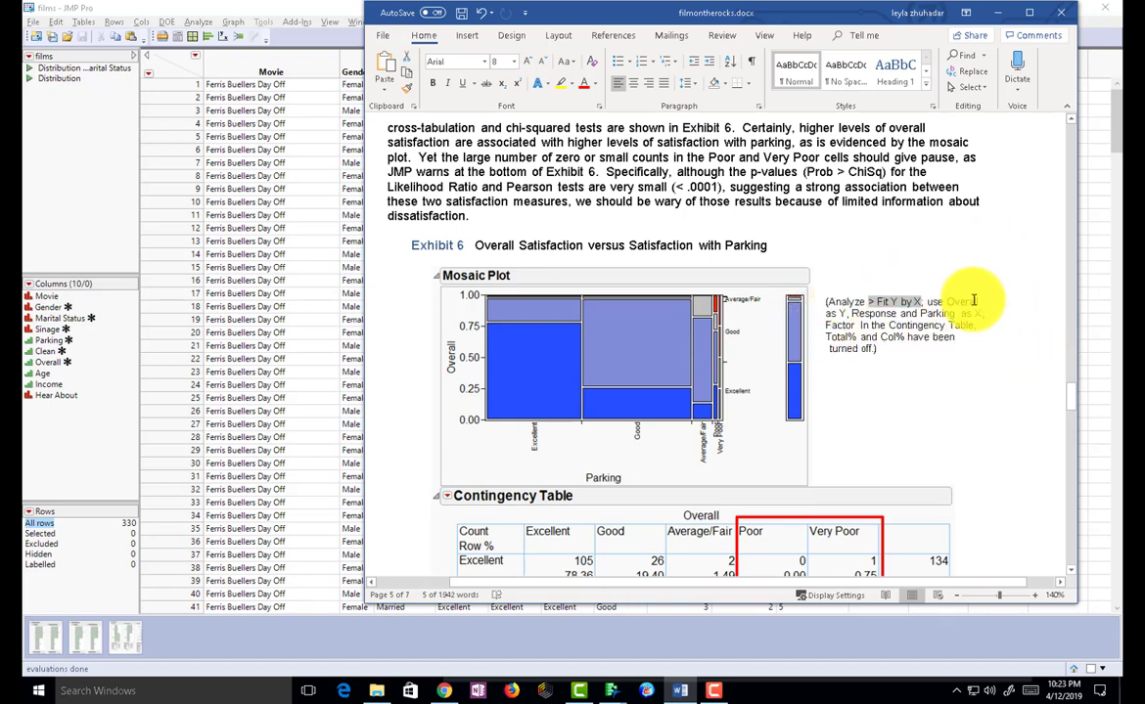
pyautogui.tripleClick(851, 341)
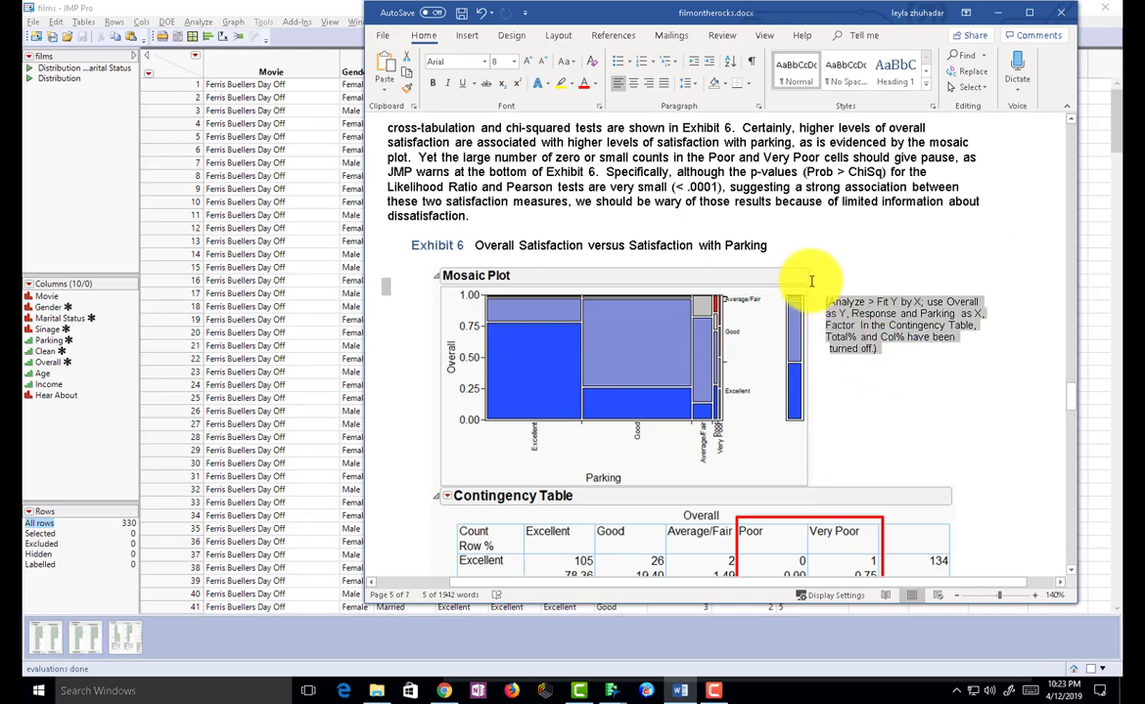
# Step: Return to the films table in JMP, clear the row selection, and open an enlarged Fit Y by X dialog over the table
pyautogui.click(246, 147)
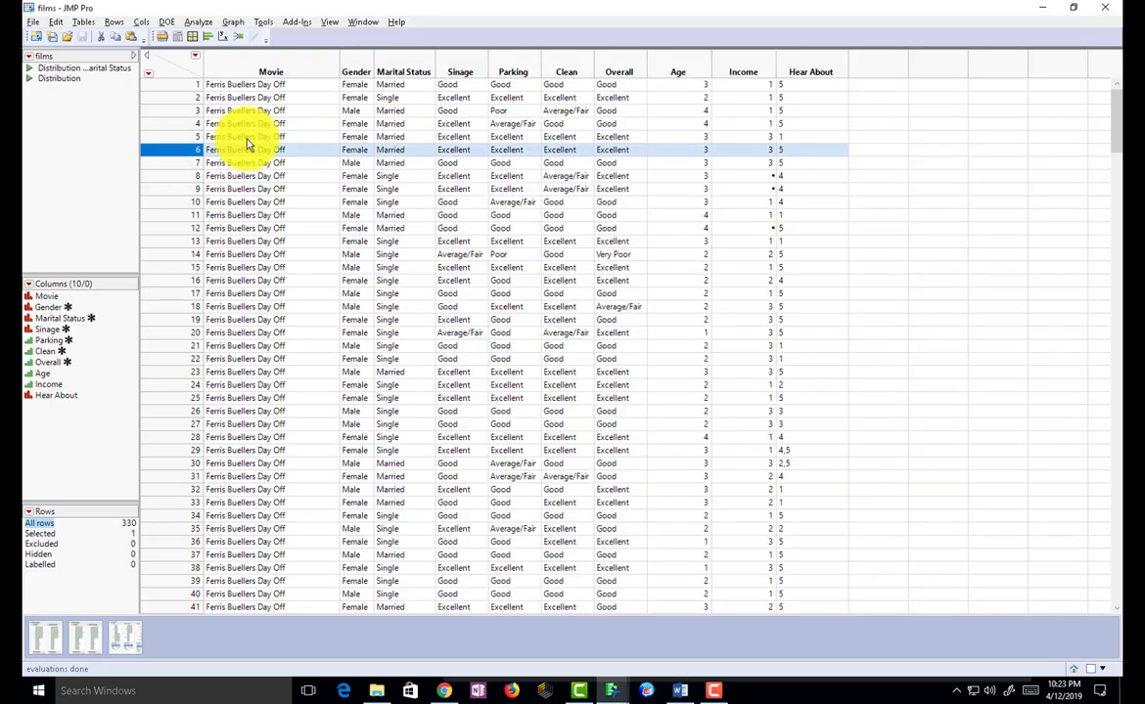
pyautogui.click(189, 71)
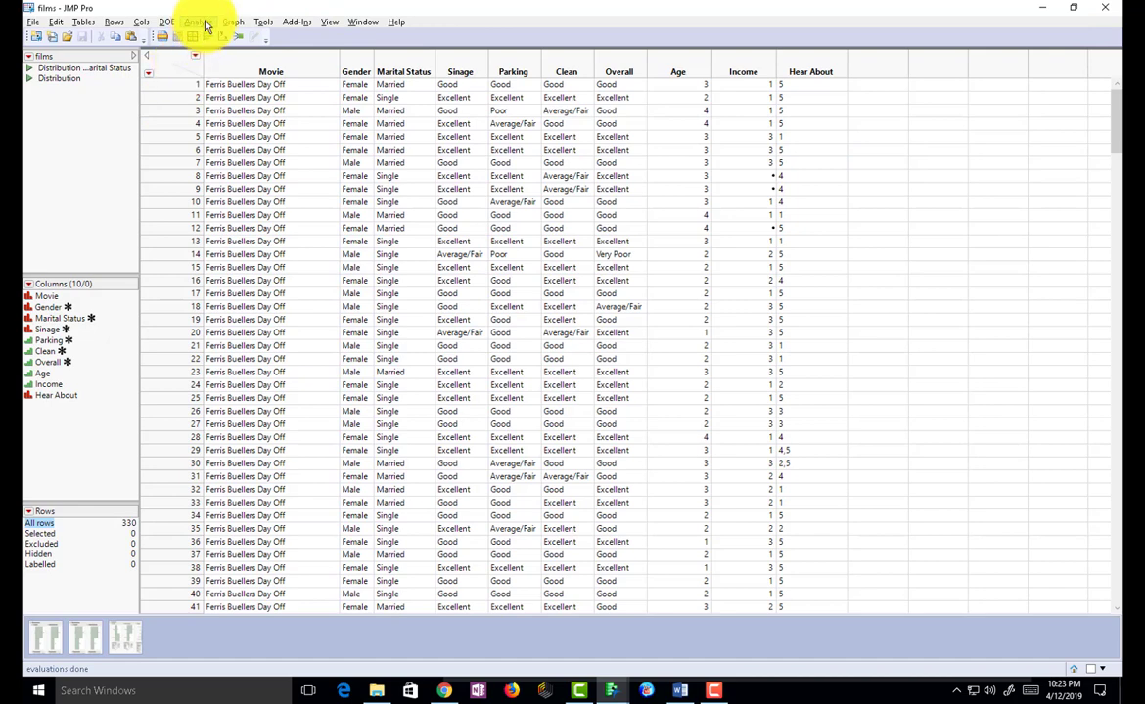
pyautogui.click(199, 21)
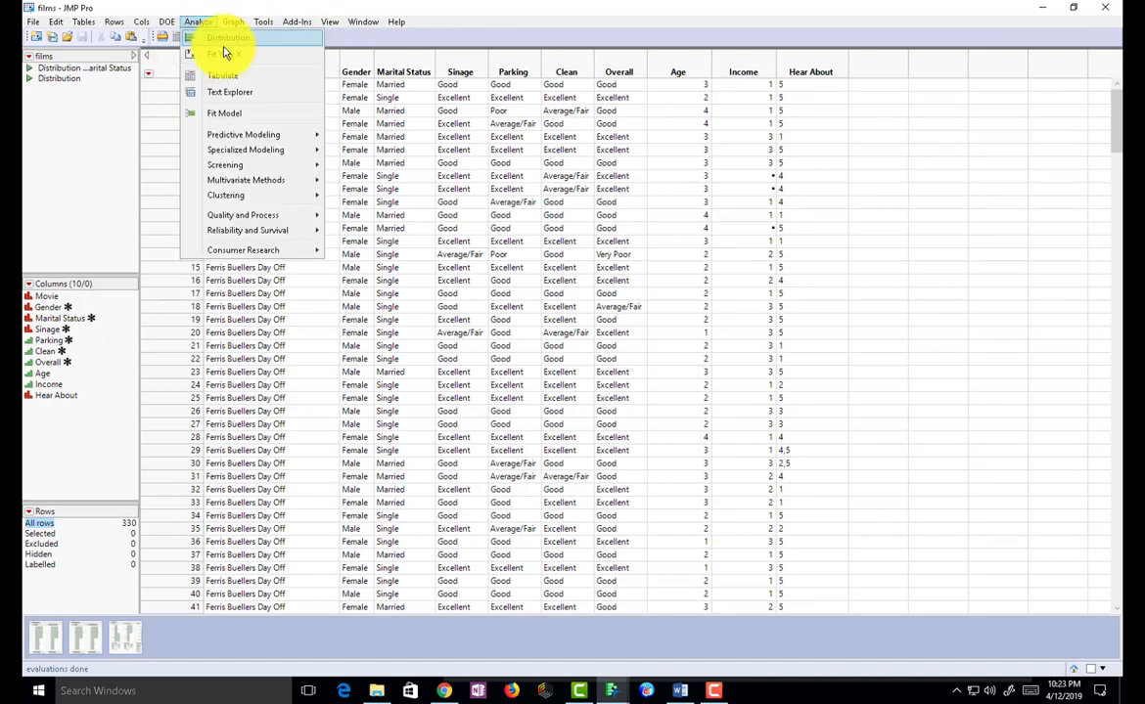
pyautogui.click(220, 61)
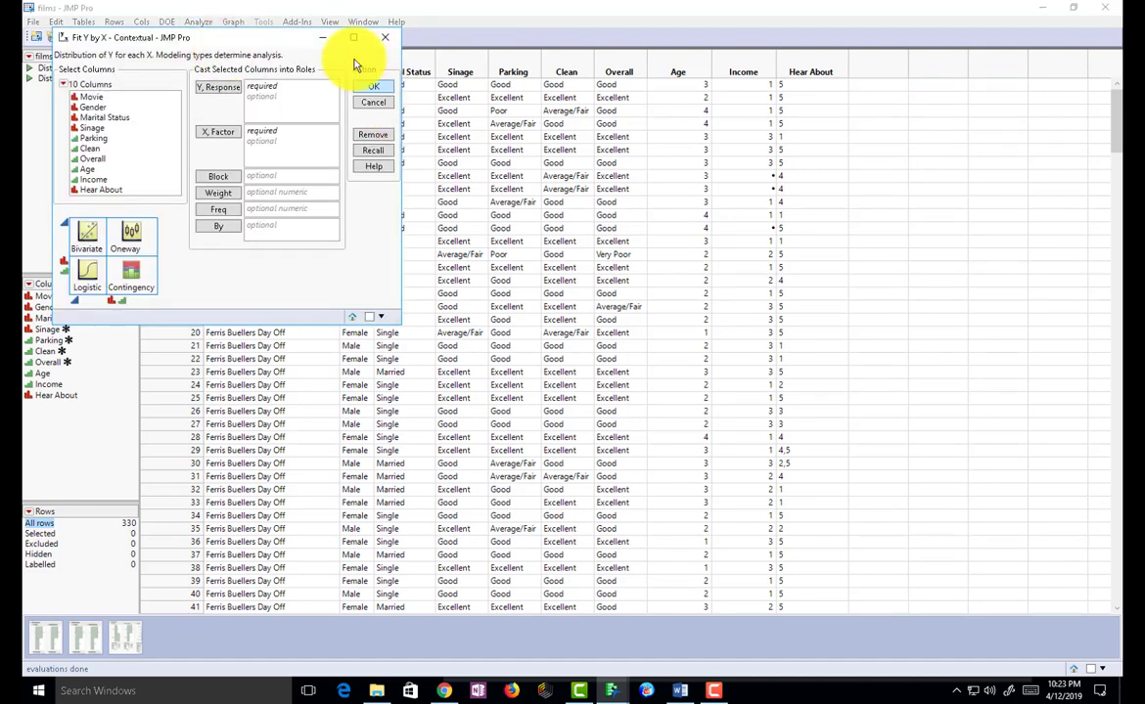
pyautogui.moveTo(255, 45); pyautogui.dragTo(560, 92)
pyautogui.moveTo(677, 368); pyautogui.dragTo(797, 426)
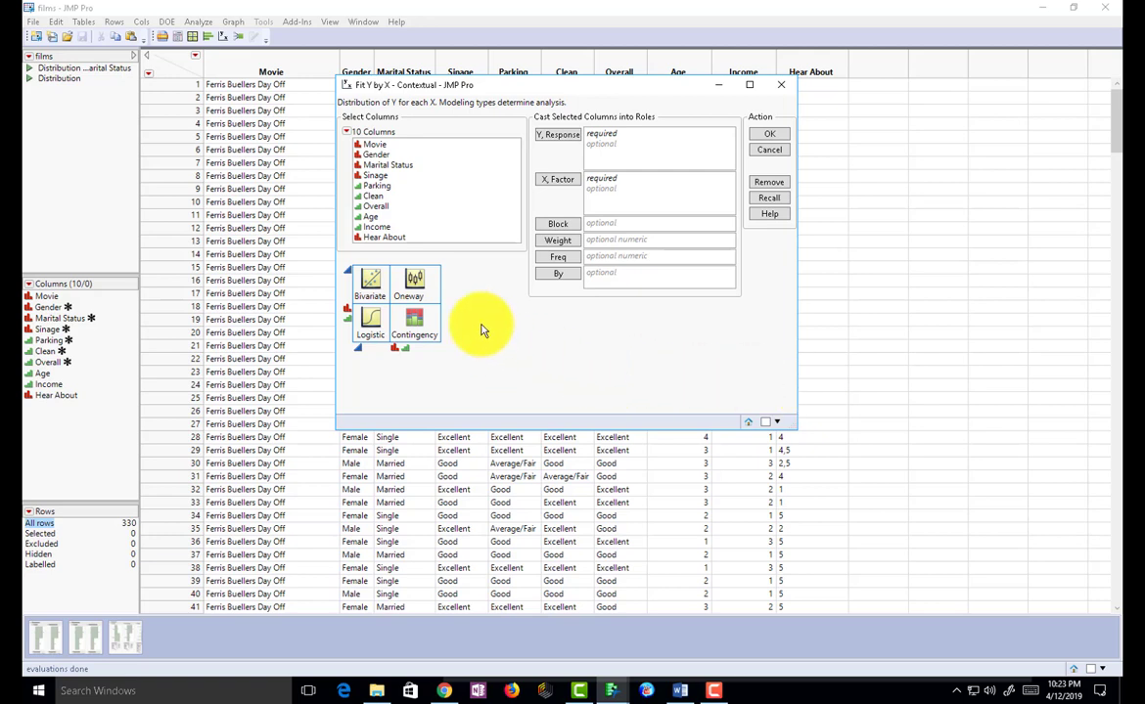
# Step: Assign Overall as Y, Response and Parking as X, Factor, and run the contingency analysis
pyautogui.click(378, 207)
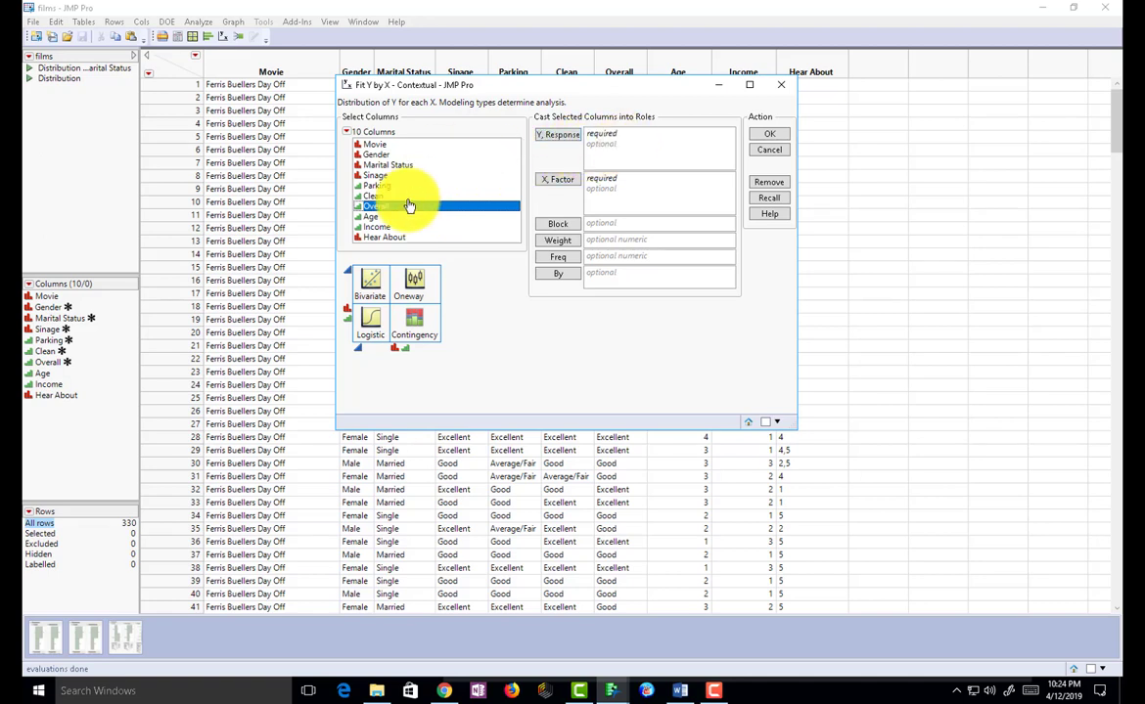
pyautogui.click(553, 136)
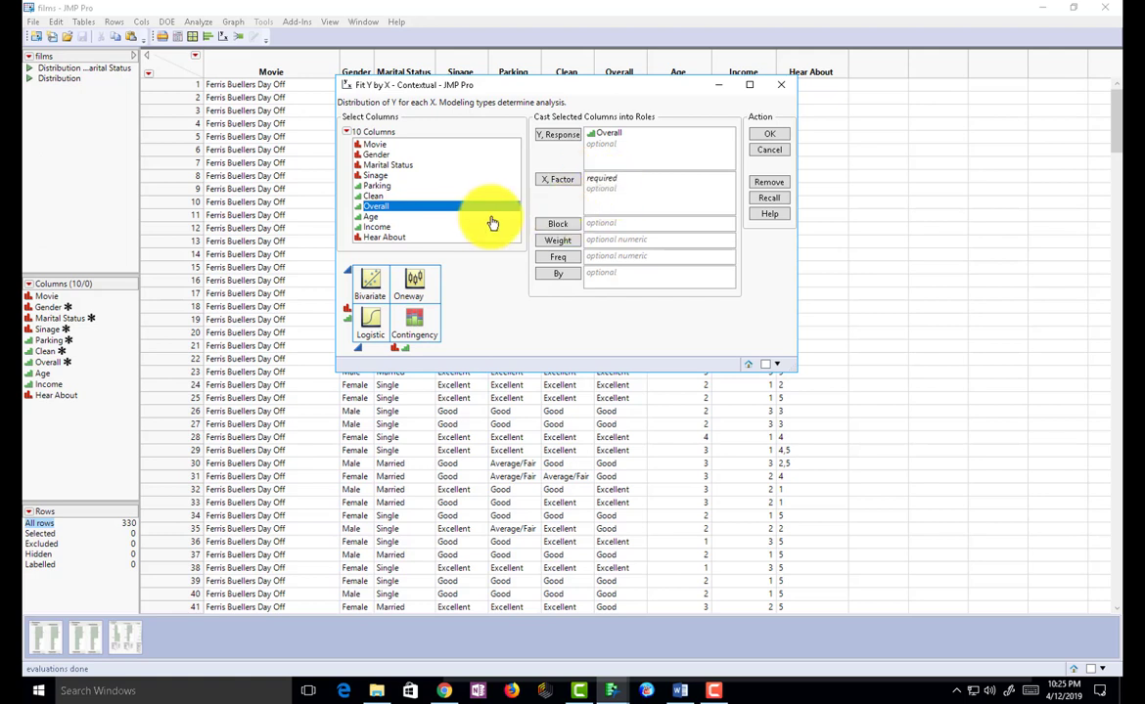
pyautogui.click(390, 185)
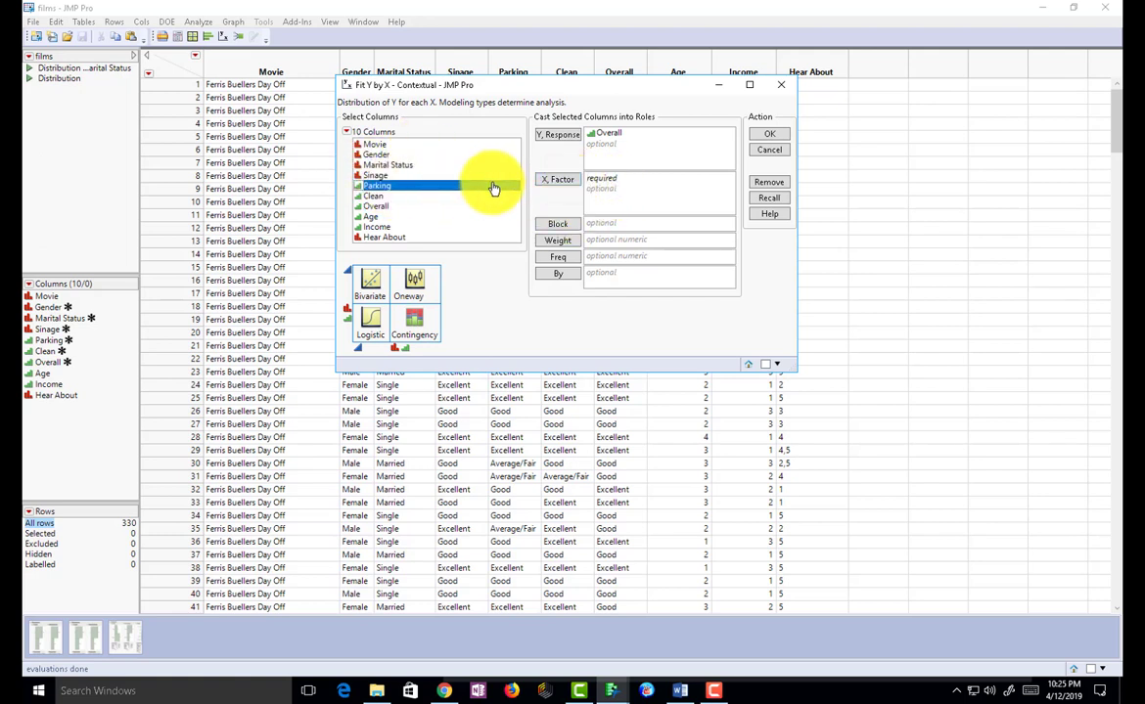
pyautogui.click(557, 181)
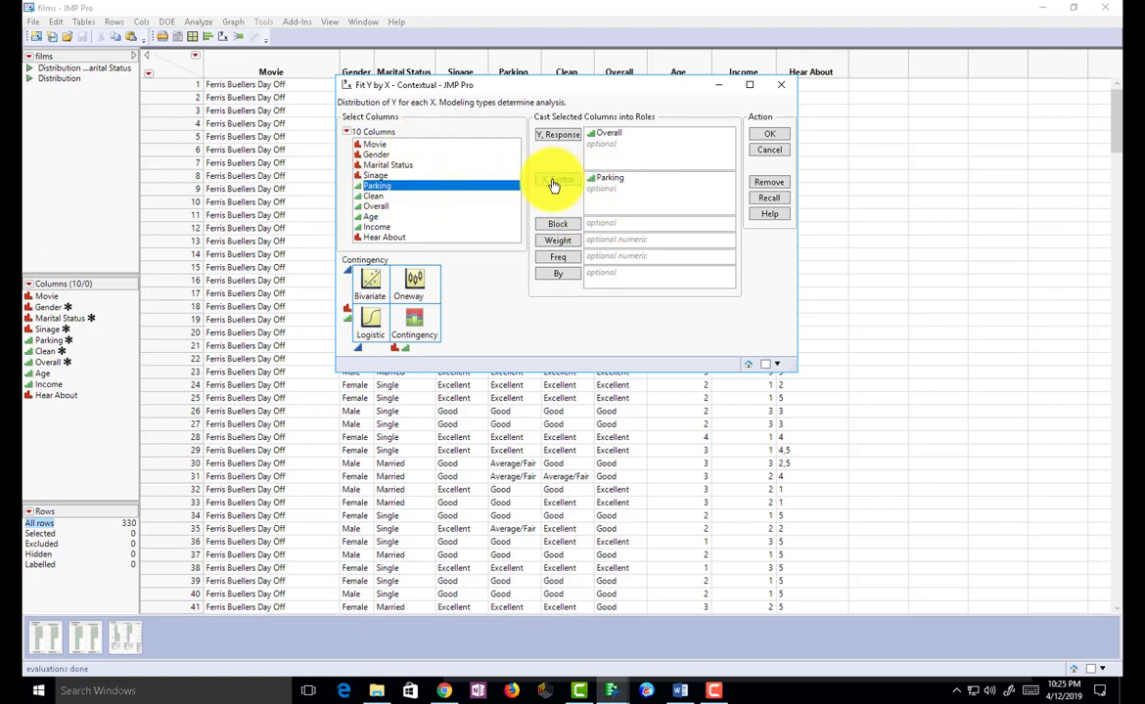
pyautogui.click(770, 137)
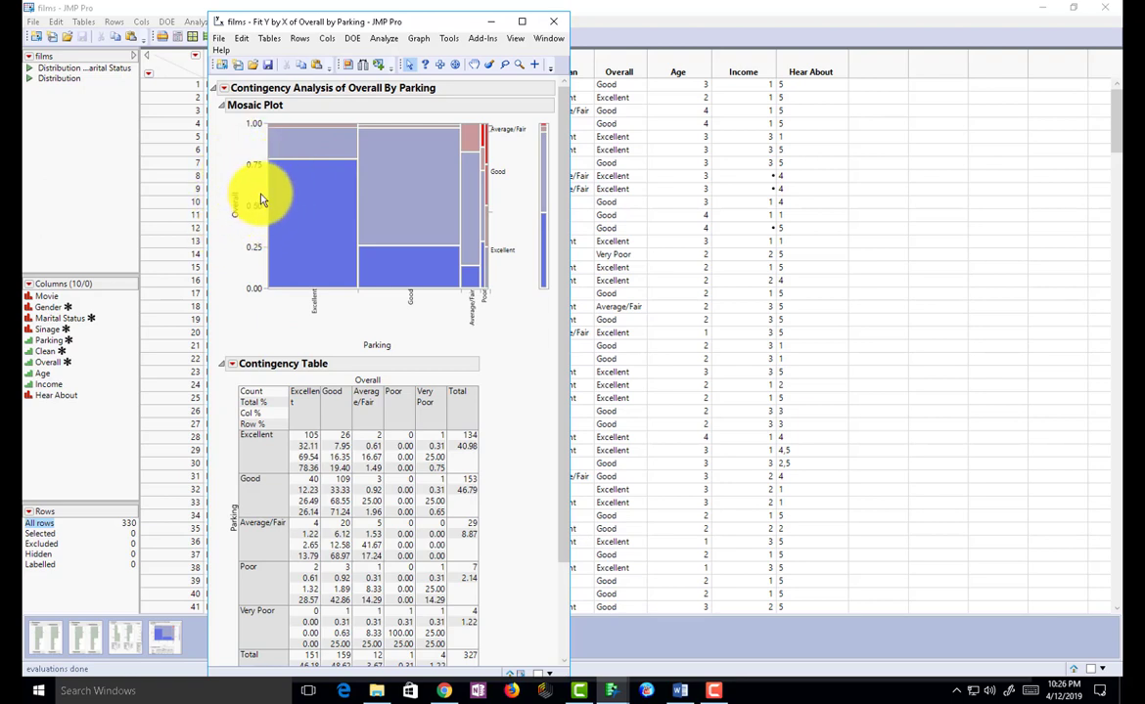
# Step: Examine the Overall by Parking report's mosaic plot, contingency table and tests, and compare them with Exhibit 6 in the Word document
pyautogui.moveTo(298, 192)
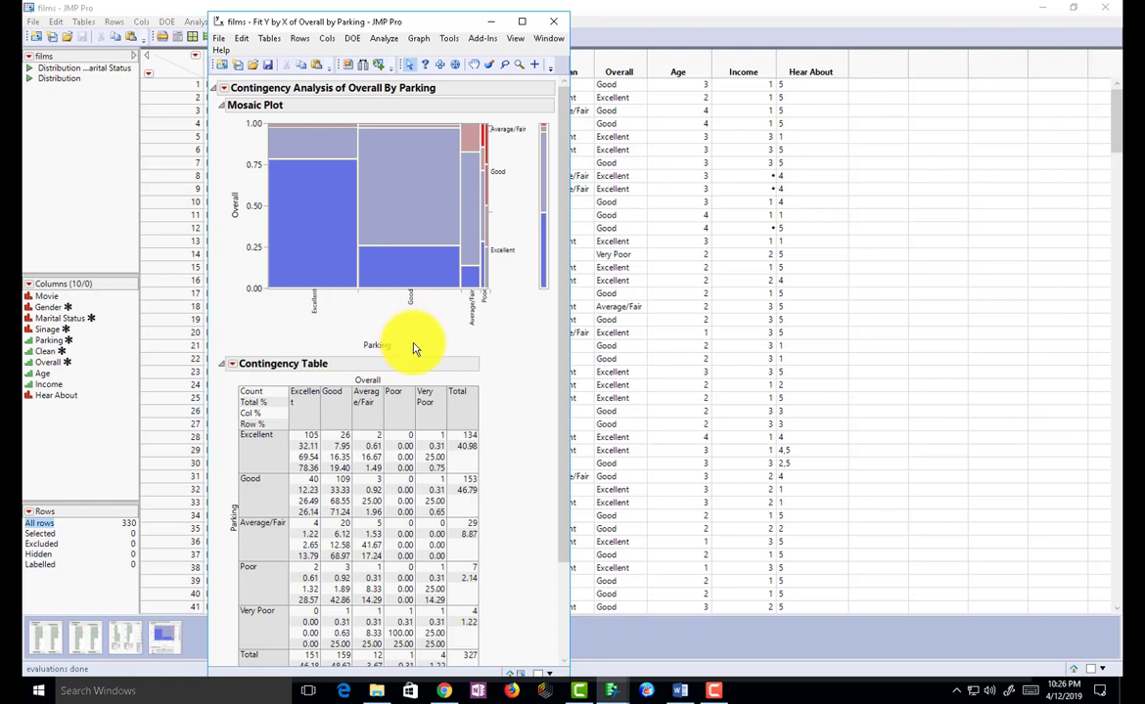
pyautogui.scroll(-3, 413, 348)
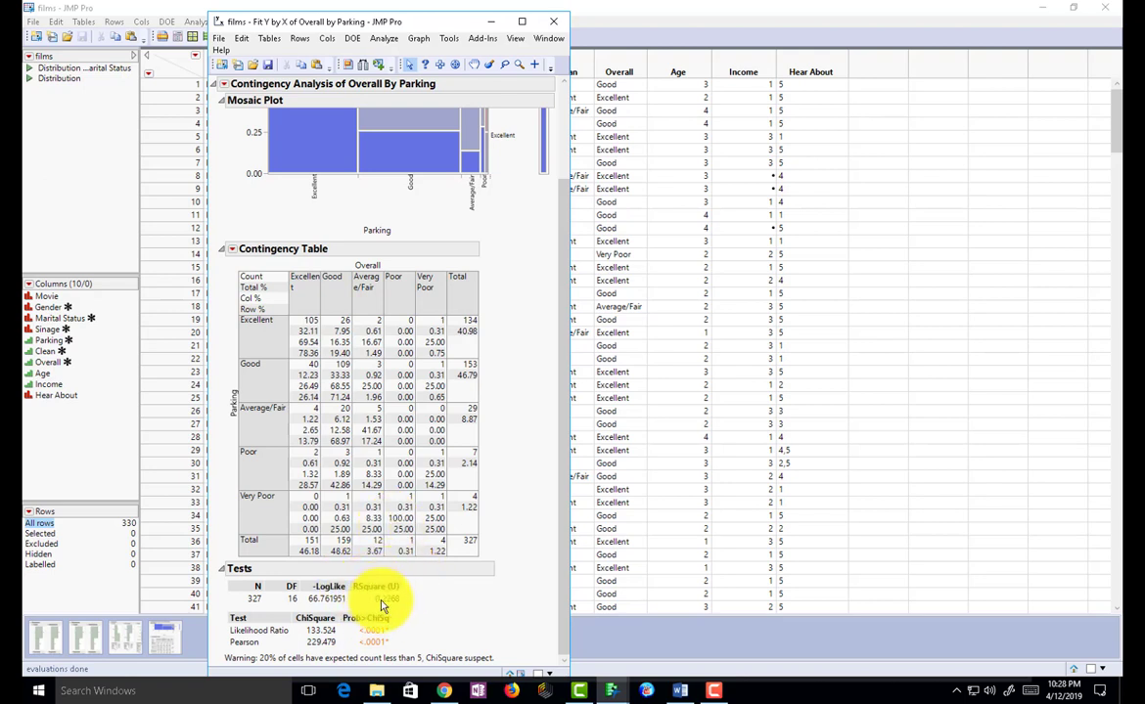
pyautogui.moveTo(377, 588)
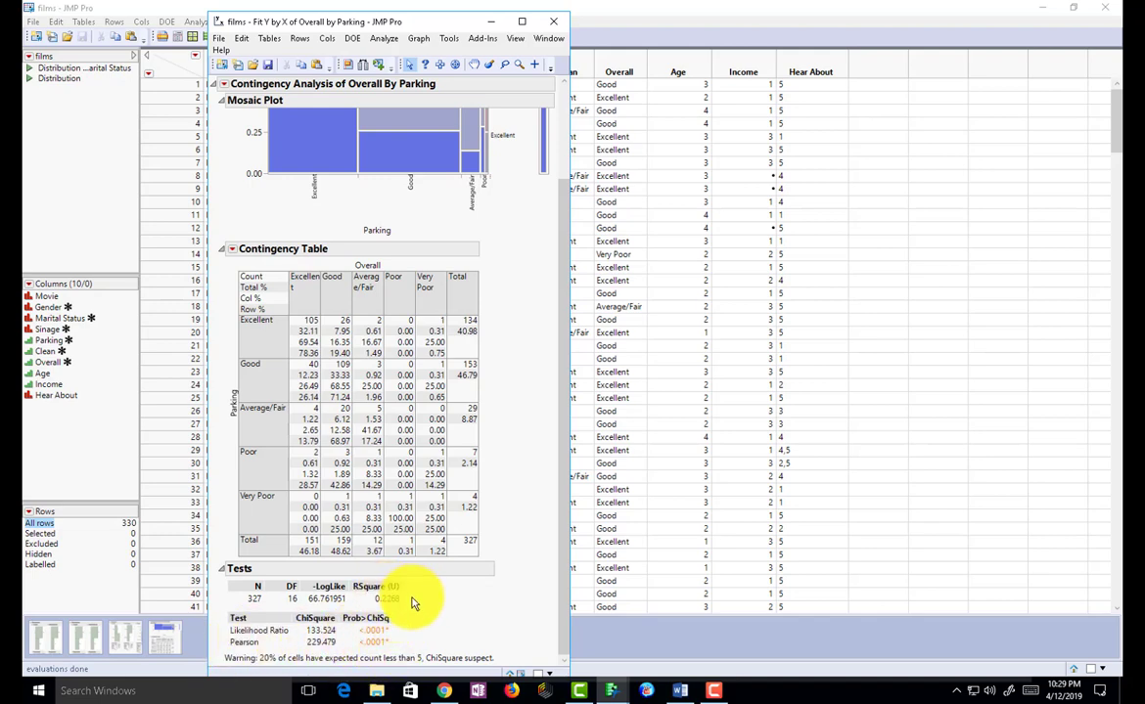
pyautogui.hotkey('alt', 'Tab')
pyautogui.hotkey('alt', 'Tab')
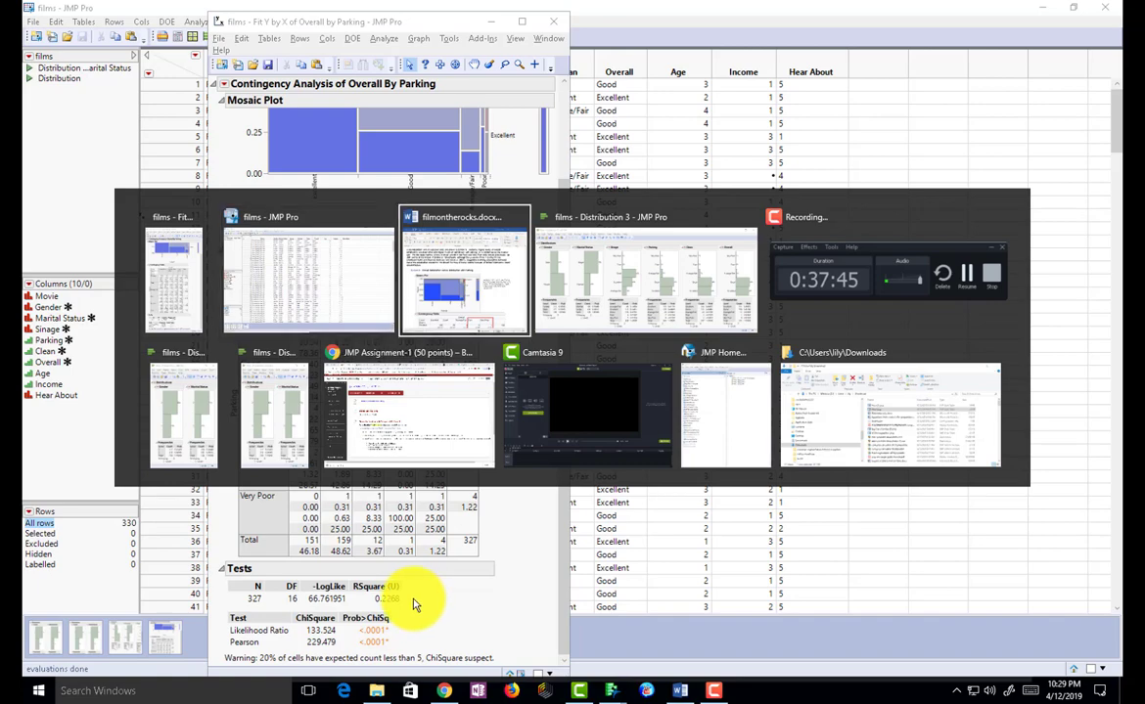
pyautogui.scroll(-2, 908, 378)
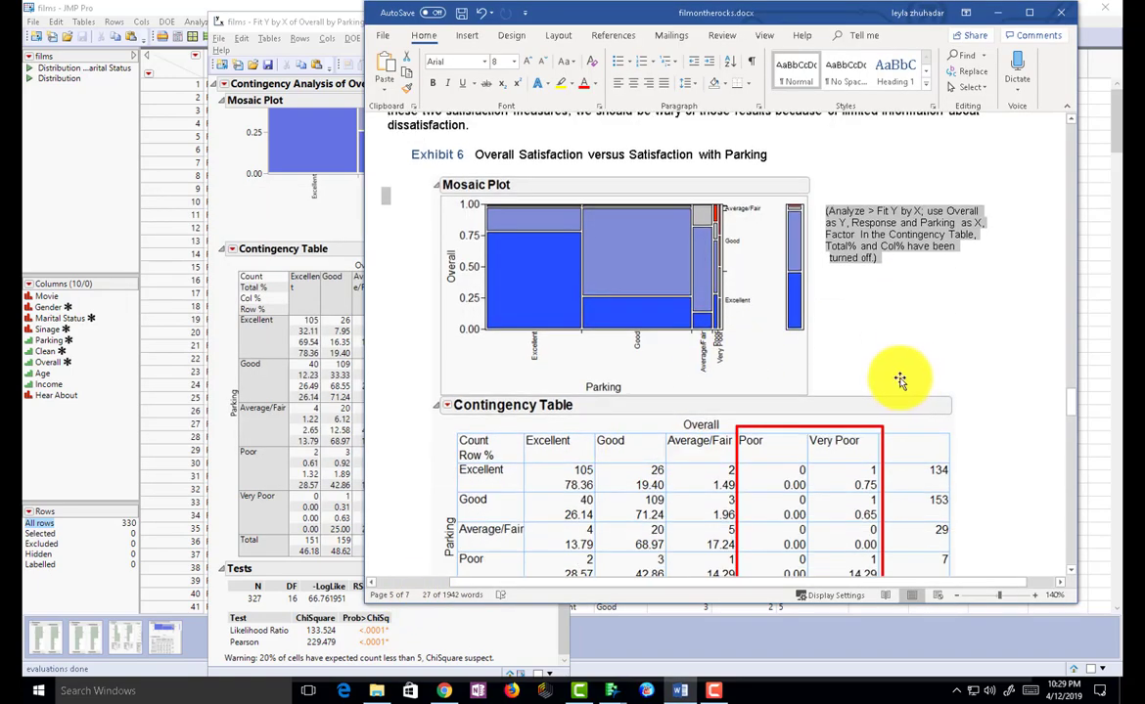
pyautogui.scroll(-3, 899, 379)
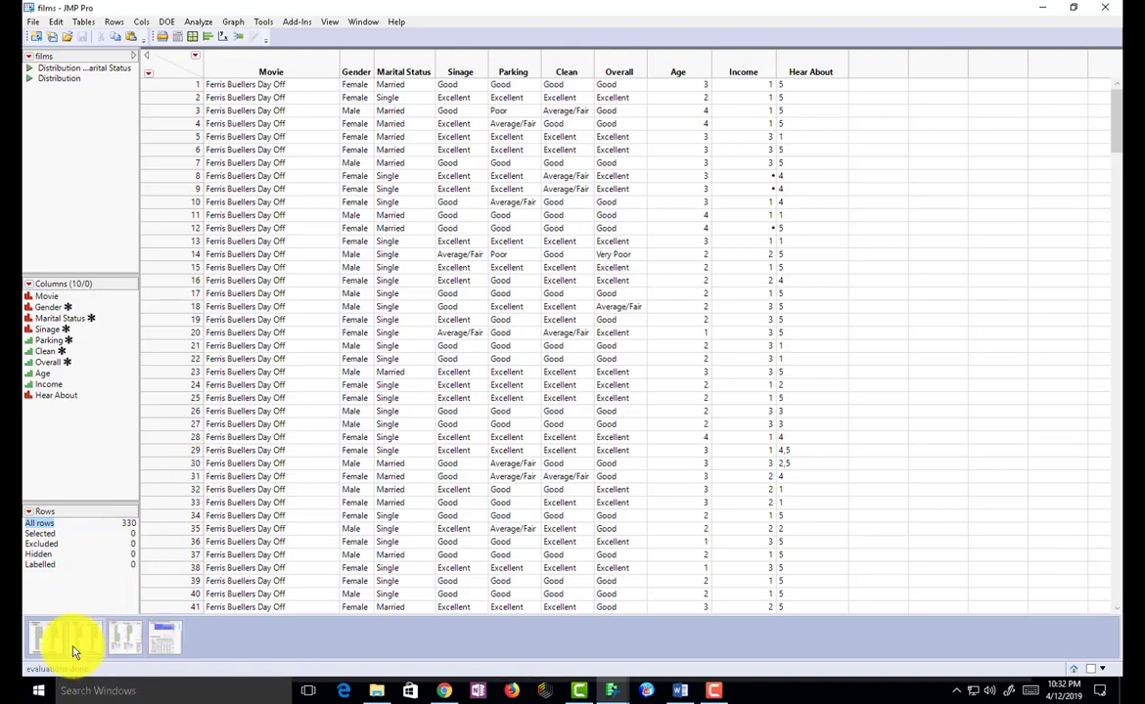
# Step: Bring up the open distribution reports from the films table, examine the six-variable report's charts and frequencies, and close that report
pyautogui.click(39, 646)
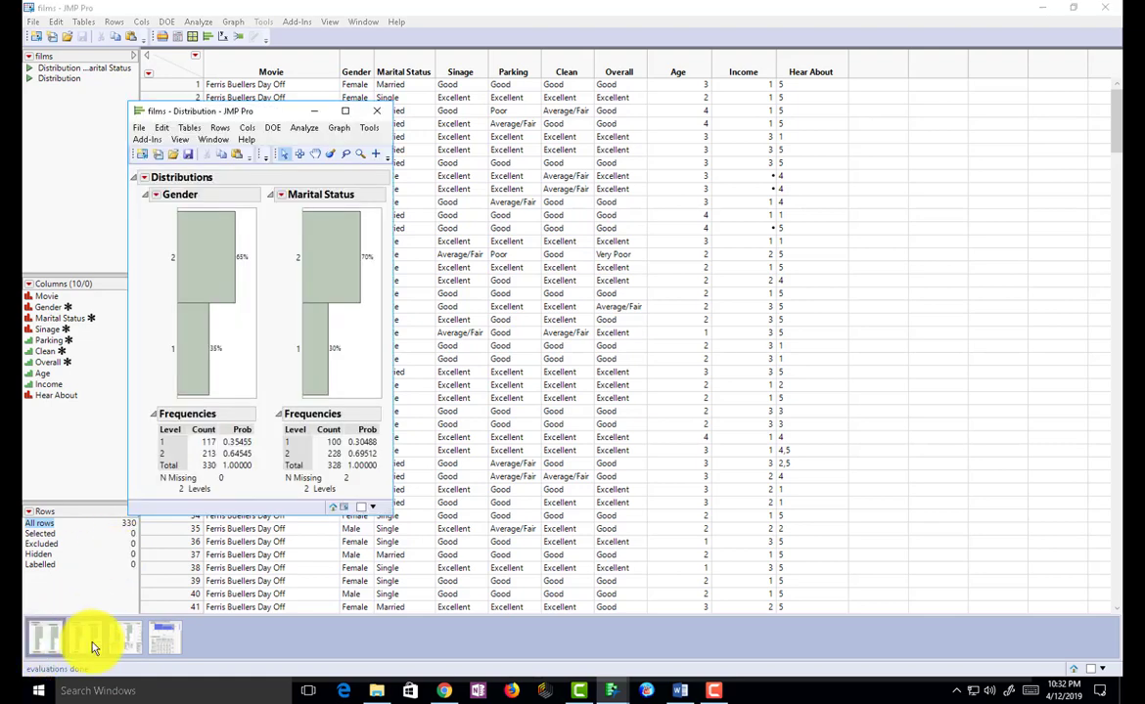
pyautogui.click(124, 638)
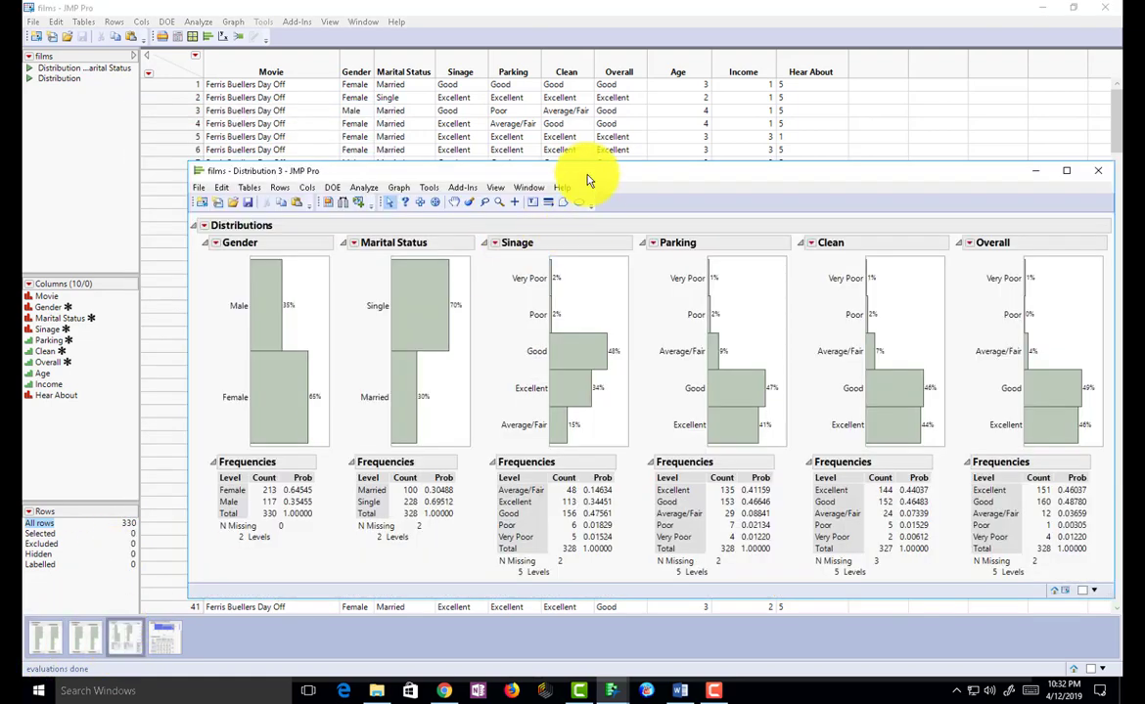
pyautogui.moveTo(587, 179); pyautogui.dragTo(470, 93)
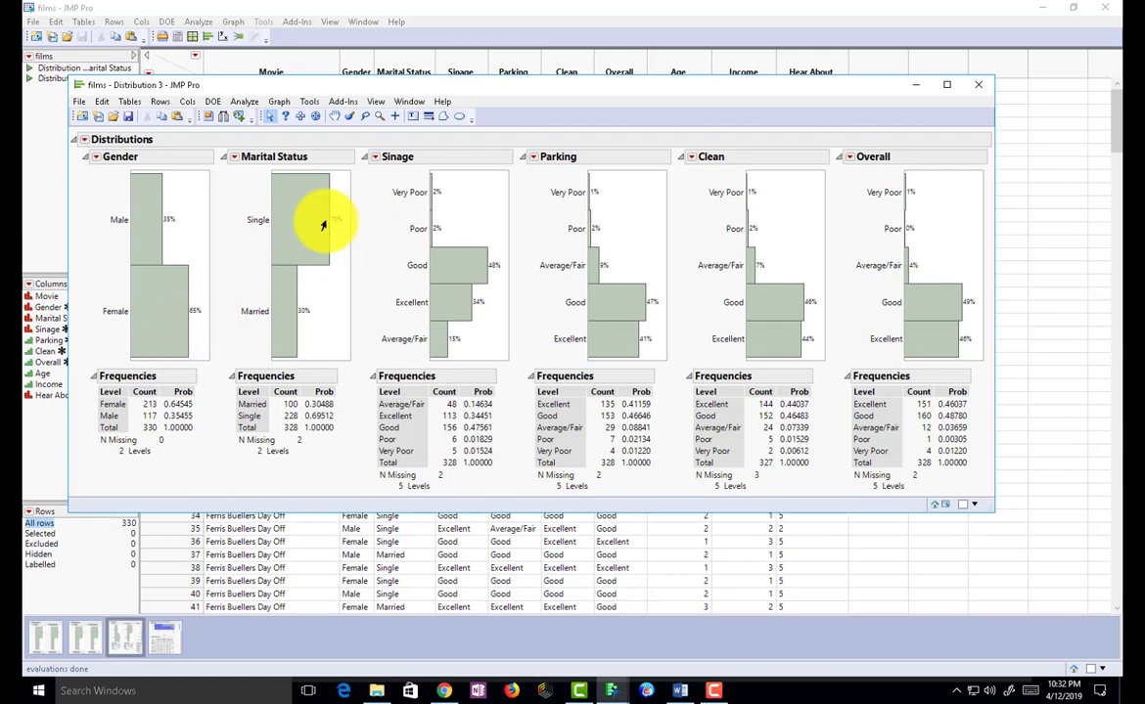
pyautogui.moveTo(312, 235)
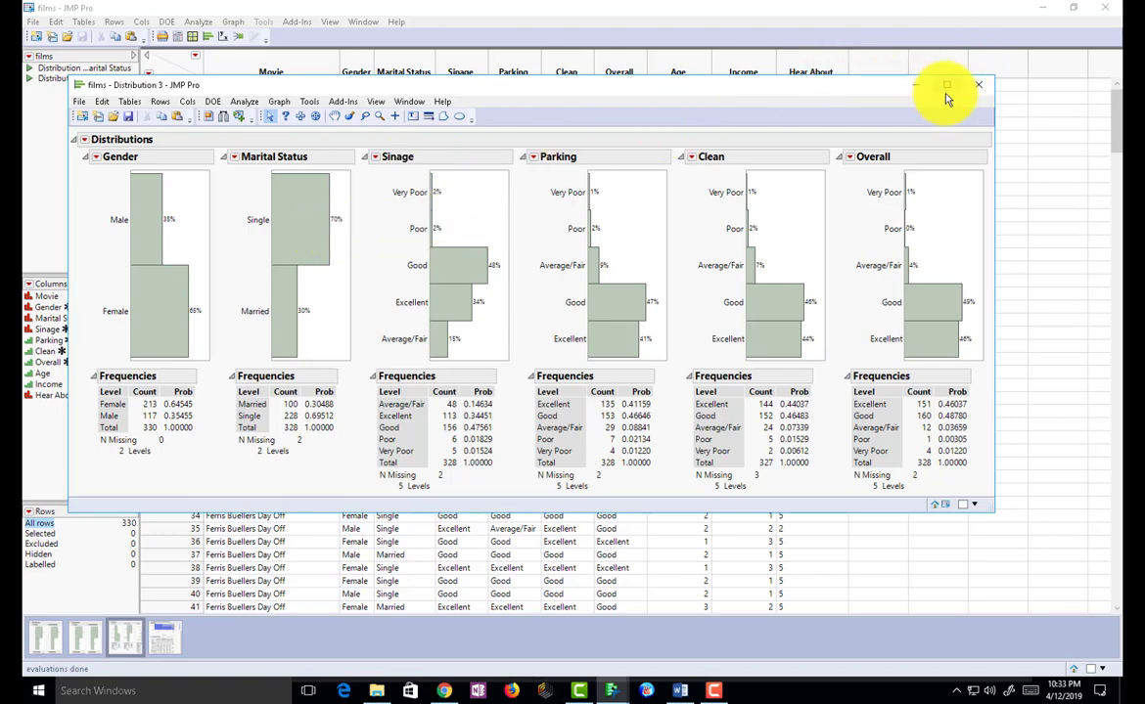
pyautogui.click(978, 85)
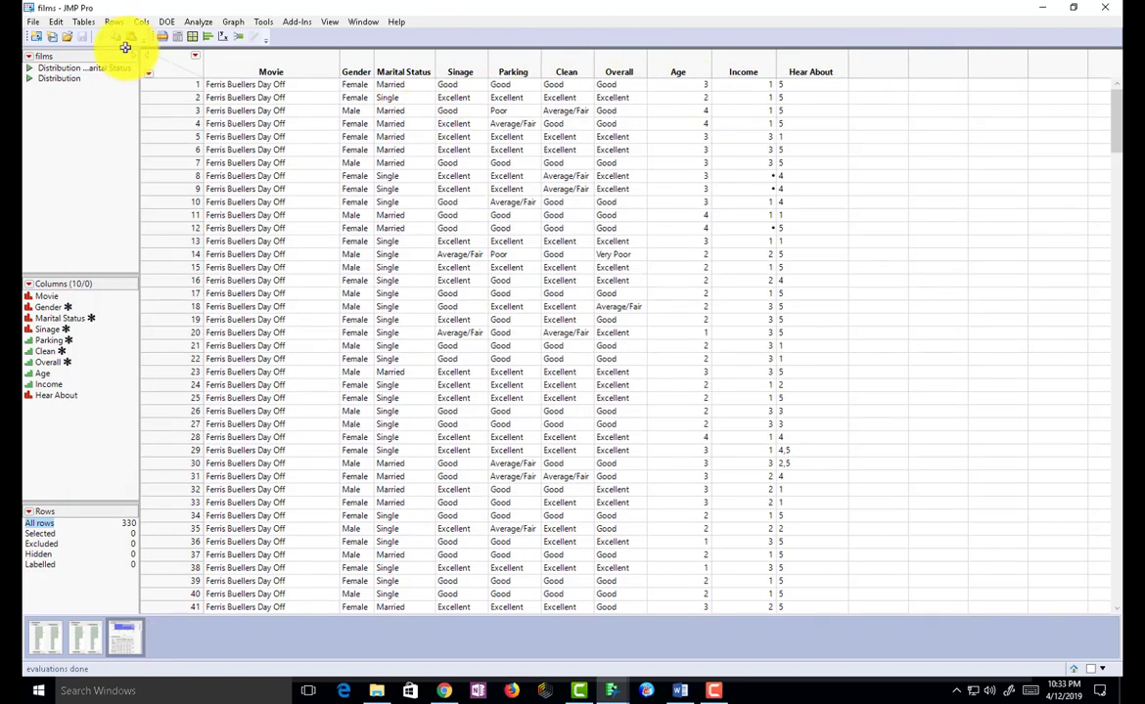
pyautogui.click(194, 23)
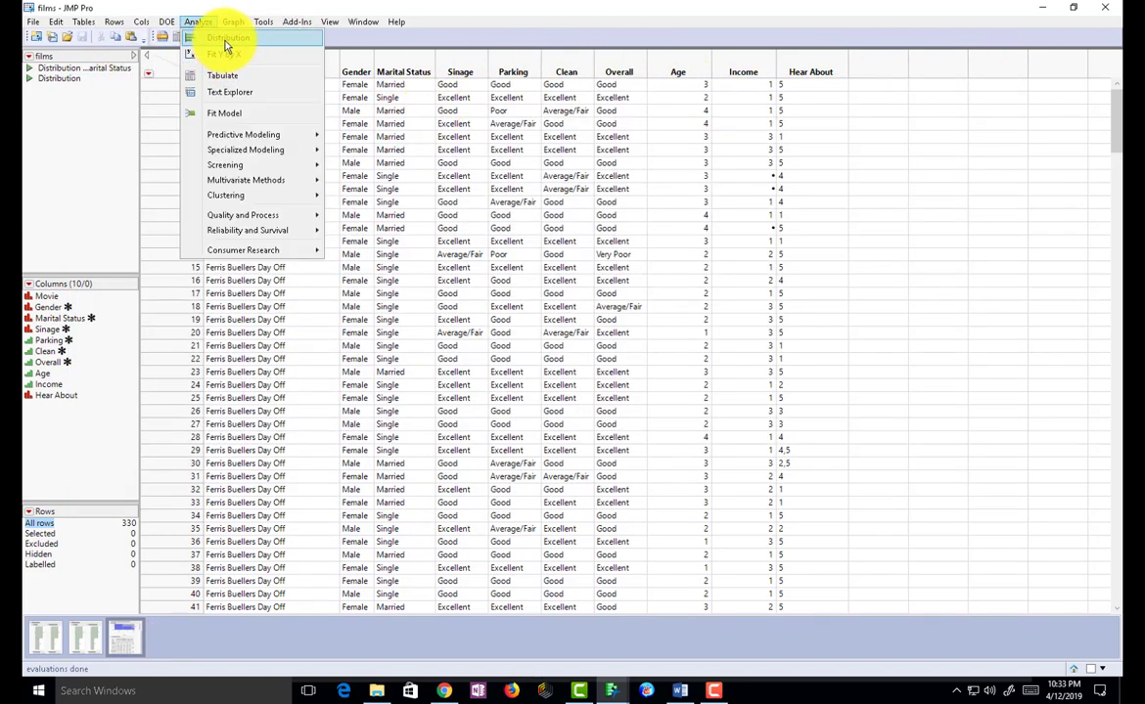
pyautogui.click(226, 39)
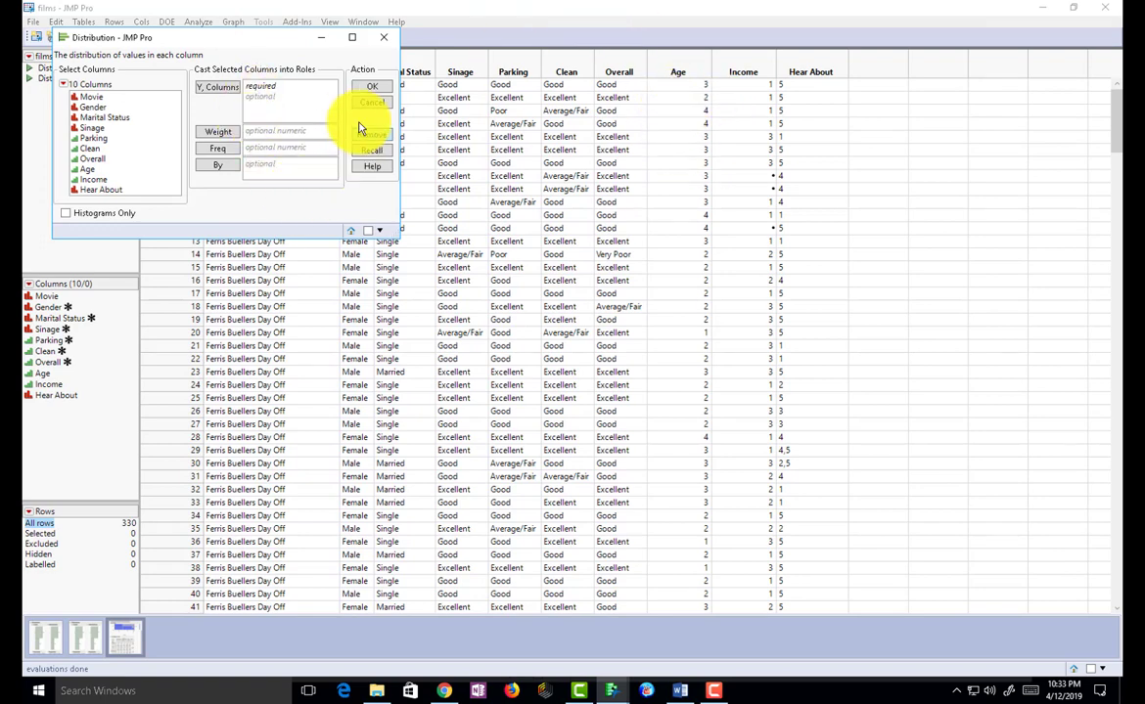
pyautogui.click(384, 37)
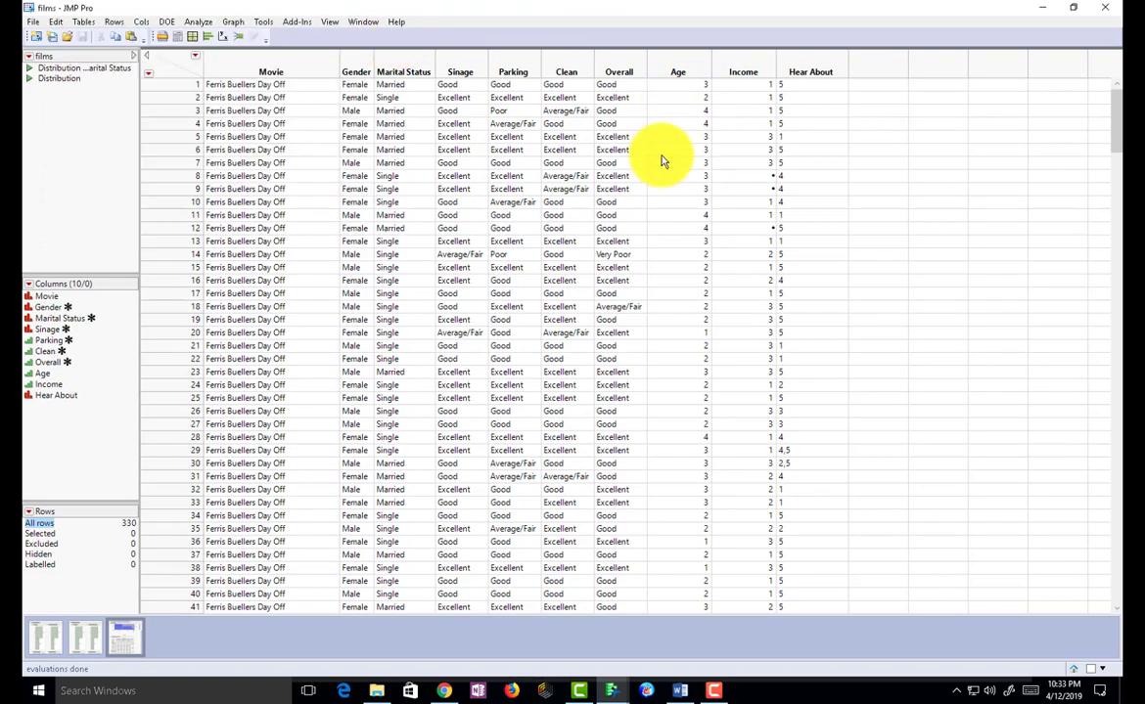
# Step: Open Standardize Attributes for the Age column and add the Value Labels property
pyautogui.click(677, 56)
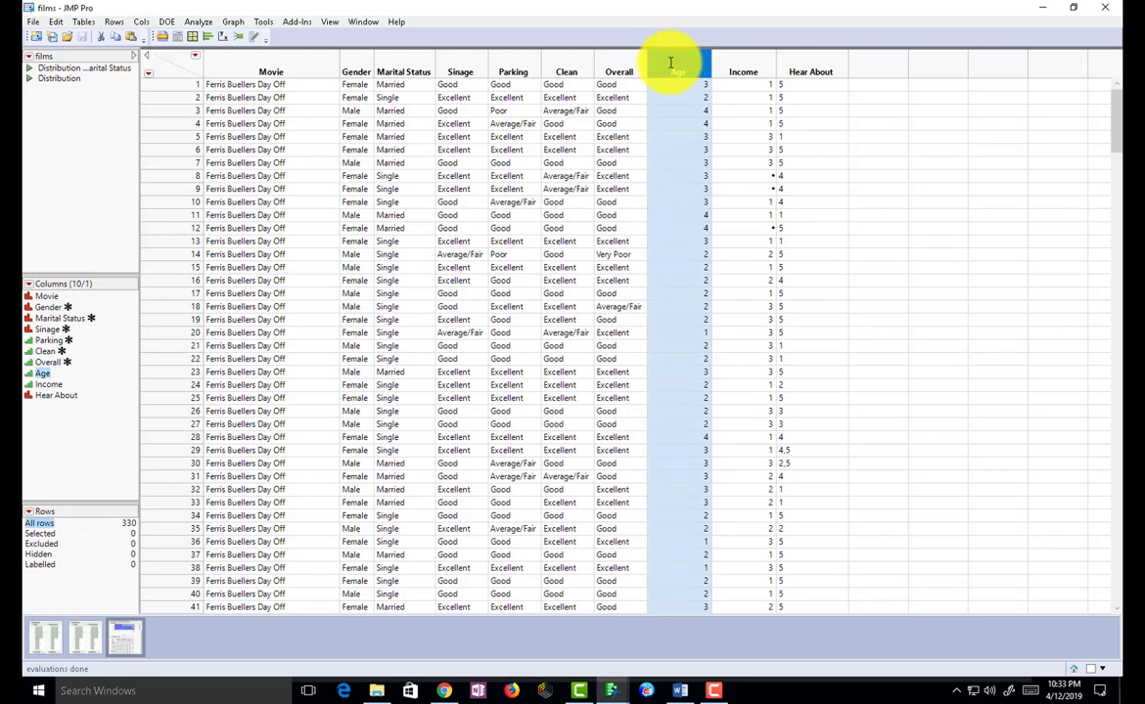
pyautogui.rightClick(669, 64)
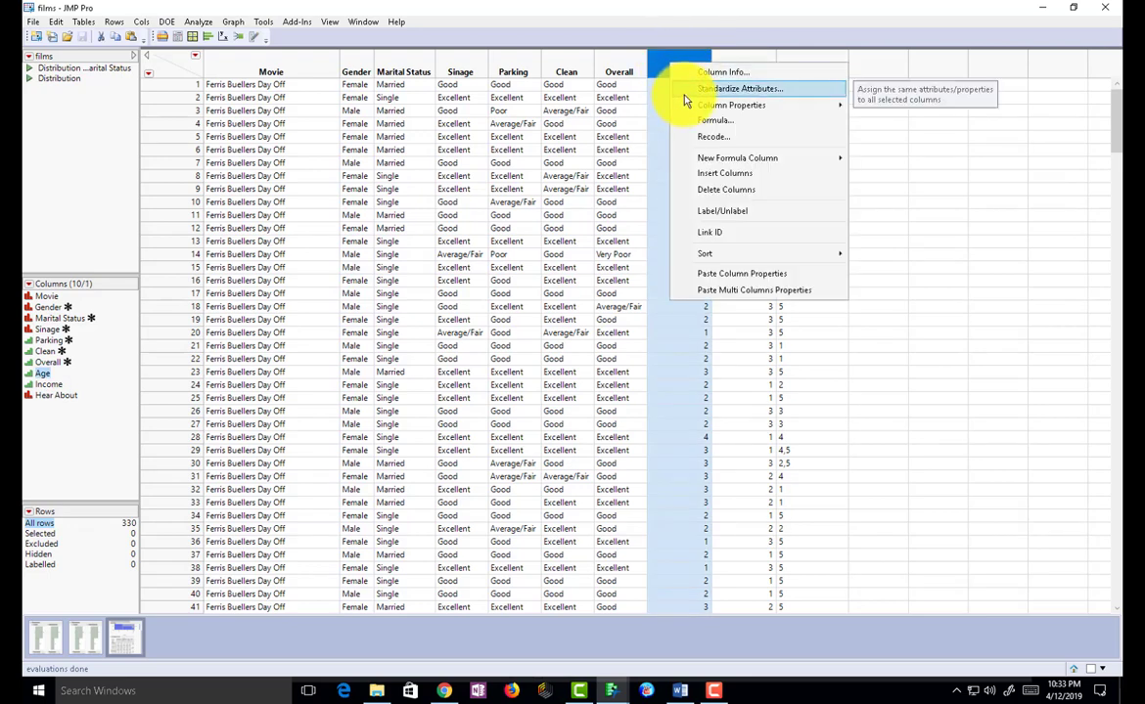
pyautogui.click(687, 99)
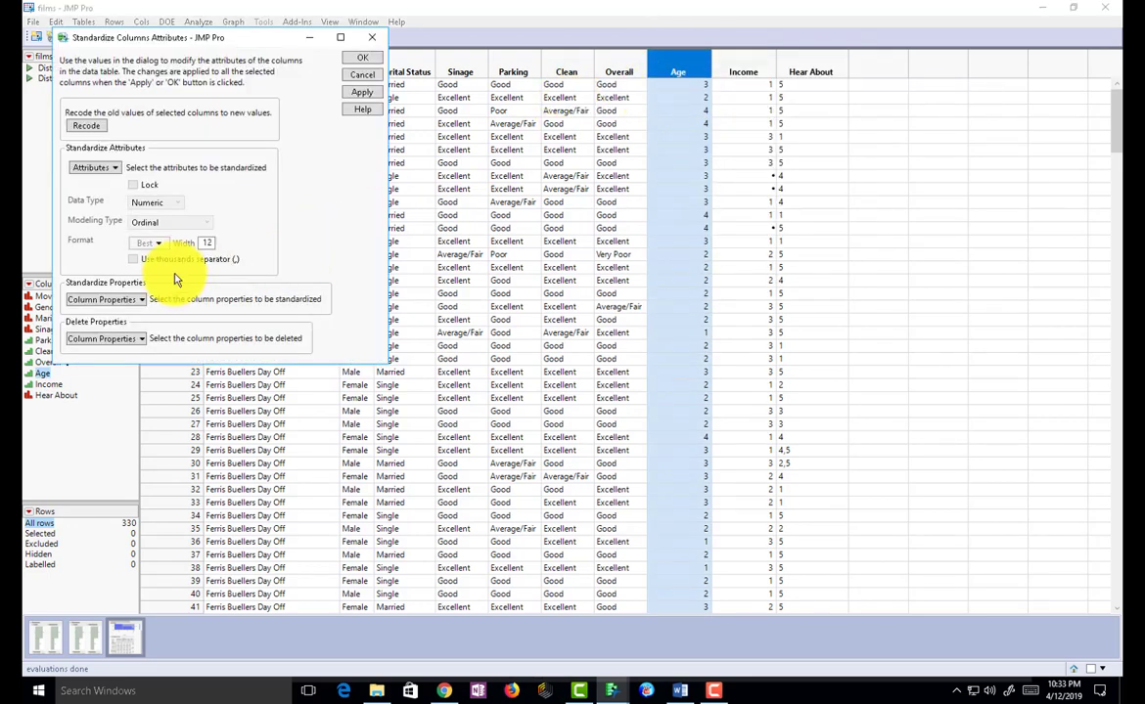
pyautogui.click(142, 300)
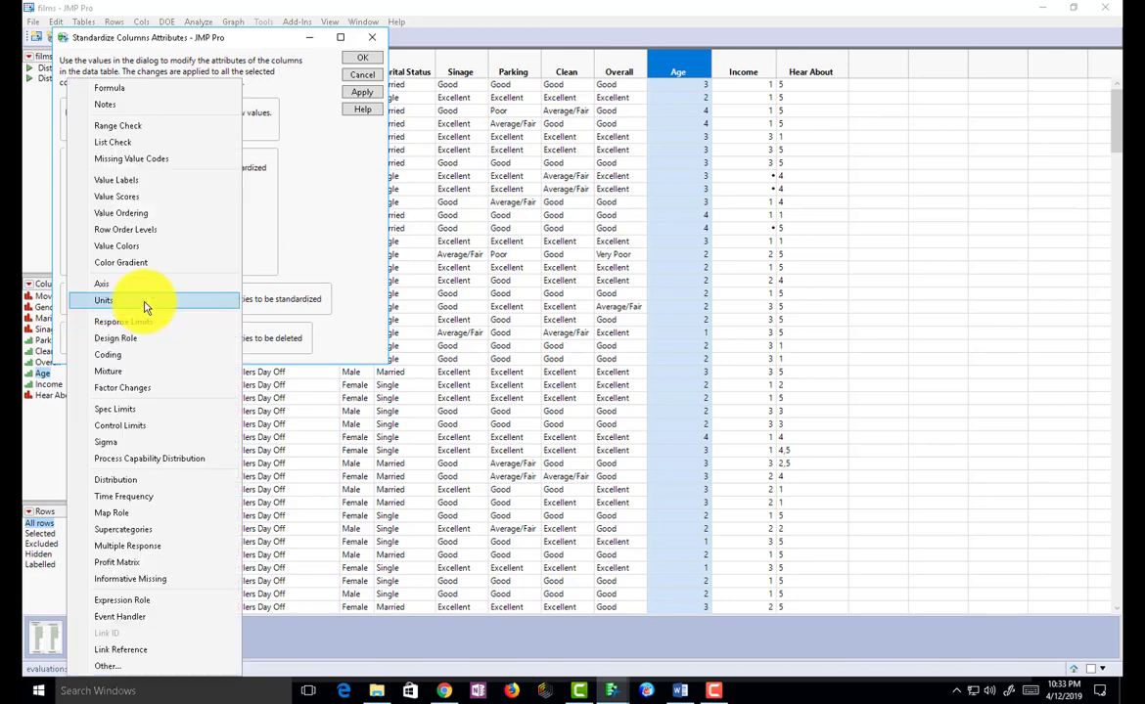
pyautogui.click(147, 180)
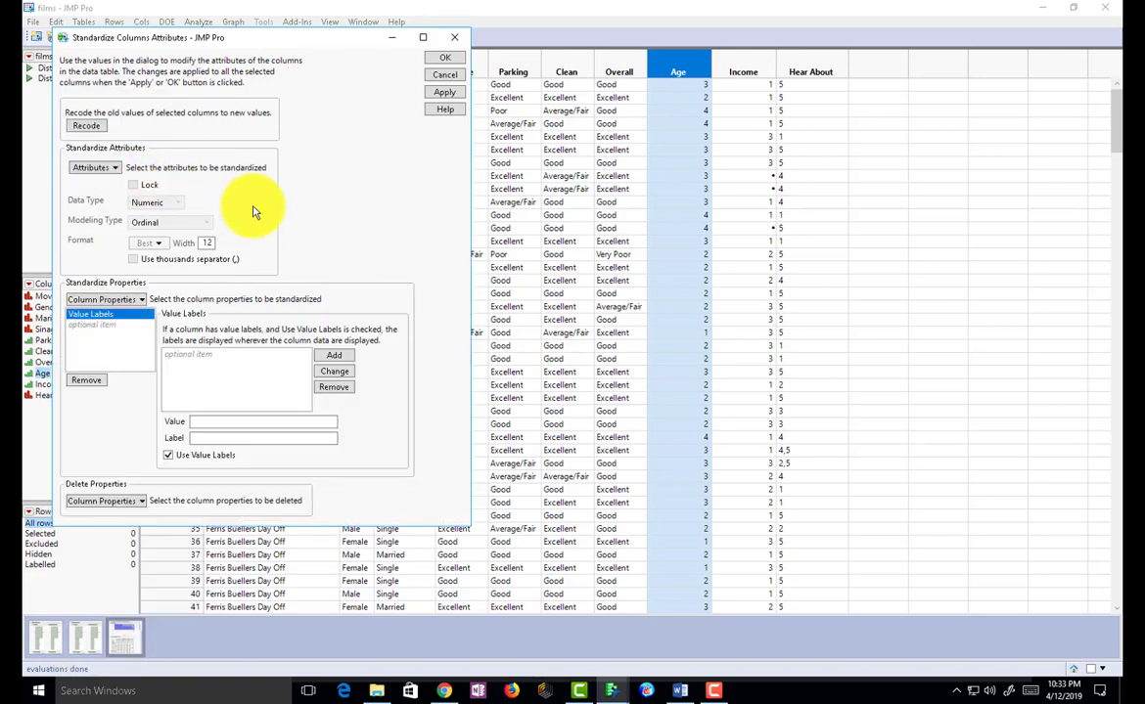
# Step: Add a value label to the Age column that shows value 1 as 1-12
pyautogui.click(242, 421)
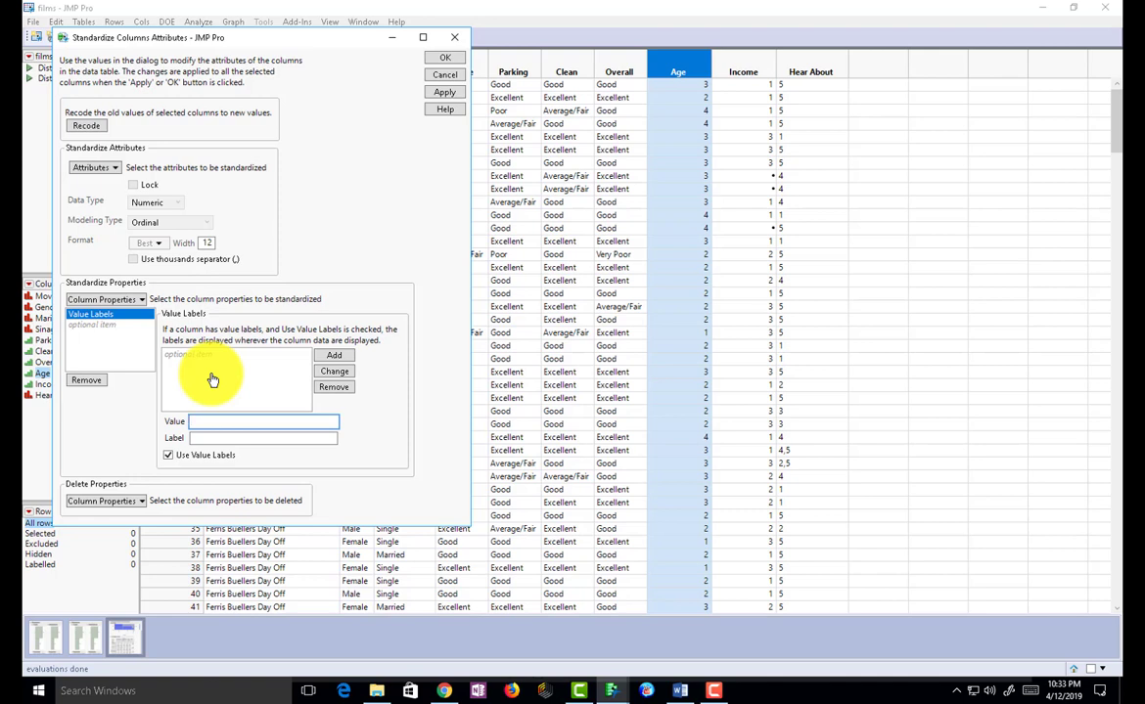
pyautogui.write('1')
pyautogui.click(218, 437)
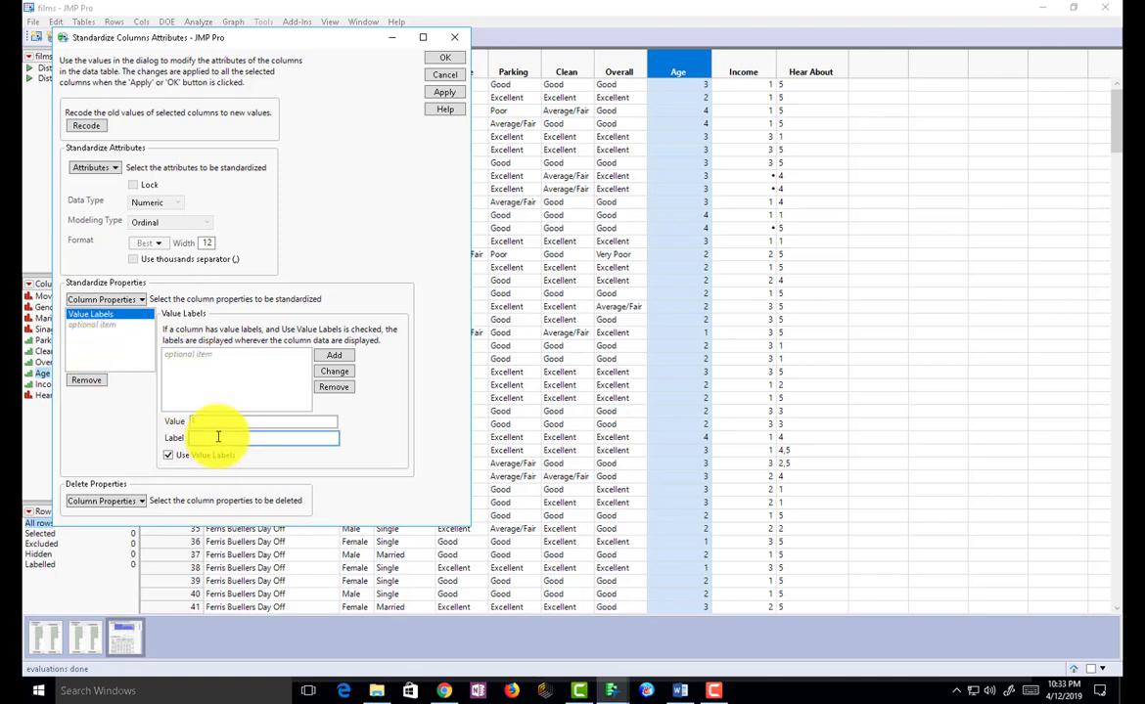
pyautogui.write('1-12')
pyautogui.click(341, 358)
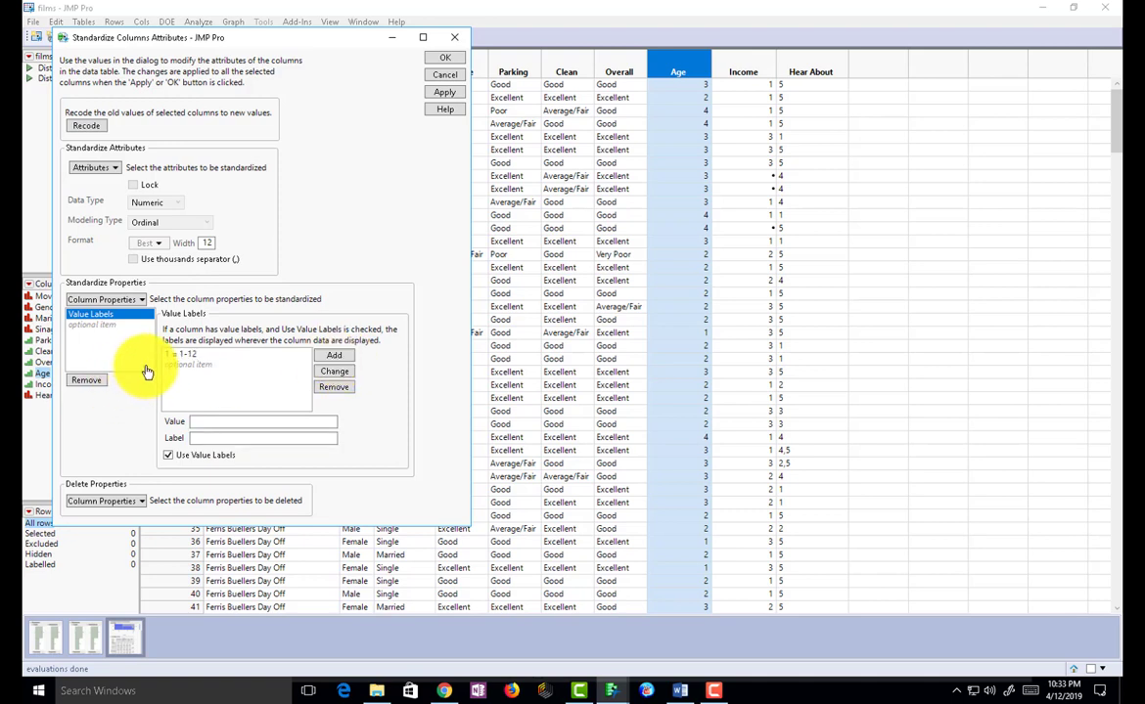
# Step: Add a second Age value label that shows value 2 as 13-30
pyautogui.click(208, 421)
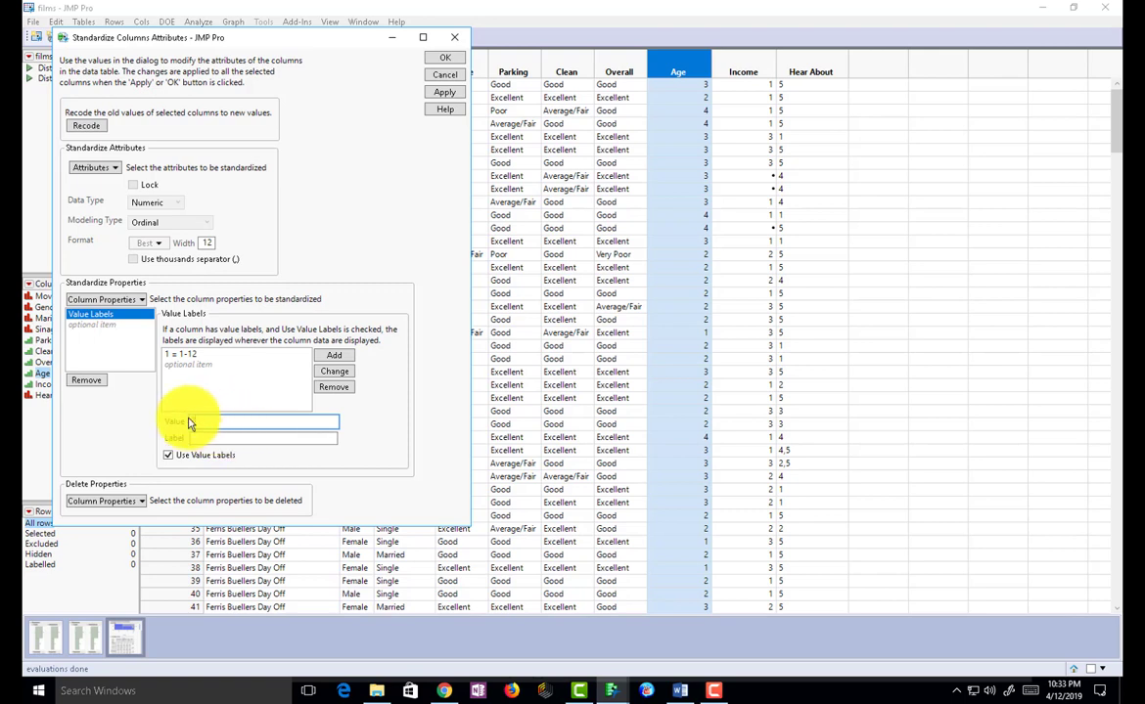
pyautogui.write('2')
pyautogui.press('Tab')
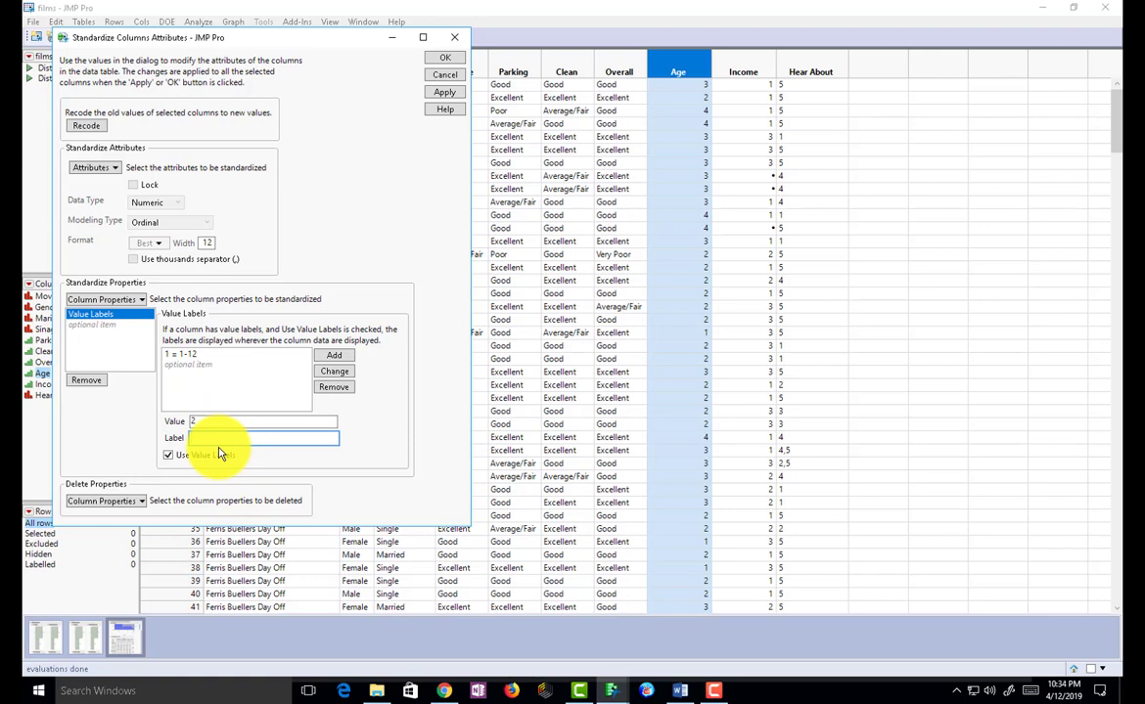
pyautogui.write('1')
pyautogui.write('3-30')
pyautogui.click(333, 355)
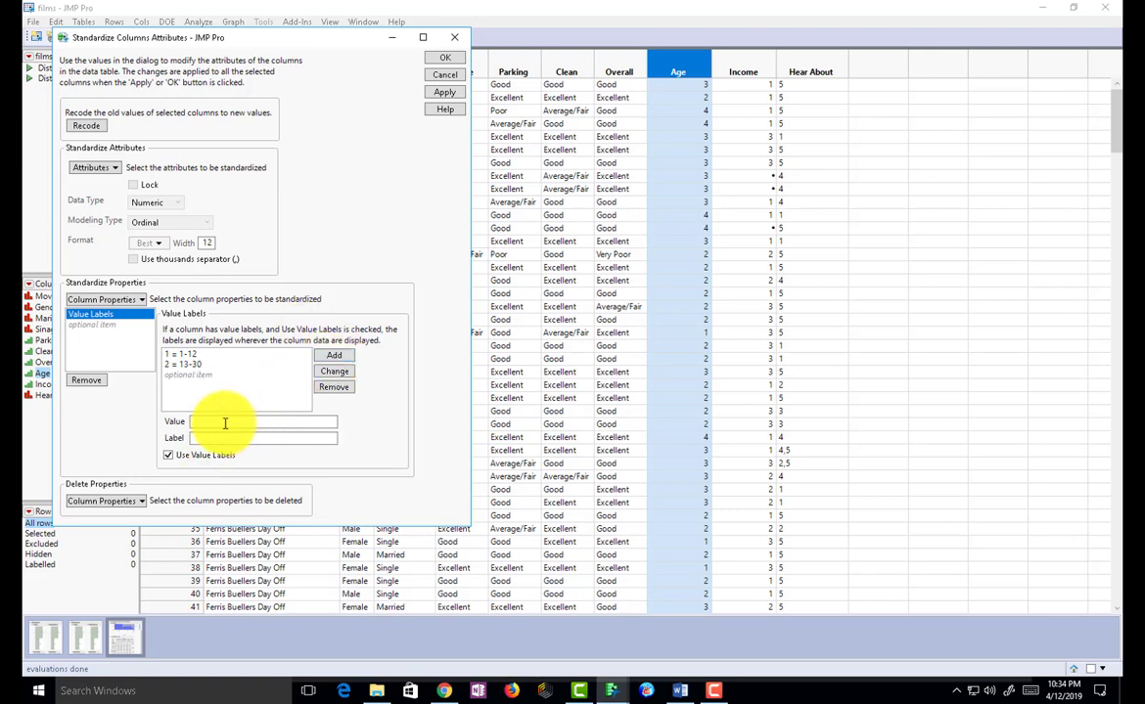
# Step: Add a third Age value label that shows value 3 as 31-60
pyautogui.click(225, 422)
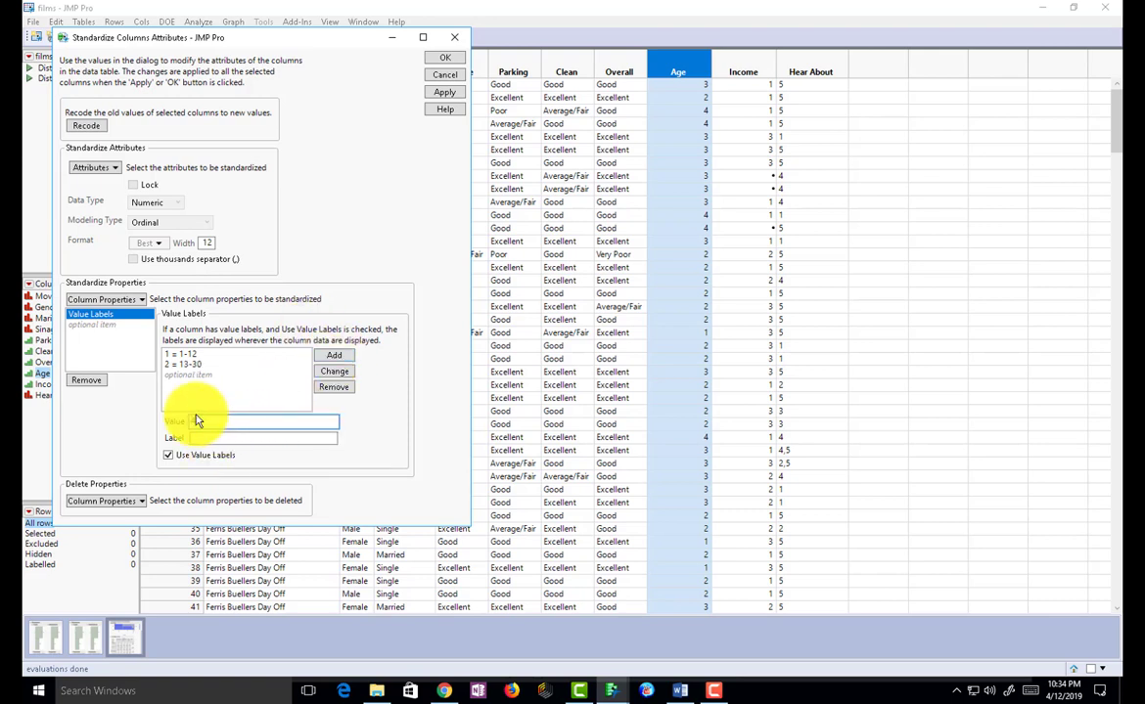
pyautogui.write('3')
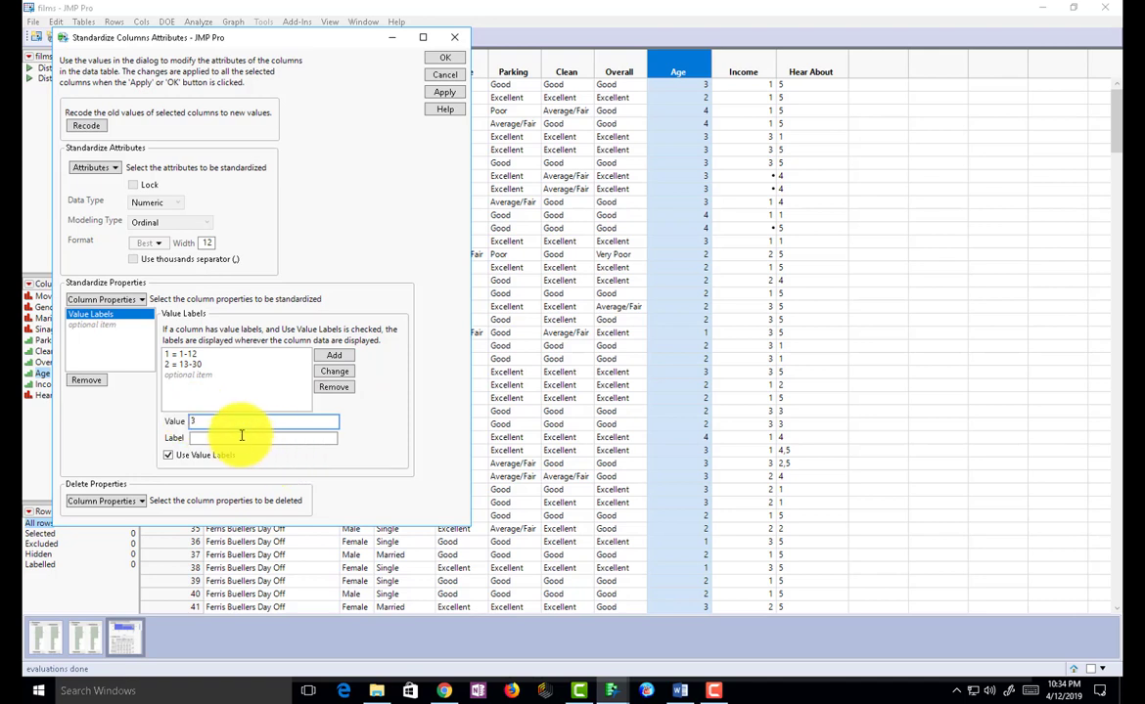
pyautogui.click(240, 437)
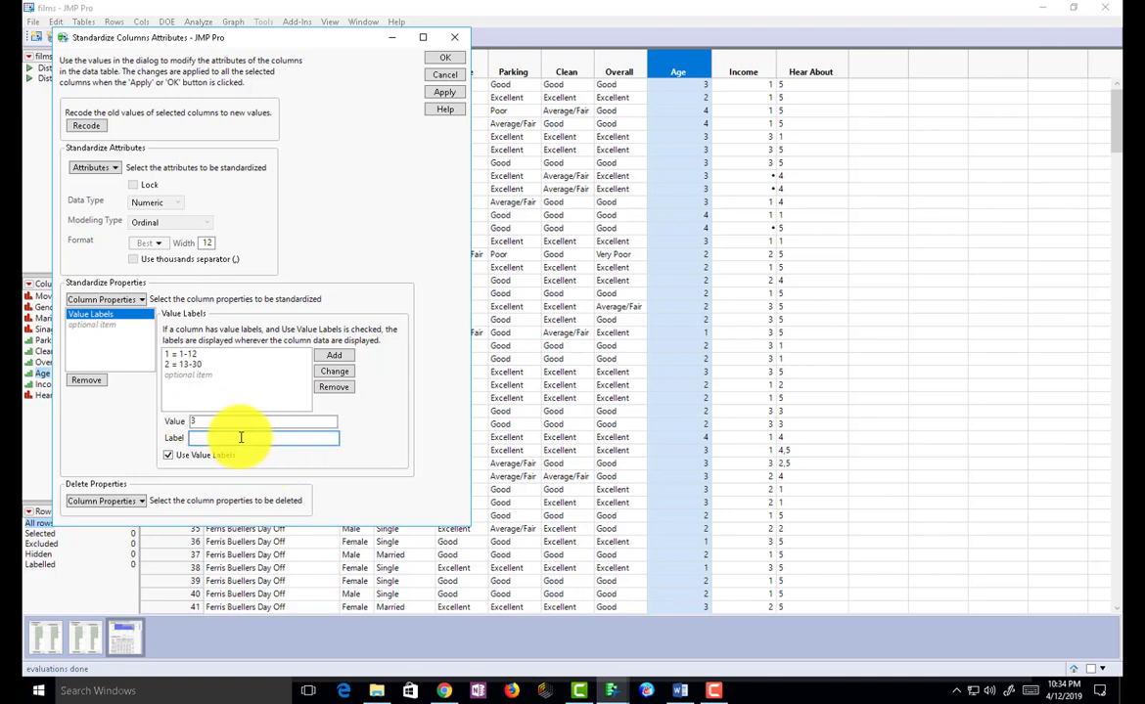
pyautogui.write('31-60')
pyautogui.click(334, 355)
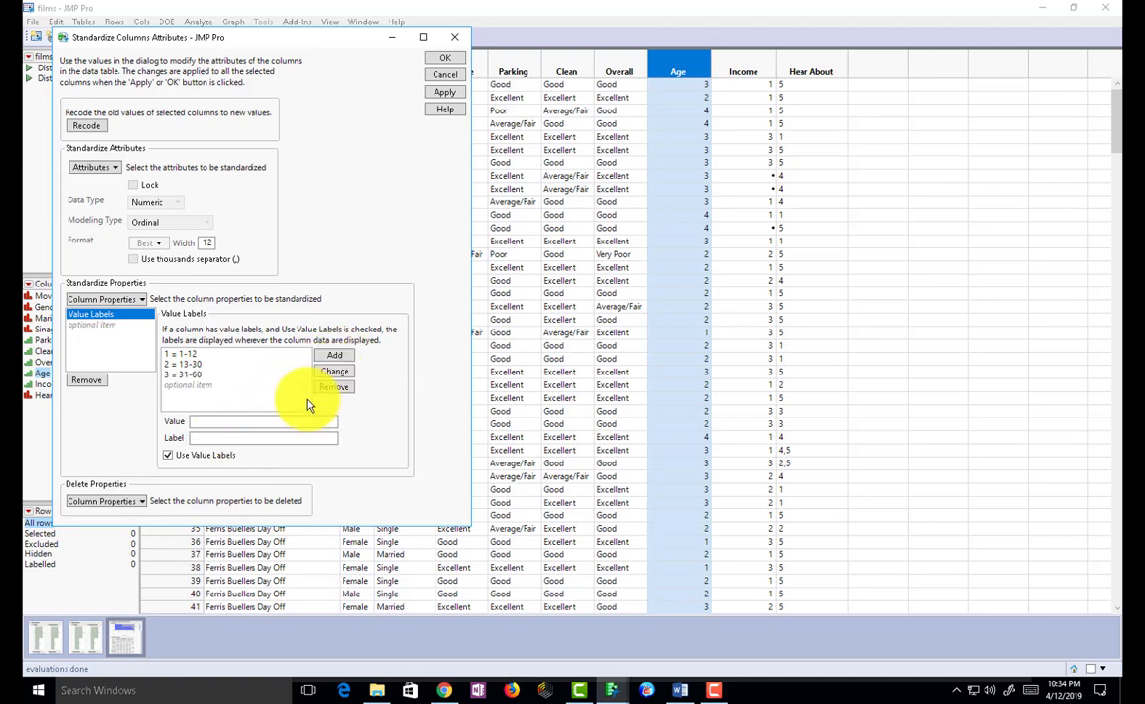
# Step: Add the Age value label 60+ for value 4 and apply the labels to the column
pyautogui.click(227, 436)
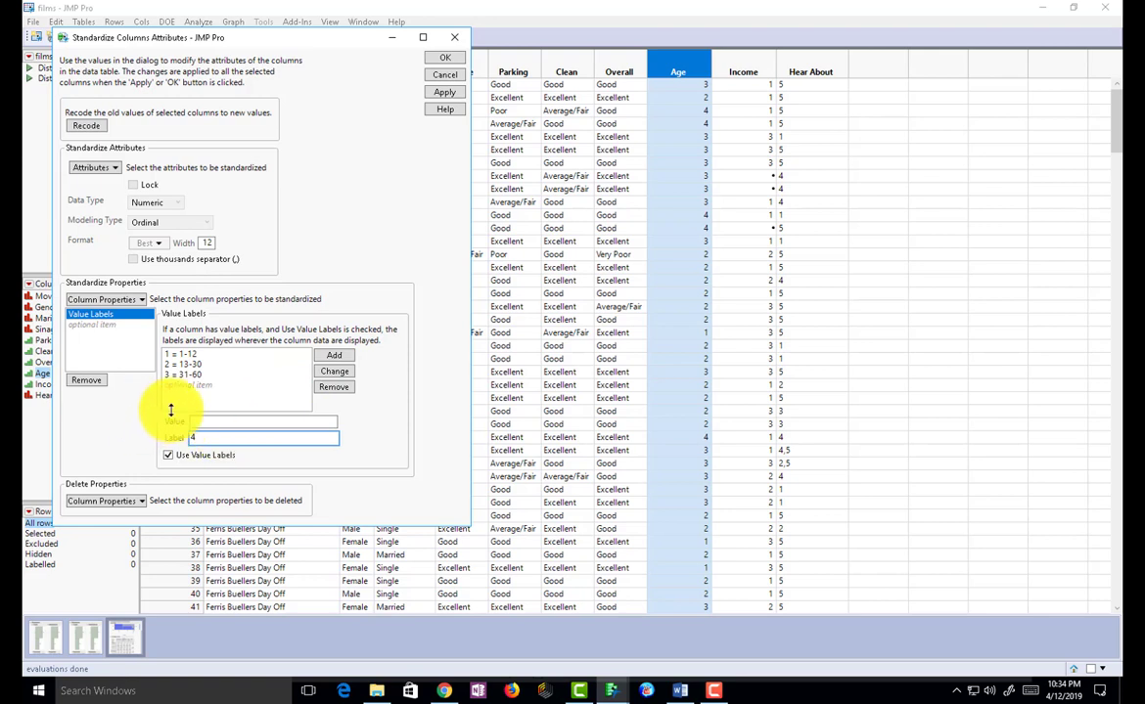
pyautogui.click(210, 422)
pyautogui.write('4')
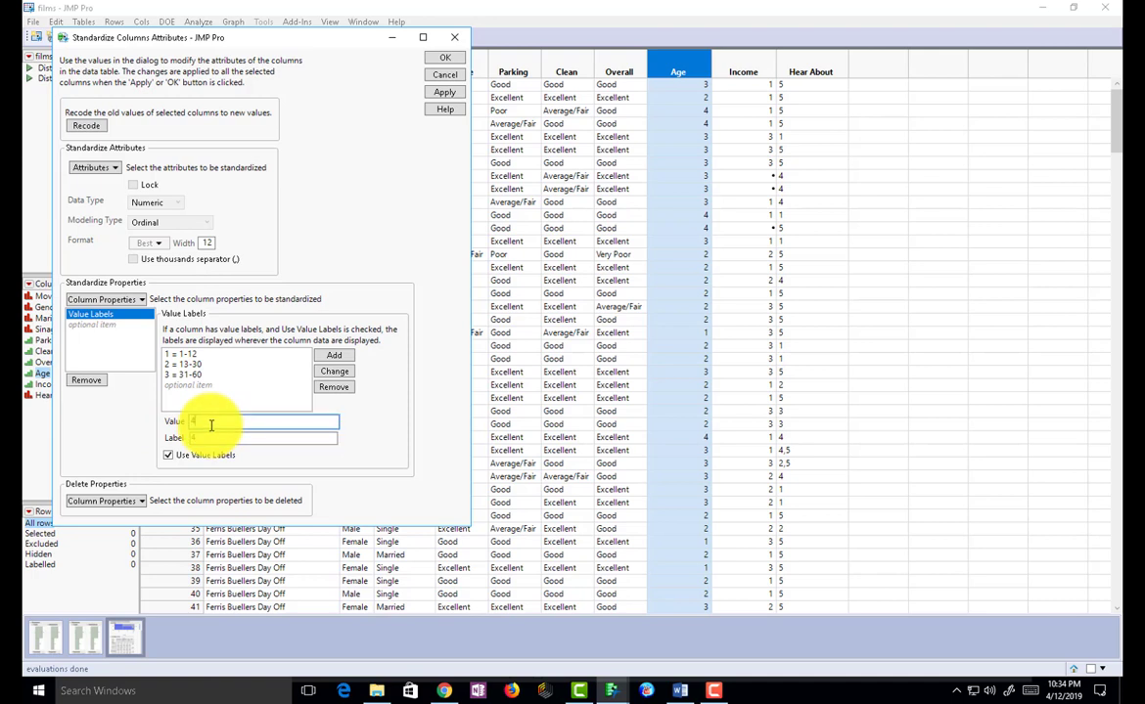
pyautogui.moveTo(201, 438); pyautogui.dragTo(171, 436)
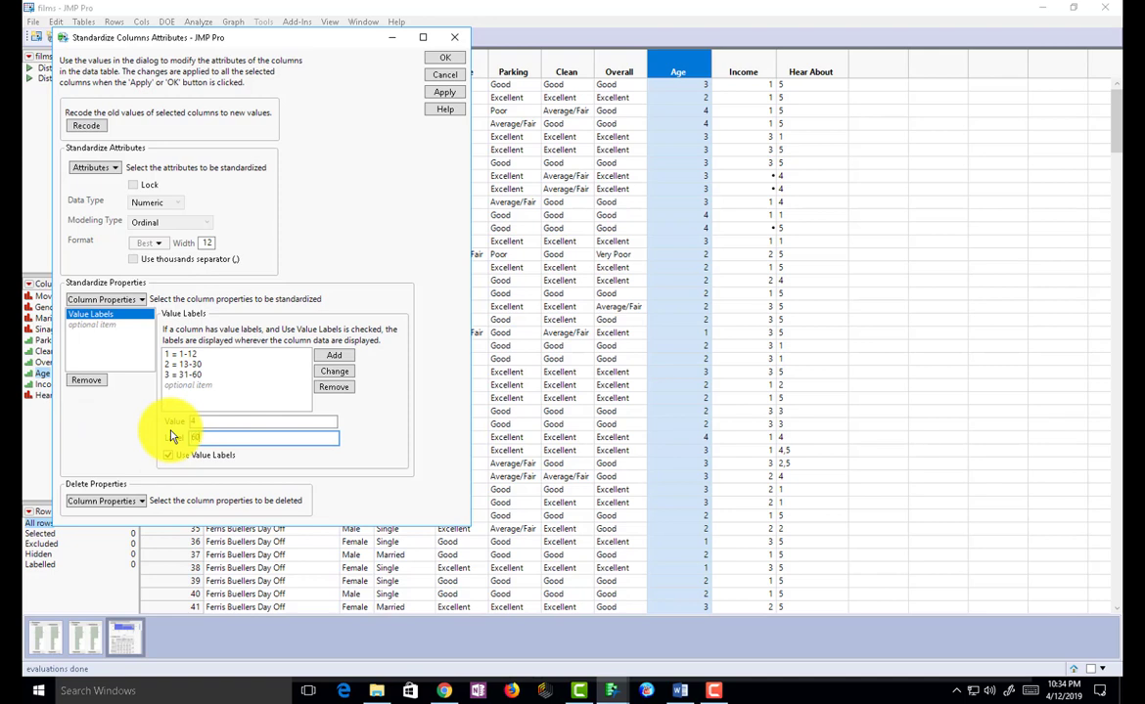
pyautogui.write('60+')
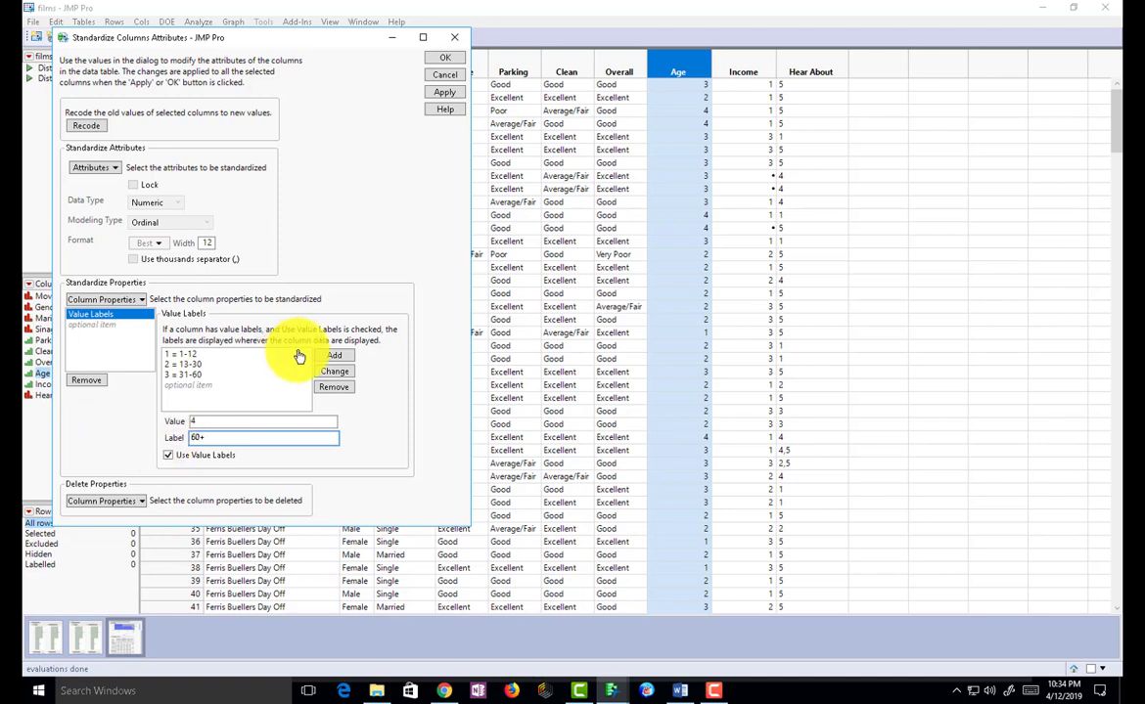
pyautogui.click(333, 356)
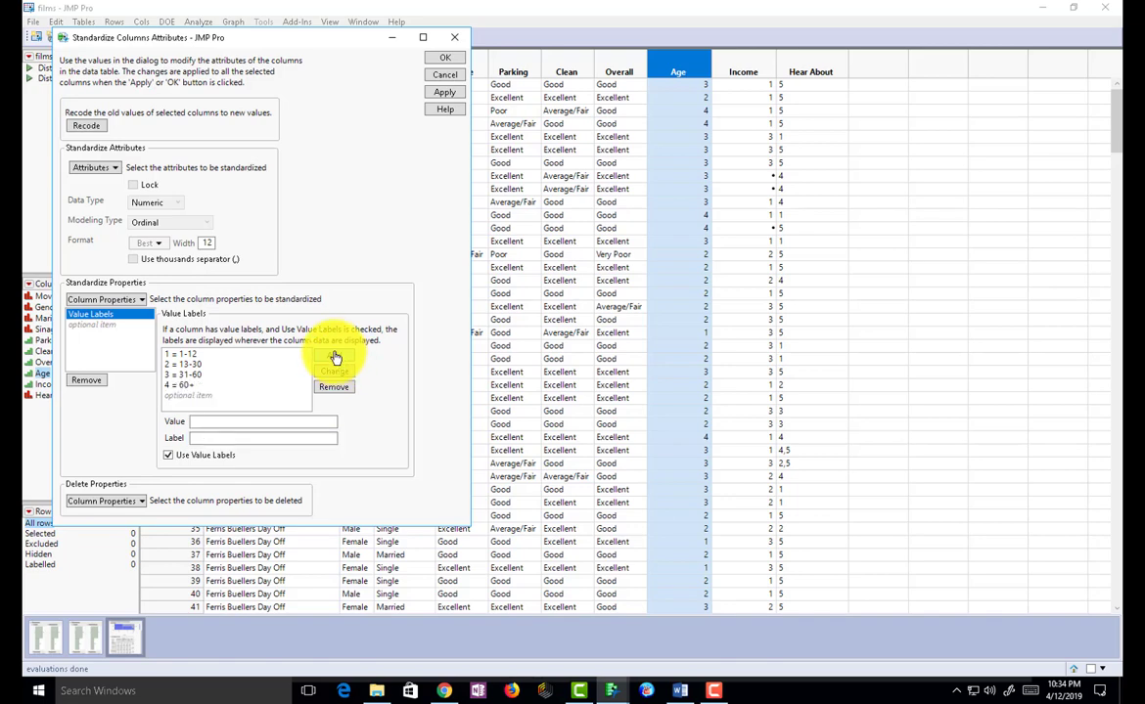
pyautogui.click(445, 57)
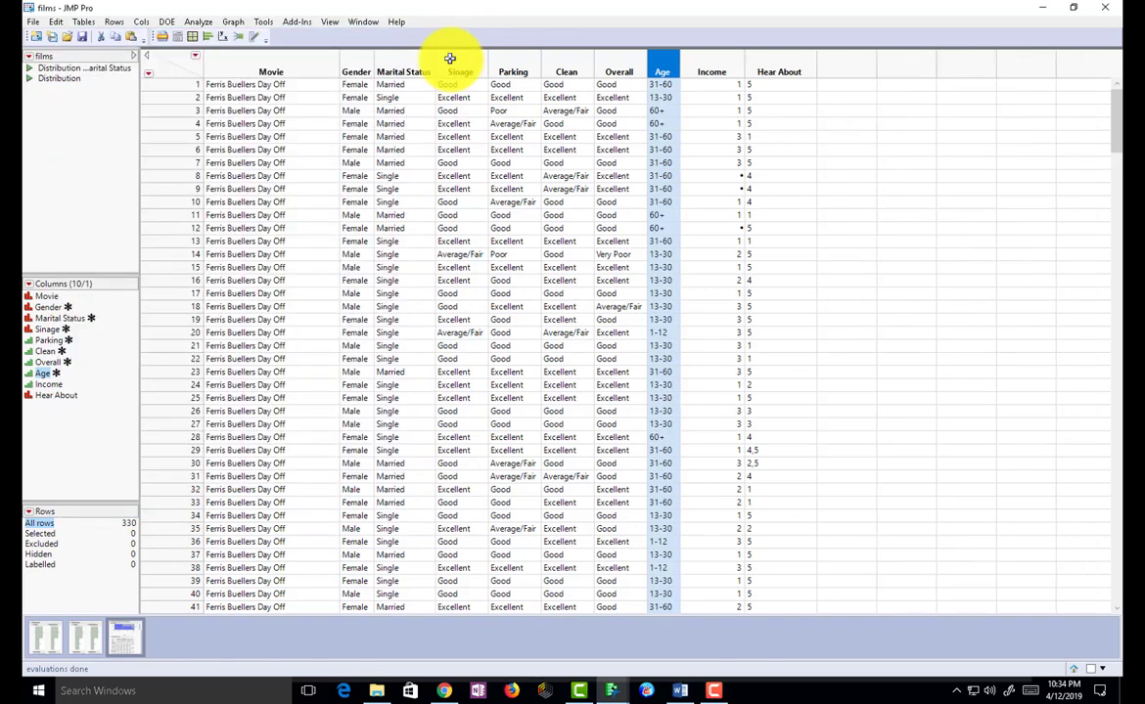
# Step: Open Standardize Attributes for the Income column and add Value Labels as its only property to standardize
pyautogui.click(720, 58)
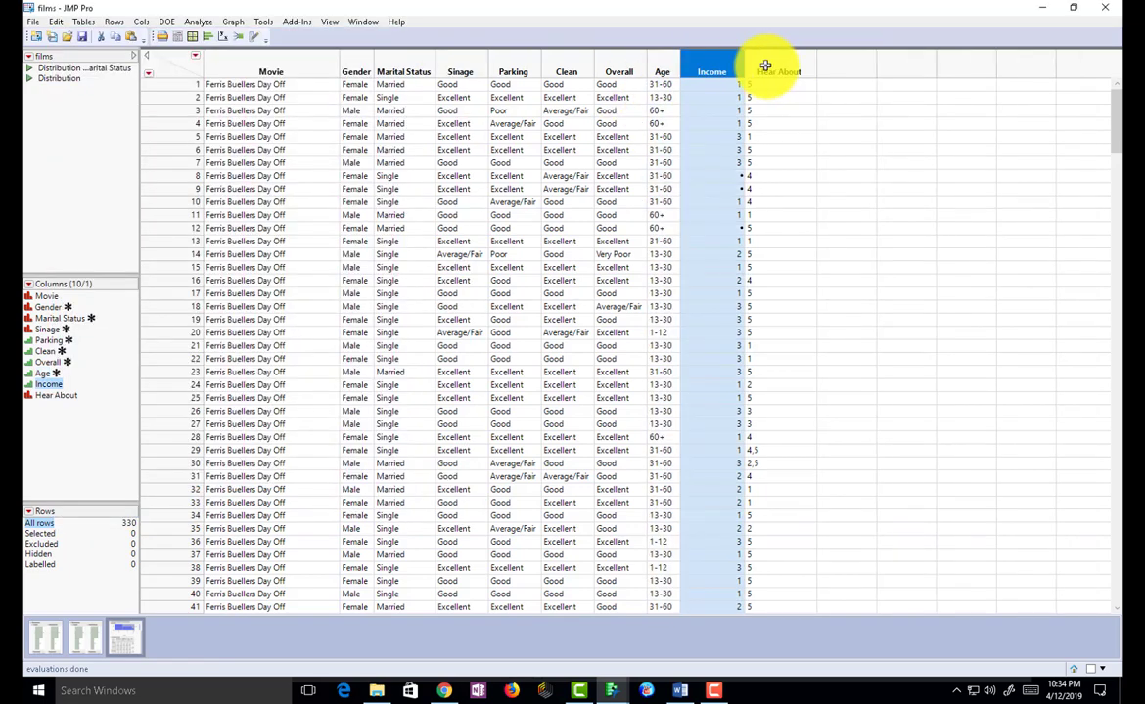
pyautogui.rightClick(711, 62)
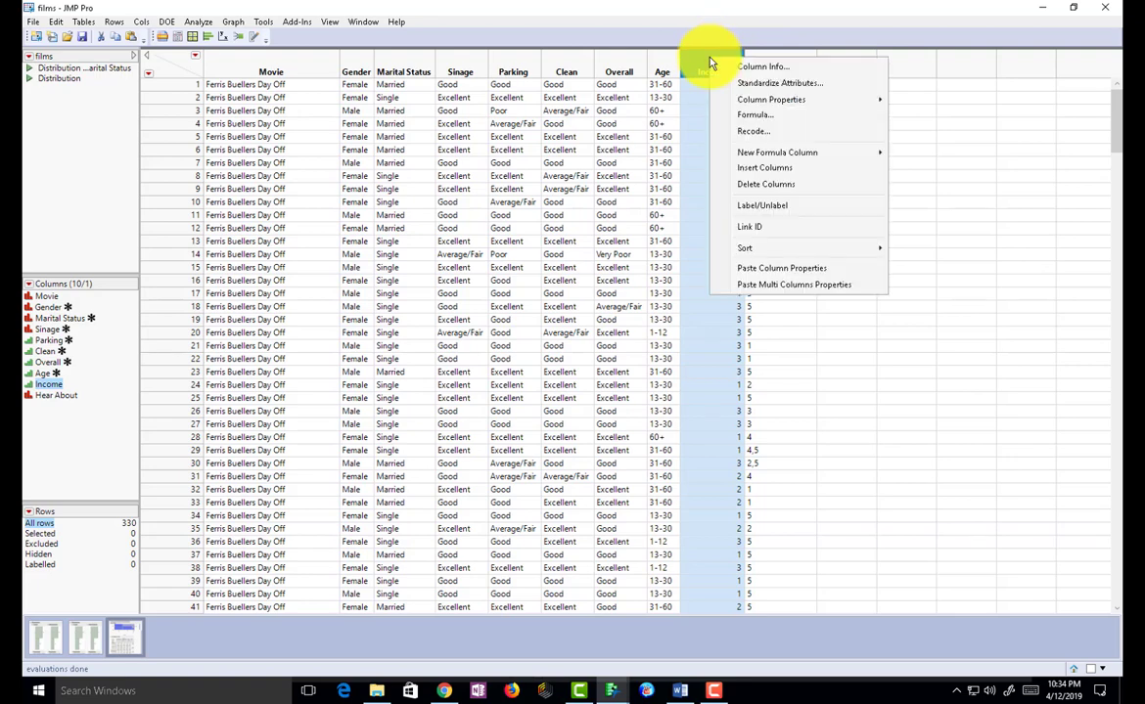
pyautogui.click(772, 83)
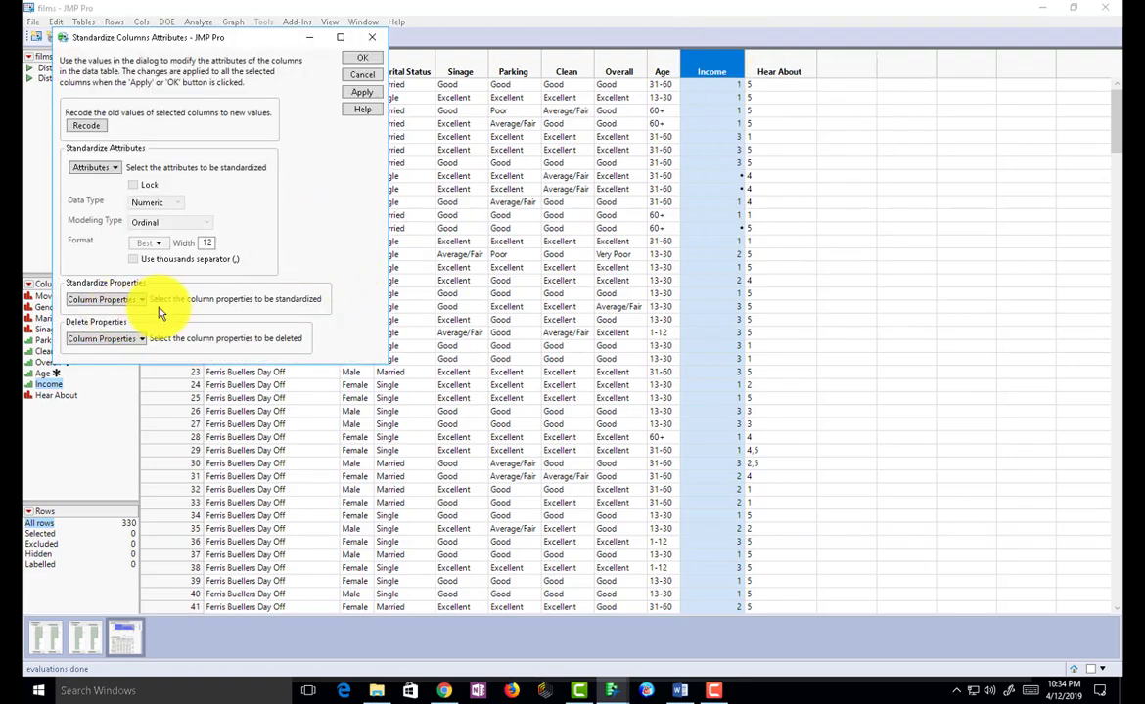
pyautogui.click(142, 300)
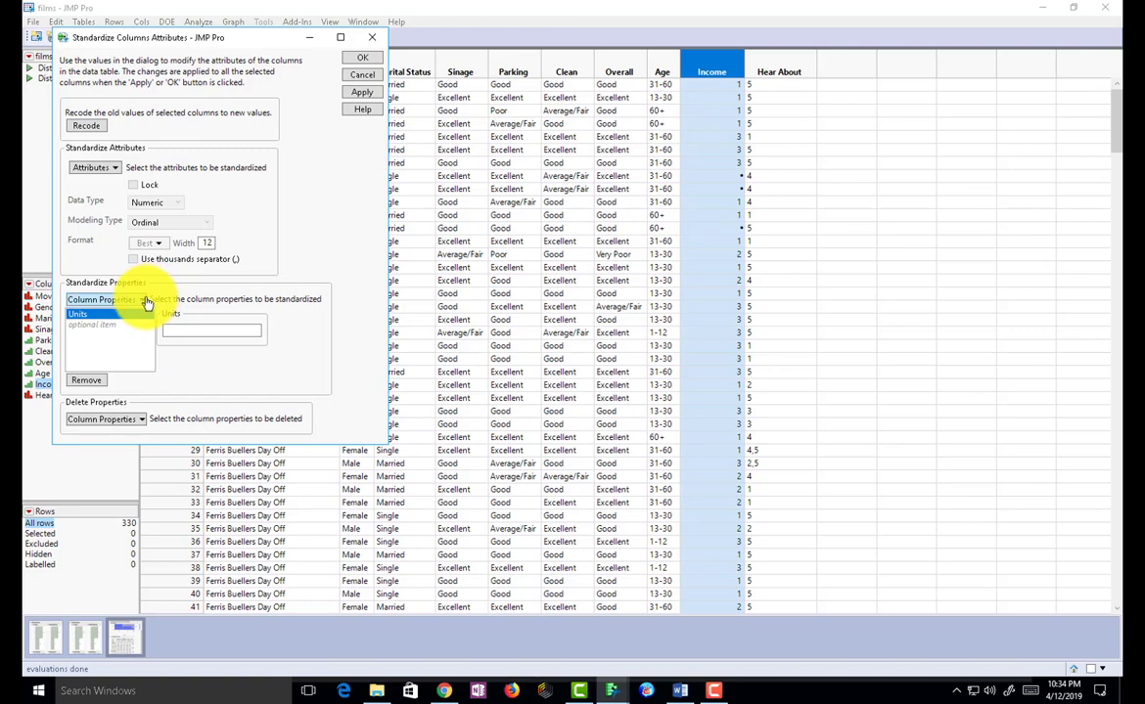
pyautogui.click(140, 299)
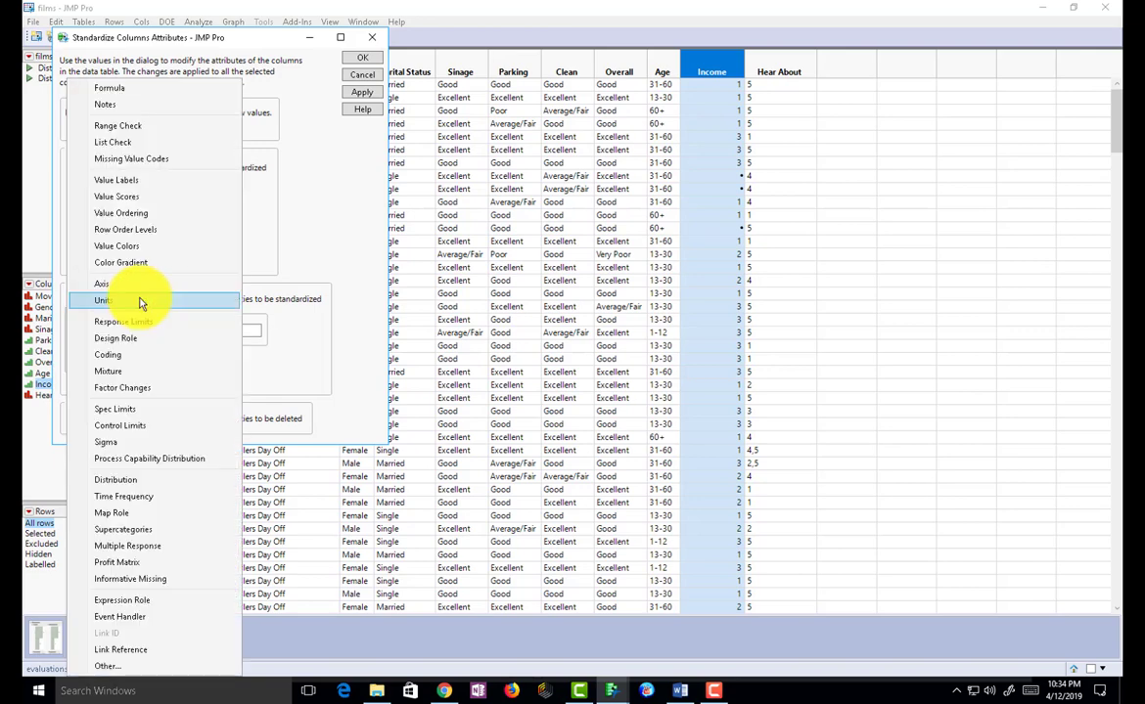
pyautogui.click(133, 180)
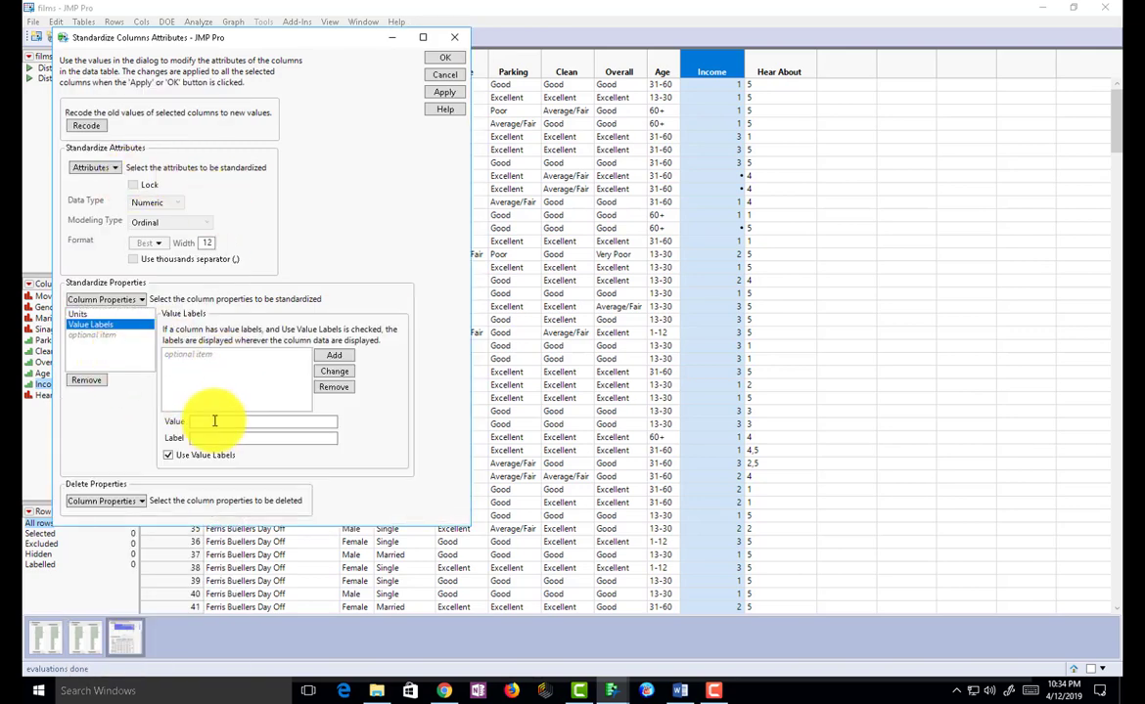
pyautogui.click(94, 314)
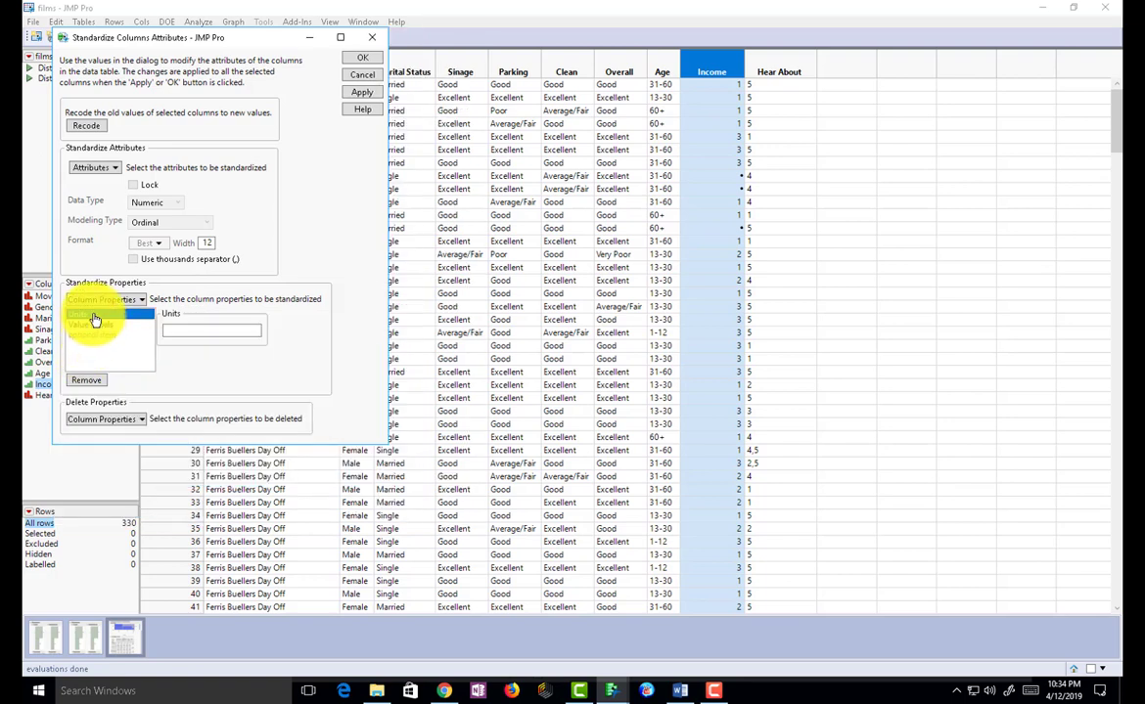
pyautogui.click(86, 379)
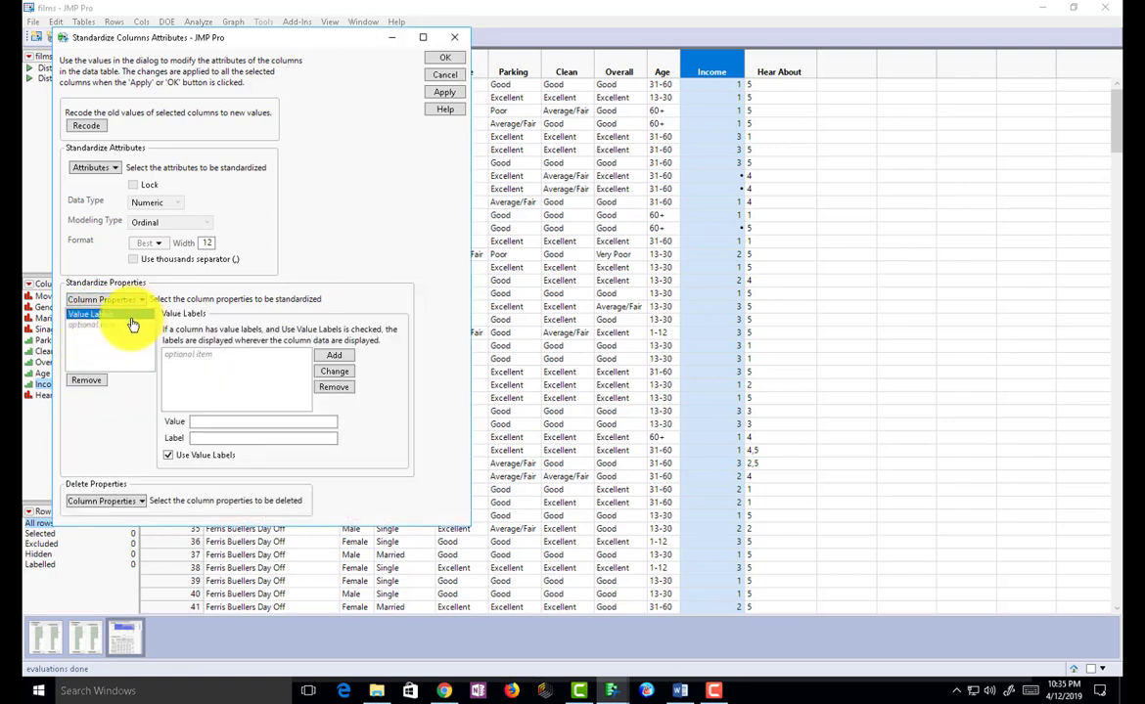
# Step: Add an Income value label that shows value 1 as Less than $50,000
pyautogui.click(207, 421)
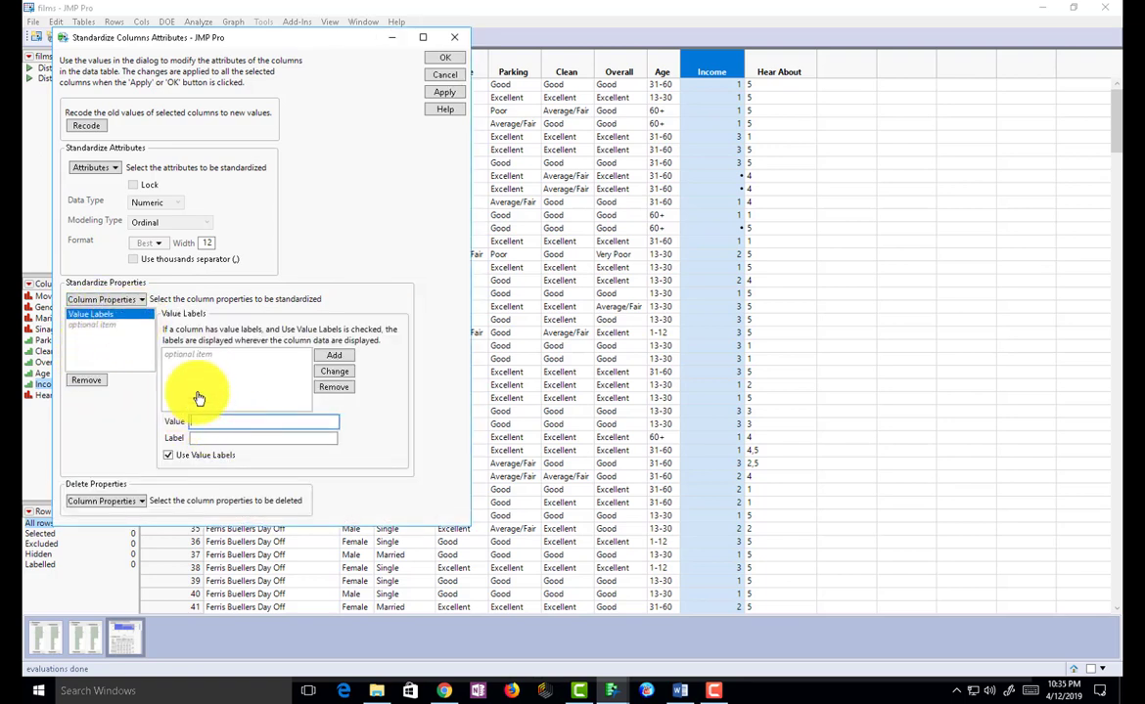
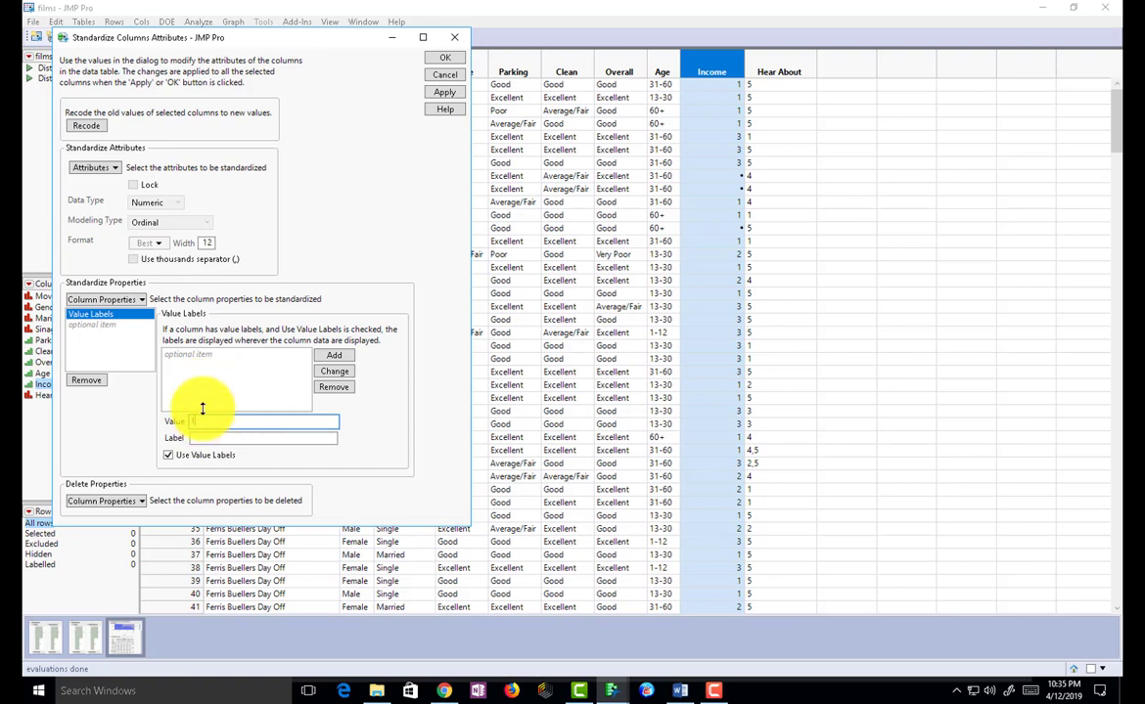
pyautogui.write('1')
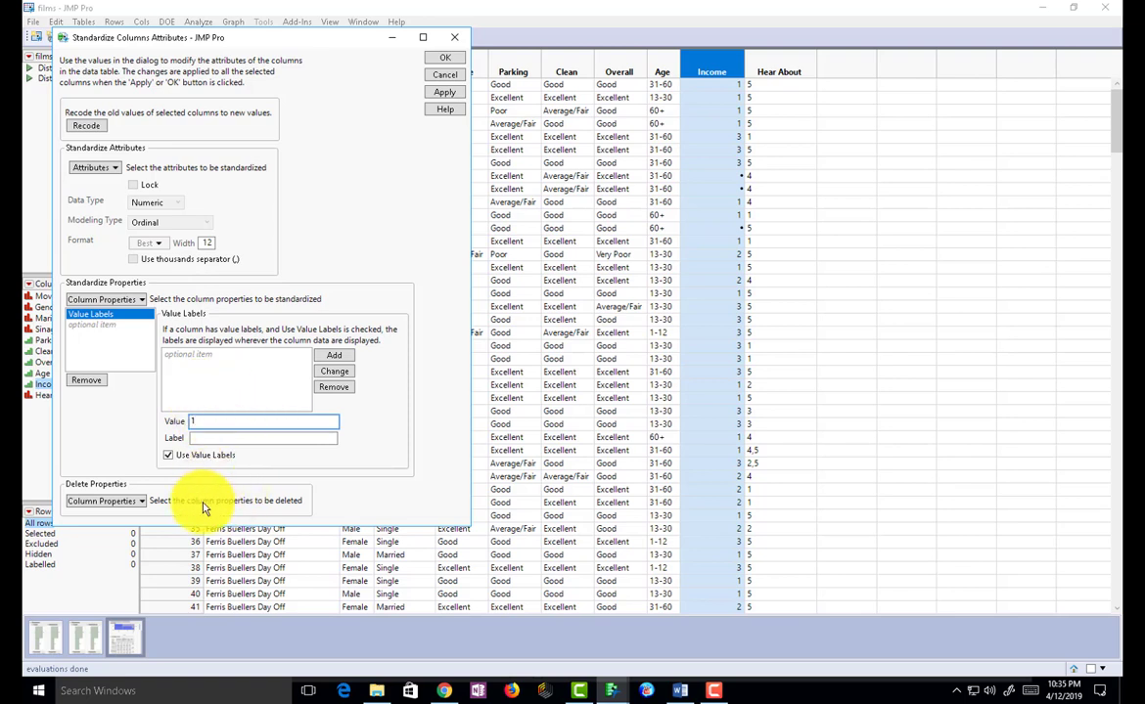
pyautogui.click(205, 438)
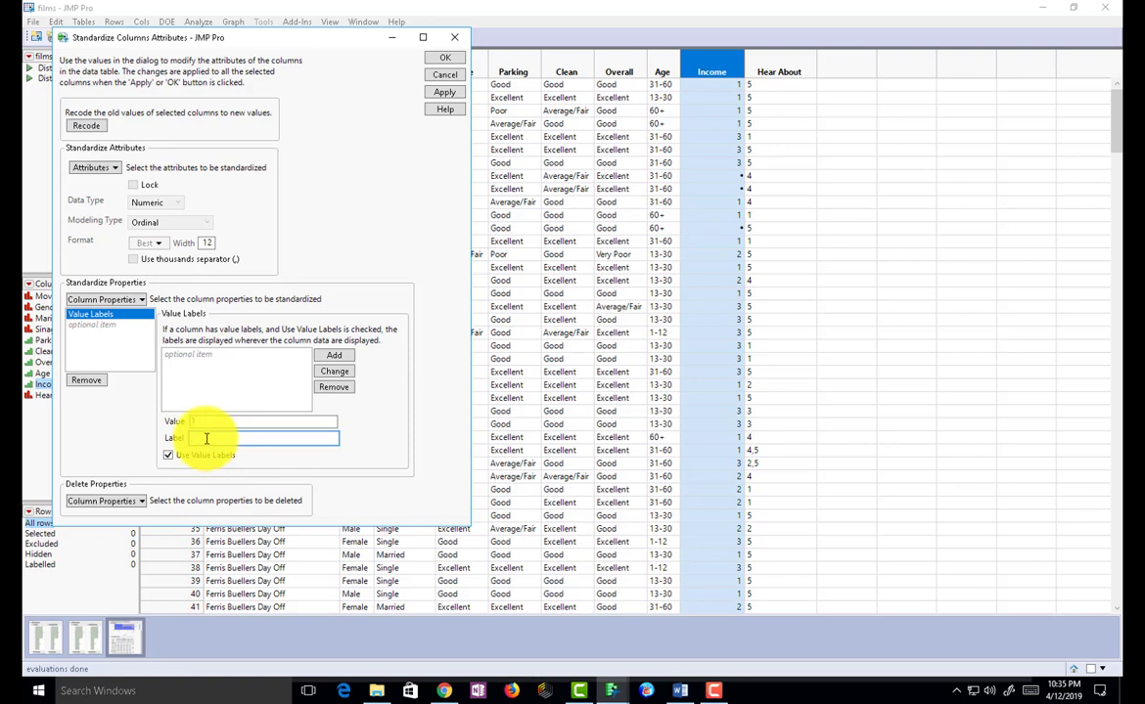
pyautogui.write('Less')
pyautogui.write(' th')
pyautogui.write('an 50')
pyautogui.write('$')
pyautogui.write('0')
pyautogui.write(',000')
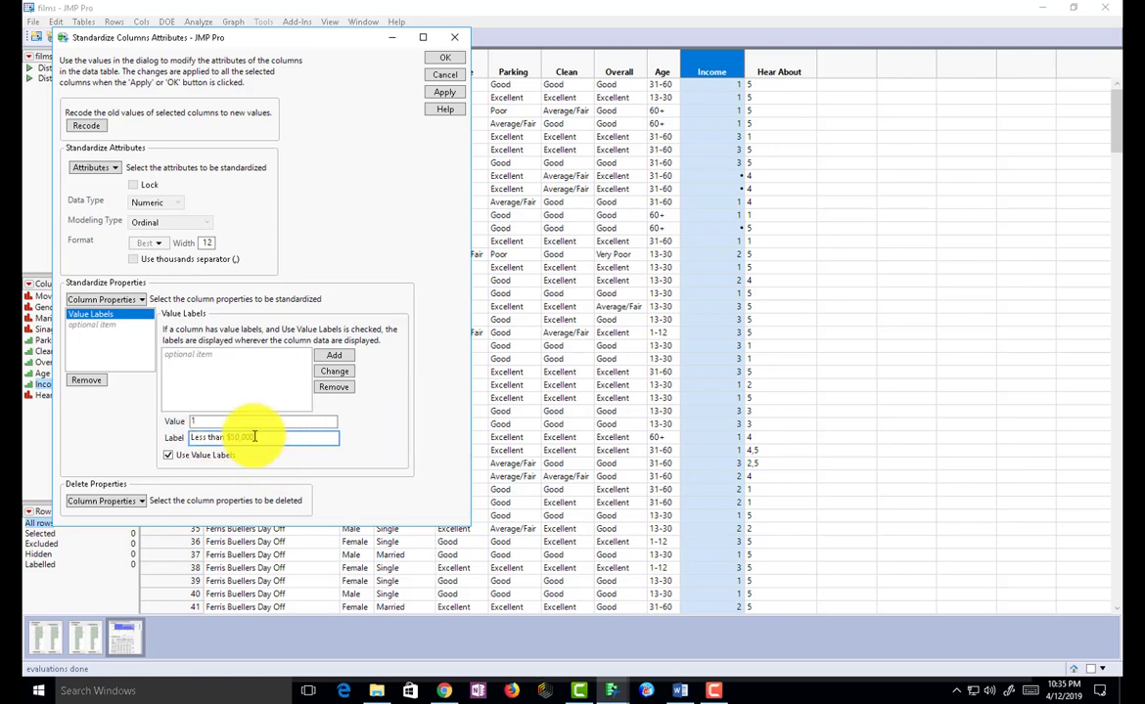
pyautogui.click(334, 355)
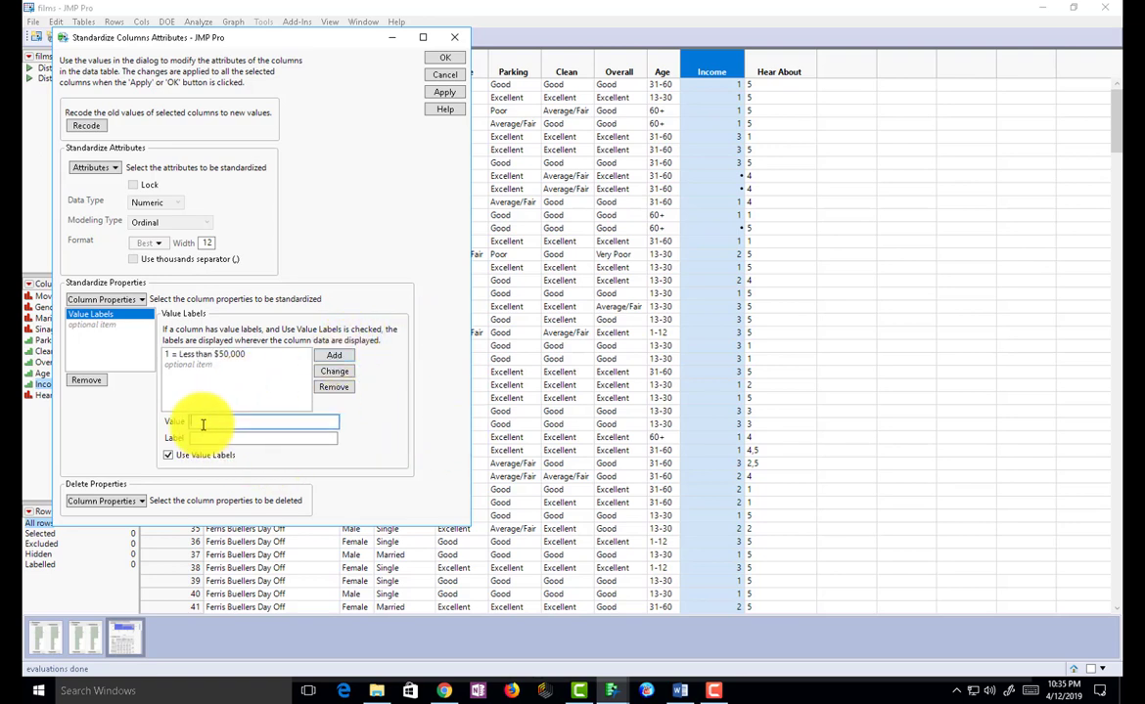
# Step: Add a second Income value label that shows value 2 as $50,000 - $100,000
pyautogui.write('2')
pyautogui.click(208, 439)
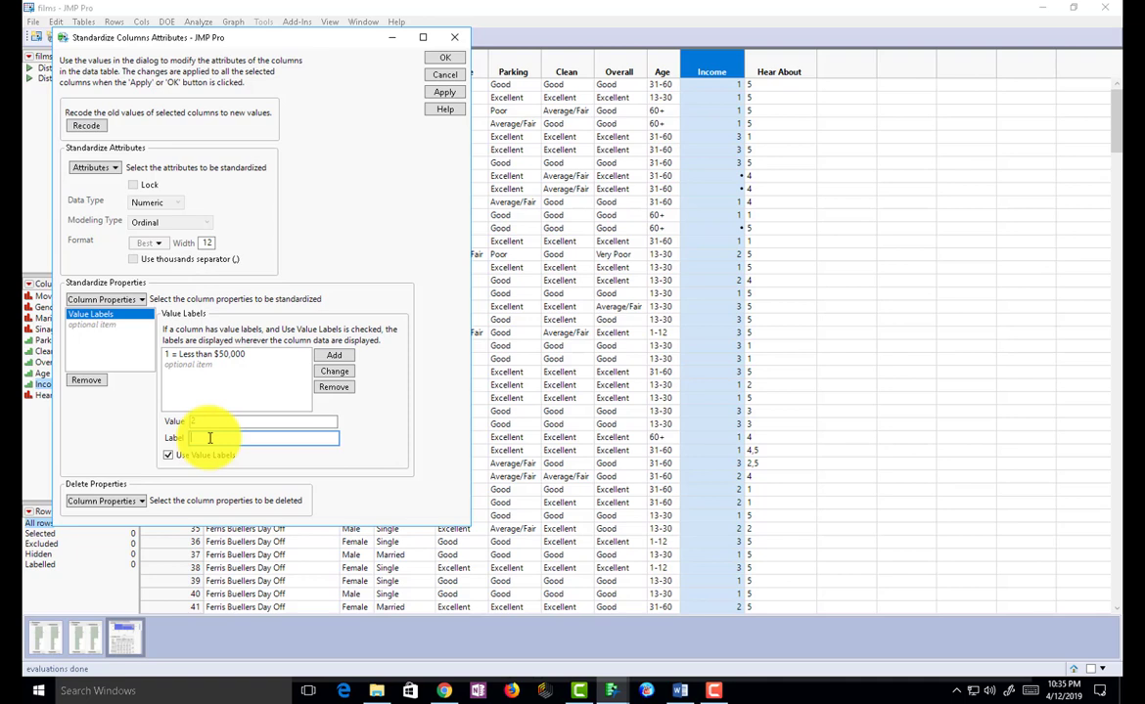
pyautogui.write('$50,000 - $100,000')
pyautogui.click(345, 358)
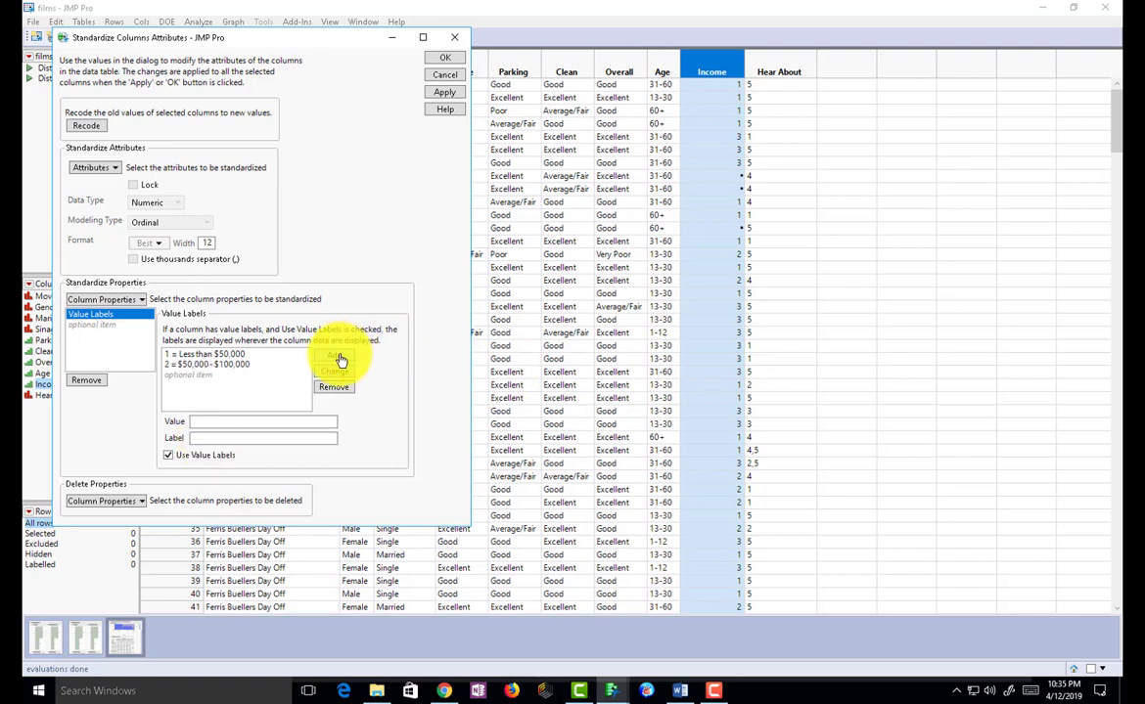
# Step: Add the Income value label $100,000+ for value 3 and apply the labels to the column
pyautogui.click(230, 421)
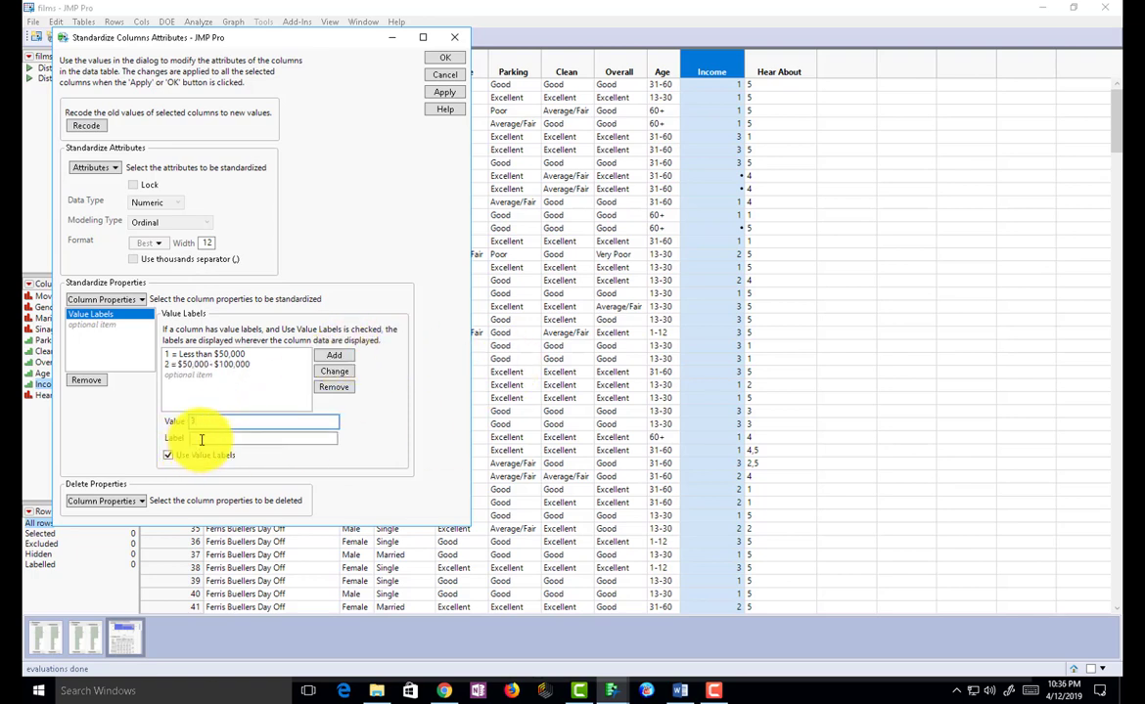
pyautogui.click(186, 435)
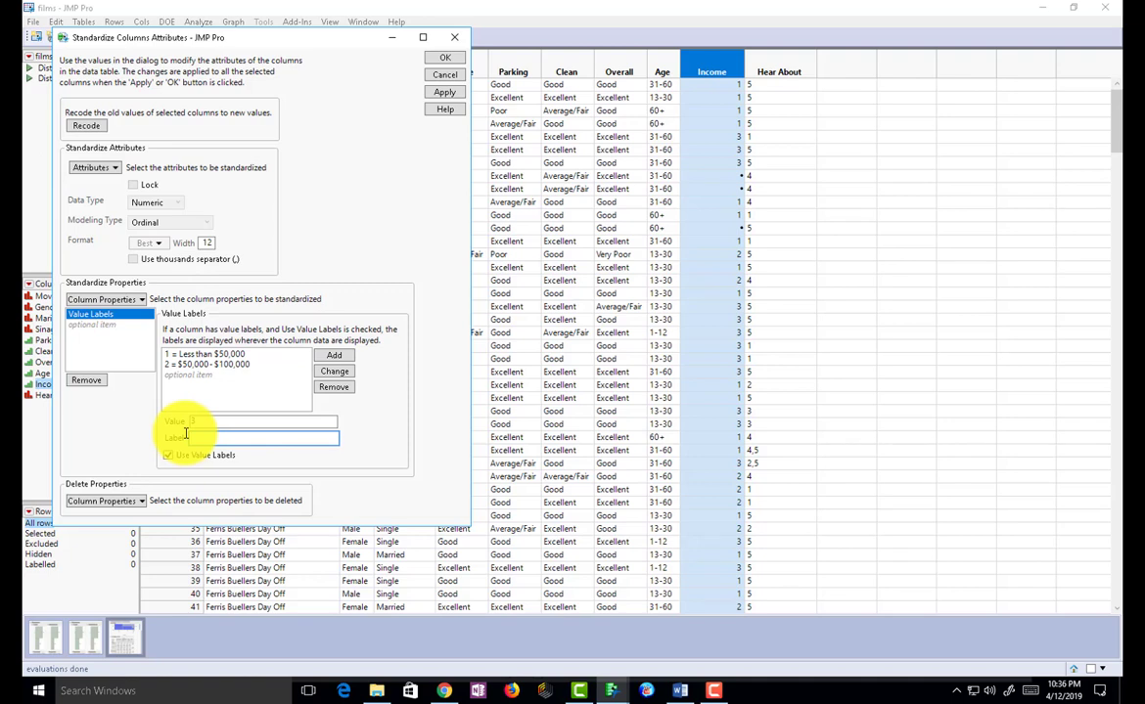
pyautogui.write('$100,000+')
pyautogui.click(333, 356)
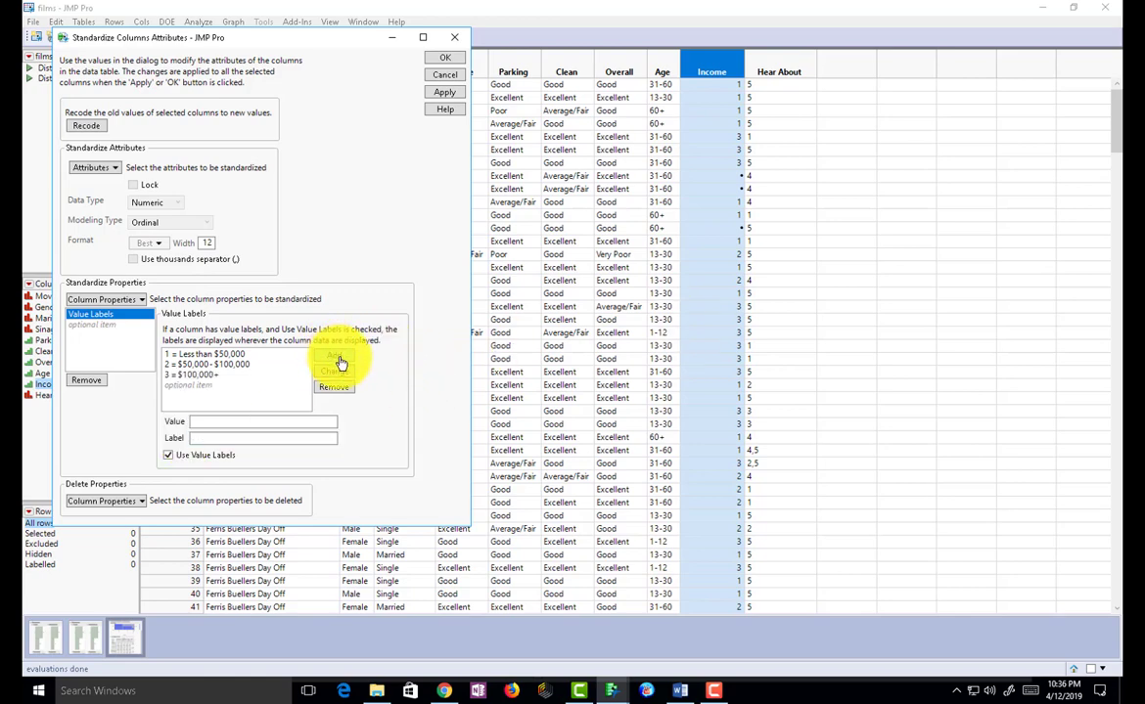
pyautogui.click(454, 61)
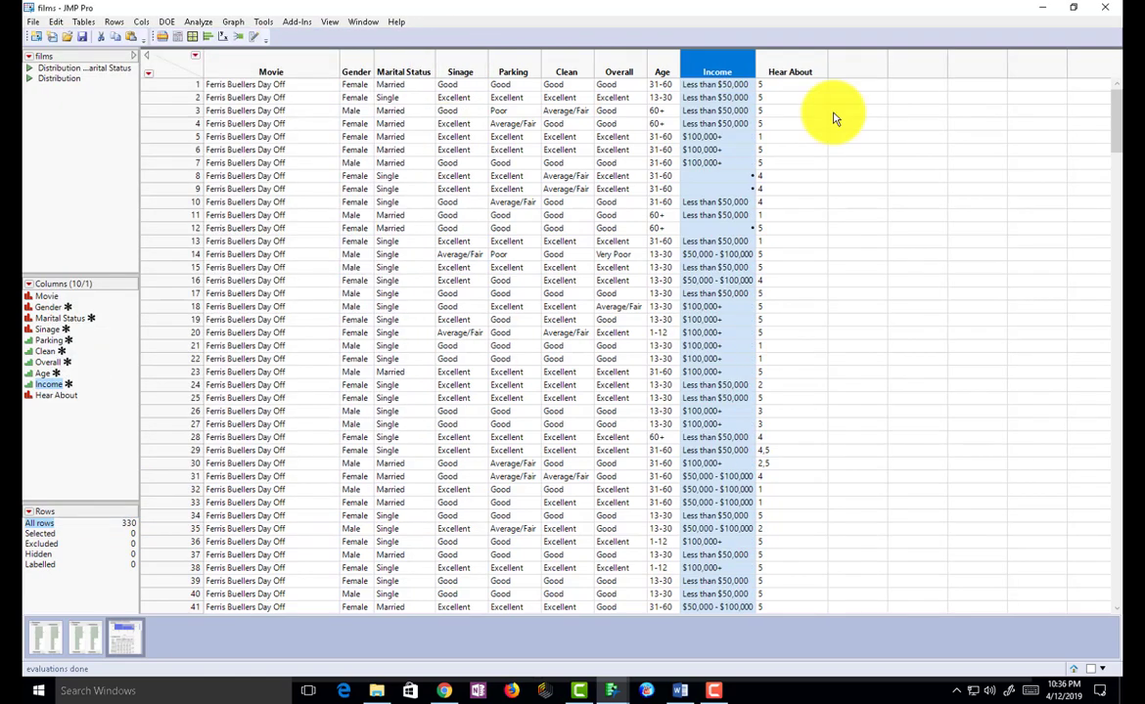
# Step: Open Standardize Attributes for the Hear About column and add Value Labels as the property to standardize
pyautogui.click(785, 58)
pyautogui.rightClick(785, 63)
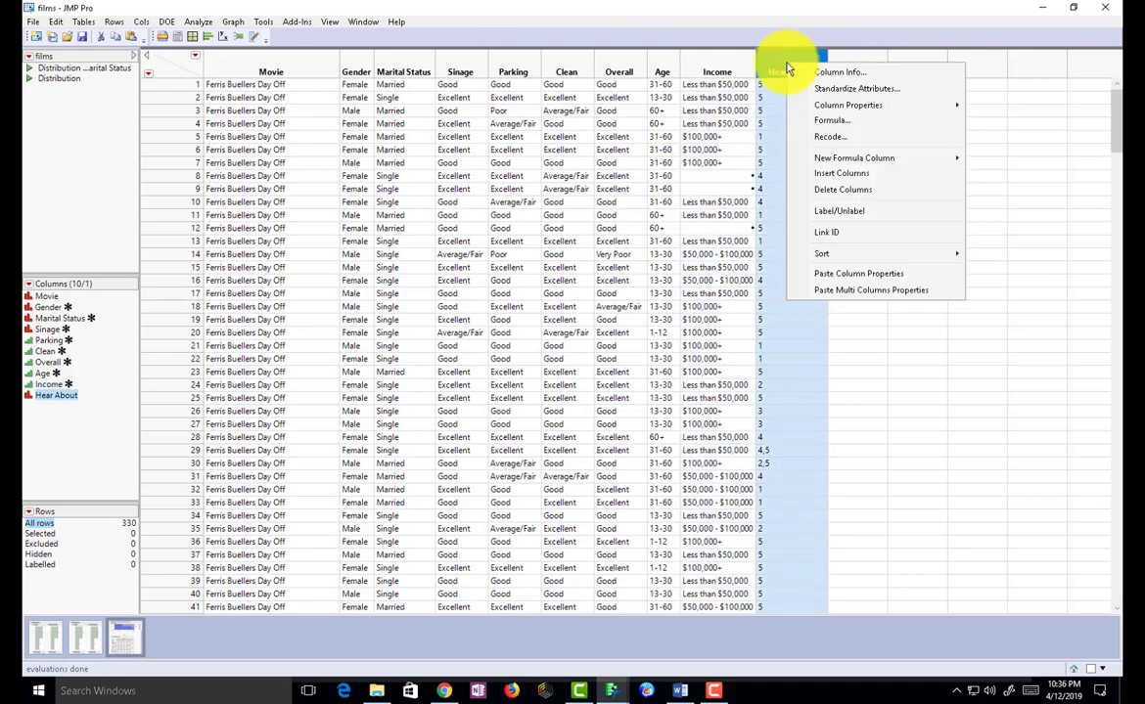
pyautogui.click(884, 89)
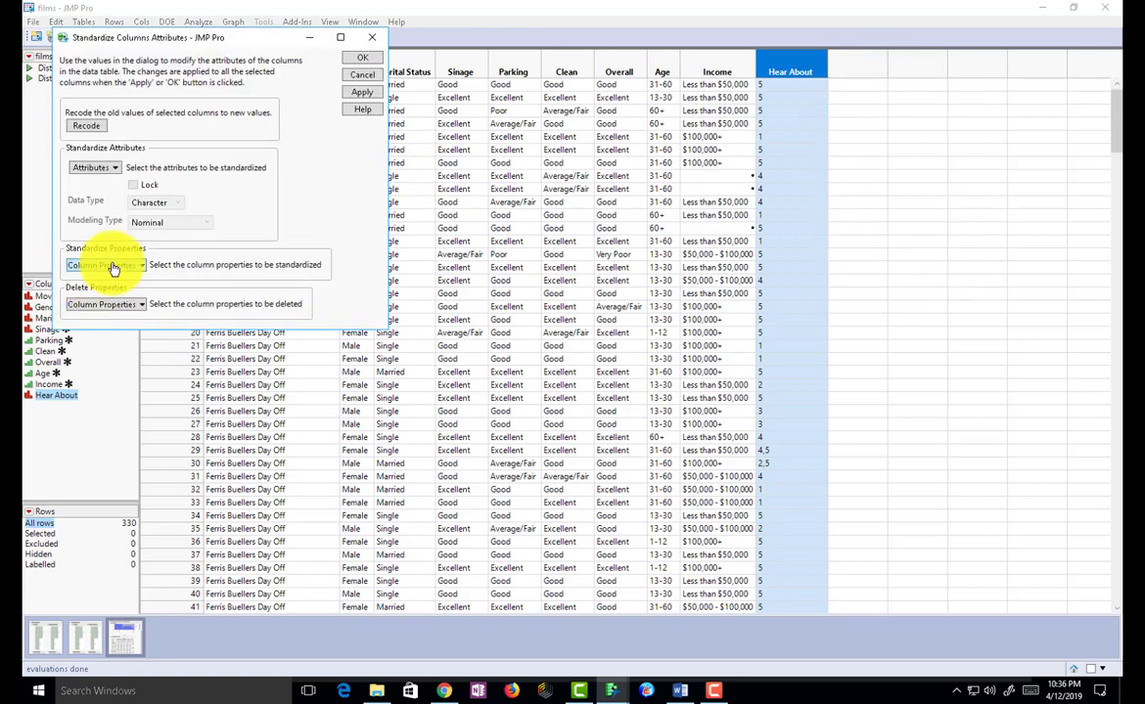
pyautogui.click(143, 268)
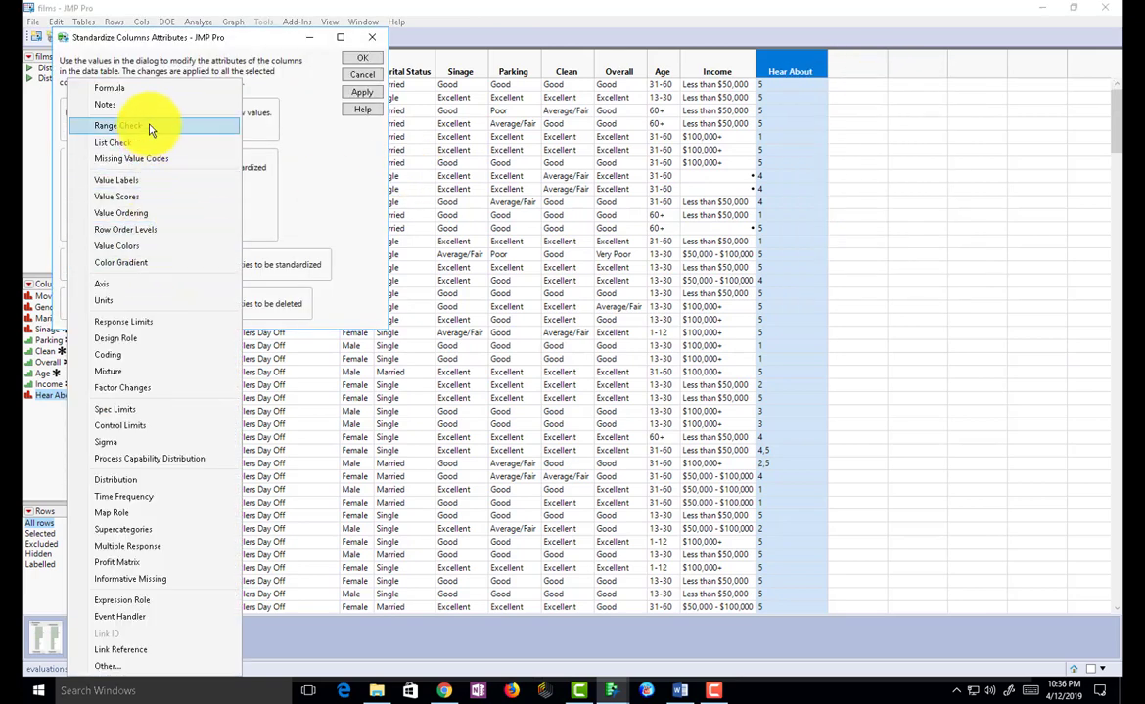
pyautogui.click(144, 187)
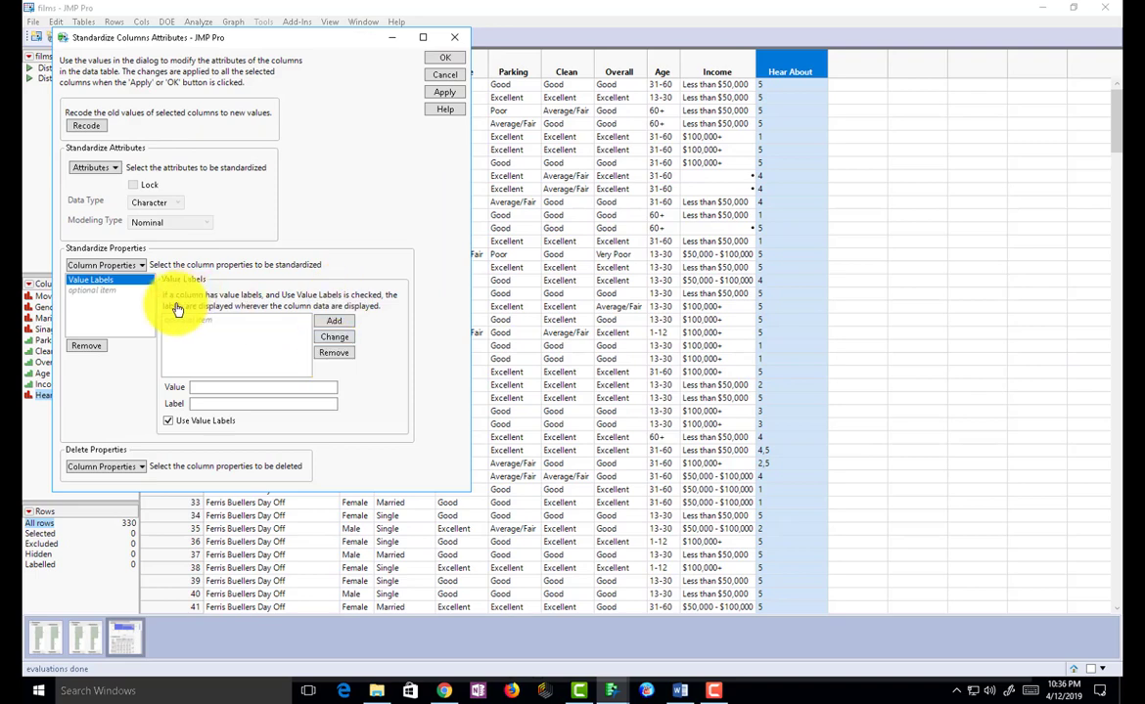
# Step: Add a Hear About value label that shows value 1 as TV
pyautogui.click(217, 386)
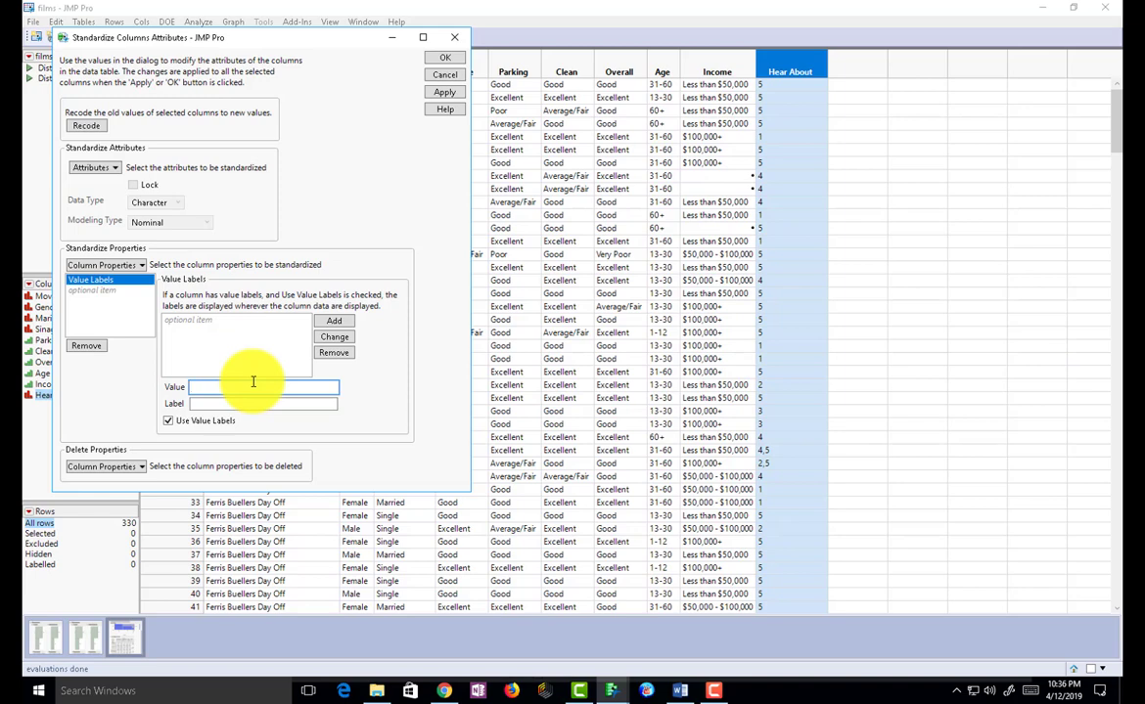
pyautogui.write('1')
pyautogui.click(243, 401)
pyautogui.write('TV')
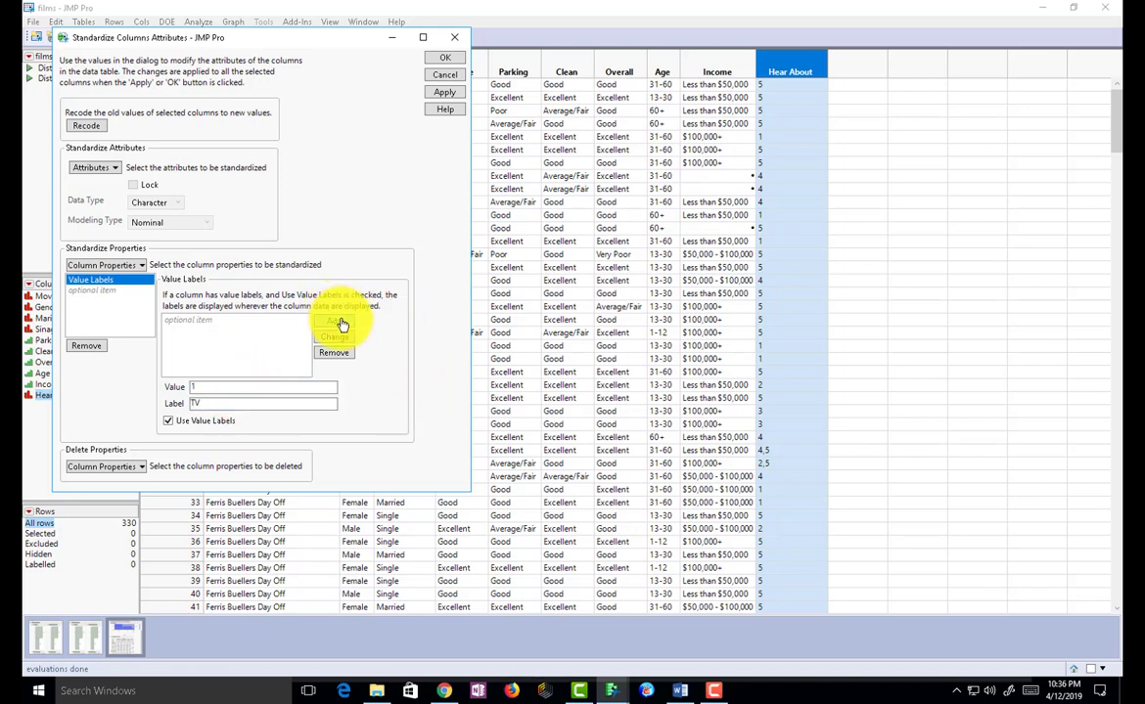
pyautogui.click(334, 321)
# Step: Add a second Hear About value label that shows value 2 as Newspaper
pyautogui.click(225, 386)
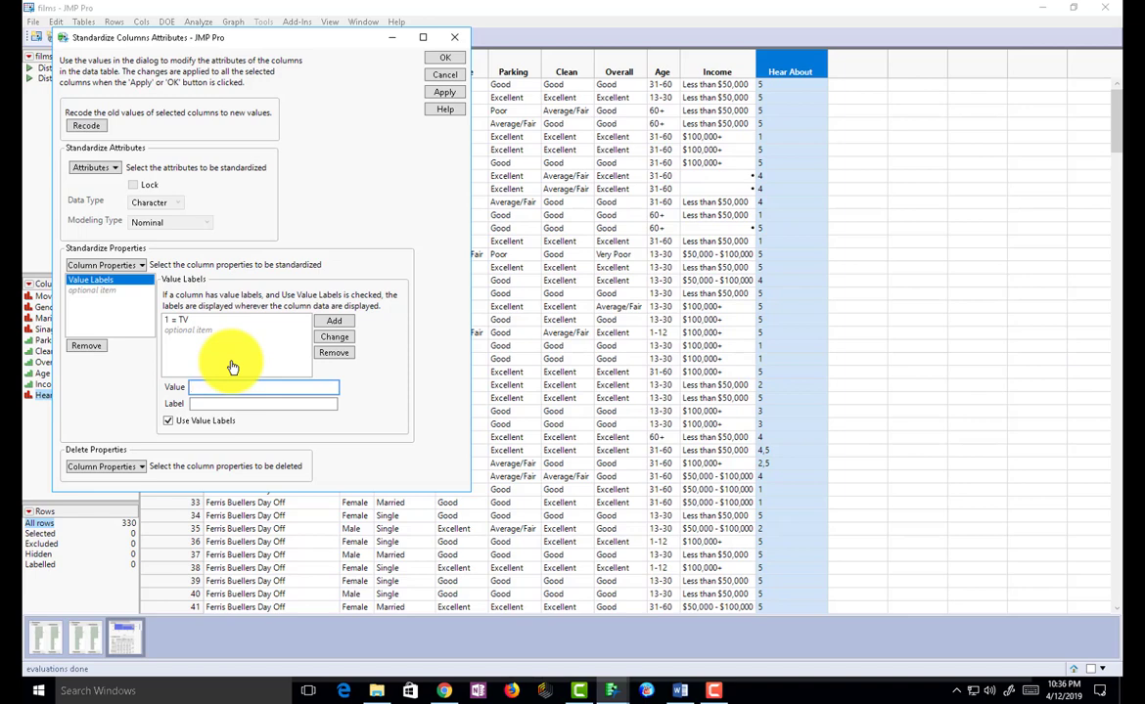
pyautogui.write('2')
pyautogui.click(204, 403)
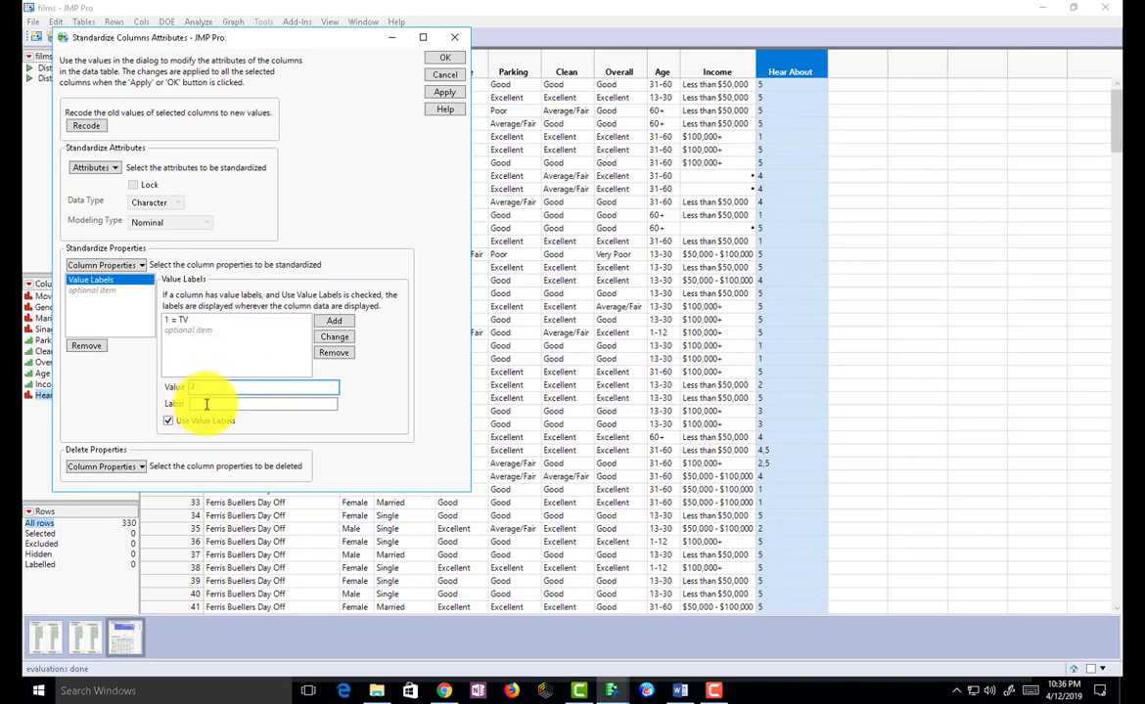
pyautogui.write('Netflix')
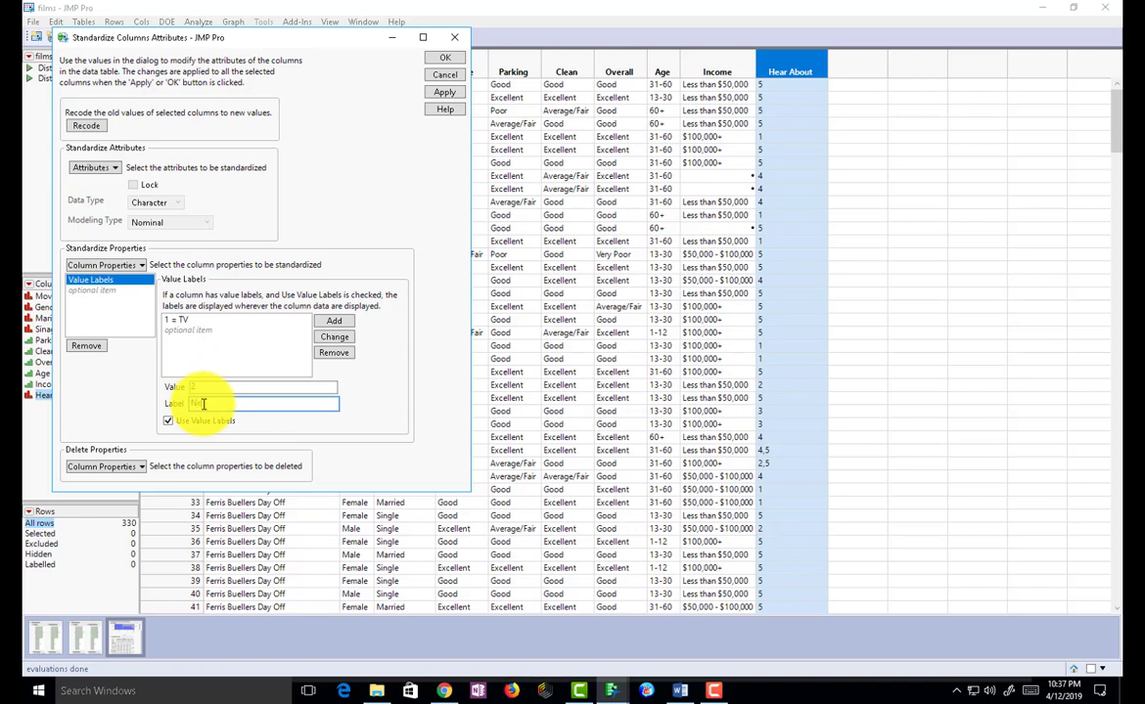
pyautogui.write('aper')
pyautogui.click(334, 321)
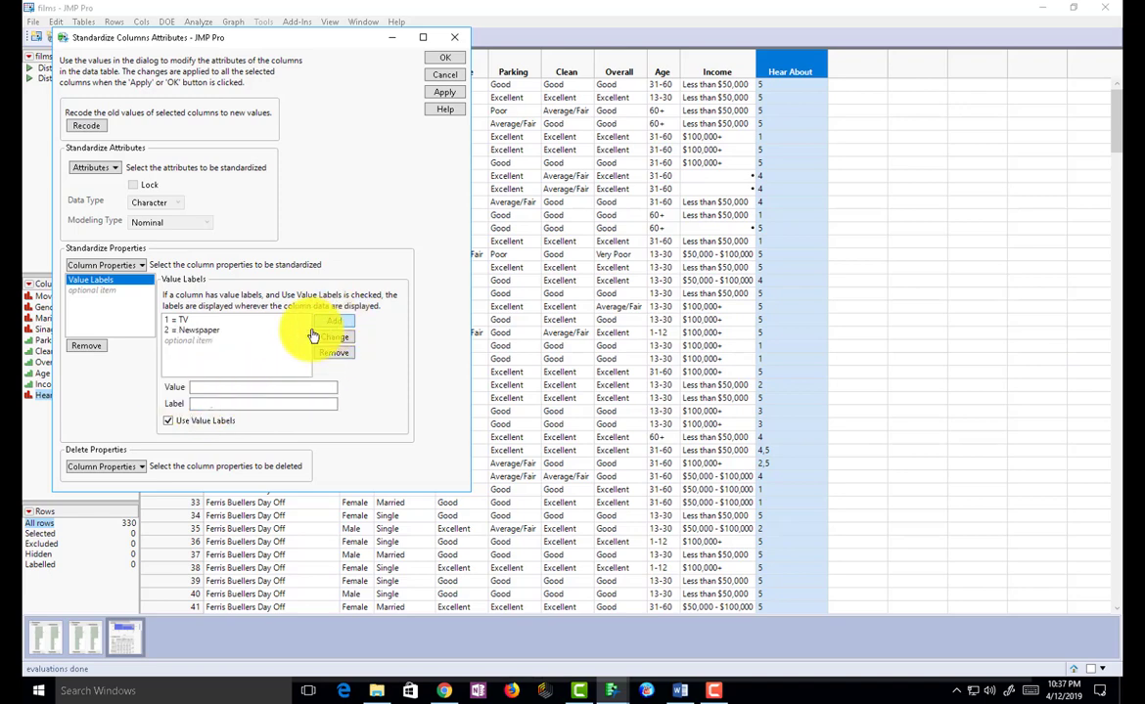
# Step: Add a third Hear About value label that shows value 3 as Radio
pyautogui.click(218, 386)
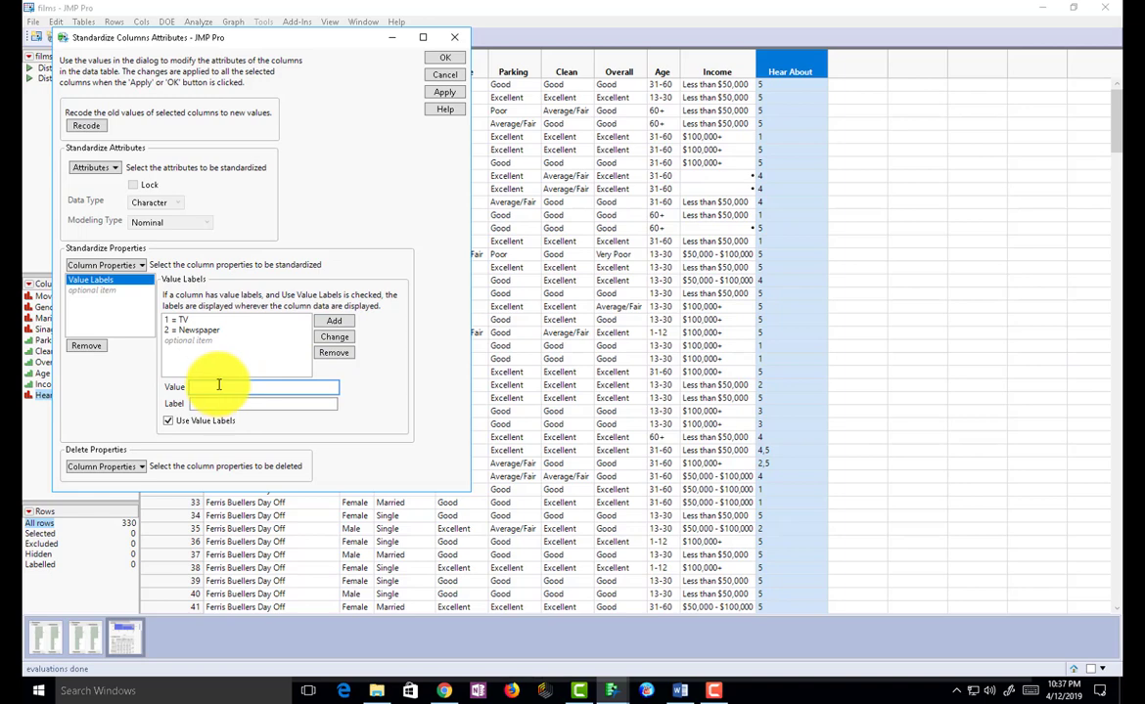
pyautogui.write('3')
pyautogui.click(219, 401)
pyautogui.write('Ra')
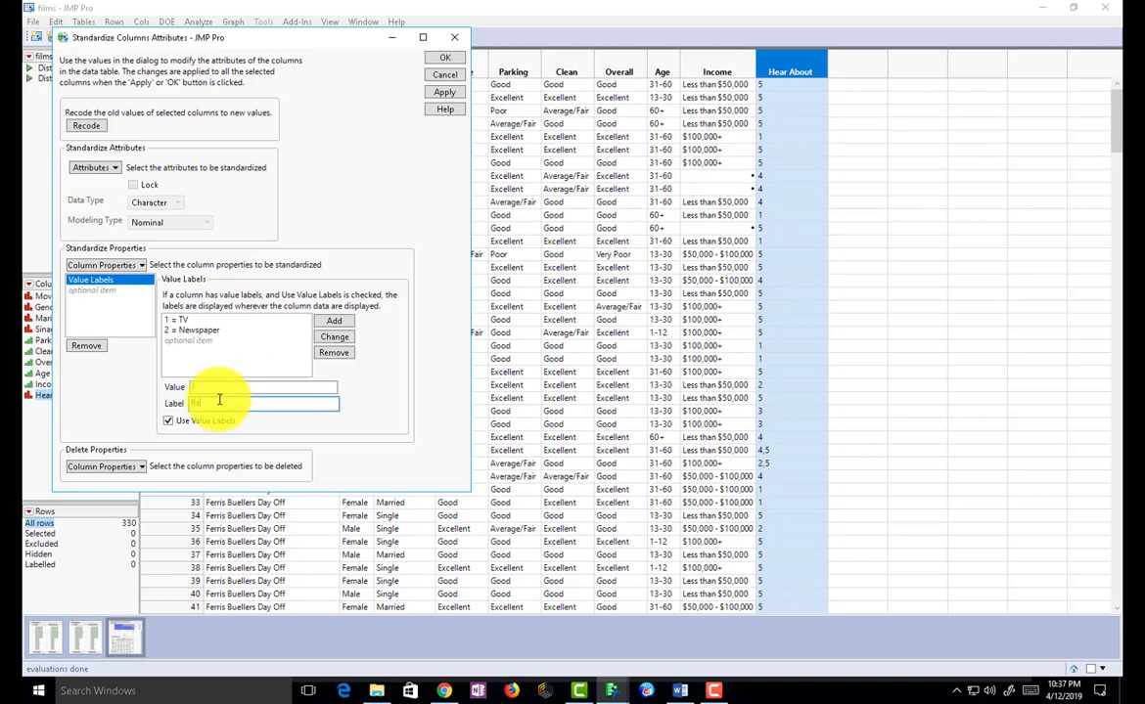
pyautogui.write('dio')
pyautogui.click(332, 321)
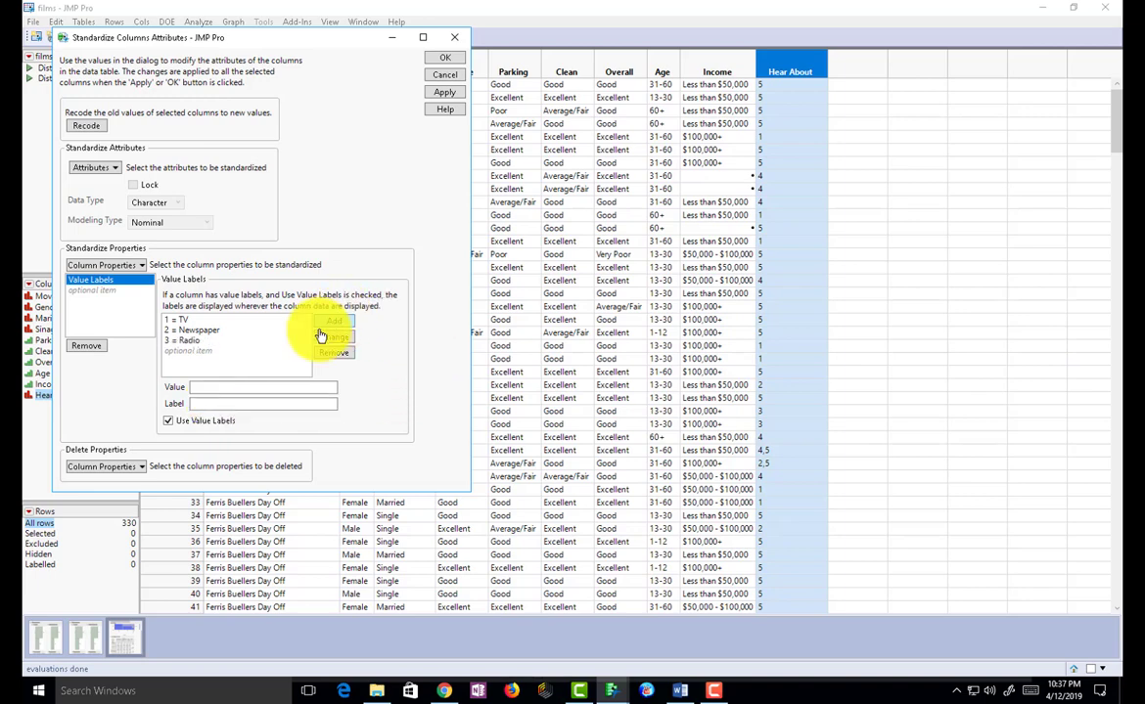
# Step: Add a fourth Hear About value label that shows value 4 as Website
pyautogui.click(217, 386)
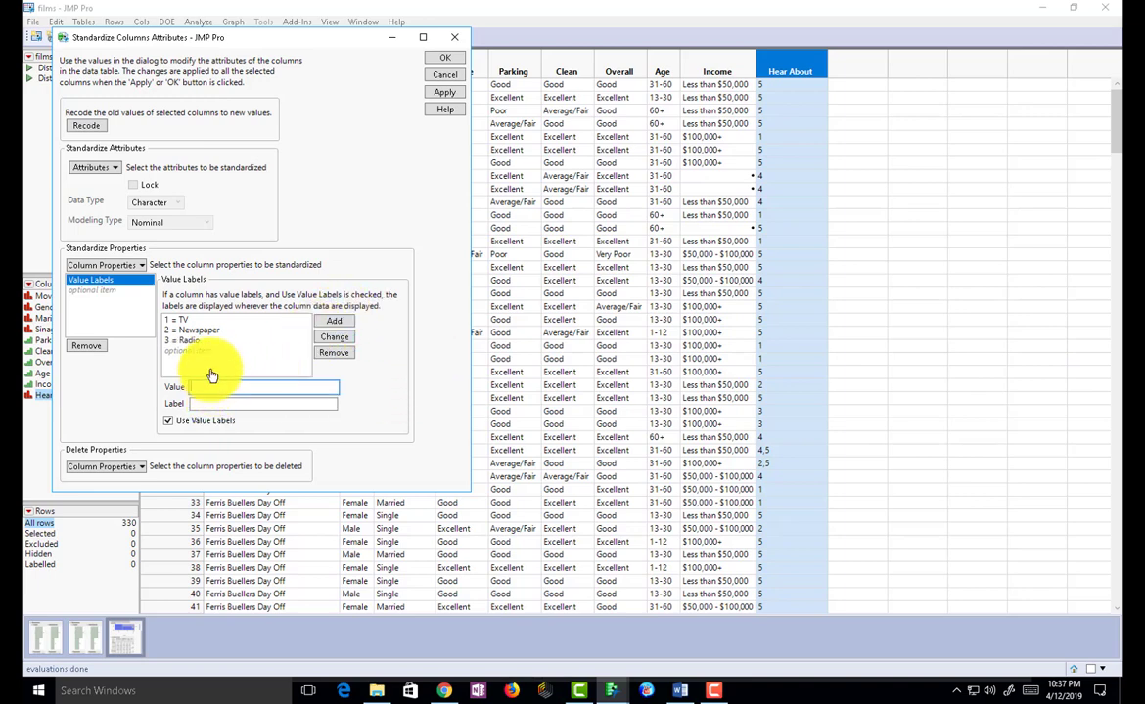
pyautogui.write('4')
pyautogui.click(223, 402)
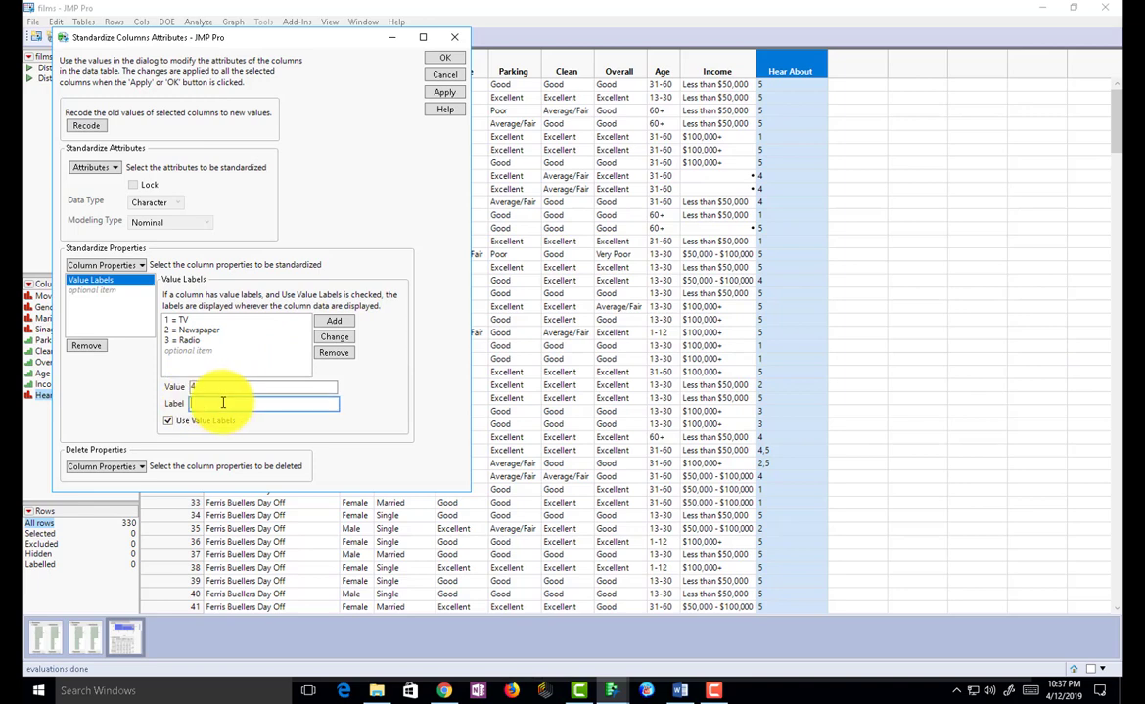
pyautogui.write('Wo')
pyautogui.write('bsite')
pyautogui.click(335, 325)
# Step: Add the Hear About value label Word of Mouth for value 5 and apply the labels to the column
pyautogui.click(205, 388)
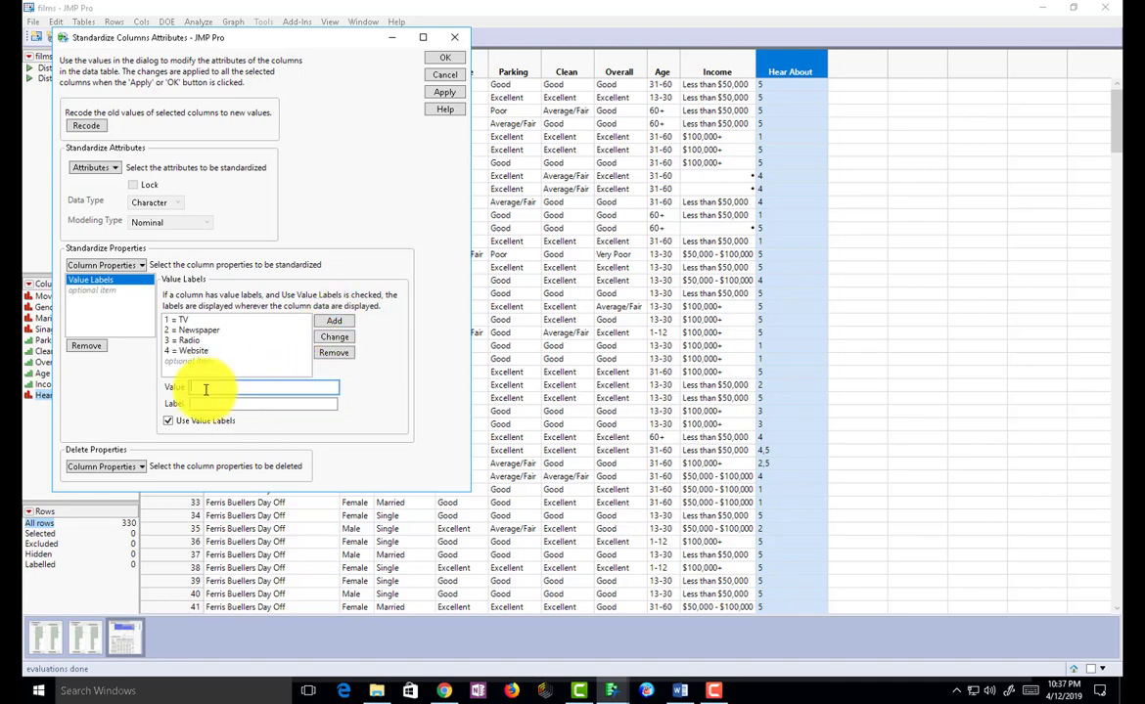
pyautogui.write('5')
pyautogui.click(204, 401)
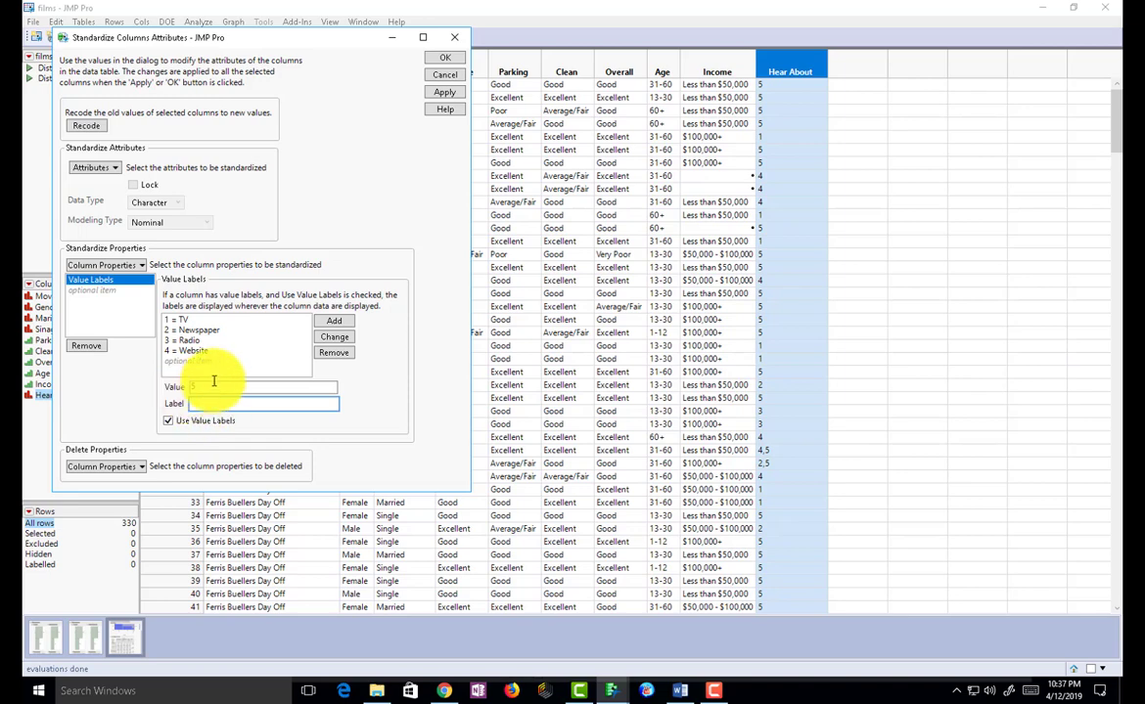
pyautogui.write('Word of Mouth')
pyautogui.click(326, 322)
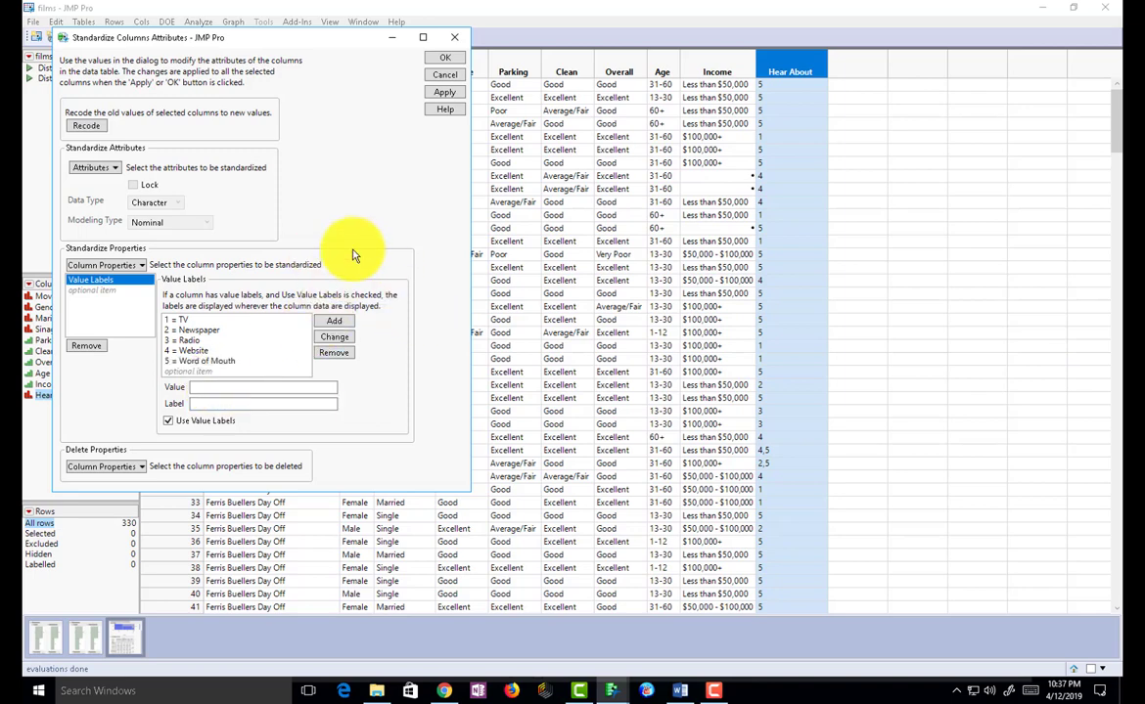
pyautogui.click(443, 59)
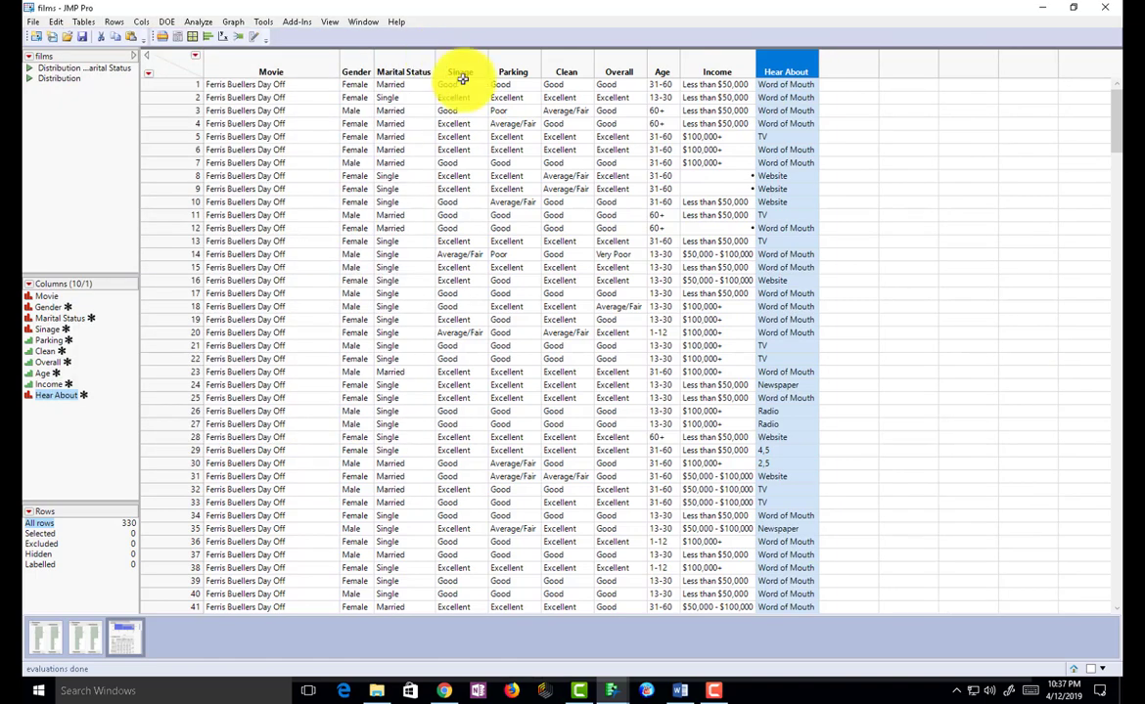
# Step: Look through the Hear About column down the table to check how its entries are labelled
pyautogui.moveTo(797, 164)
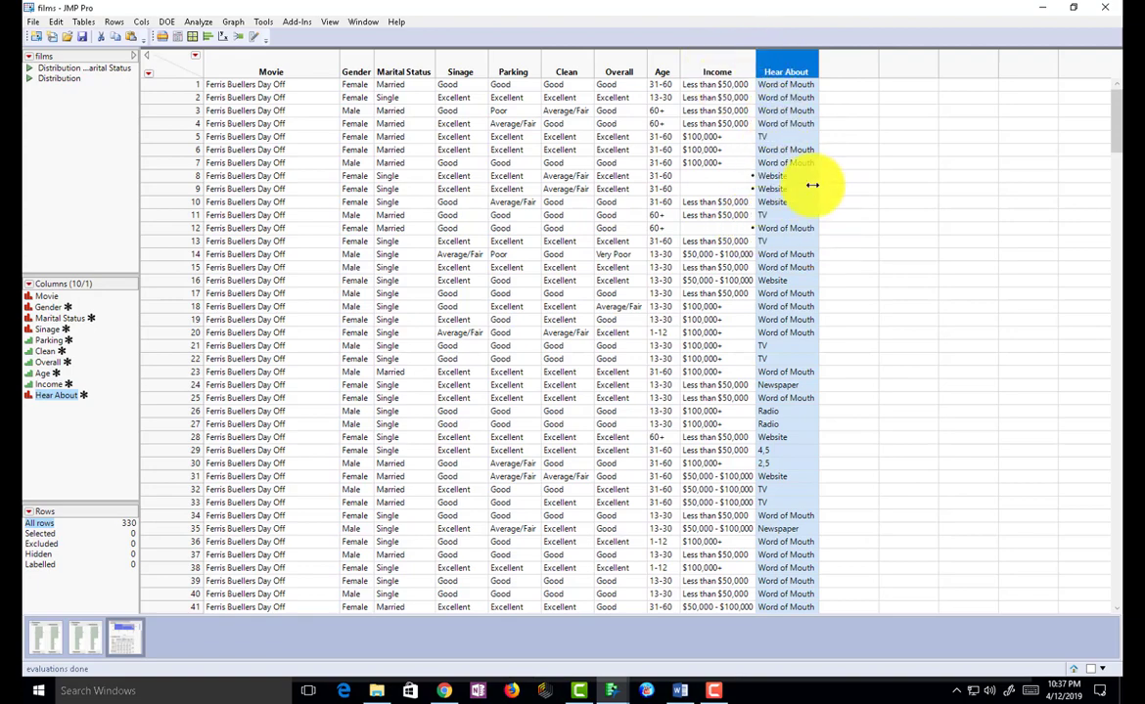
pyautogui.scroll(-20, 780, 316)
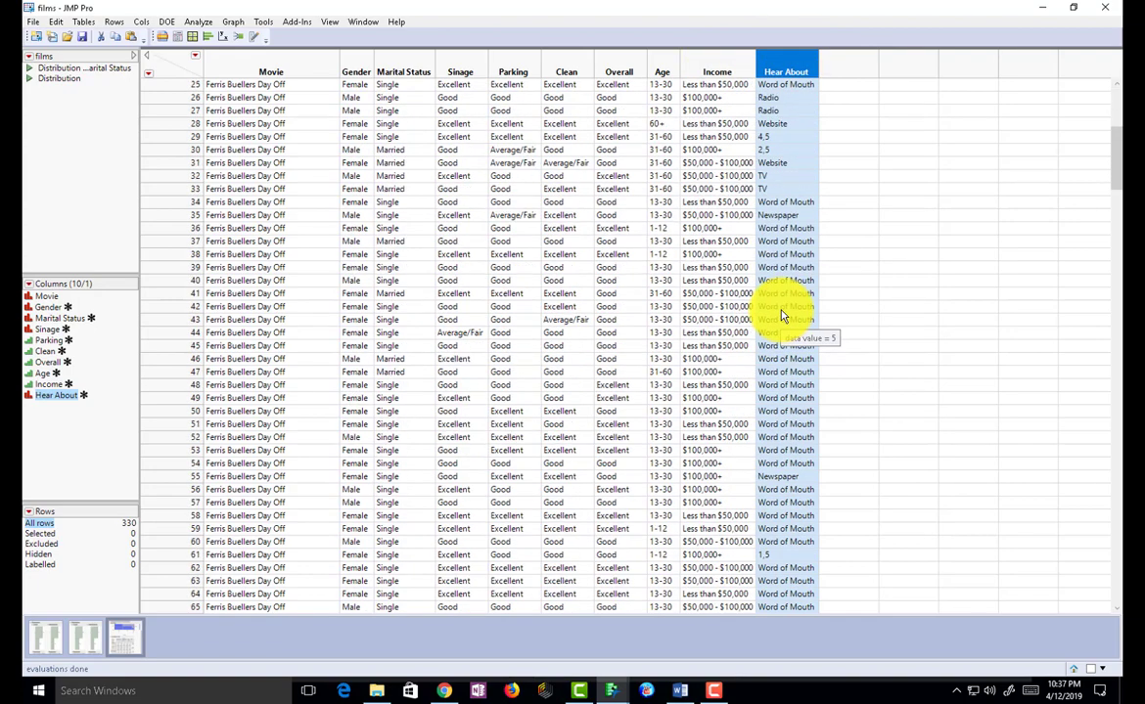
pyautogui.scroll(-20, 772, 315)
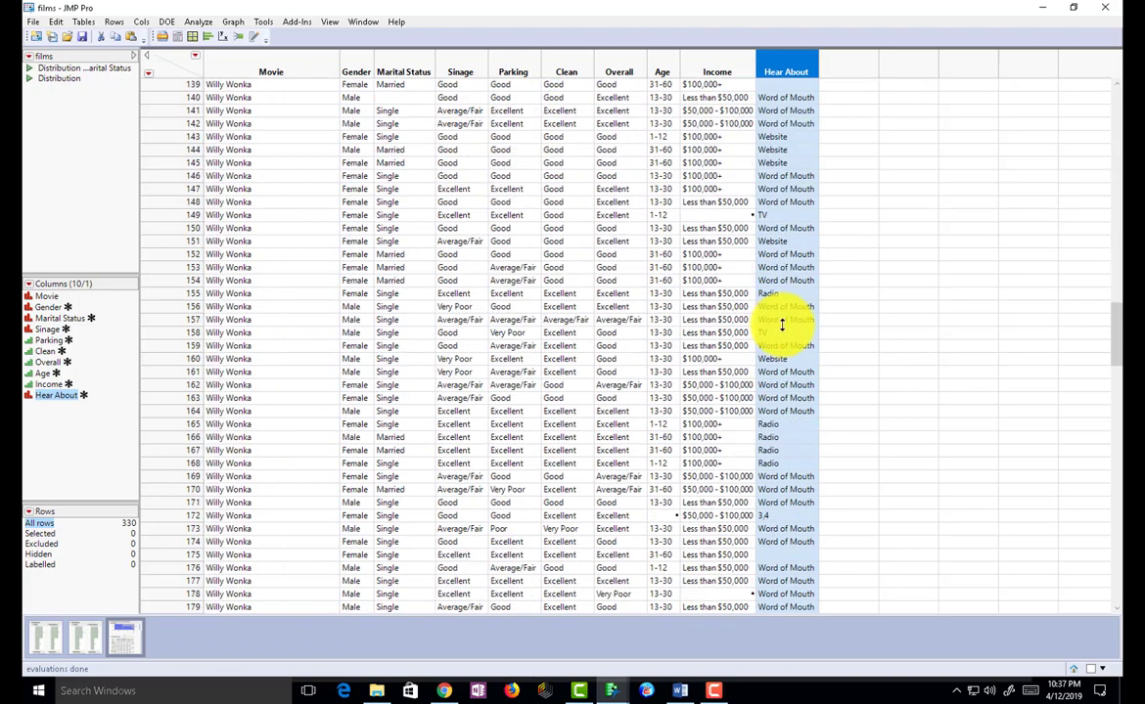
pyautogui.scroll(-20, 783, 329)
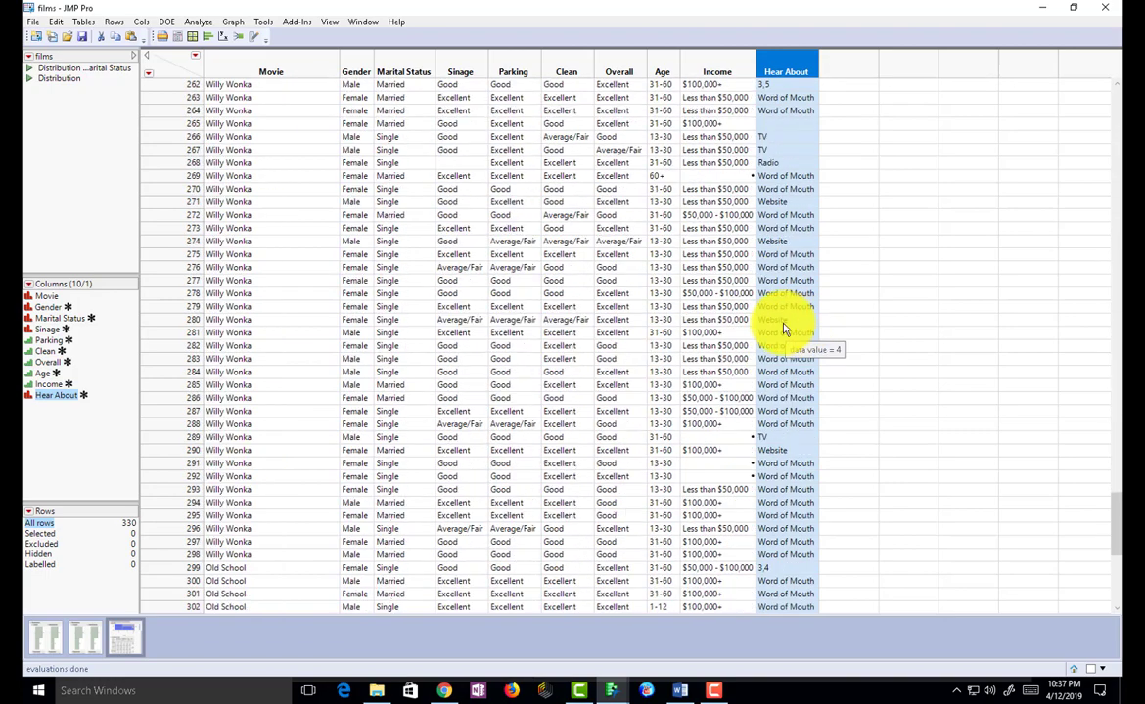
# Step: Check the Hear About column back to the first row for unlabelled entries and open its Value Labels property through Standardize Attributes
pyautogui.scroll(19, 787, 318)
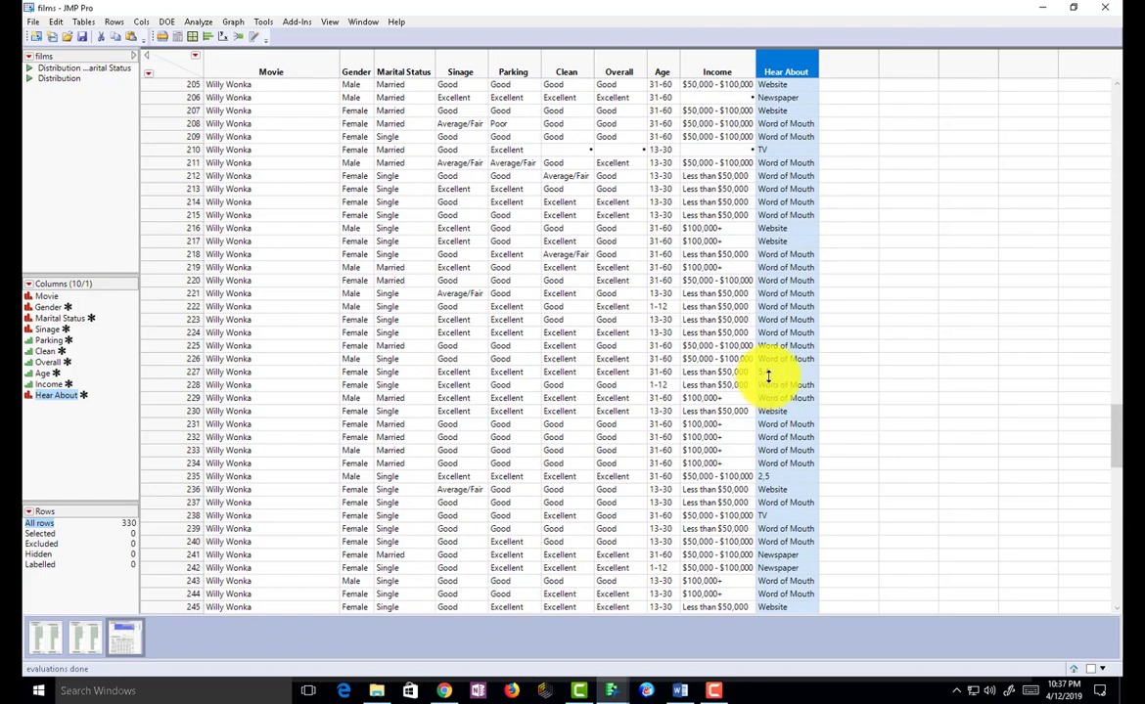
pyautogui.scroll(9, 800, 386)
pyautogui.scroll(20, 802, 386)
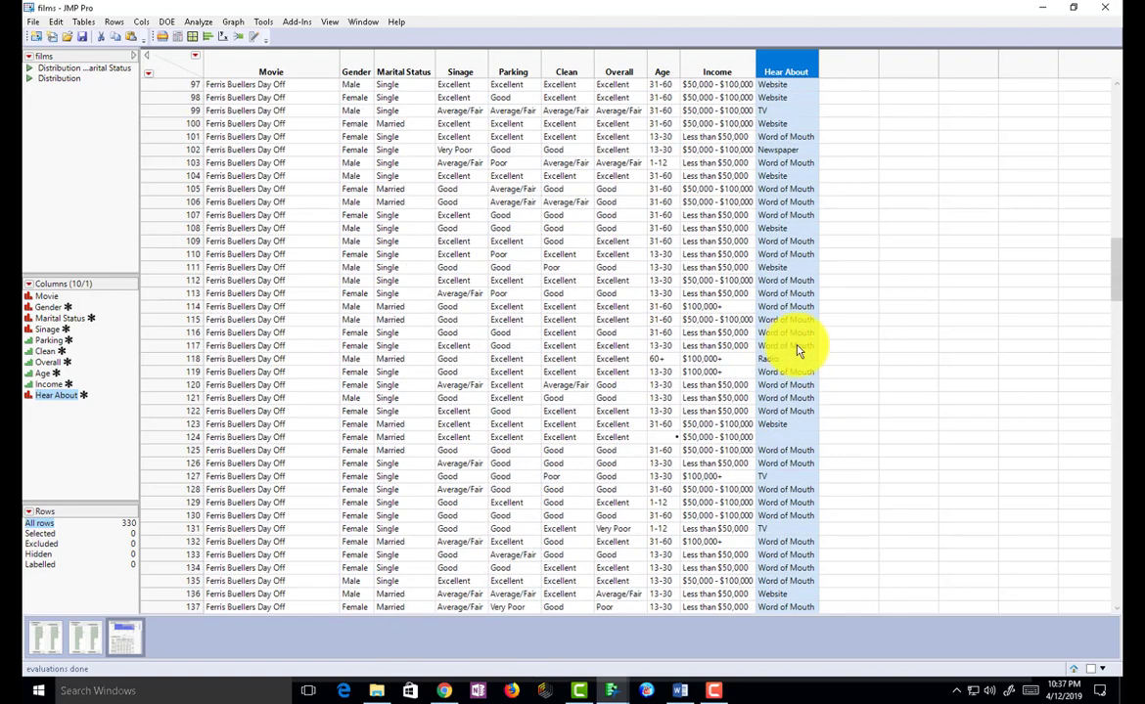
pyautogui.scroll(6, 797, 284)
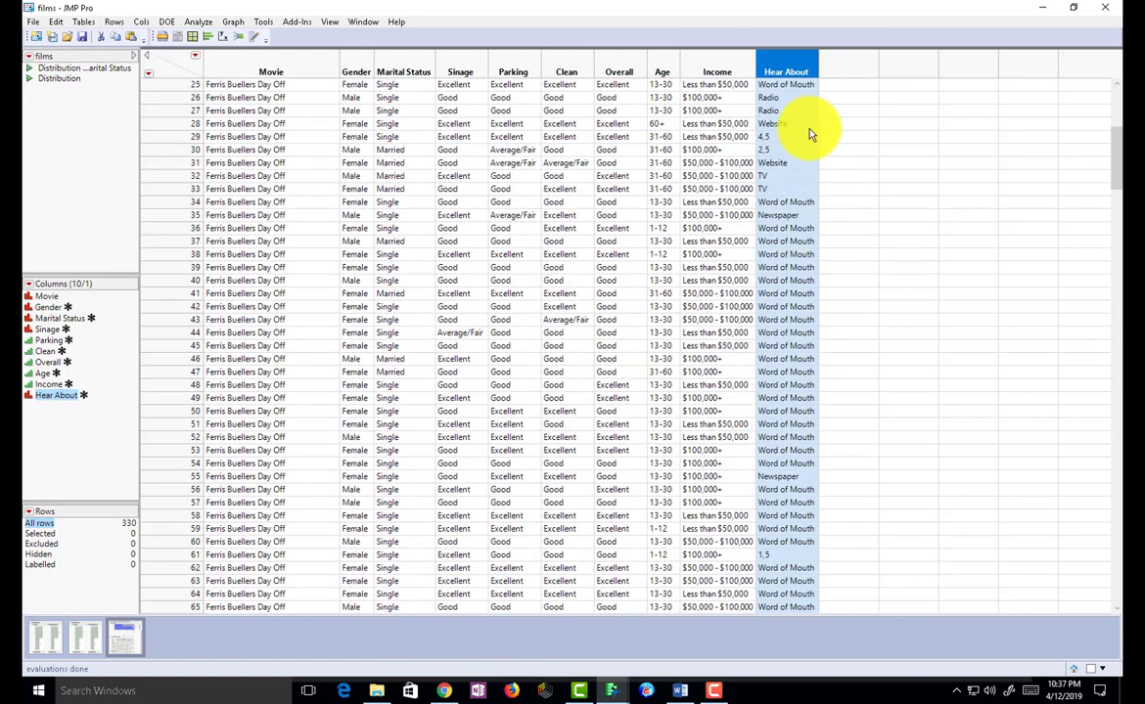
pyautogui.scroll(8, 751, 357)
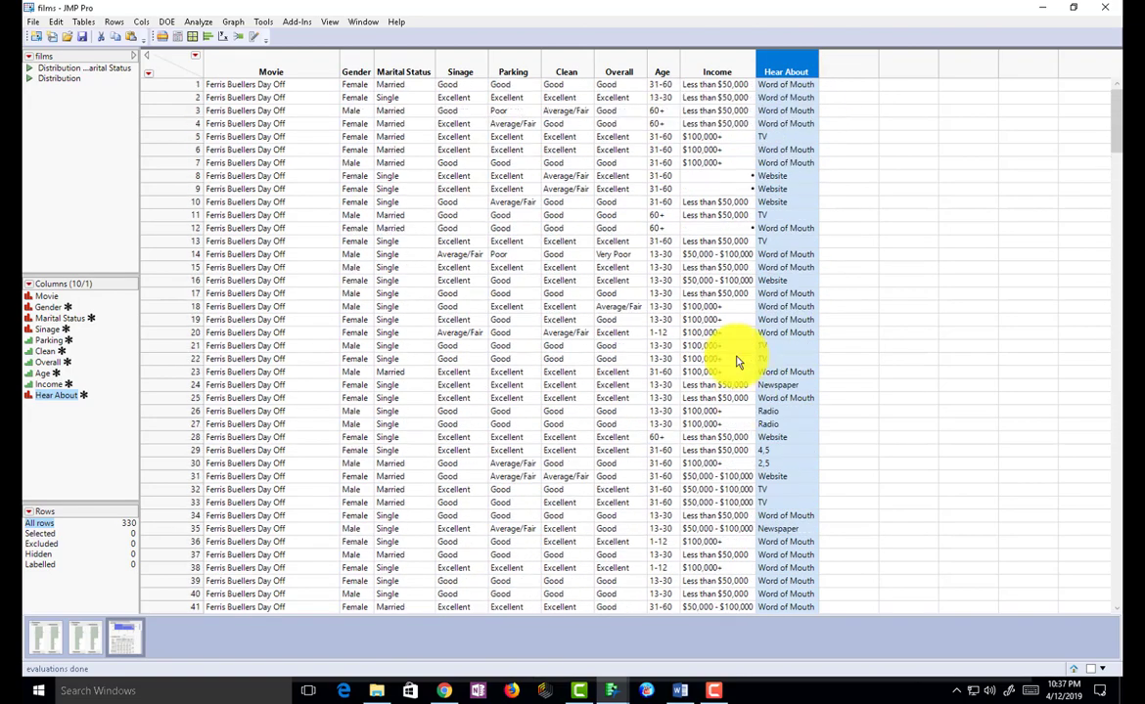
pyautogui.rightClick(793, 64)
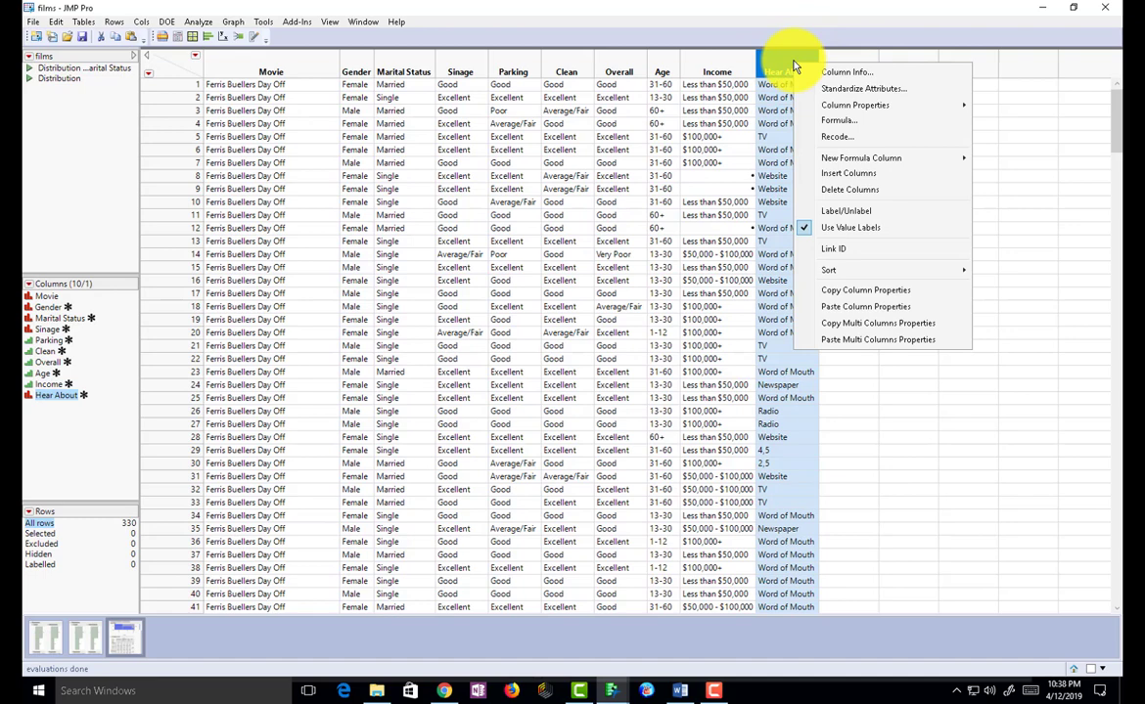
pyautogui.click(869, 89)
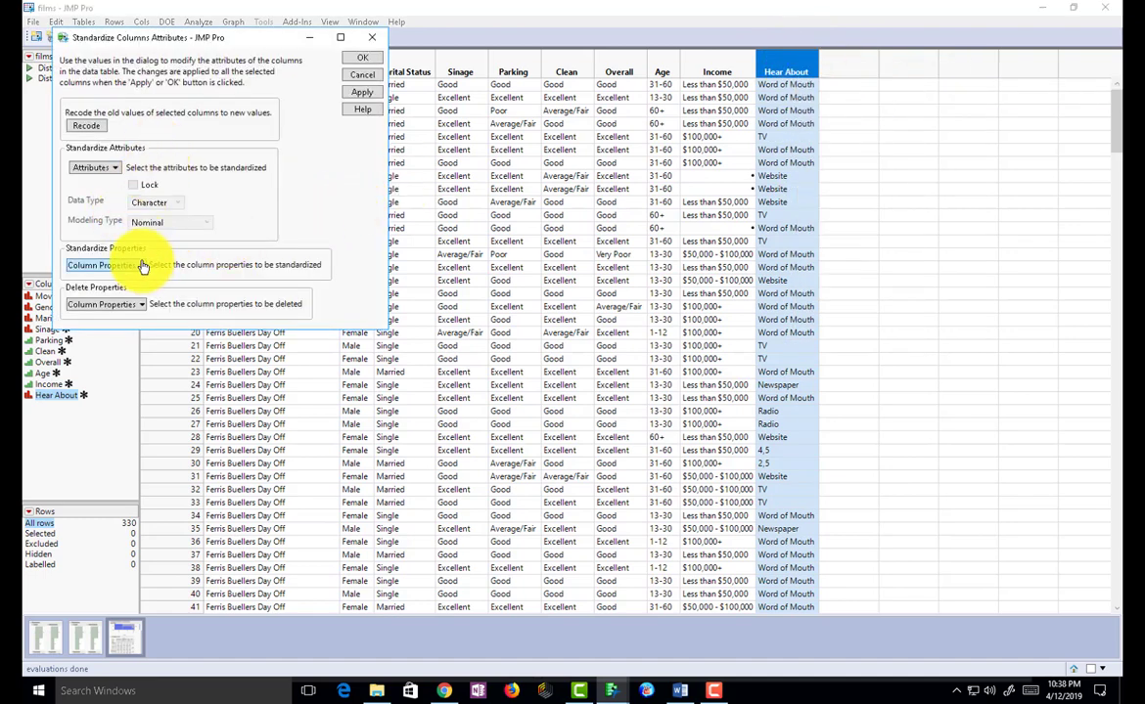
pyautogui.click(141, 266)
pyautogui.click(147, 187)
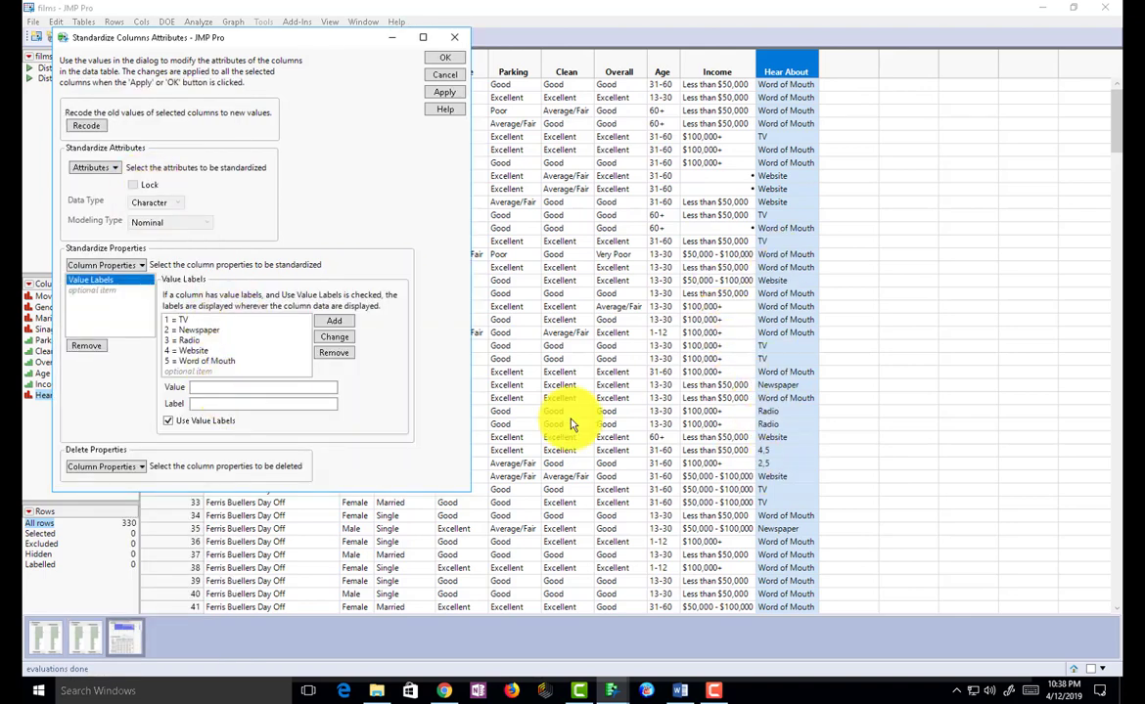
# Step: Add a Hear About value label that shows the combined value 2,5 as Newspaper & Word of Mouth
pyautogui.click(228, 382)
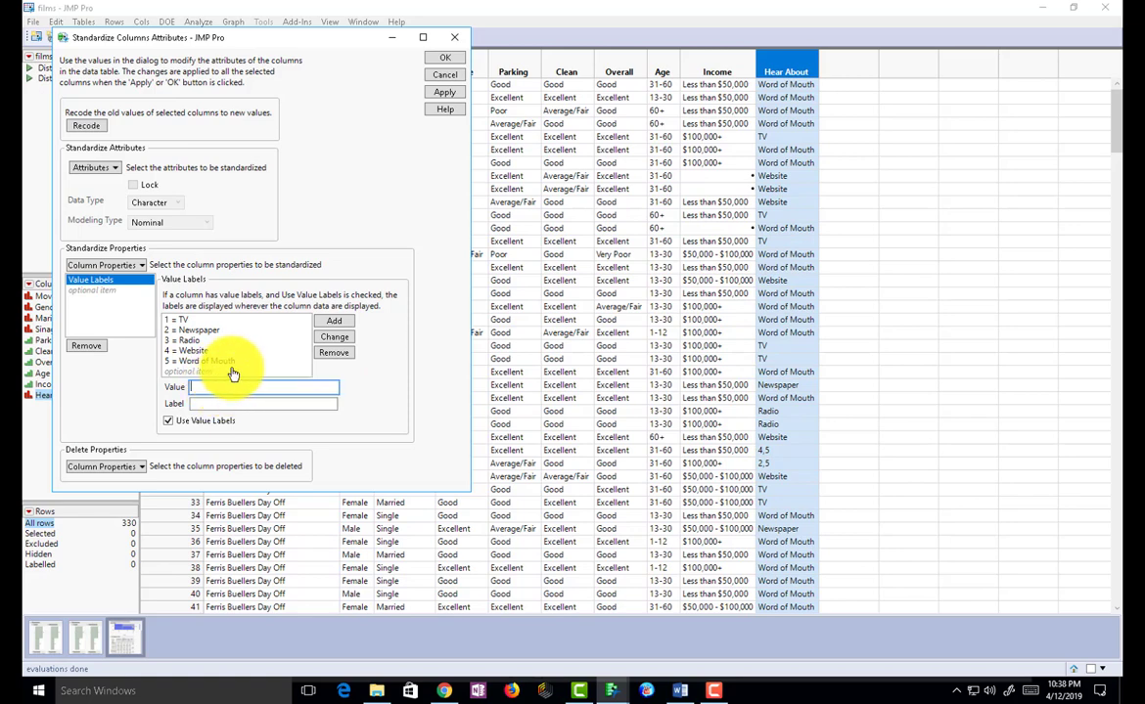
pyautogui.write('2,5')
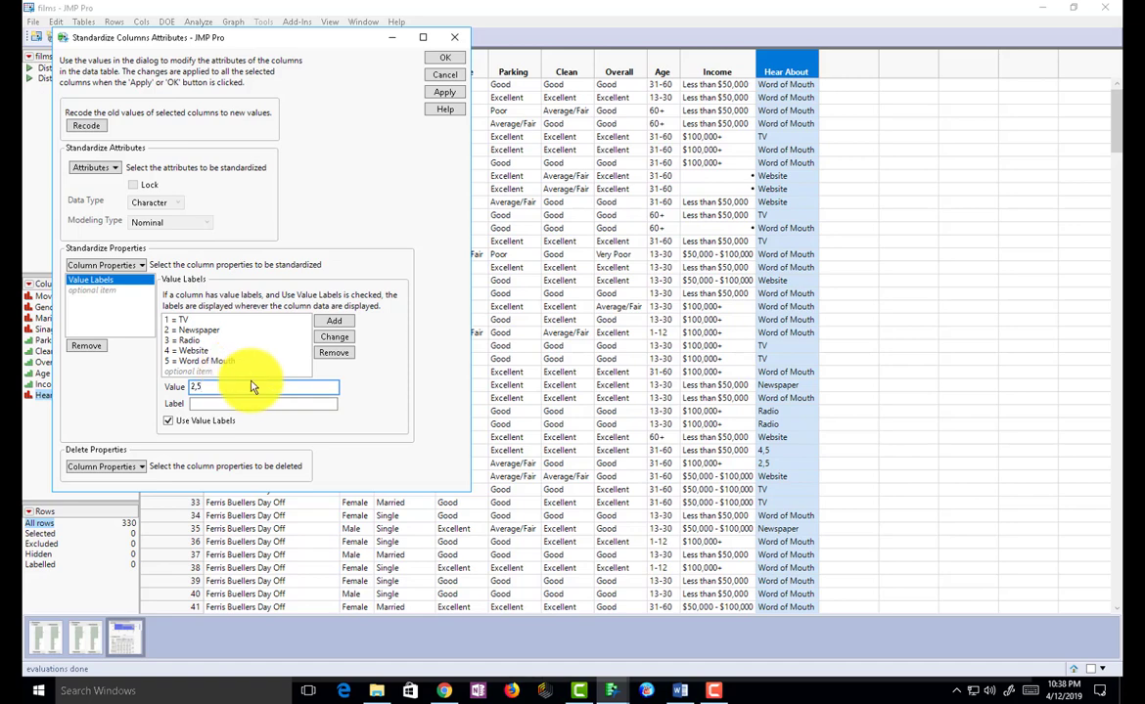
pyautogui.click(215, 401)
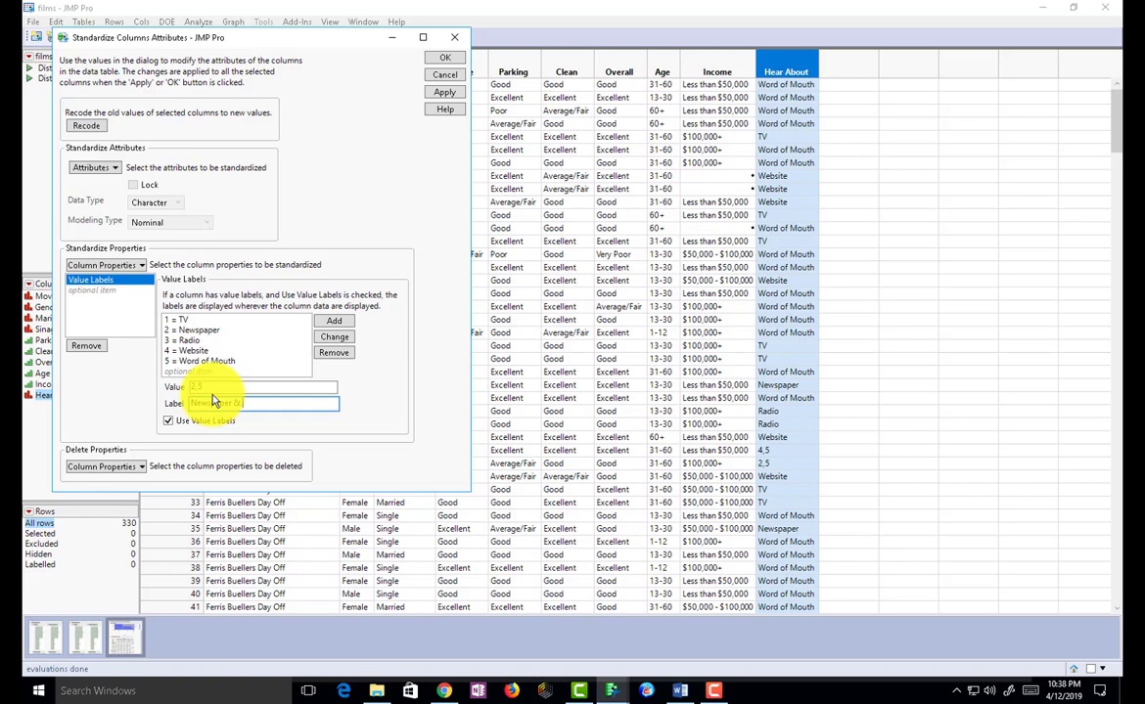
pyautogui.write('Word of Mouth')
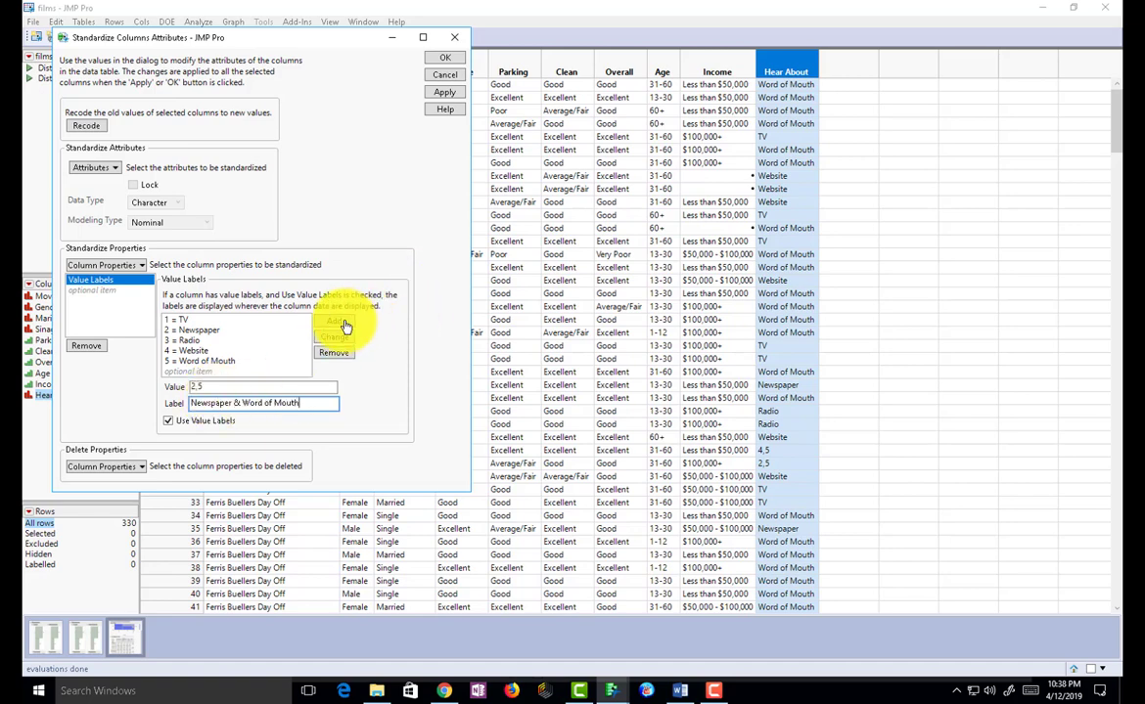
pyautogui.click(338, 323)
# Step: Add the Hear About value label Website & Word of Mouth for value 4,5 and apply the labels to the column
pyautogui.click(217, 389)
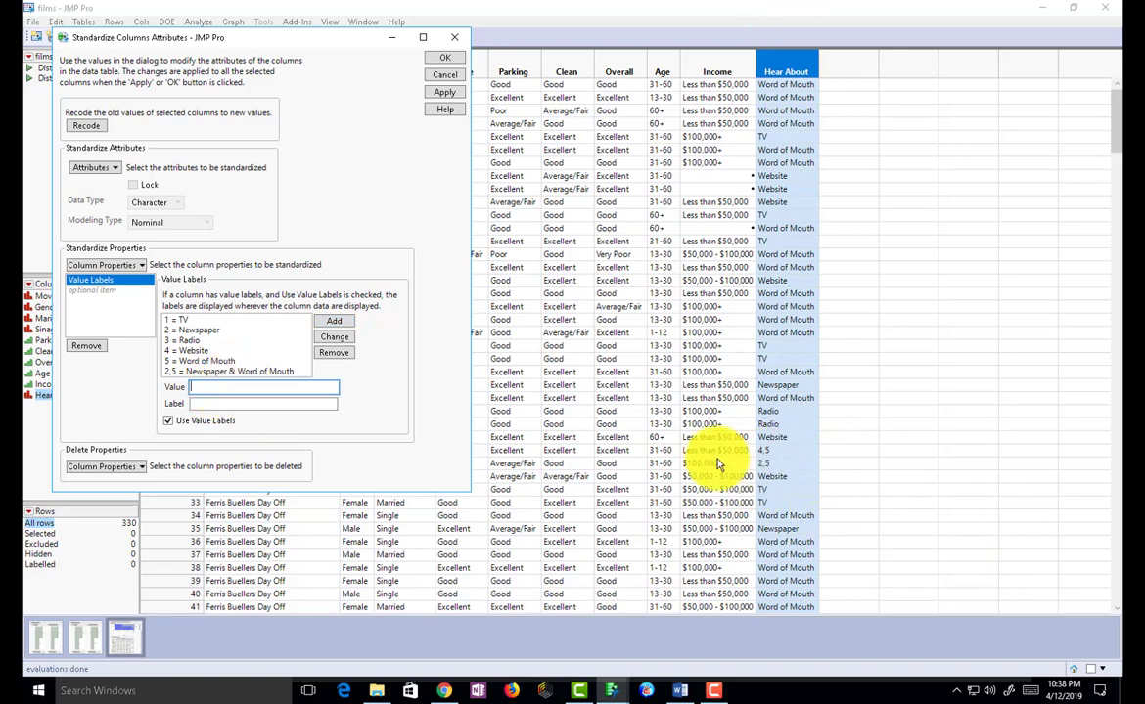
pyautogui.write('4')
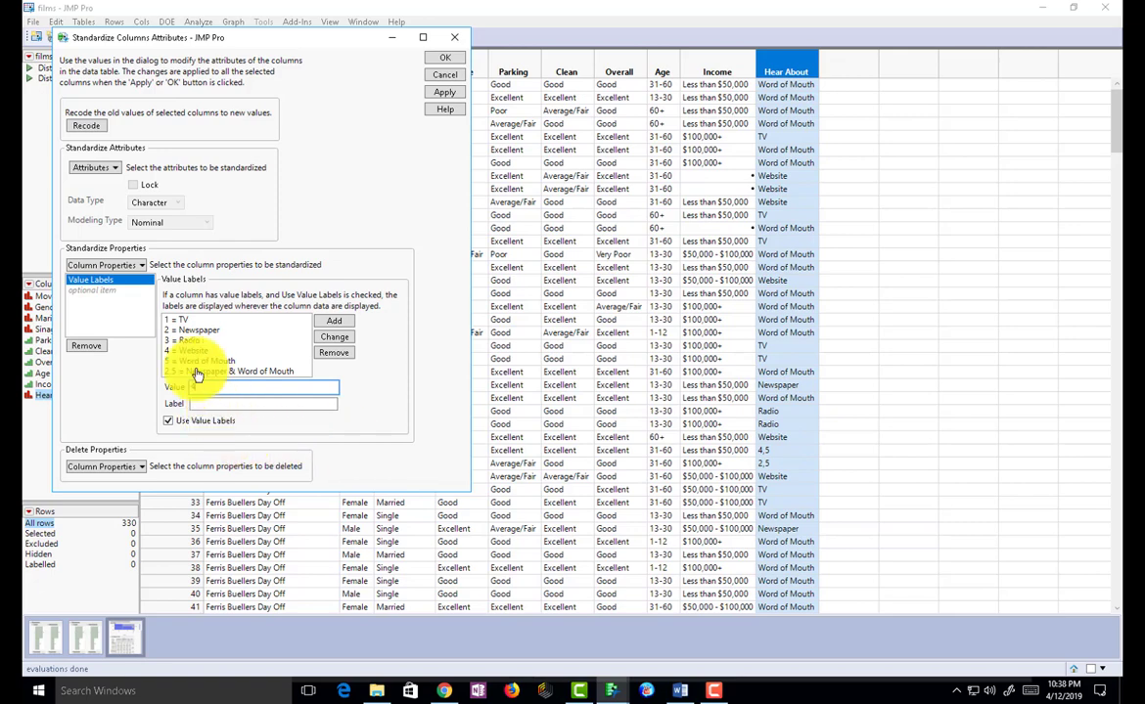
pyautogui.write(',5')
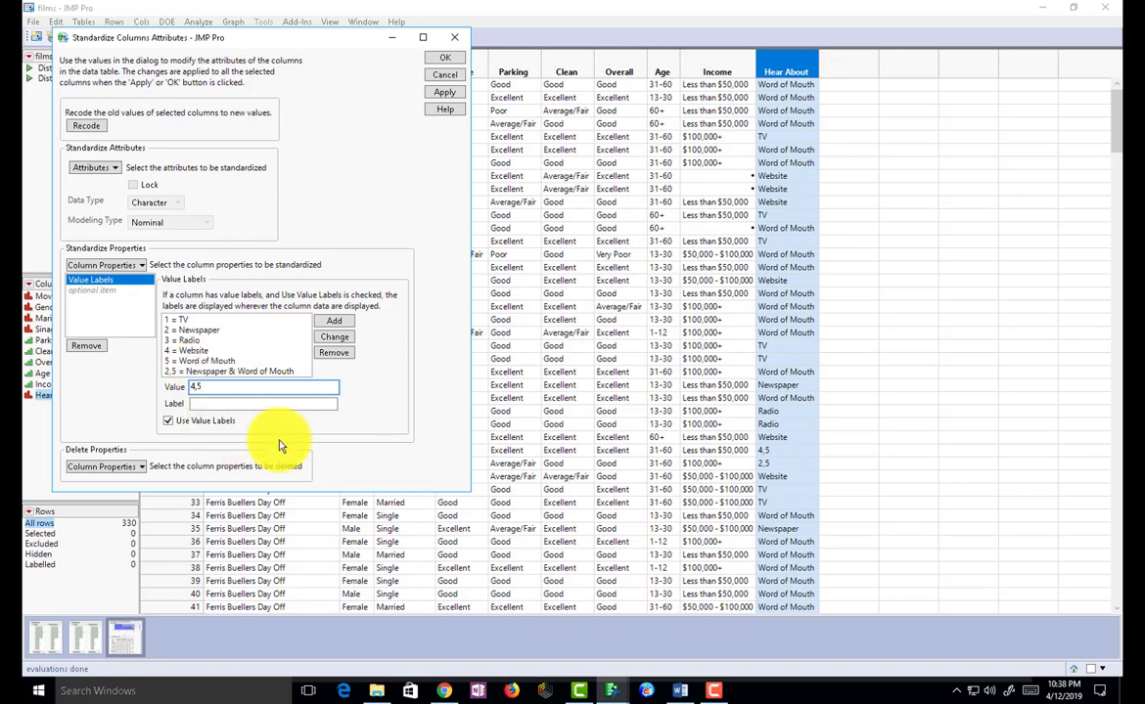
pyautogui.click(211, 402)
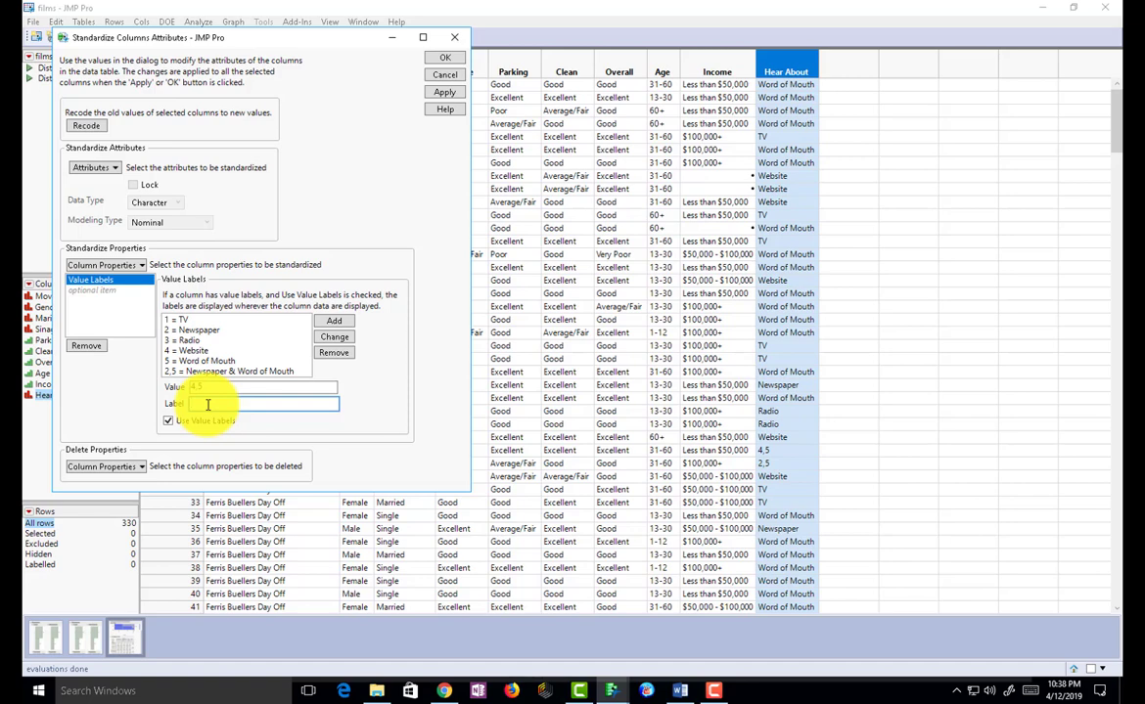
pyautogui.write('Website & Word of Mouth')
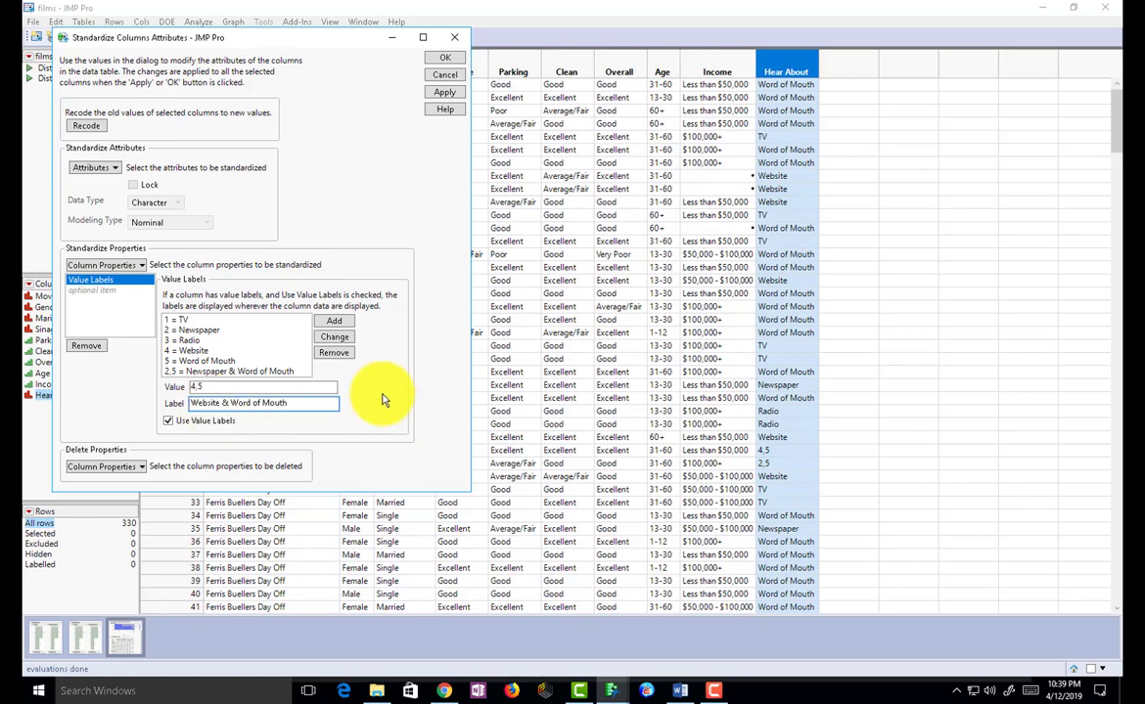
pyautogui.click(332, 322)
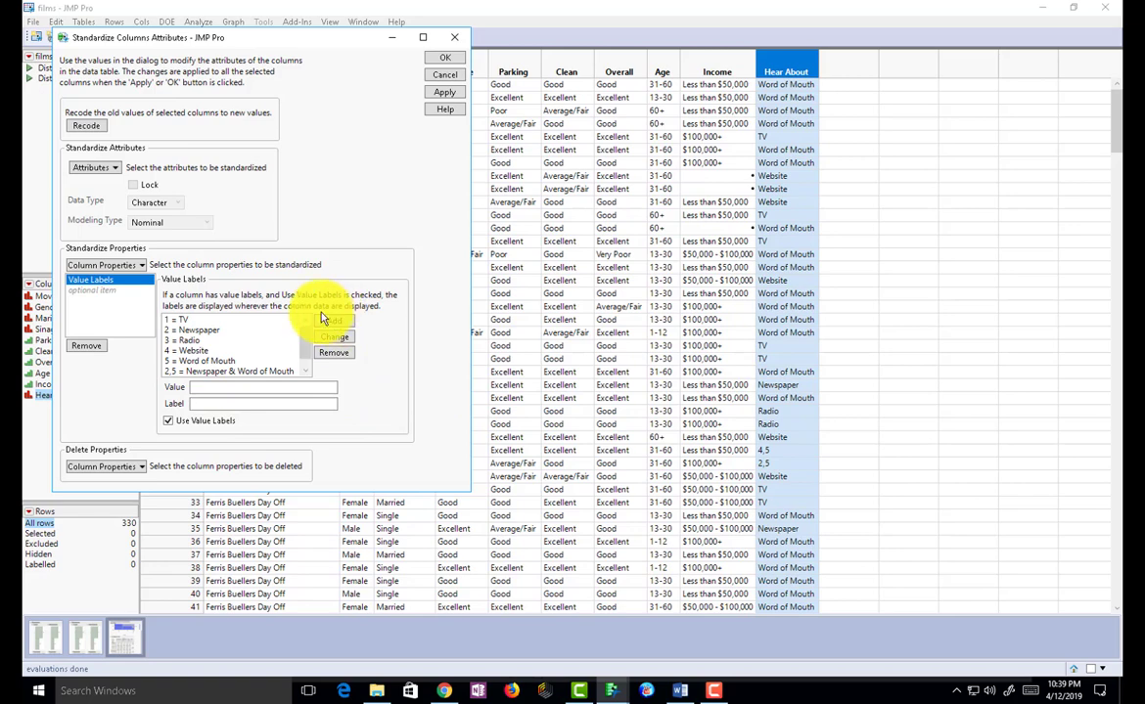
pyautogui.click(445, 58)
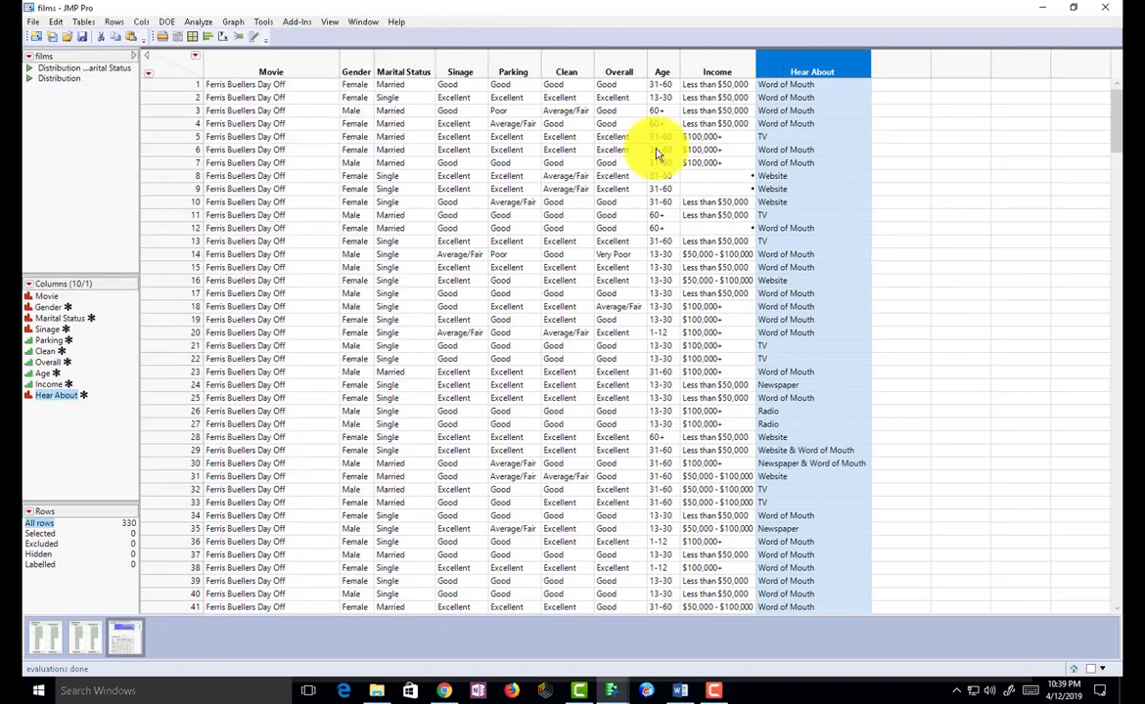
# Step: Check the Hear About column down to the last row for unlabelled combinations and reopen its Value Labels property through Standardize Attributes
pyautogui.scroll(-5, 851, 240)
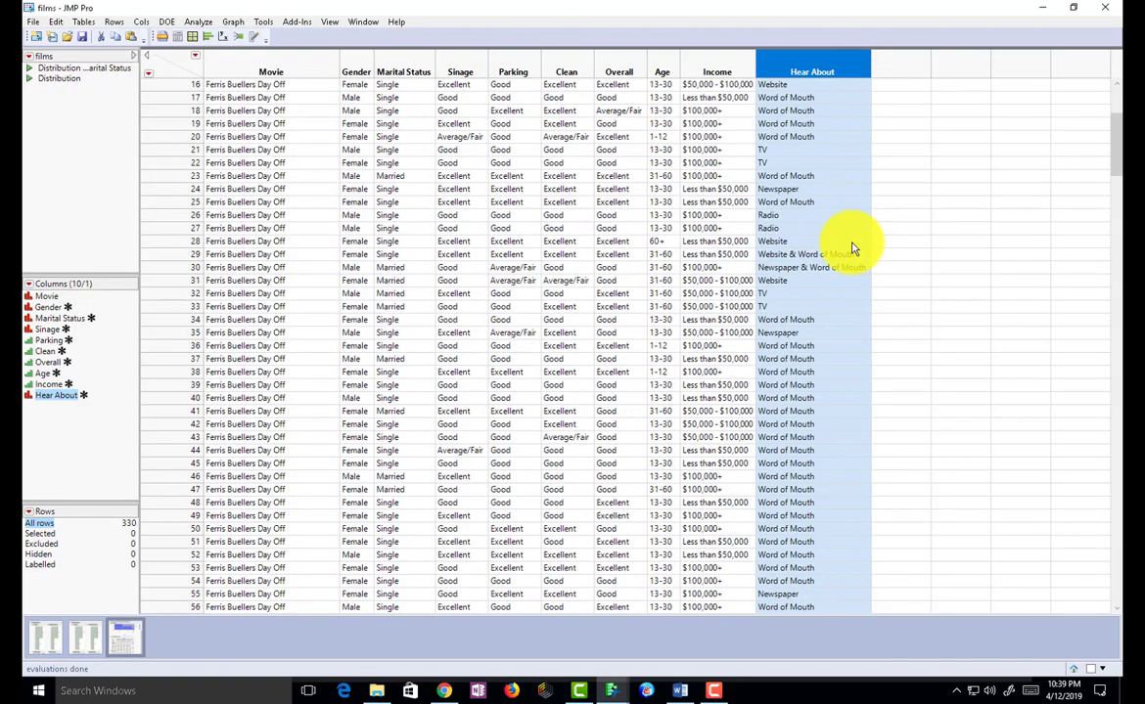
pyautogui.scroll(-11, 847, 254)
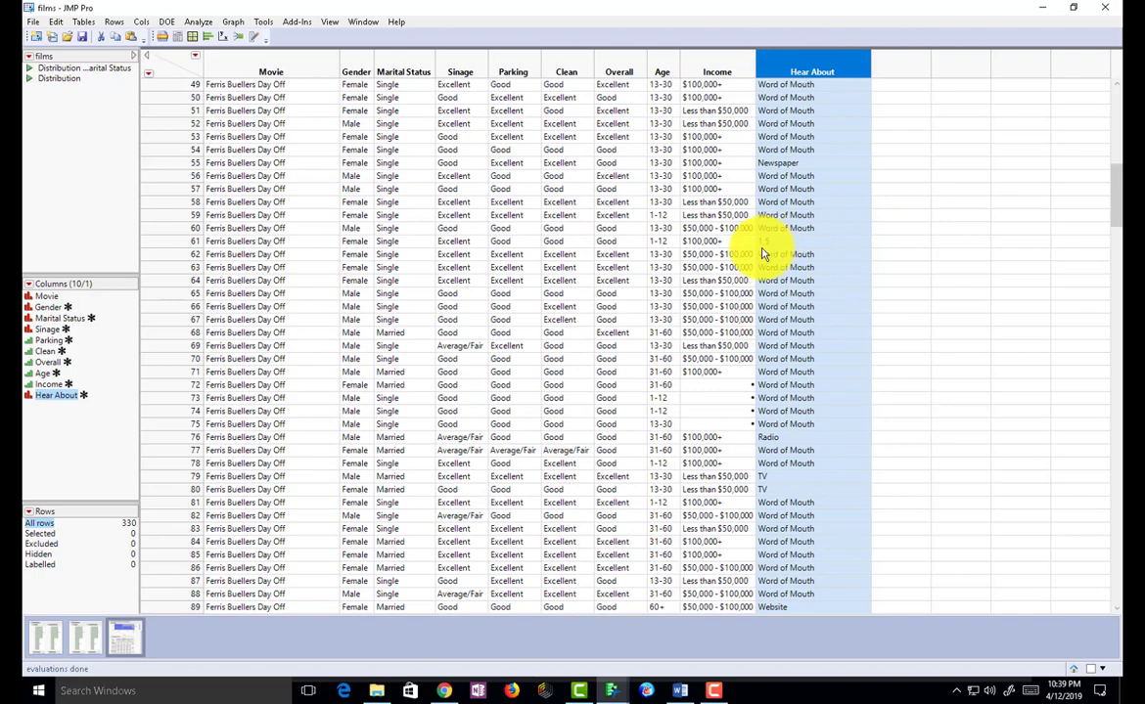
pyautogui.scroll(-20, 763, 254)
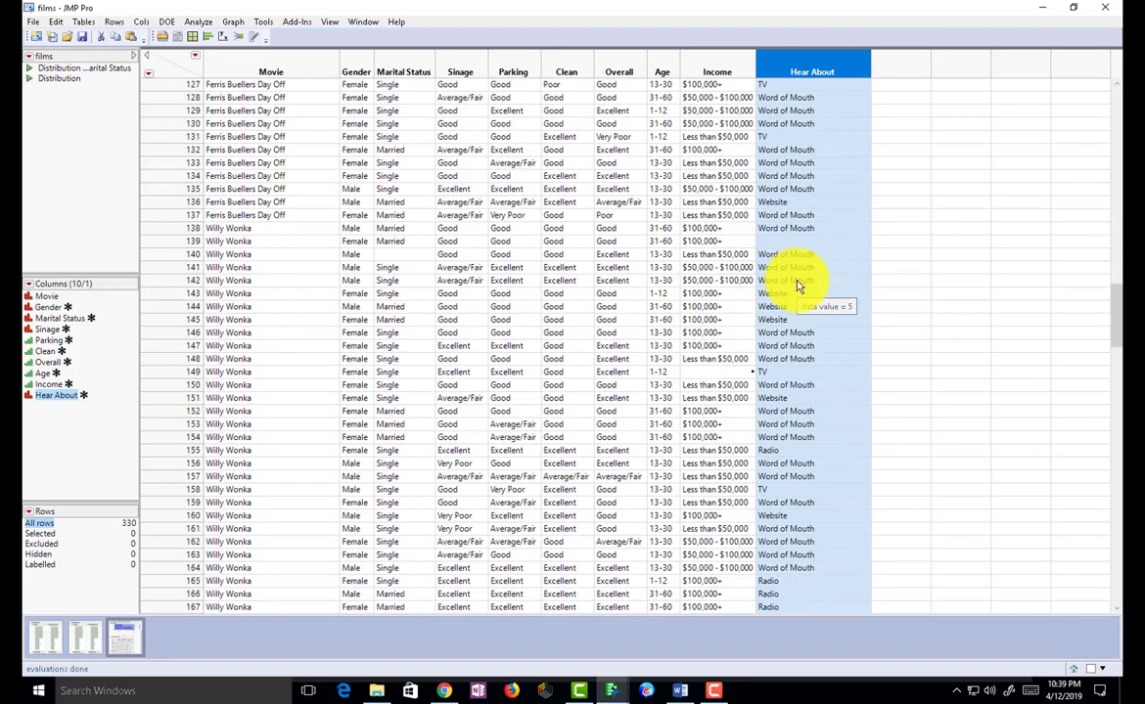
pyautogui.scroll(-20, 797, 284)
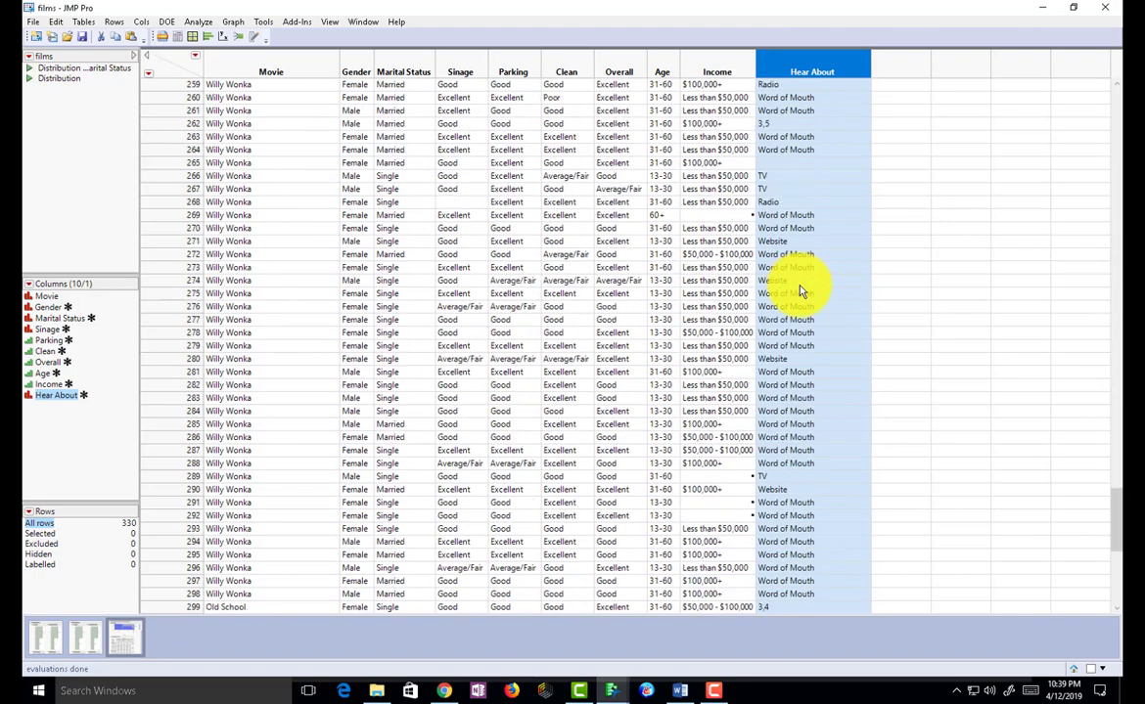
pyautogui.scroll(-11, 799, 290)
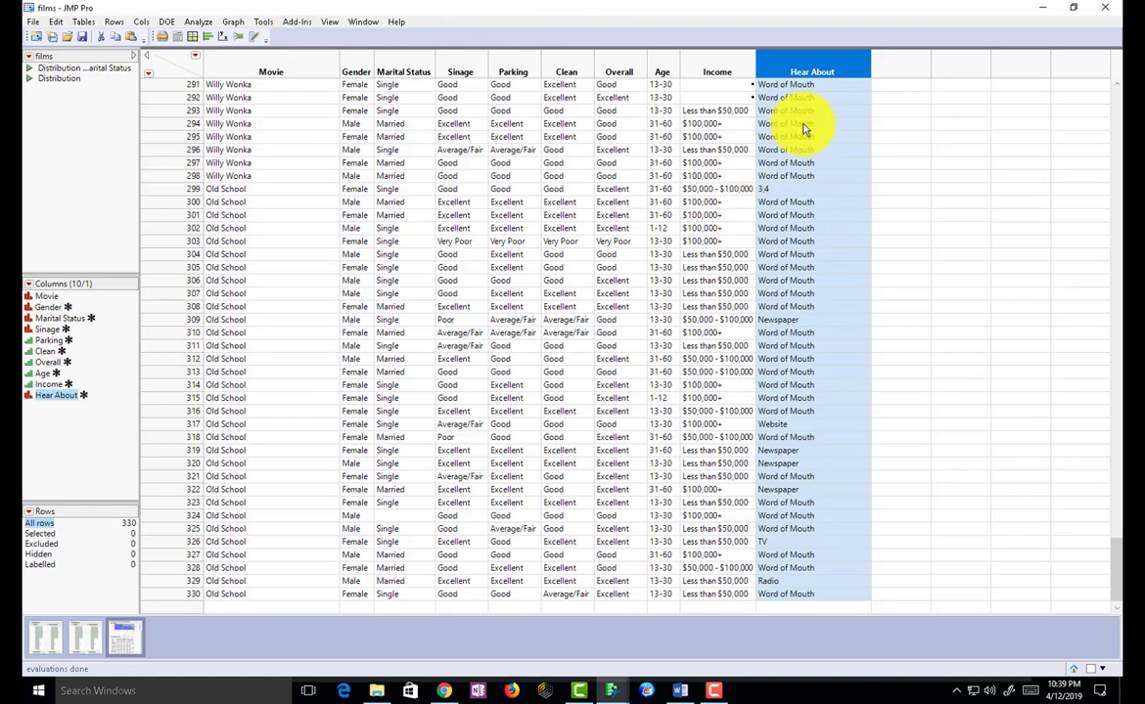
pyautogui.rightClick(815, 71)
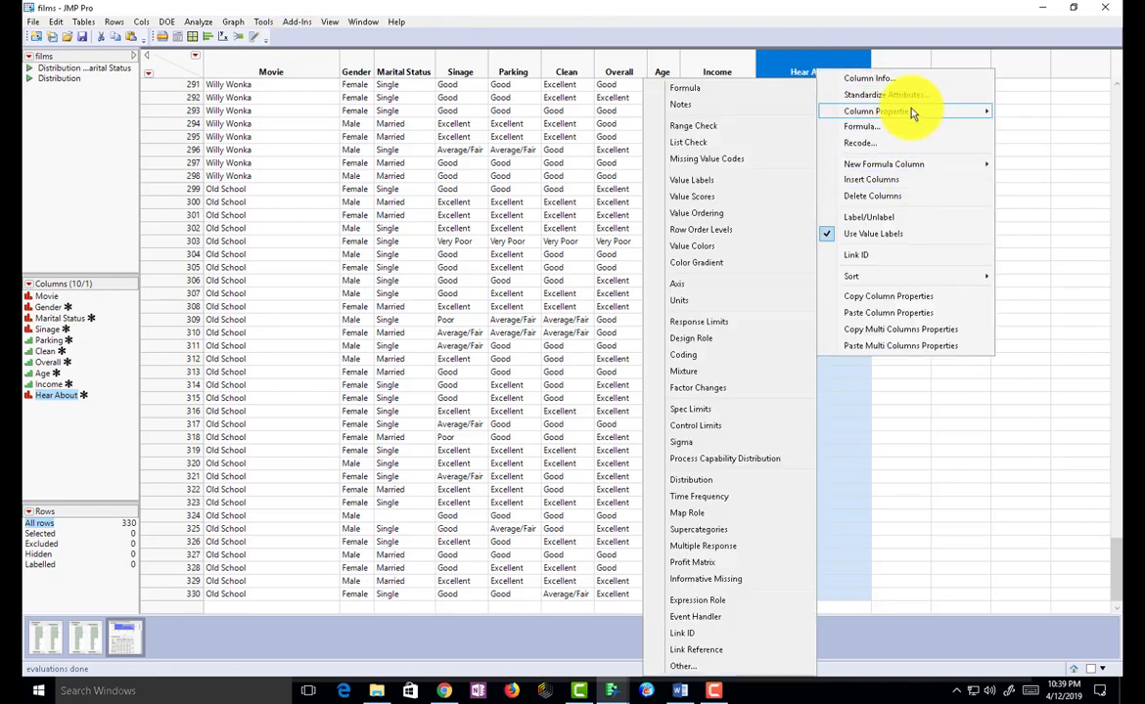
pyautogui.click(898, 95)
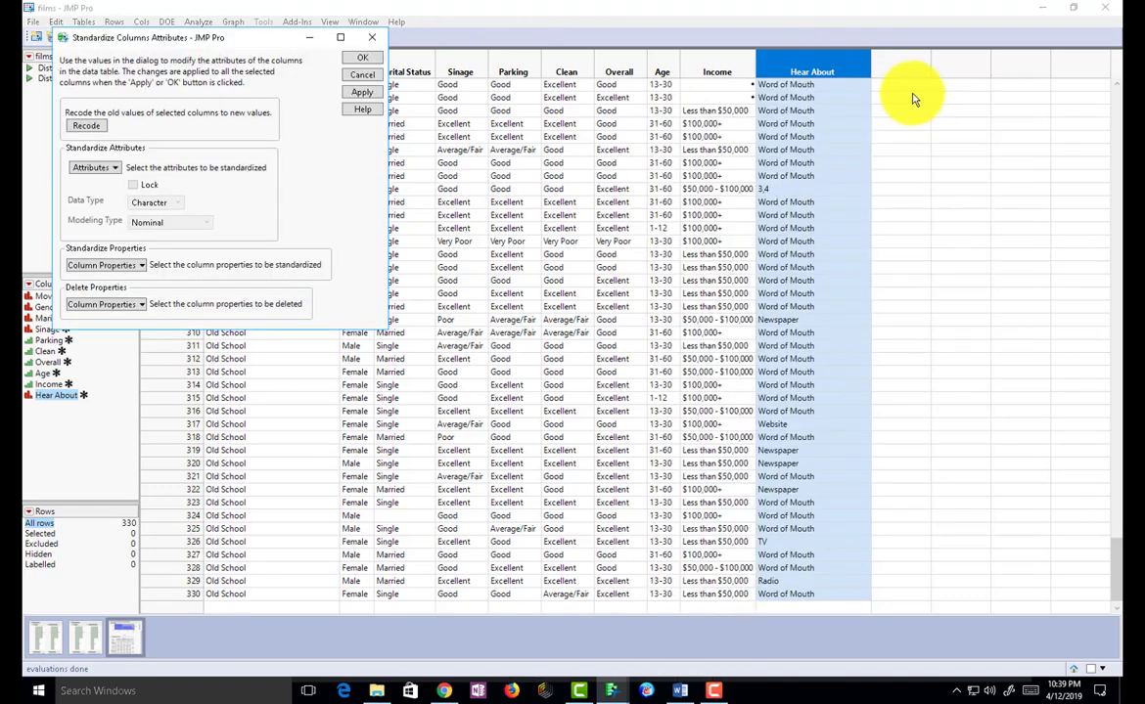
pyautogui.click(120, 272)
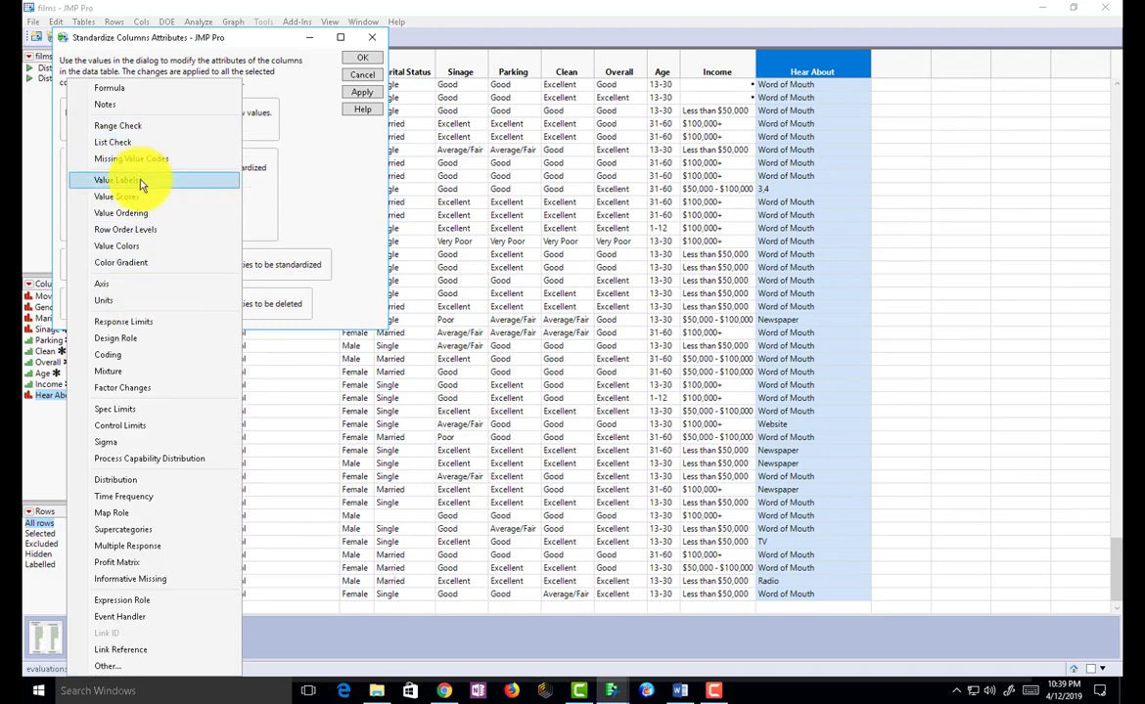
pyautogui.click(140, 182)
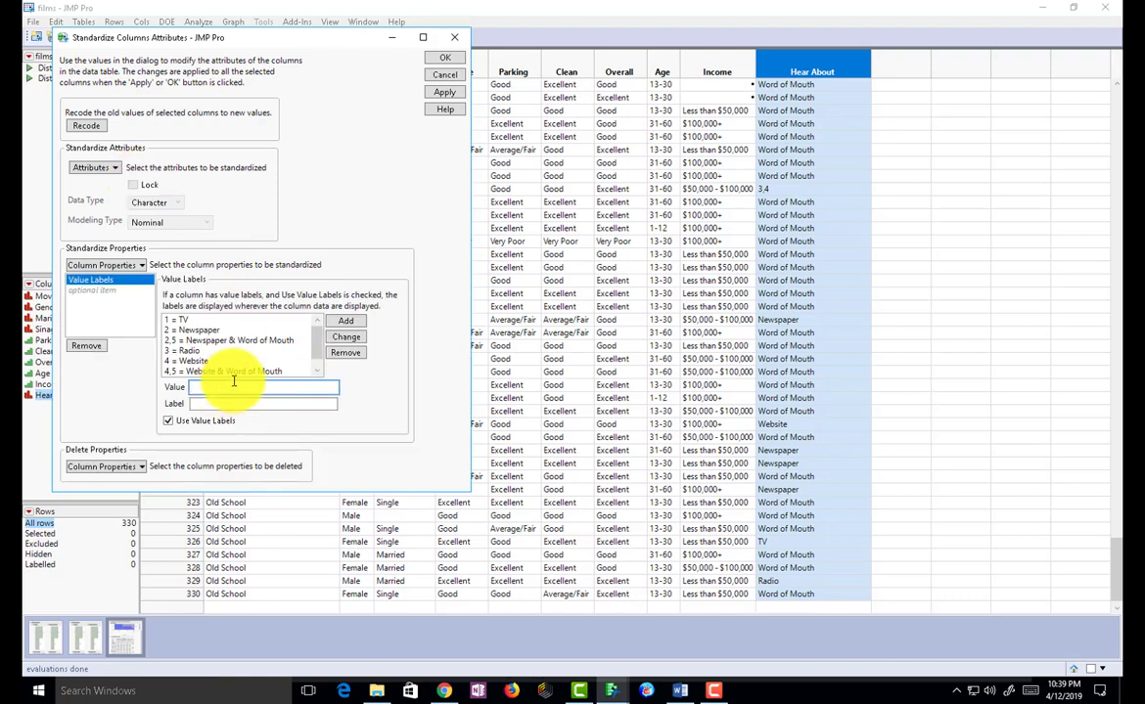
# Step: Add a Hear About value label that shows the combined value 1,5 as TV & Word of Mouth
pyautogui.write('1,5')
pyautogui.click(221, 402)
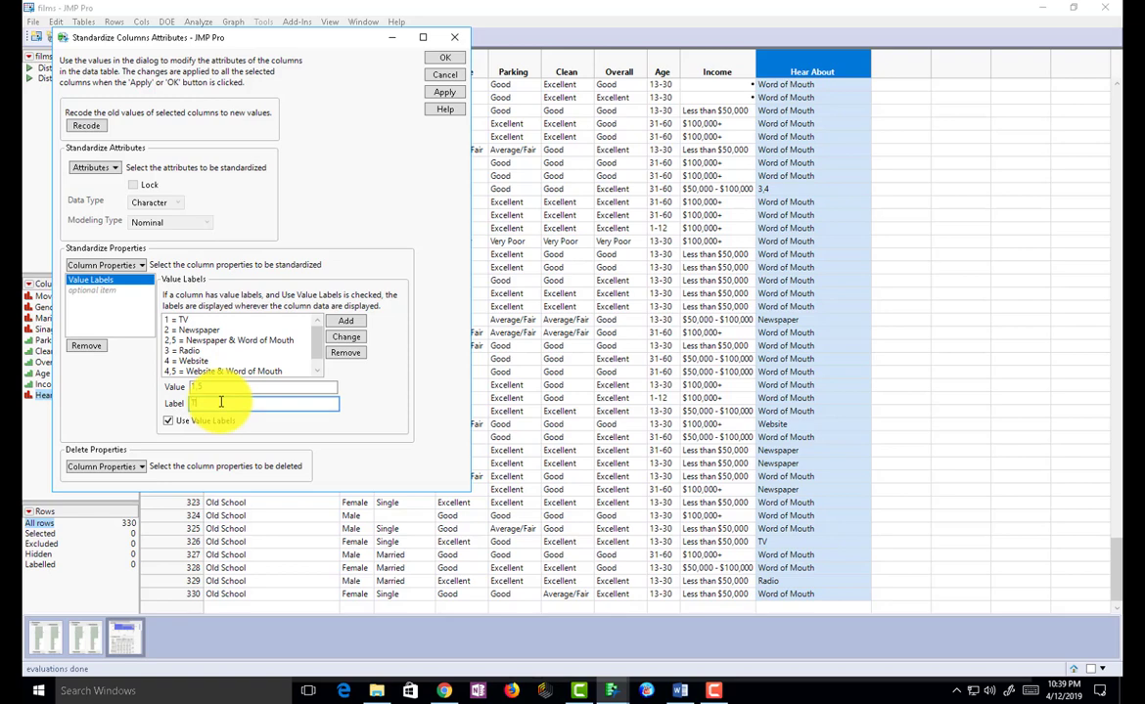
pyautogui.write('TV & Word of Mouth')
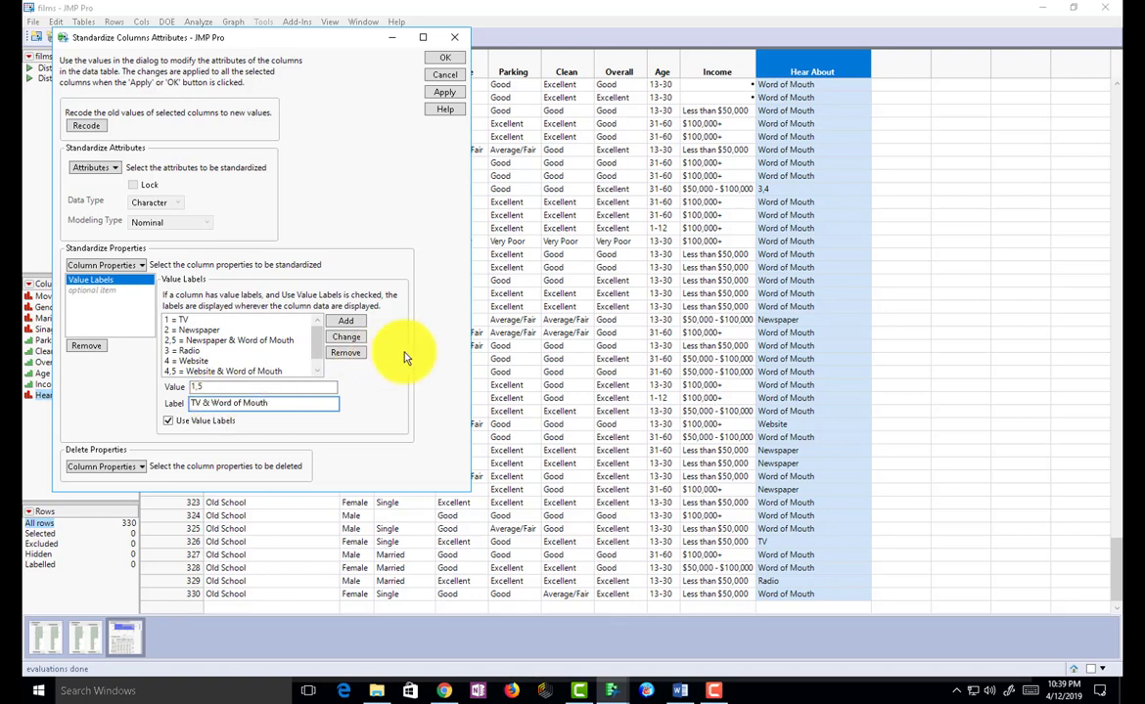
pyautogui.click(345, 322)
# Step: Add the Hear About value label Radio & Website for value 3,4 and apply the labels to the column
pyautogui.click(215, 388)
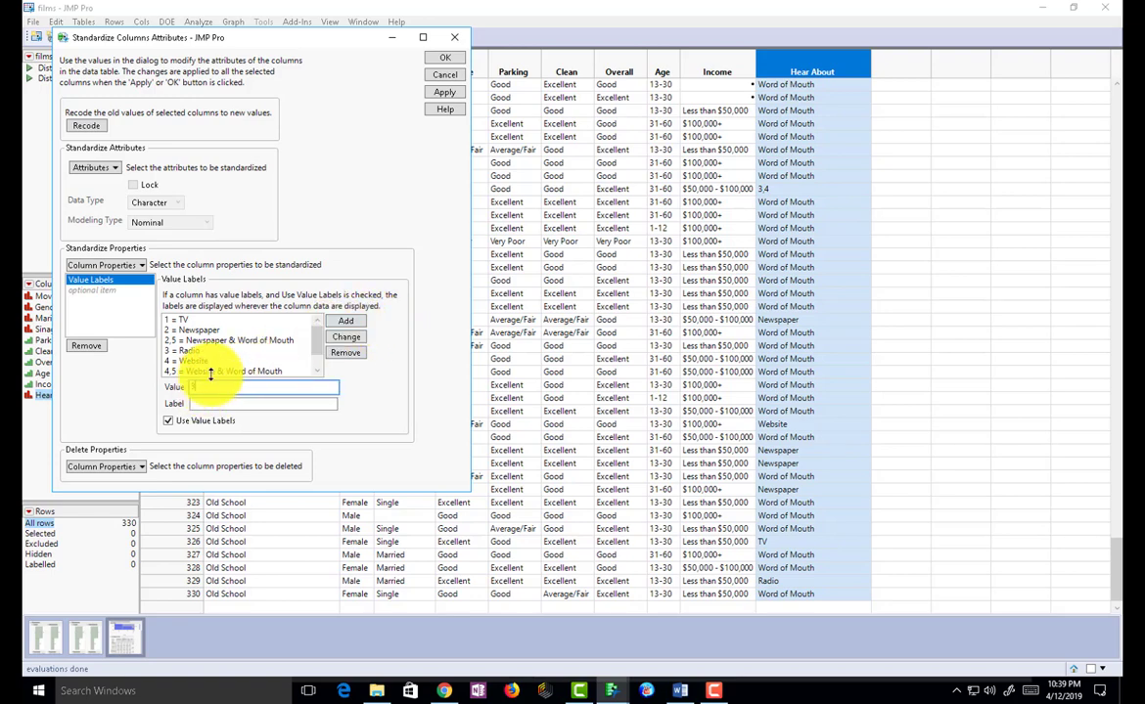
pyautogui.click(204, 402)
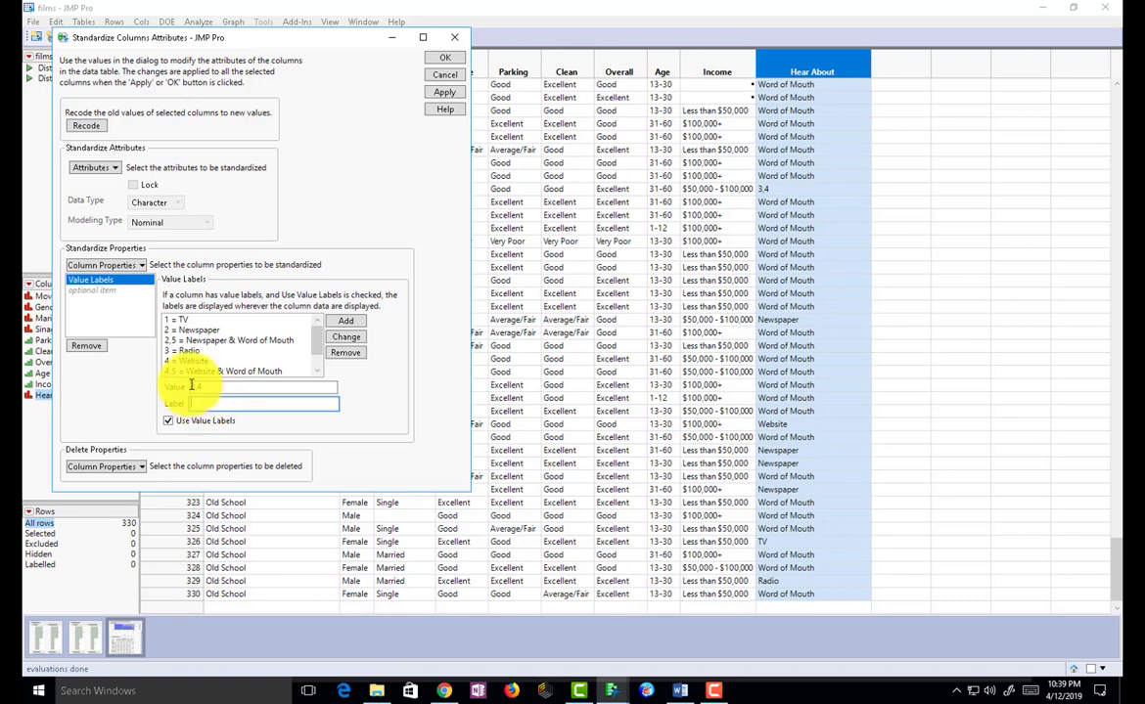
pyautogui.write('Radio & Website')
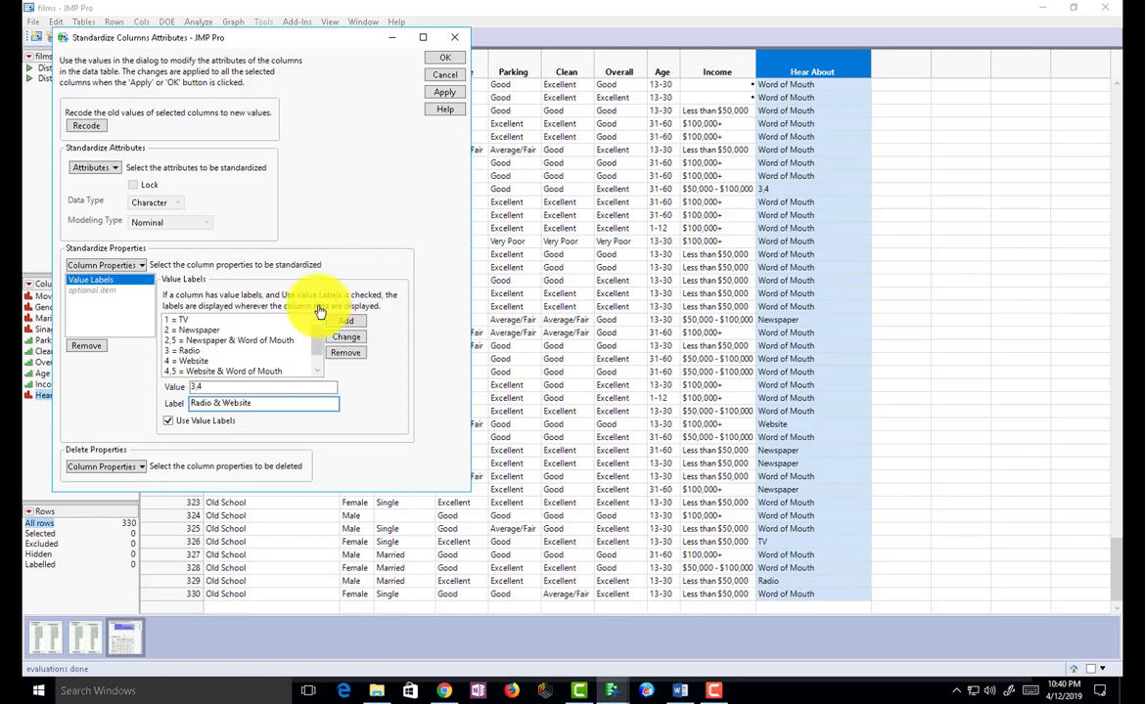
pyautogui.click(344, 322)
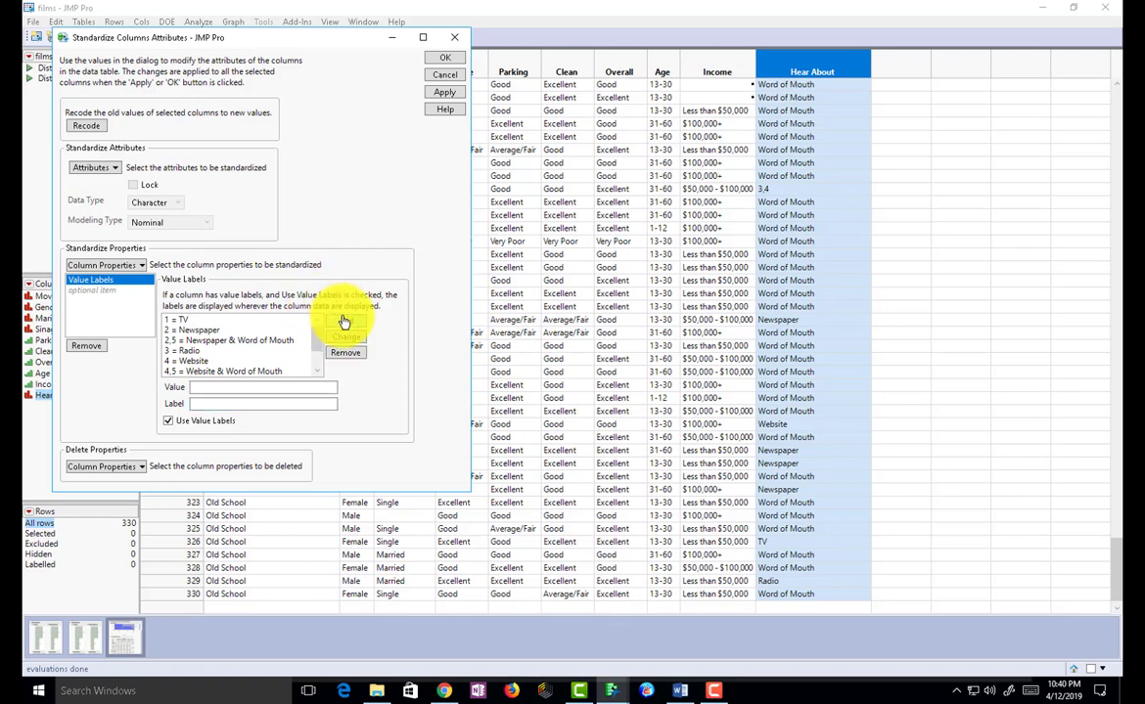
pyautogui.click(444, 58)
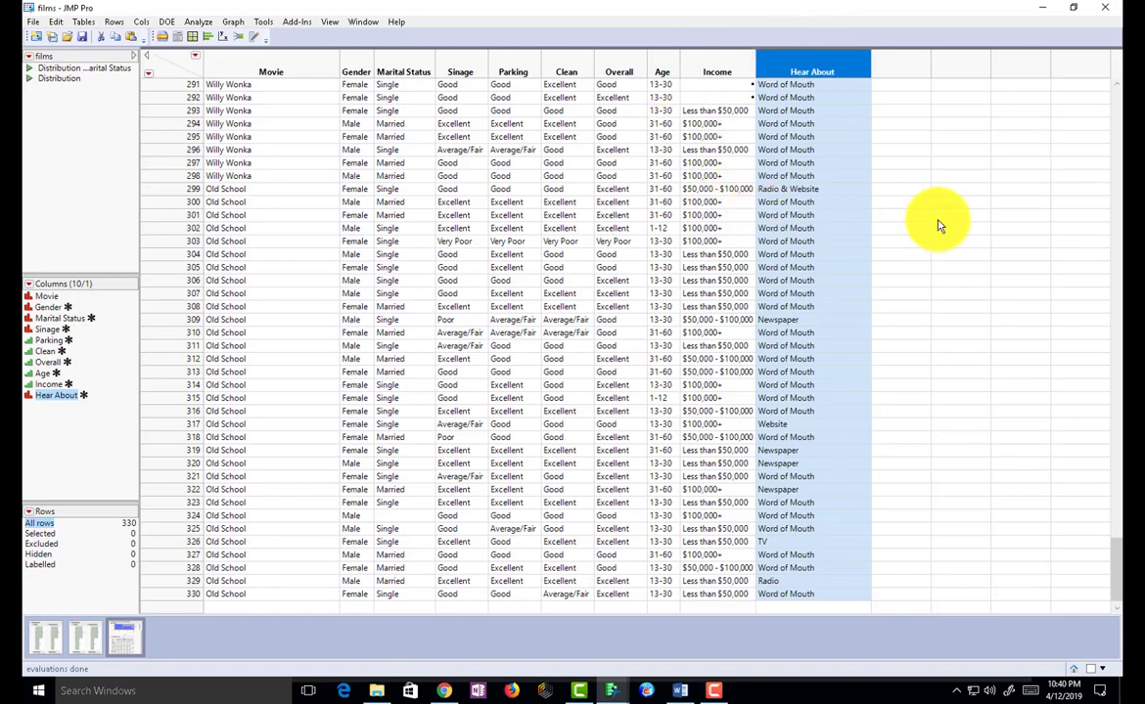
# Step: Look back through the Hear About column for unlabelled combinations and open its Value Labels property through Standardize Attributes
pyautogui.moveTo(1113, 562); pyautogui.dragTo(1121, 440)
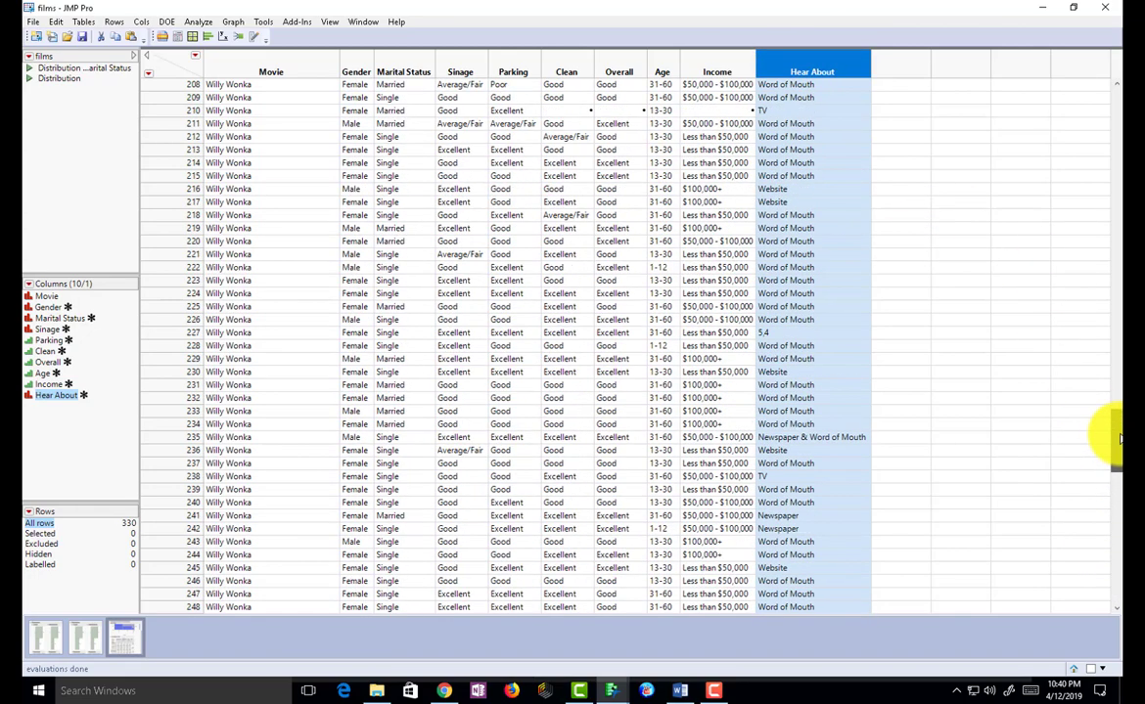
pyautogui.rightClick(808, 65)
pyautogui.click(852, 82)
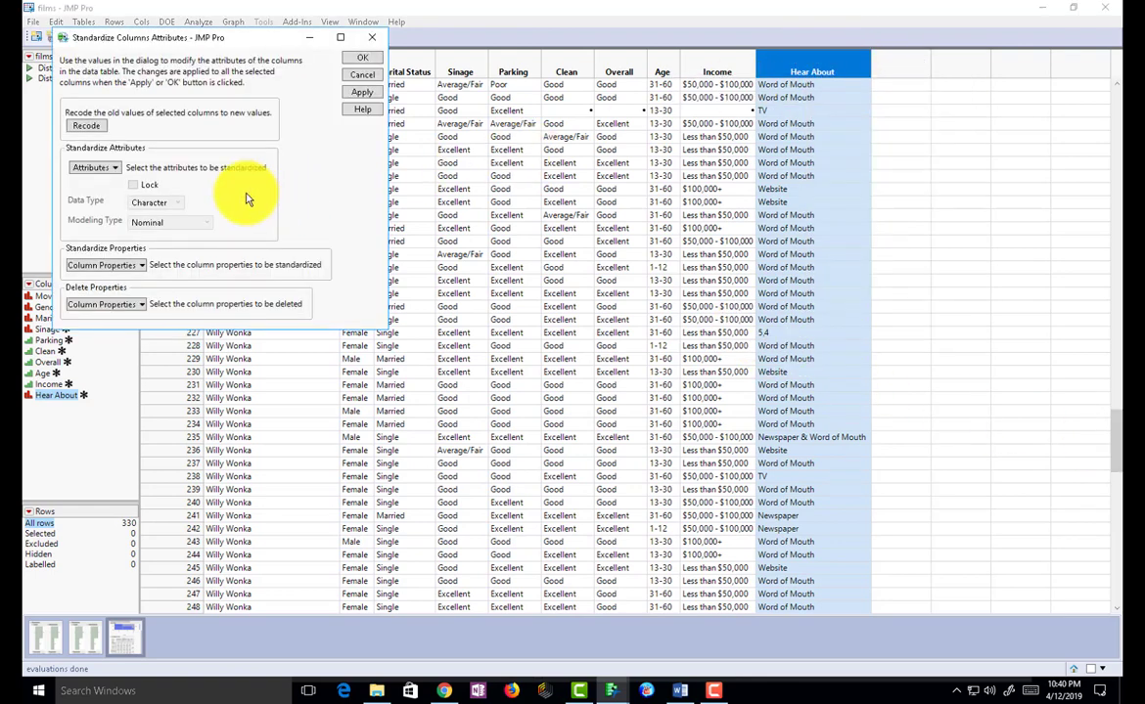
pyautogui.click(135, 264)
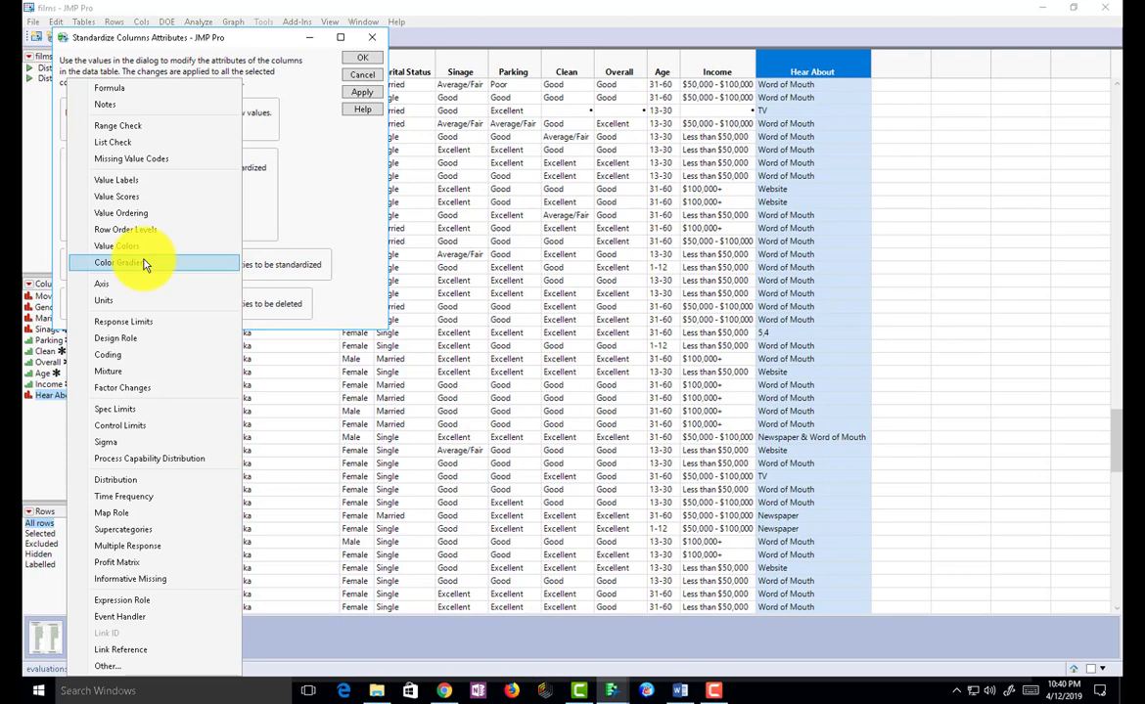
pyautogui.click(137, 181)
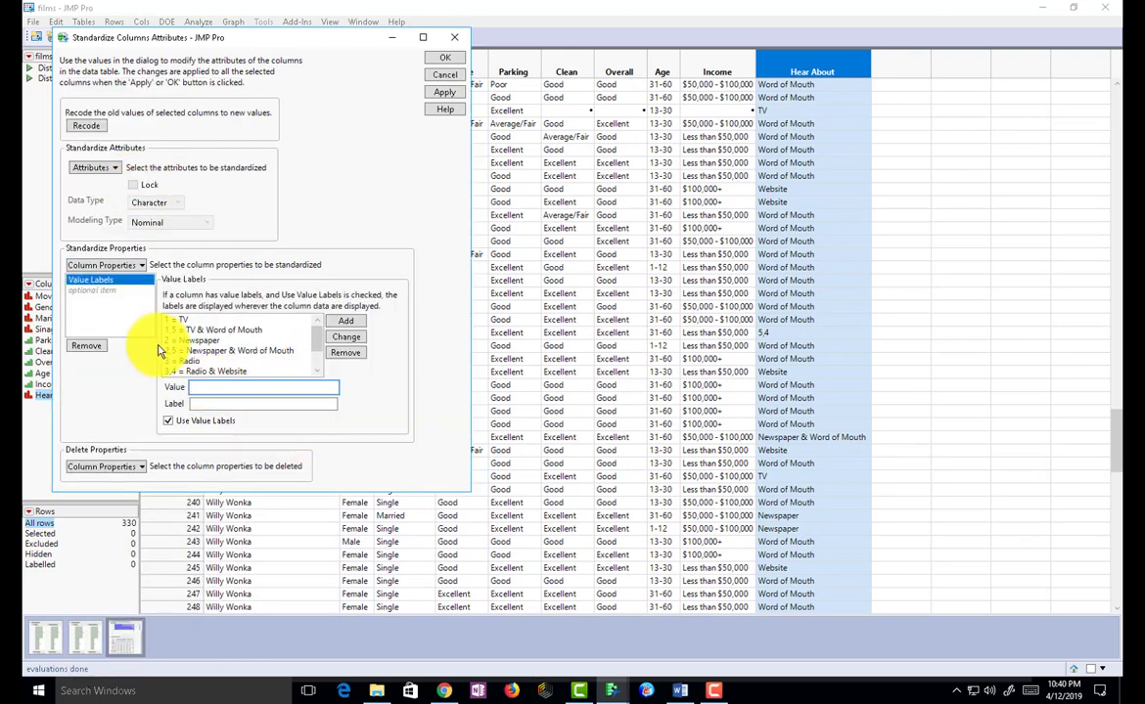
# Step: Add the Hear About value label Wesite & Word of Mouth for value 5,4 and apply the labels to the column
pyautogui.write('5,4')
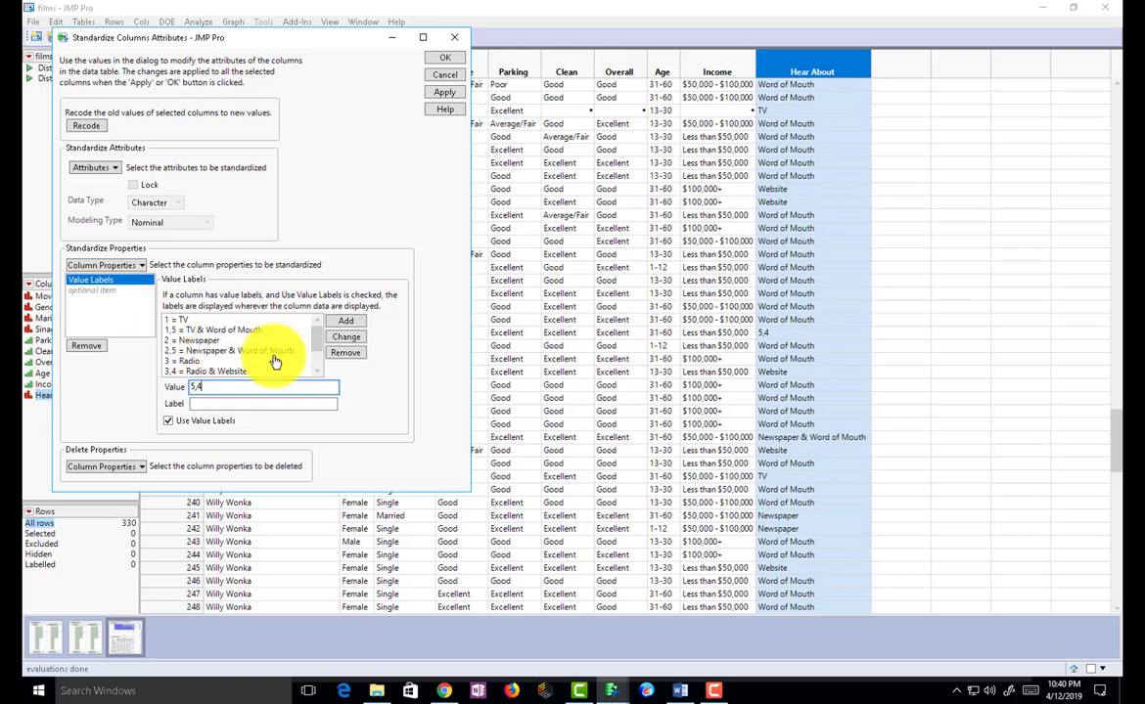
pyautogui.click(200, 402)
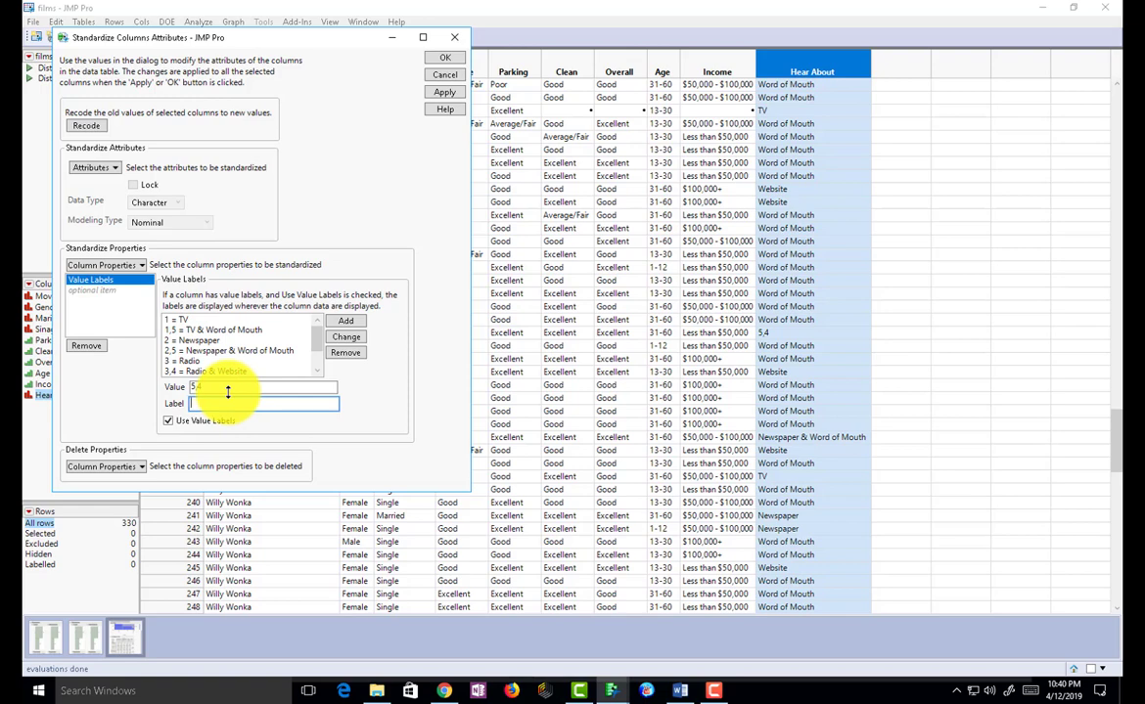
pyautogui.click(316, 372)
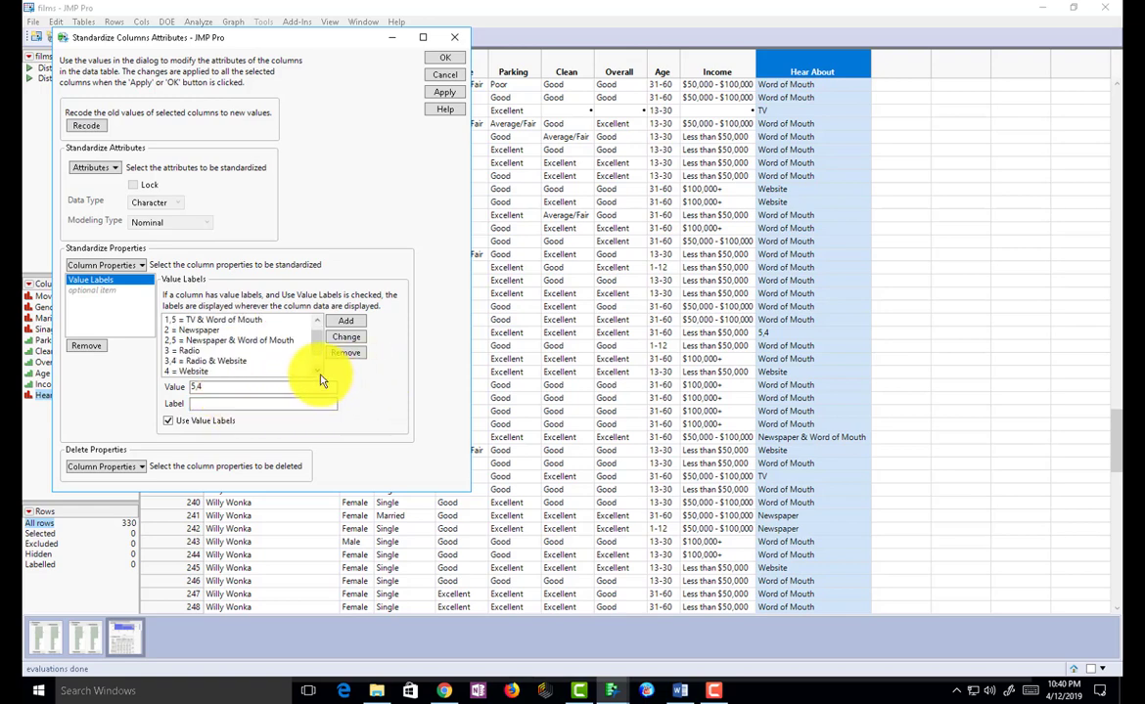
pyautogui.click(316, 372)
pyautogui.click(316, 371)
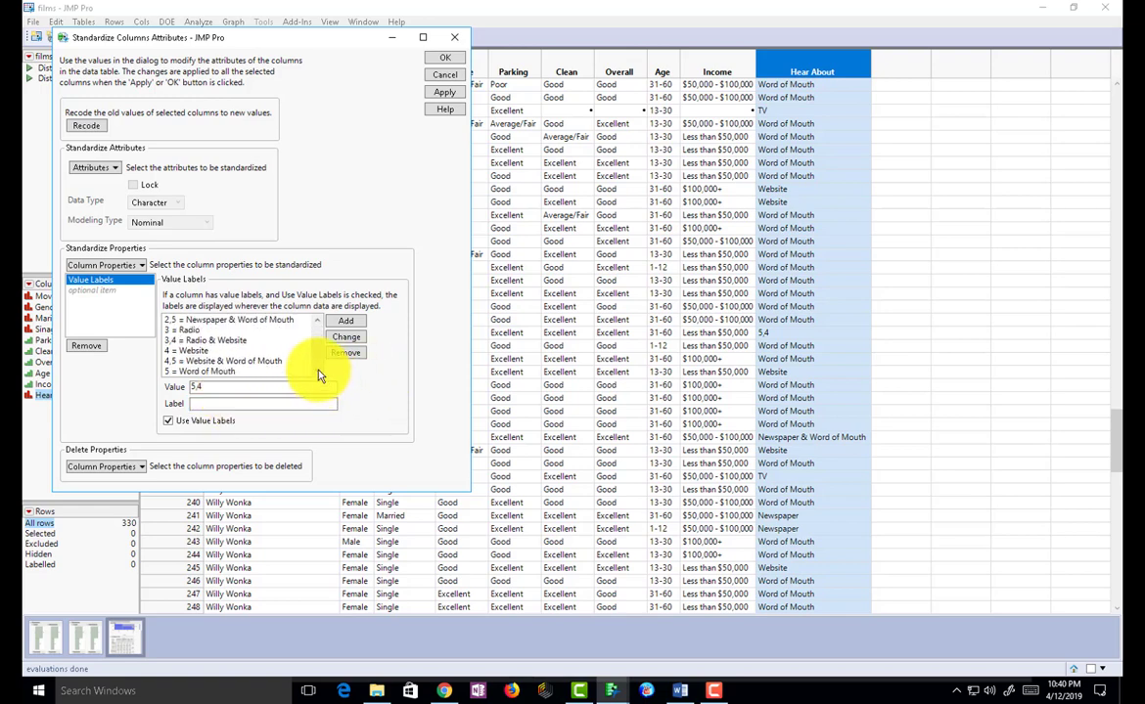
pyautogui.click(210, 404)
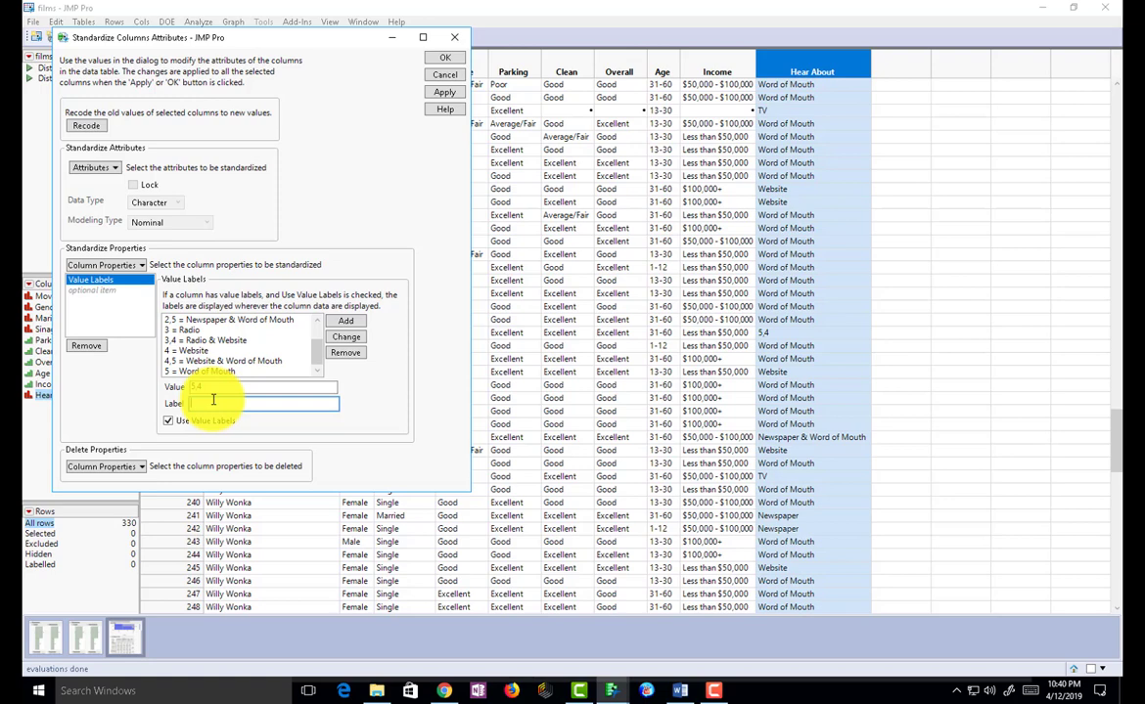
pyautogui.write('Website & Word of Mouth')
pyautogui.click(343, 322)
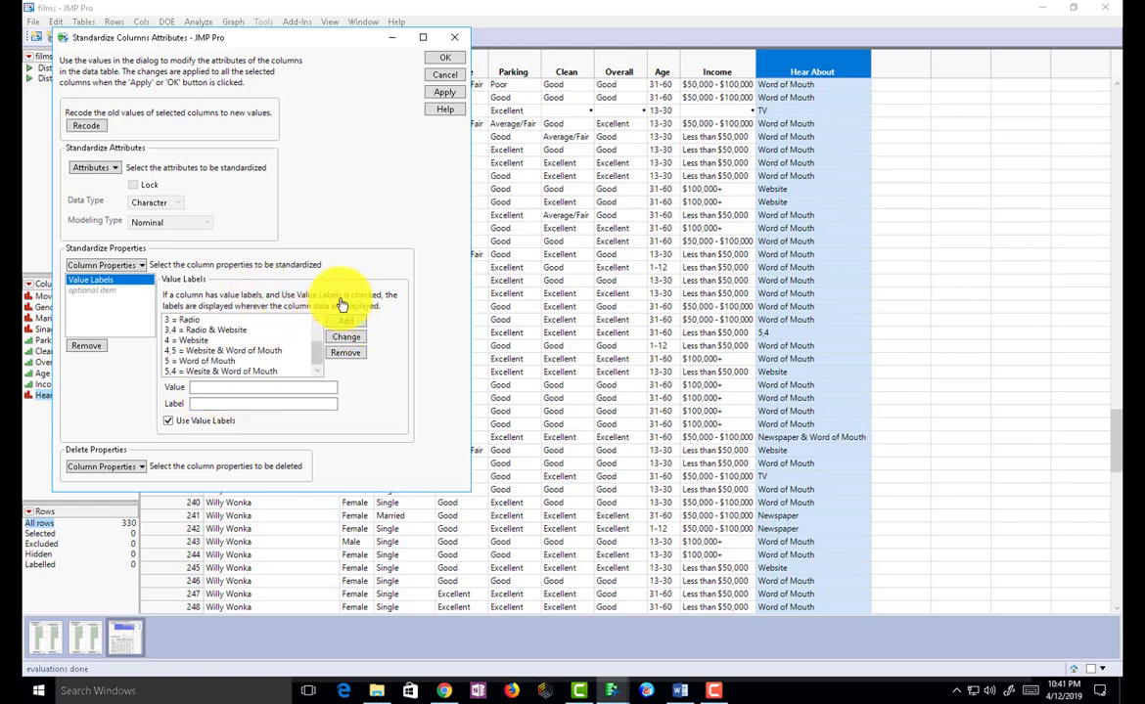
pyautogui.click(445, 59)
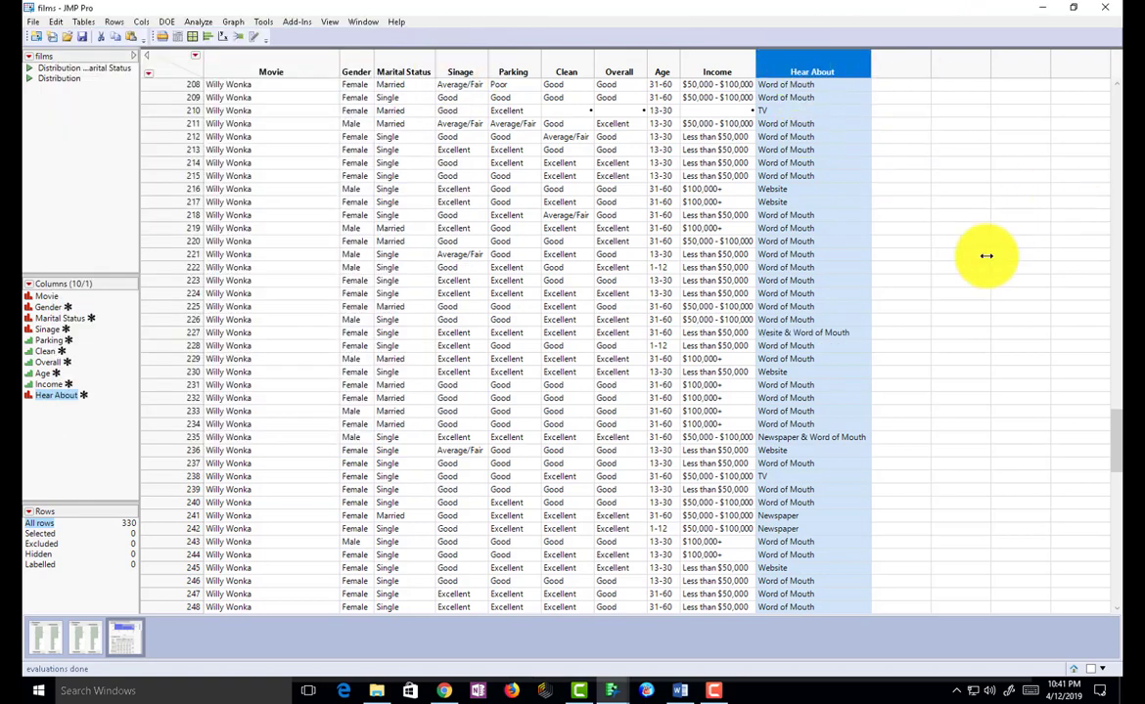
# Step: Run a Distribution of Age, Income and Hear About to check for unlabelled Hear About codes, and close the report
pyautogui.scroll(13, 986, 256)
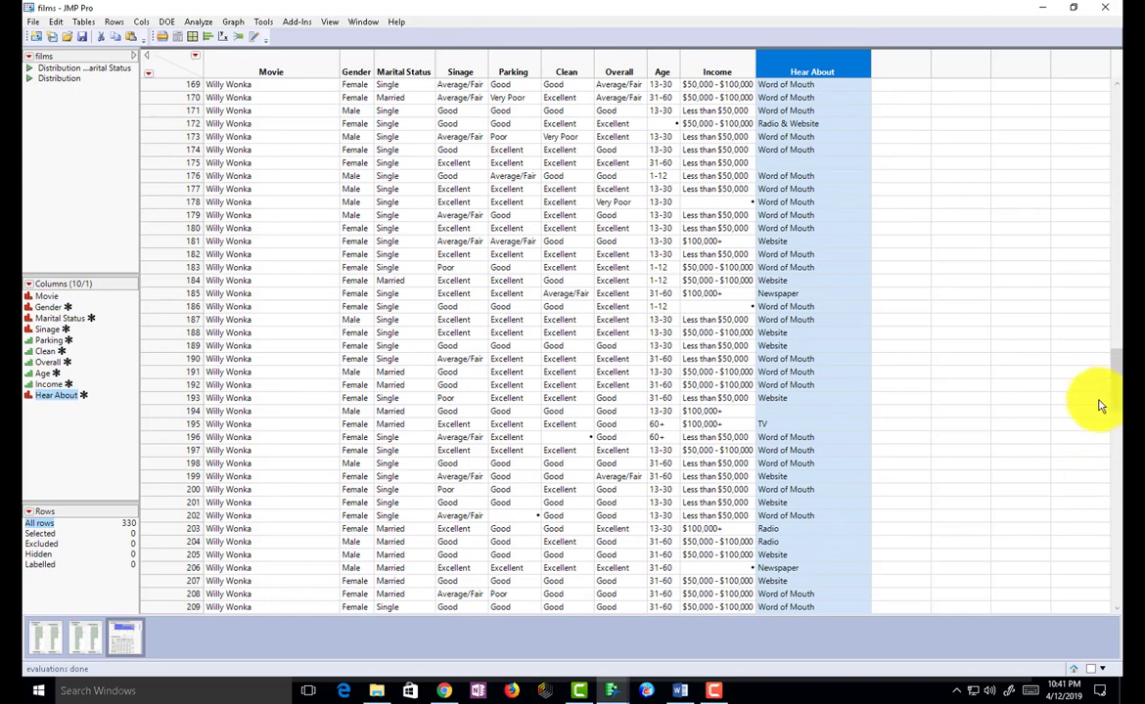
pyautogui.scroll(18, 1104, 383)
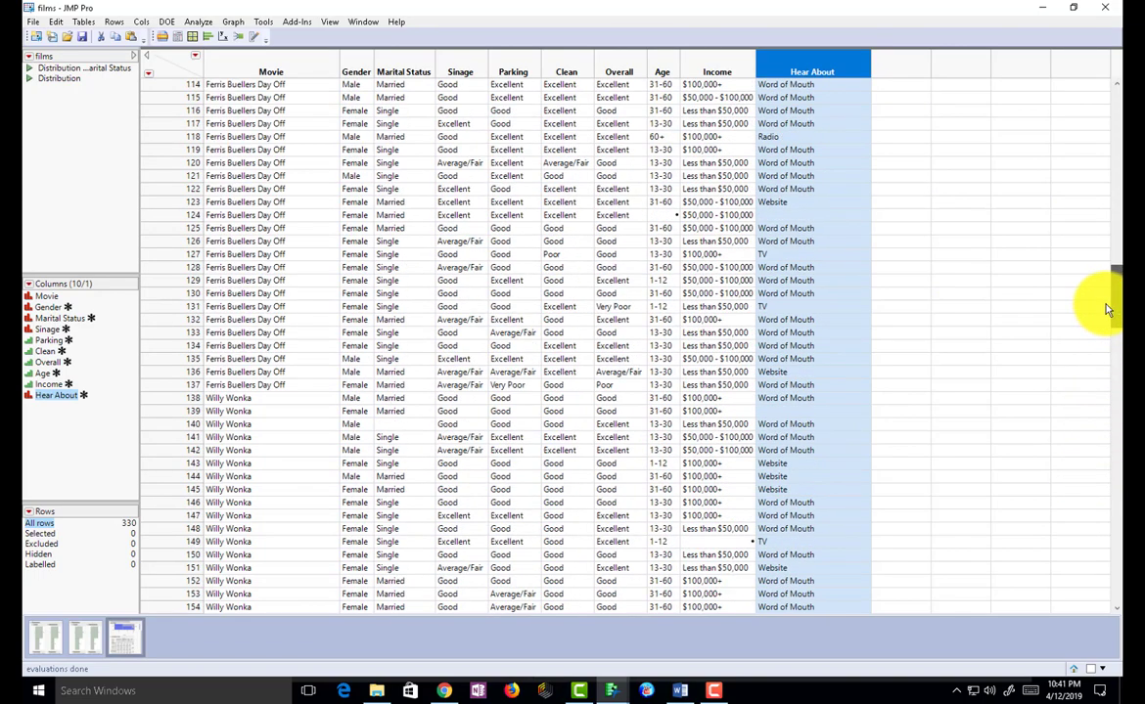
pyautogui.scroll(20, 1105, 309)
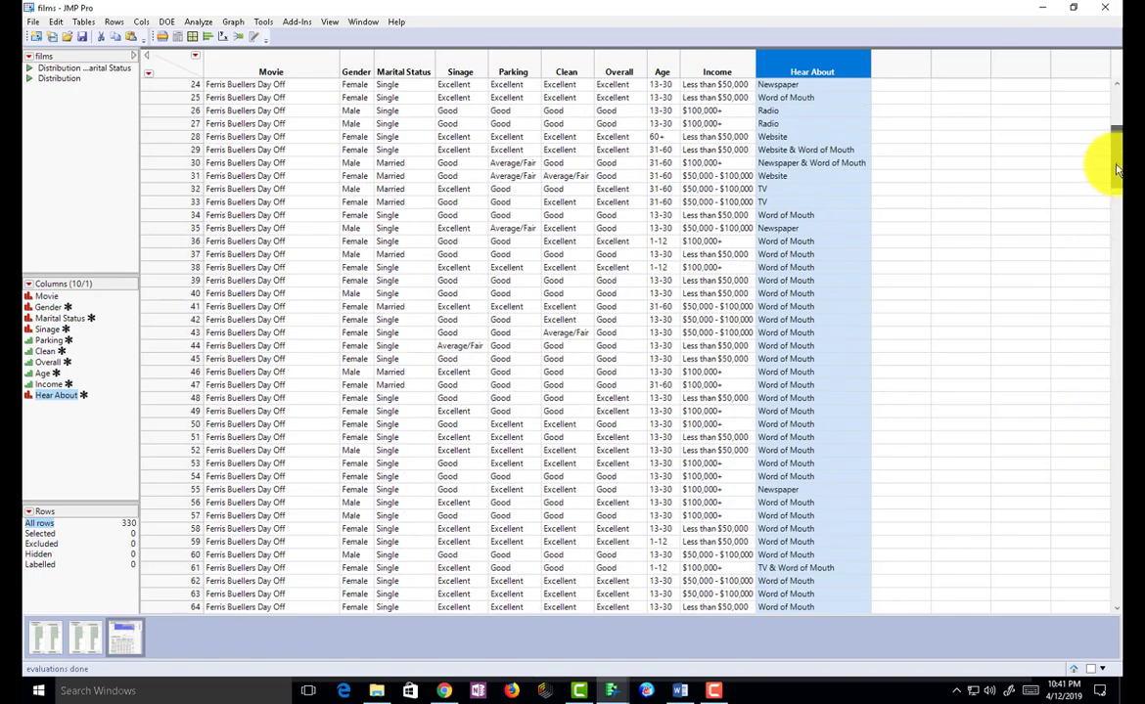
pyautogui.moveTo(1115, 170); pyautogui.dragTo(1103, 115)
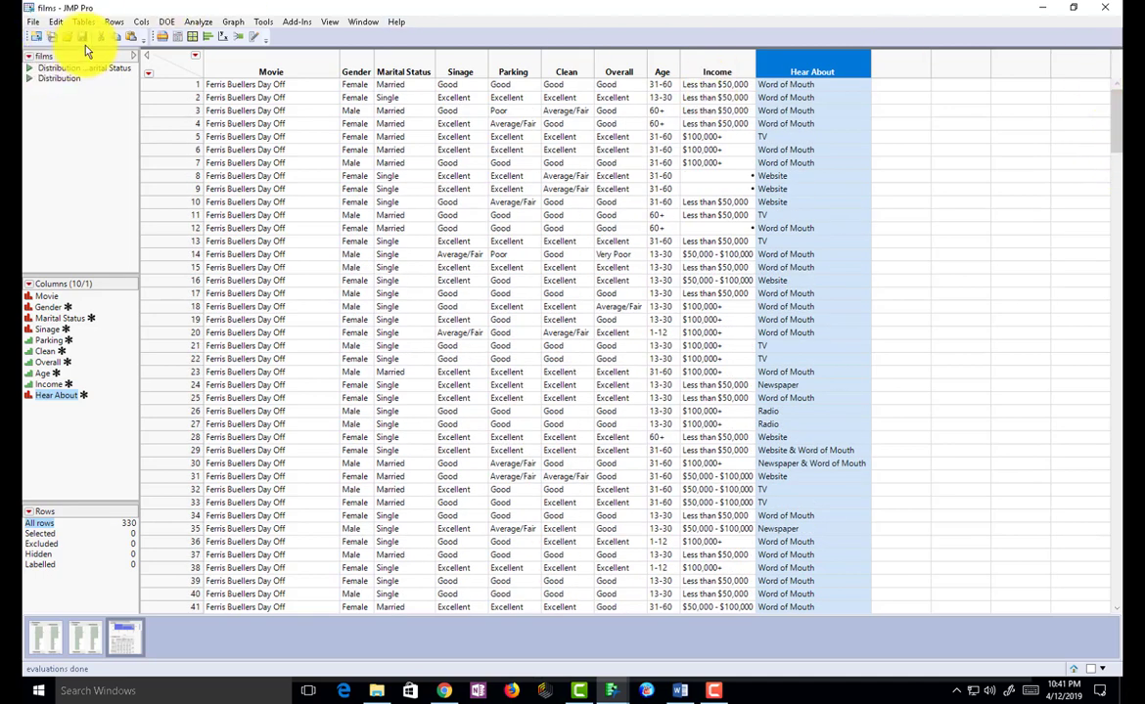
pyautogui.click(200, 24)
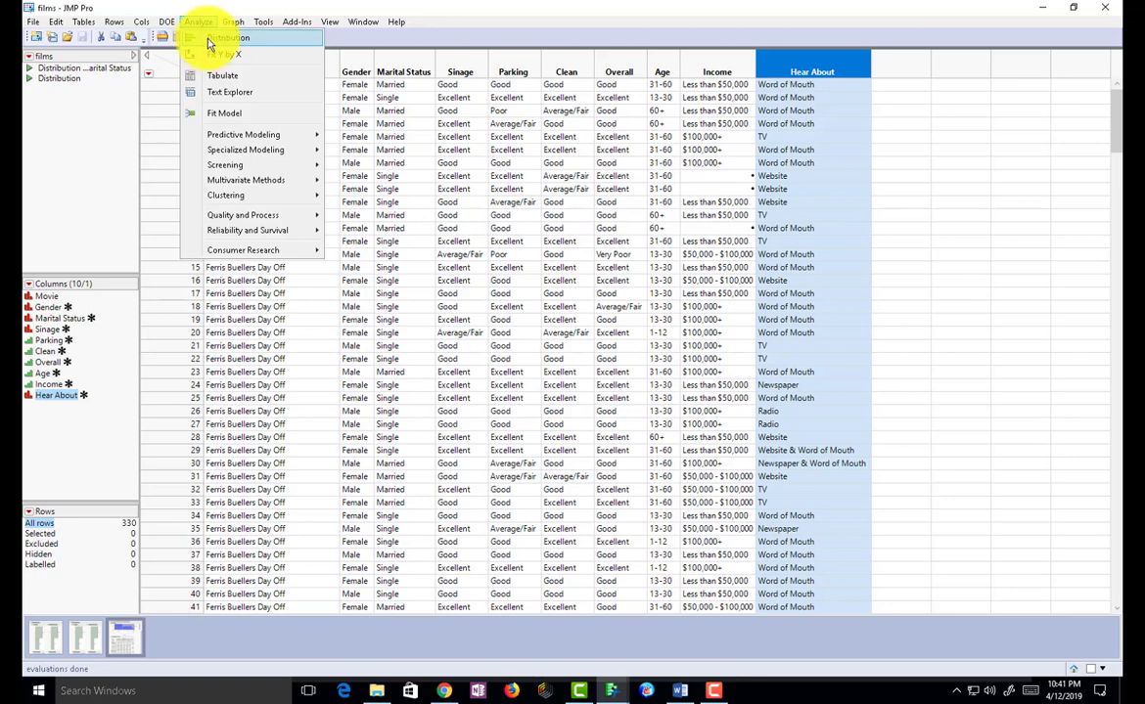
pyautogui.click(217, 37)
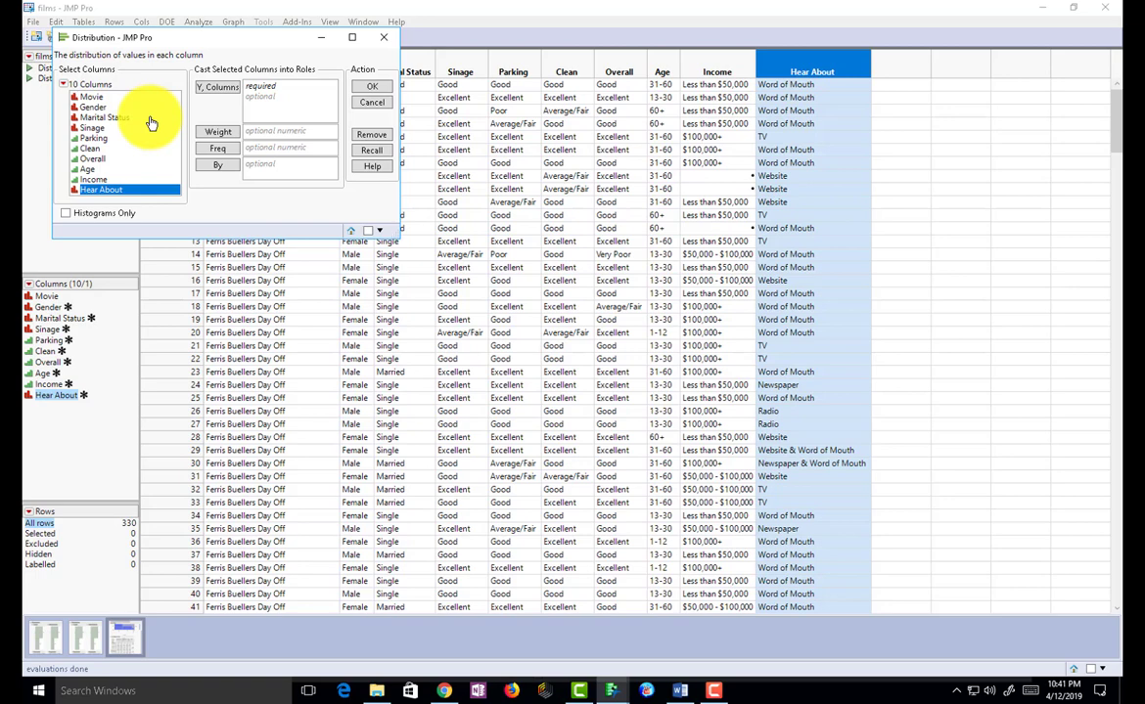
pyautogui.click(93, 159)
pyautogui.click(95, 170)
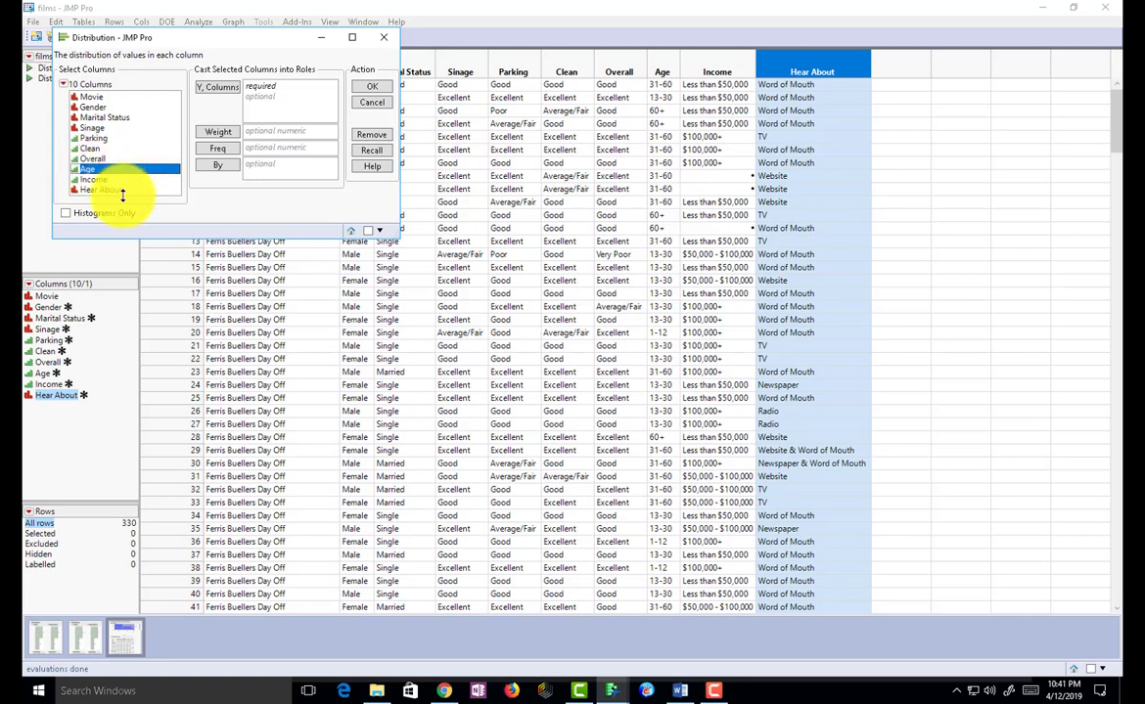
pyautogui.keyDown('shift'); pyautogui.click(111, 191); pyautogui.keyUp('shift')
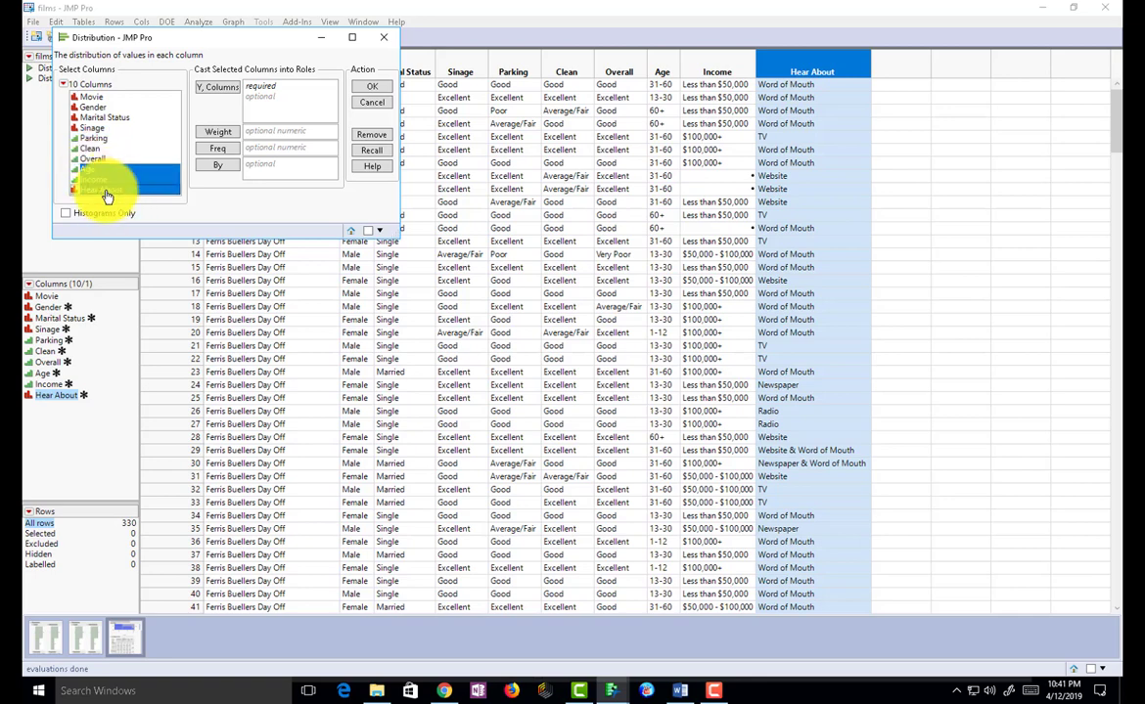
pyautogui.click(219, 88)
pyautogui.click(358, 90)
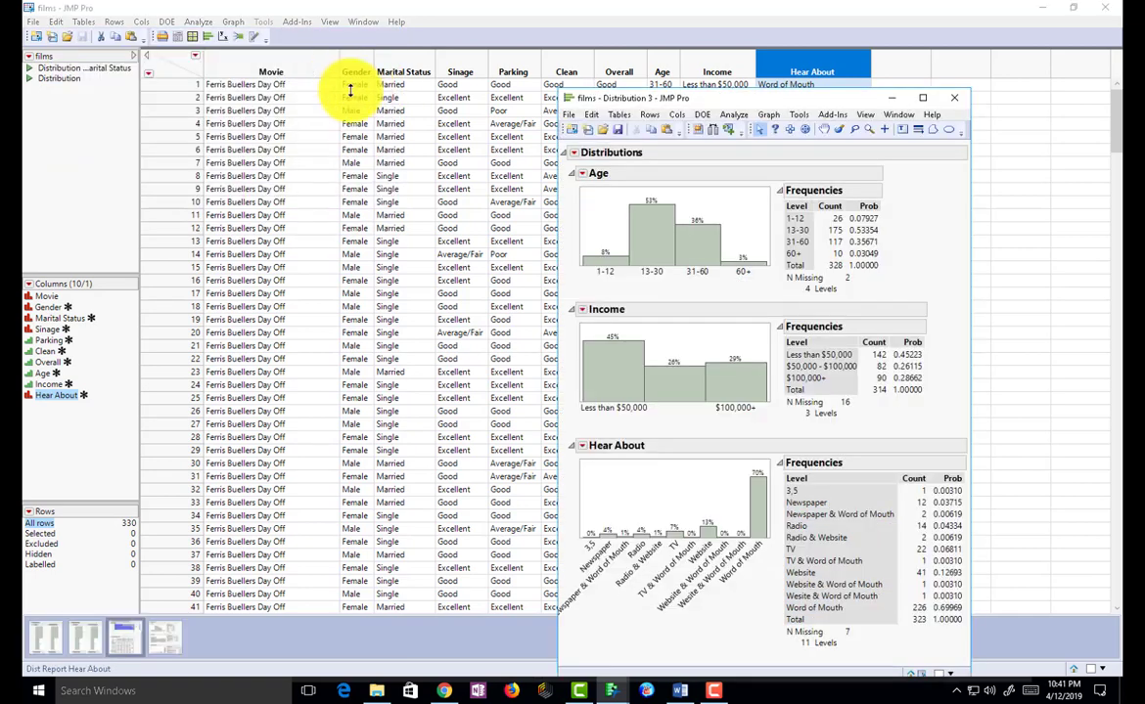
pyautogui.moveTo(710, 98); pyautogui.dragTo(380, 34)
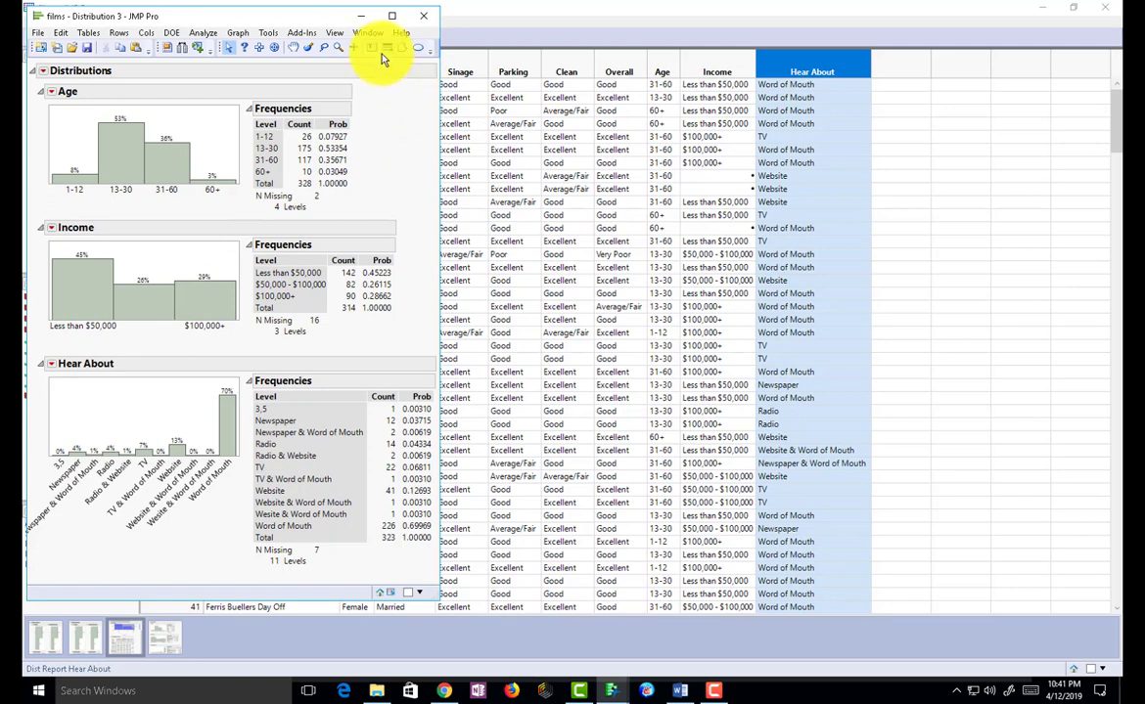
pyautogui.click(427, 17)
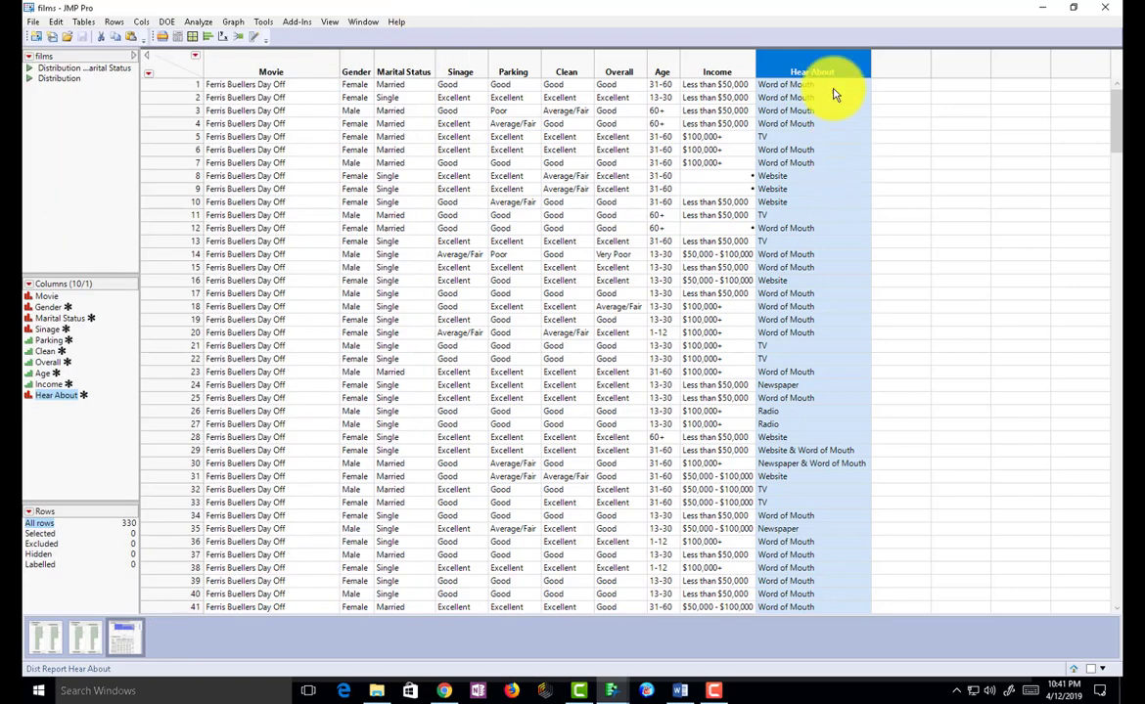
# Step: Add the Hear About value label Radio &Word of Mouth for value 3,5 through Standardize Attributes and apply it to the column
pyautogui.rightClick(802, 64)
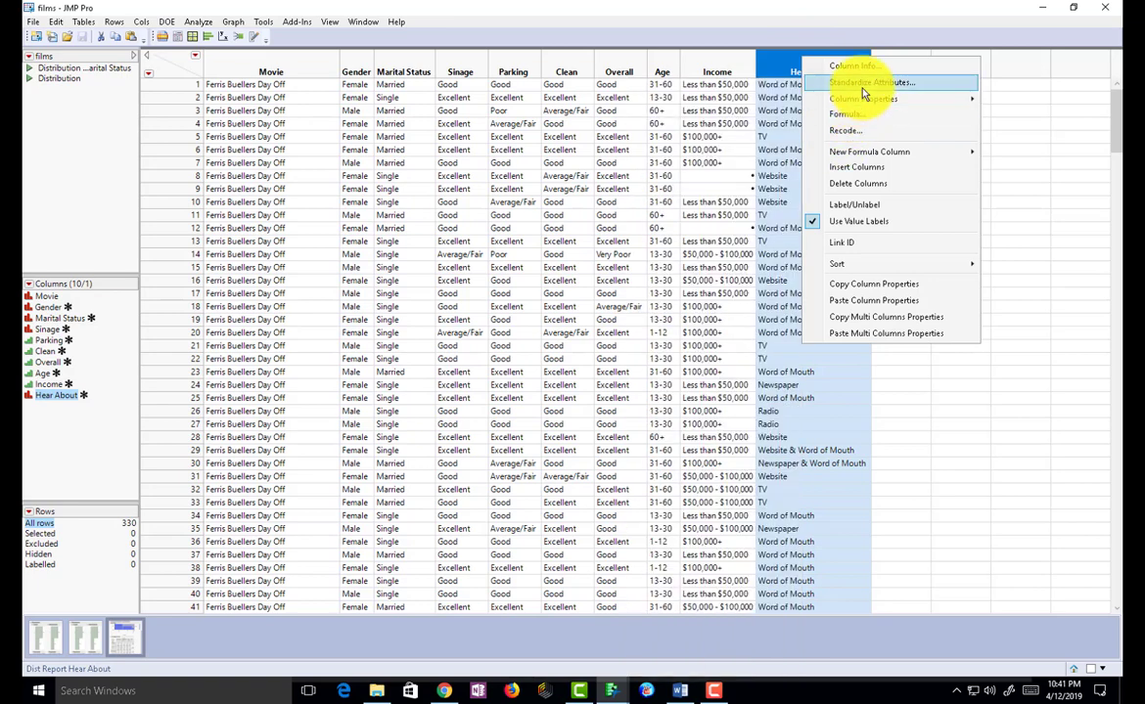
pyautogui.click(851, 82)
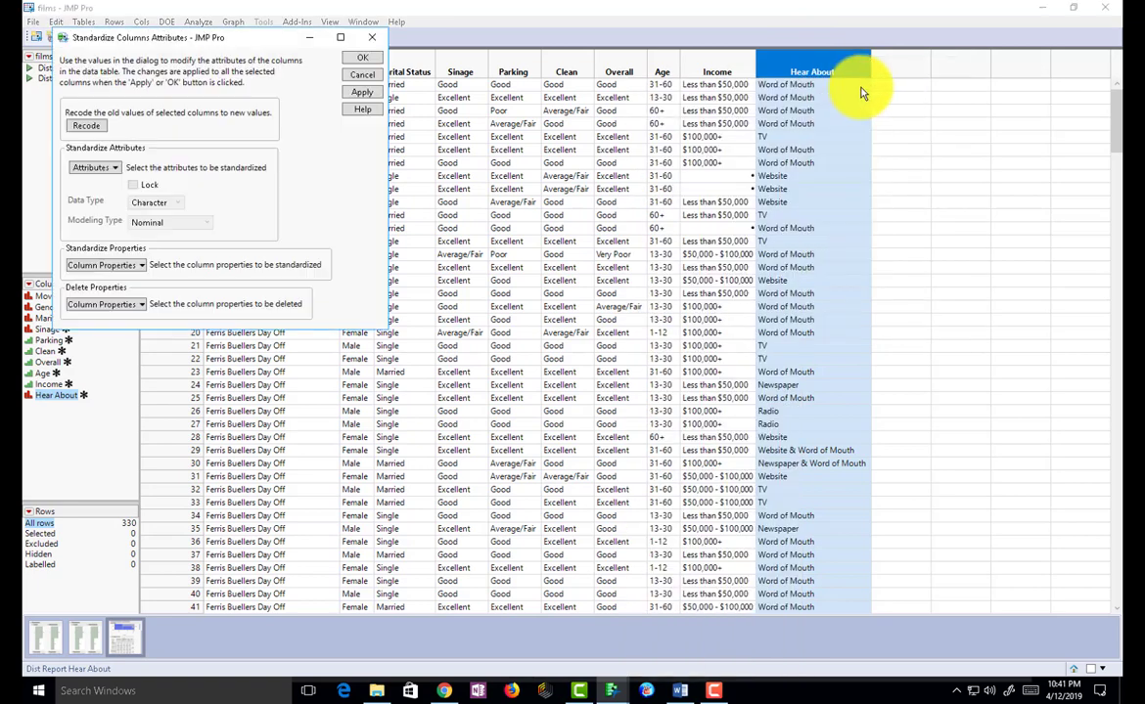
pyautogui.click(140, 264)
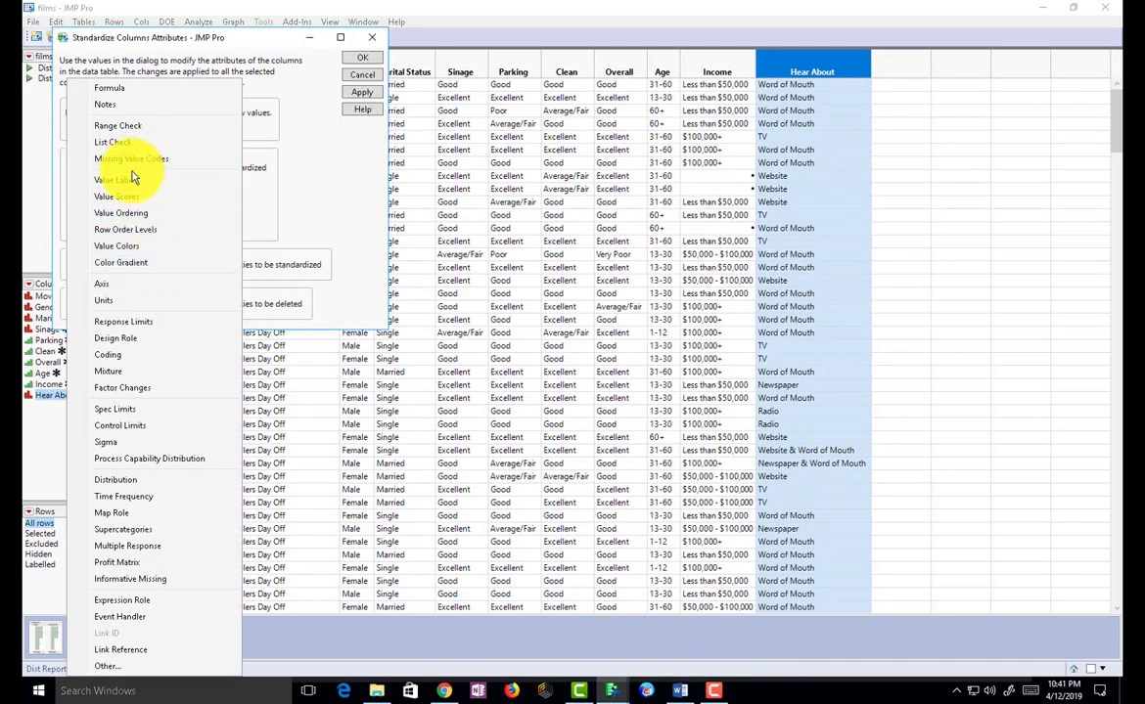
pyautogui.click(131, 180)
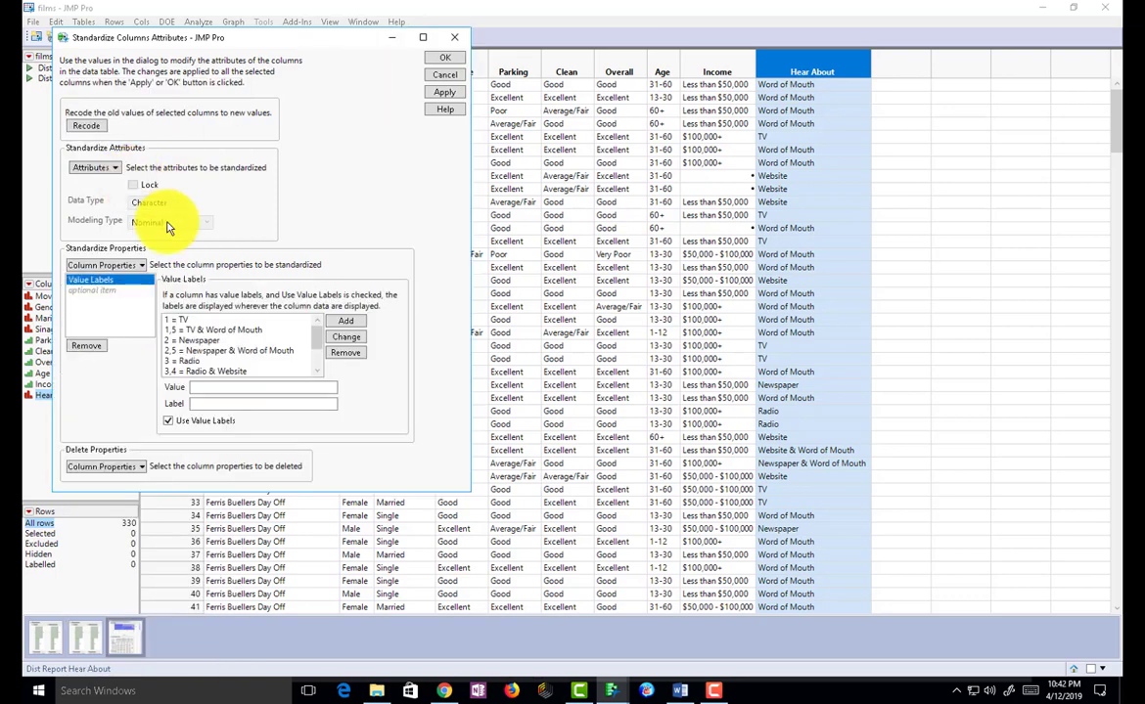
pyautogui.click(220, 388)
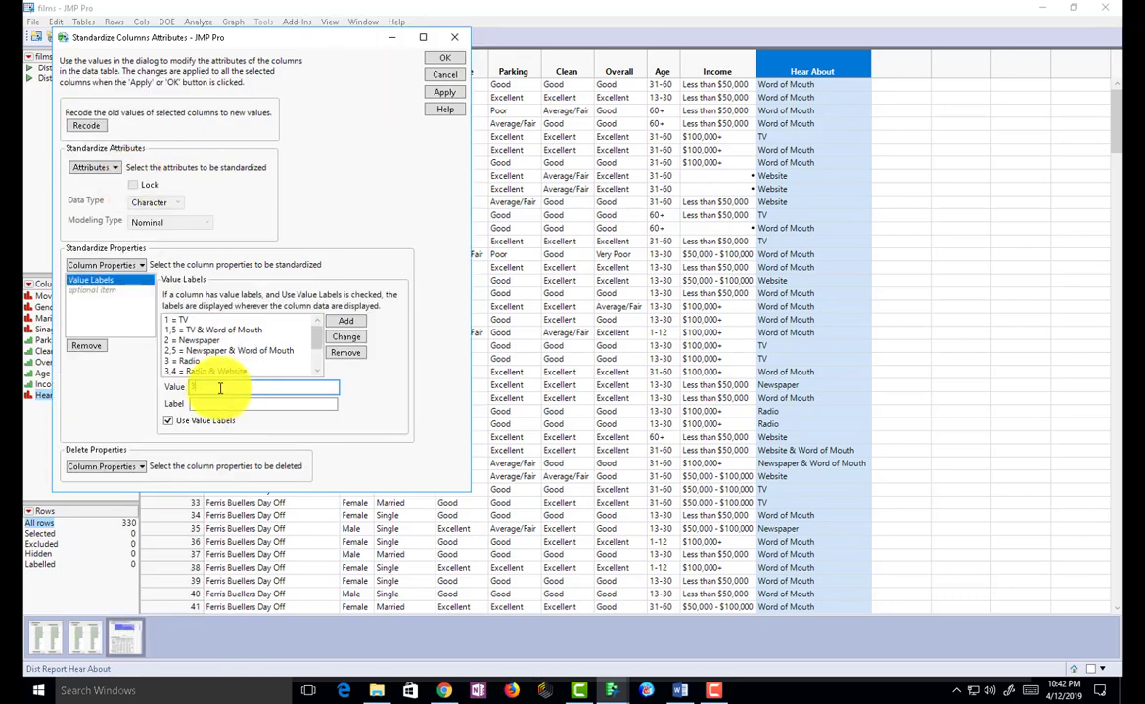
pyautogui.write('3,5')
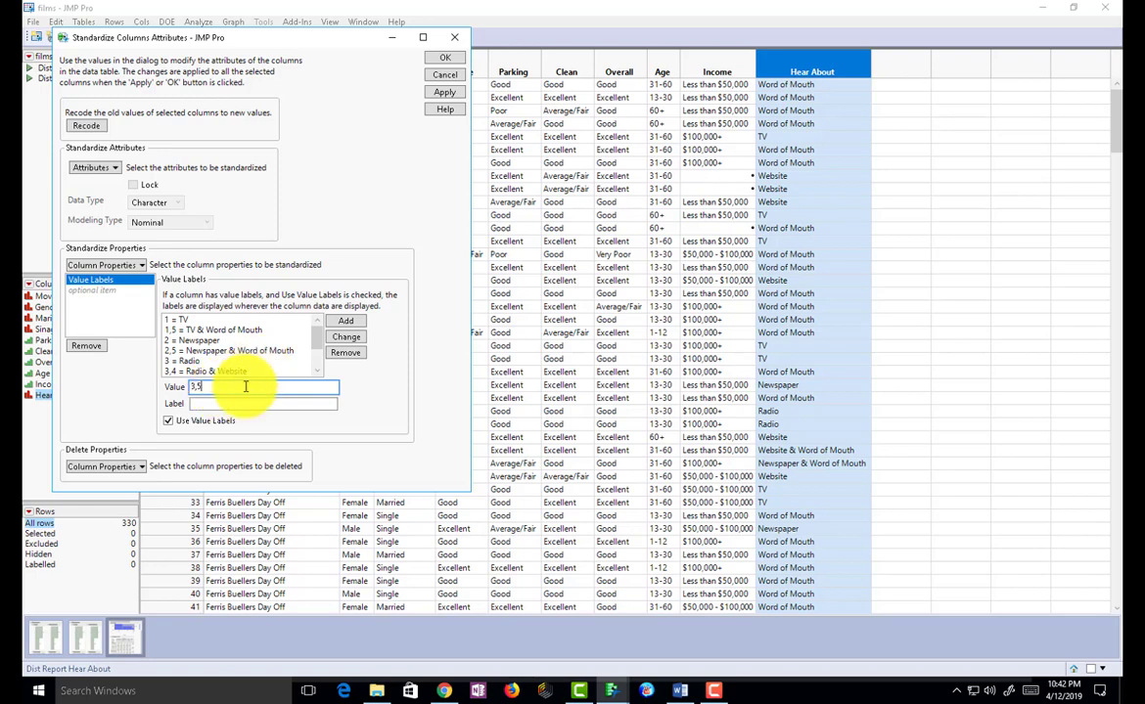
pyautogui.click(207, 401)
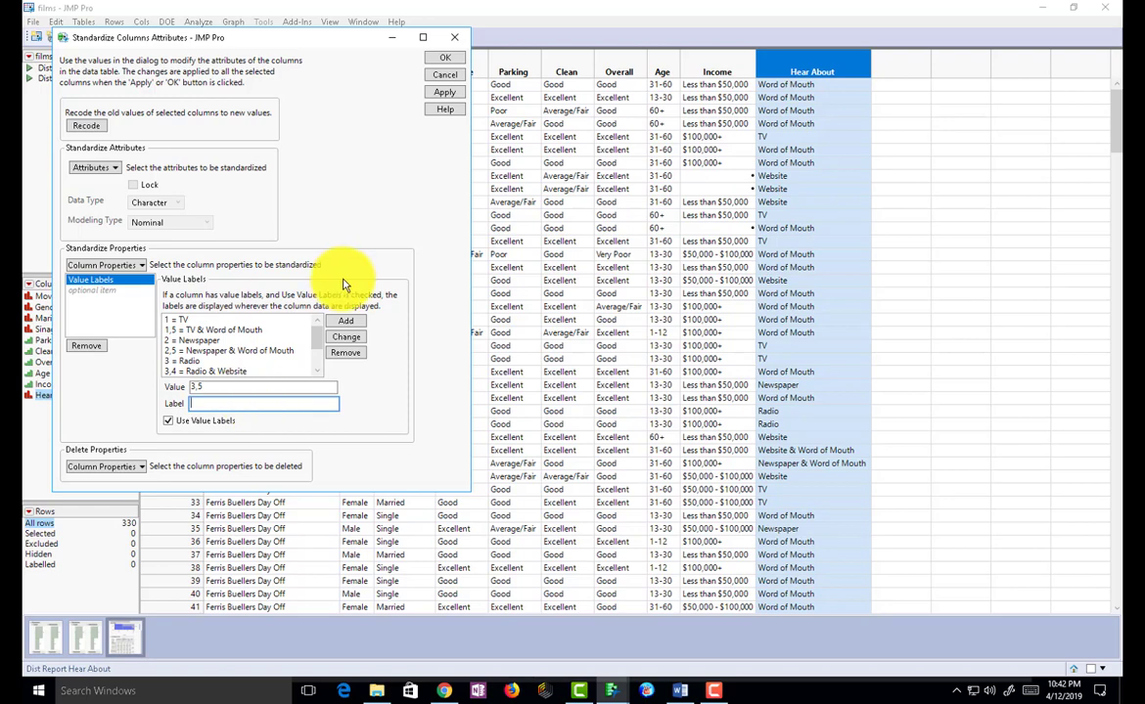
pyautogui.click(318, 363)
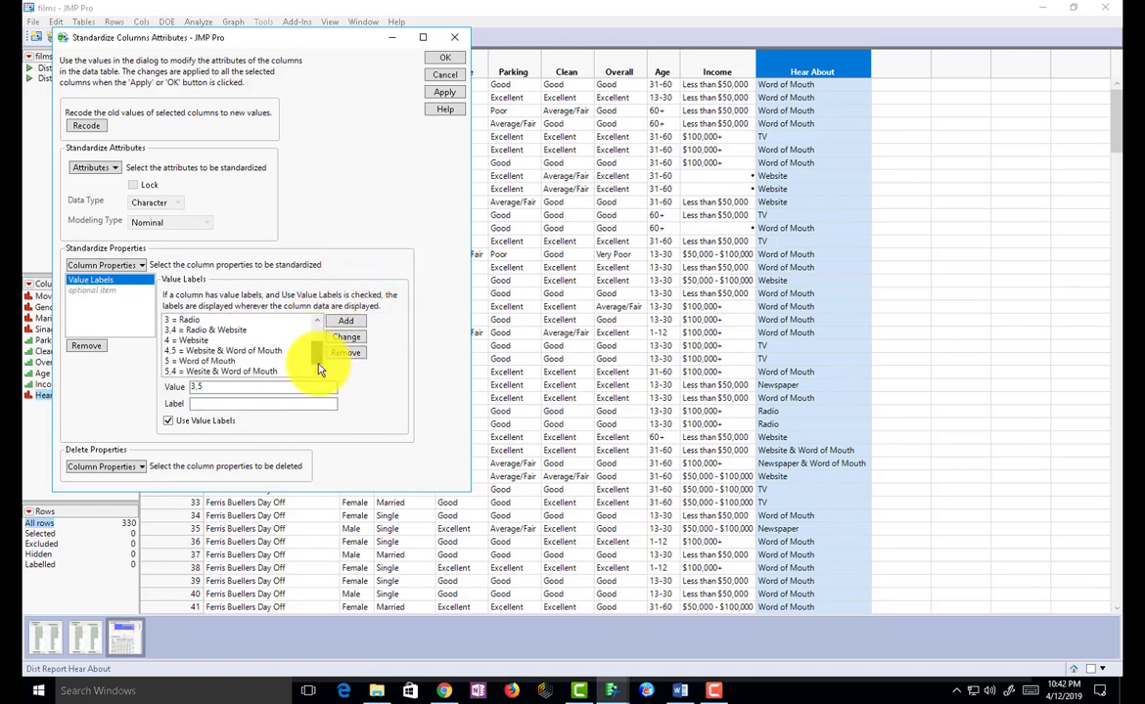
pyautogui.moveTo(318, 369)
pyautogui.mouseDown()
pyautogui.moveTo(320, 337)
pyautogui.moveTo(314, 390)
pyautogui.mouseUp()
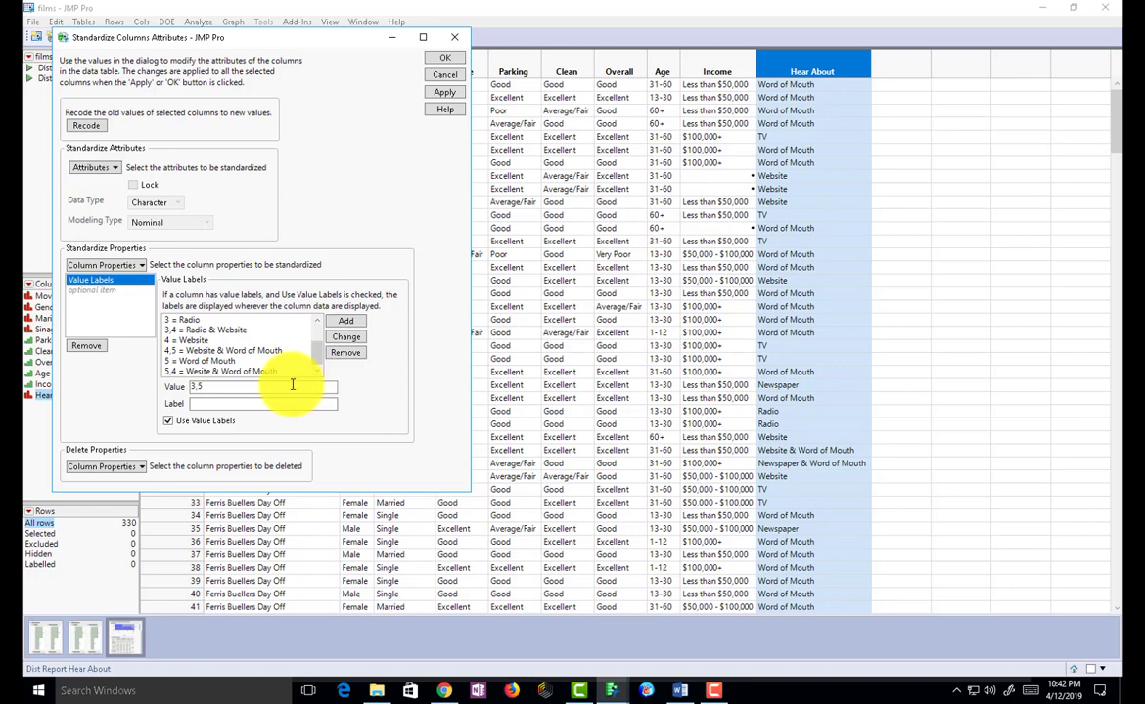
pyautogui.click(207, 404)
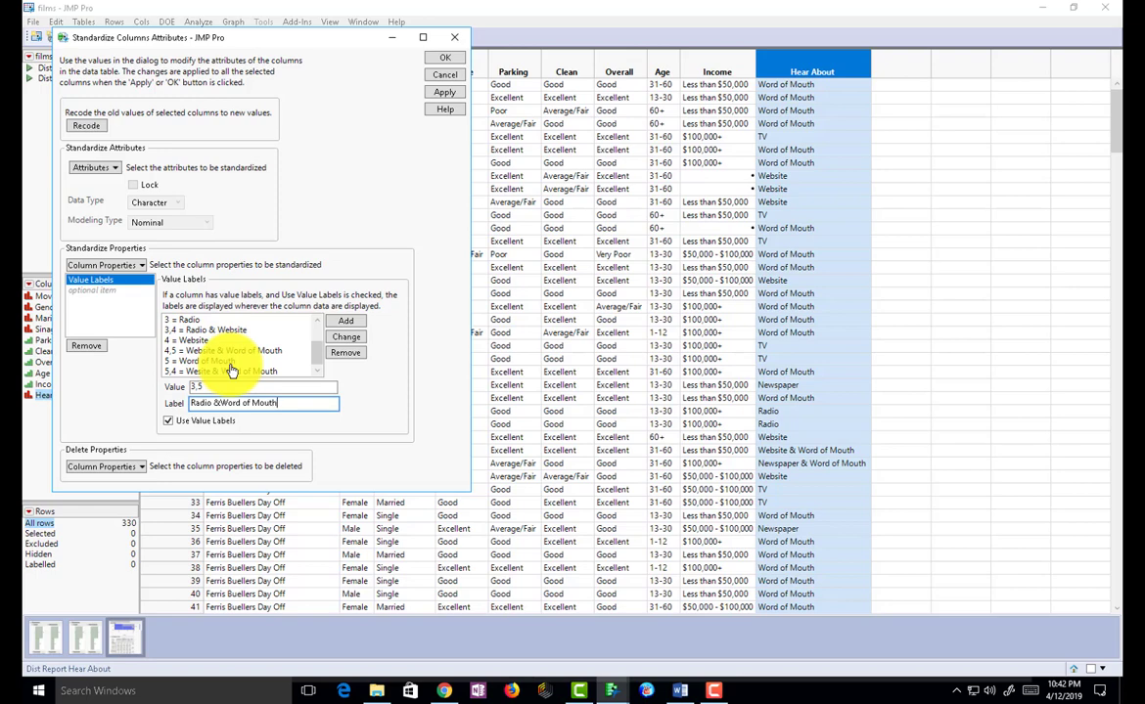
pyautogui.click(345, 322)
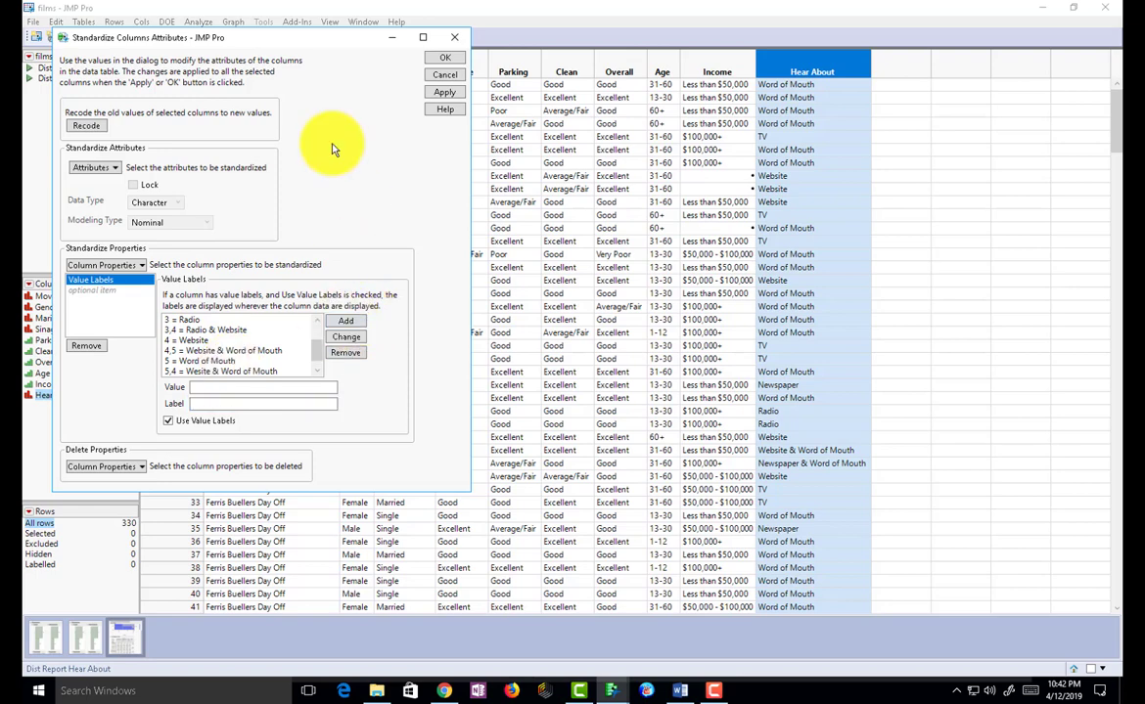
pyautogui.click(445, 56)
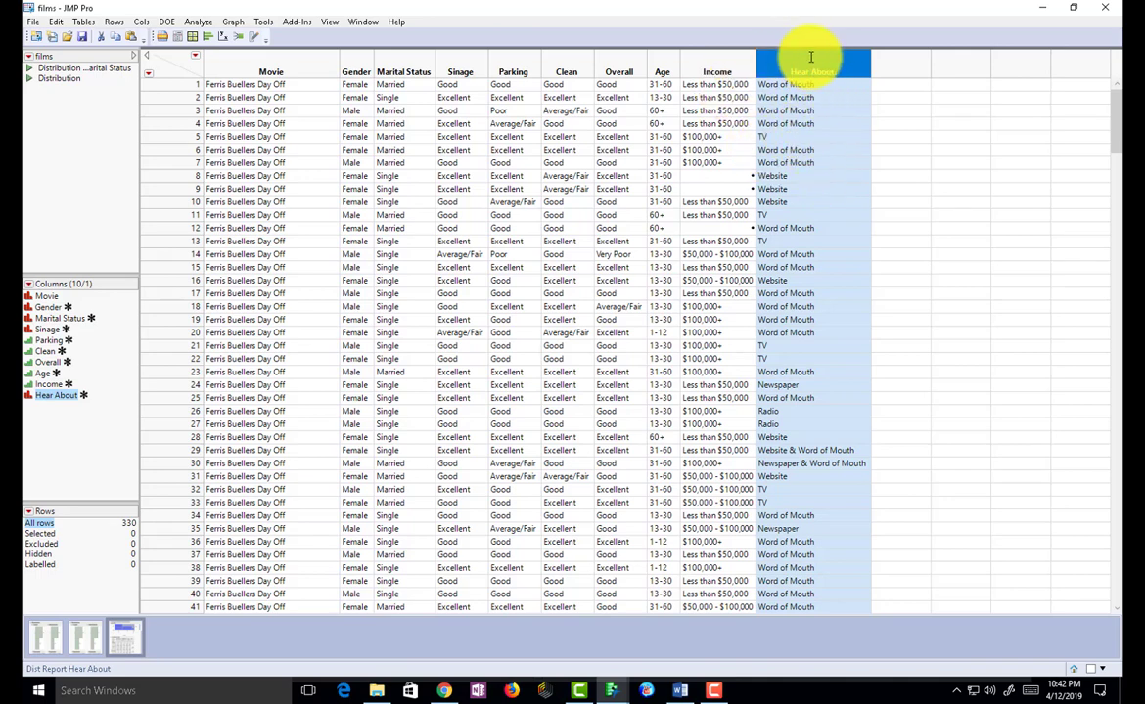
# Step: Run a Distribution of the Age, Income and Hear About columns
pyautogui.click(200, 22)
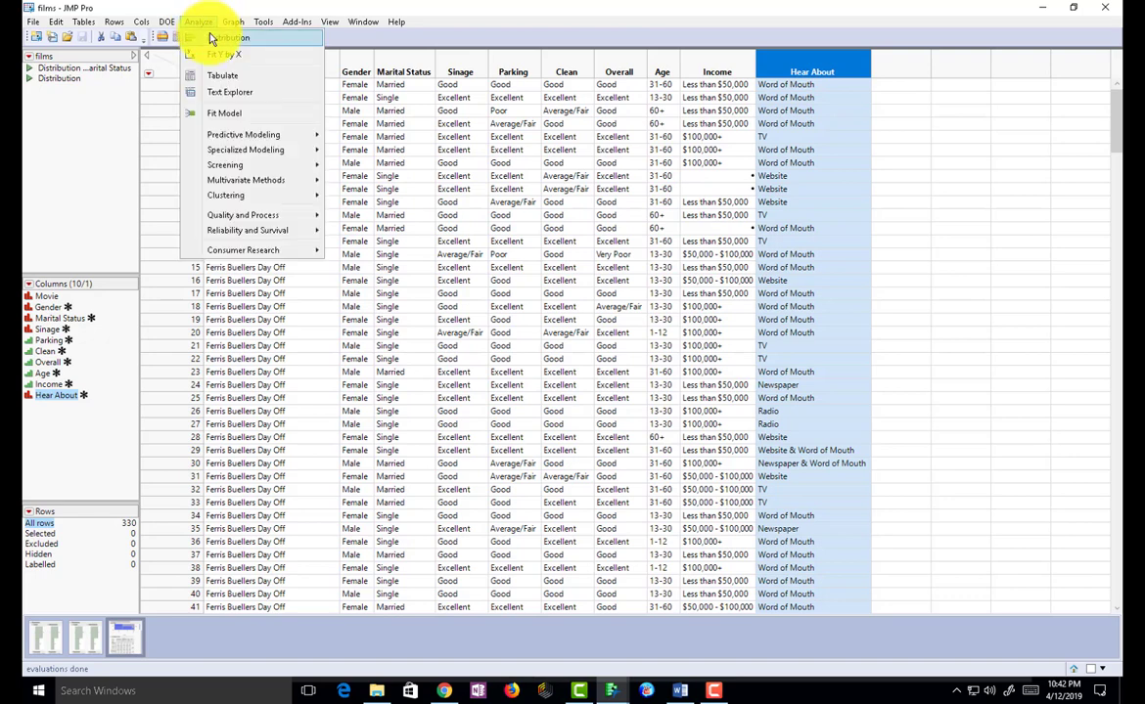
pyautogui.click(213, 37)
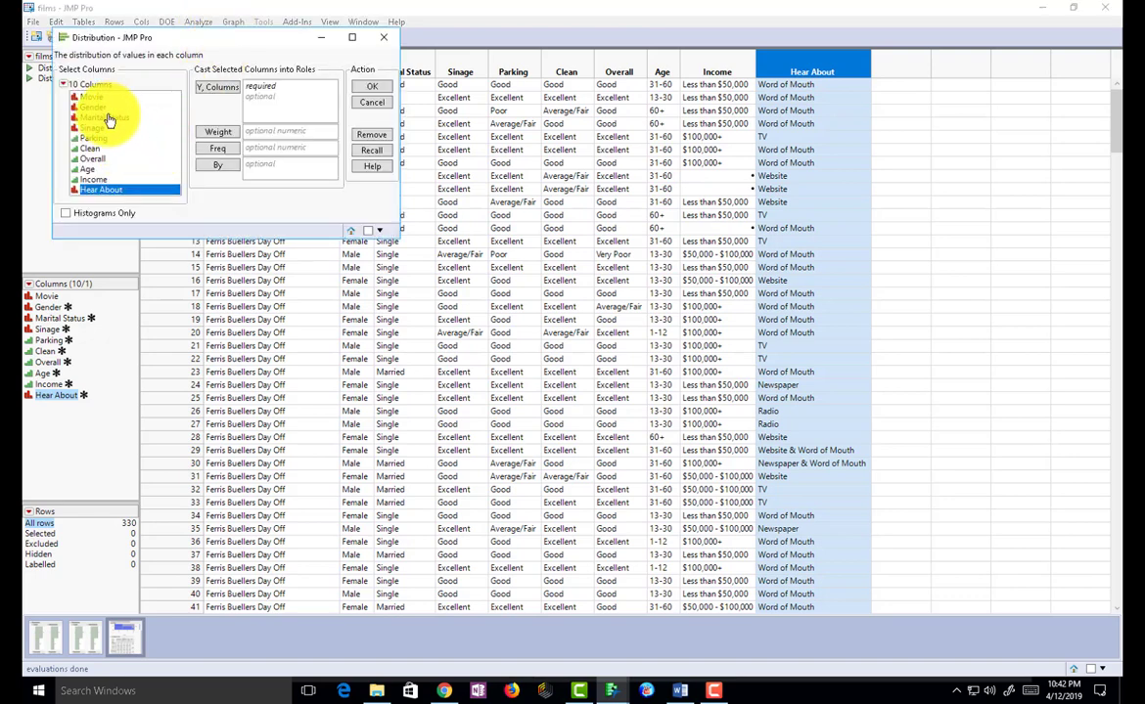
pyautogui.click(95, 171)
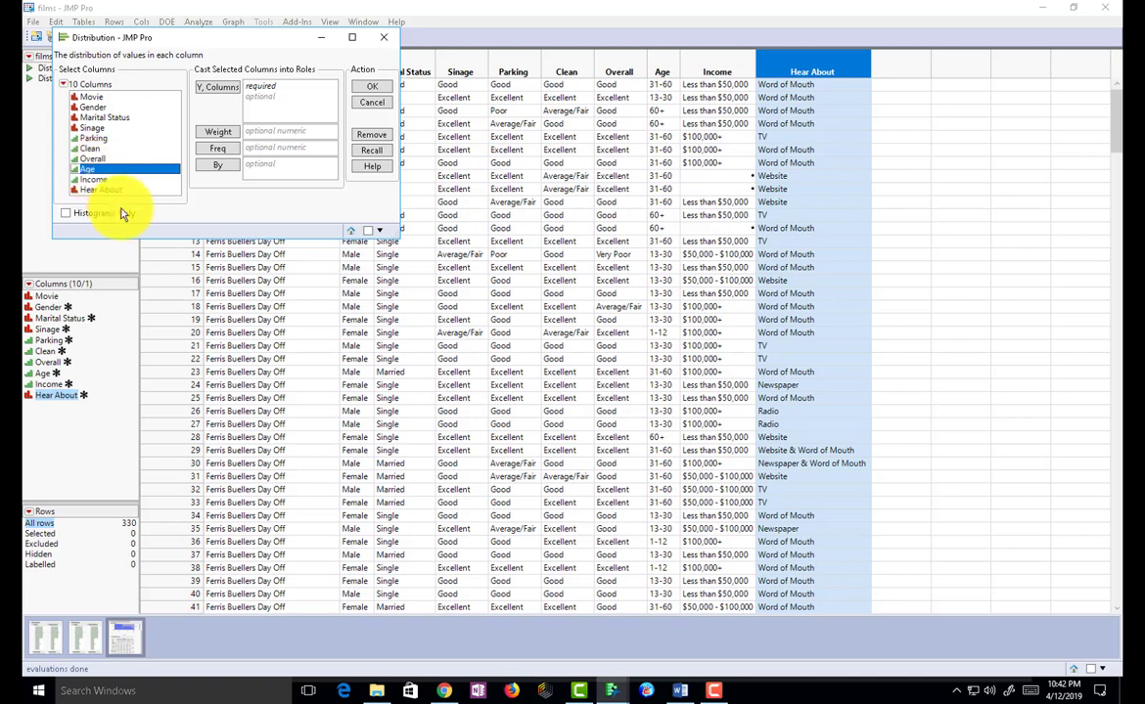
pyautogui.keyDown('shift'); pyautogui.click(105, 190); pyautogui.keyUp('shift')
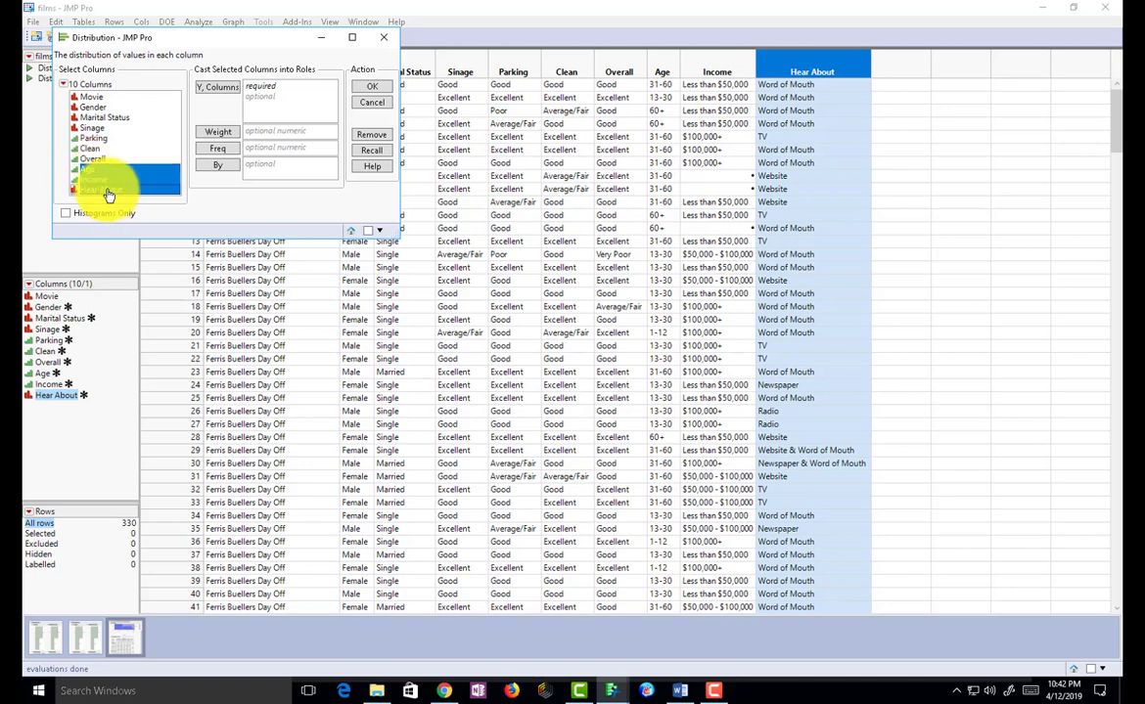
pyautogui.click(218, 87)
pyautogui.click(377, 91)
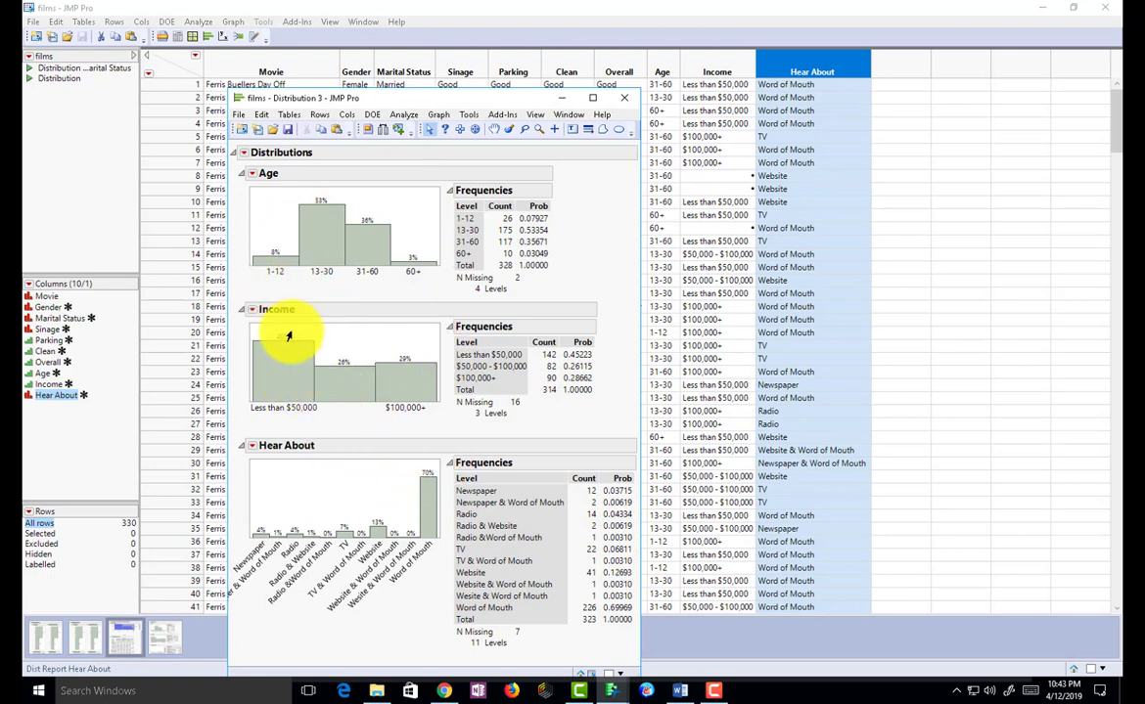
# Step: Unstack the Distribution report so the variables sit side by side, then widen the report window and enlarge the Hear About histogram
pyautogui.click(243, 153)
pyautogui.click(276, 183)
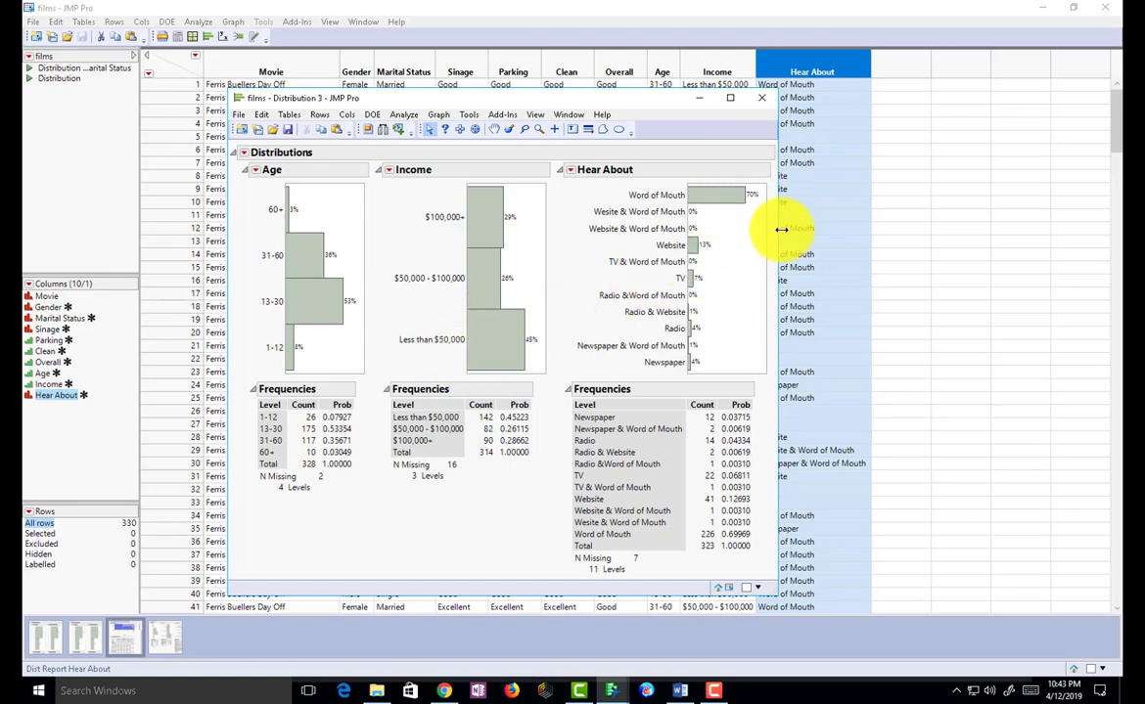
pyautogui.moveTo(782, 232); pyautogui.dragTo(979, 249)
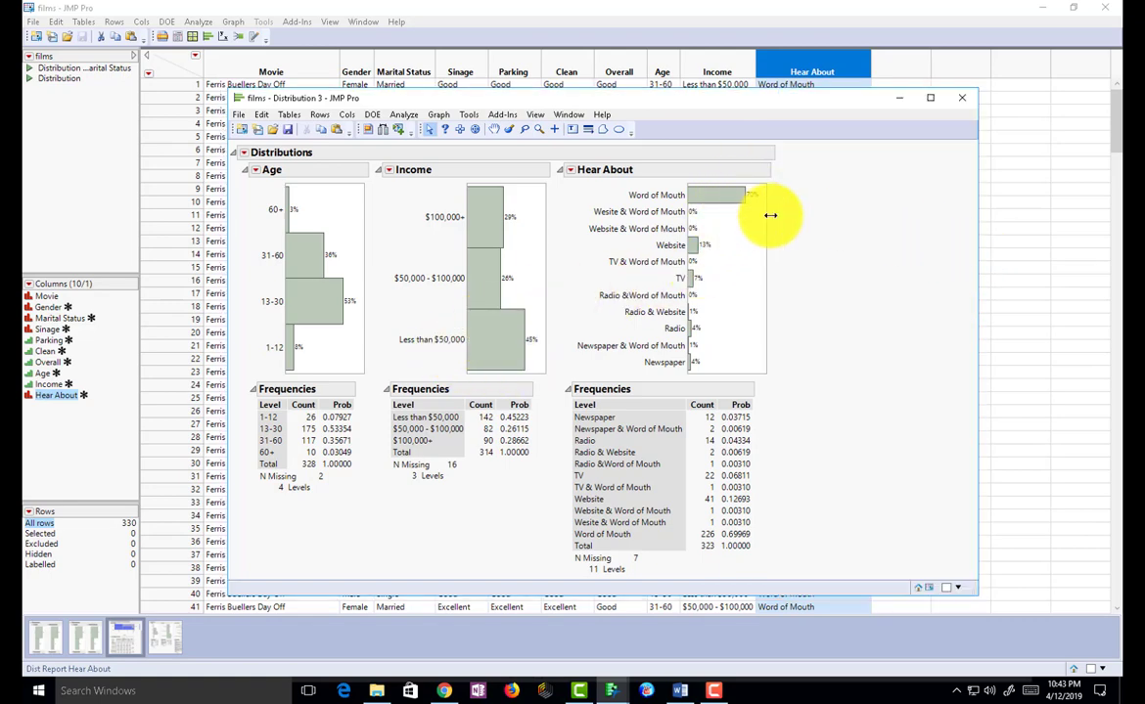
pyautogui.moveTo(766, 371); pyautogui.dragTo(864, 406)
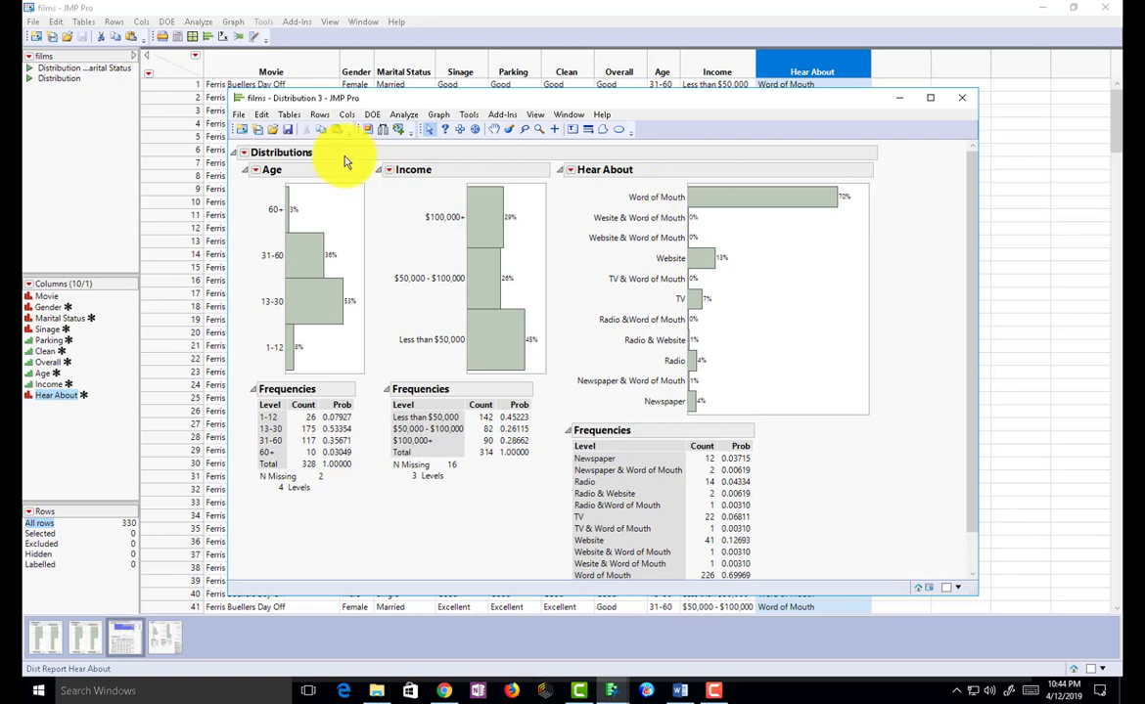
# Step: Save the unstacked report's script to the data table under the name Distribution, with a unique suffix appended
pyautogui.click(244, 154)
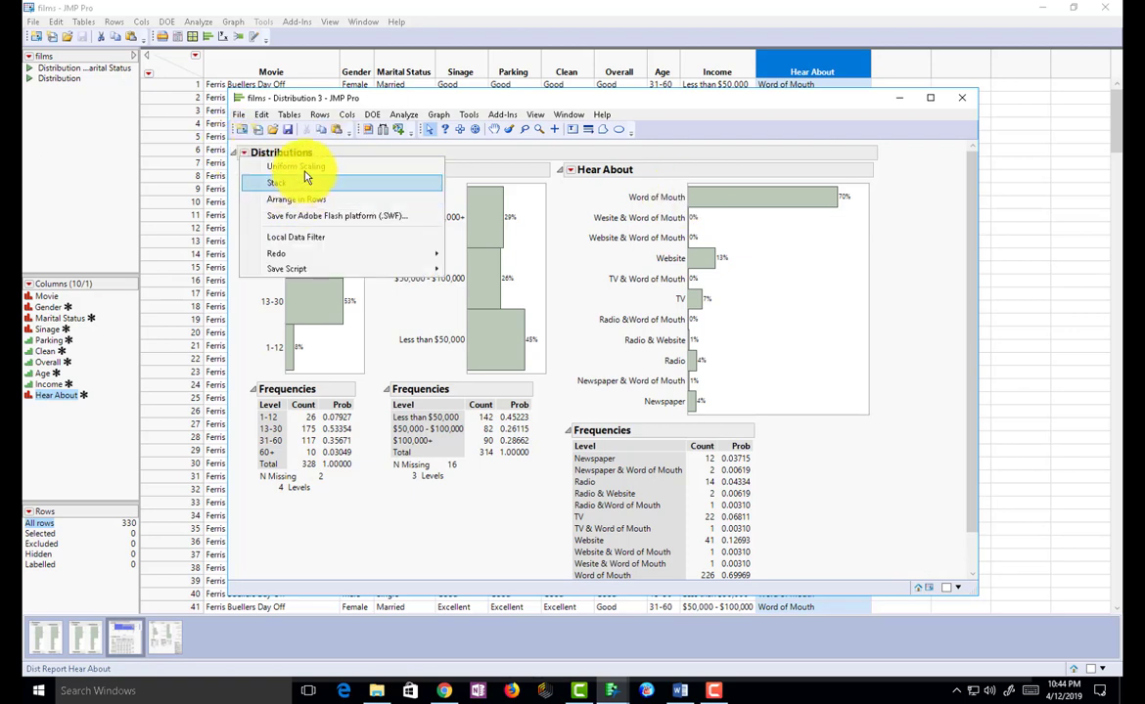
pyautogui.moveTo(307, 268)
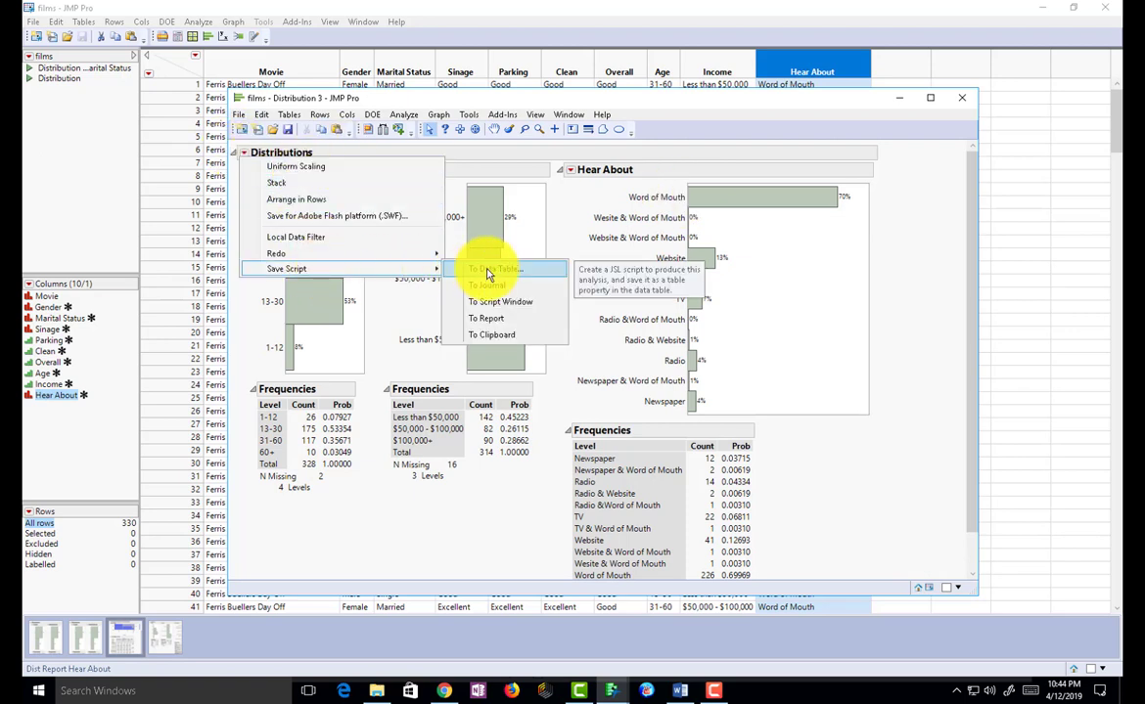
pyautogui.click(486, 269)
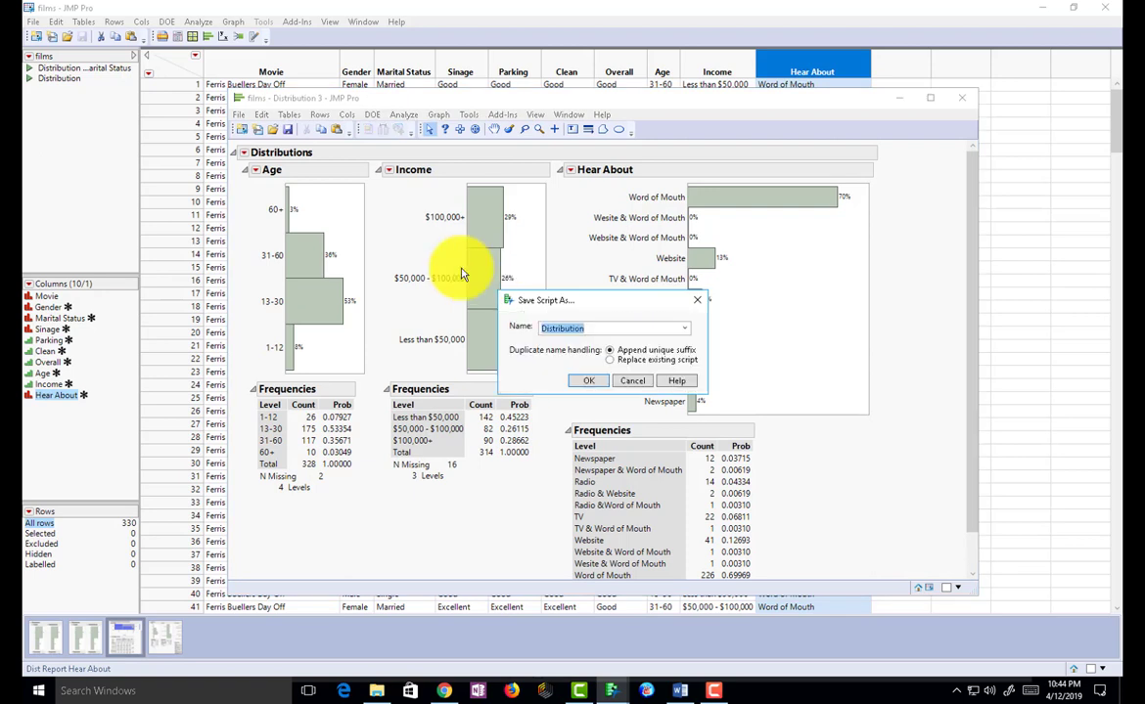
pyautogui.click(590, 380)
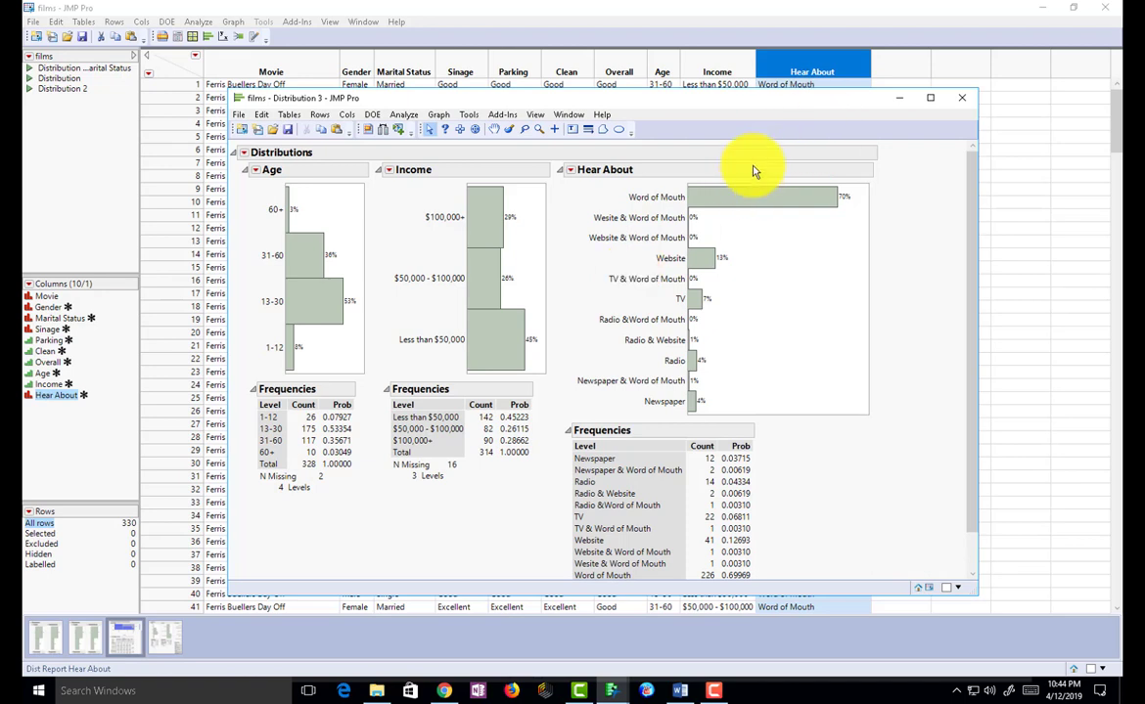
# Step: Order the Hear About levels by Count Descending
pyautogui.click(570, 172)
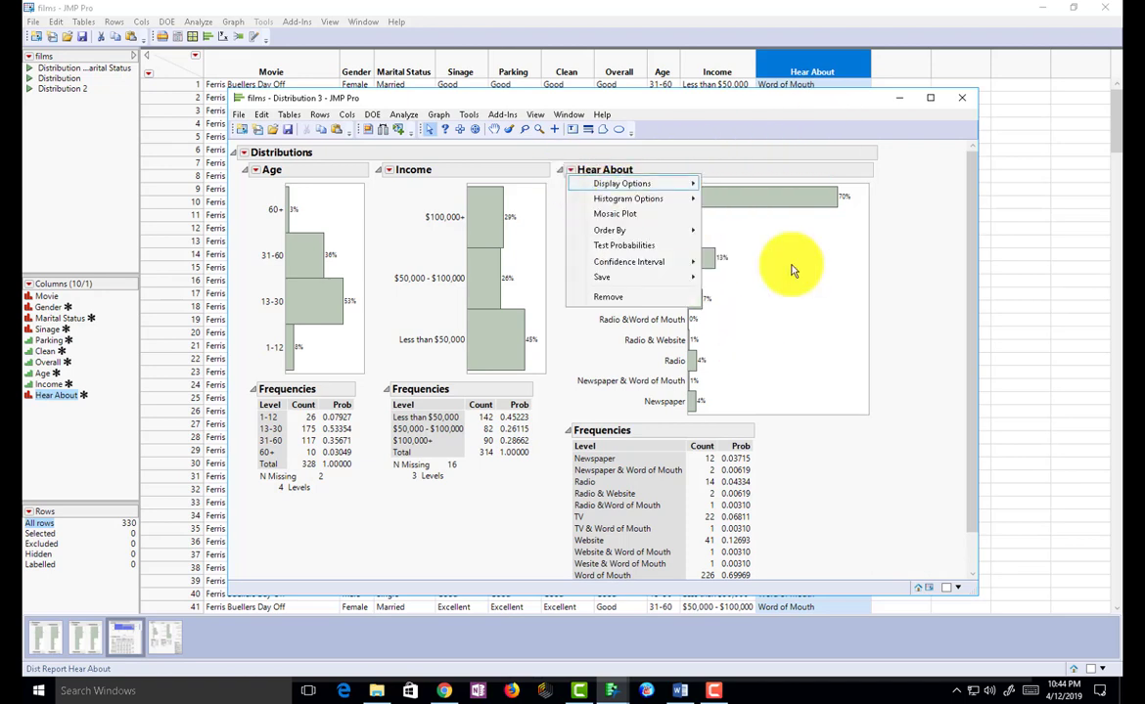
pyautogui.click(815, 334)
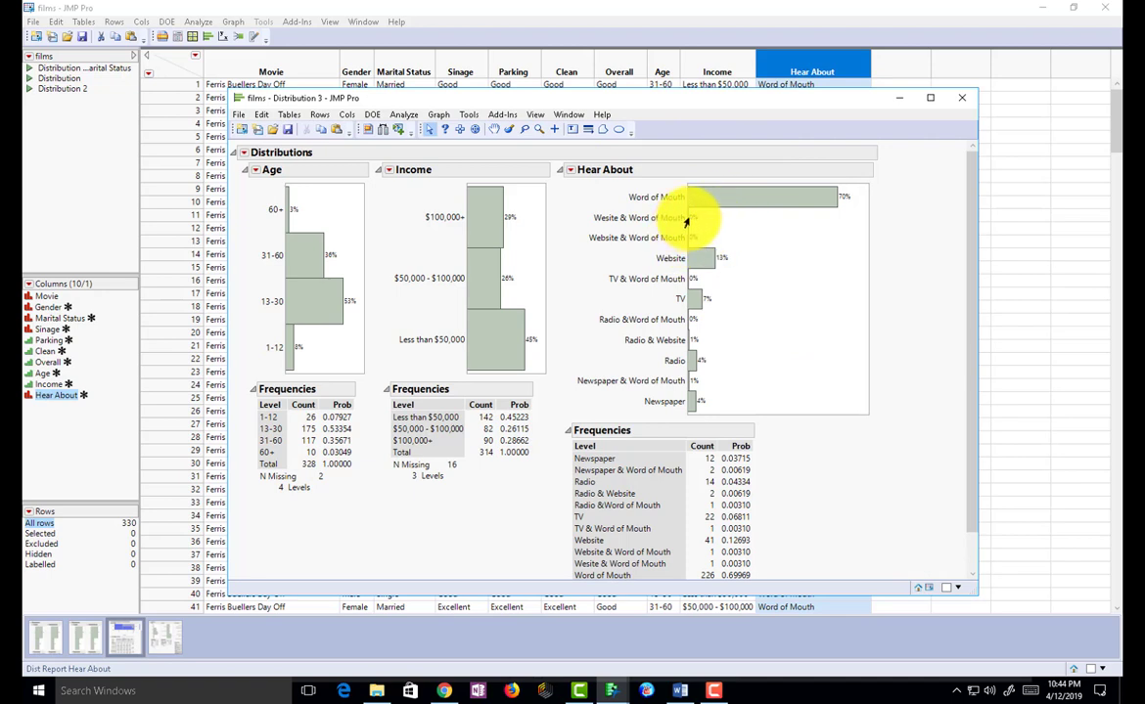
pyautogui.click(571, 171)
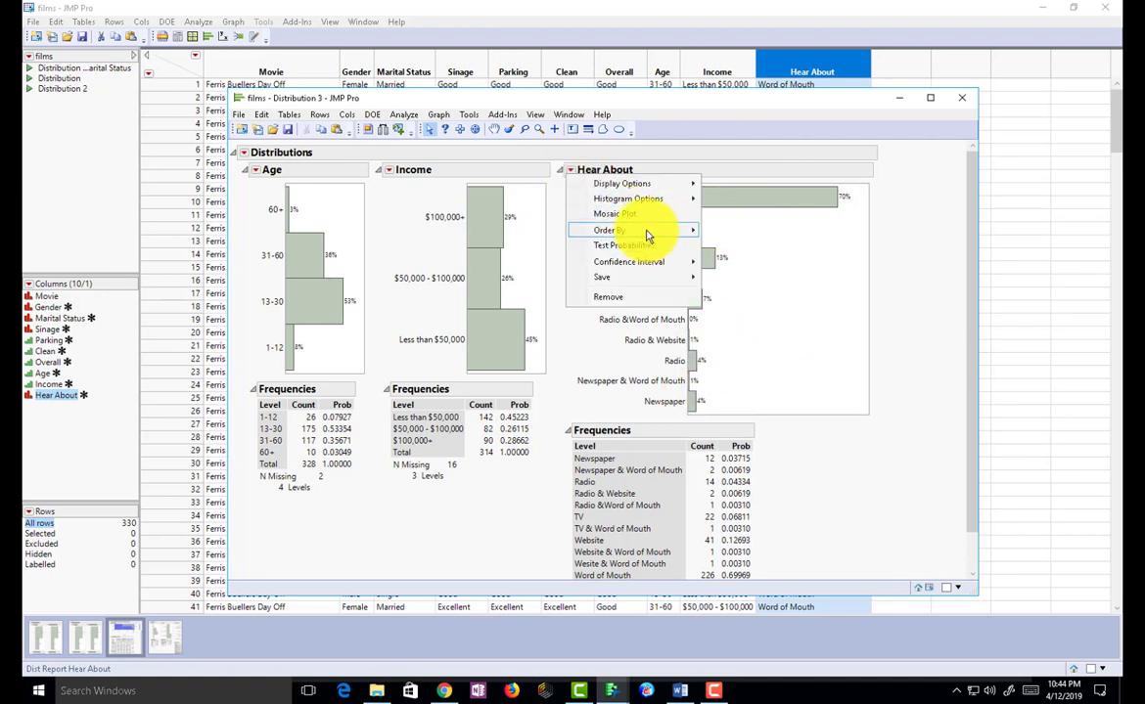
pyautogui.moveTo(645, 235)
pyautogui.click(773, 246)
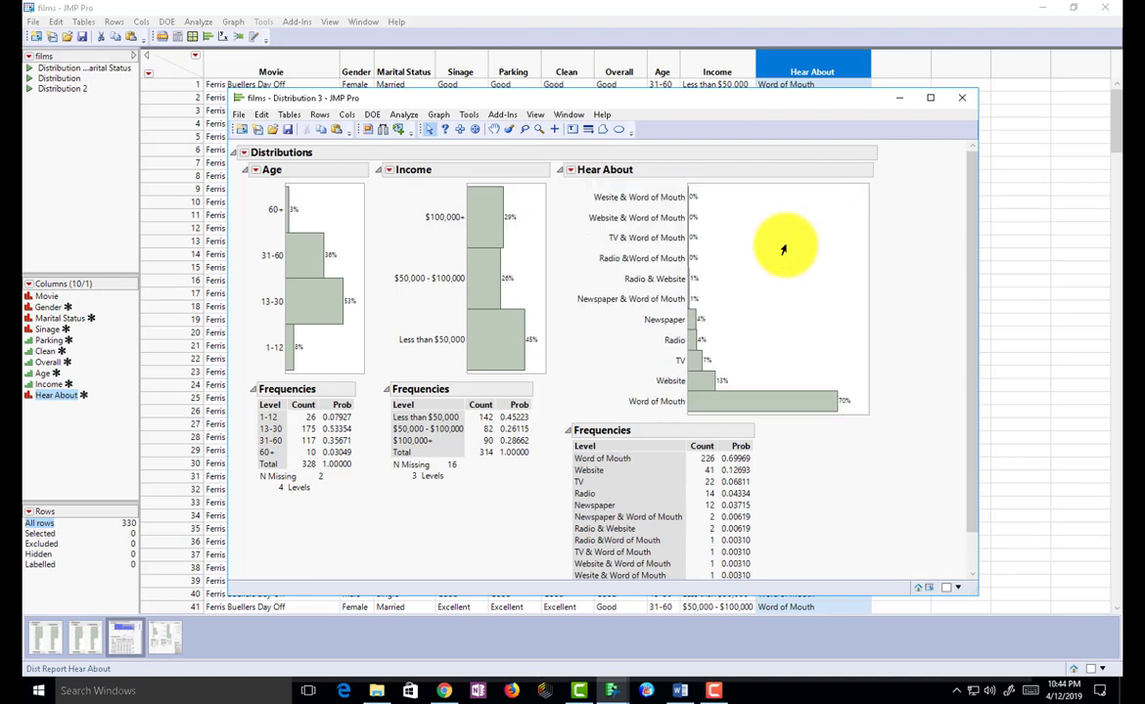
# Step: Order the Hear About levels by Count Ascending
pyautogui.click(570, 170)
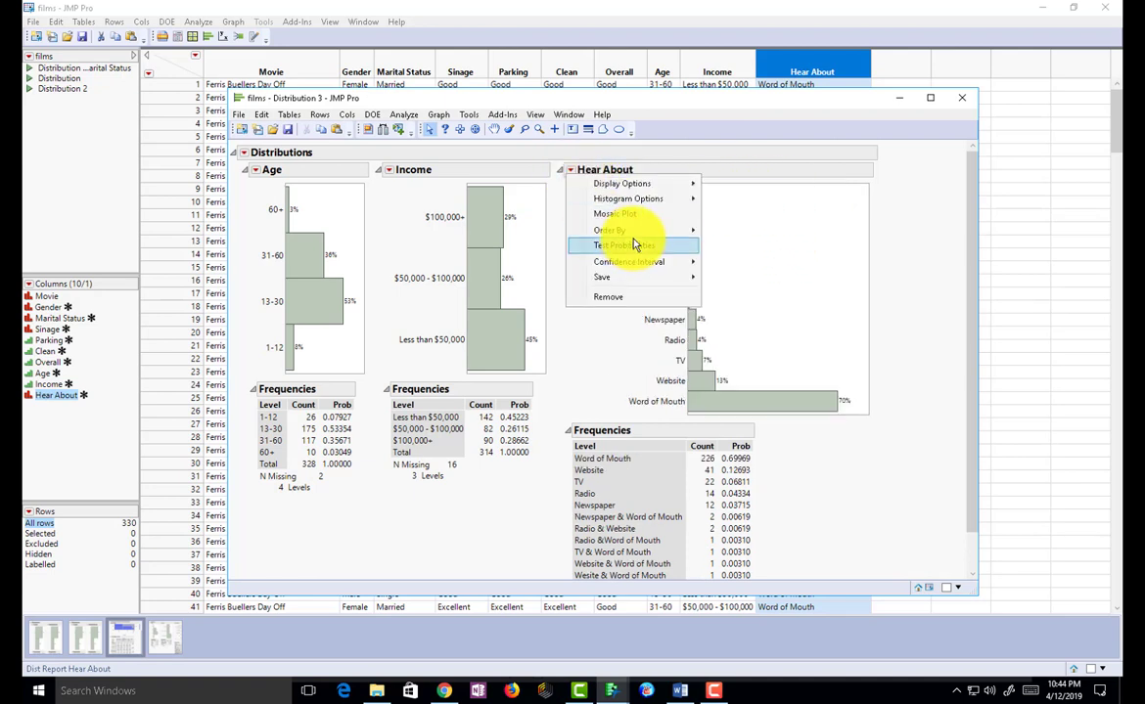
pyautogui.moveTo(646, 231)
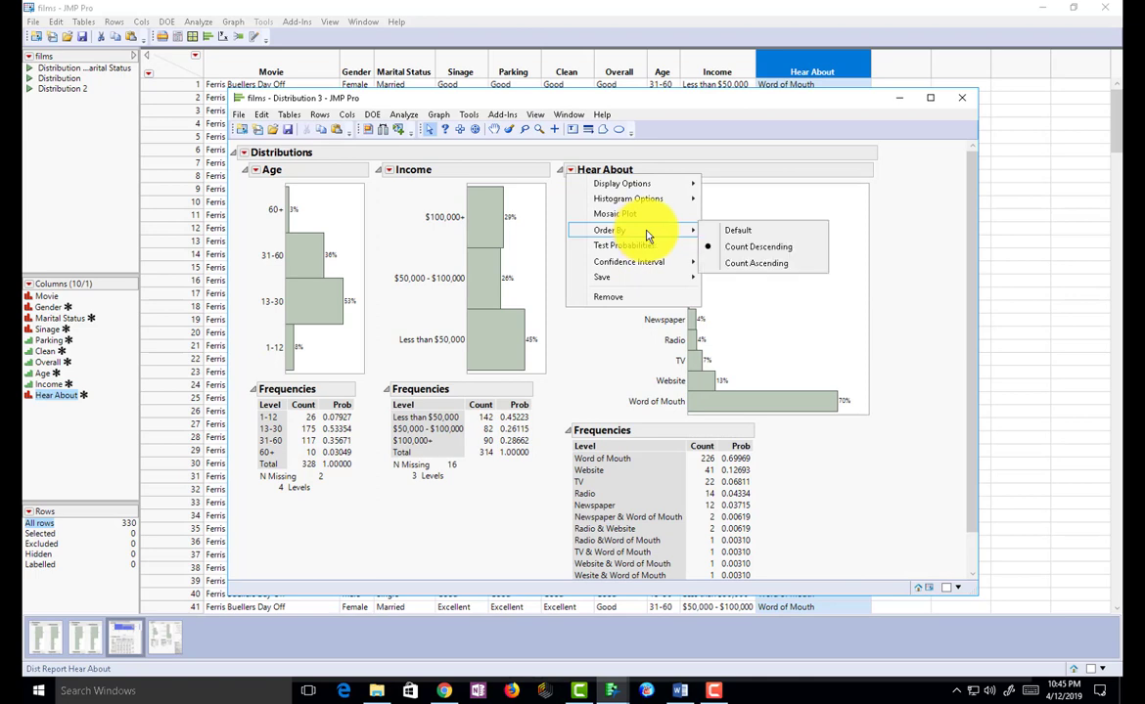
pyautogui.click(745, 264)
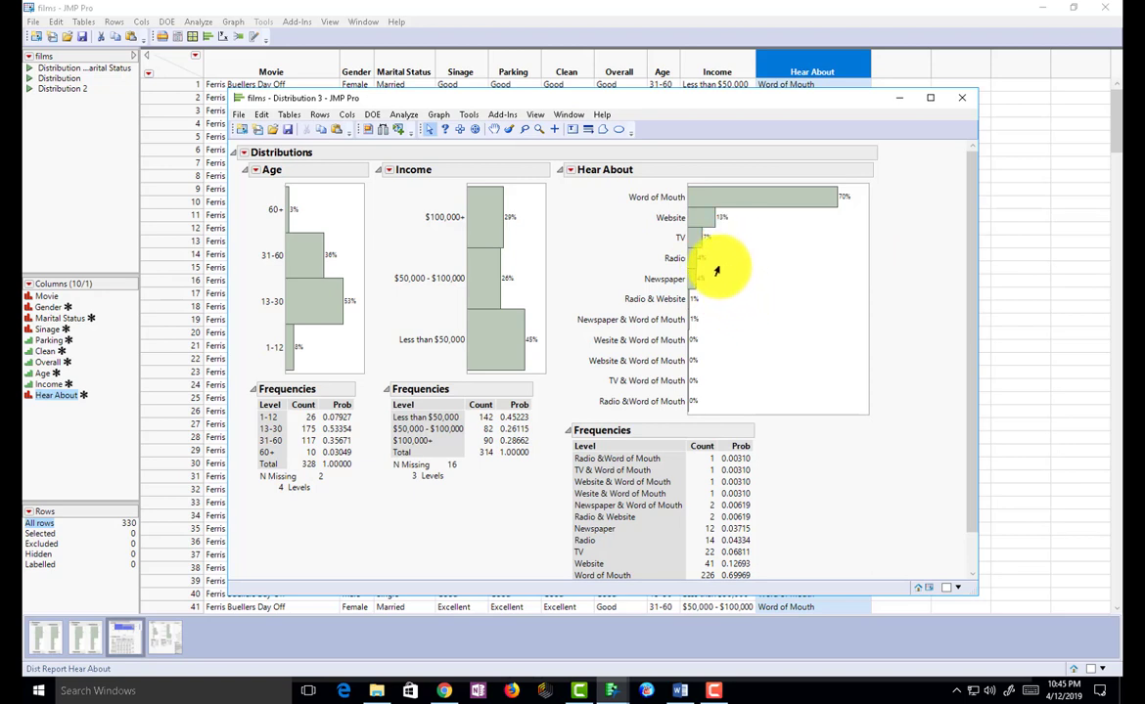
pyautogui.moveTo(702, 239)
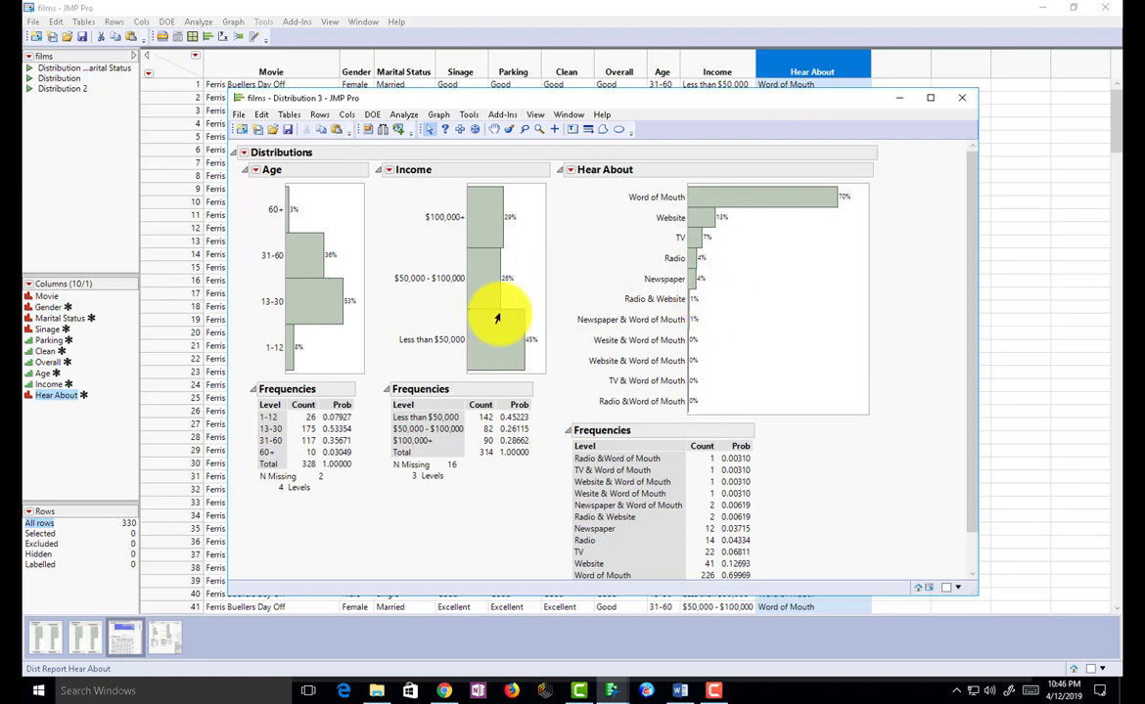
# Step: Save the reordered report's script to the data table as Distribution with a unique suffix, and rerun the earlier saved Distribution script
pyautogui.click(243, 153)
pyautogui.moveTo(345, 268)
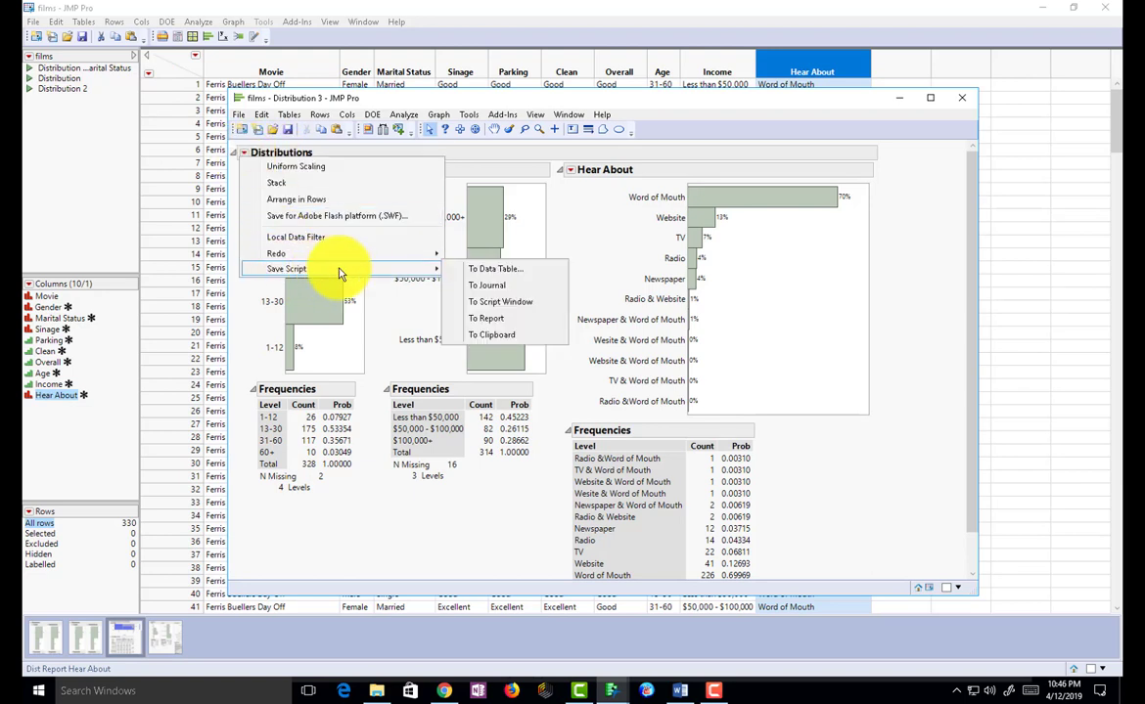
pyautogui.click(455, 270)
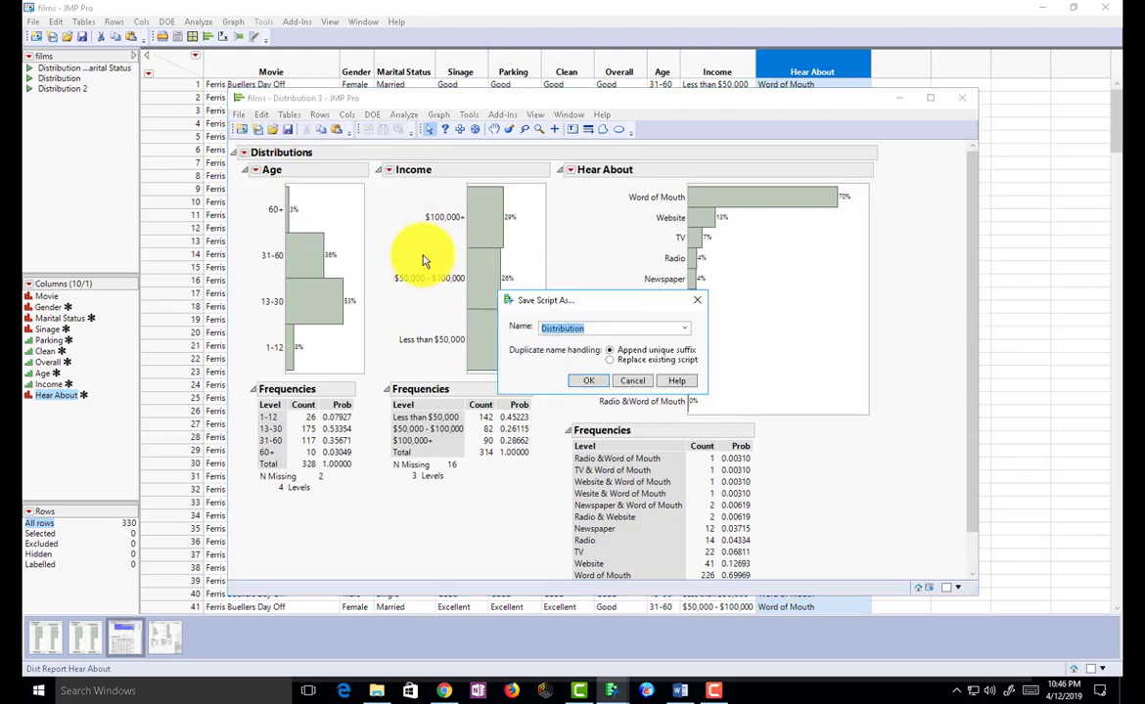
pyautogui.click(588, 381)
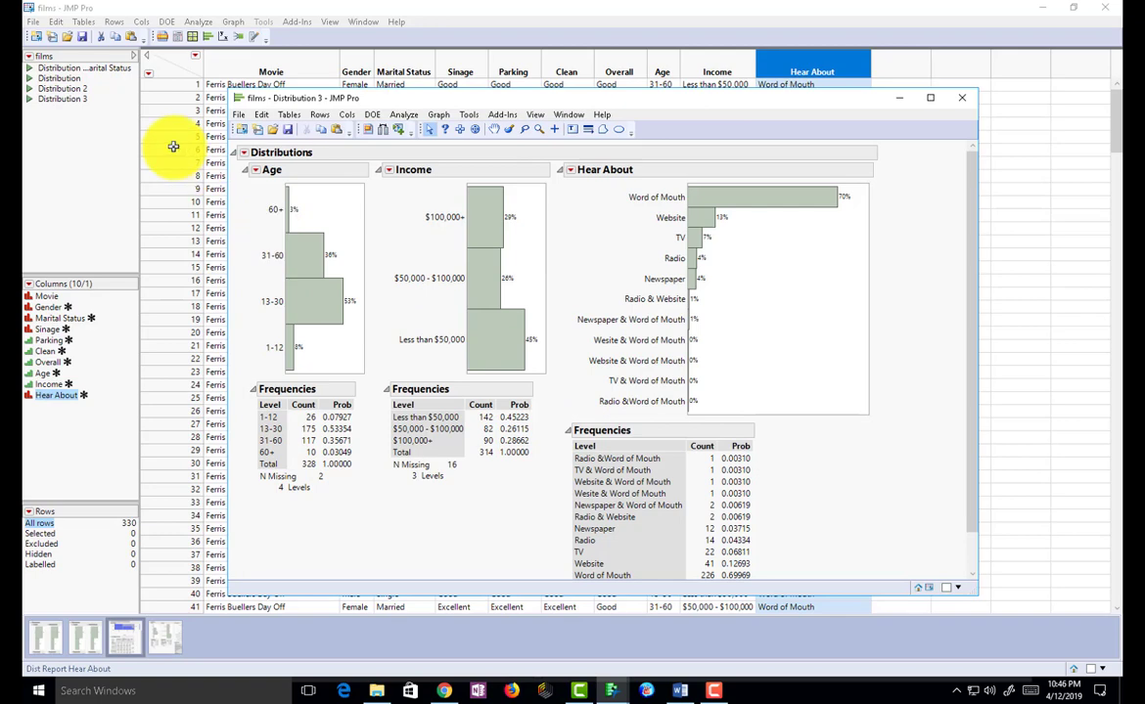
pyautogui.click(29, 82)
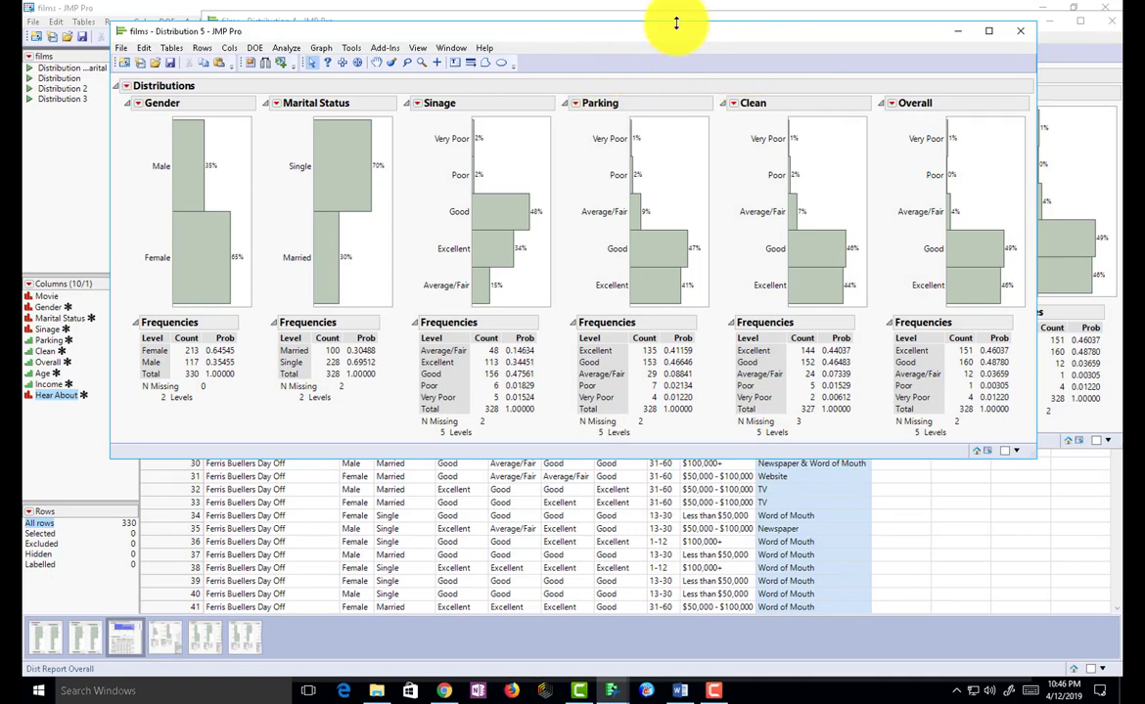
pyautogui.moveTo(670, 34); pyautogui.dragTo(494, 34)
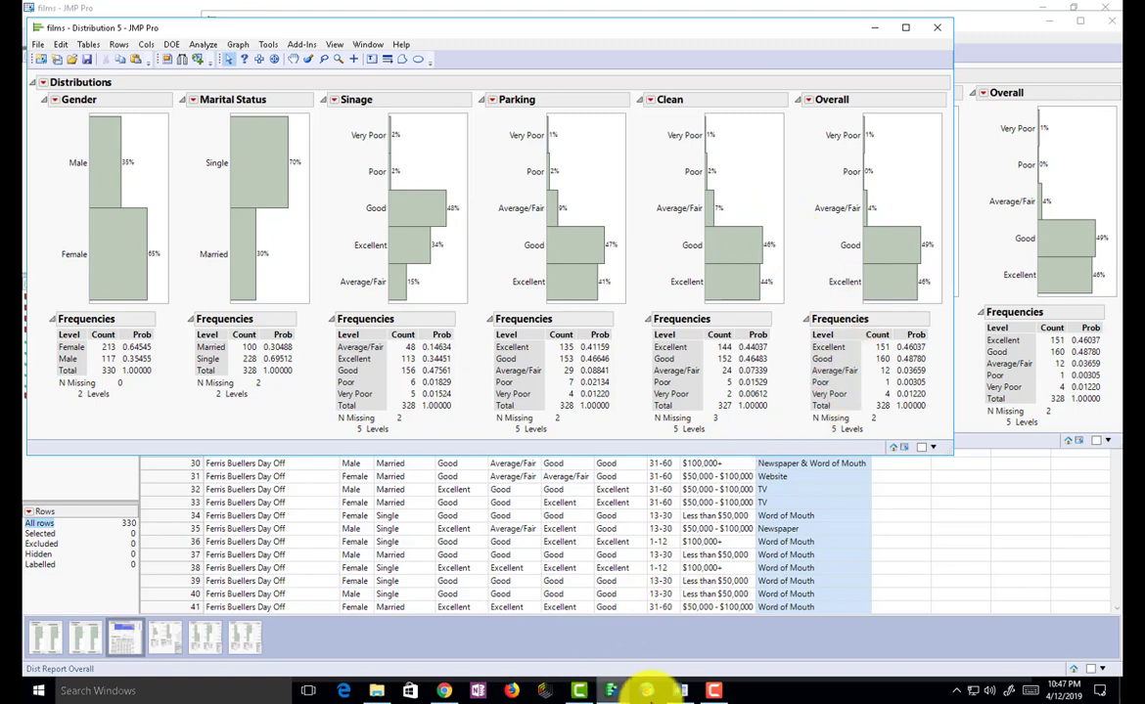
# Step: Switch to filmontherocks.docx in Word, look through the demographic and Hear About exhibits, and highlight the JMP Assignment-1 section
pyautogui.click(682, 691)
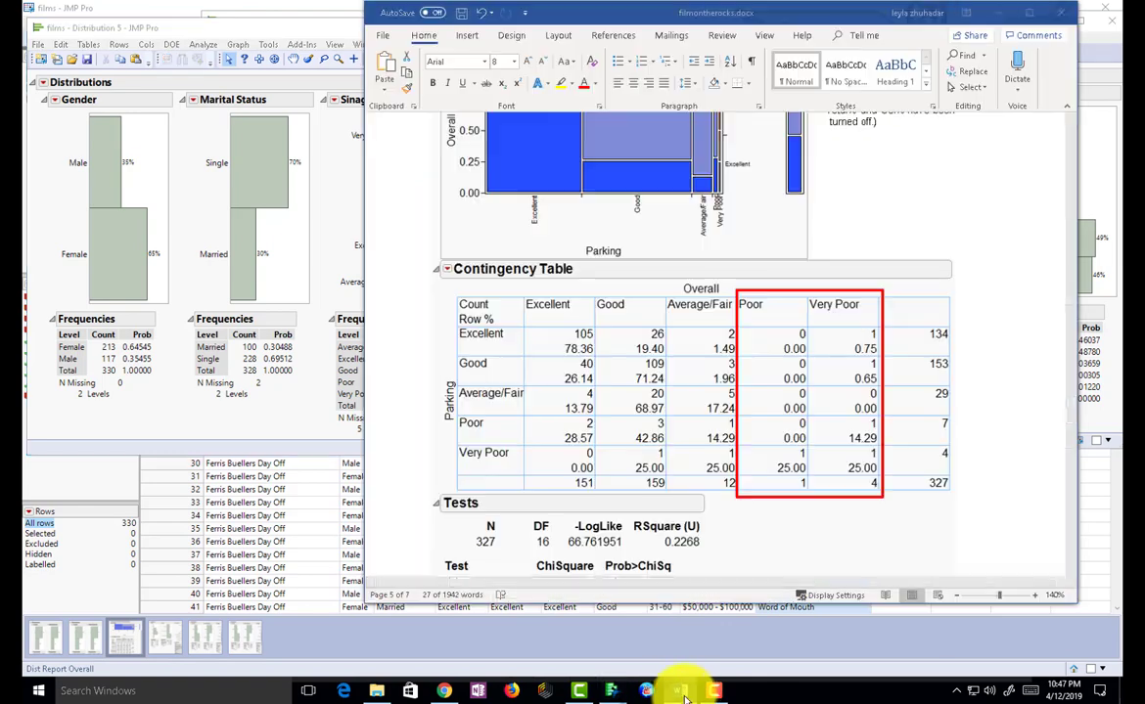
pyautogui.scroll(-5, 657, 416)
pyautogui.scroll(-3, 663, 416)
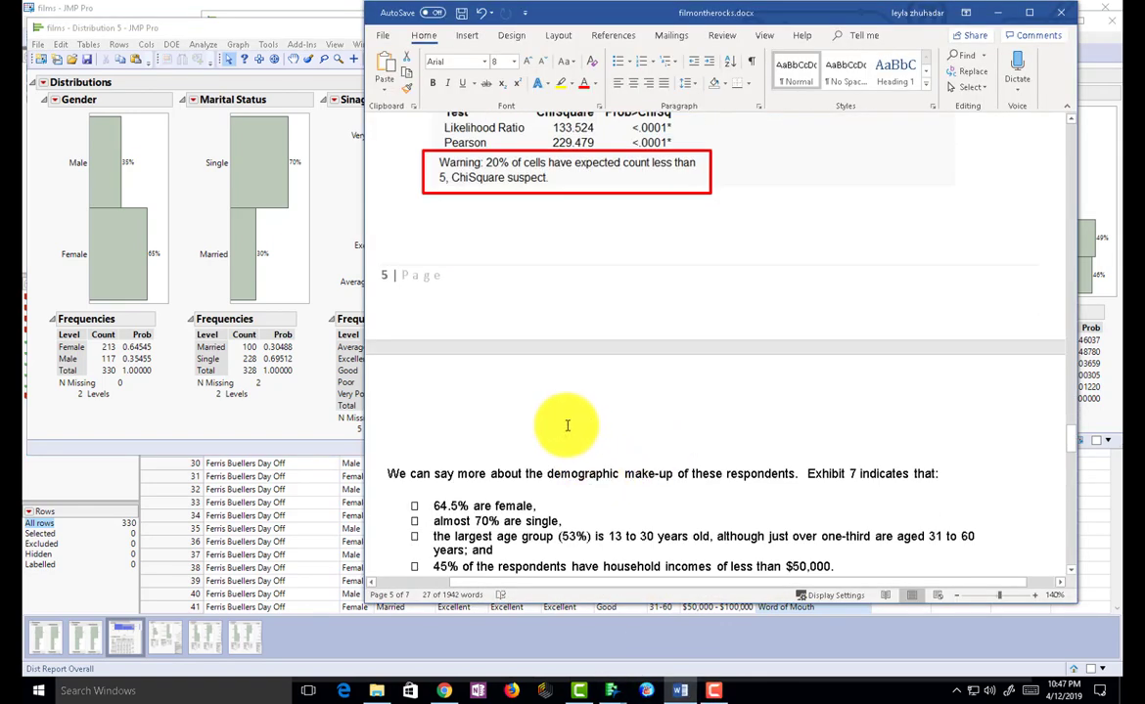
pyautogui.scroll(-2, 564, 427)
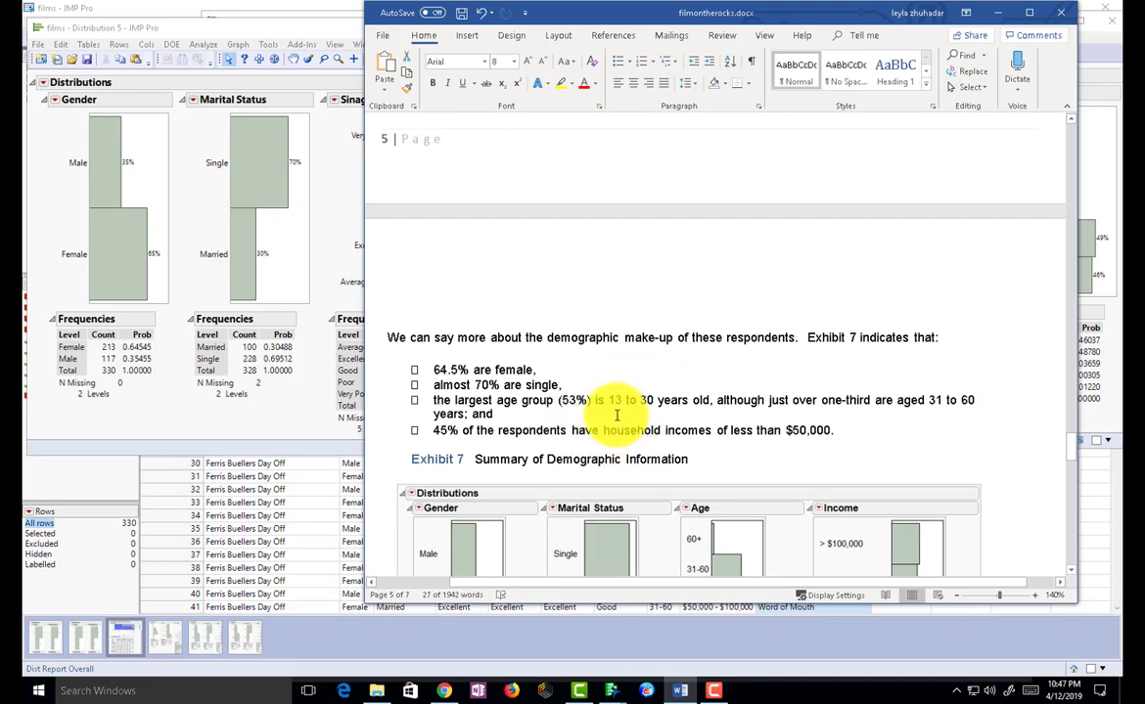
pyautogui.scroll(-3, 618, 421)
pyautogui.scroll(-15, 616, 416)
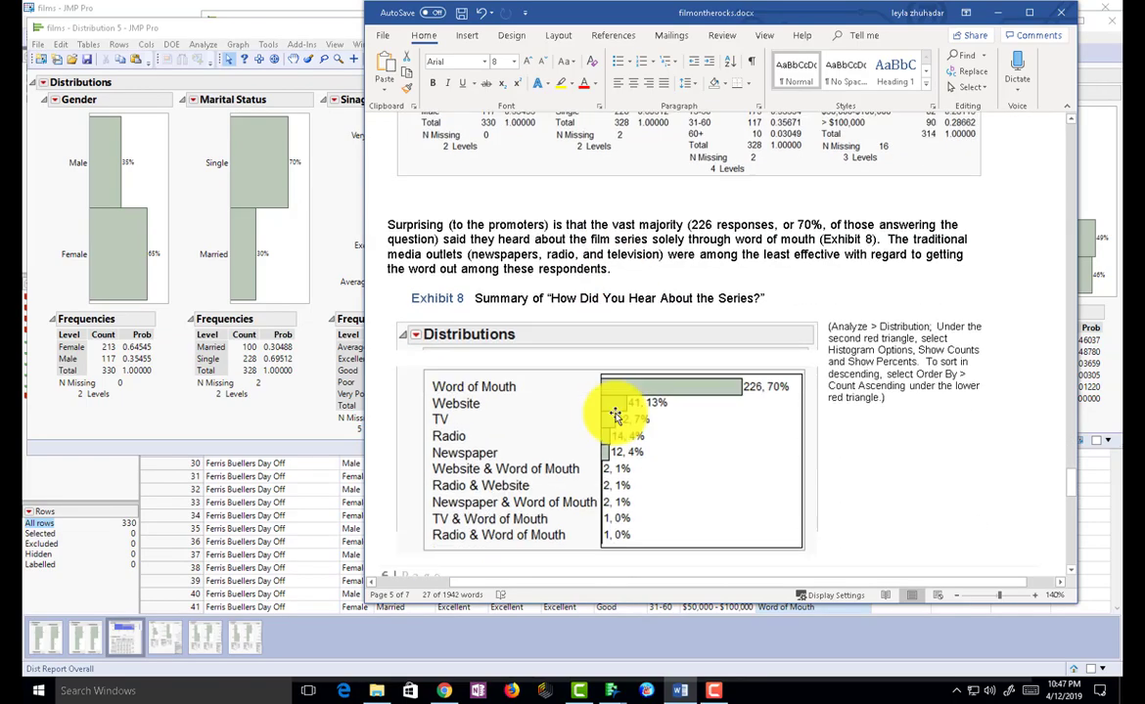
pyautogui.scroll(-5, 606, 413)
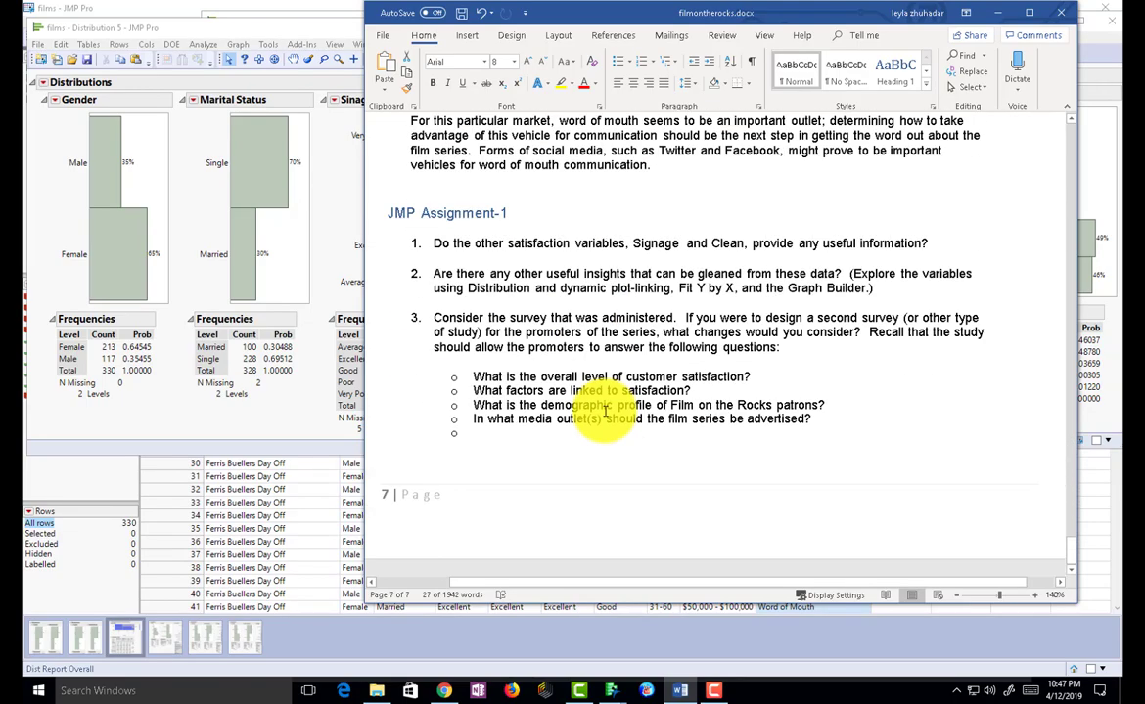
pyautogui.moveTo(810, 421); pyautogui.dragTo(391, 212)
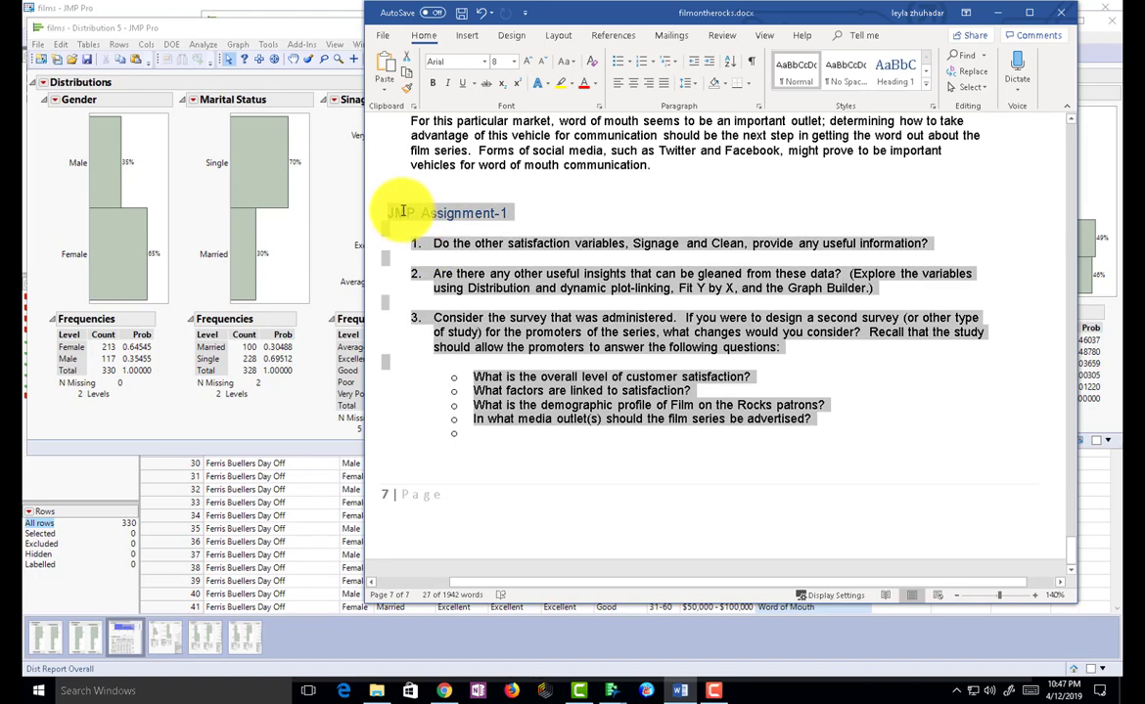
# Step: Read the three JMP Assignment-1 questions, highlighting Graph Builder in question 2 and the whole of question 3 with its sub-questions
pyautogui.click(564, 245)
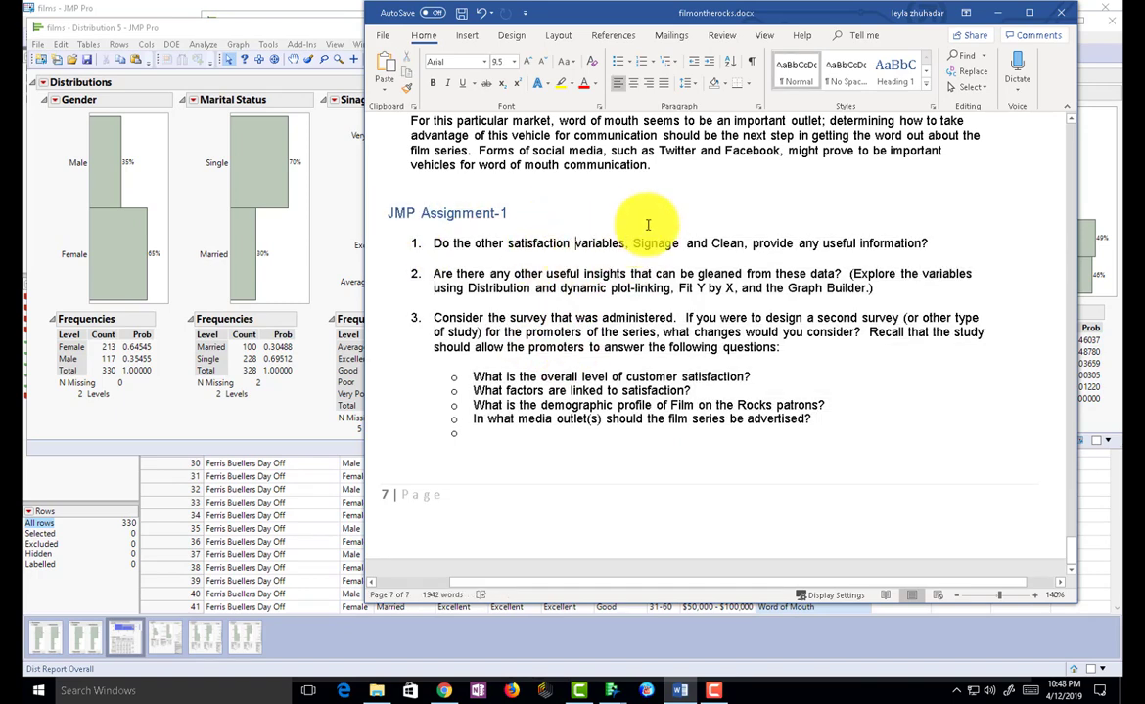
pyautogui.click(575, 244)
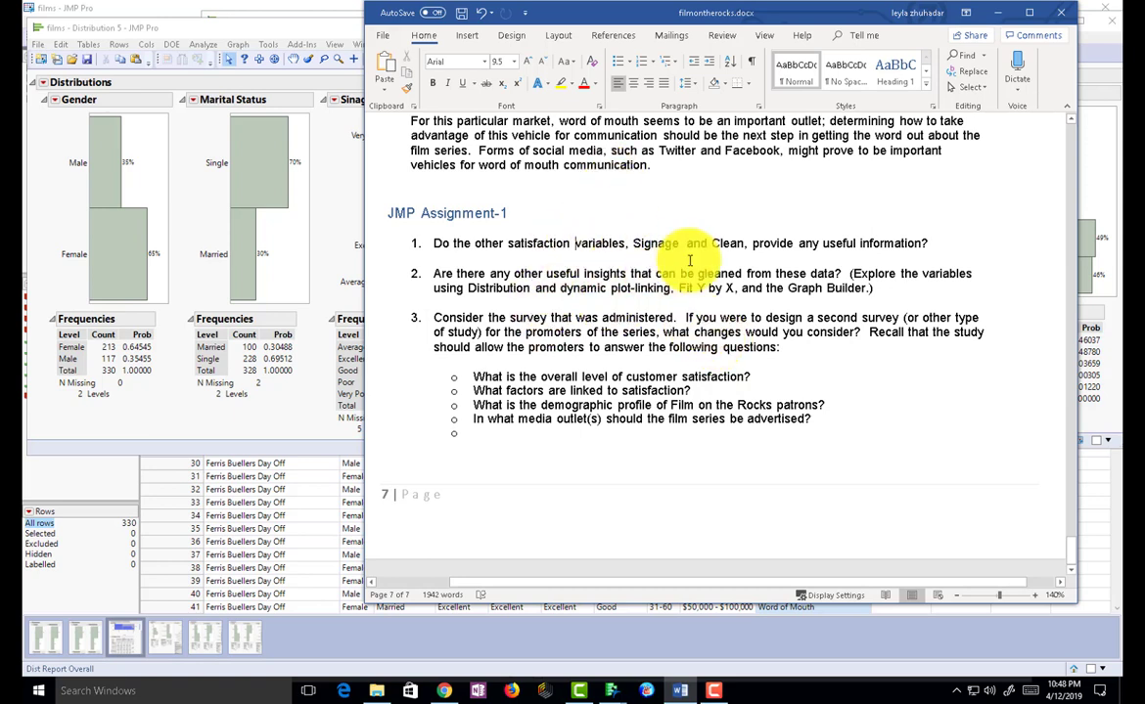
pyautogui.moveTo(577, 253); pyautogui.dragTo(642, 237)
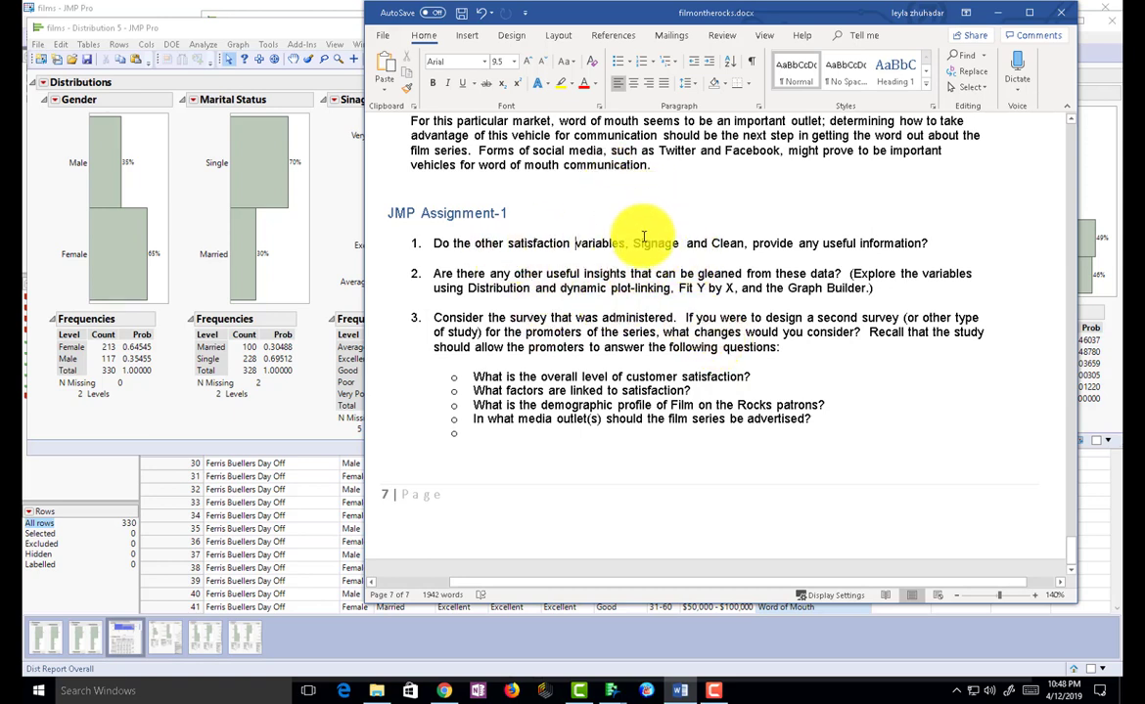
pyautogui.click(723, 243)
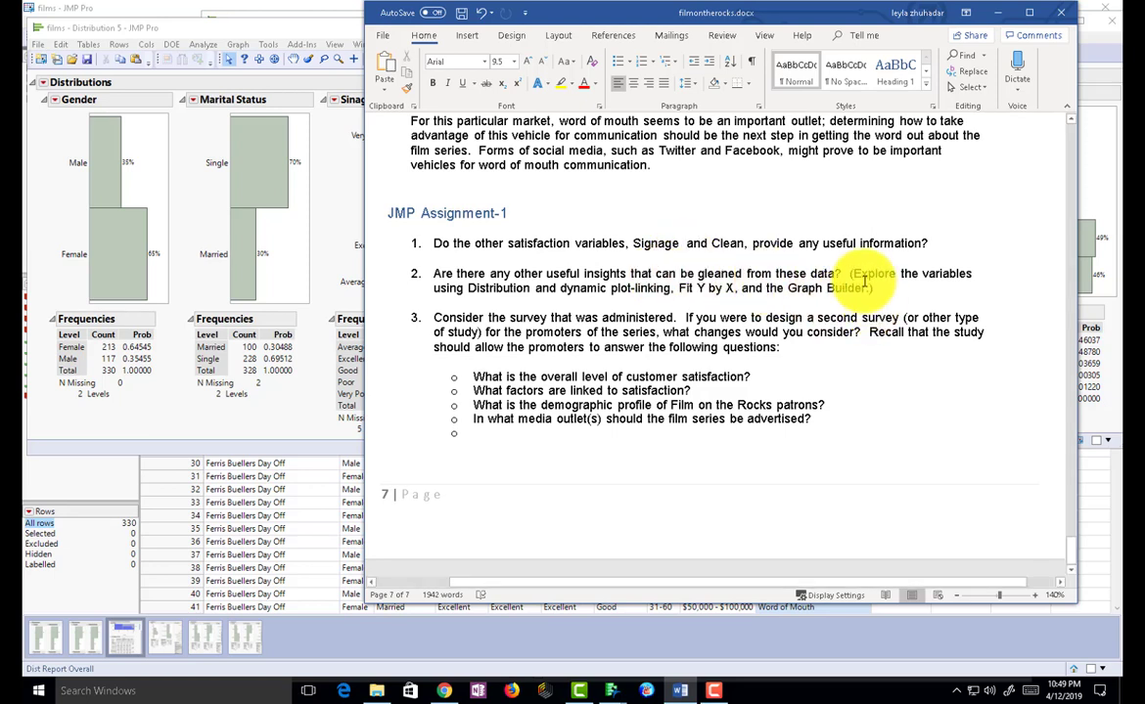
pyautogui.moveTo(865, 287); pyautogui.dragTo(793, 288)
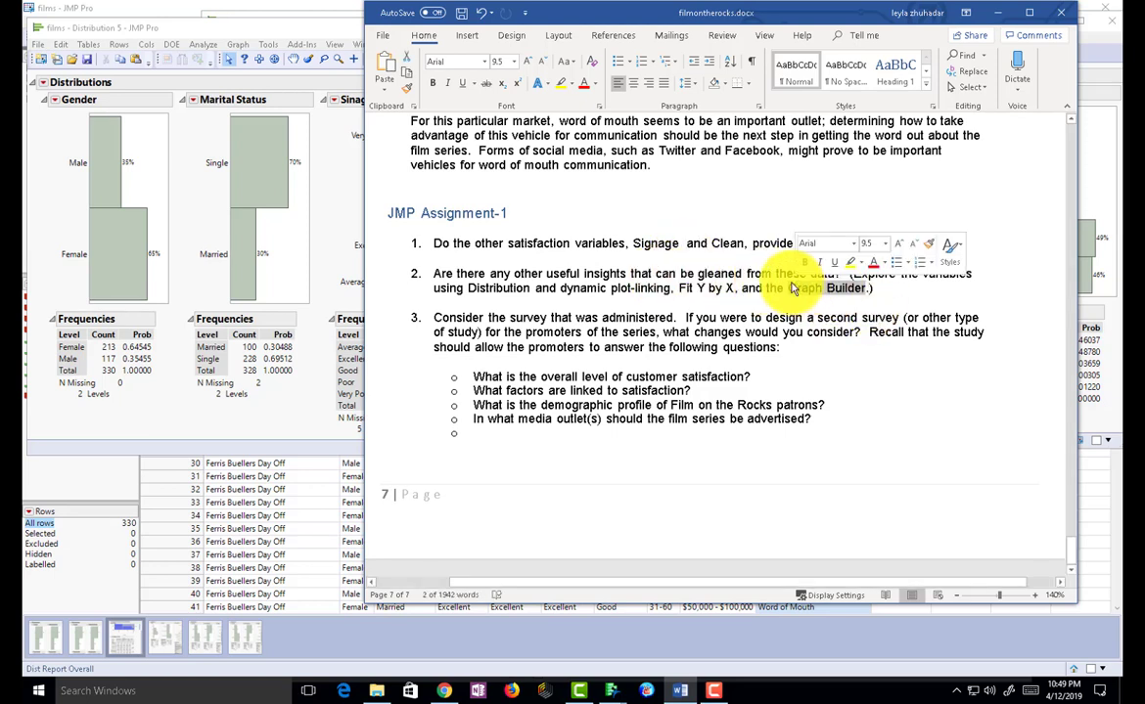
pyautogui.click(564, 262)
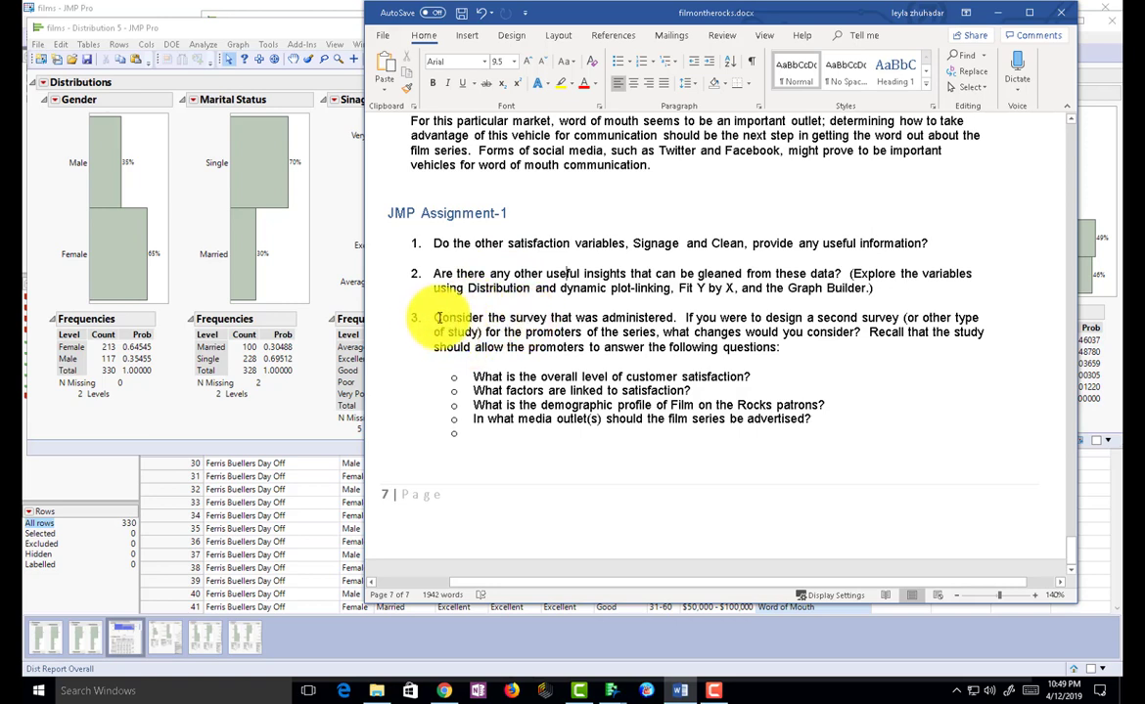
pyautogui.moveTo(435, 318); pyautogui.dragTo(847, 426)
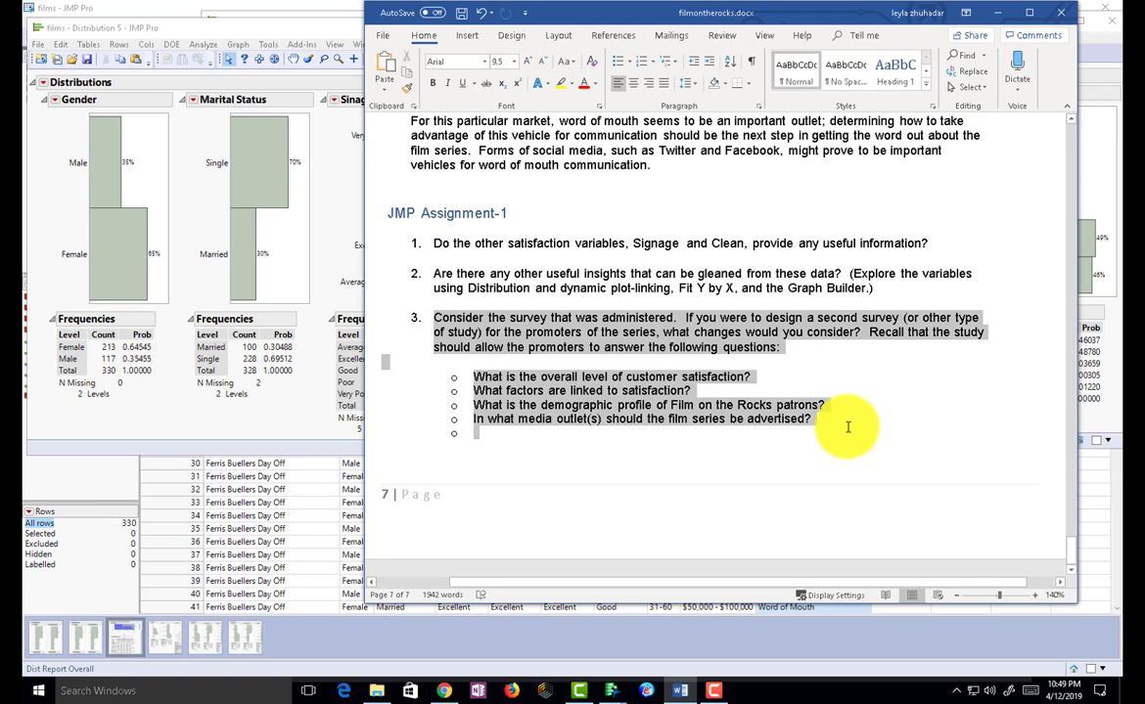